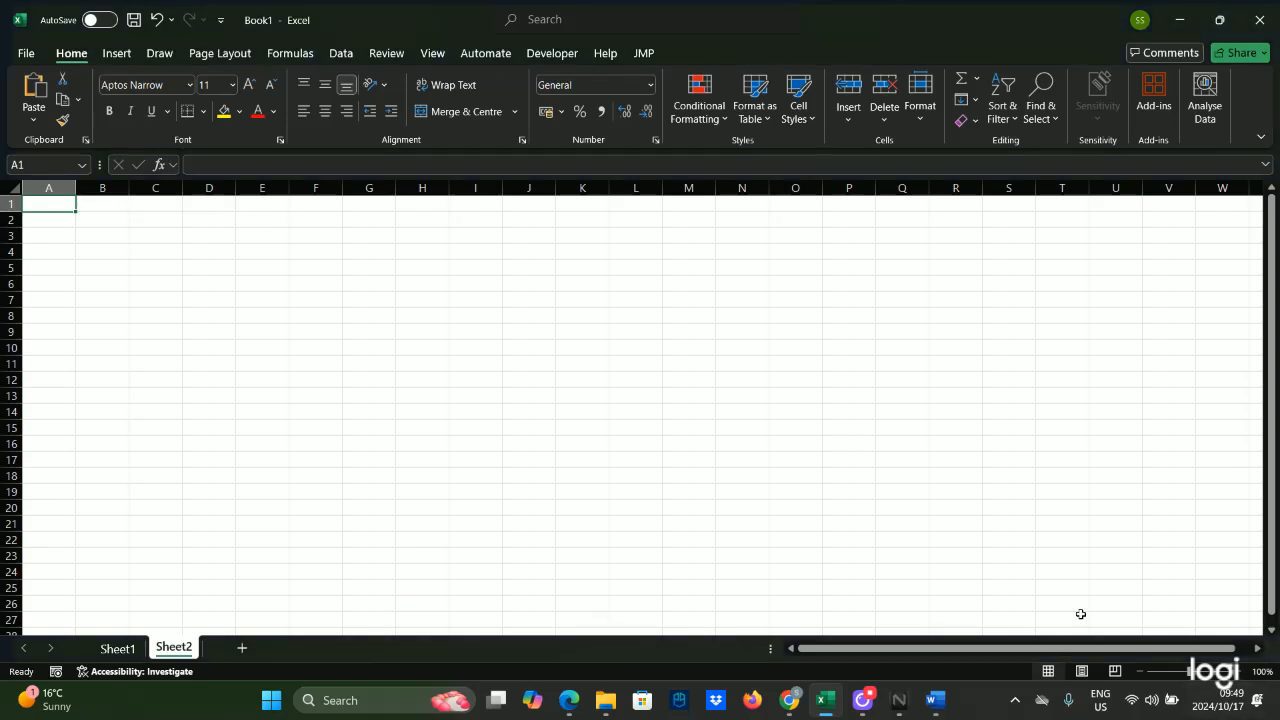
Step: Enter the label "Lot size (N)" in M19 with the value 9000 in N19, widening column M to fit the label
left_click(680, 490)
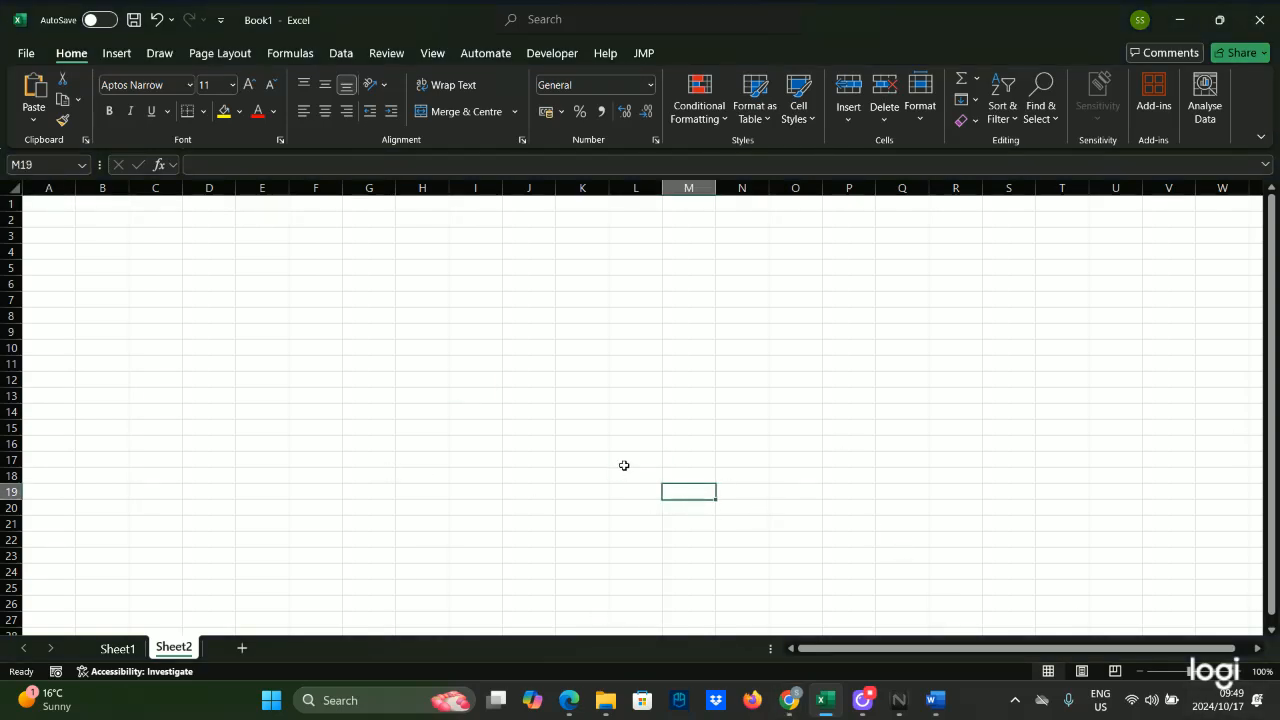
key("Caps_Lock")
key("Caps_Lock")
type("Lo")
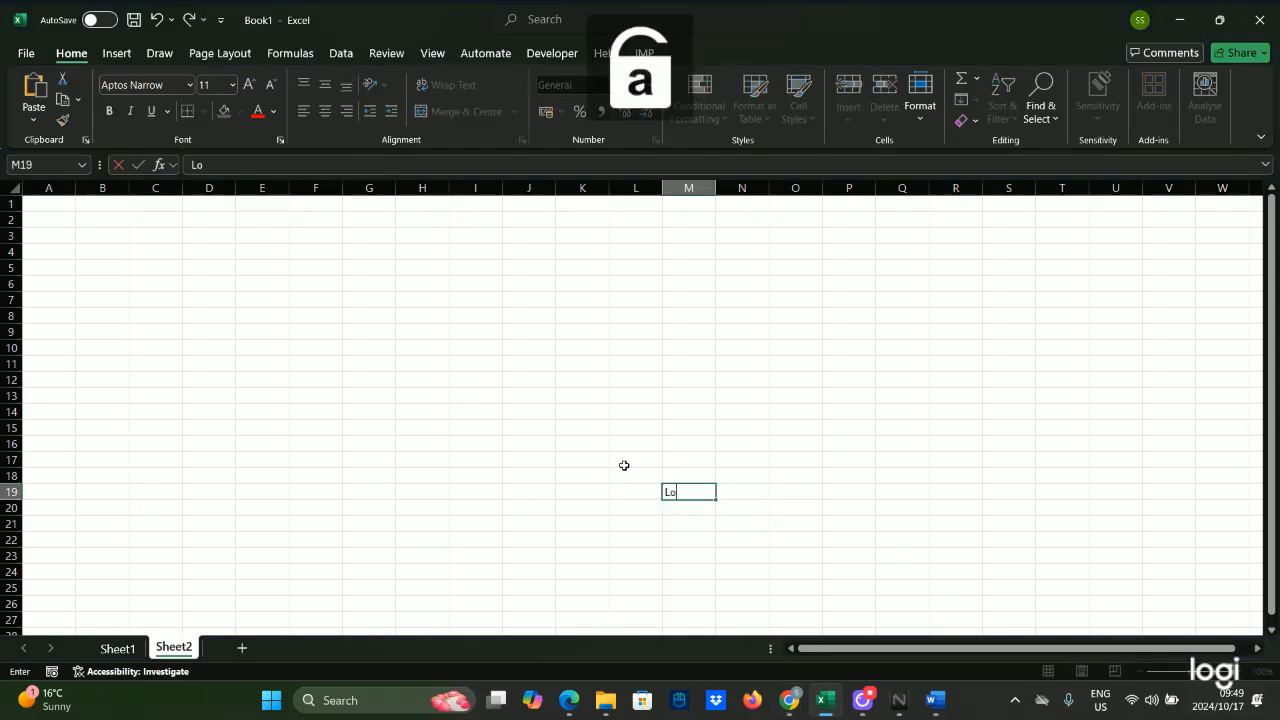
type("t")
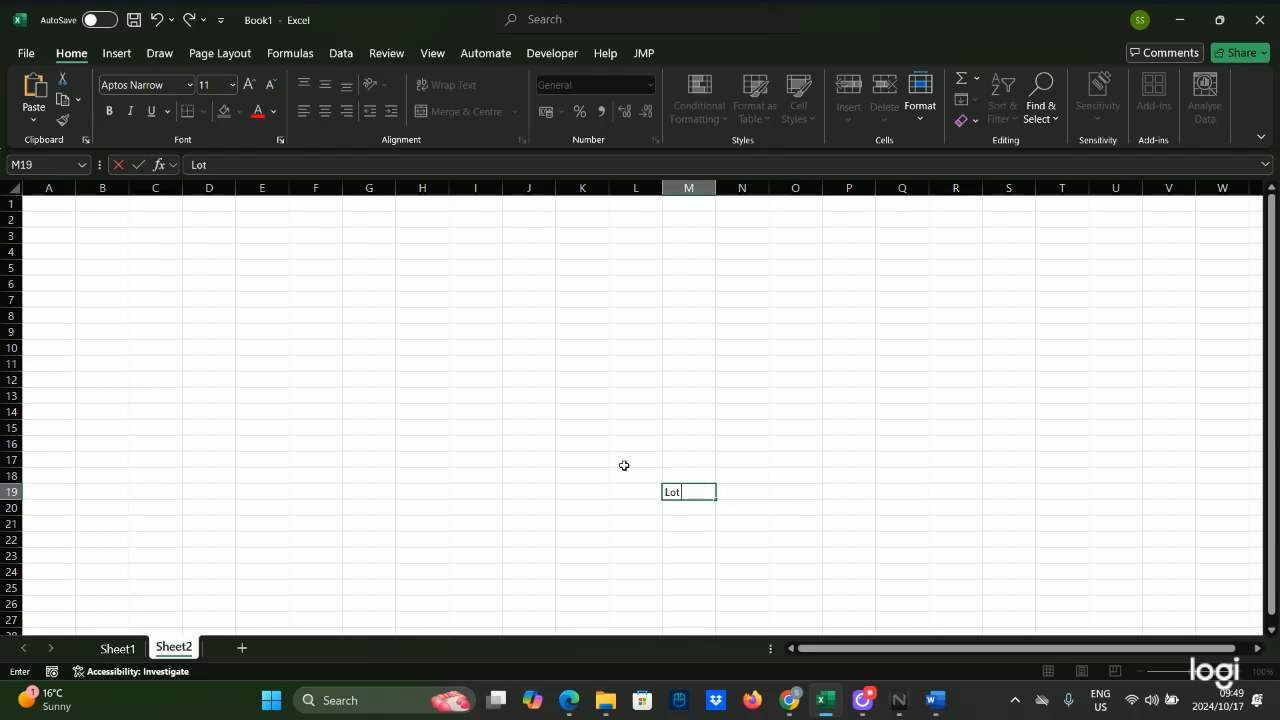
type(" z size (")
key("Caps_Lock")
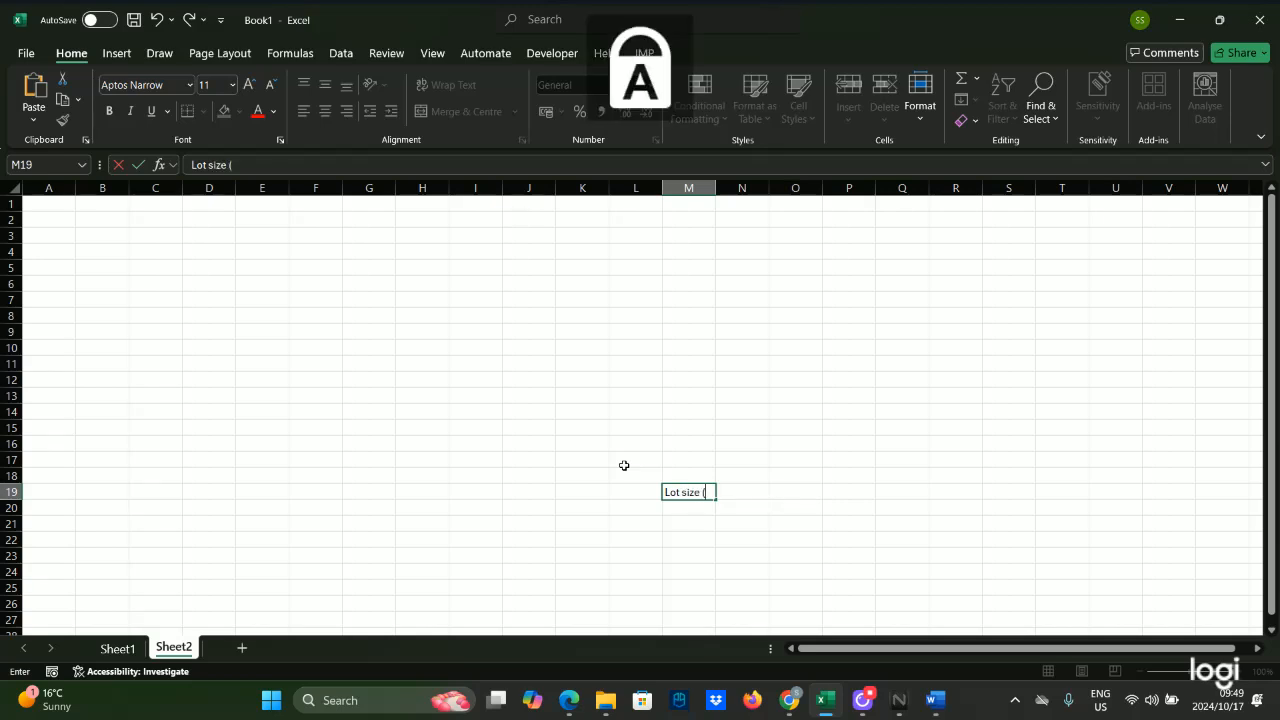
type("N)")
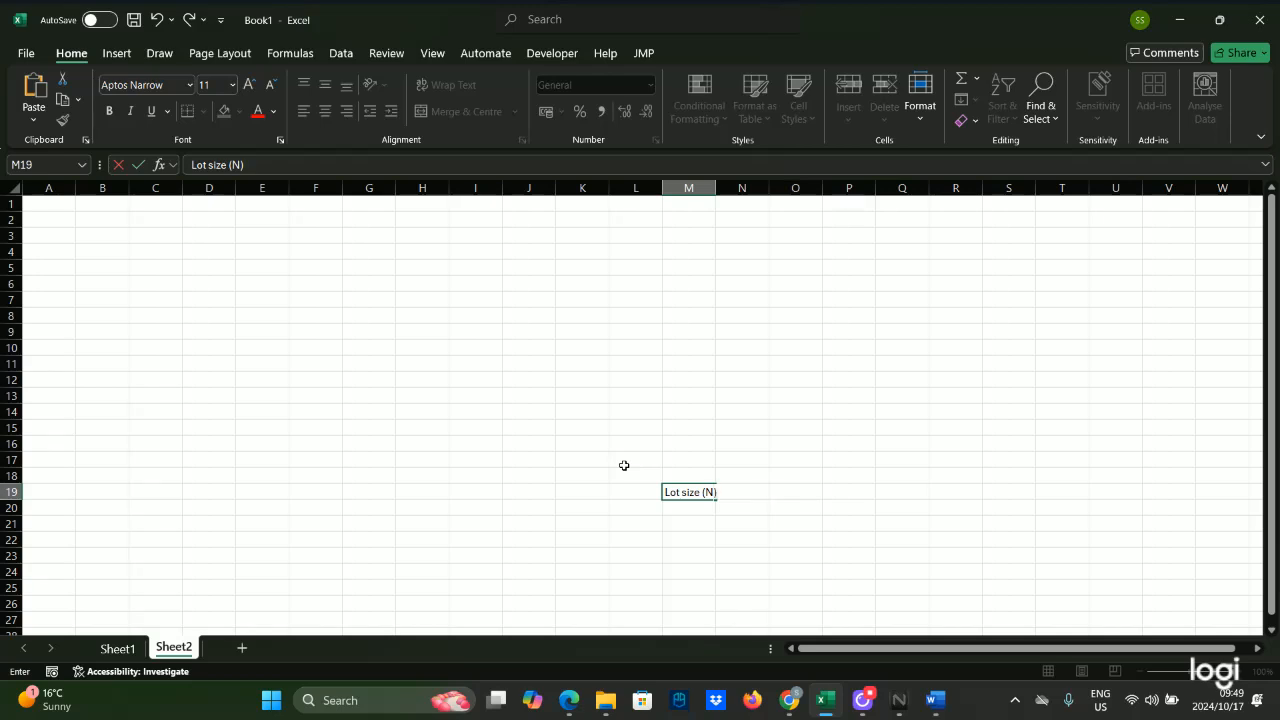
key("Tab")
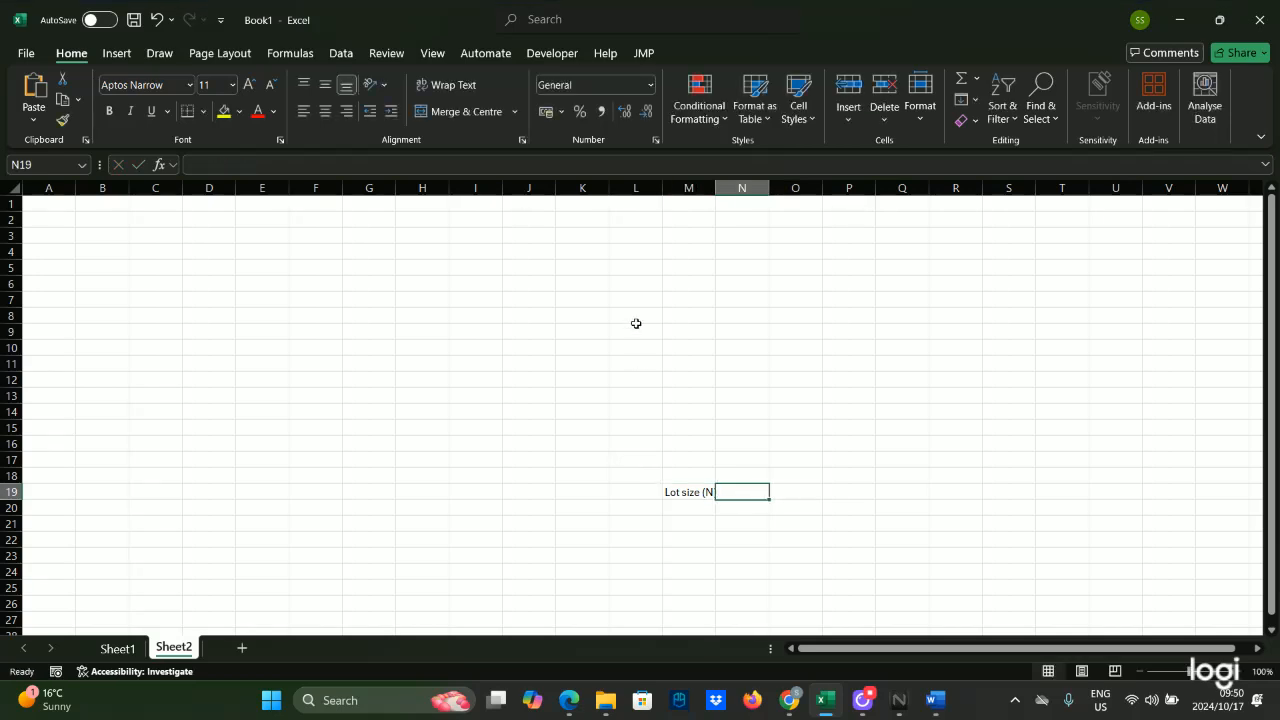
left_click_drag(716, 188, 751, 190)
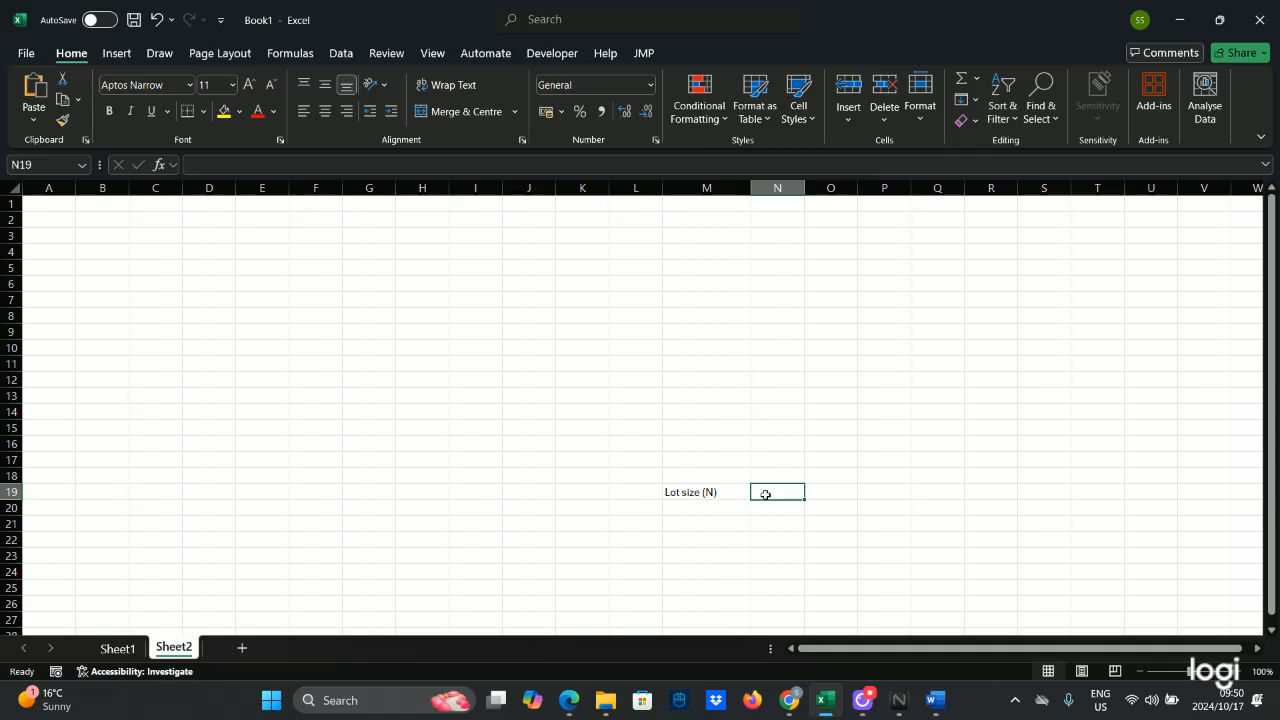
type("9000")
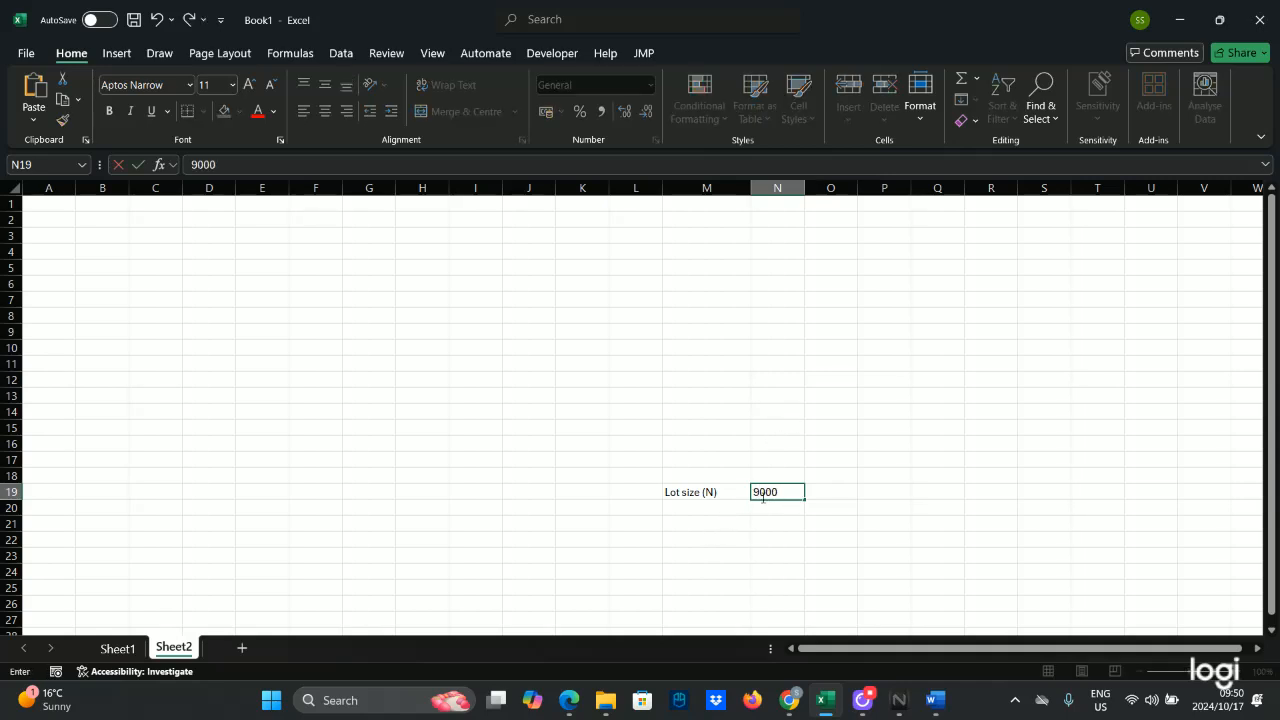
Step: Enter the label "n1" in M20 and its value 150 in N20
left_click(705, 507)
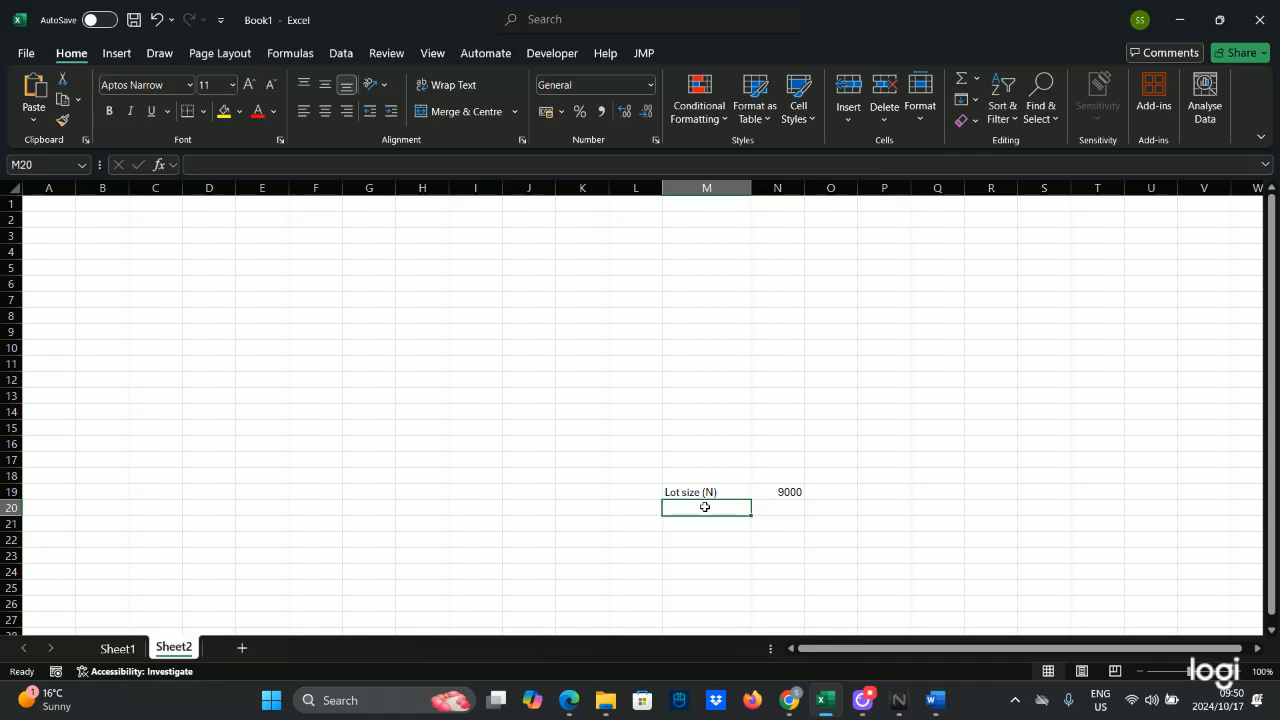
type("N1")
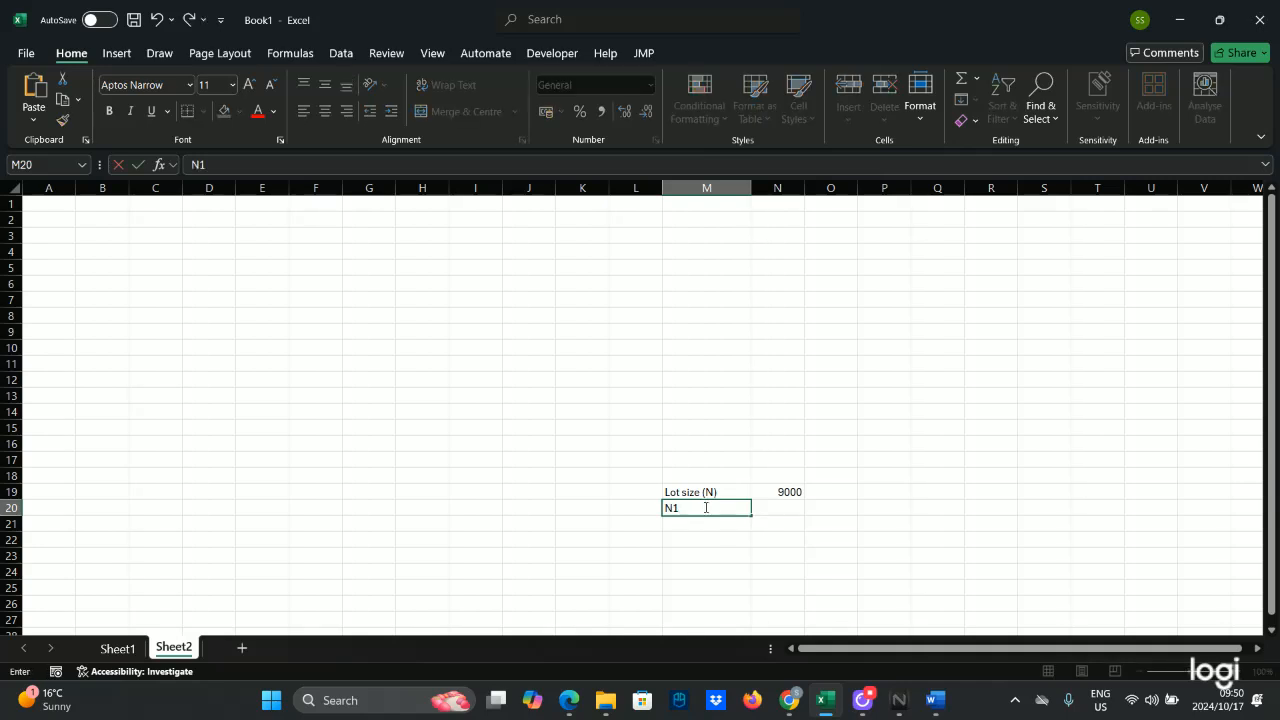
key("BackSpace")
key("BackSpace")
key("Caps_Lock")
type("n1")
left_click(865, 700)
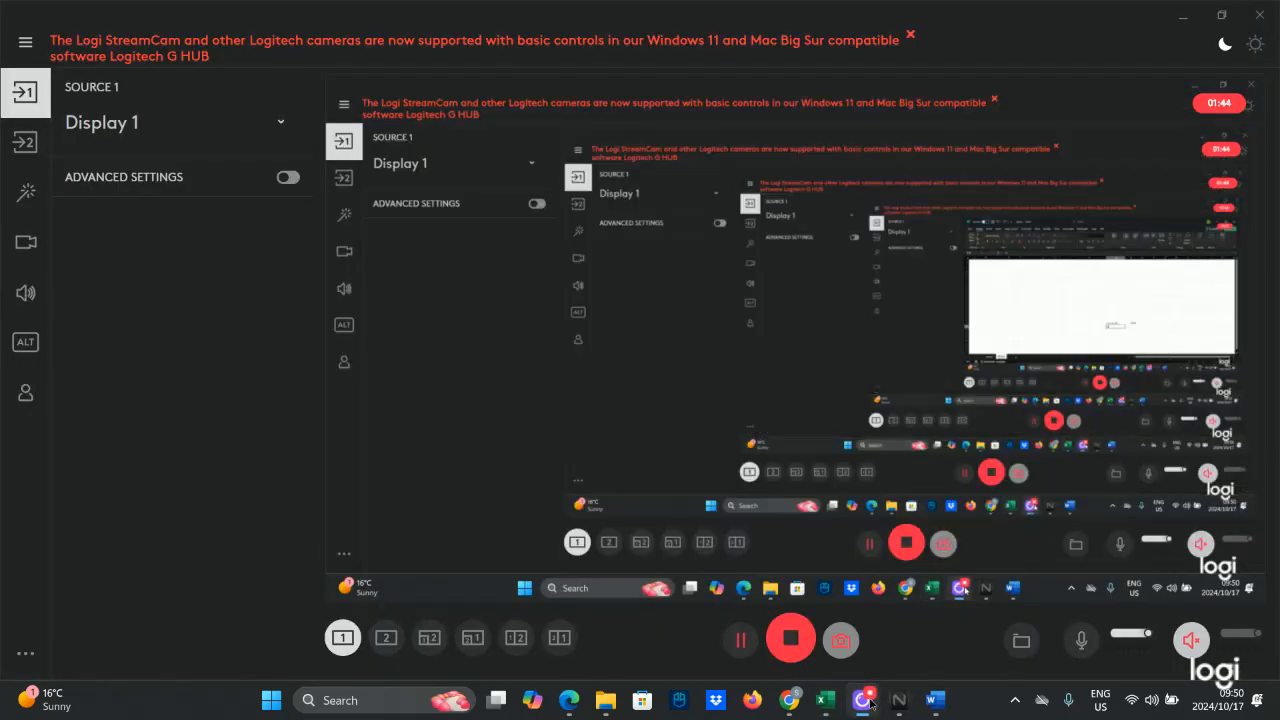
left_click(865, 700)
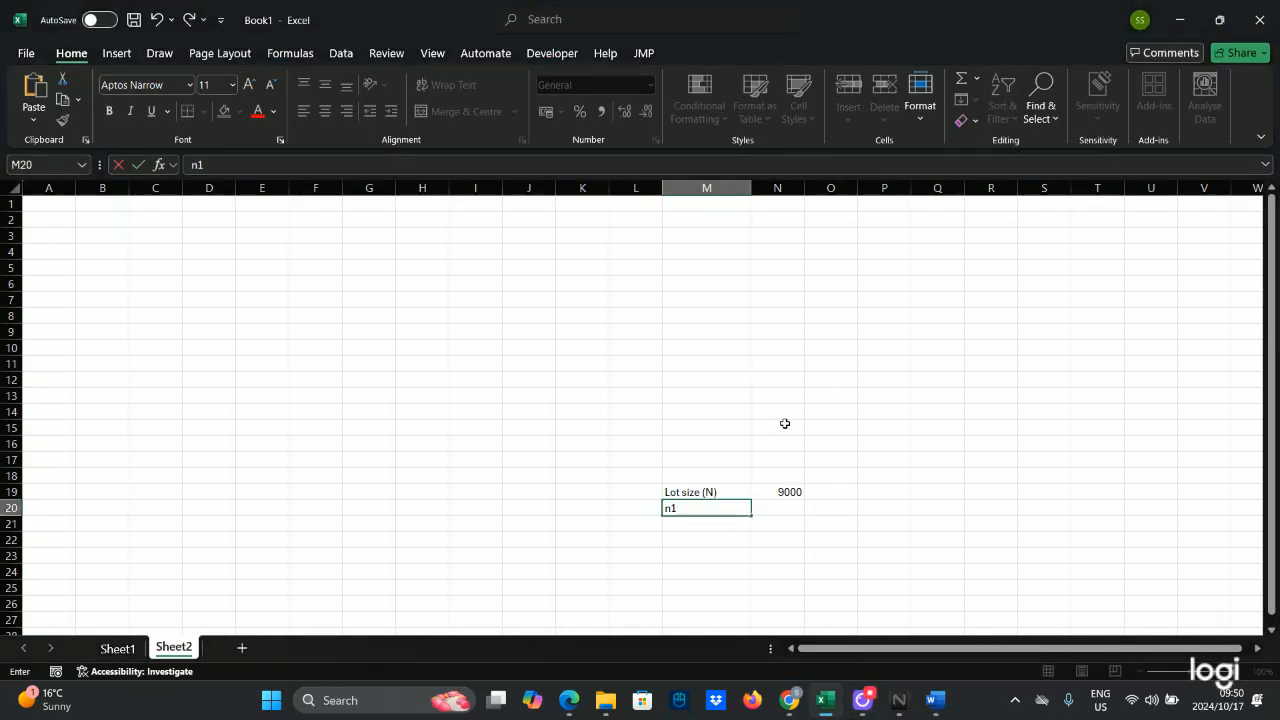
left_click(771, 512)
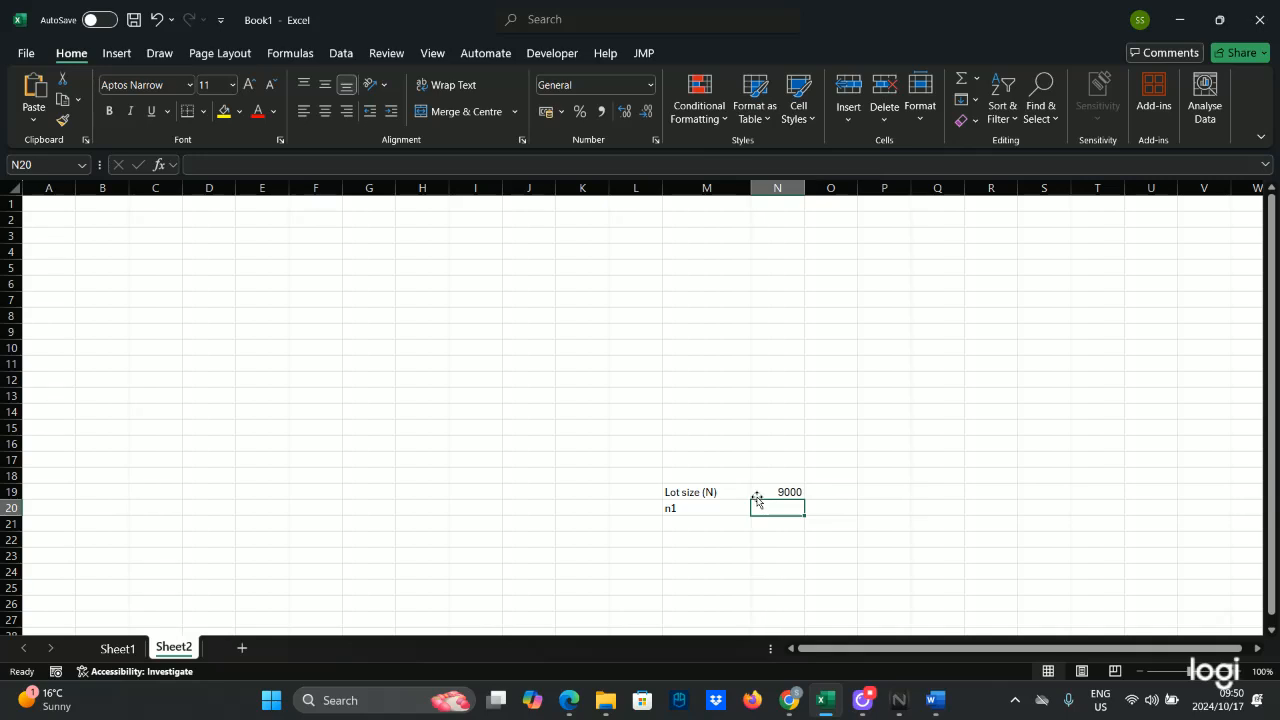
type("150")
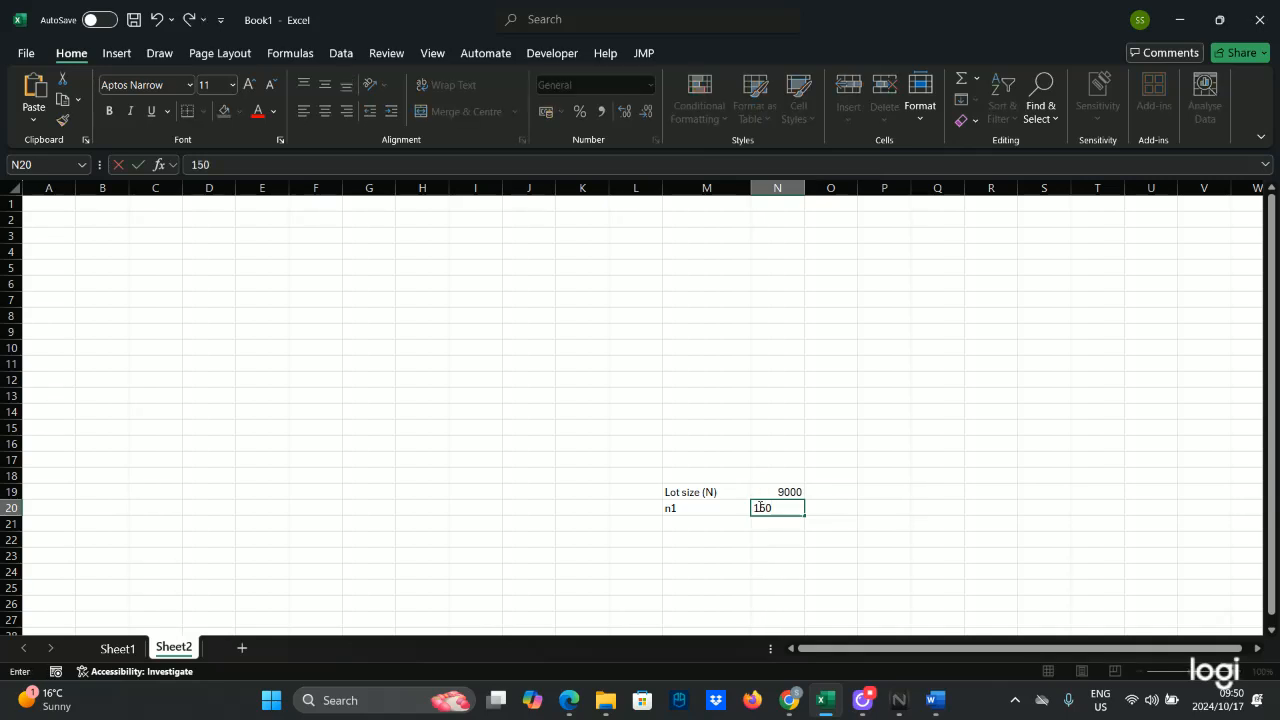
Step: Enter the label "c1" in M21 and its value 1 in N21
left_click(707, 533)
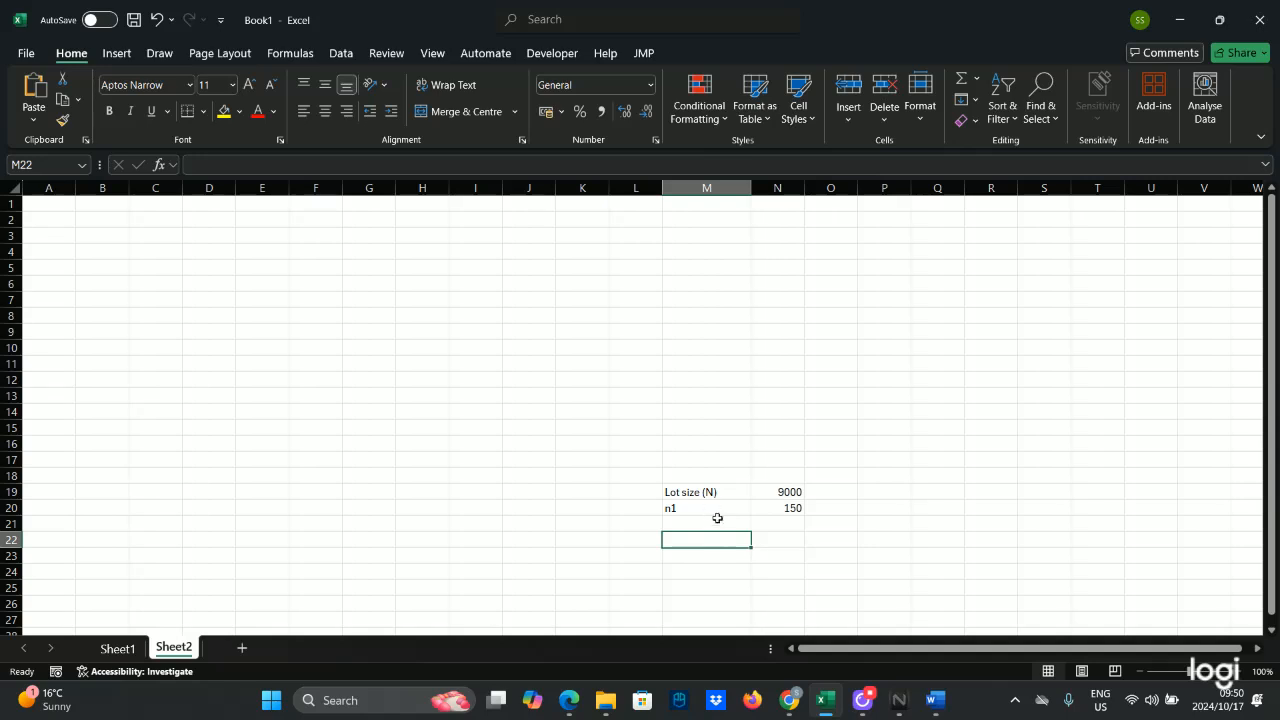
left_click(714, 524)
type("c1")
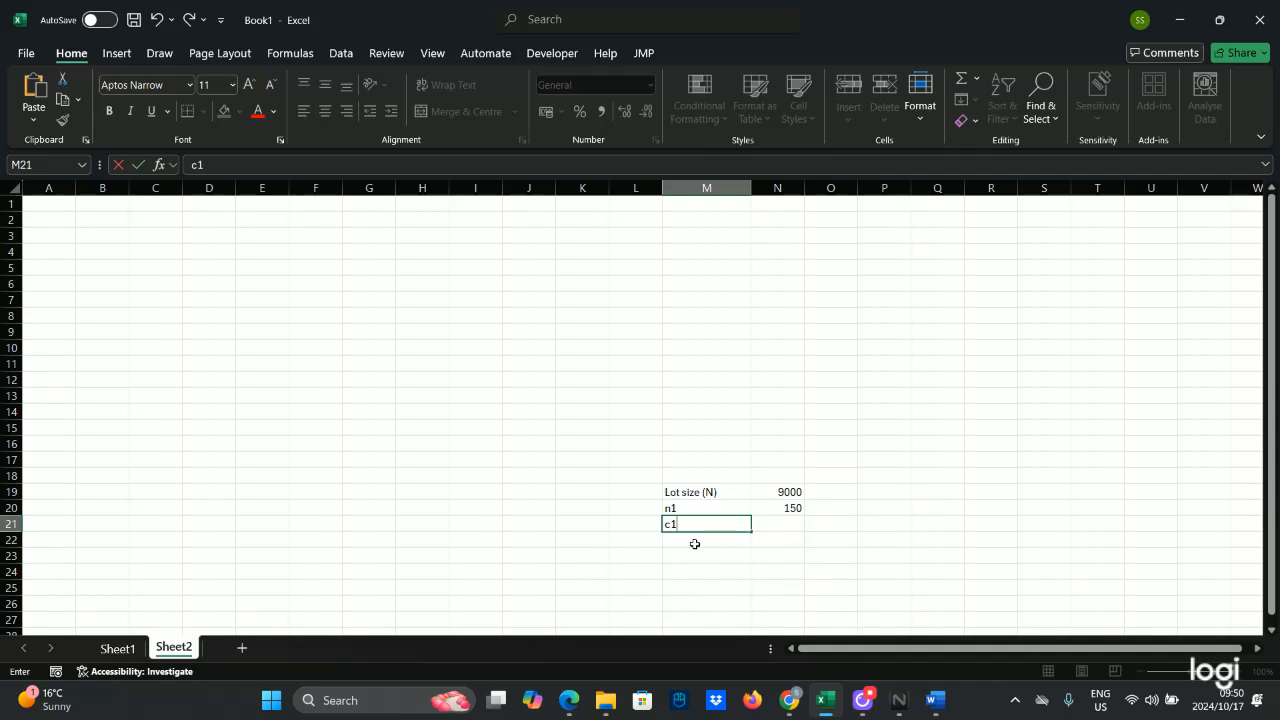
left_click(771, 524)
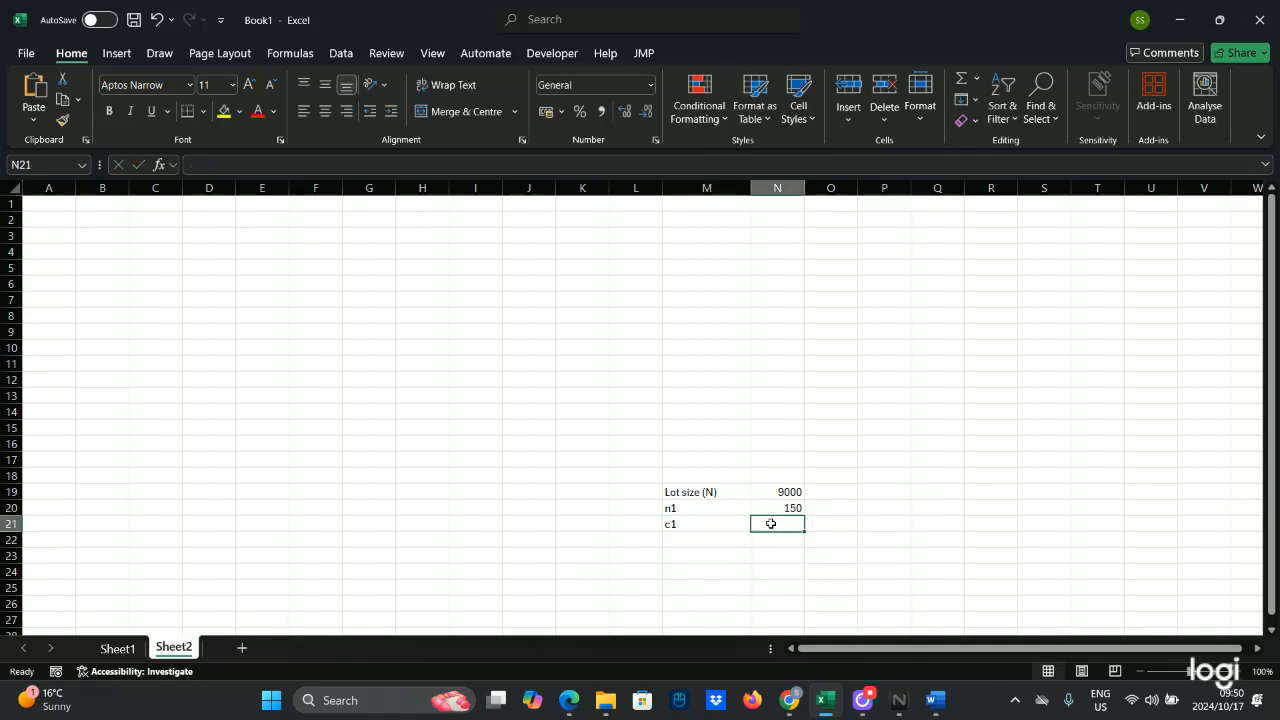
type("1")
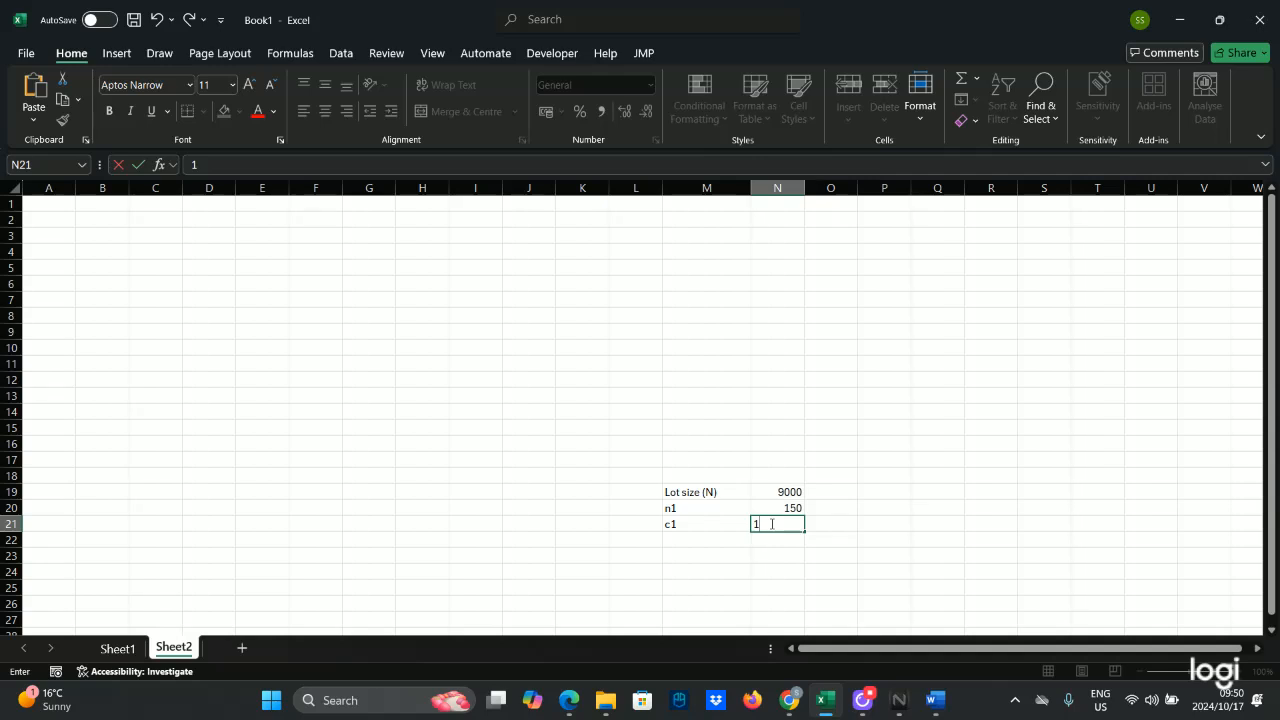
Step: Enter the label "r1" in M22 and its value 4 in N22
left_click(701, 537)
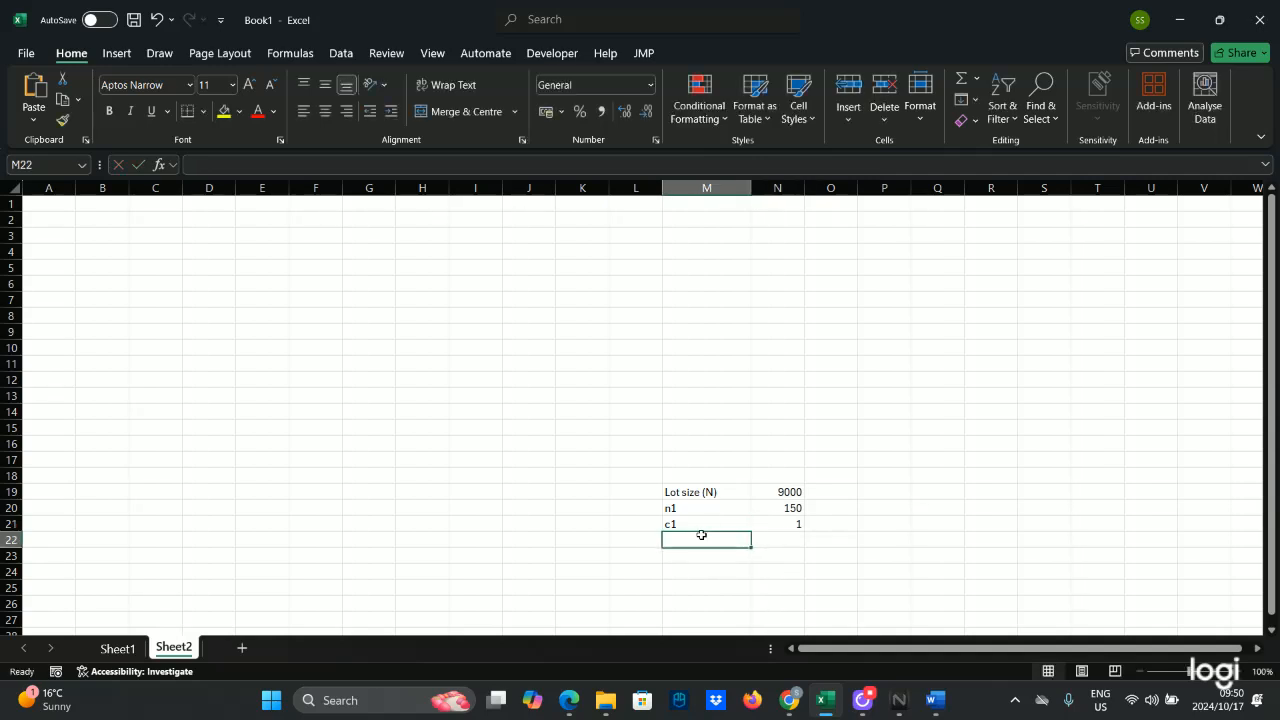
type("r")
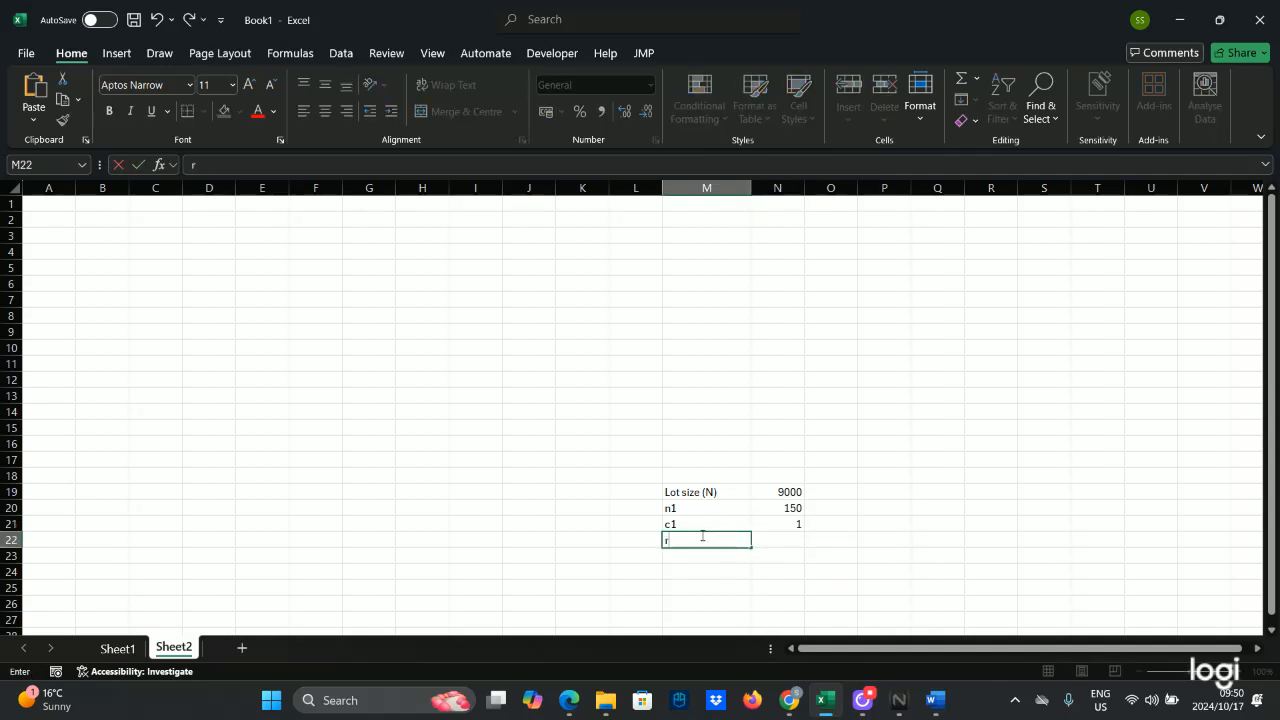
type("1")
key("Tab")
type("4")
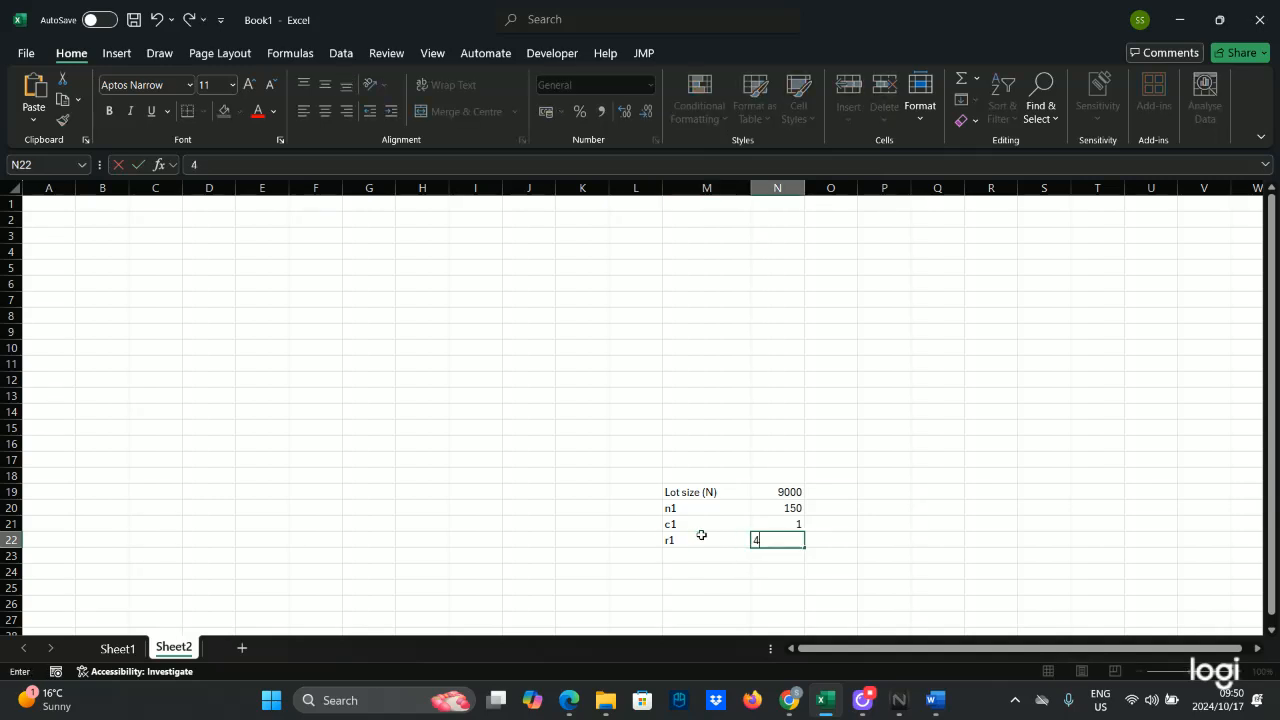
left_click(862, 505)
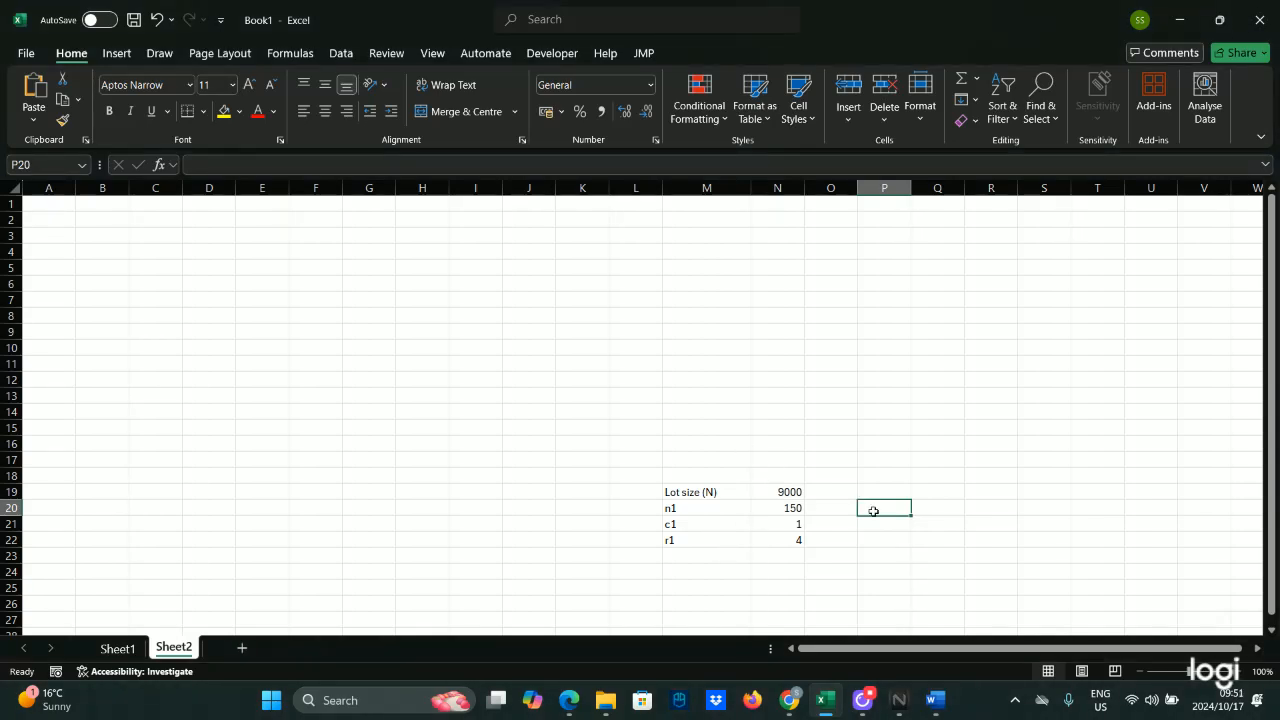
left_click(776, 528)
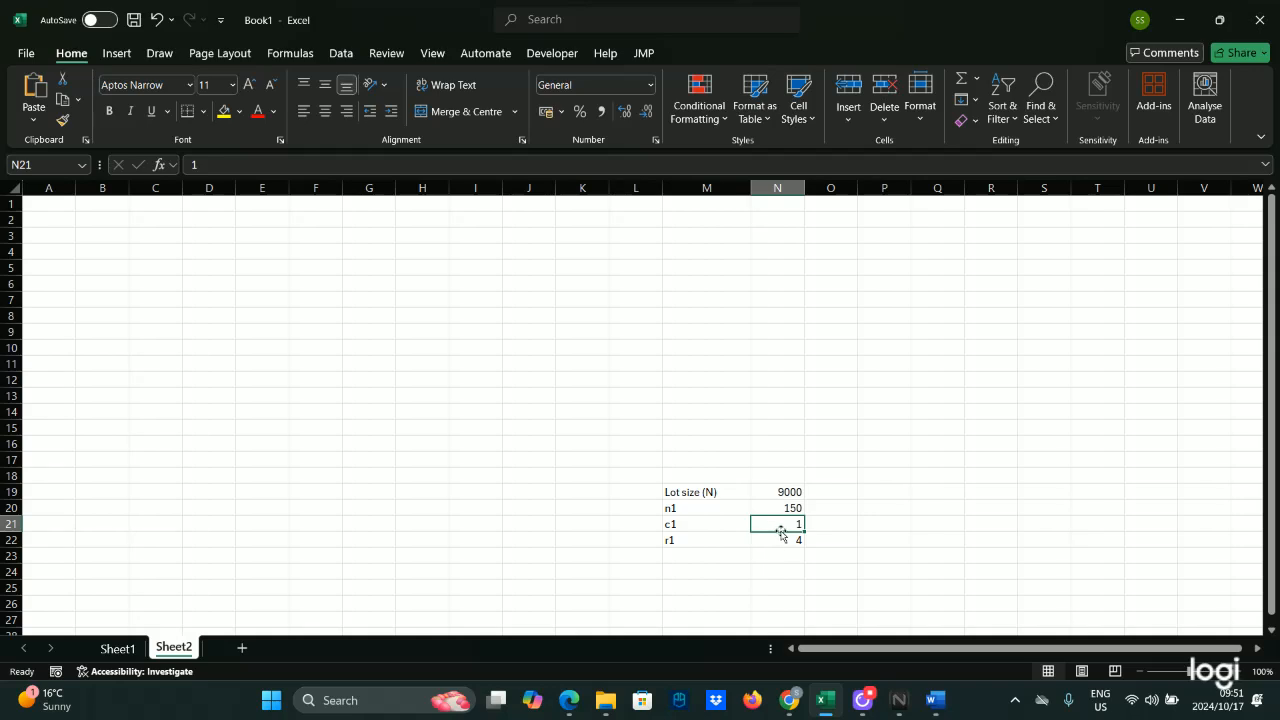
left_click(786, 541)
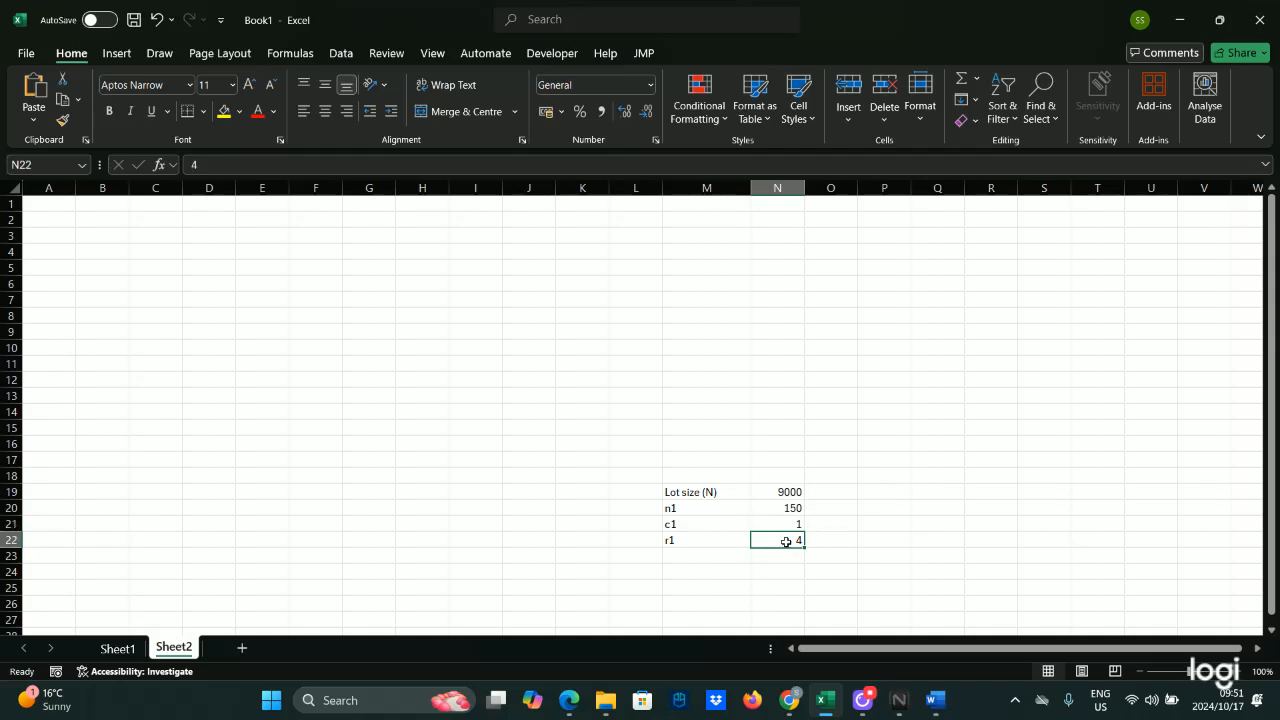
left_click(690, 540)
left_click_drag(751, 538, 790, 537)
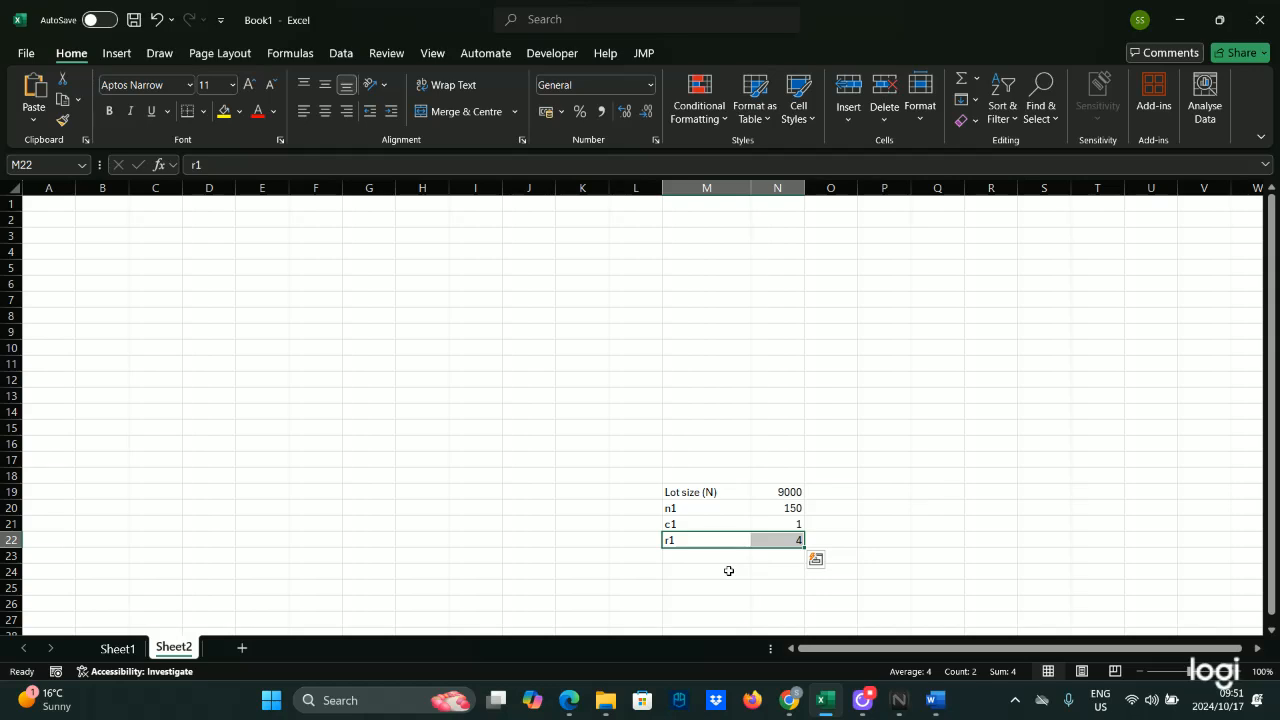
Step: Enter the label "n2" in O20 and its value 500 in P20
left_click(827, 507)
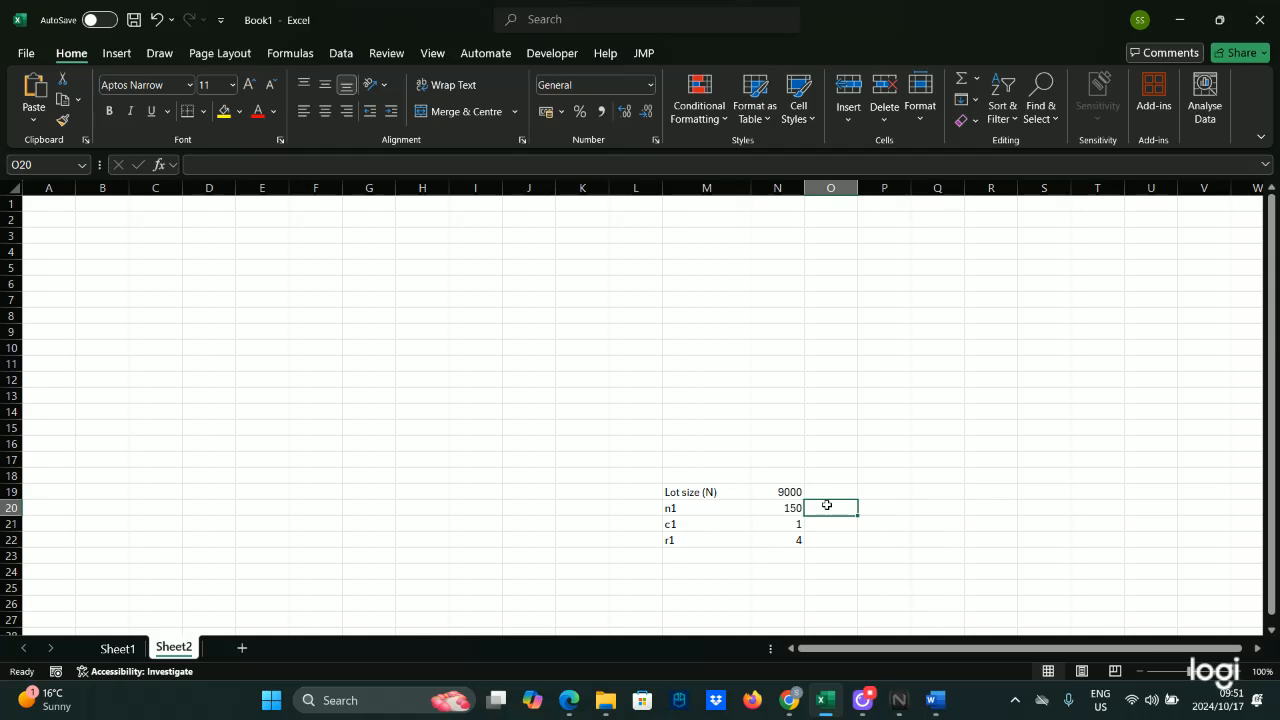
type("n2")
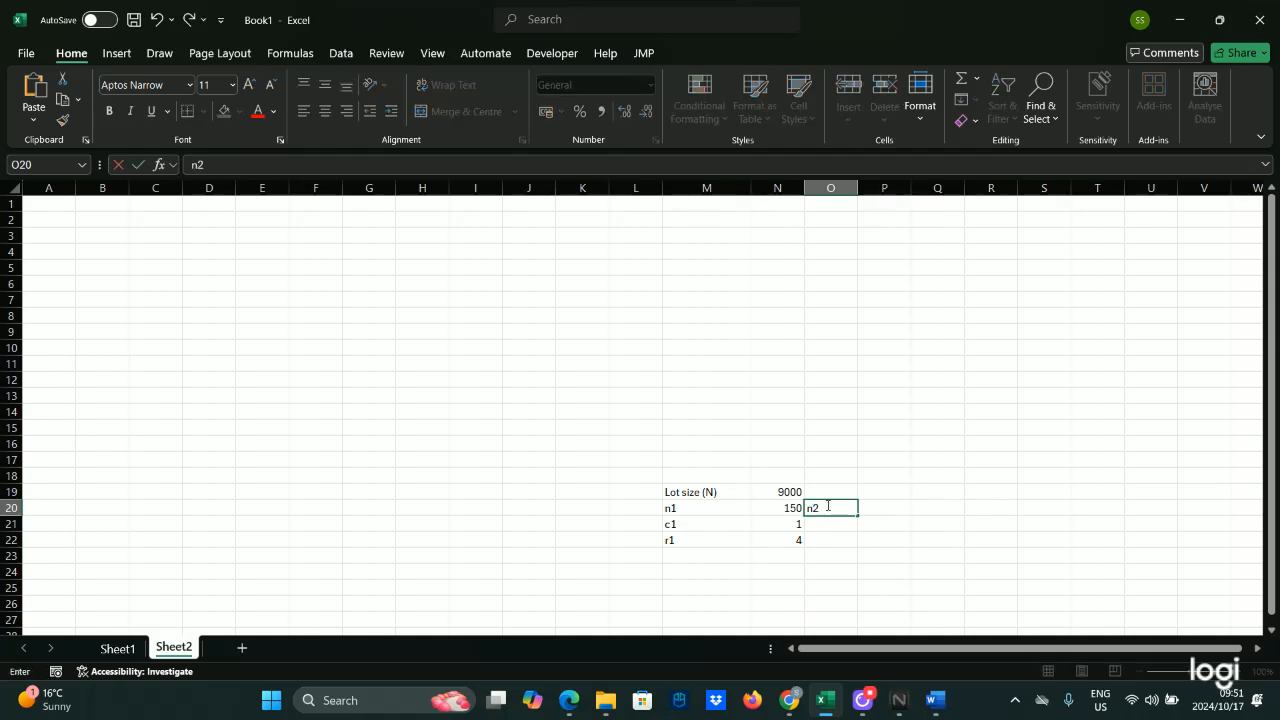
key("Tab")
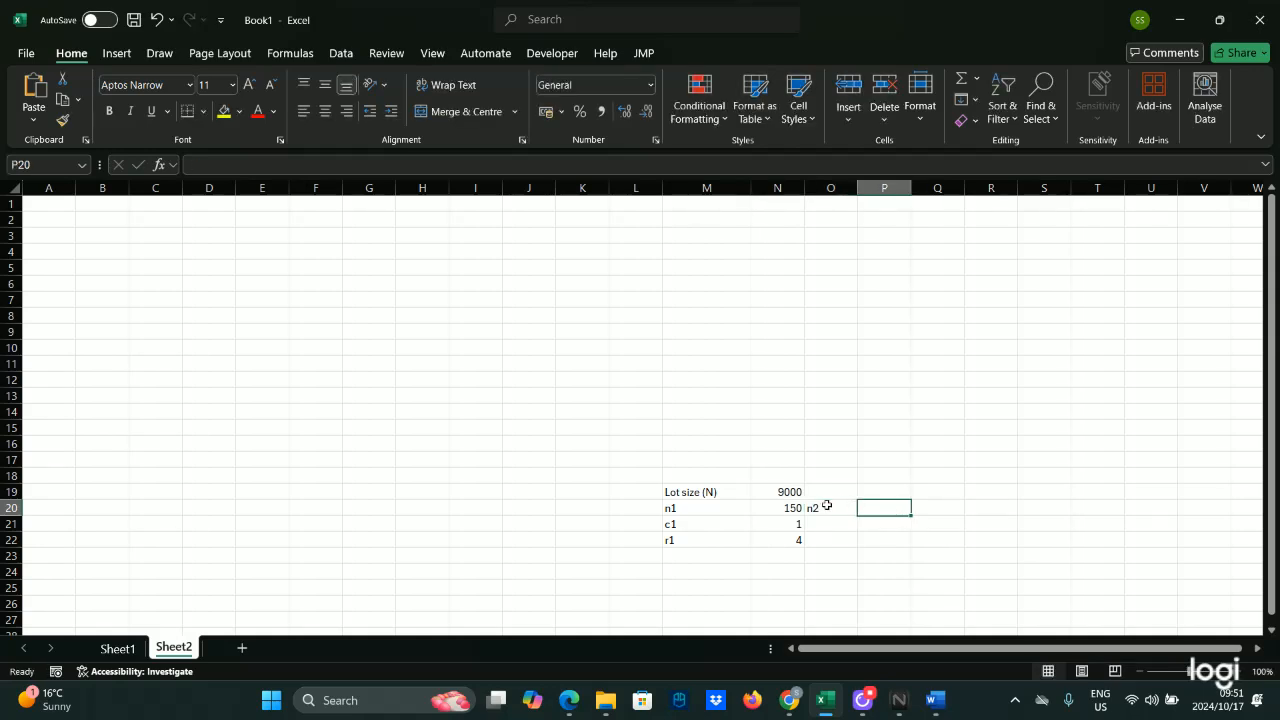
type("500")
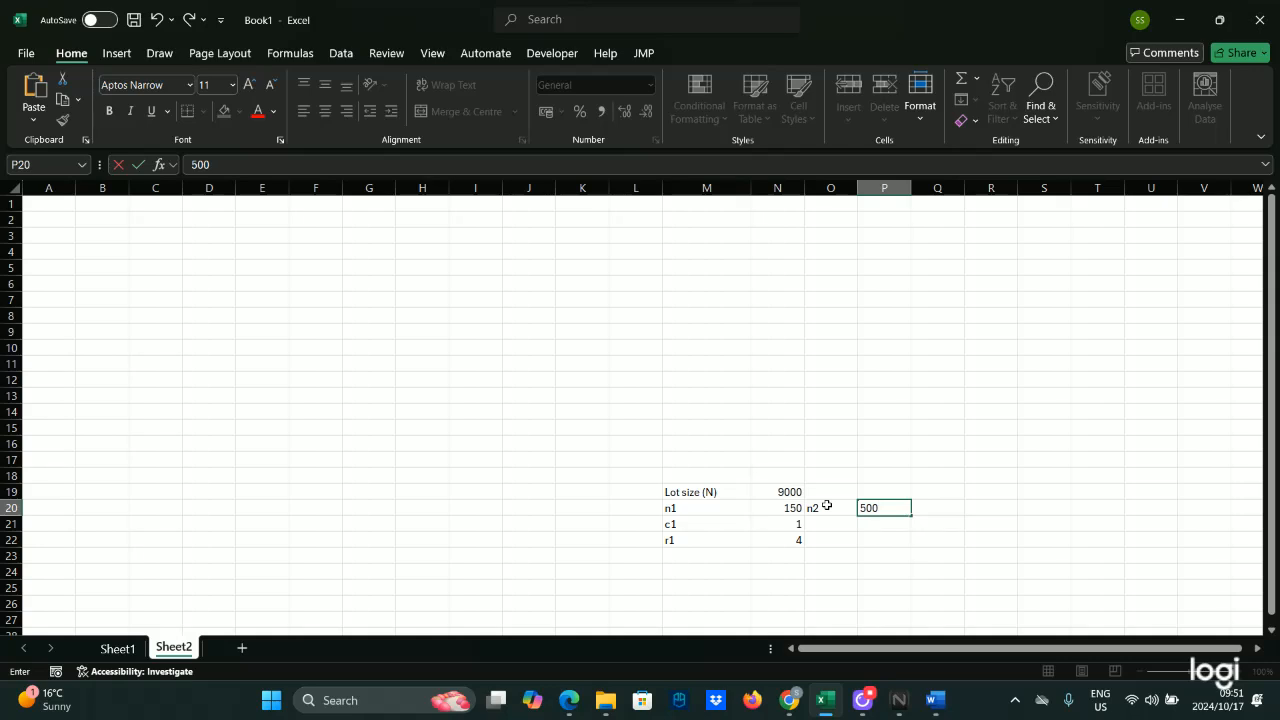
key("Return")
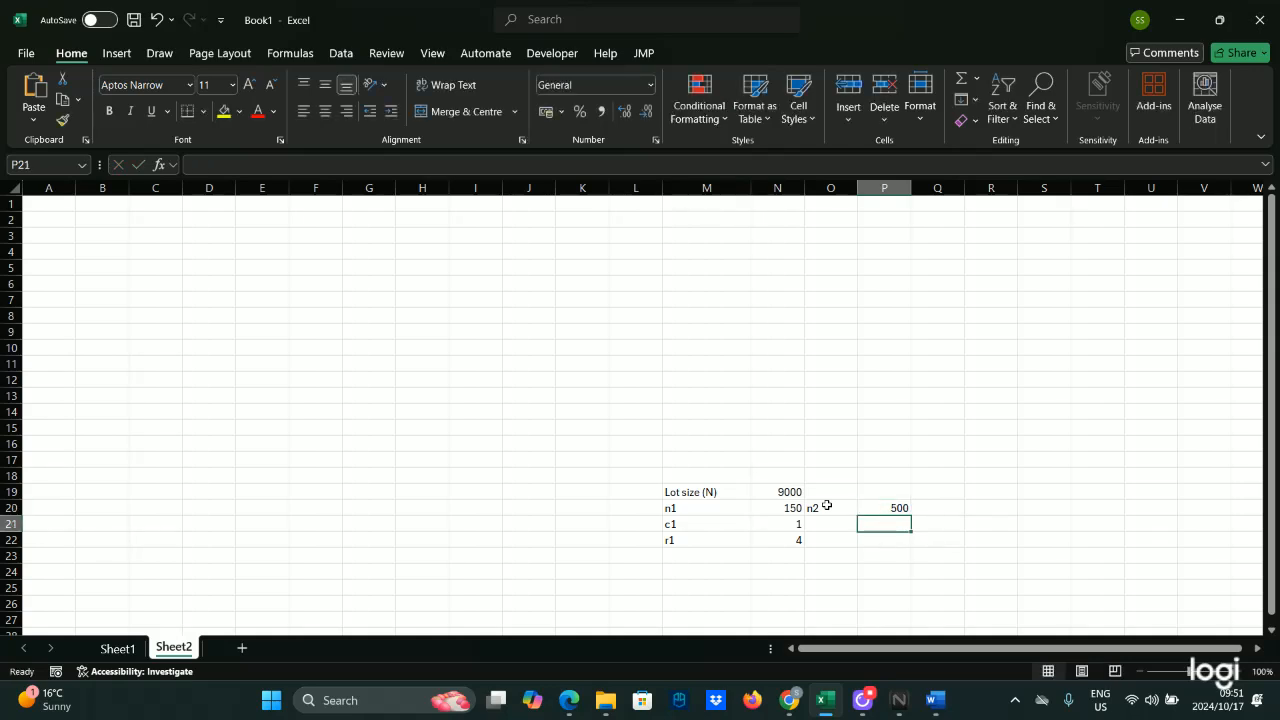
Step: Enter the label "c2" in O21 and its value 5 in P21
key("Left")
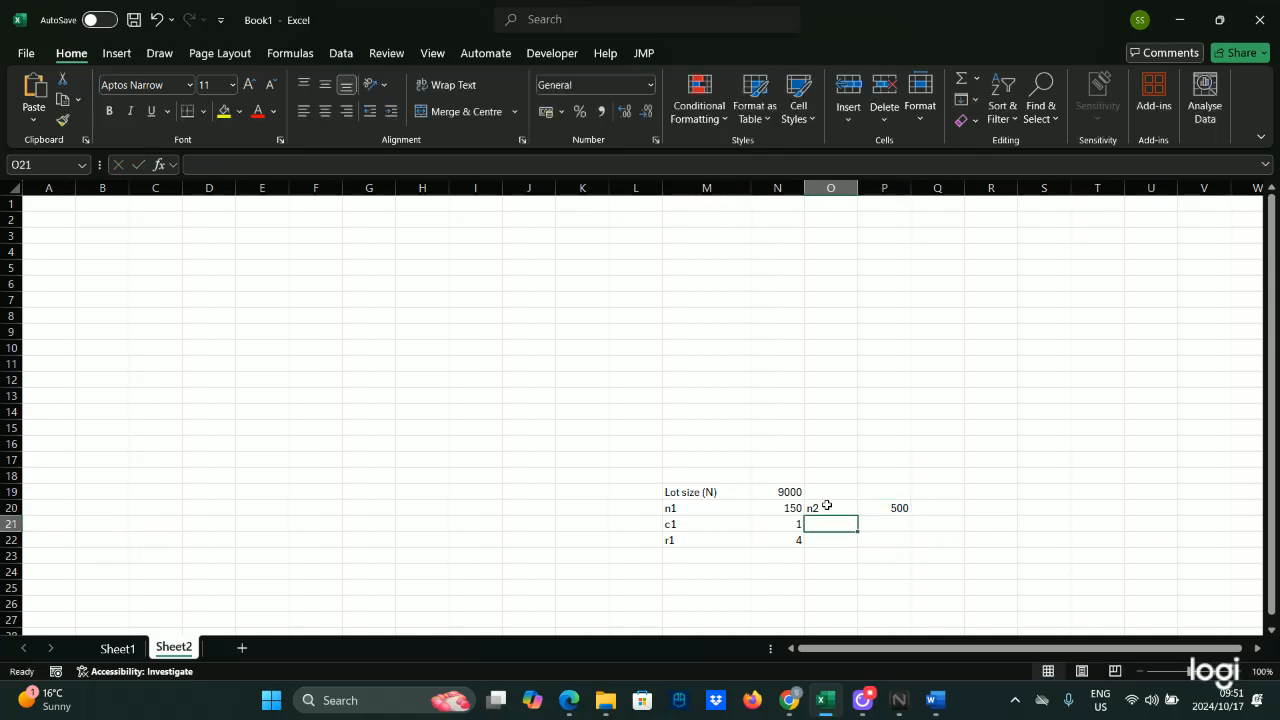
type("c2")
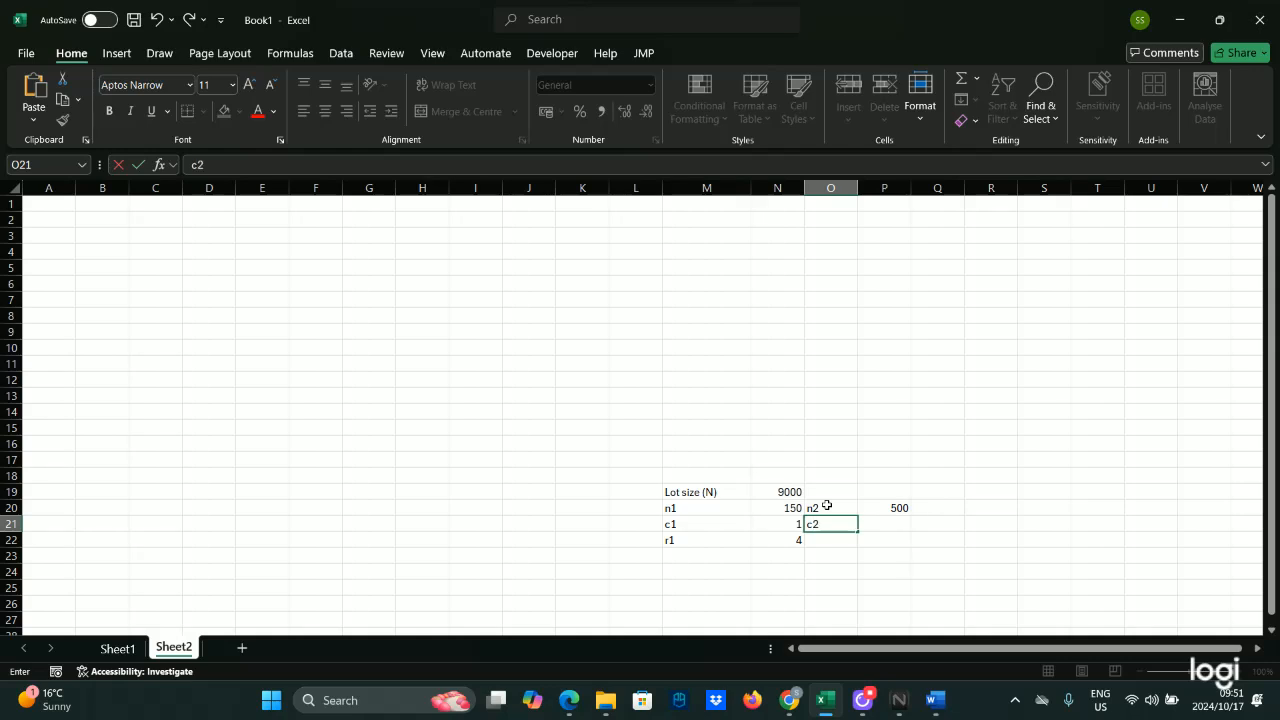
key("Right")
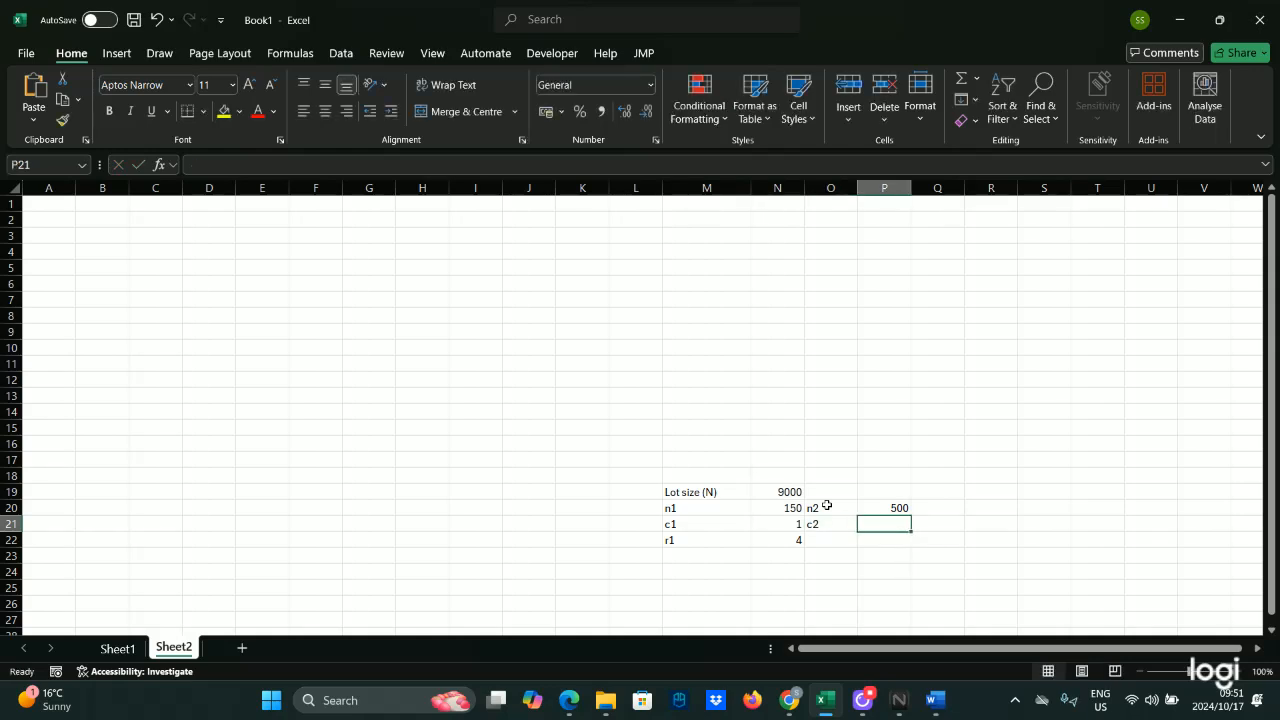
type("5")
key("Return")
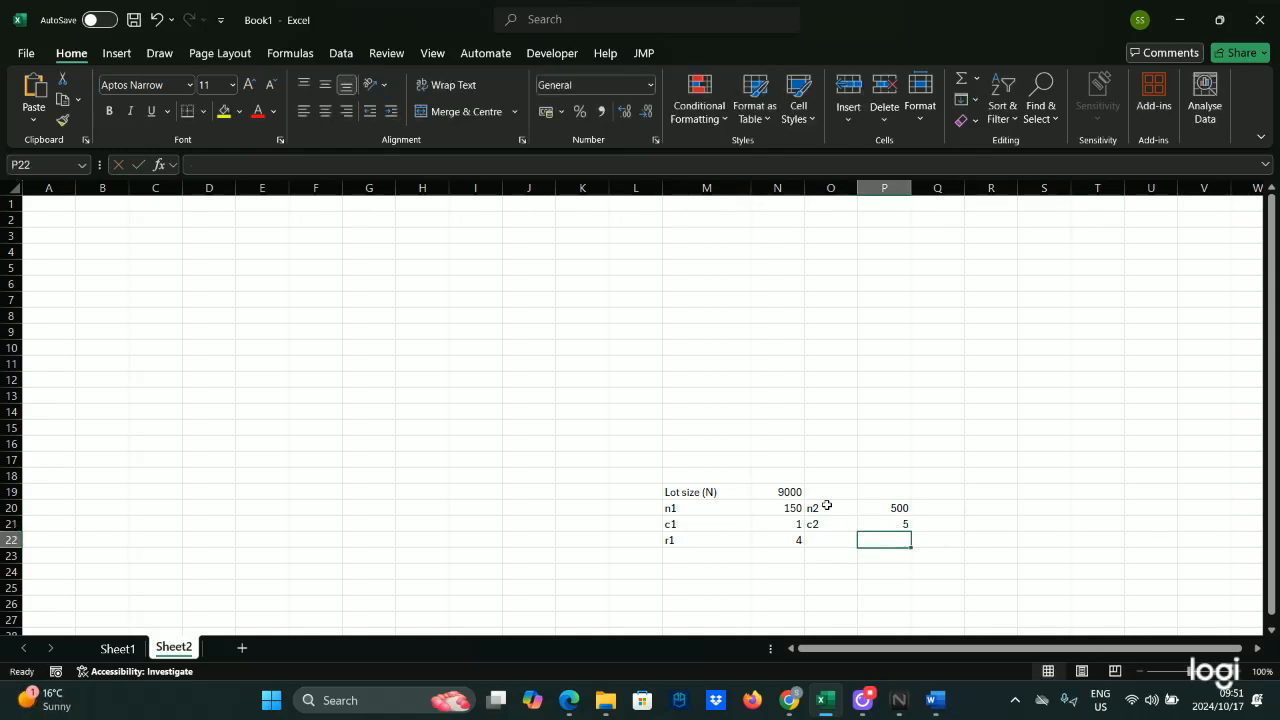
type("r")
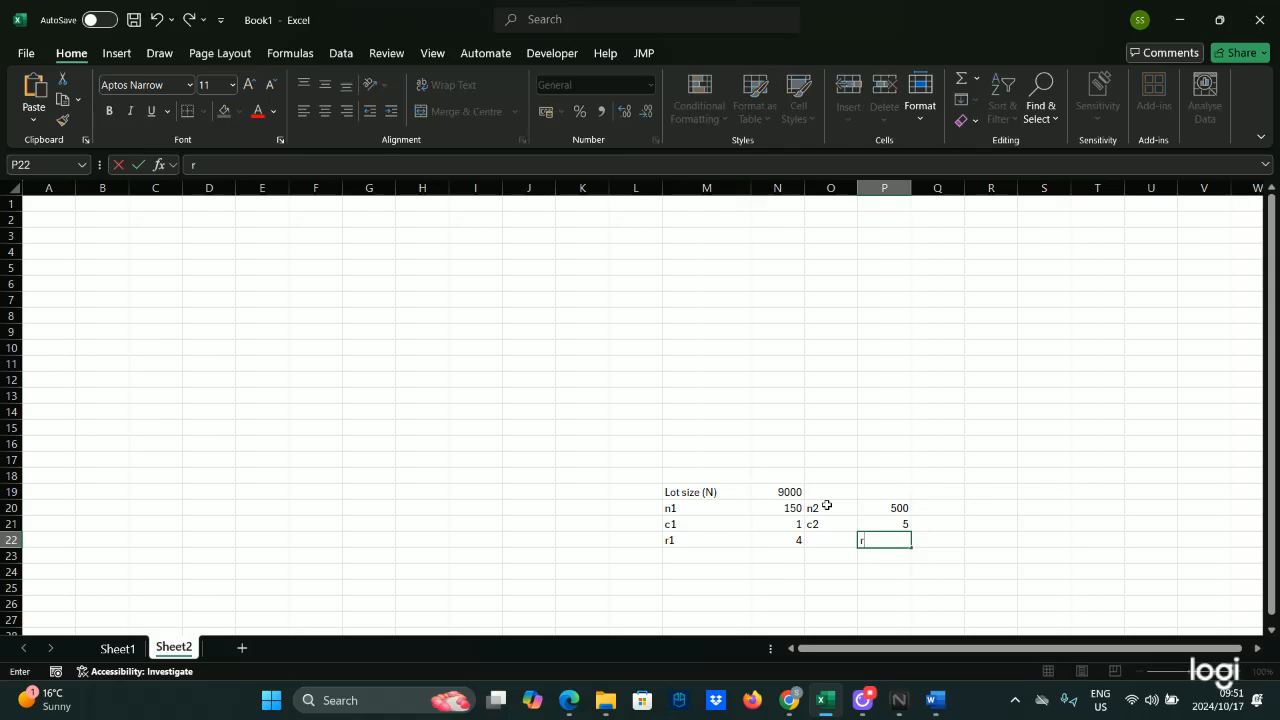
type("2")
key("Tab")
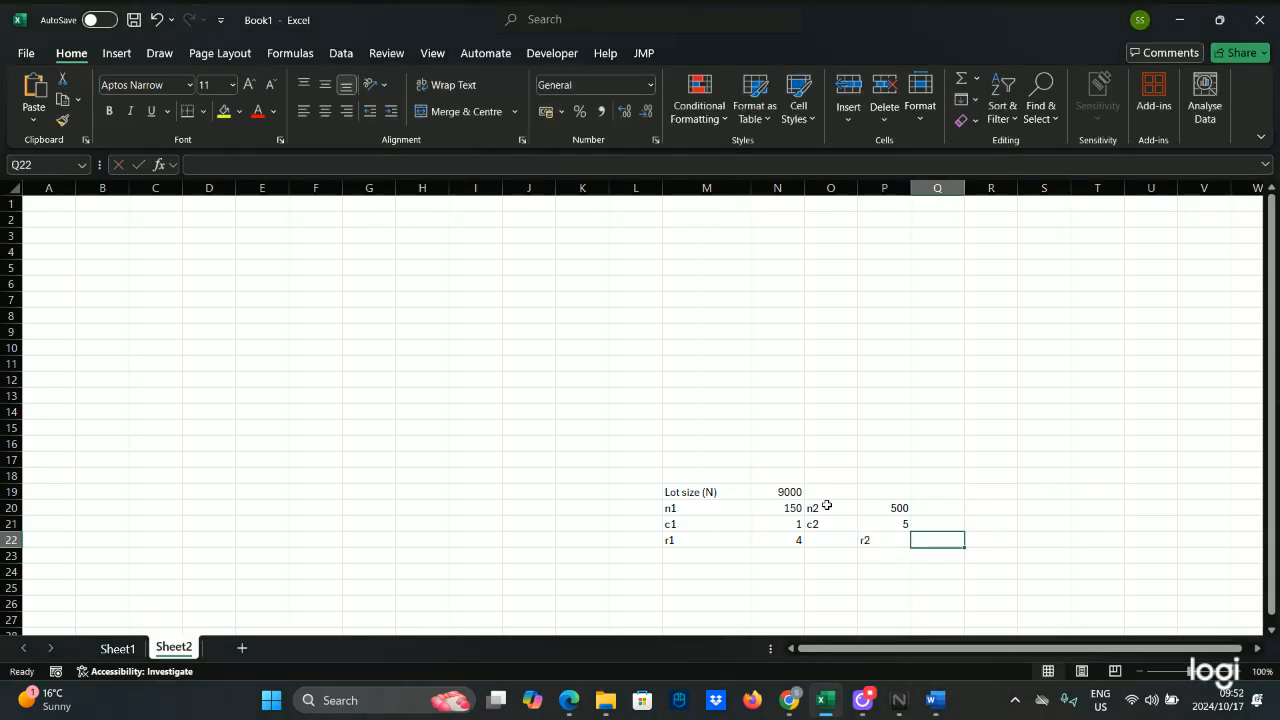
Step: Enter the value 6 in P22 and its label "r2" in O22
key("Left")
type("6")
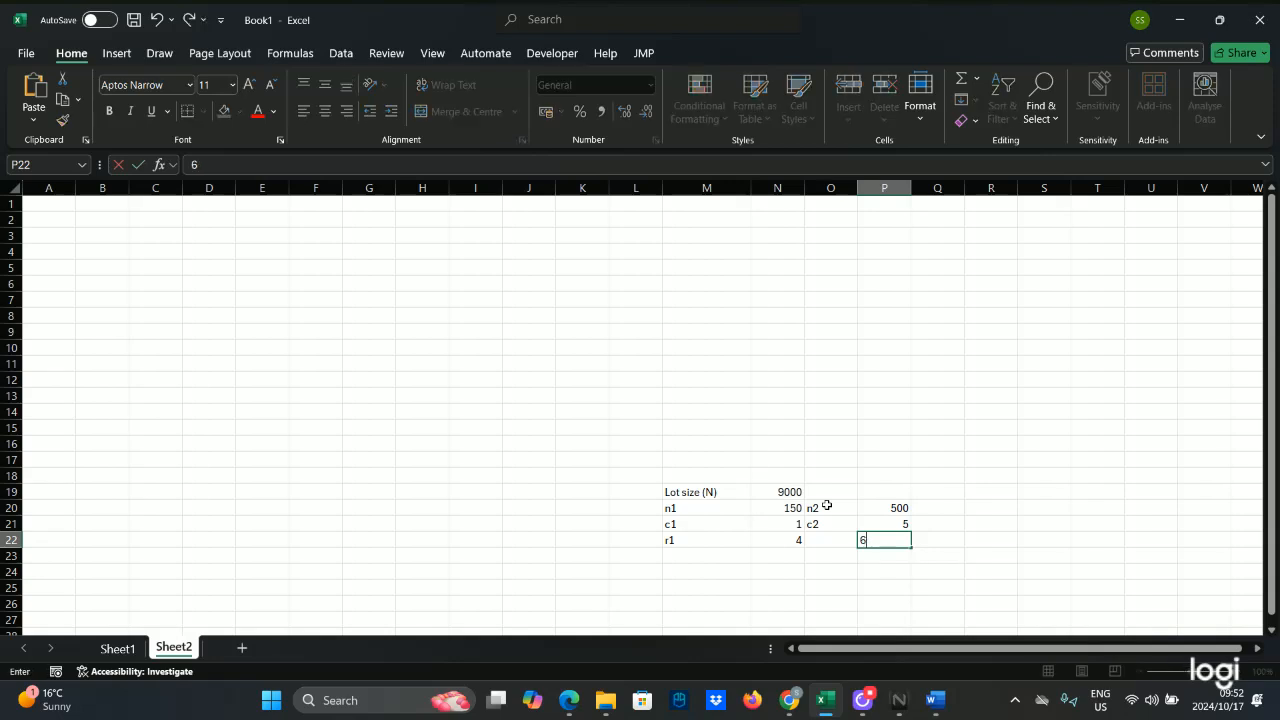
key("Left")
type("r")
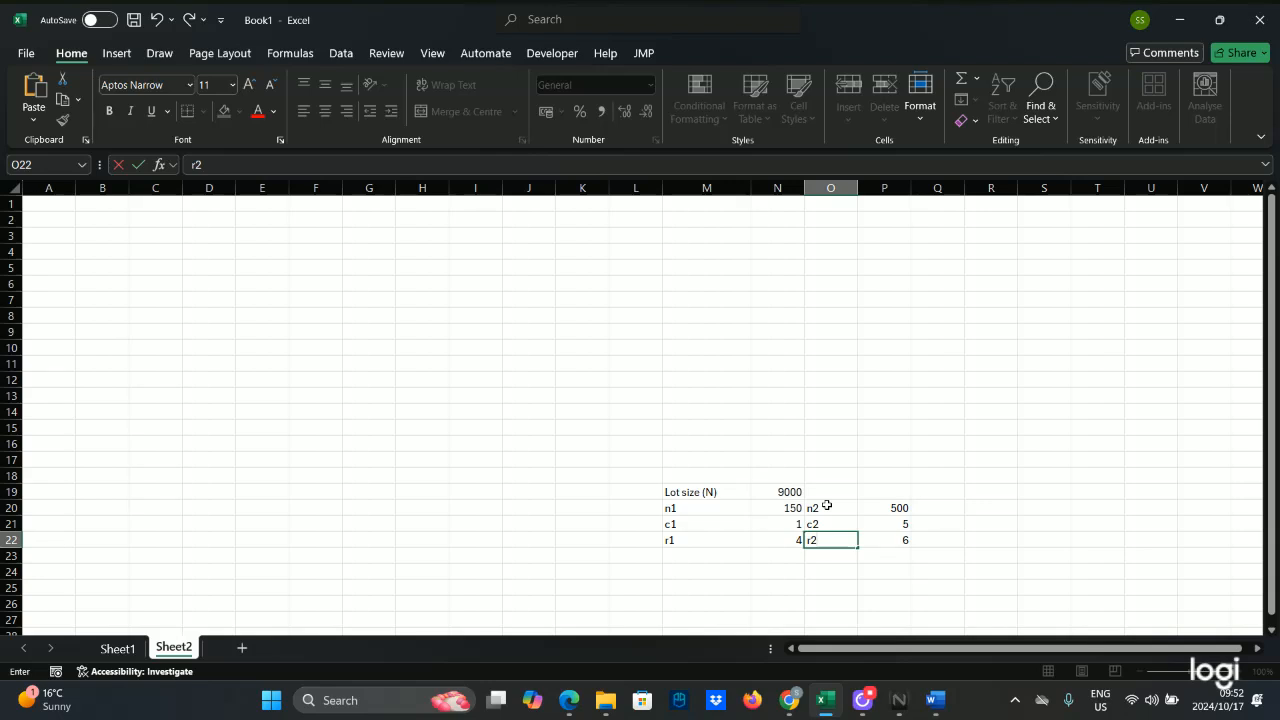
left_click(848, 552)
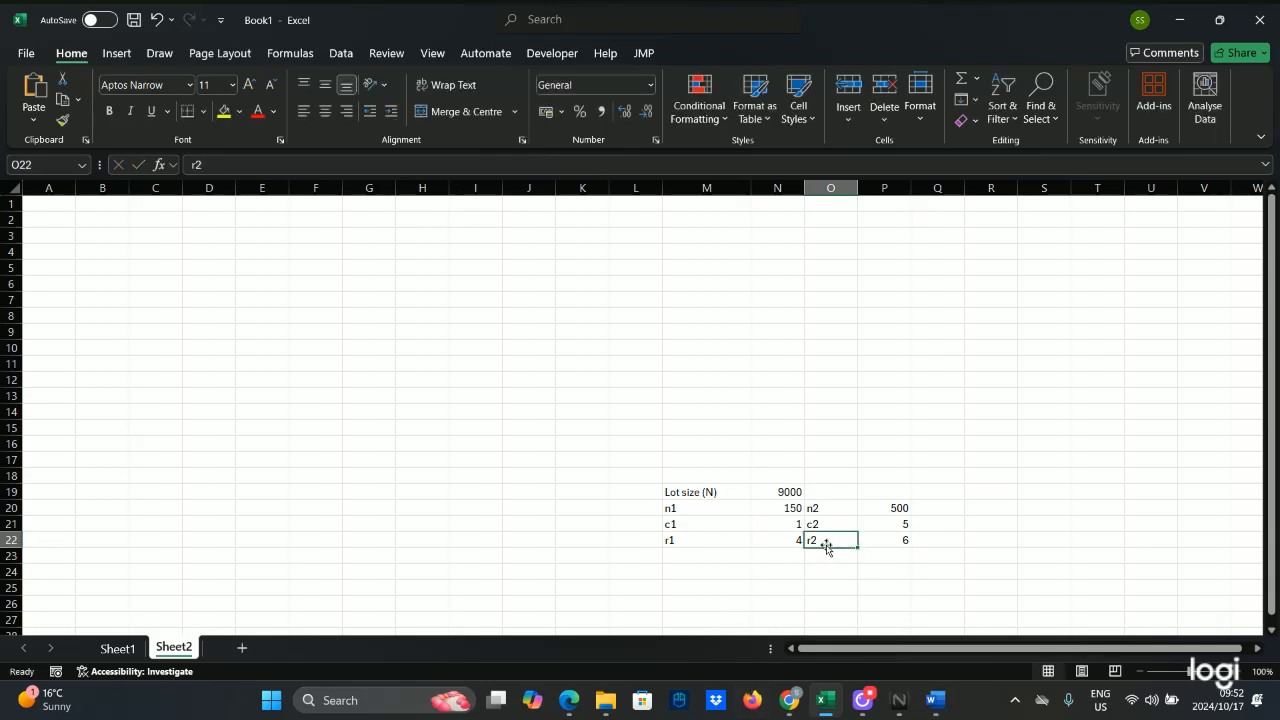
key("Down")
key("Down")
left_click_drag(837, 540, 874, 537)
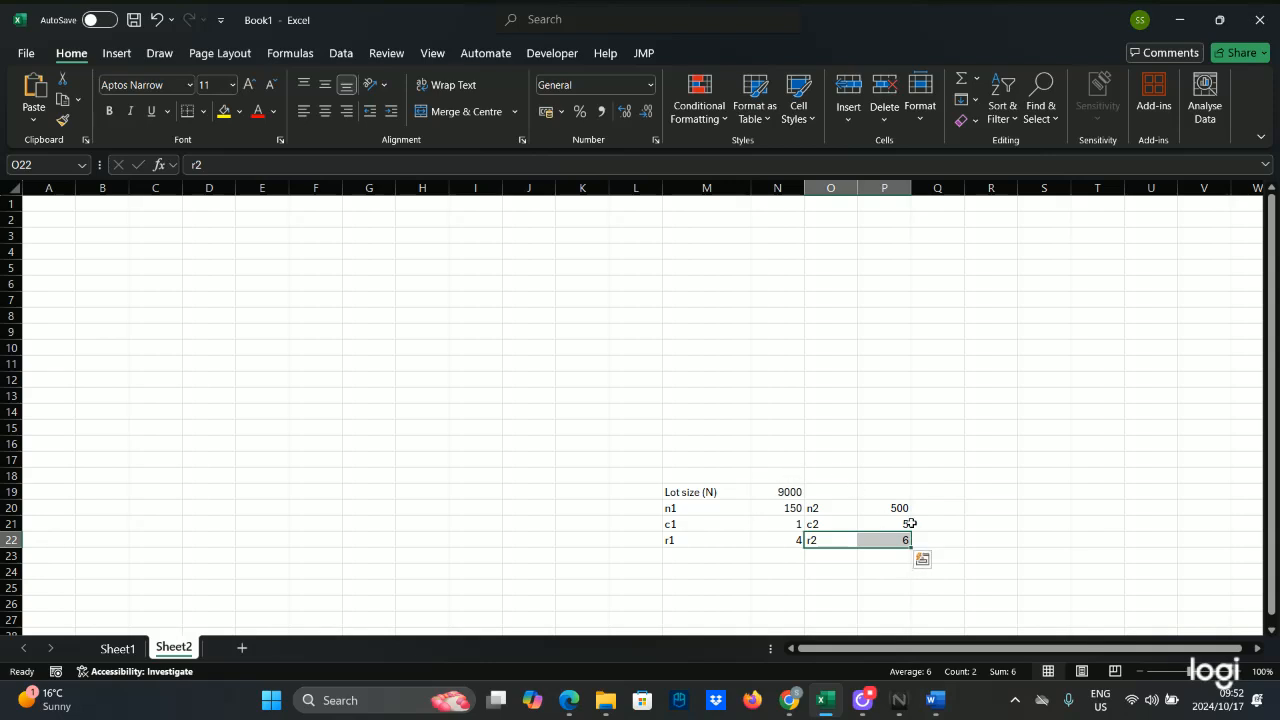
left_click(768, 555)
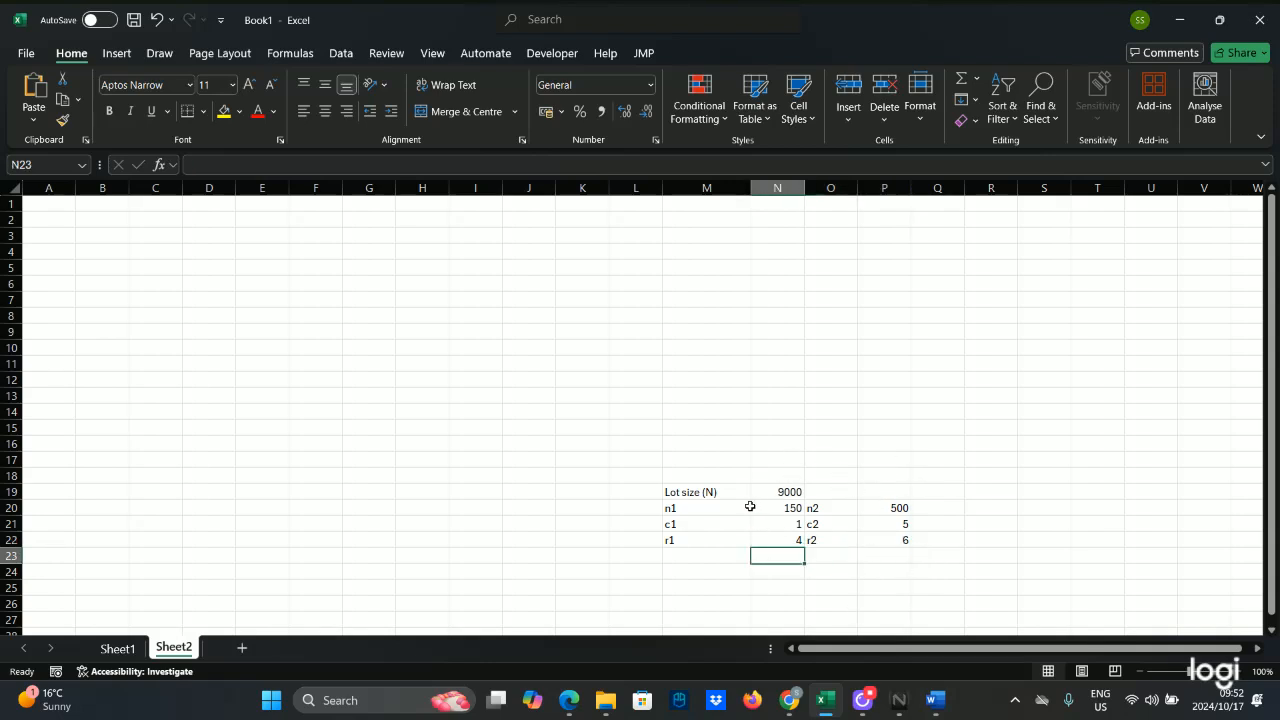
left_click(772, 527)
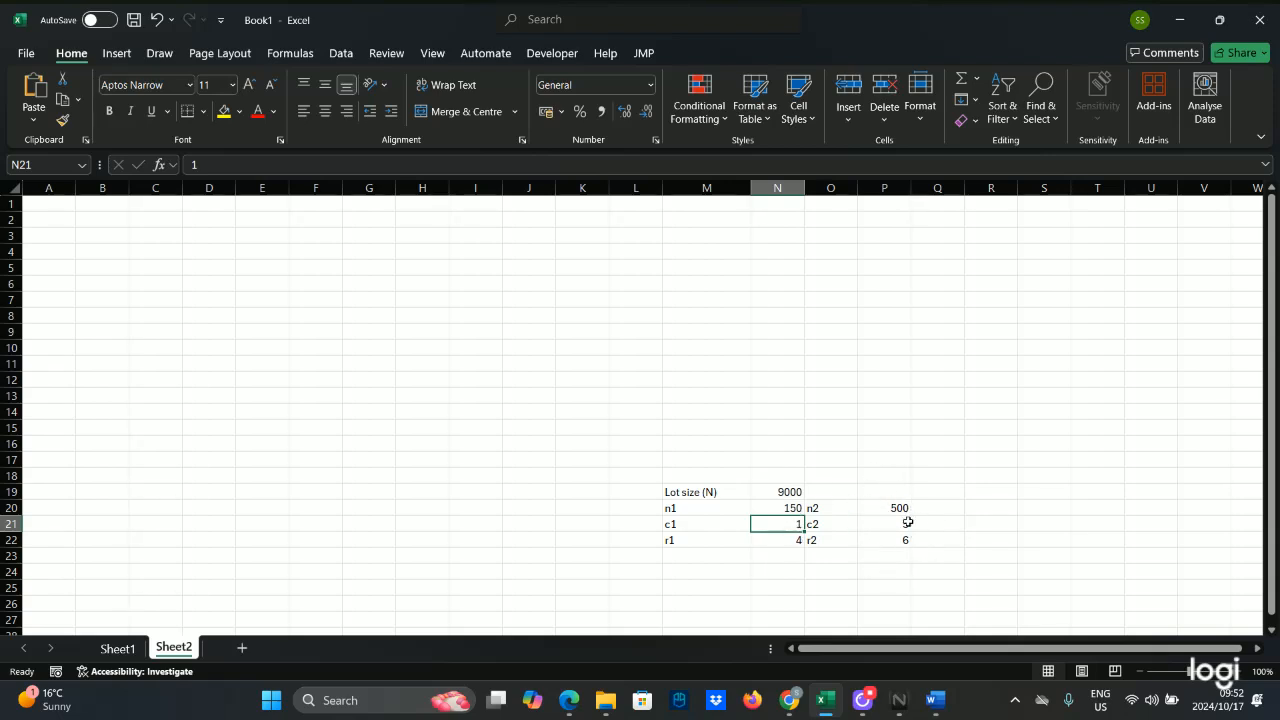
left_click_drag(828, 531, 907, 529)
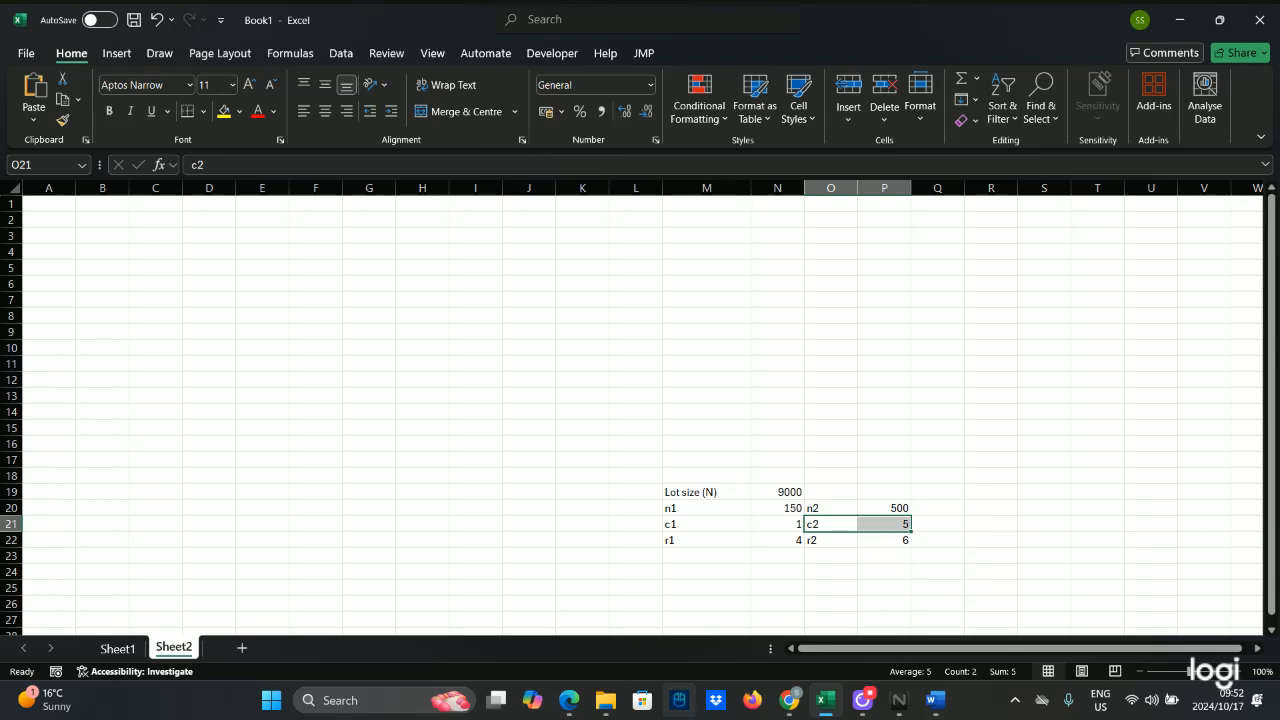
left_click(679, 700)
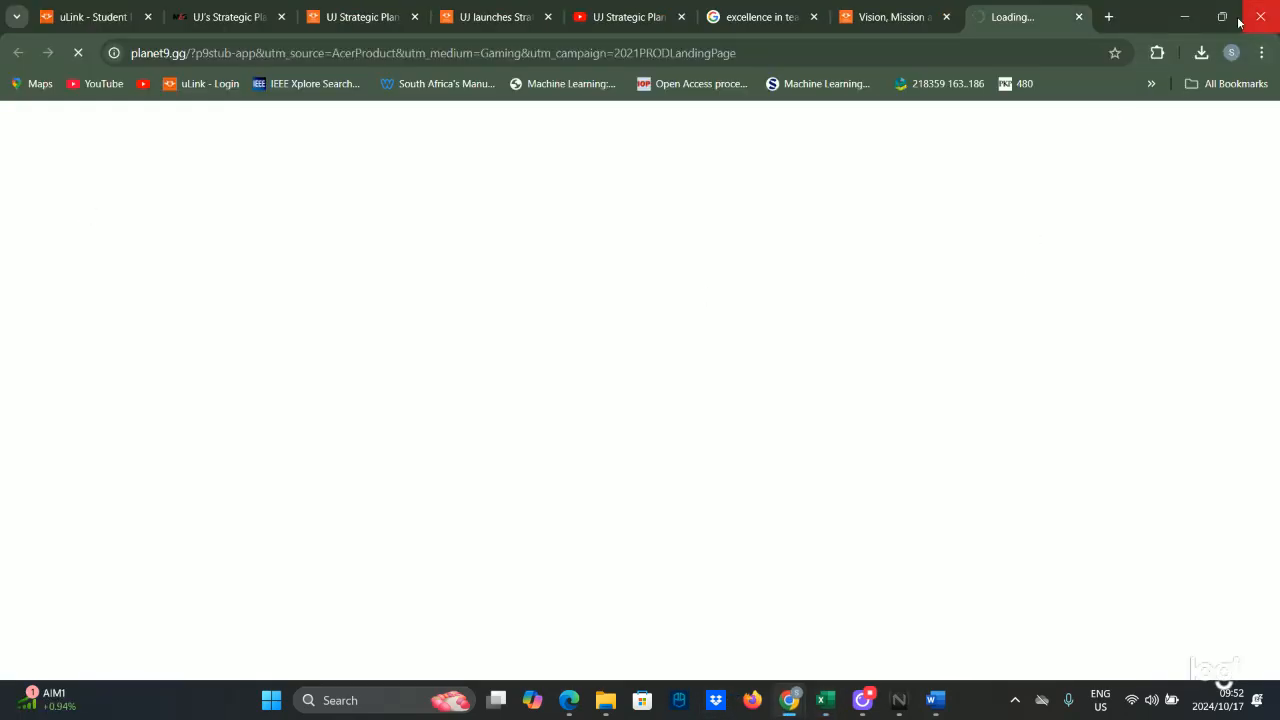
left_click(1185, 17)
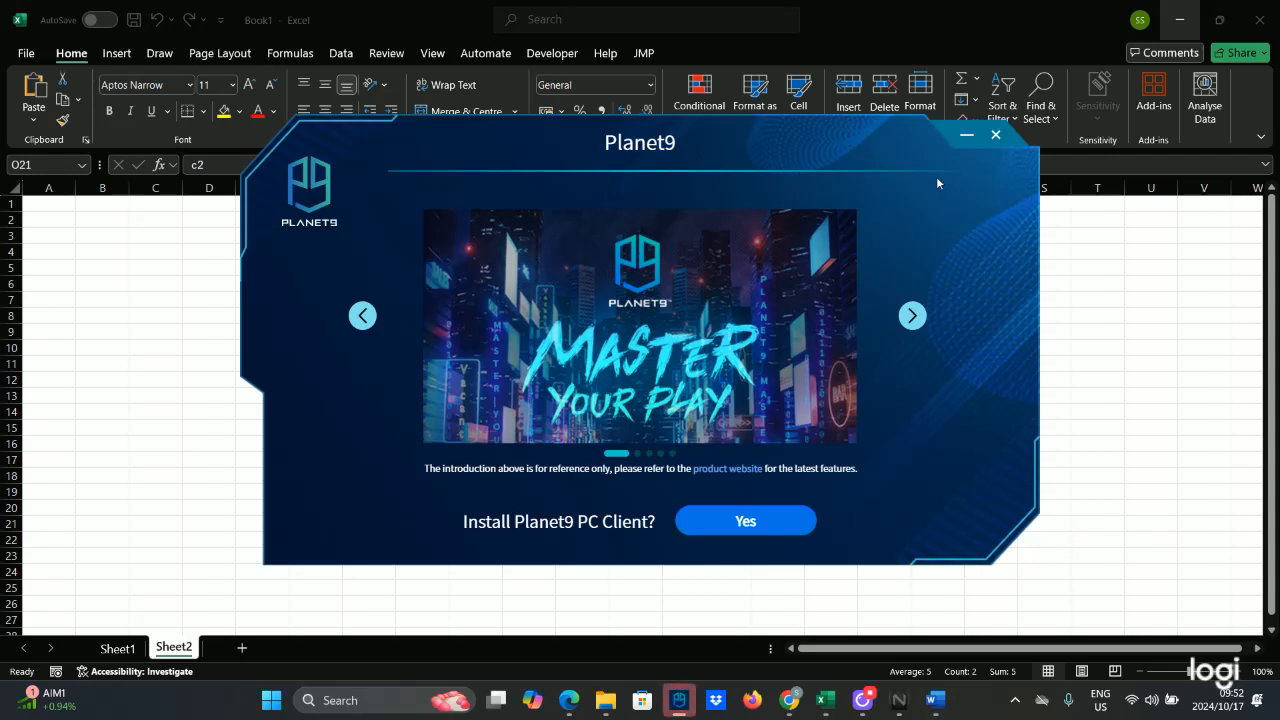
left_click(994, 135)
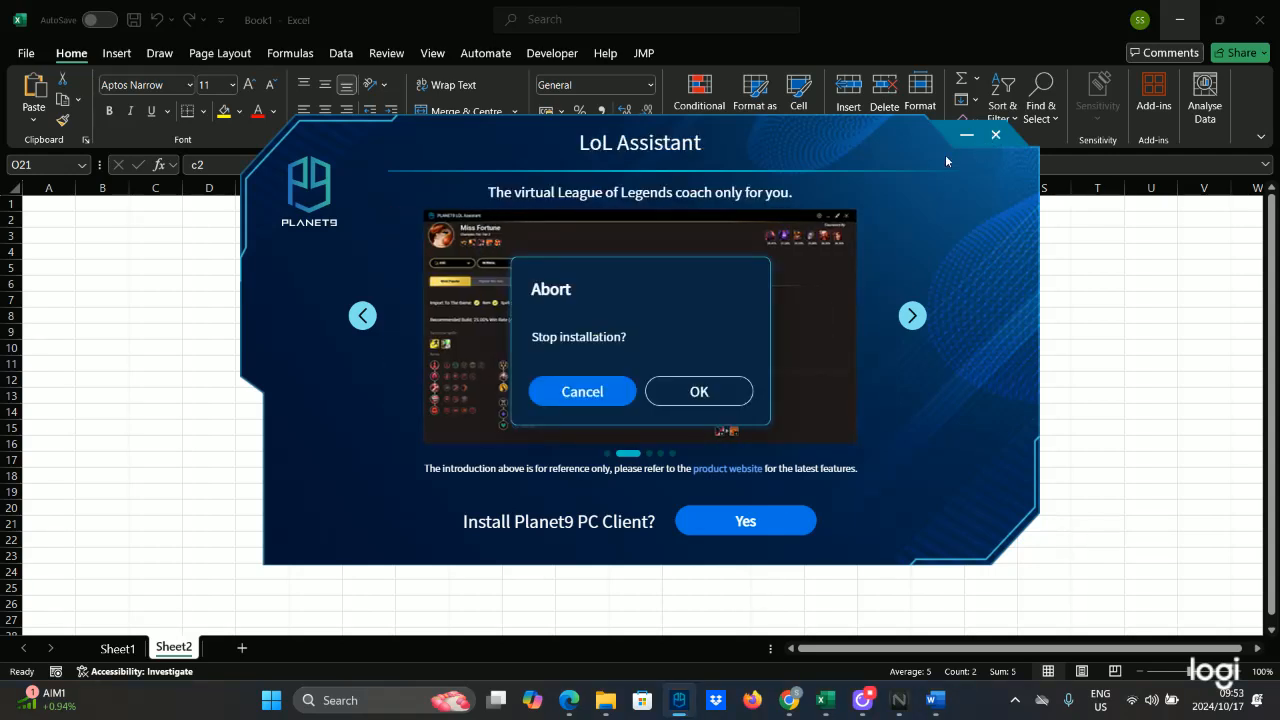
left_click(685, 391)
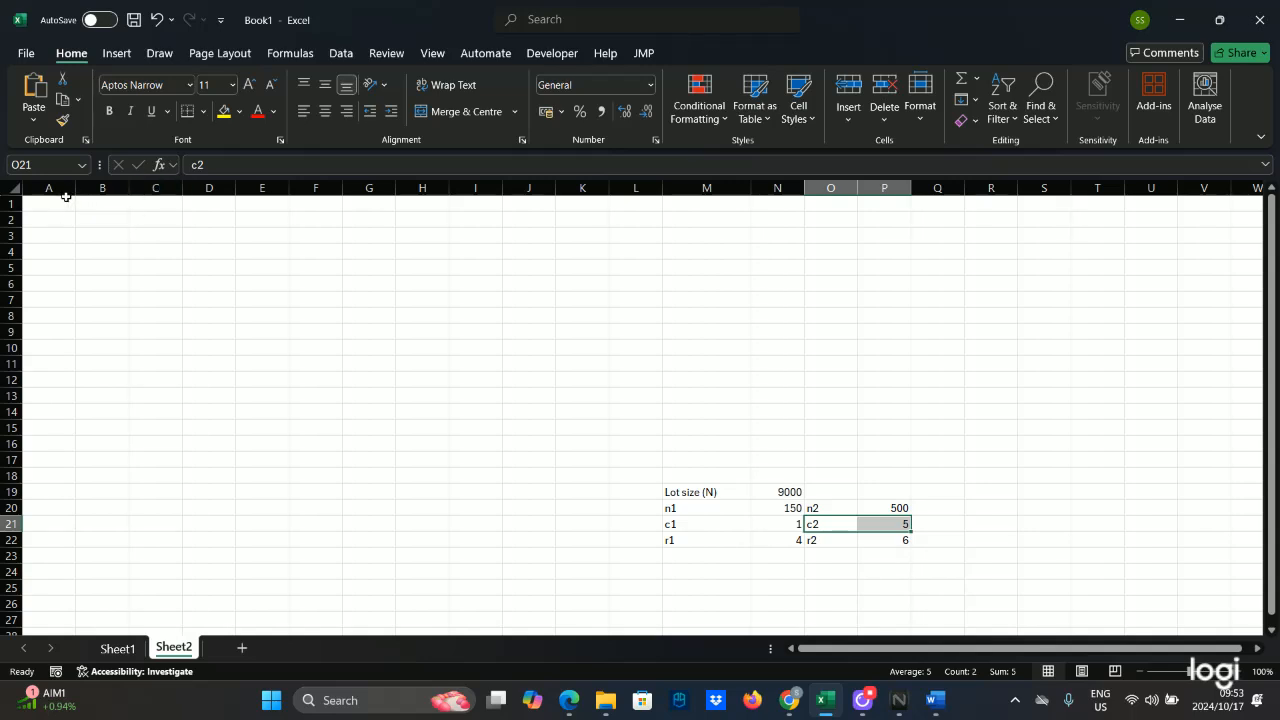
Step: Apply text wrapping to A1:B1, merge and centre the two cells, and make row 1 taller
left_click_drag(63, 196, 99, 197)
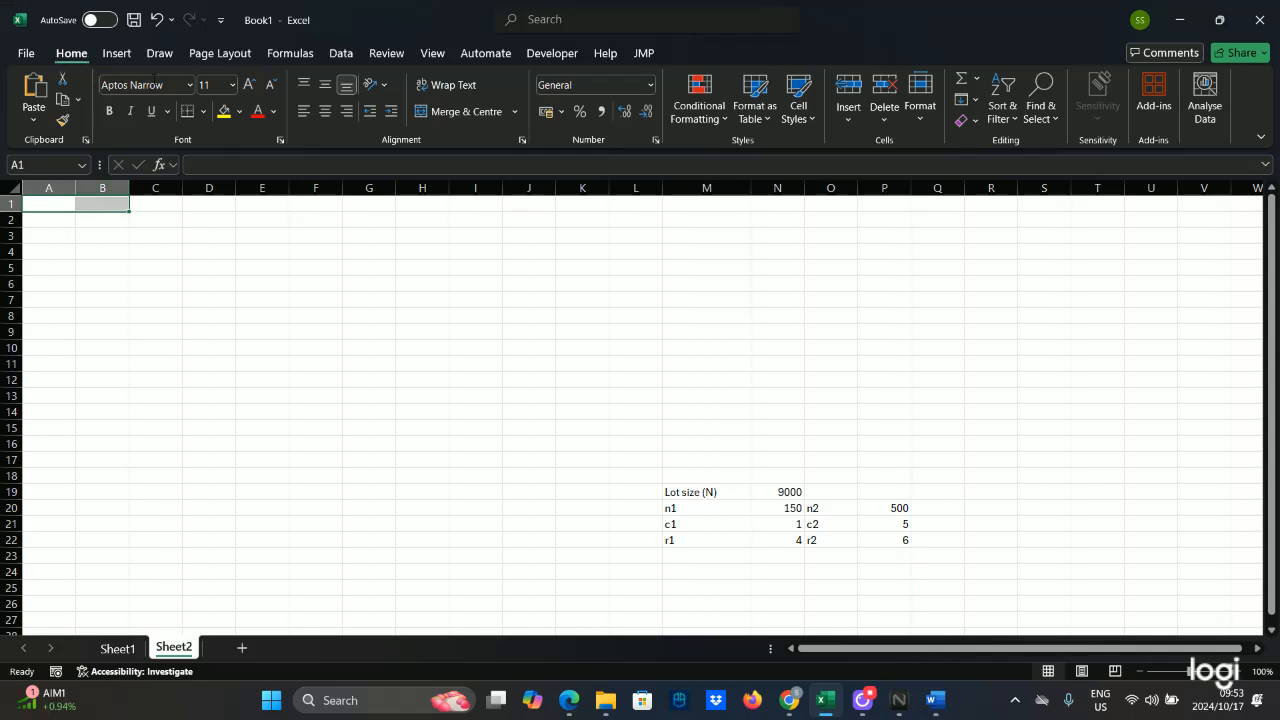
left_click(421, 85)
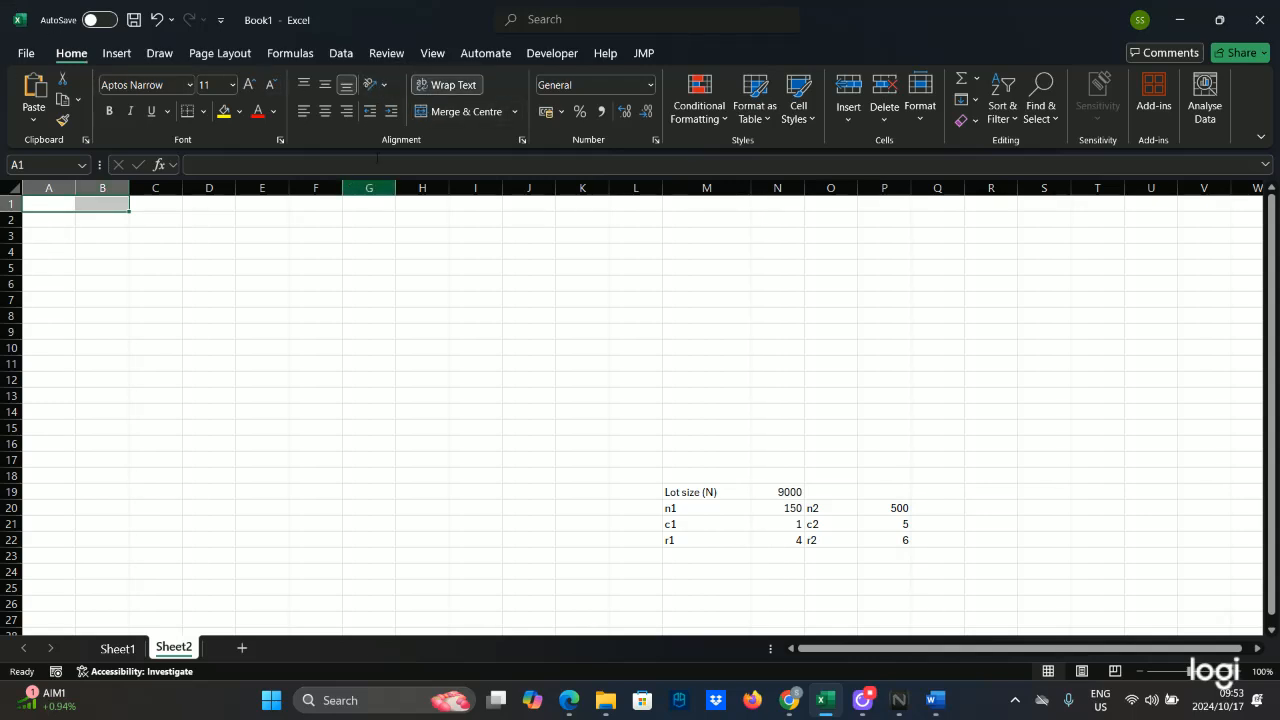
left_click(445, 108)
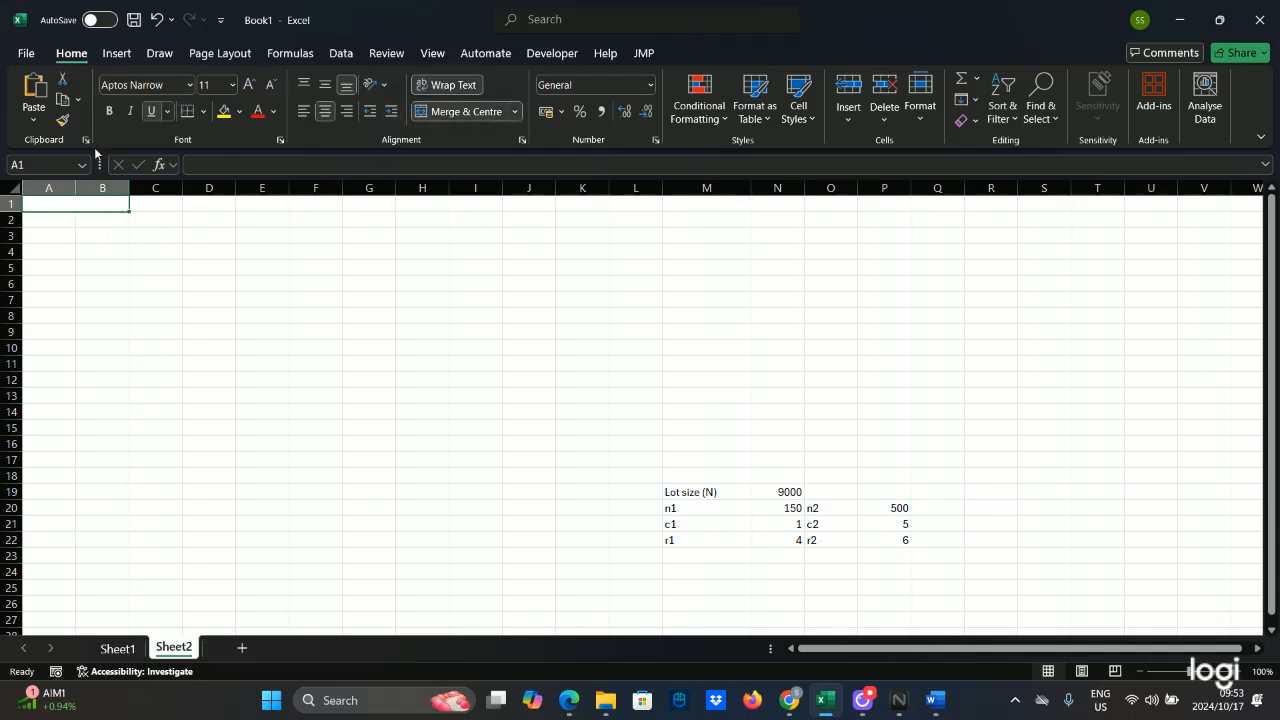
left_click_drag(5, 210, 943, 214)
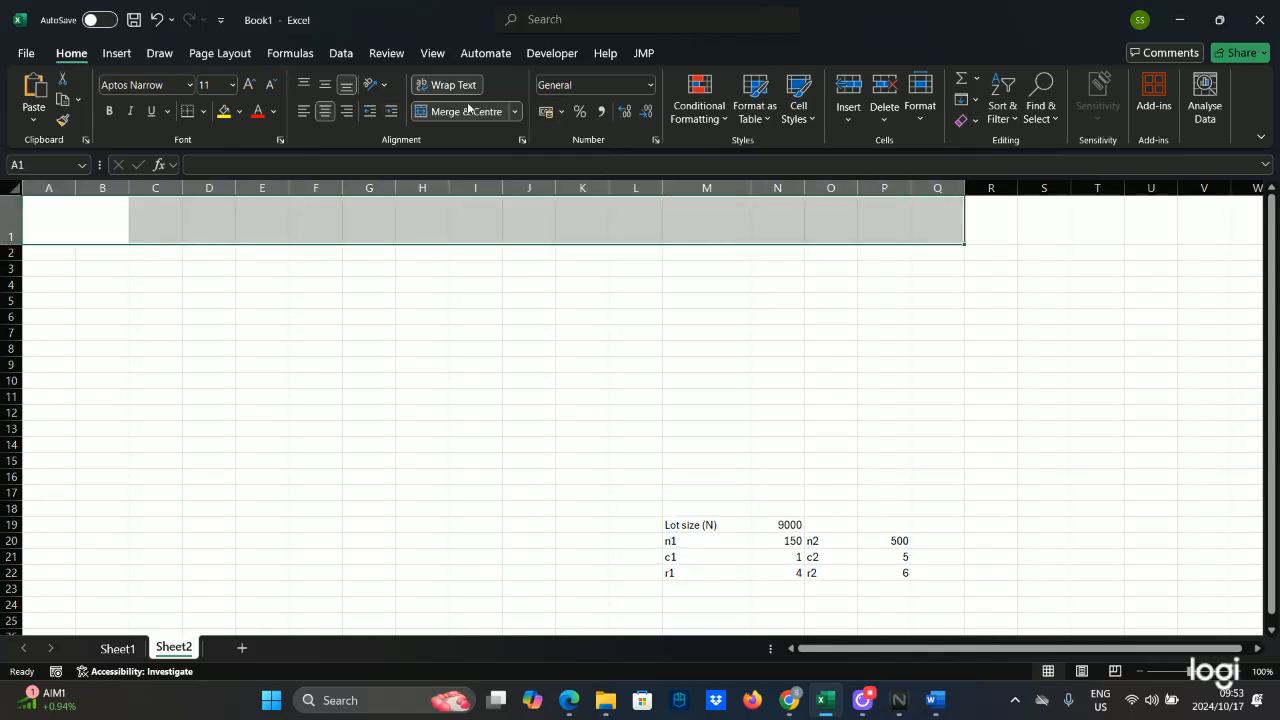
left_click(411, 383)
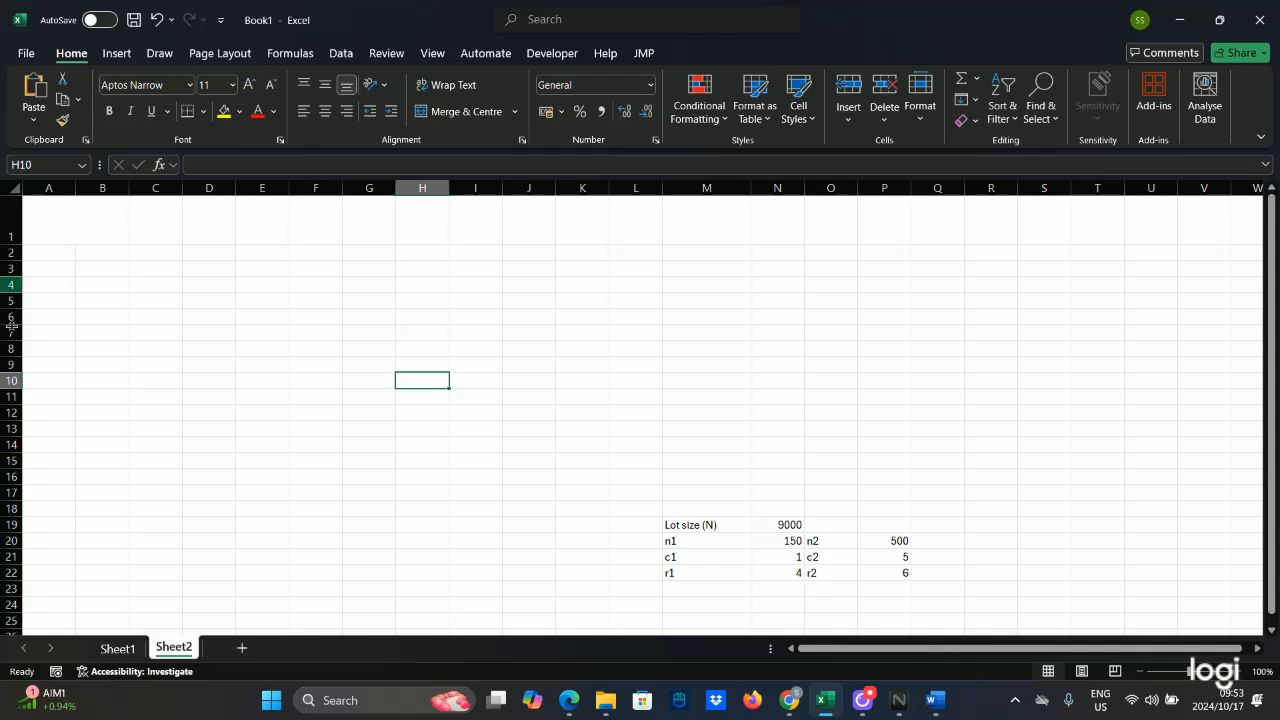
left_click_drag(123, 211, 1009, 209)
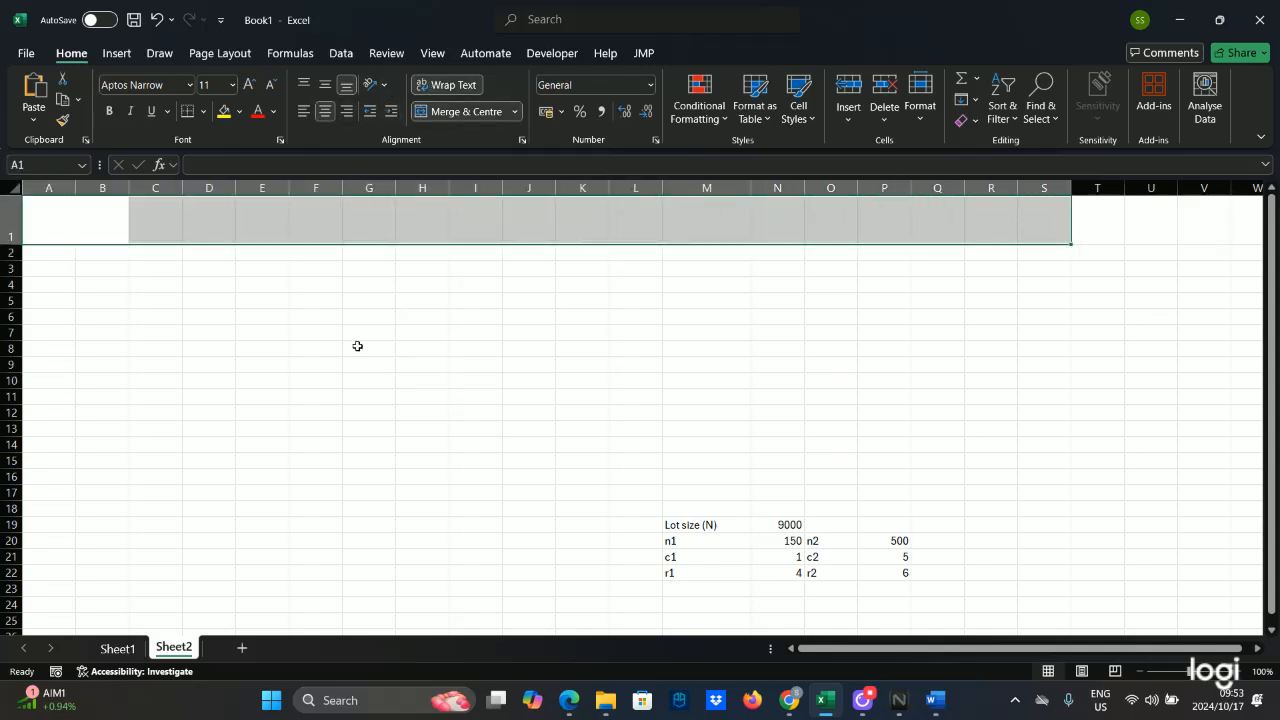
Step: Enter the heading "Assumed Process Quality" in the merged cell A1
left_click(80, 236)
key("Caps_Lock")
type("A")
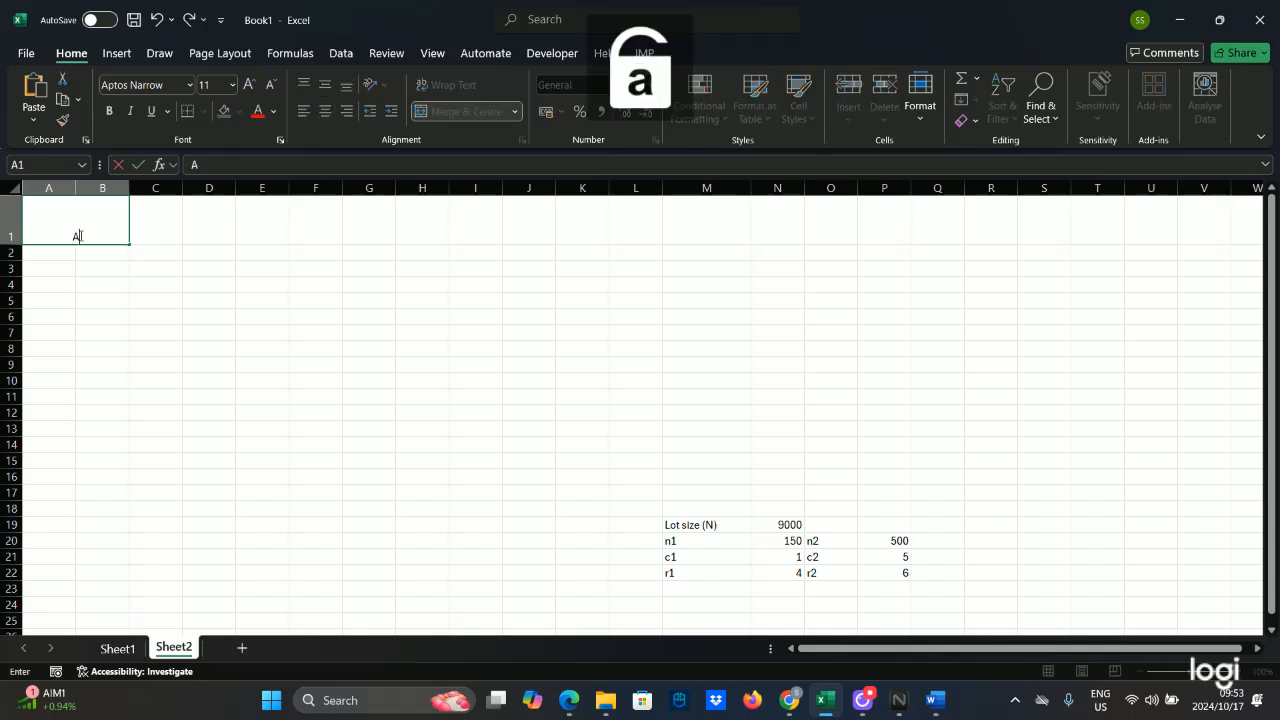
type("su")
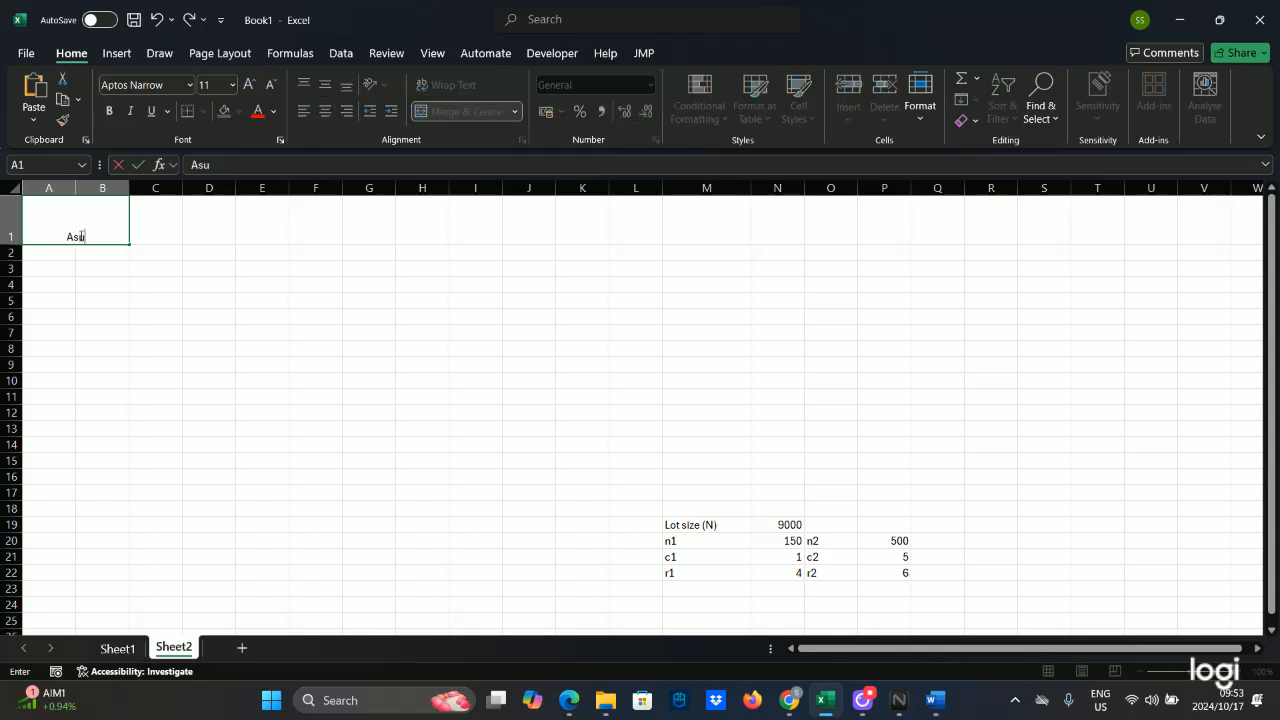
key("BackSpace")
type("sumed")
key("Caps_Lock")
type("P")
key("Caps_Lock")
type("ro")
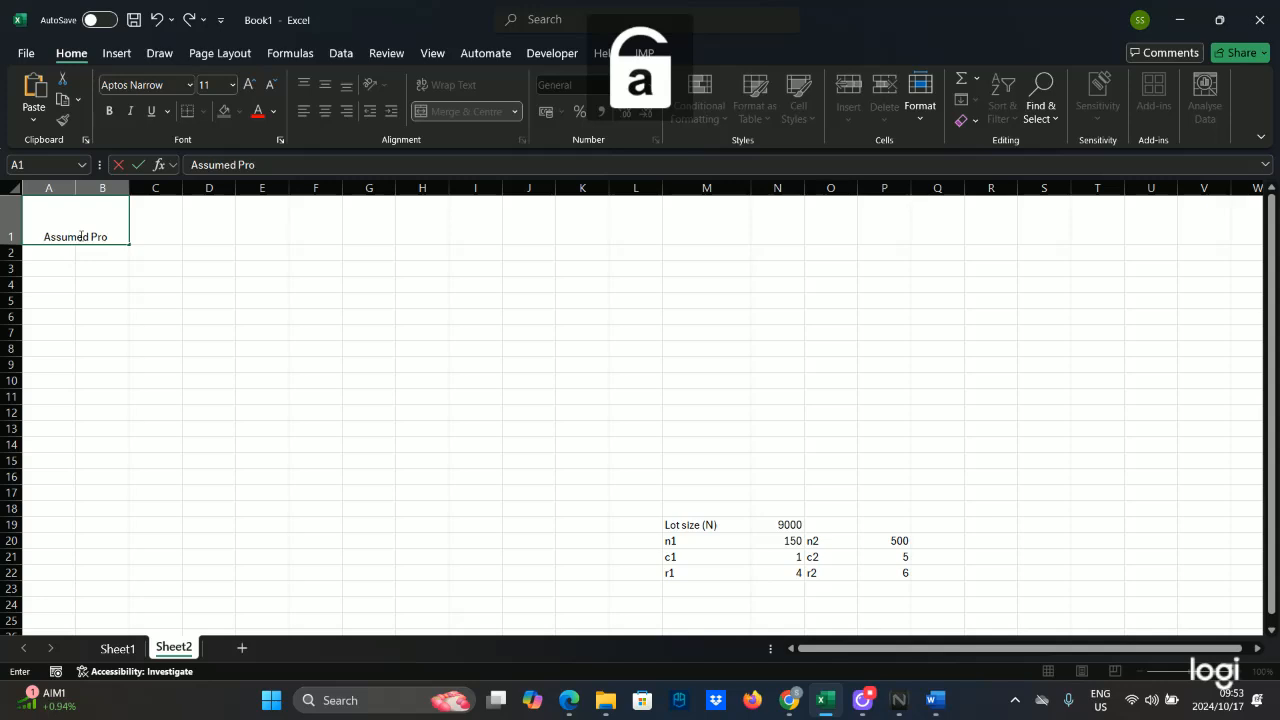
type("cess")
key("Caps_Lock")
type("Q")
key("Caps_Lock")
type("ual")
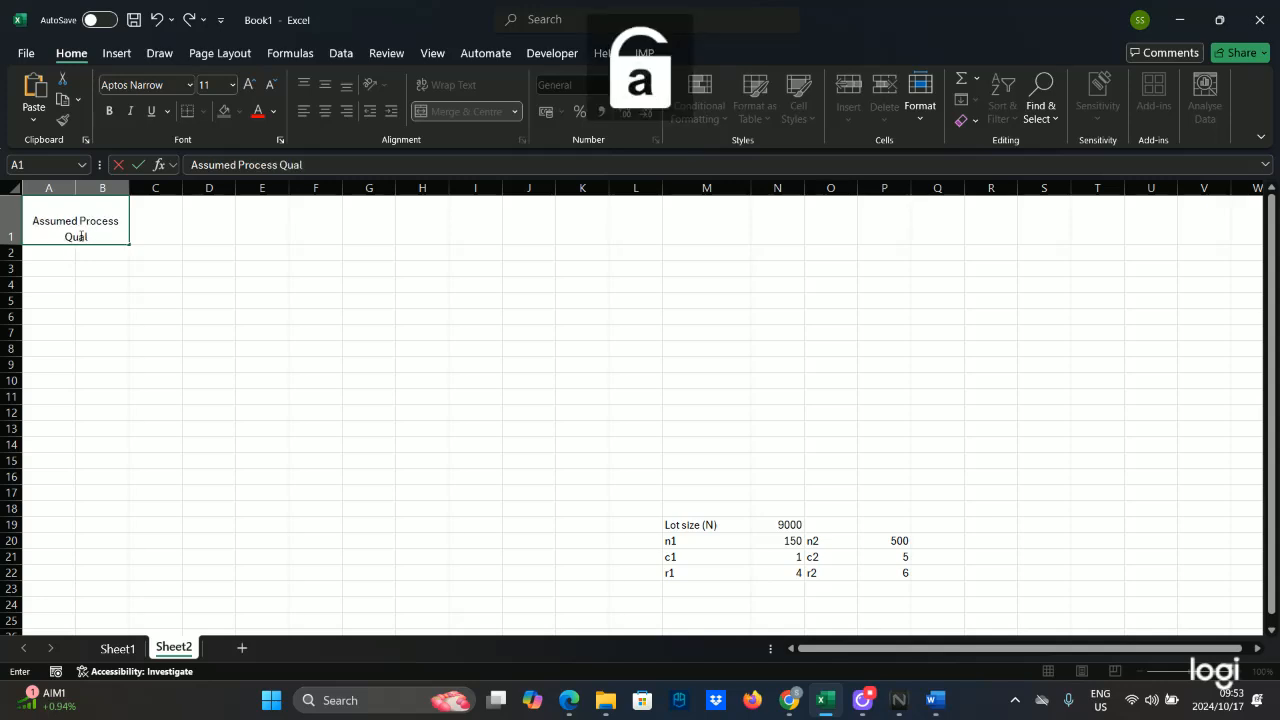
type("ity")
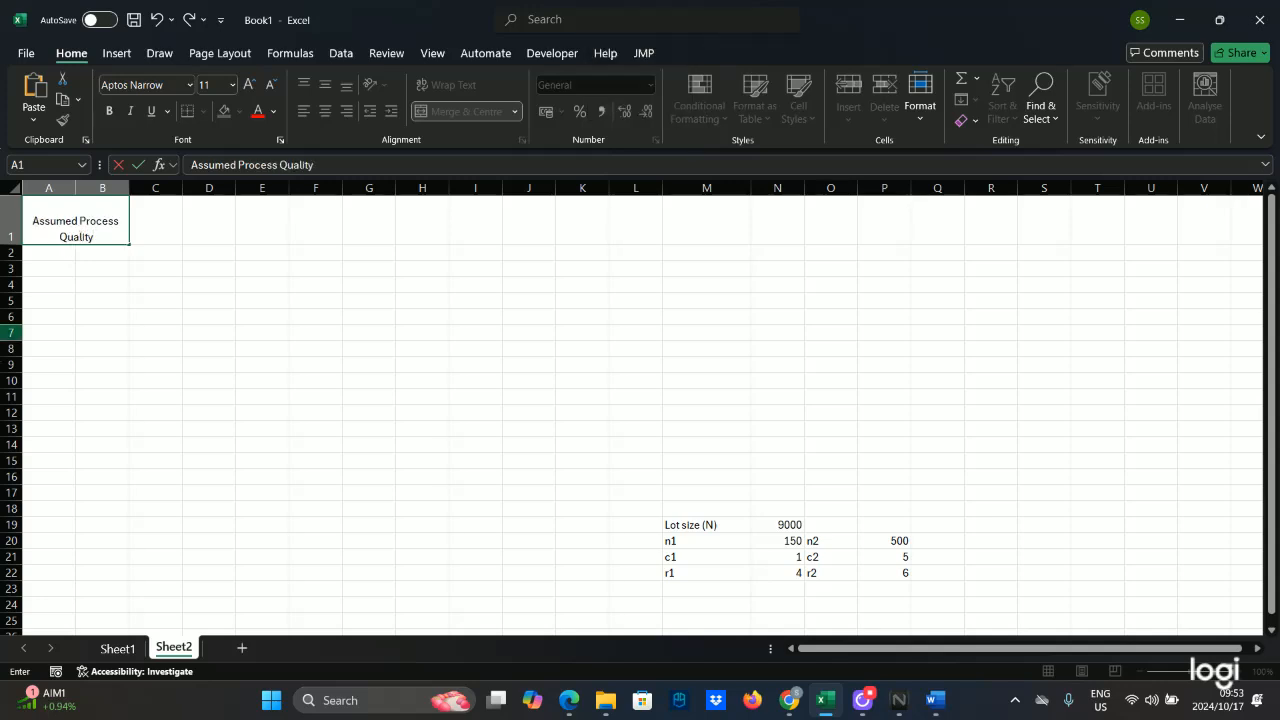
Step: Enter the column label "Po" in A2
left_click(49, 252)
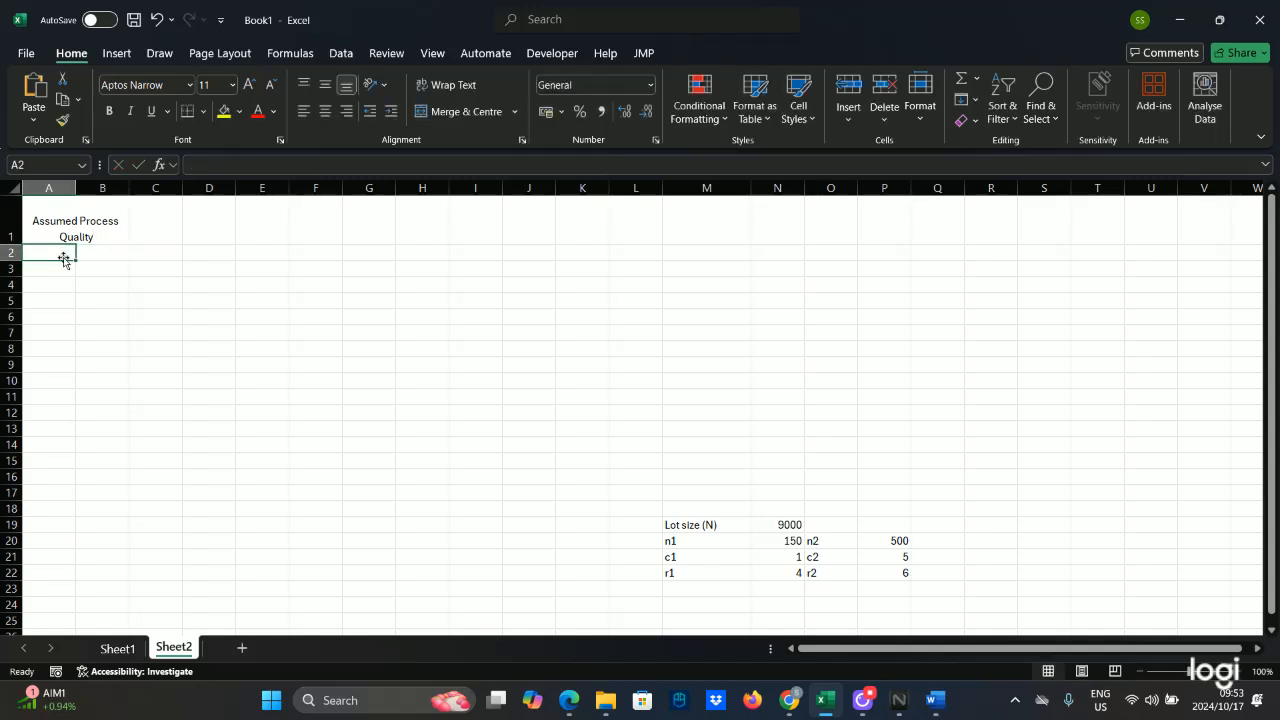
key("Caps_Lock")
type("P")
key("Caps_Lock")
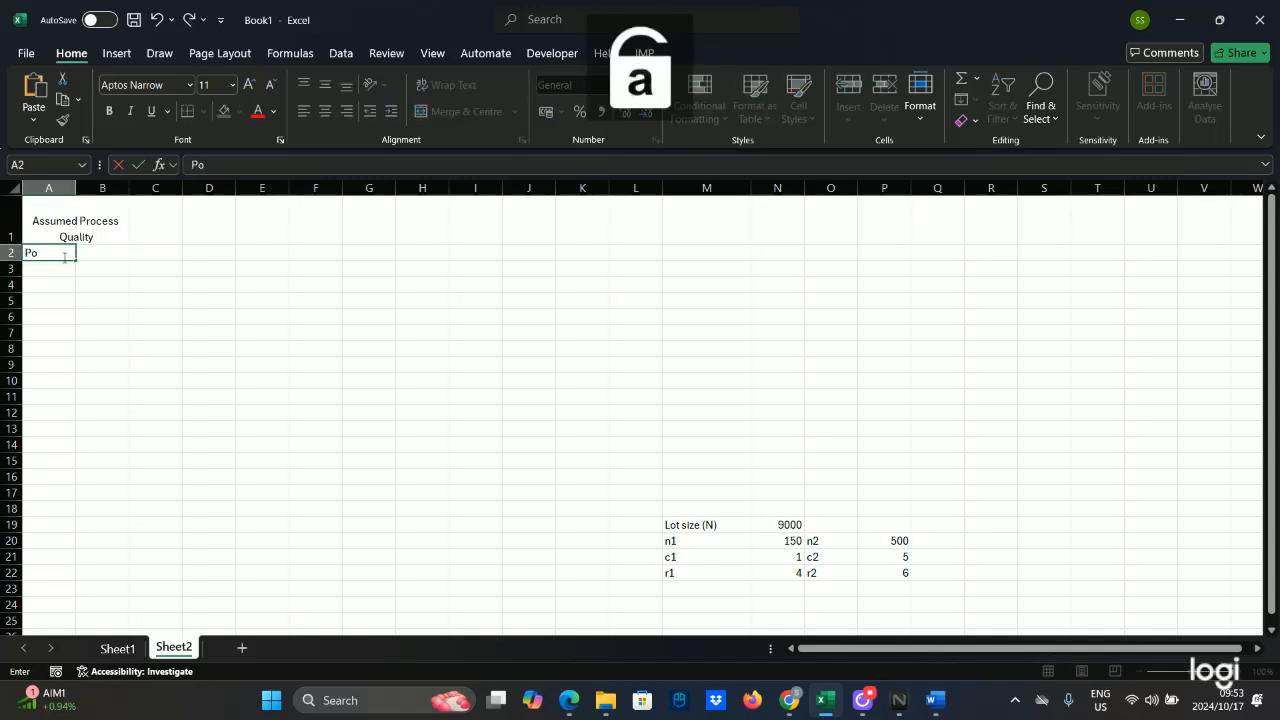
Step: Enter the first two Po values, 0 in A3 and 0,01 in A4
left_click(34, 272)
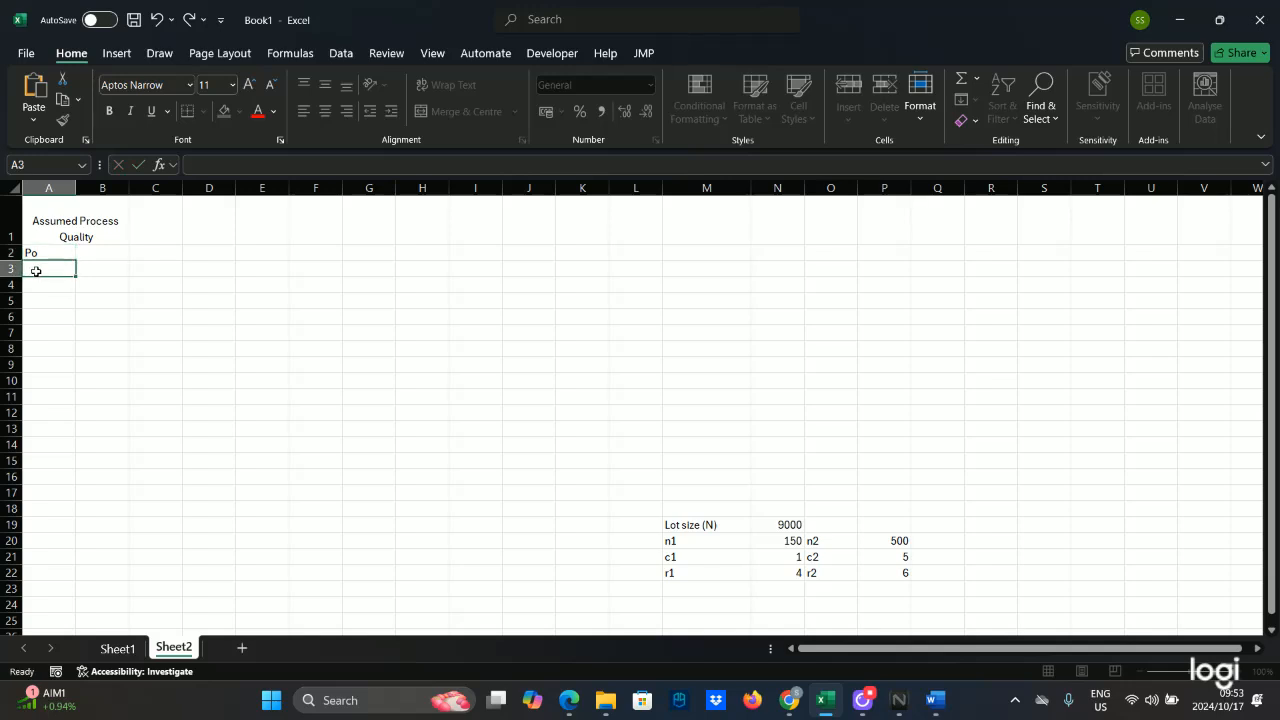
type("0")
left_click(44, 290)
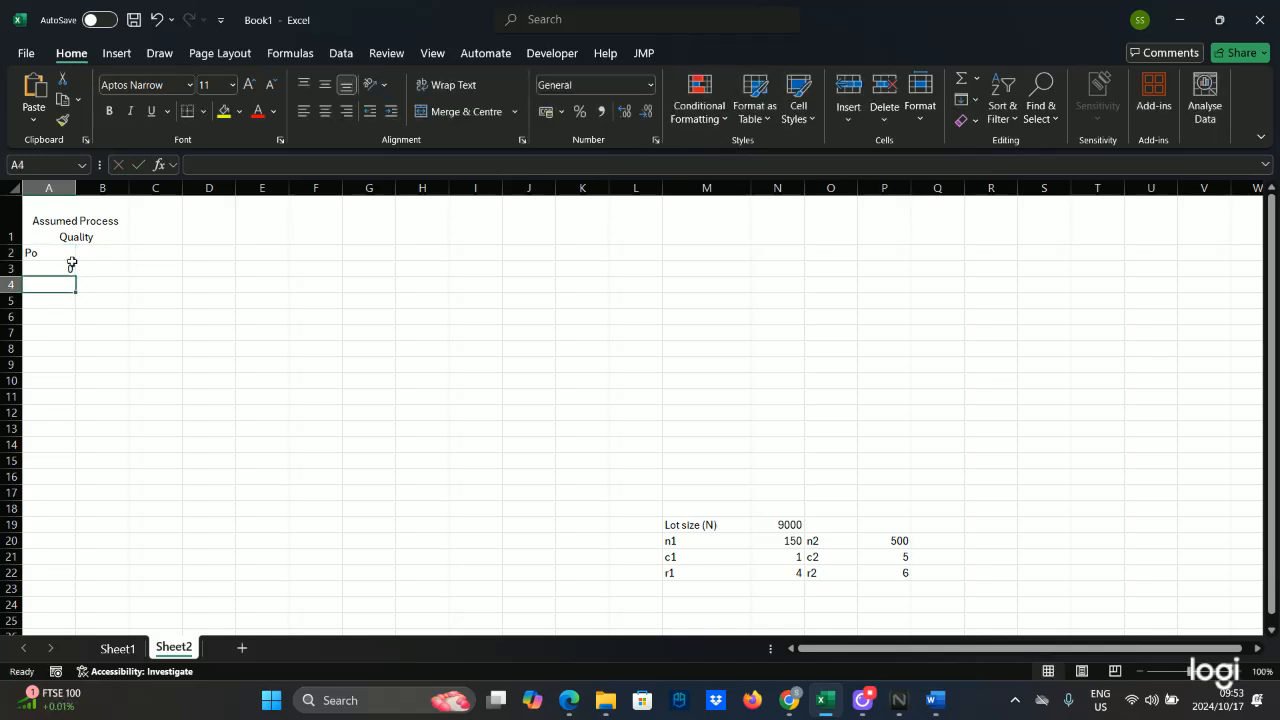
type("0")
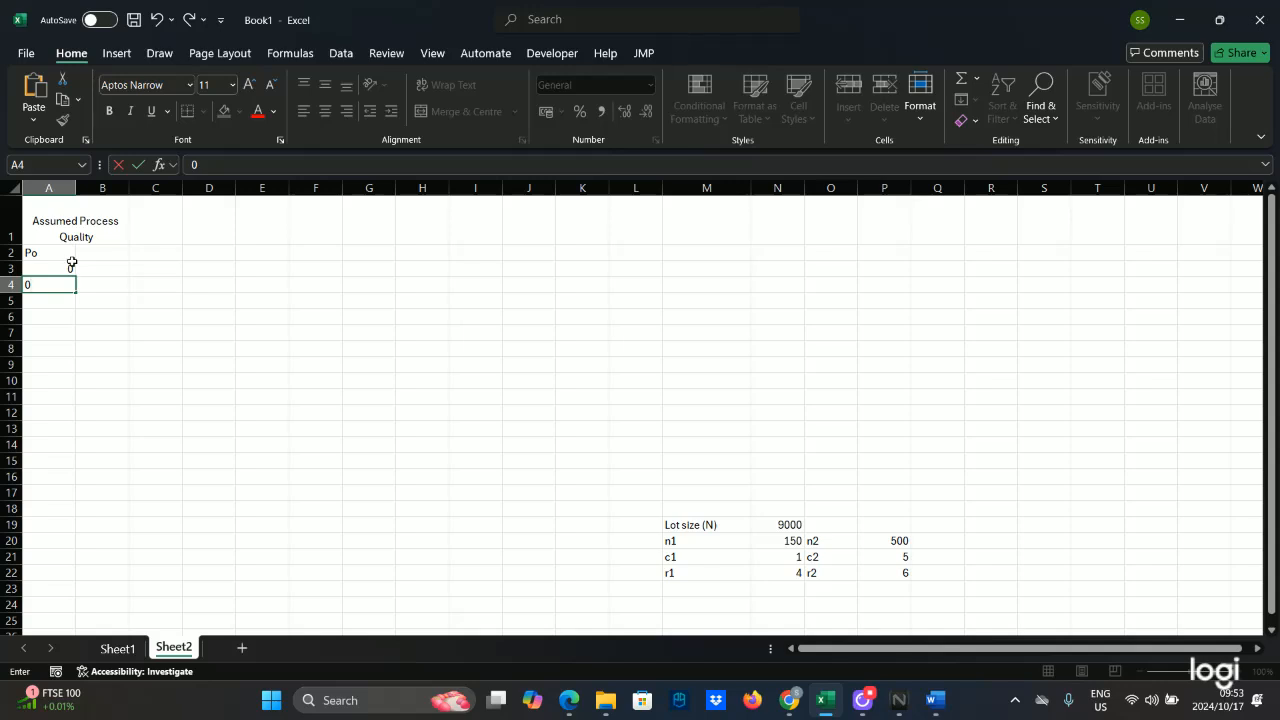
type(",01")
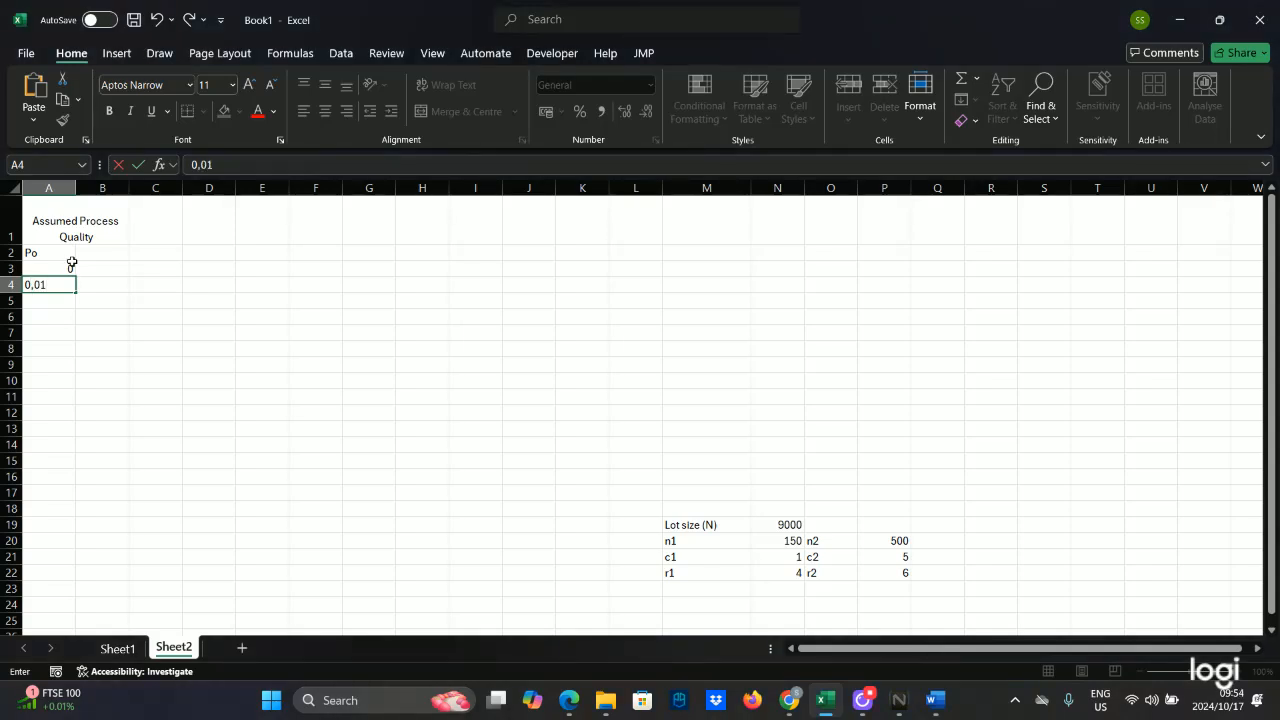
Step: Enter 0,02 in A5 and 0,03 in A6, and extend the series from A3:A6 down to A13
left_click(49, 301)
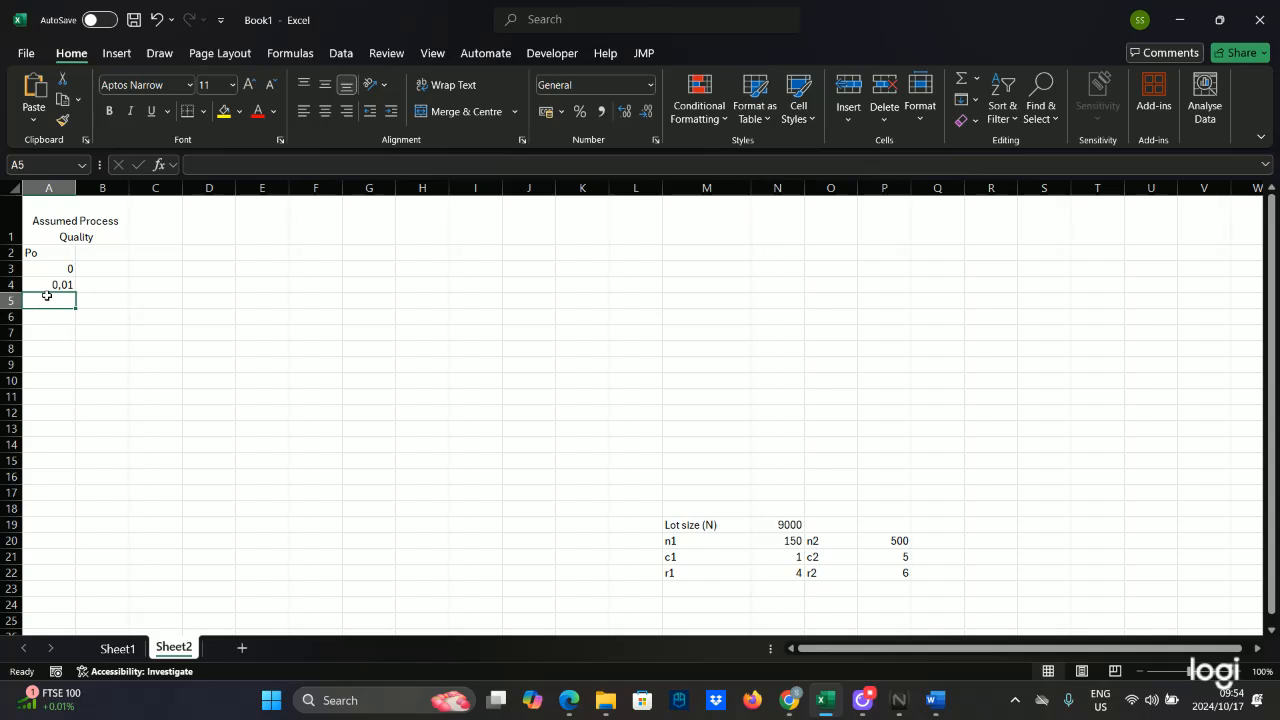
type("0,0")
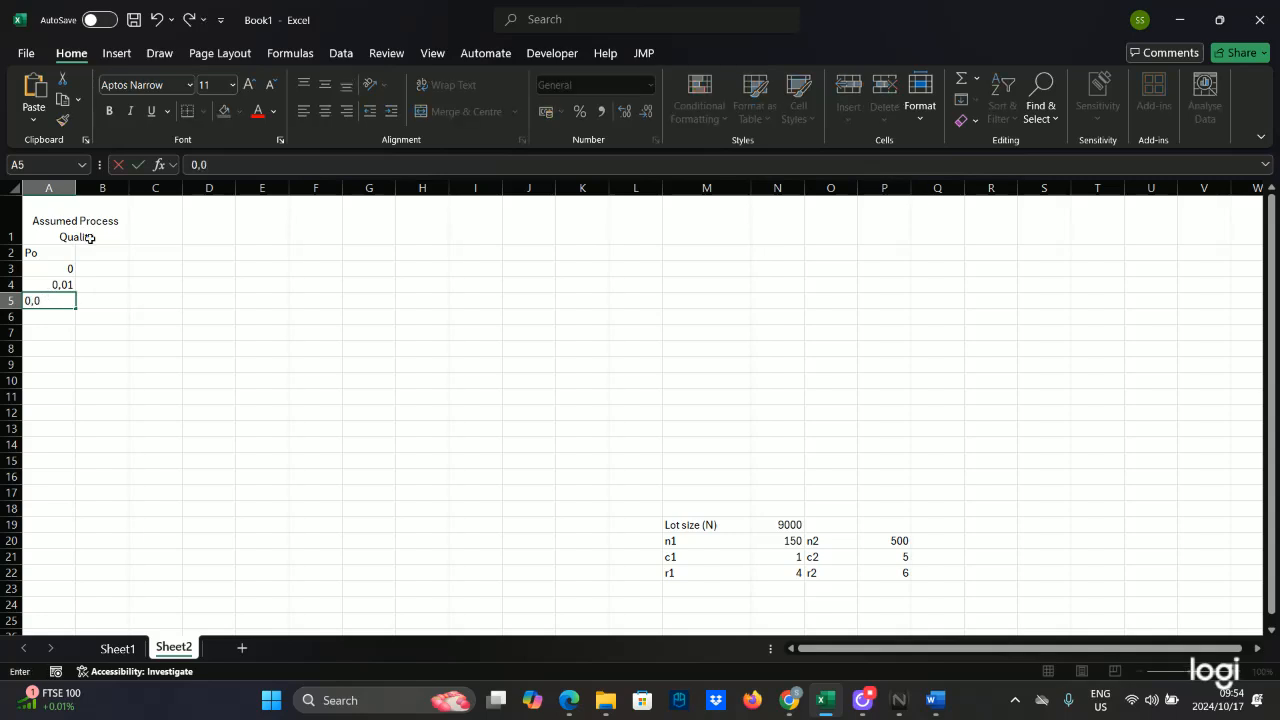
type("2")
key("Return")
type("0,")
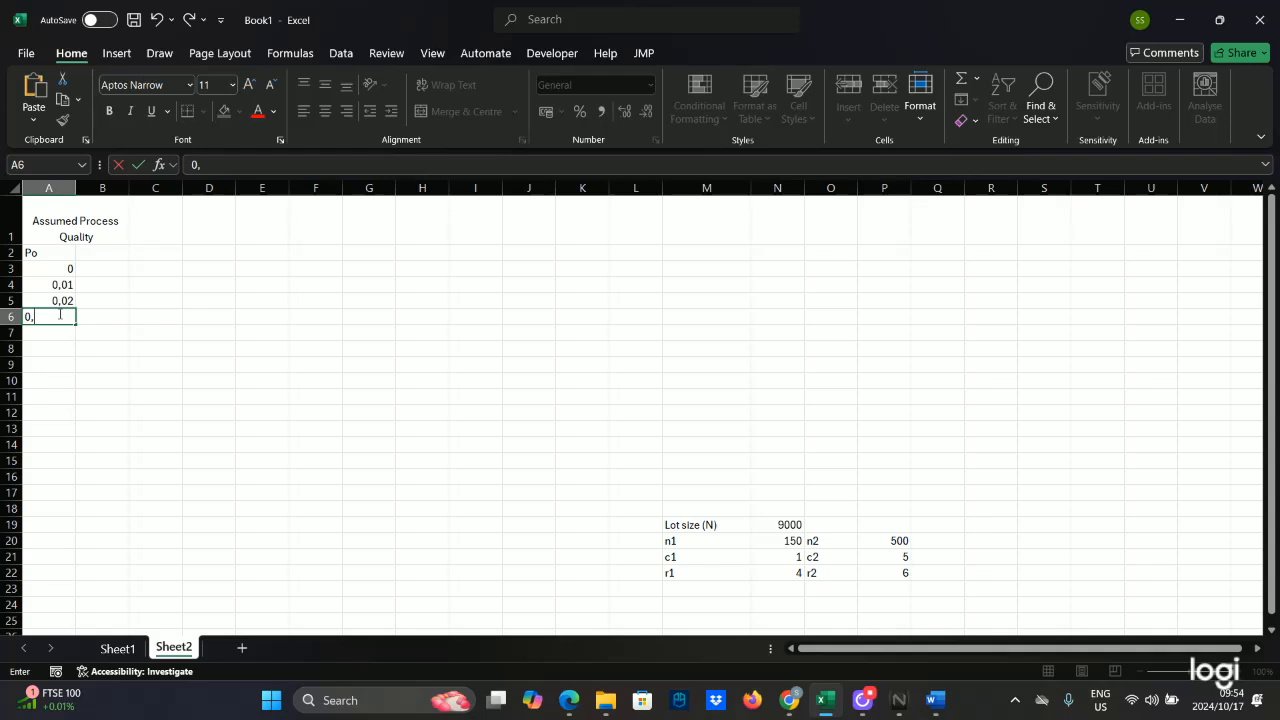
type("03")
key("Return")
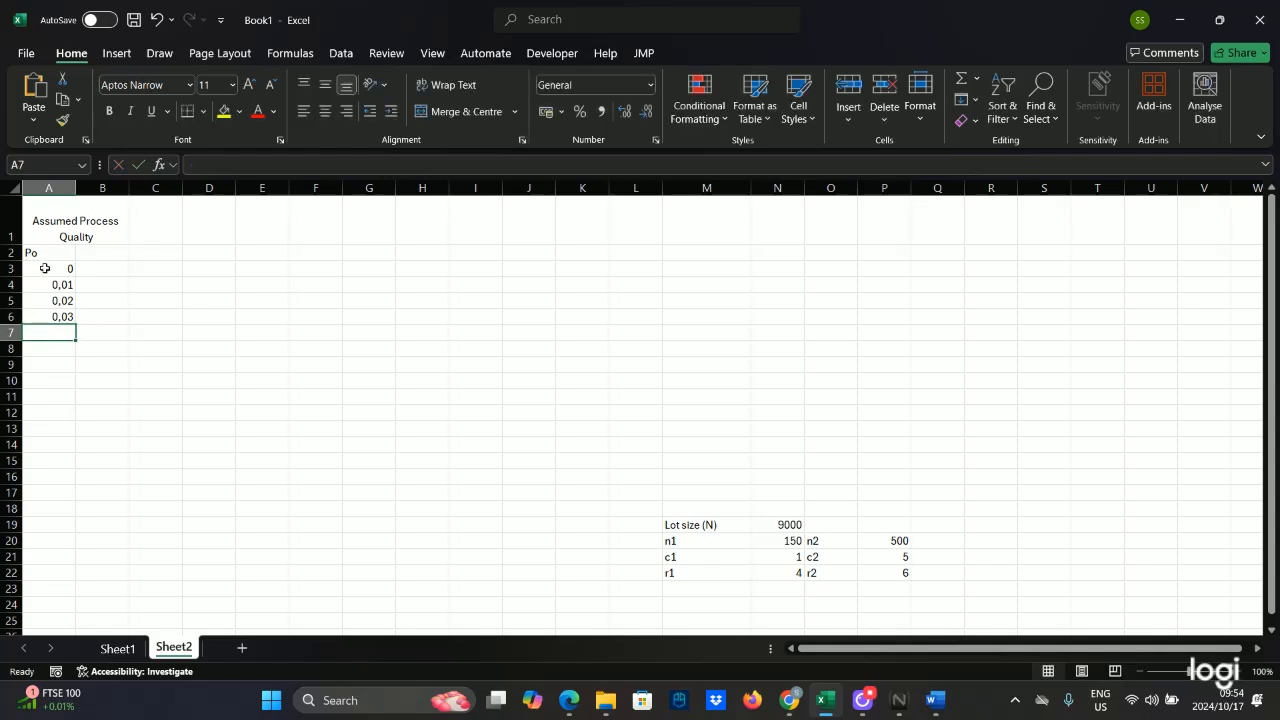
left_click_drag(40, 268, 81, 436)
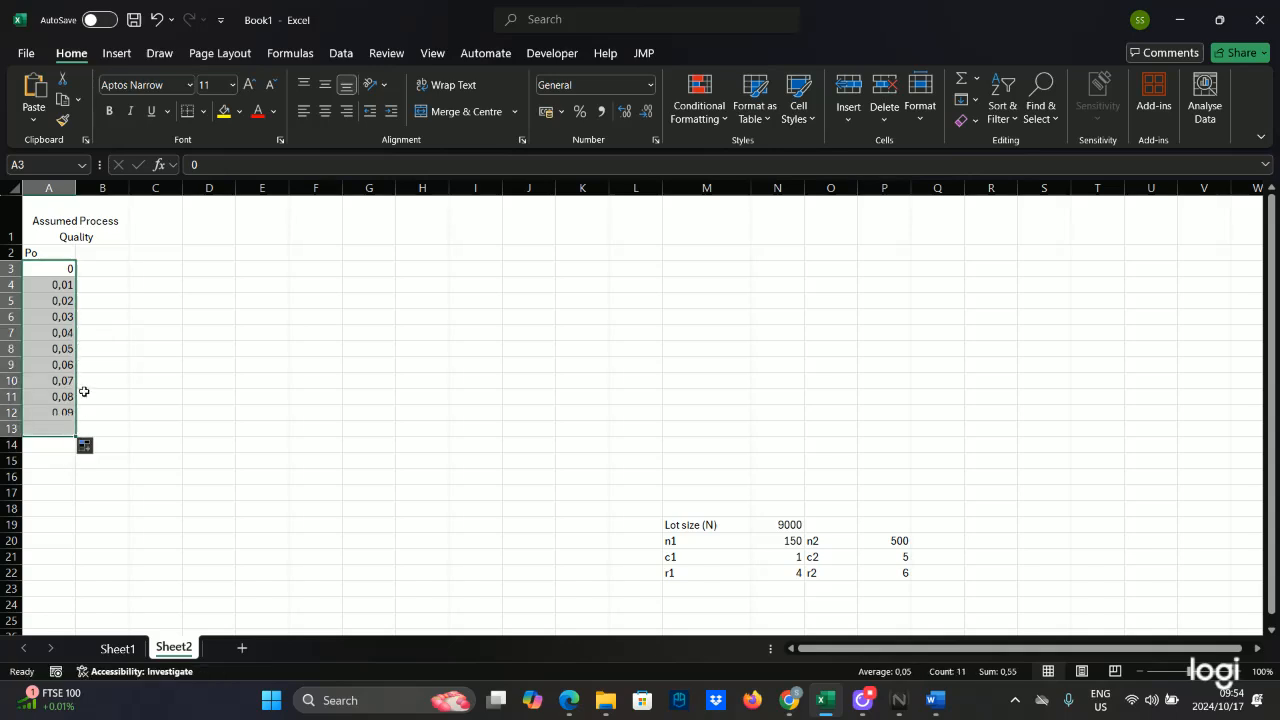
Step: Show the Po values in A3:A13 with two decimal places
left_click(623, 115)
left_click(370, 217)
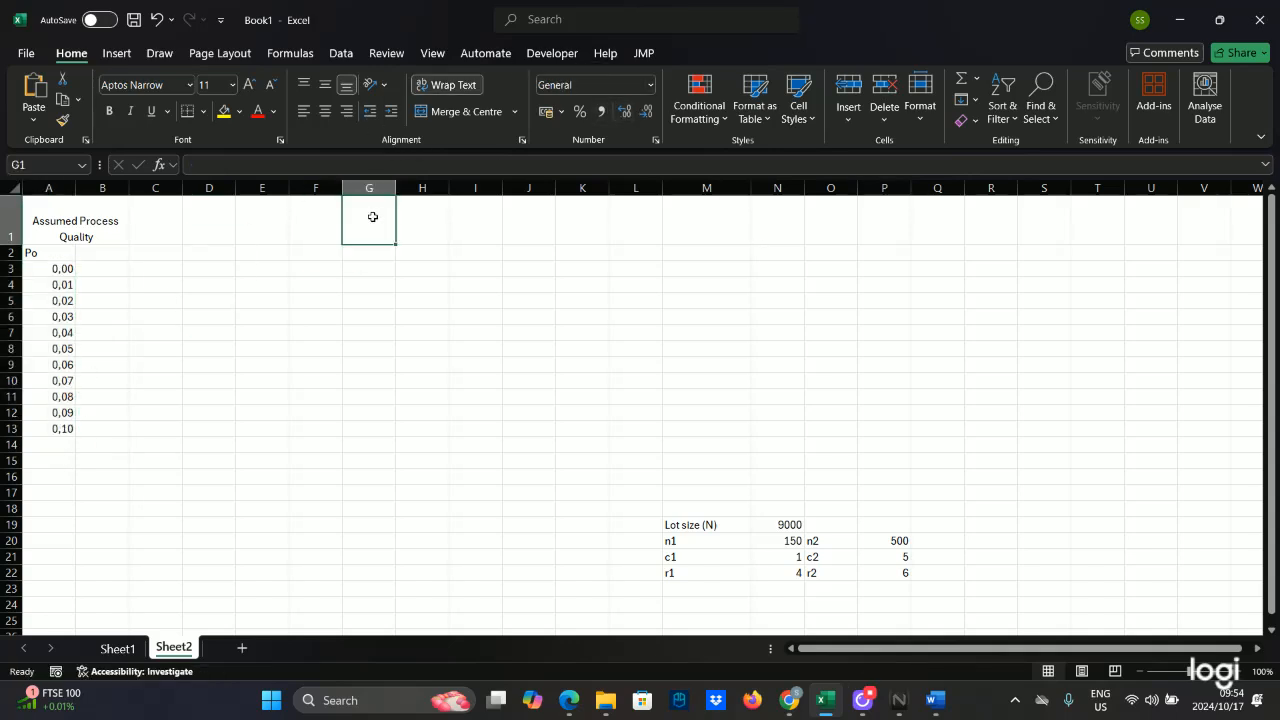
Step: Enter the column label "100Po" in B2
left_click(91, 250)
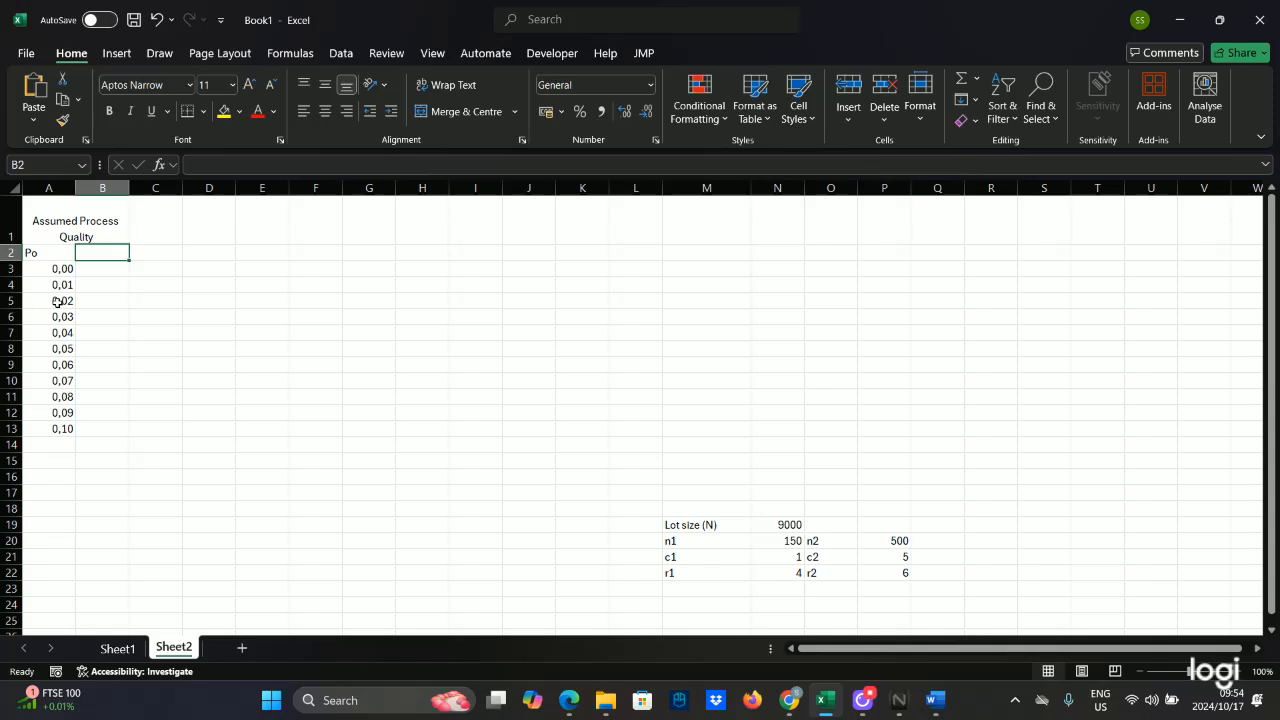
type("100")
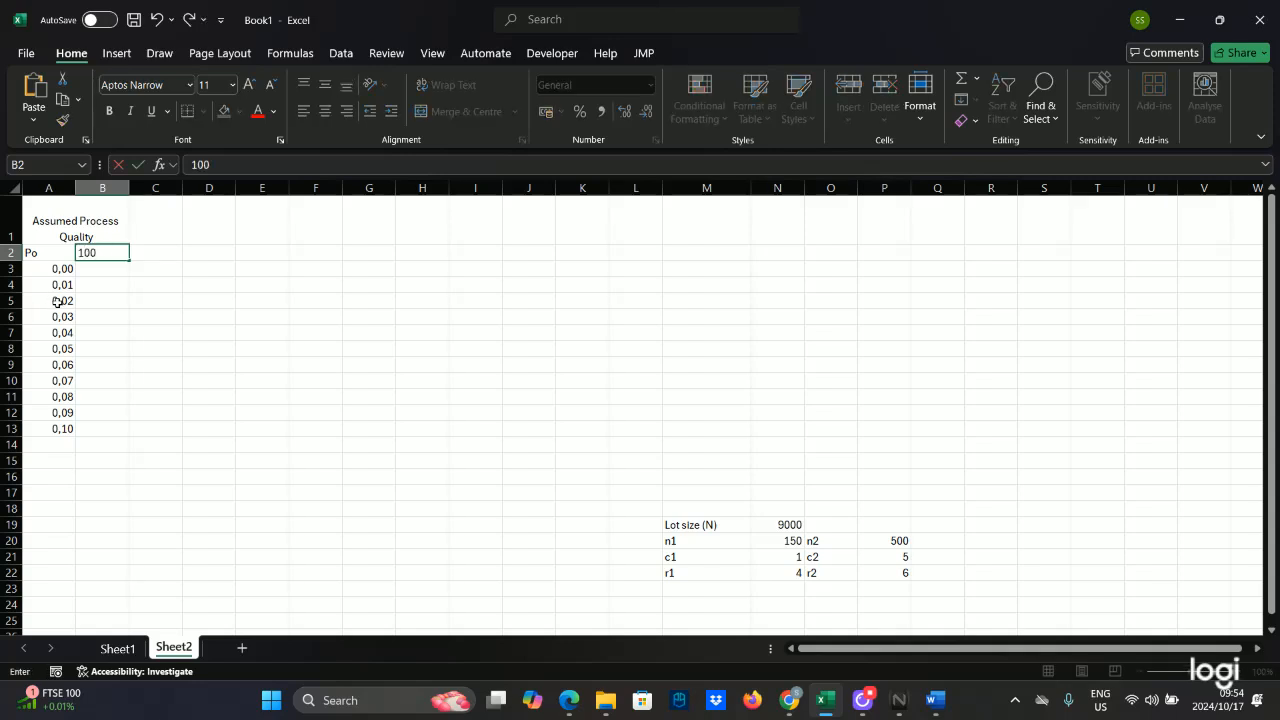
key("Caps_Lock")
type("P")
key("Caps_Lock")
type("o")
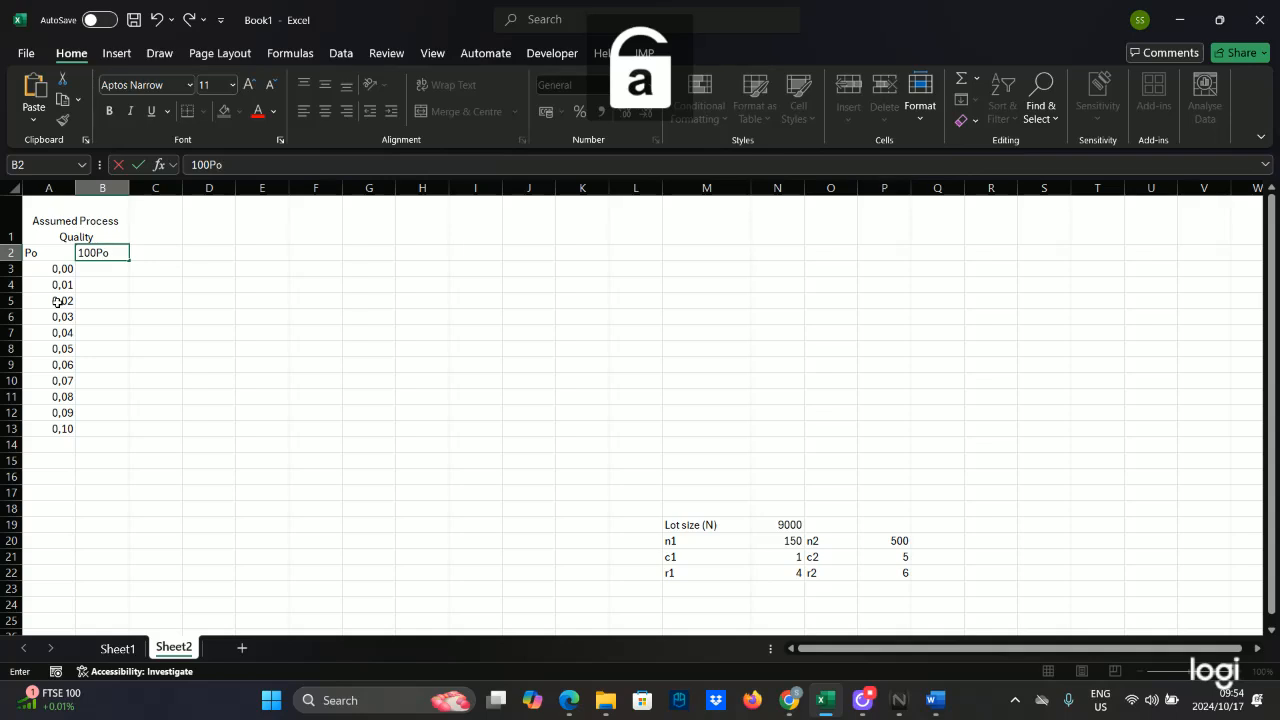
Step: Calculate 100Po with the formula =A3*100 in B3 and copy it down to B13
left_click(100, 266)
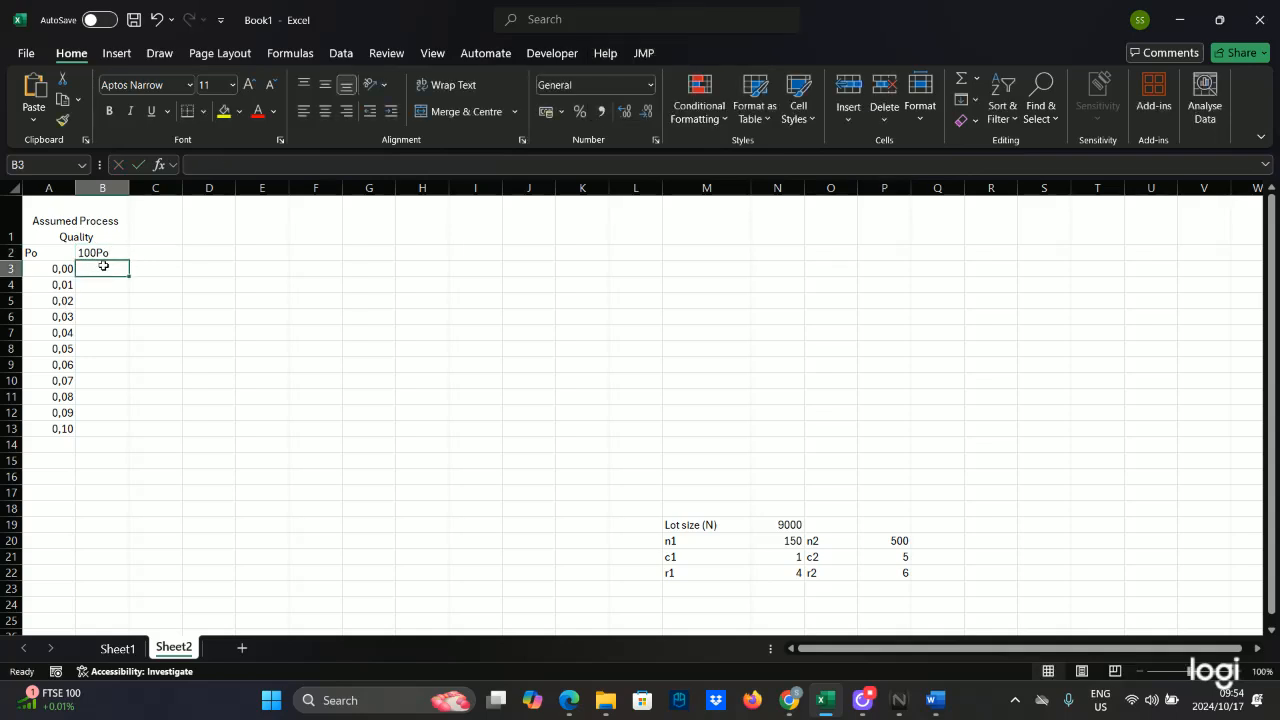
type("=")
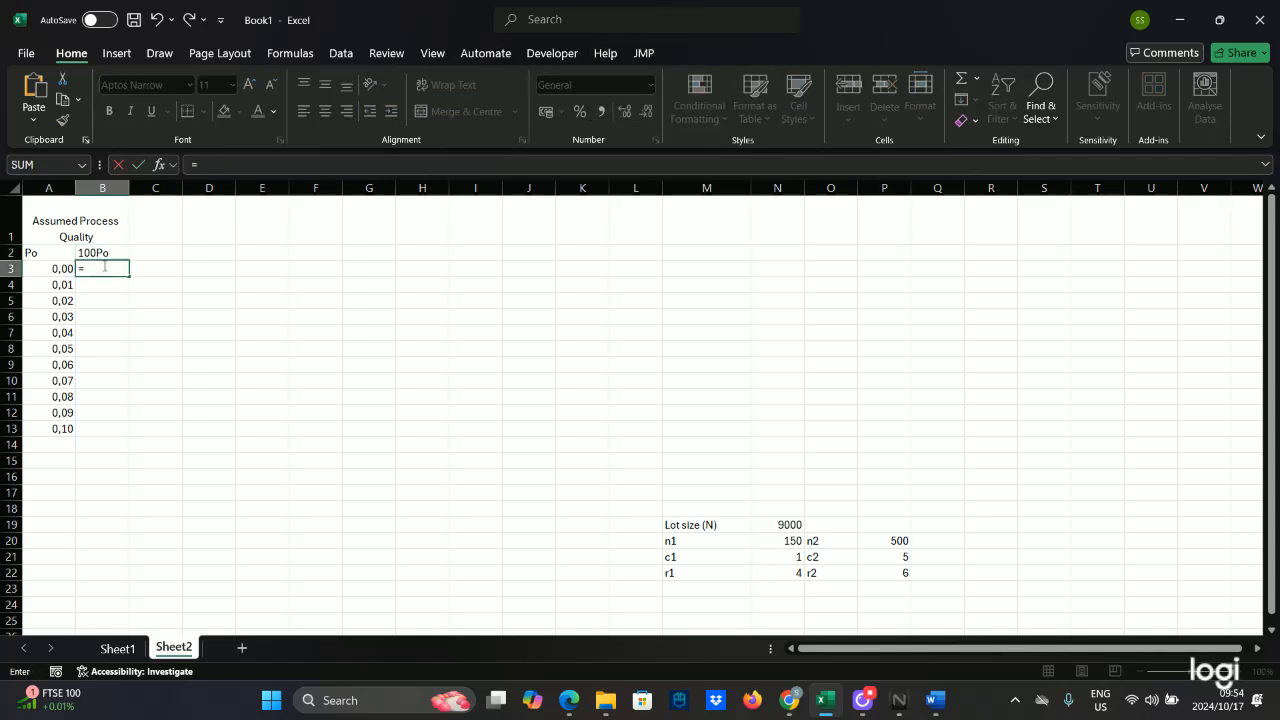
left_click(48, 267)
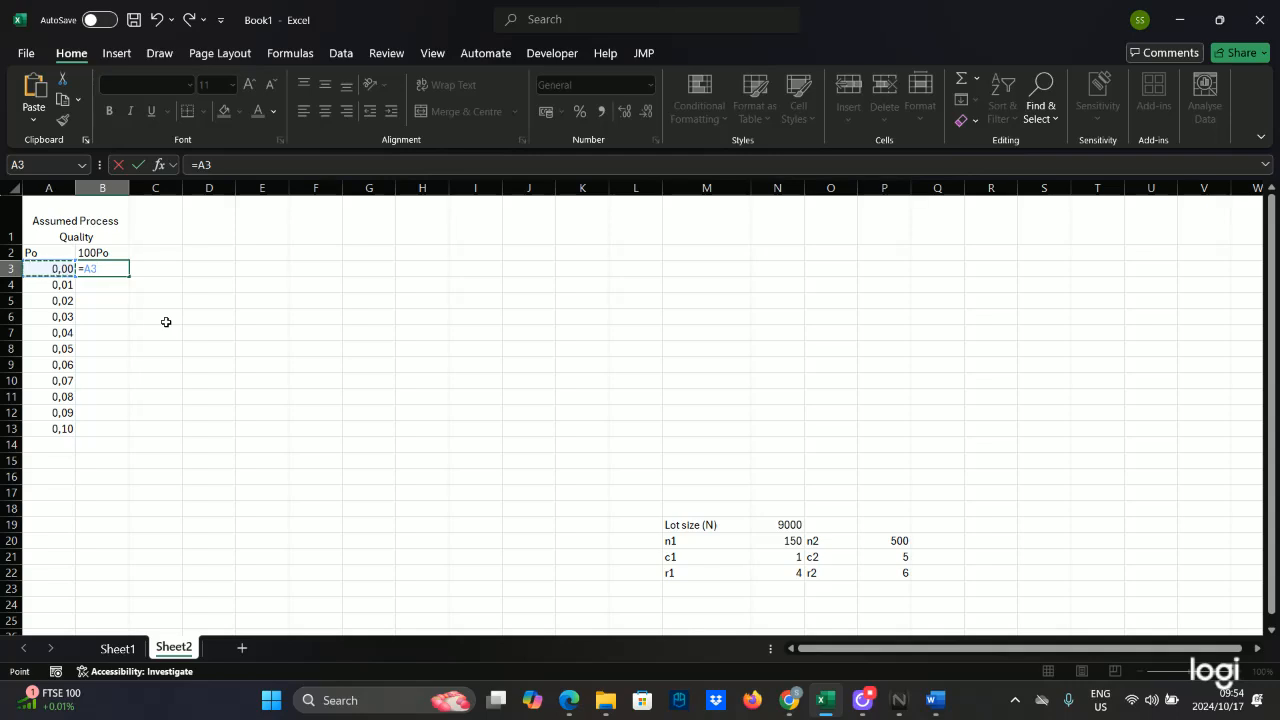
type("*100")
key("Return")
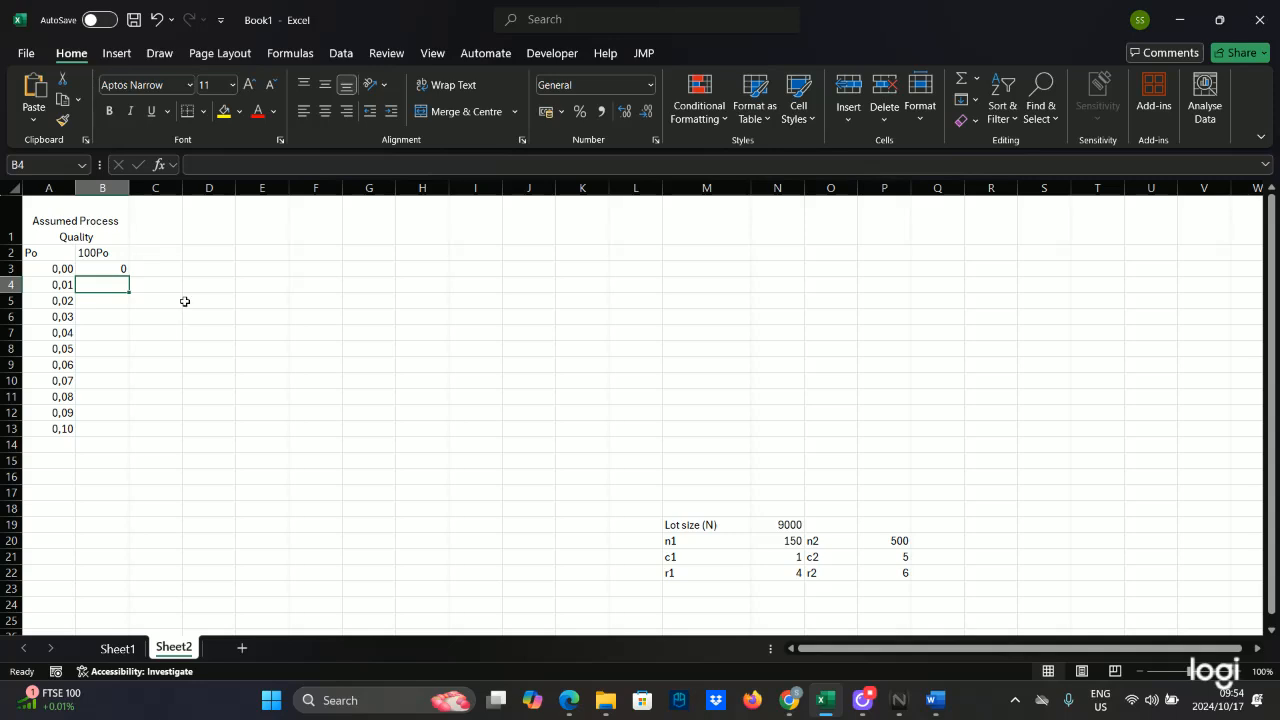
left_click(92, 256)
left_click(93, 270)
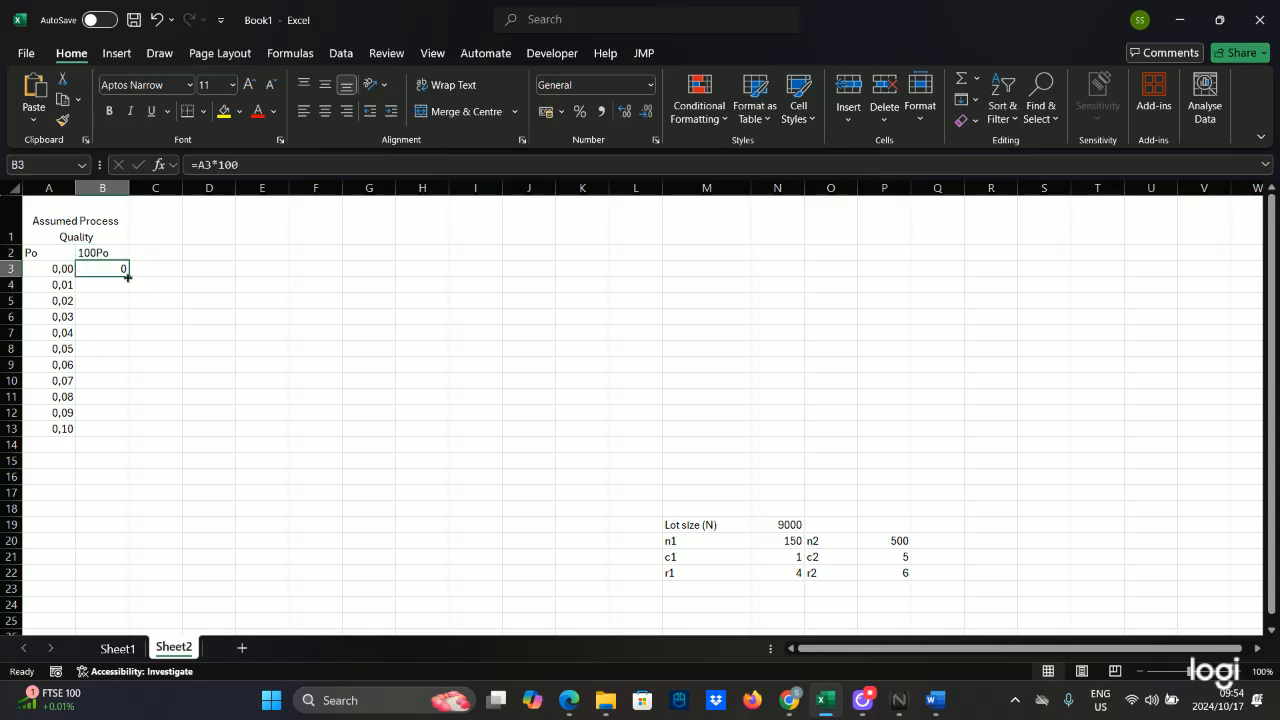
left_click_drag(128, 276, 148, 438)
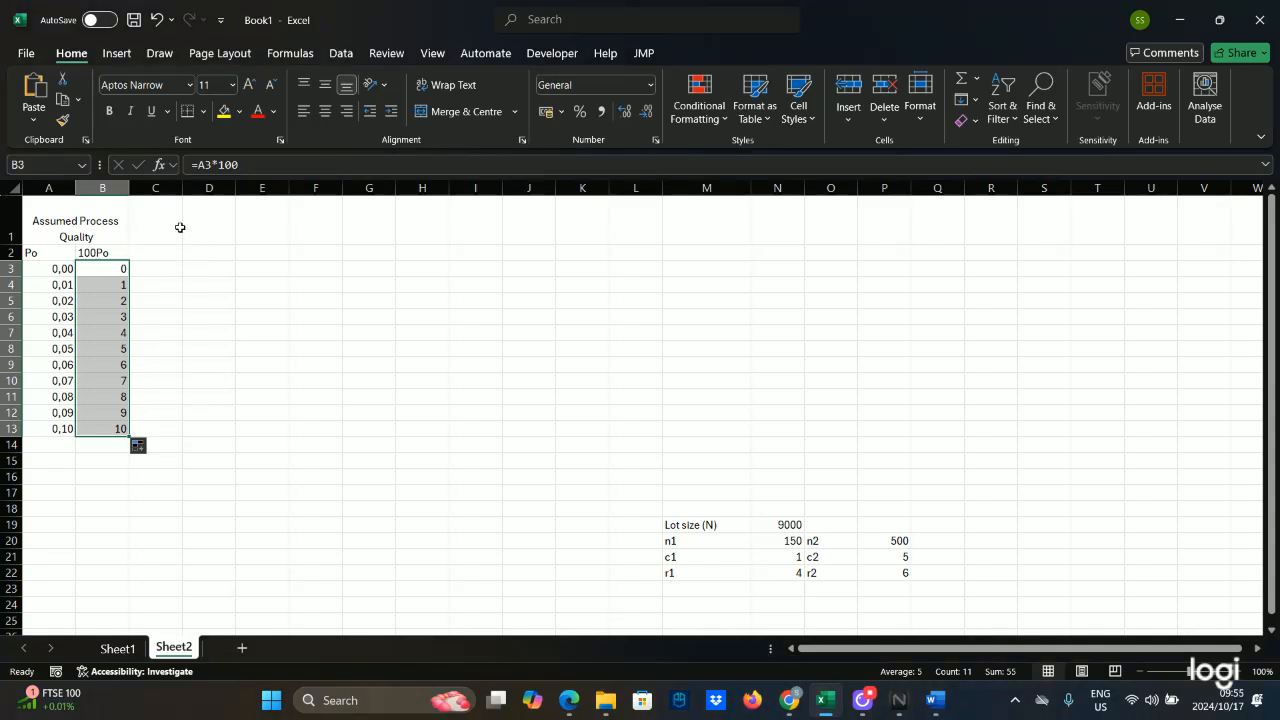
Step: Merge and centre C1:D1 and enter the heading "Sample Sizes" in it
left_click_drag(160, 223, 189, 220)
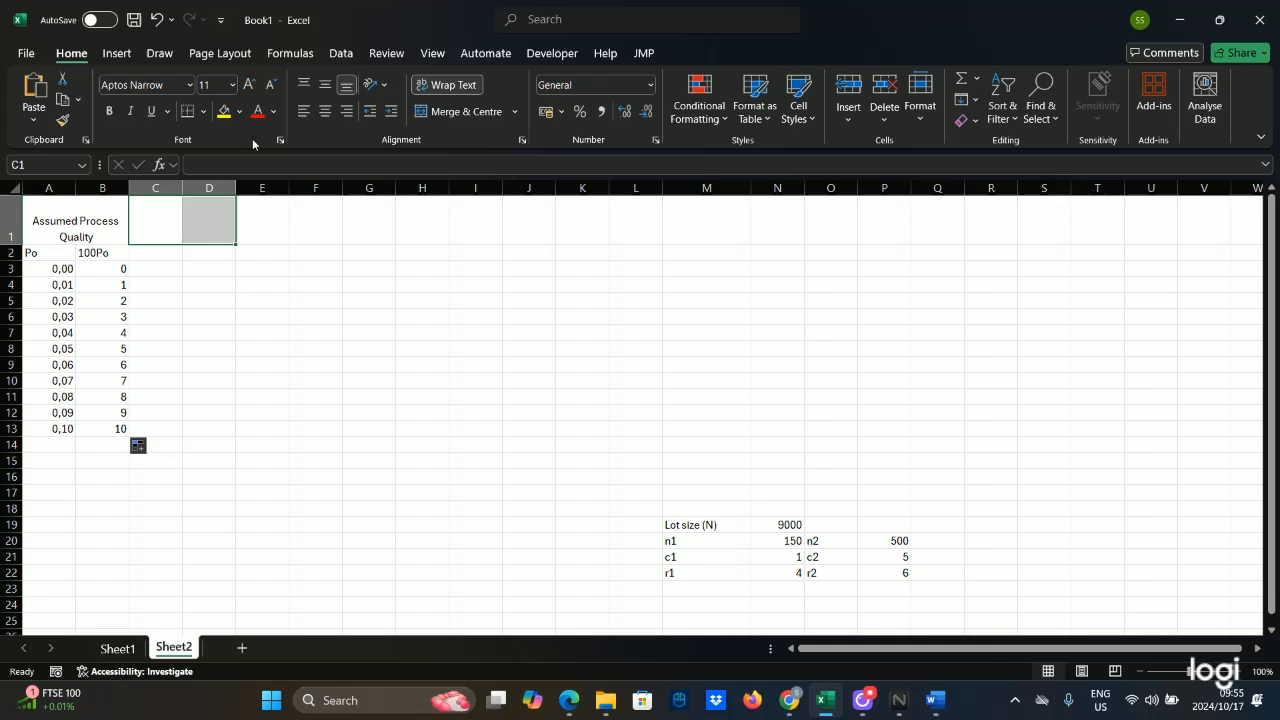
left_click(428, 112)
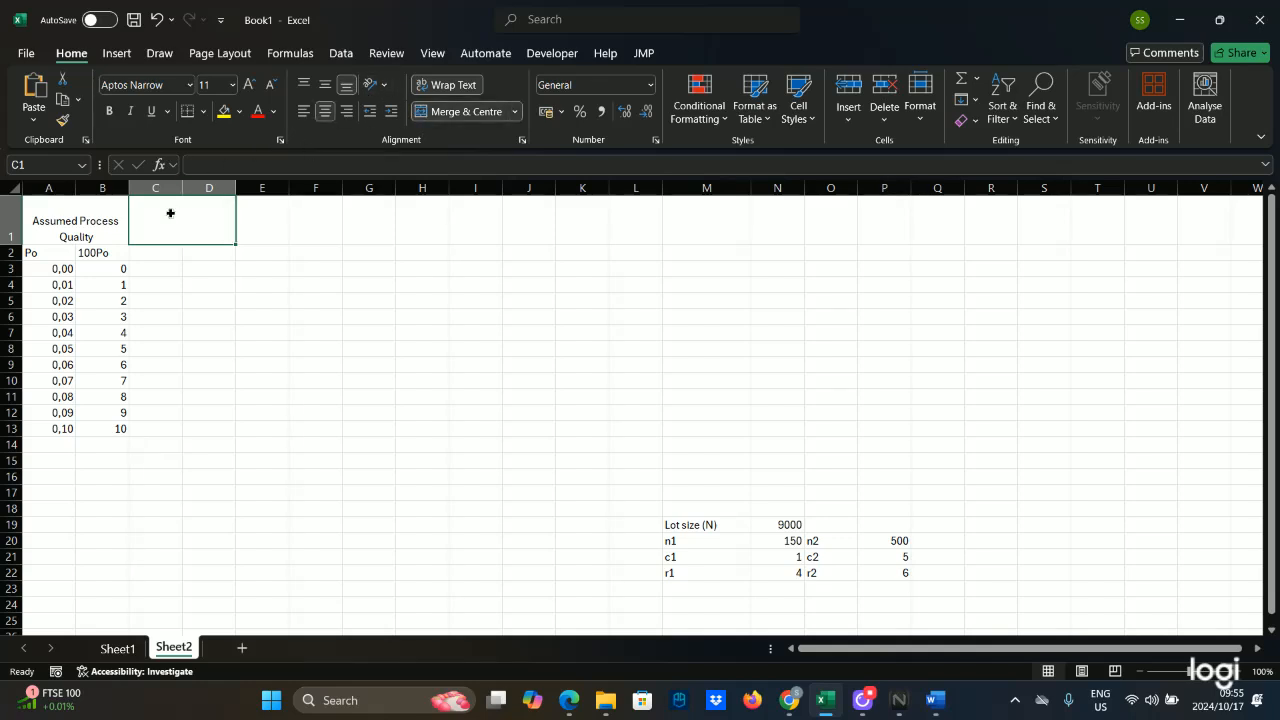
key("Caps_Lock")
type("S")
key("Caps_Lock")
type("am")
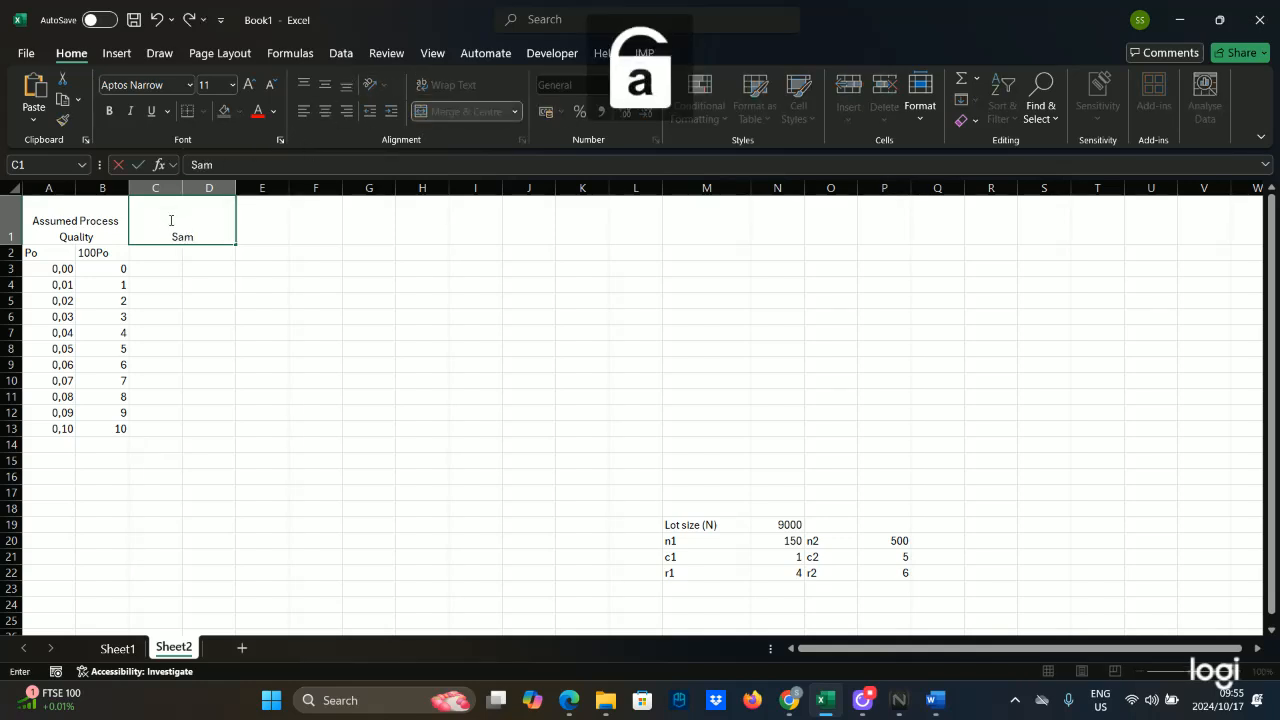
type("ple")
key("Caps_Lock")
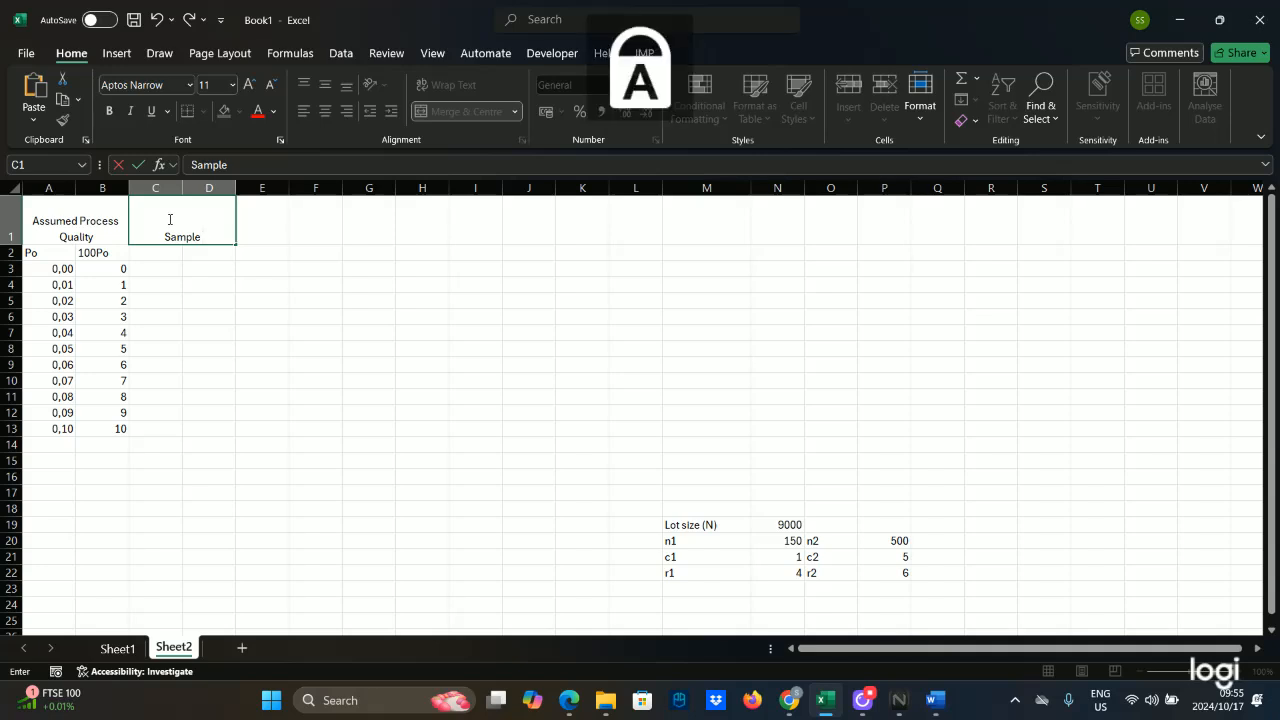
type("S")
key("Caps_Lock")
type("ize")
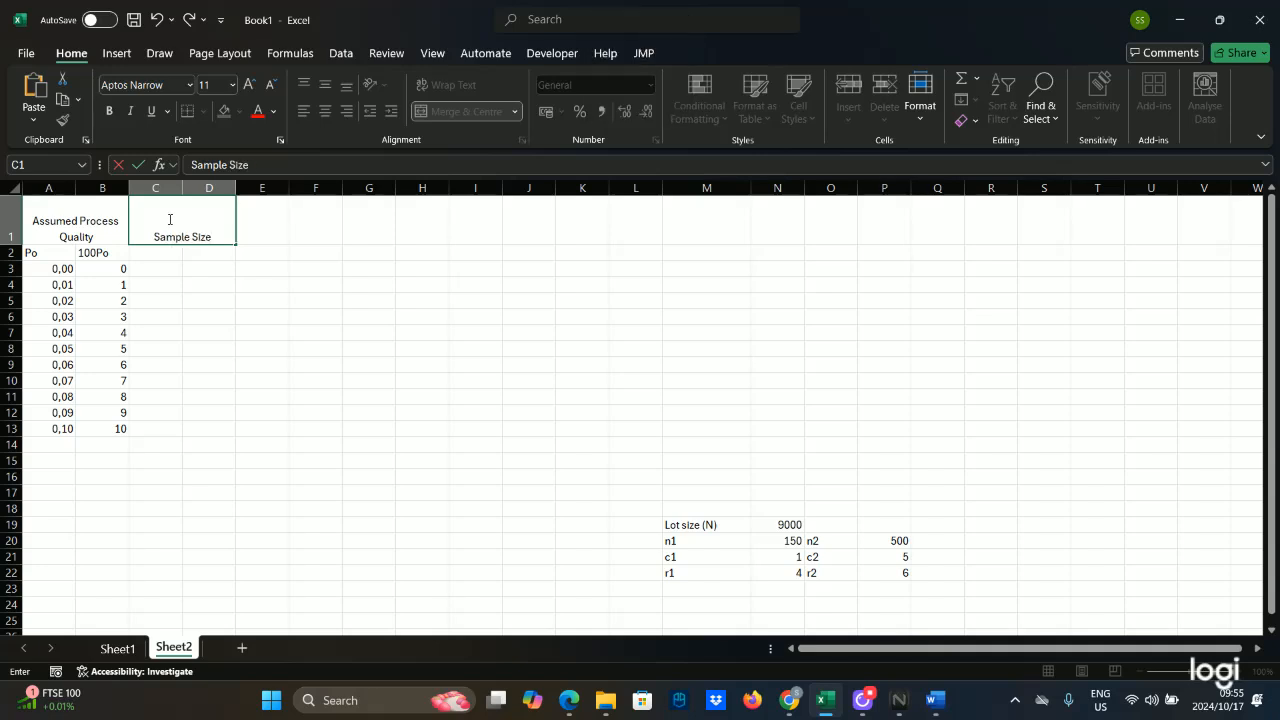
type("s")
Step: Enter the column labels "n1" in C2 and "n2" in D2
left_click(170, 255)
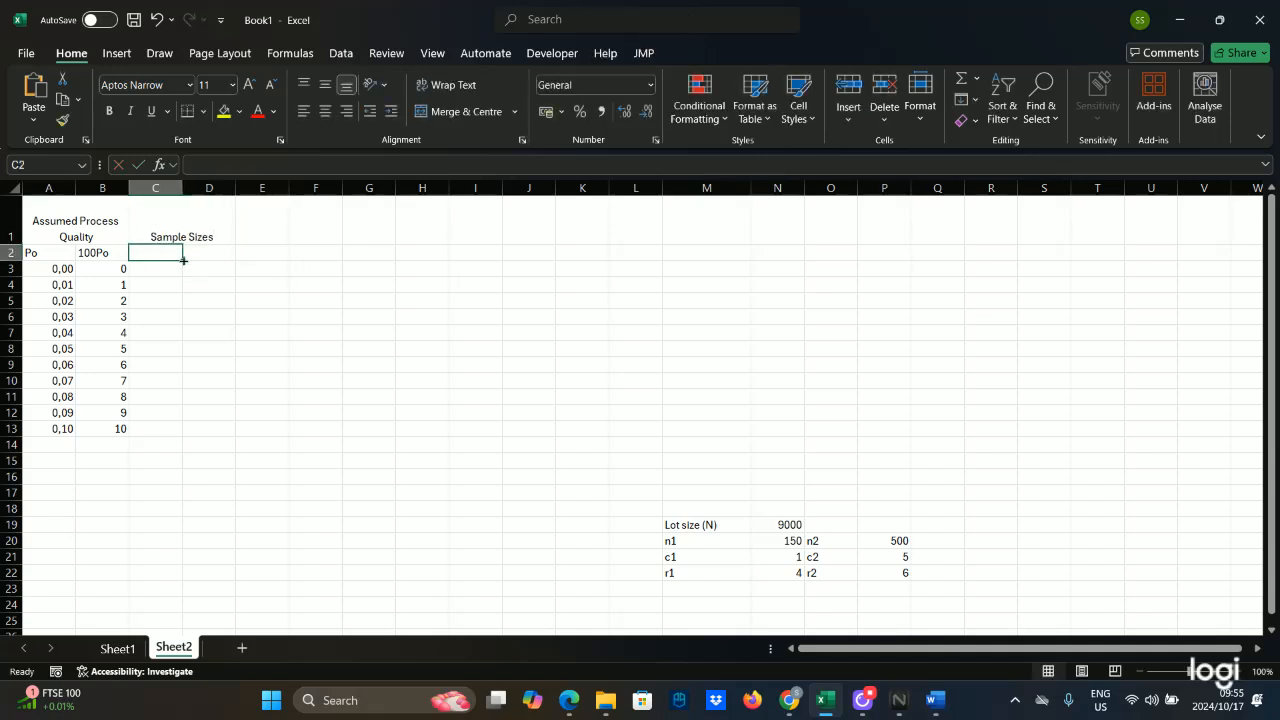
type("n1")
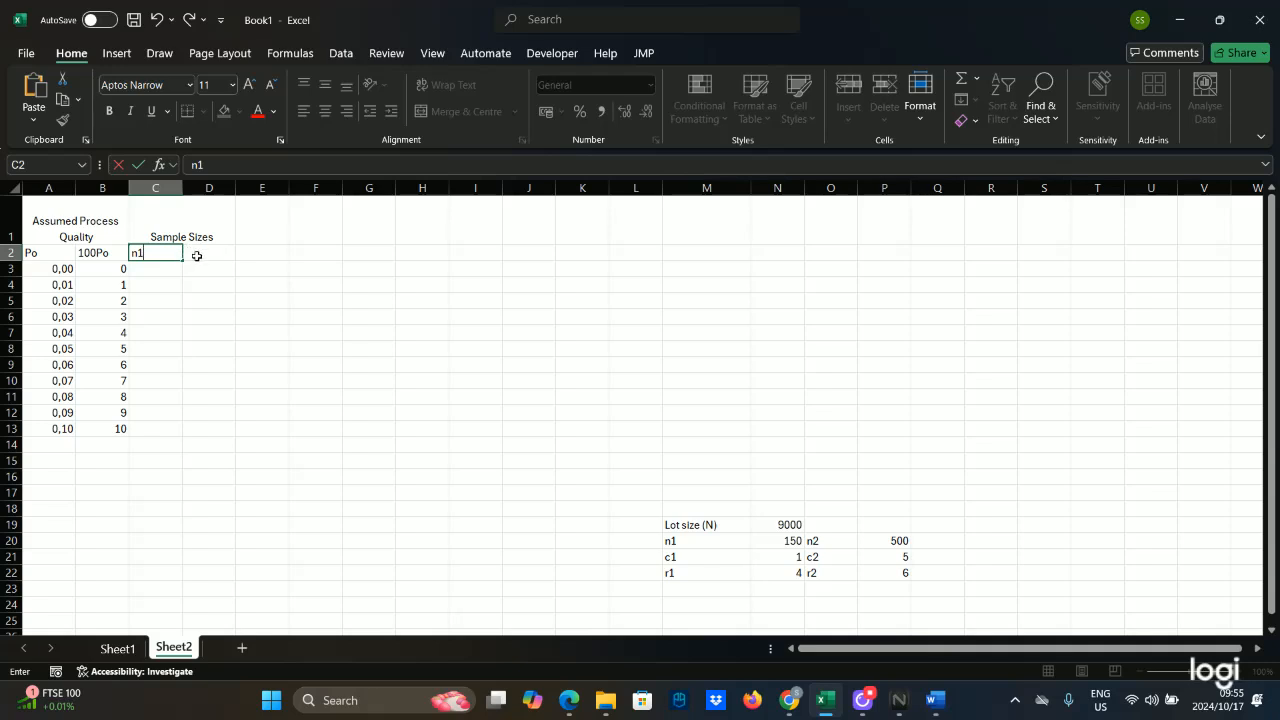
left_click(186, 252)
type("n")
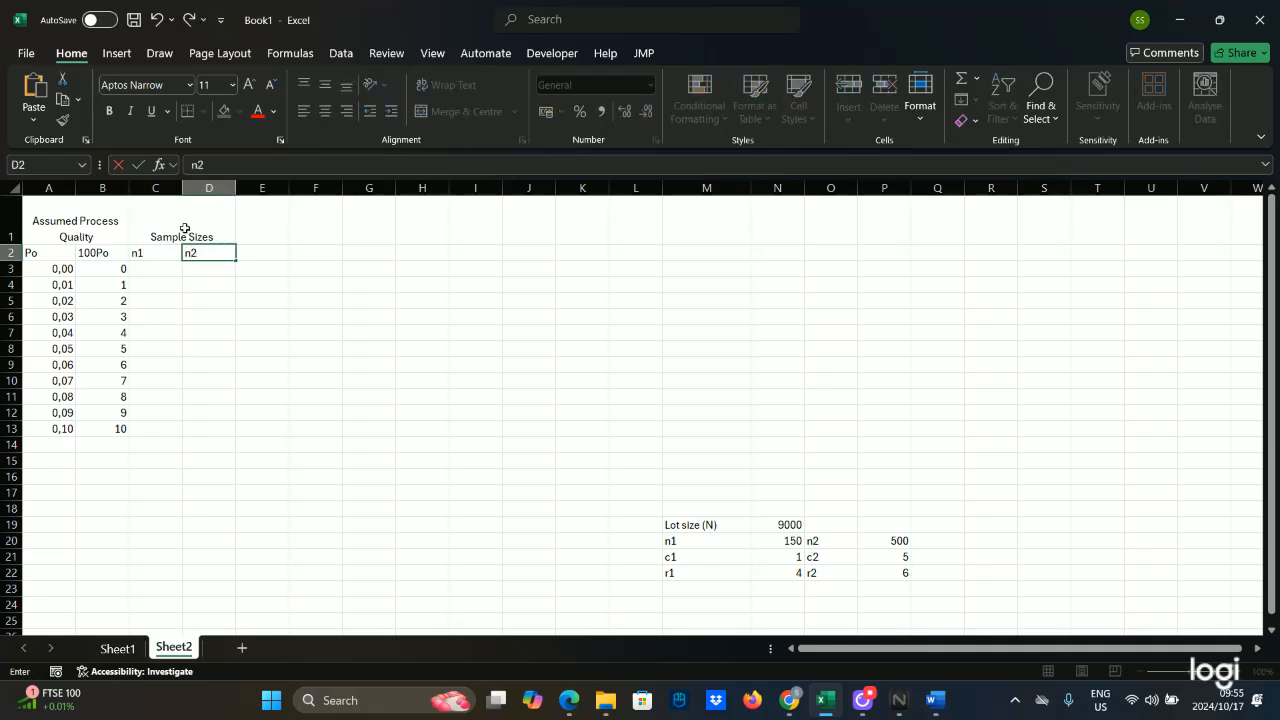
type("2")
Step: Link C3 to the n1 parameter with the absolute reference =$N$20 and copy it down to C13
left_click(156, 270)
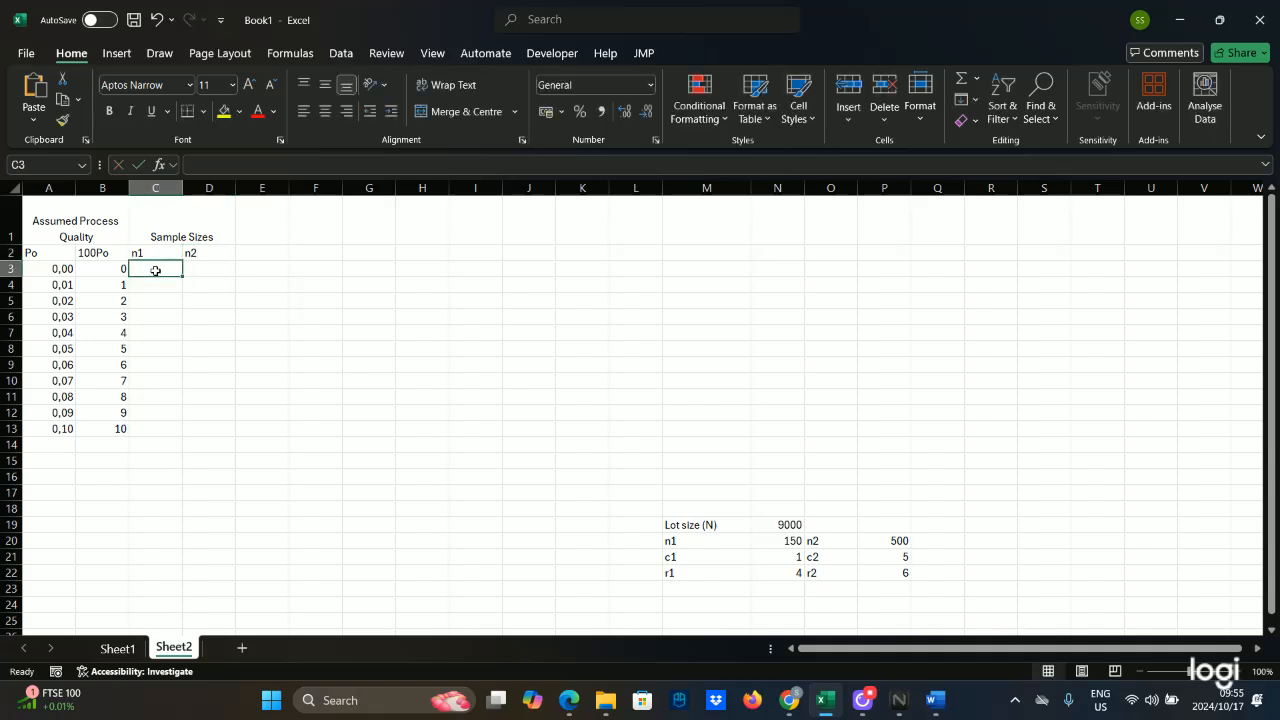
type("=")
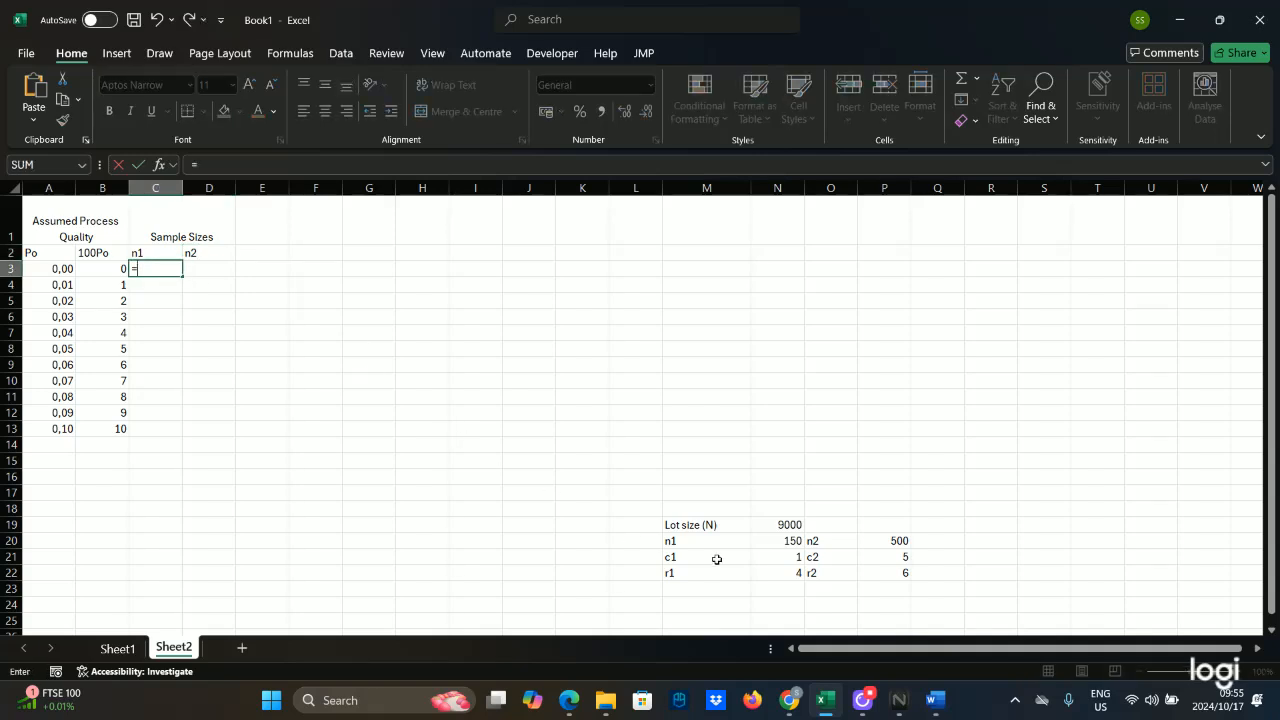
left_click(775, 541)
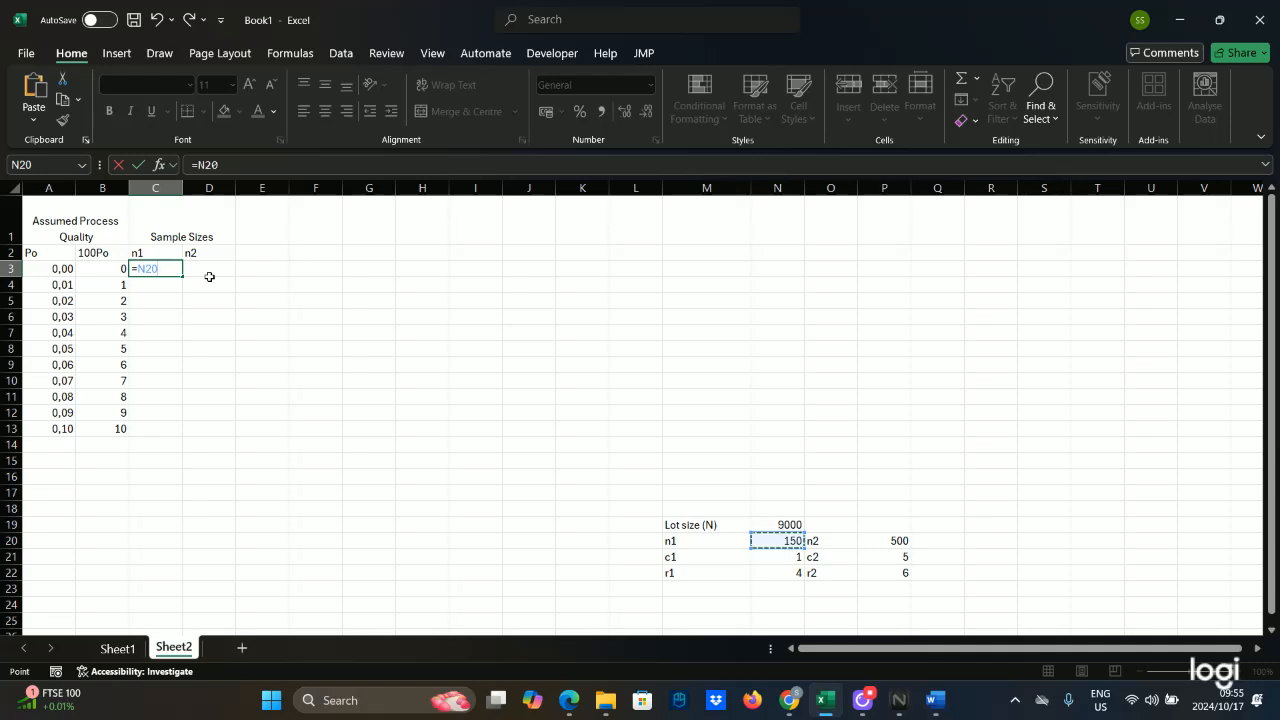
key("Left")
key("Left")
key("Left")
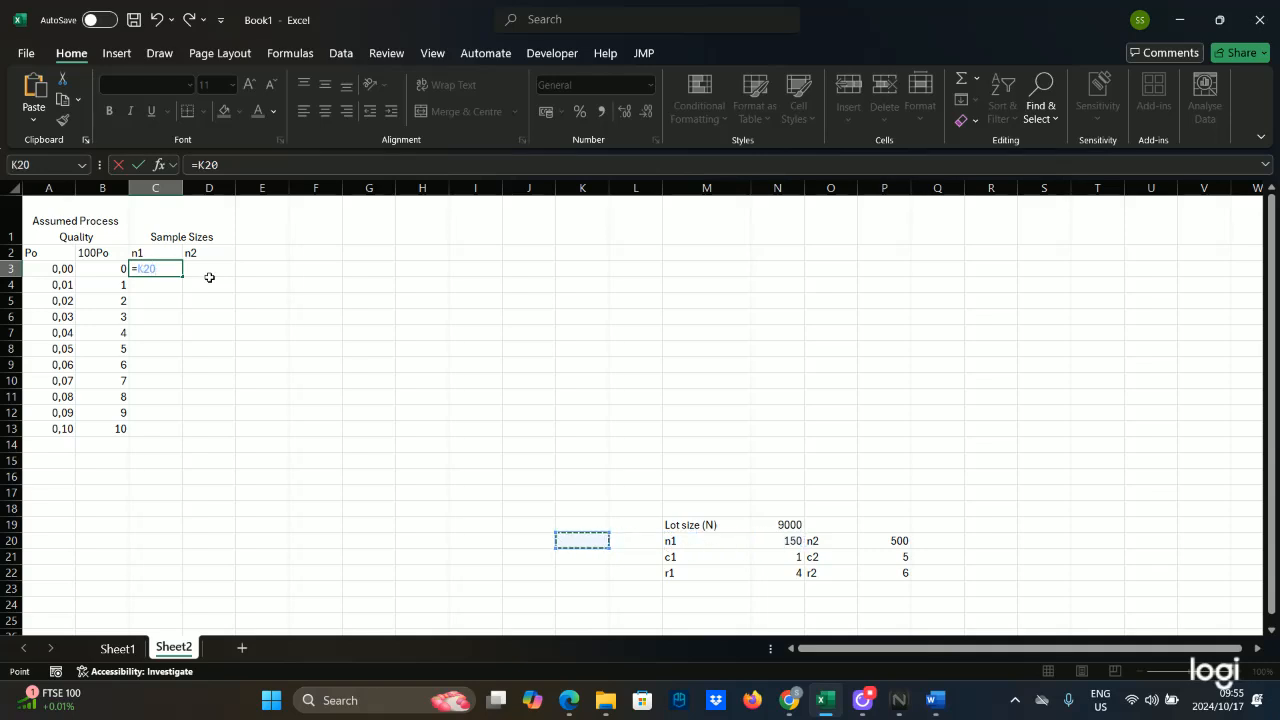
left_click(766, 556)
left_click(767, 540)
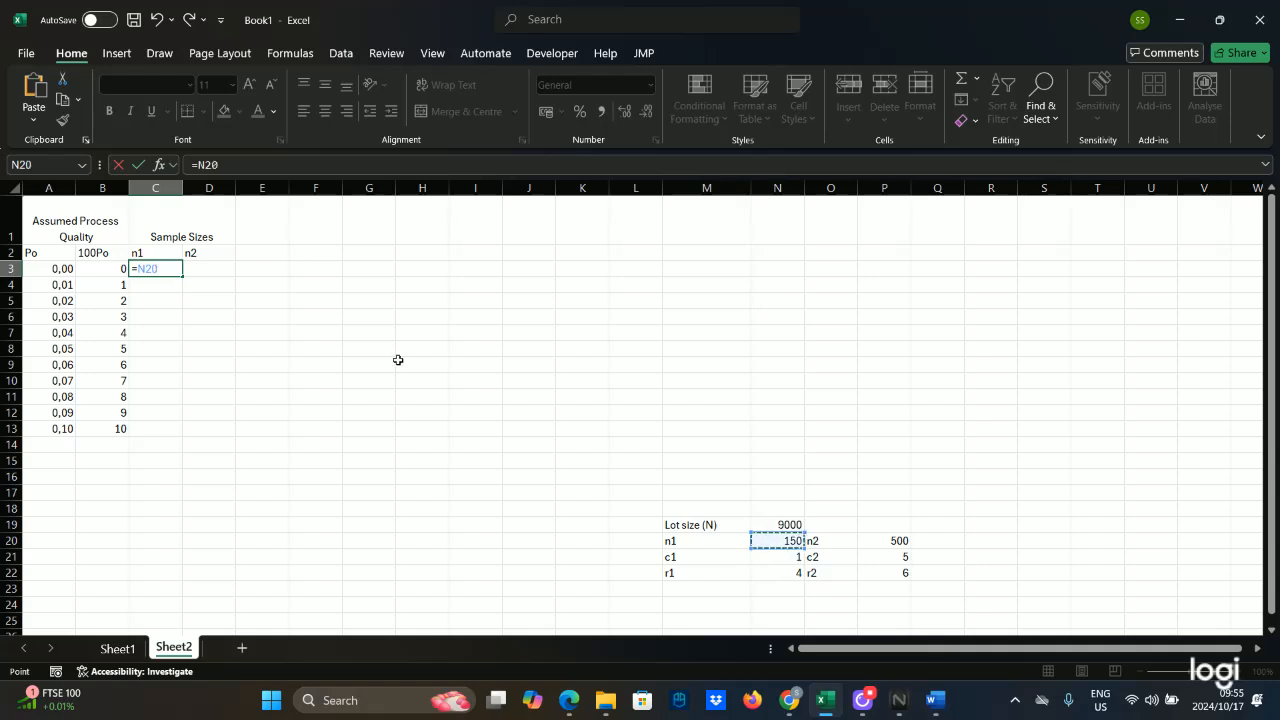
left_click(150, 272)
type("$N")
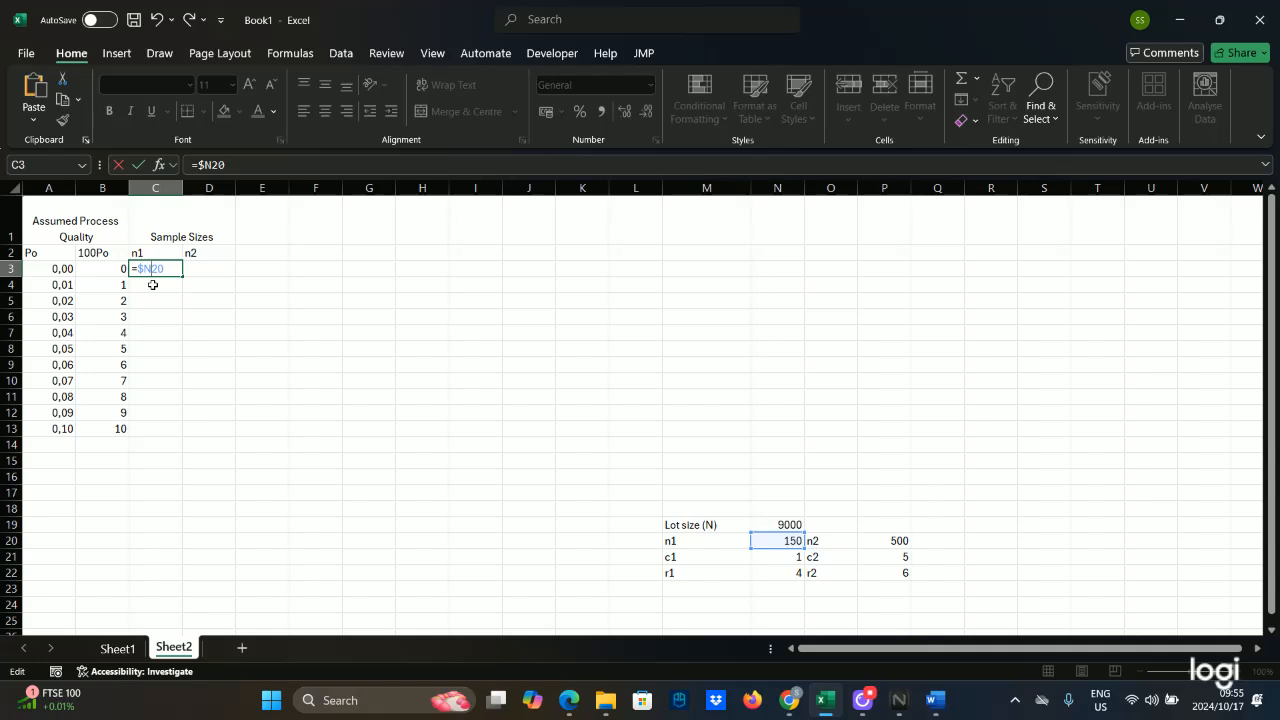
type("$")
key("Return")
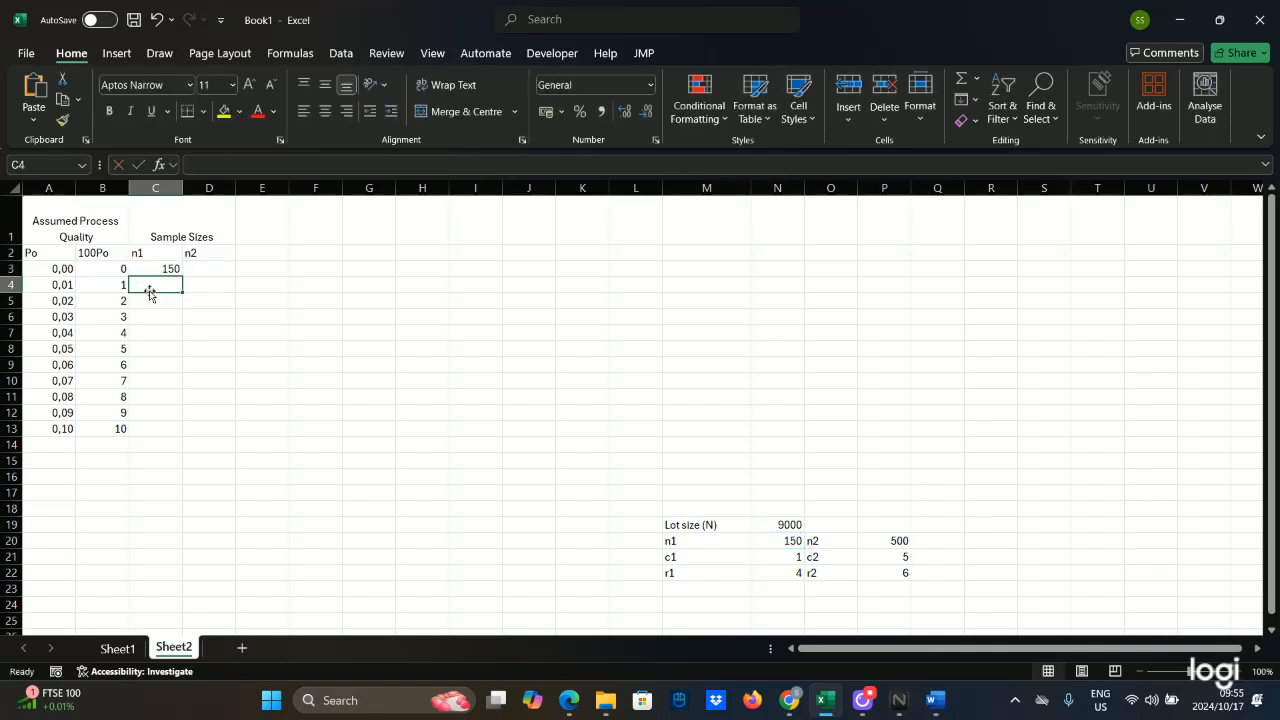
left_click(158, 268)
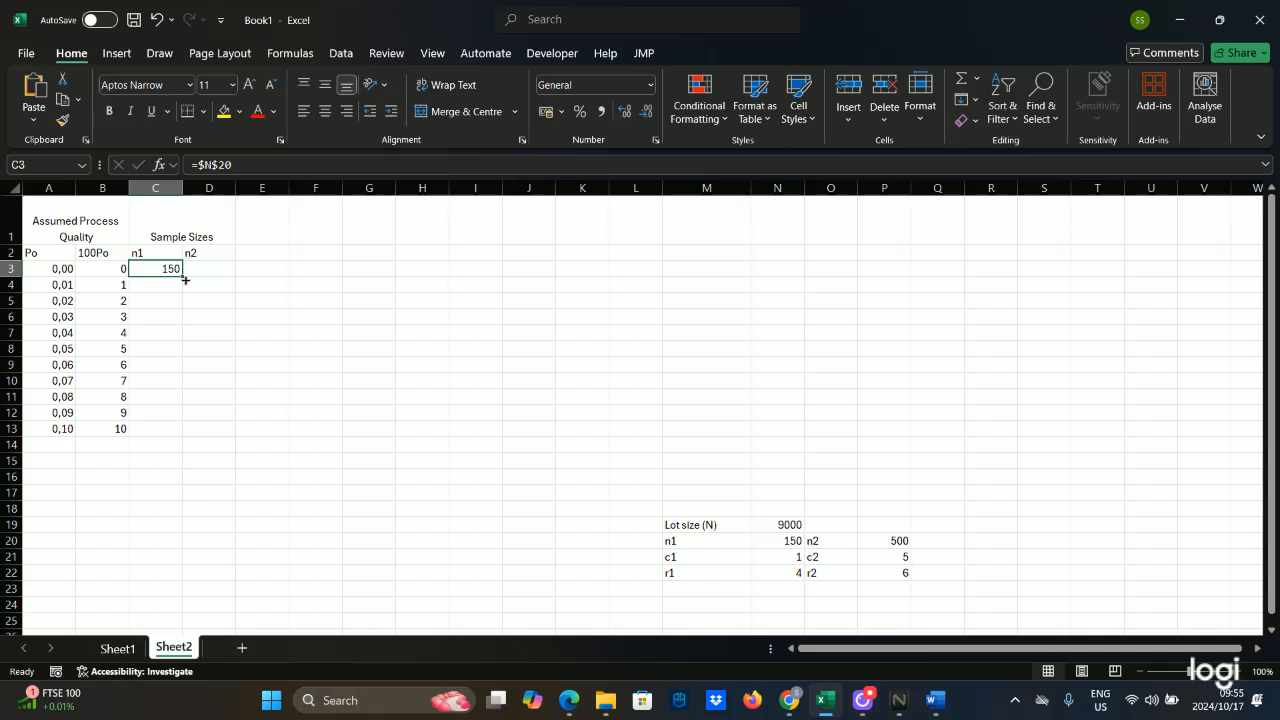
left_click_drag(179, 273, 182, 436)
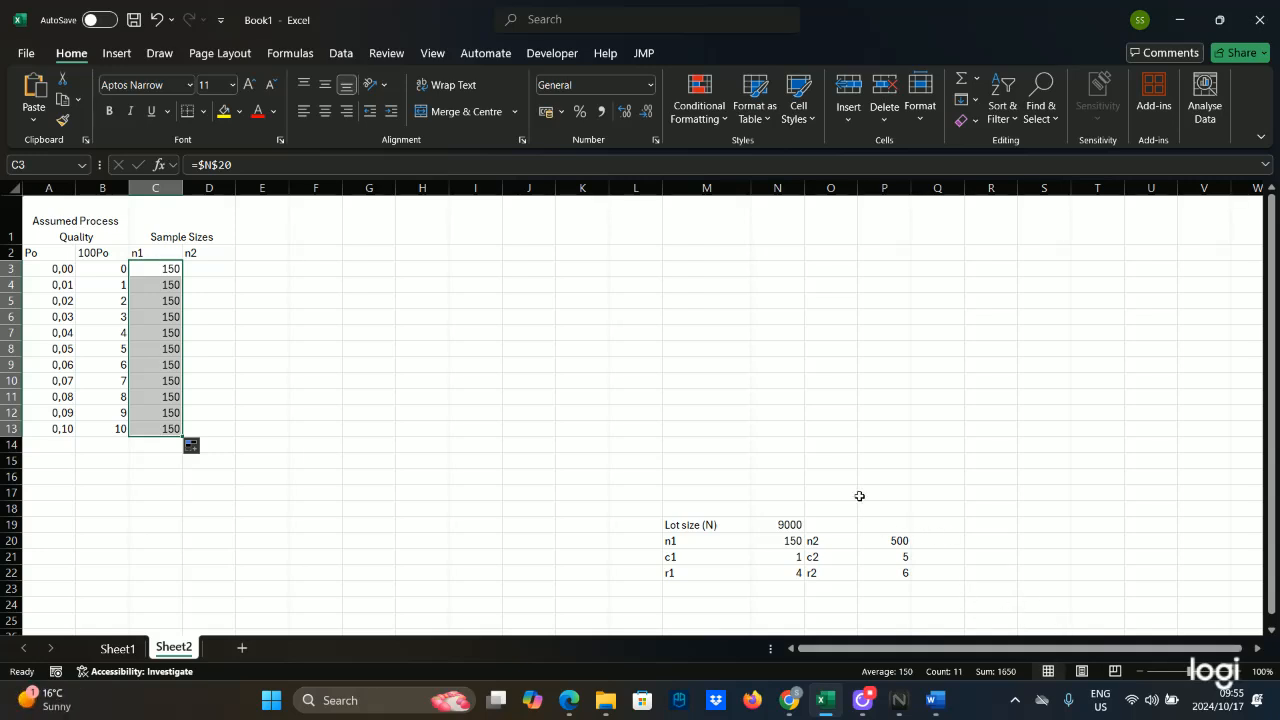
Step: Test the linked n1 column by changing the n1 parameter in N20 to 200 and setting it back to 150
left_click_drag(771, 543, 778, 558)
left_click(776, 557)
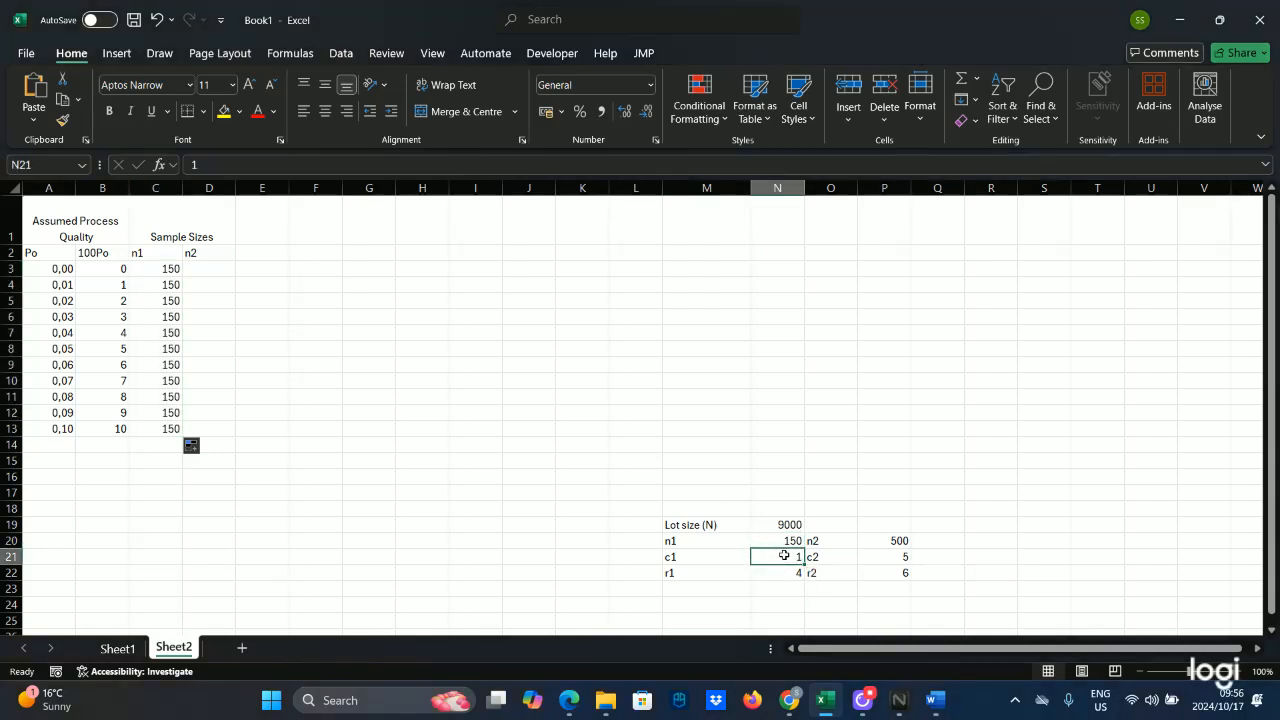
left_click(784, 538)
type("200")
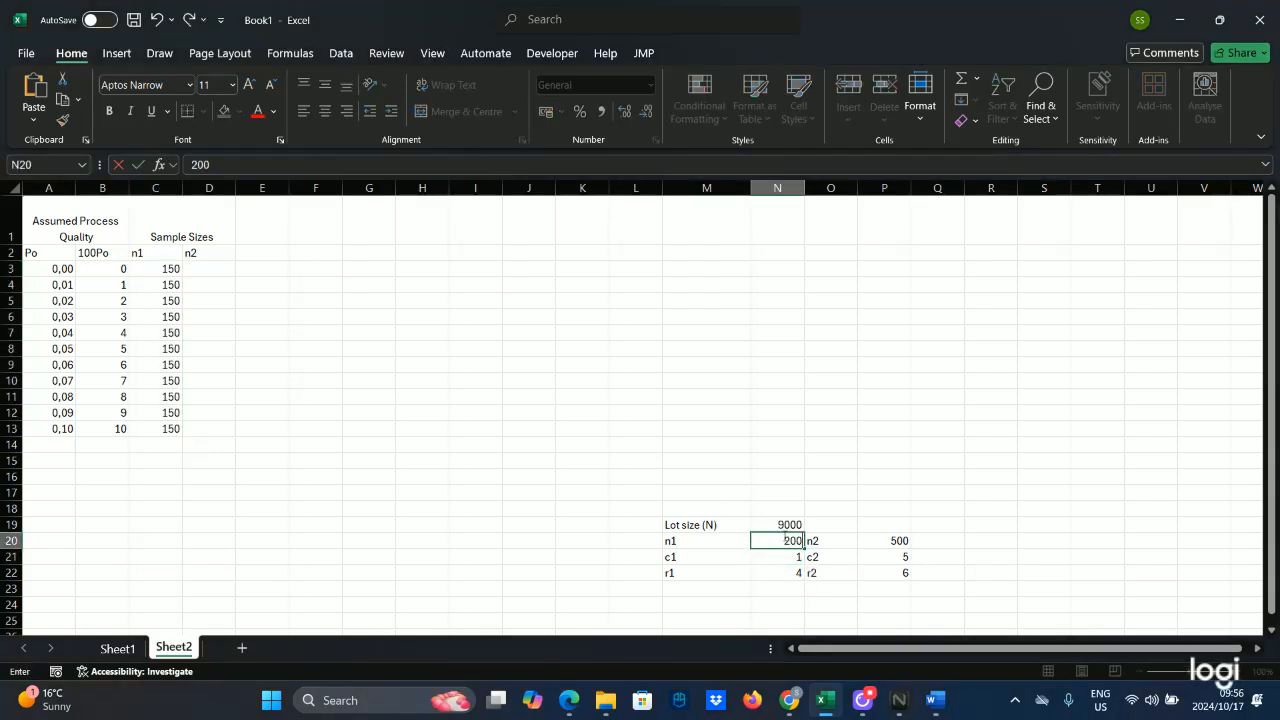
key("Return")
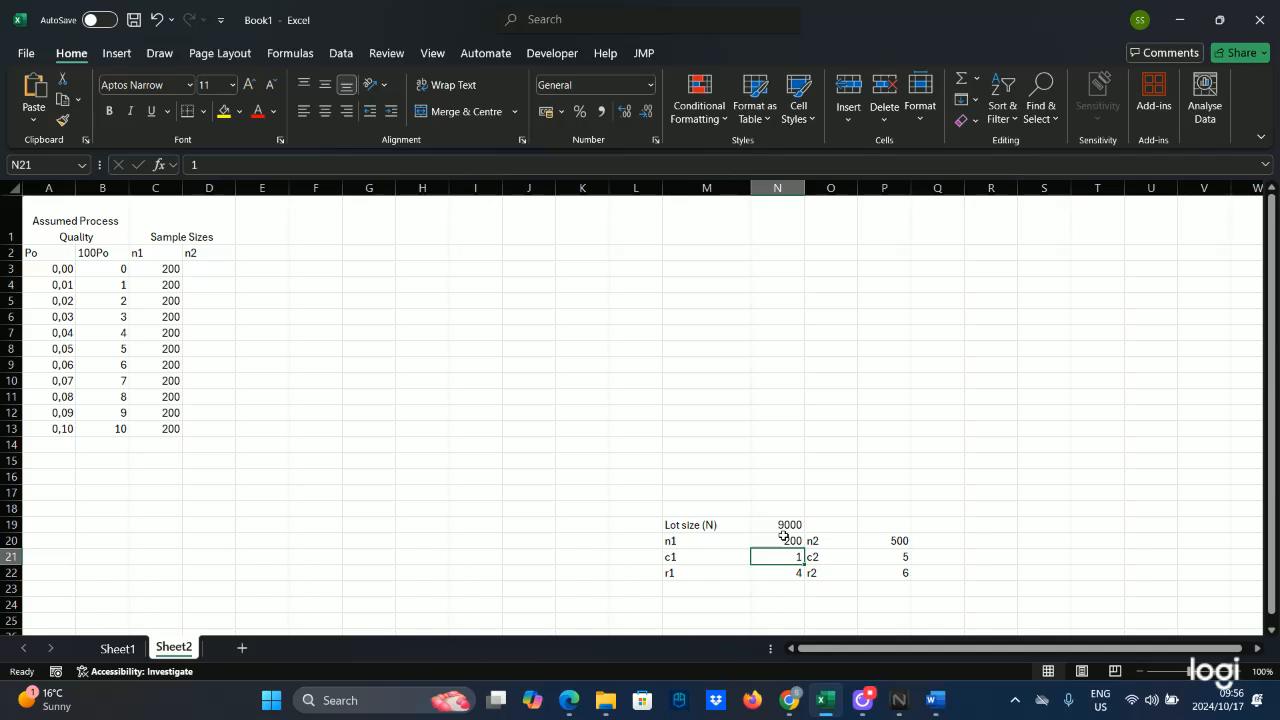
left_click(784, 535)
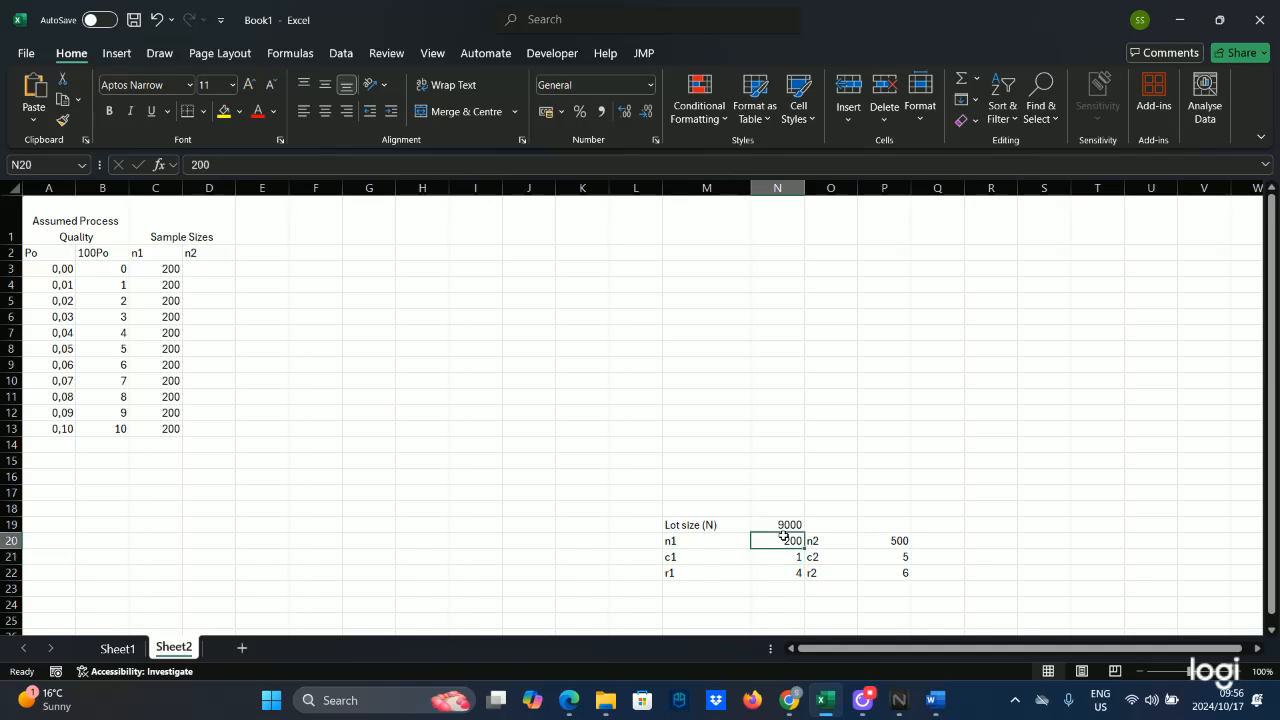
type("150")
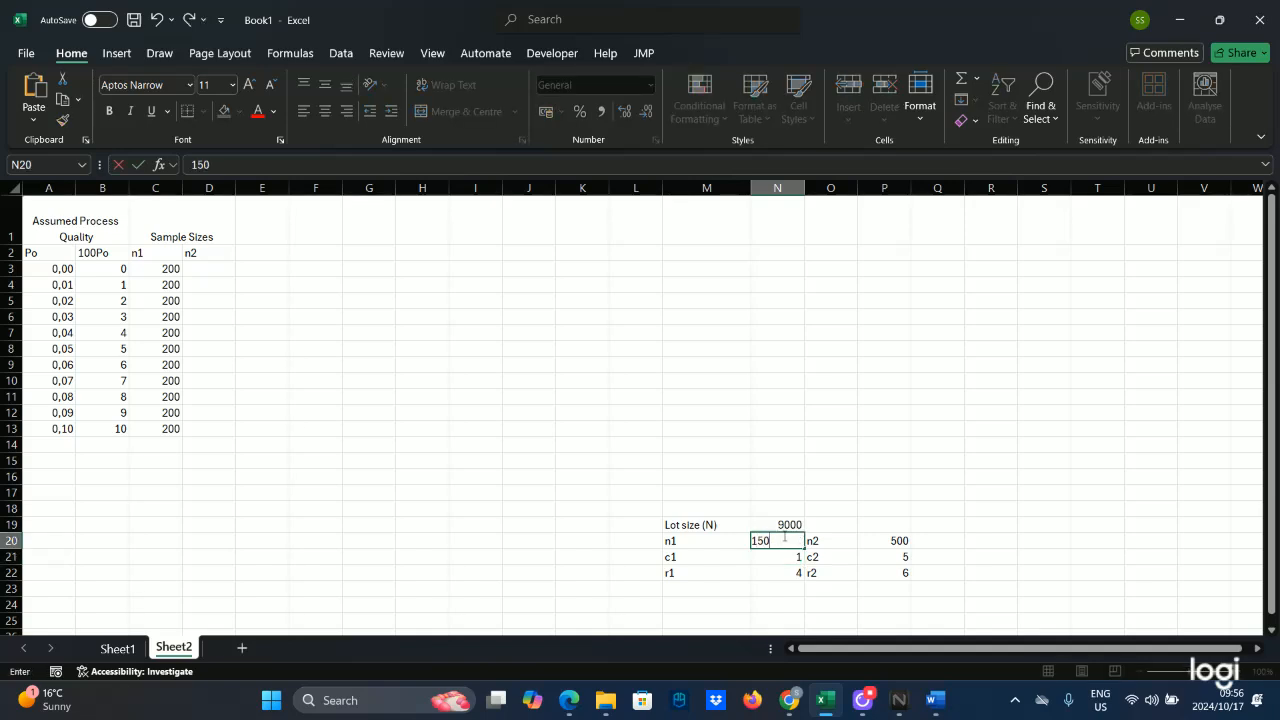
key("Up")
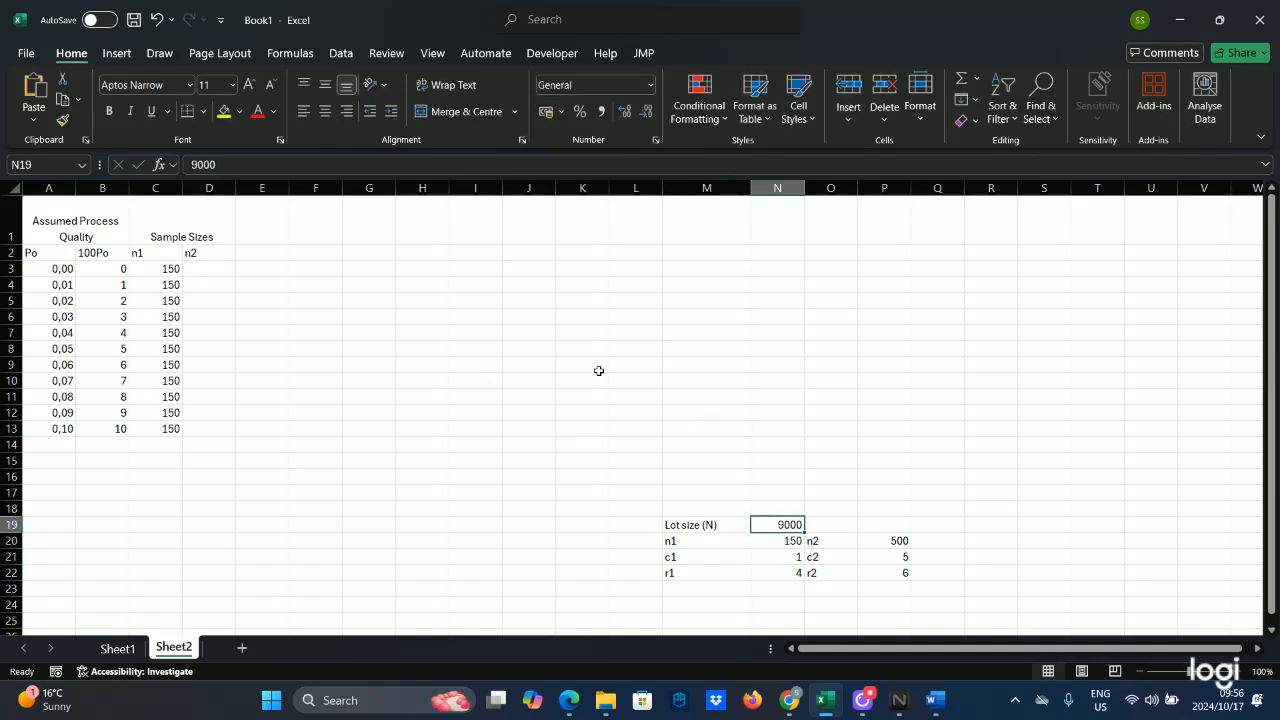
Step: Link D3 to the n2 parameter with the absolute reference =$P$20 and copy it down to D13
left_click(218, 269)
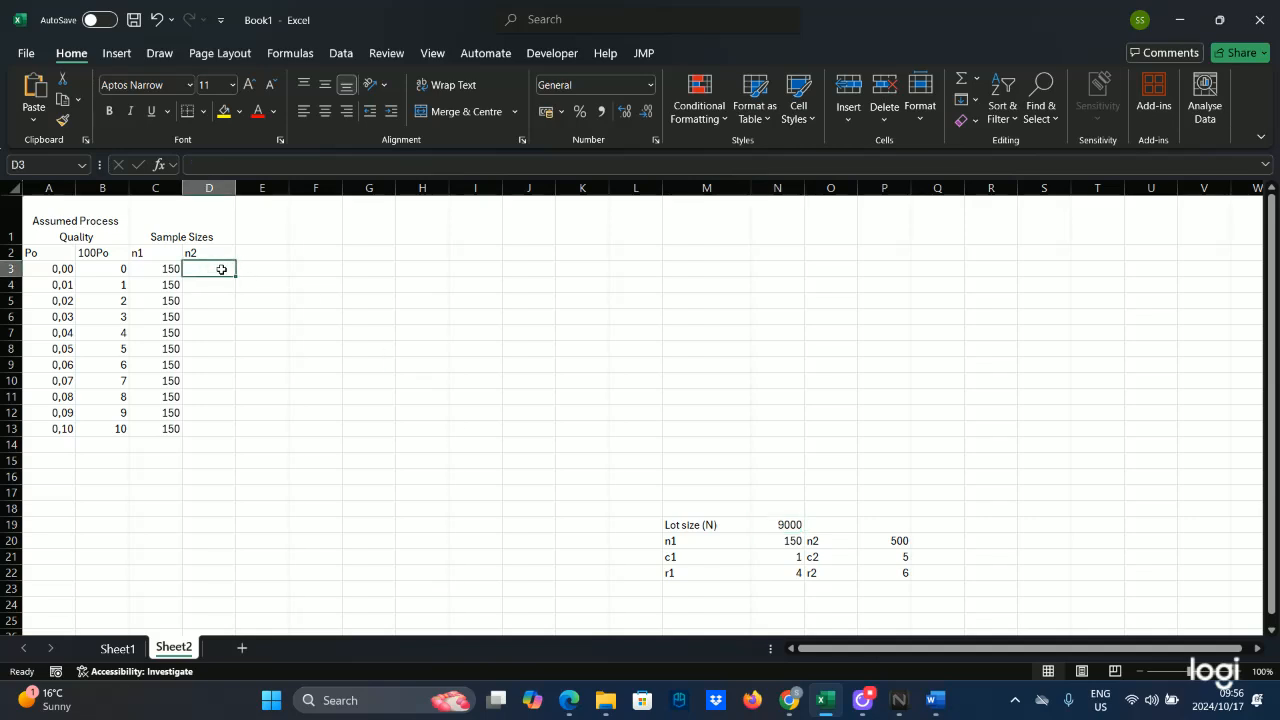
type("=")
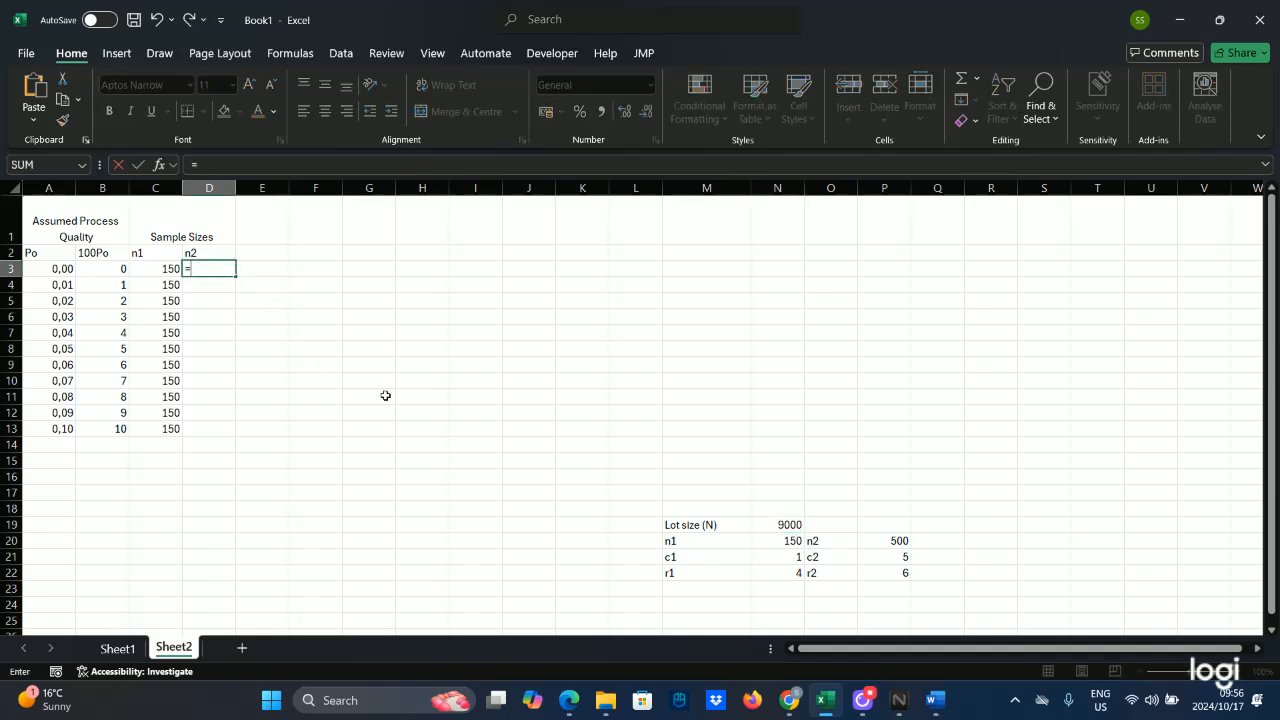
left_click(898, 541)
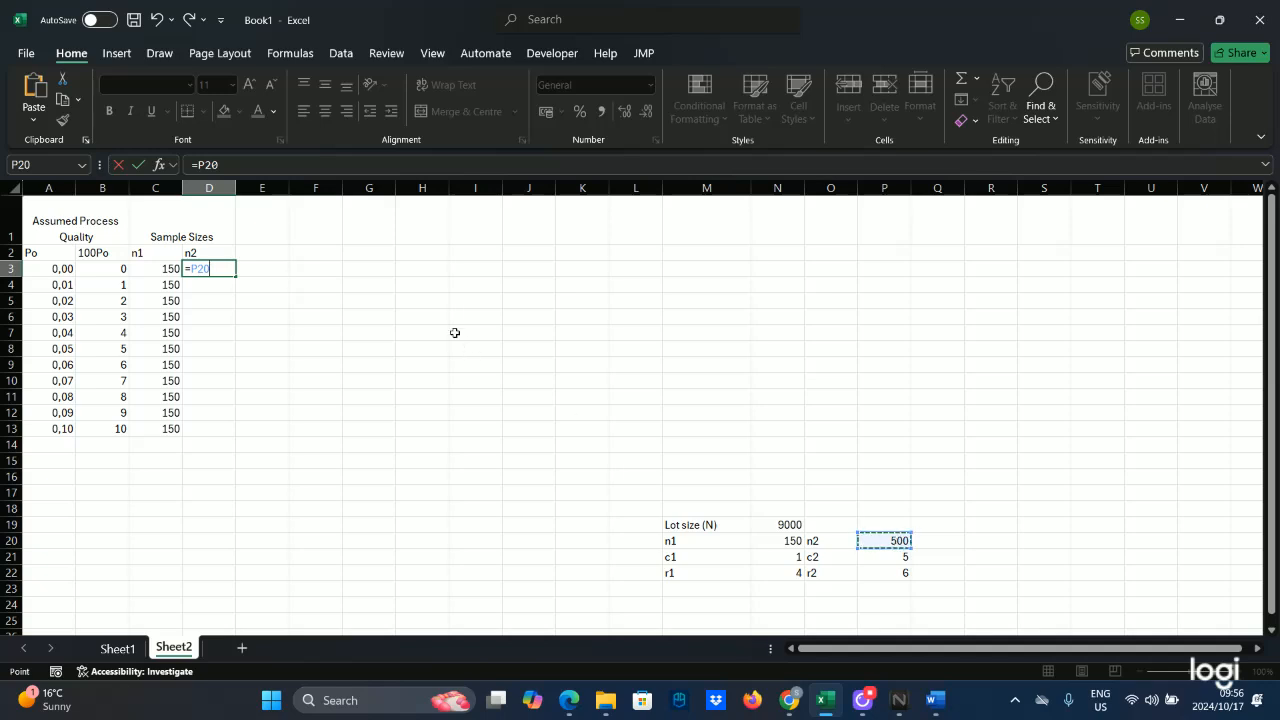
key("Left")
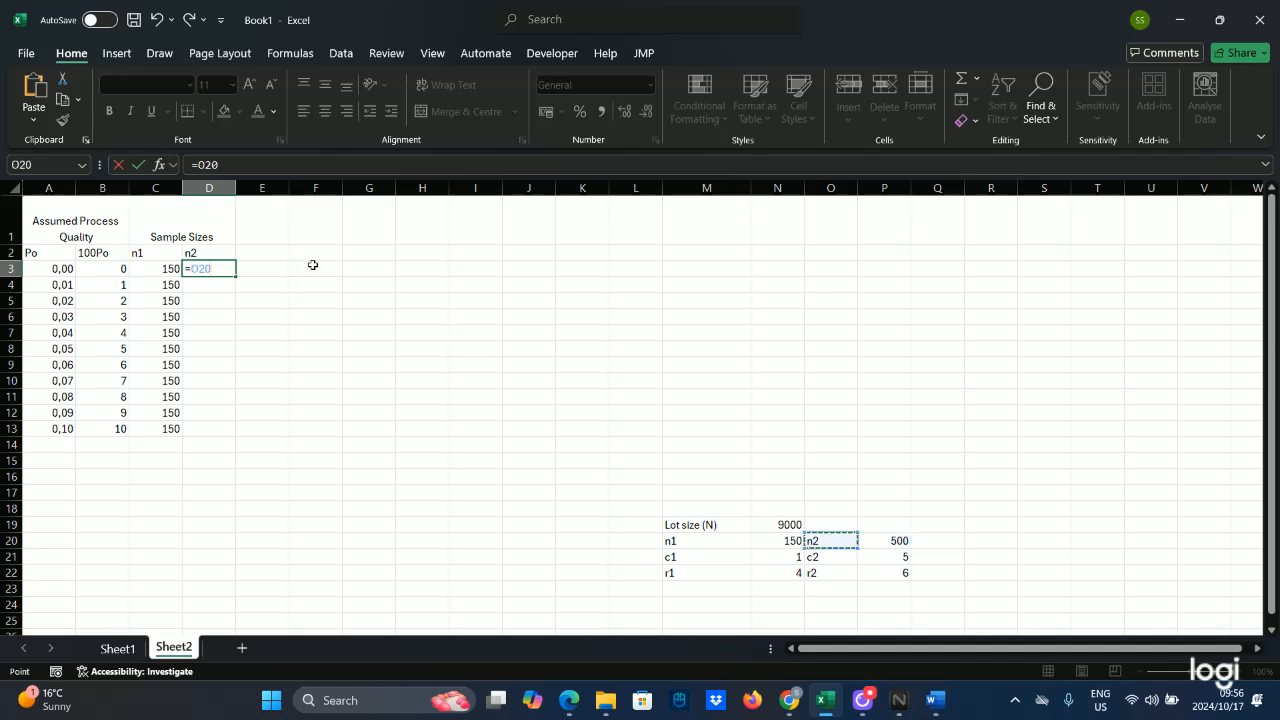
left_click(878, 541)
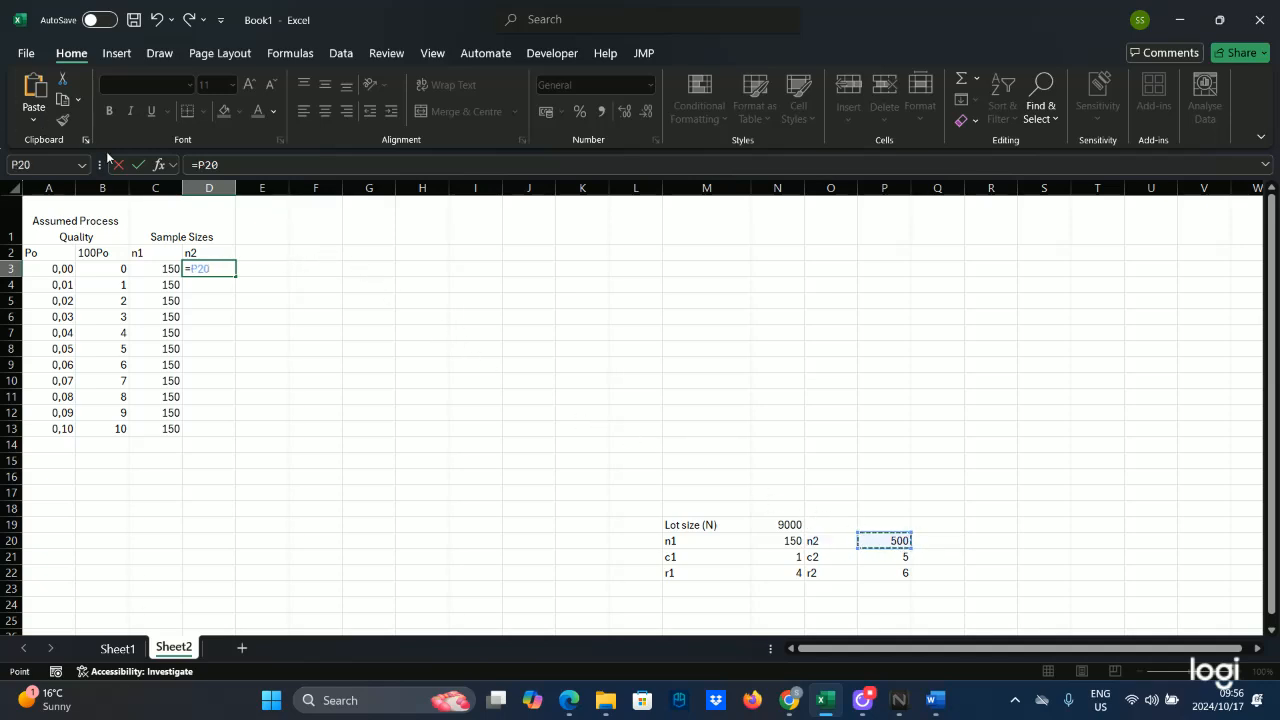
left_click(193, 274)
type("$")
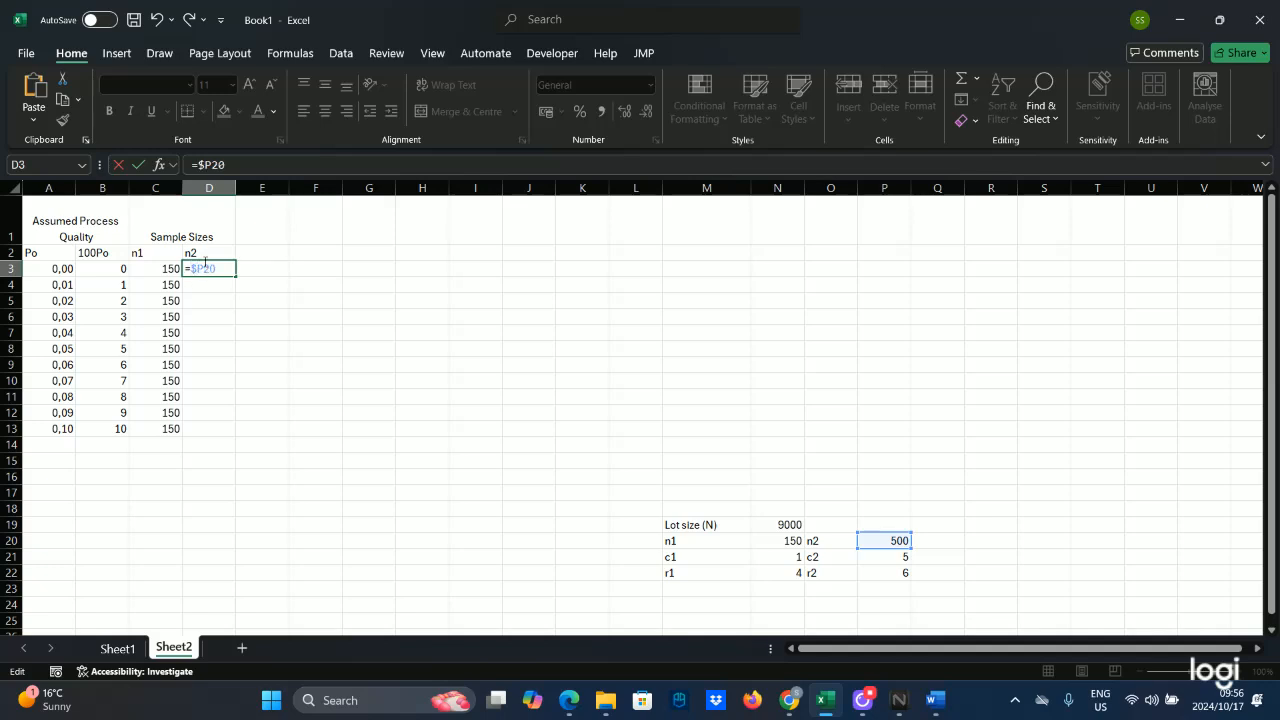
left_click(205, 268)
type("$")
key("Return")
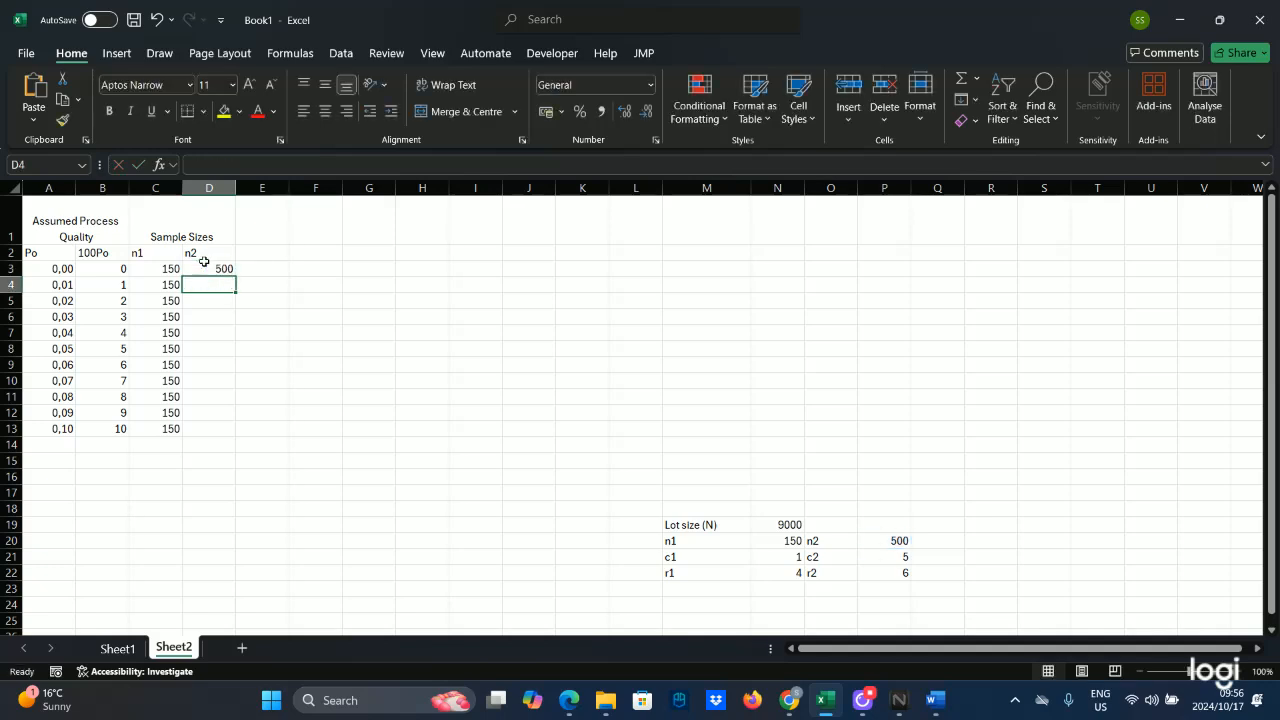
left_click(220, 270)
left_click_drag(235, 276, 152, 442)
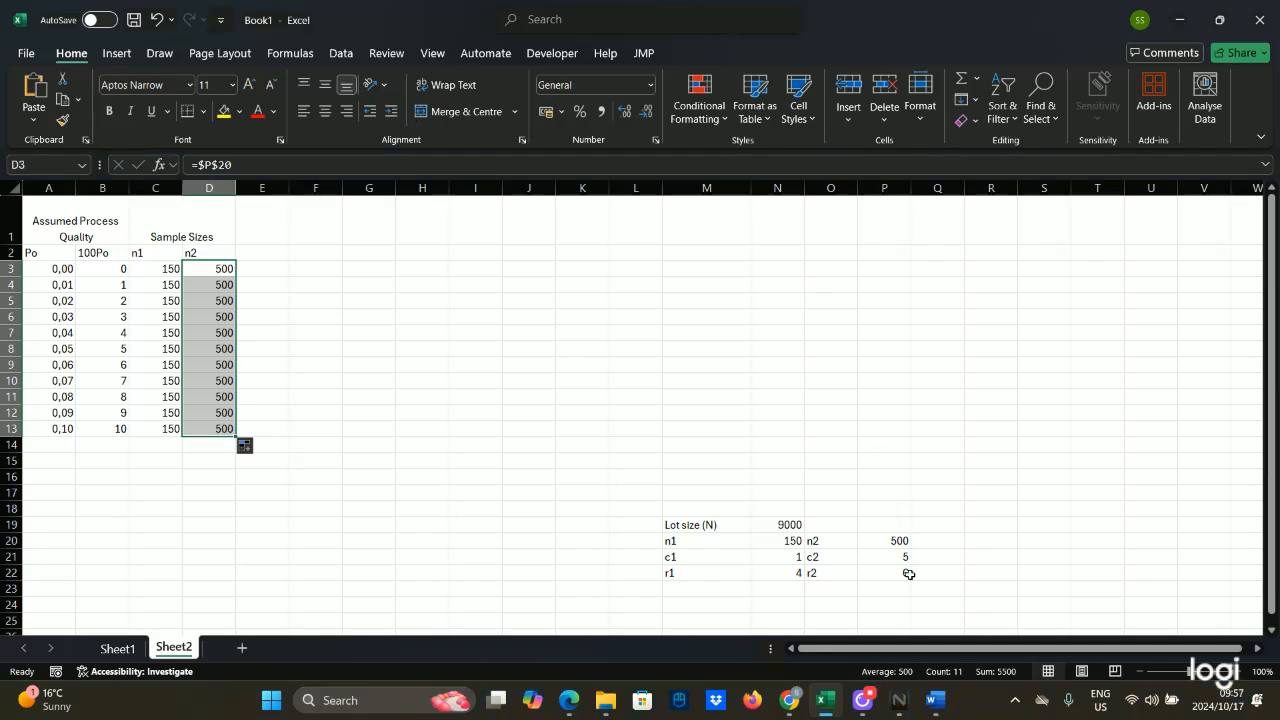
Step: Switch to Word, look through its list of recent documents, and return to the Excel workbook
mouse_move(935, 703)
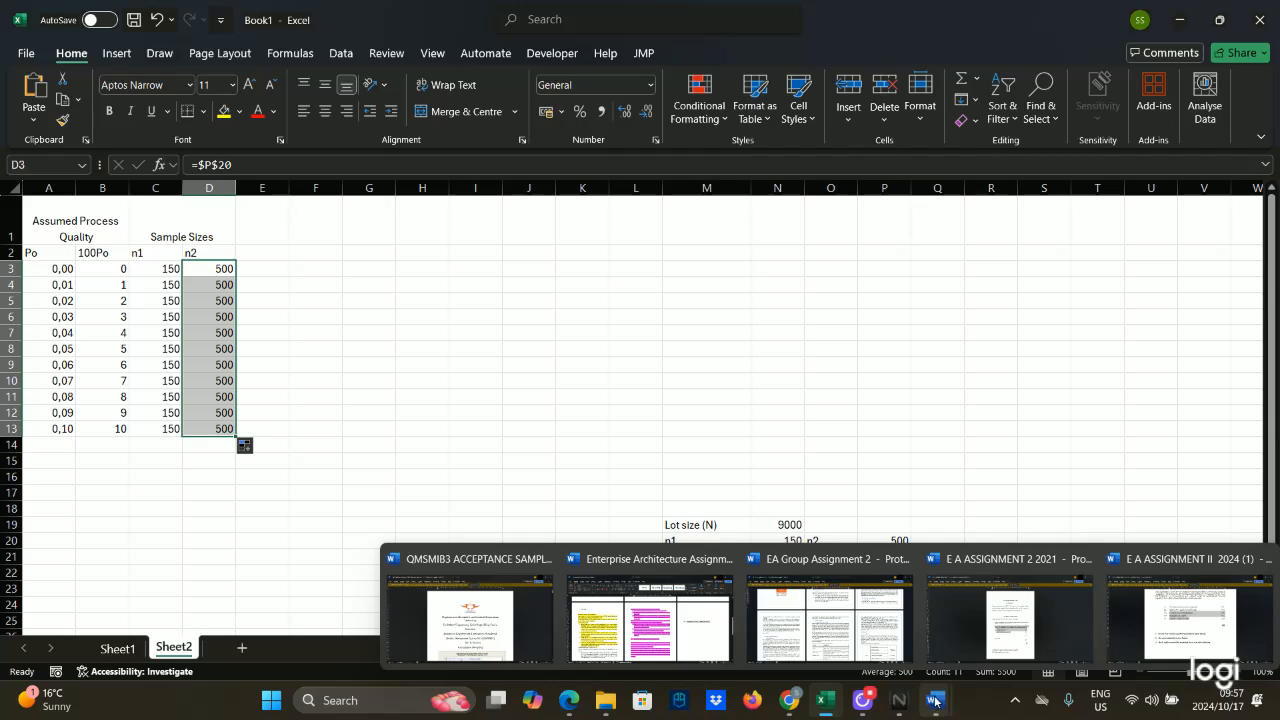
left_click(1225, 606)
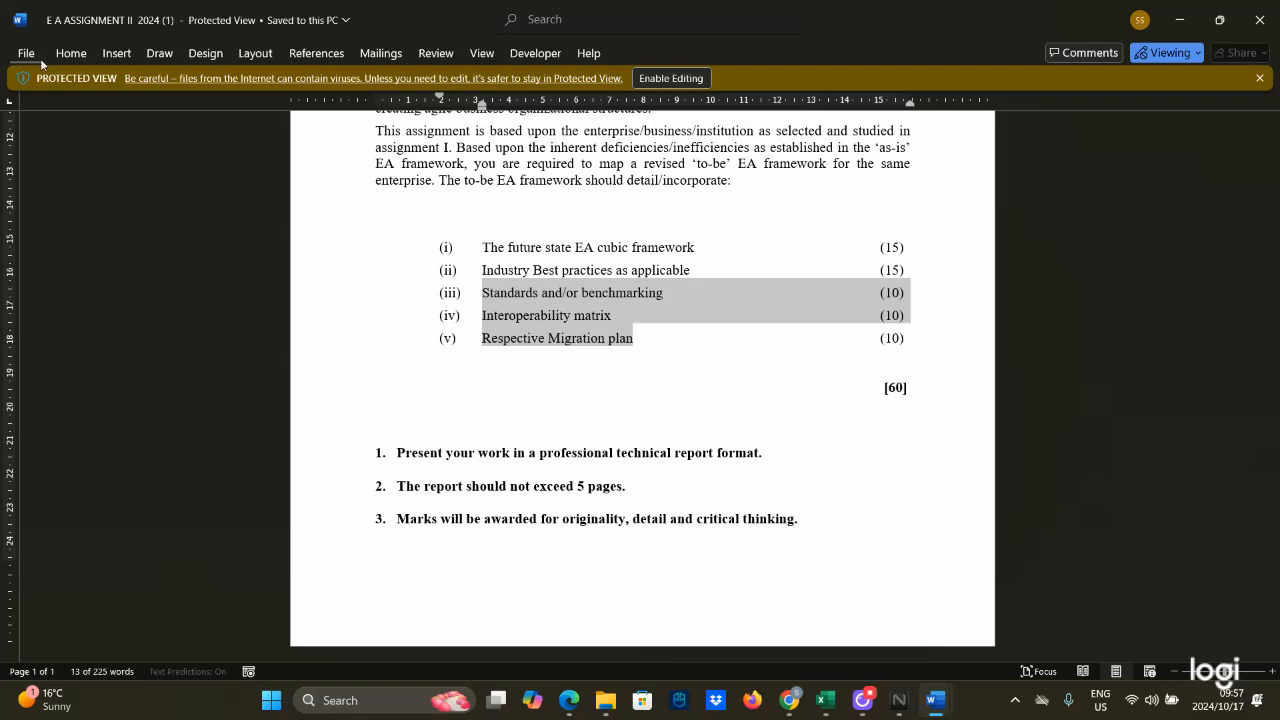
left_click(26, 53)
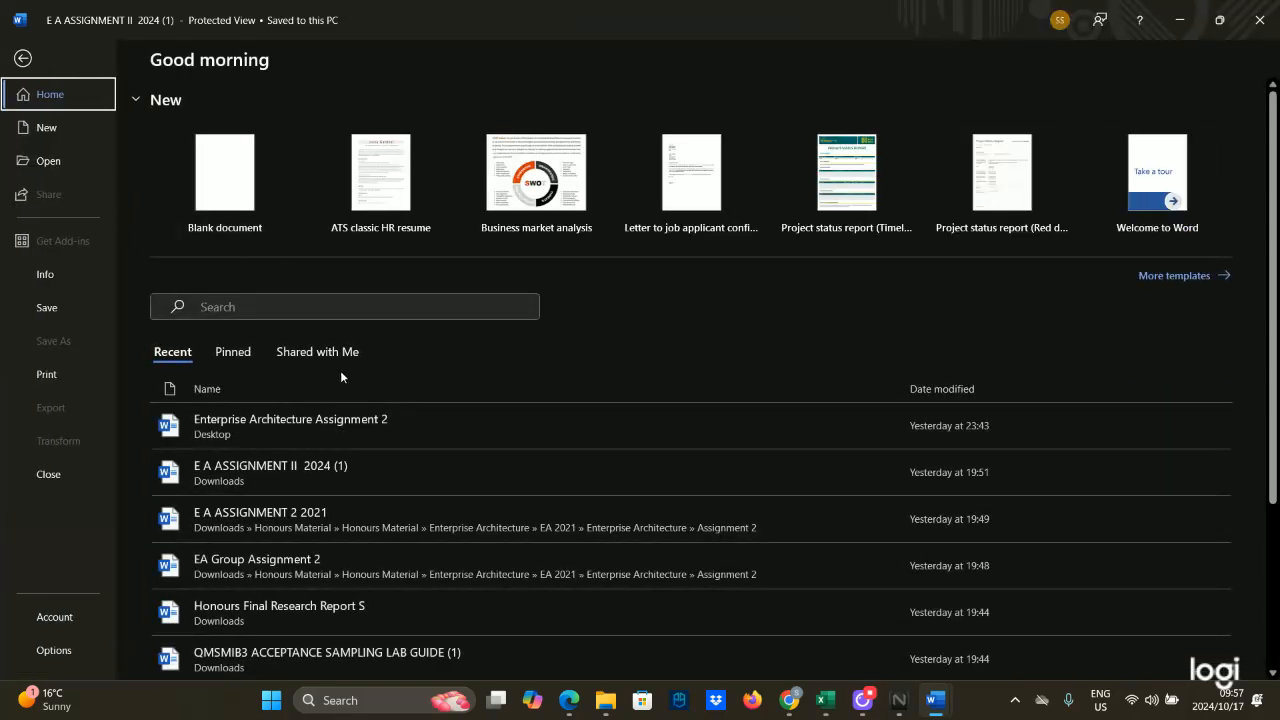
scroll(340, 376, "down", 1)
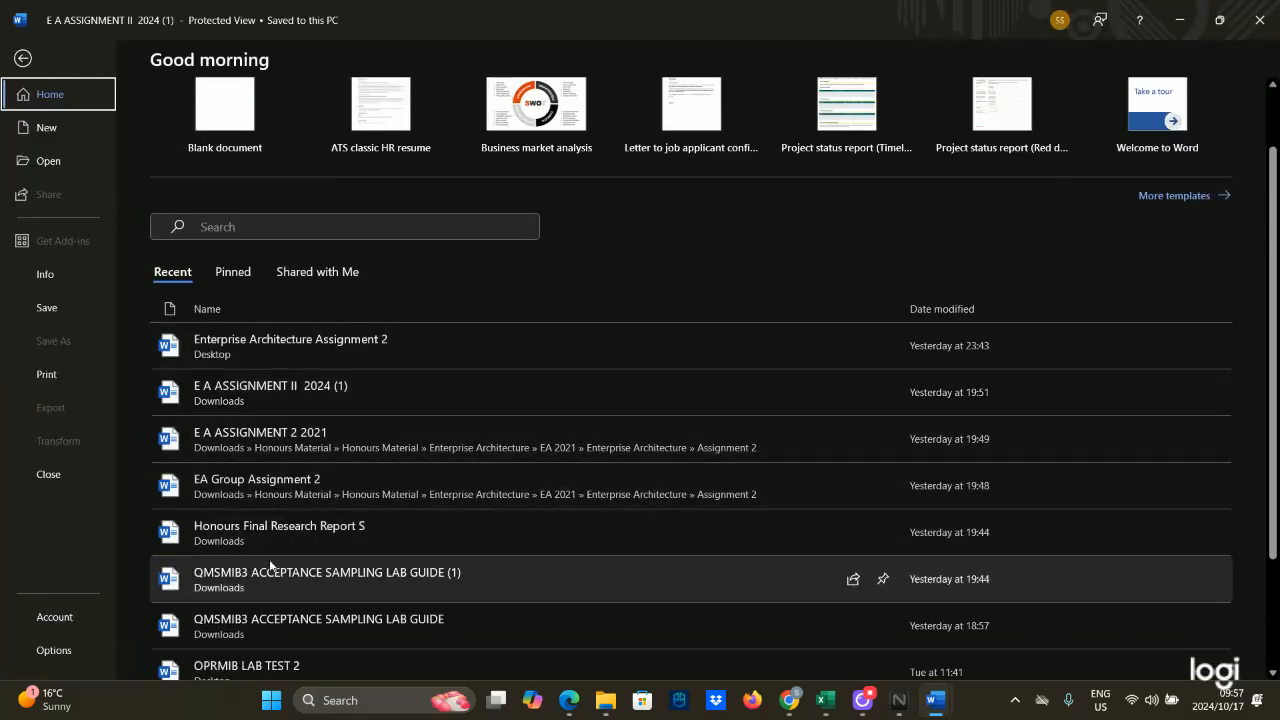
scroll(270, 565, "down", 2)
key("Escape")
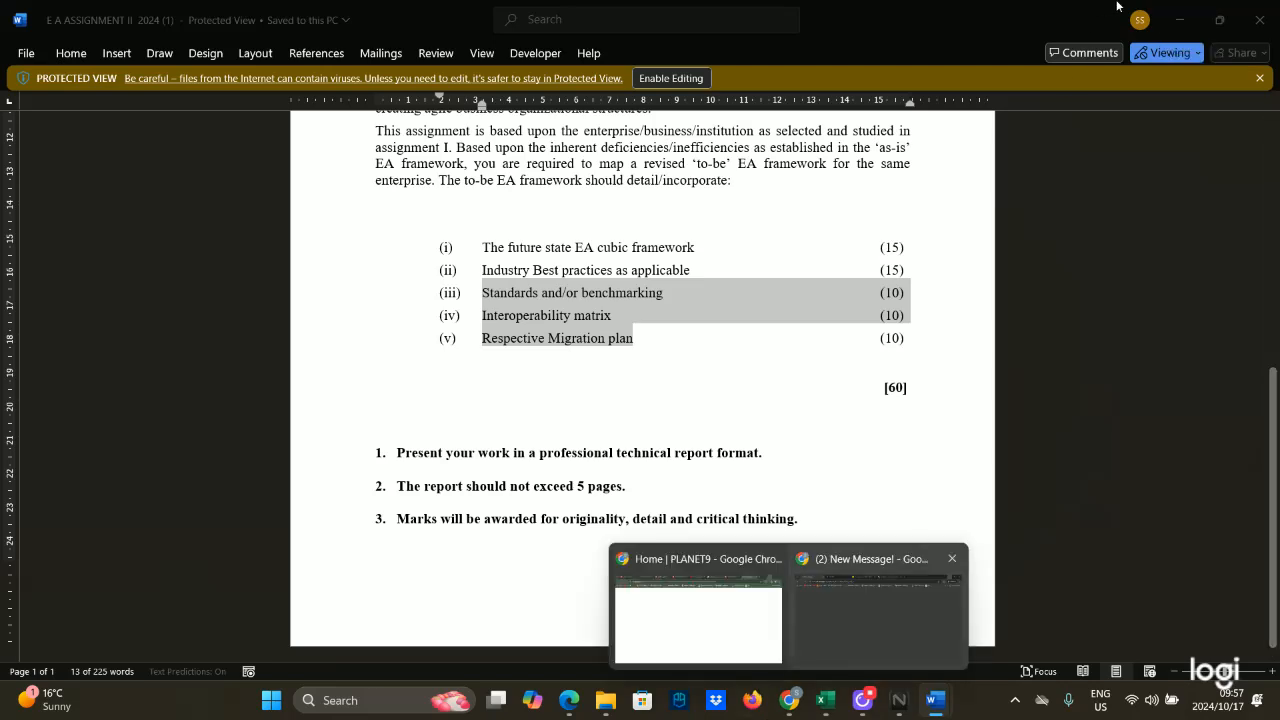
left_click(1180, 20)
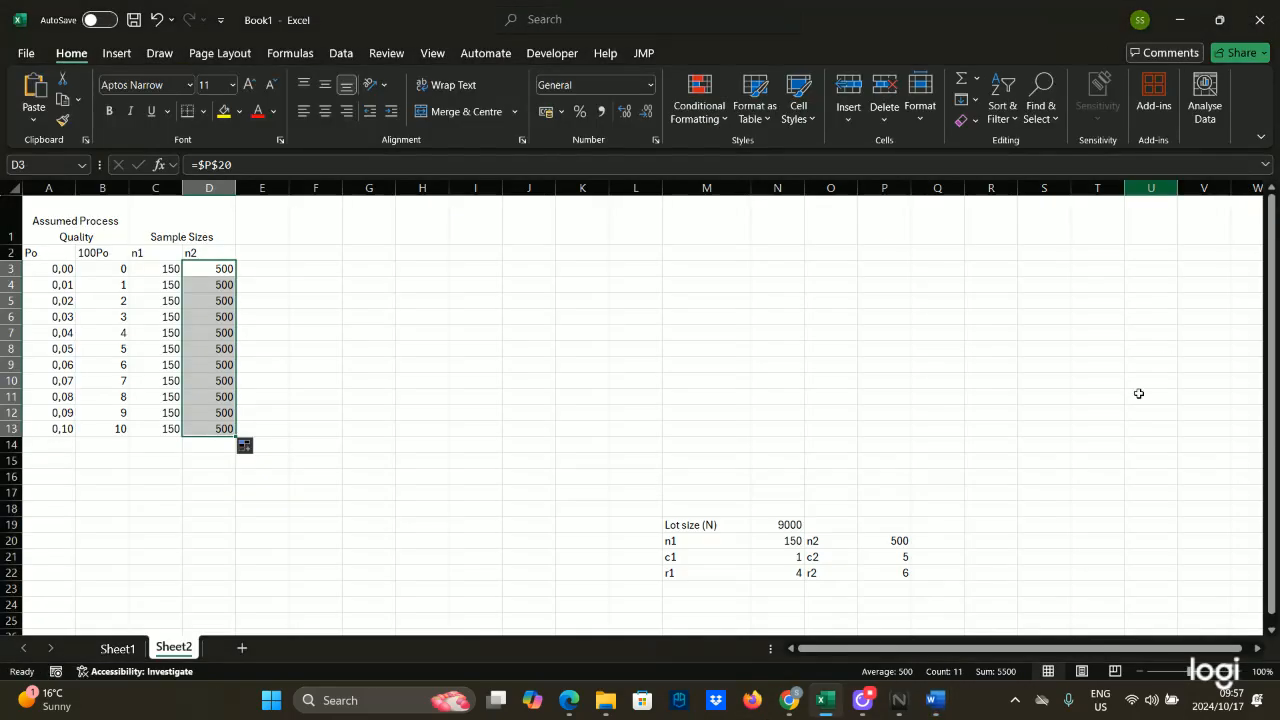
mouse_move(930, 703)
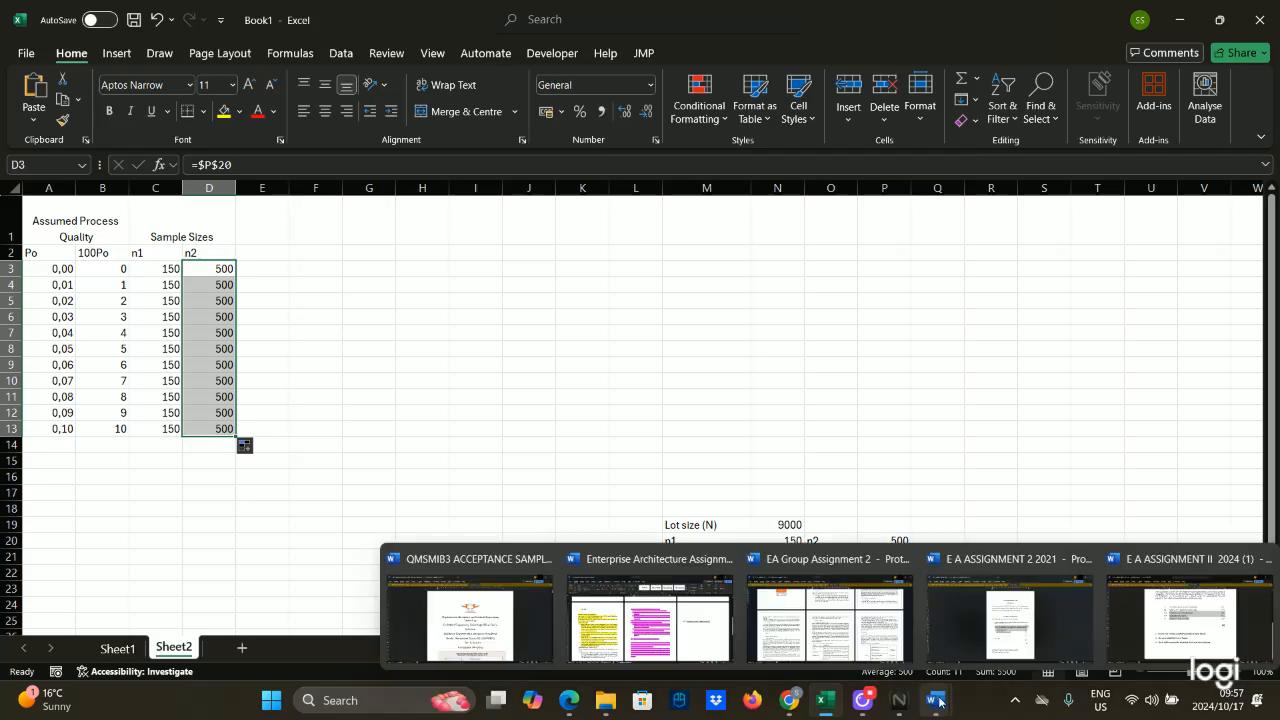
left_click(1190, 610)
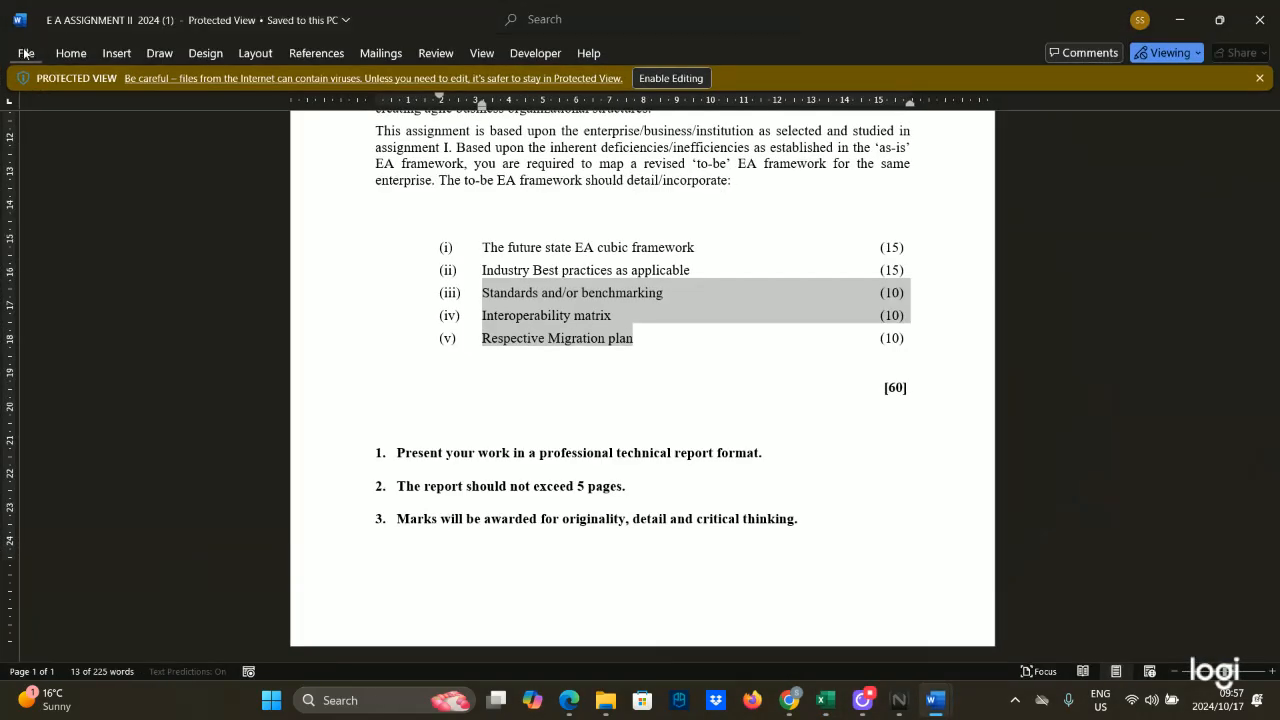
left_click(26, 53)
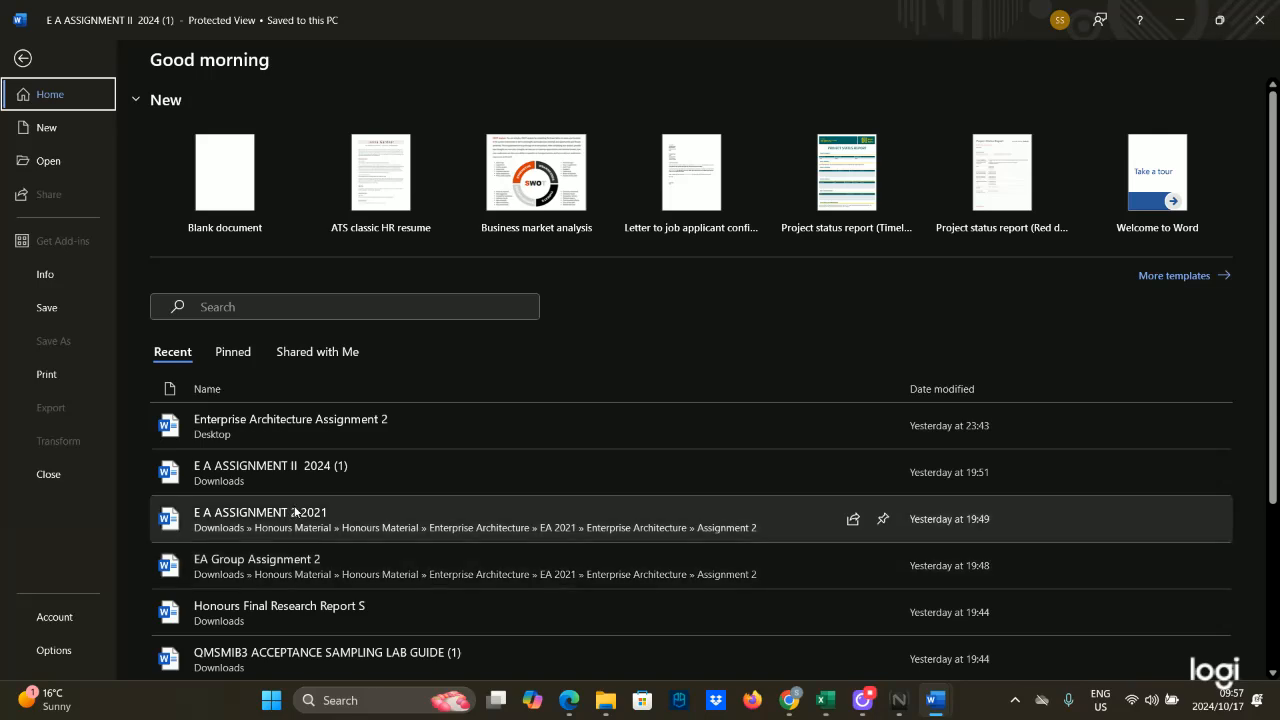
scroll(295, 540, "down", 3)
left_click(310, 507)
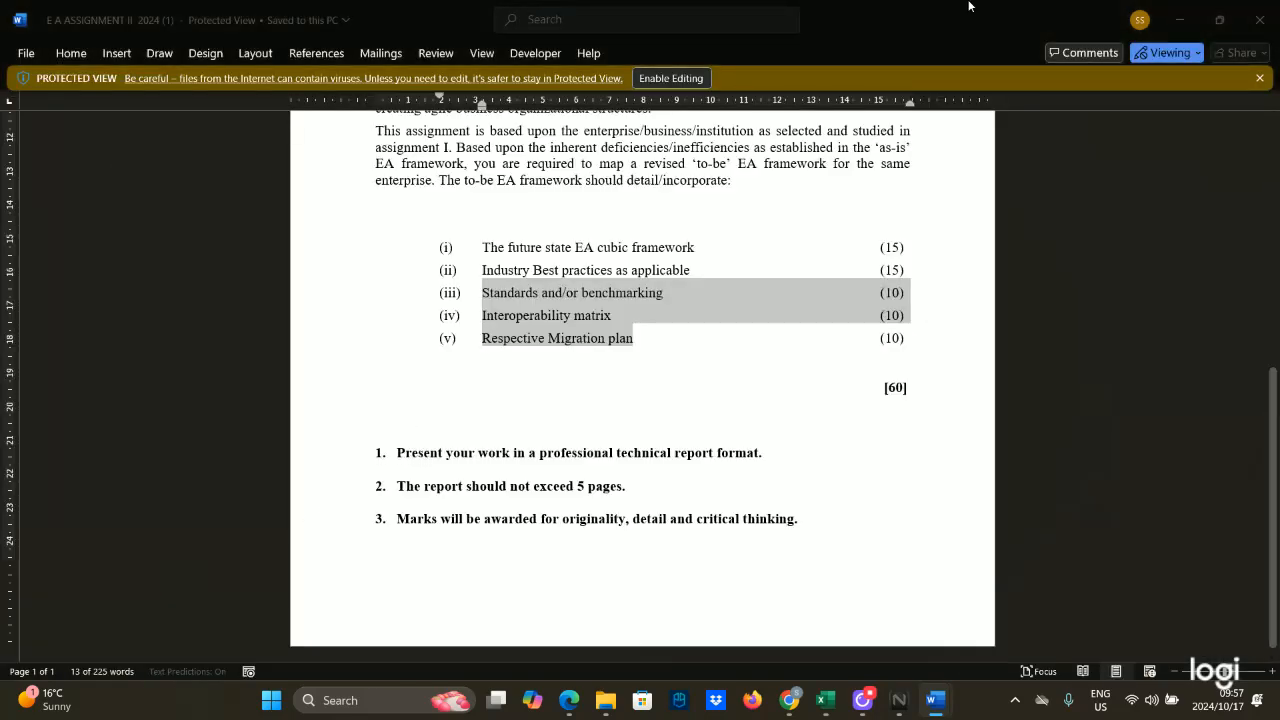
left_click(1193, 12)
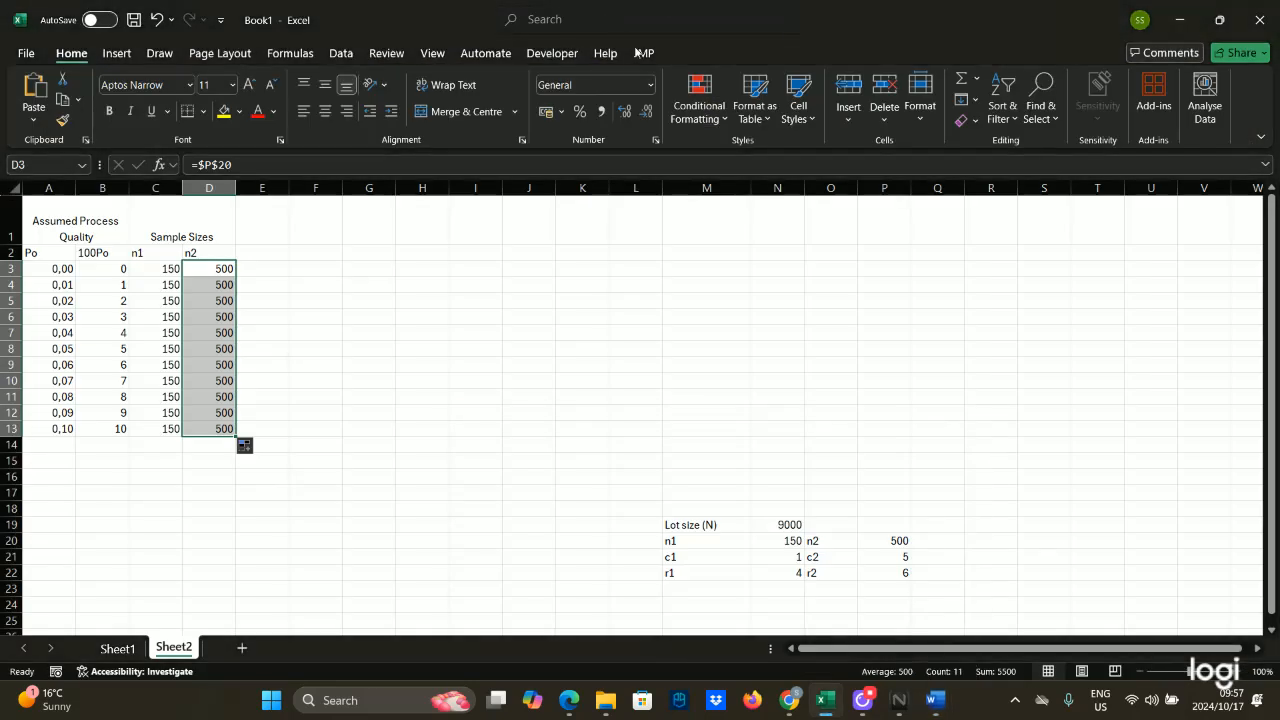
Step: Enter the column label "n1Po" in E2
left_click_drag(321, 310, 349, 317)
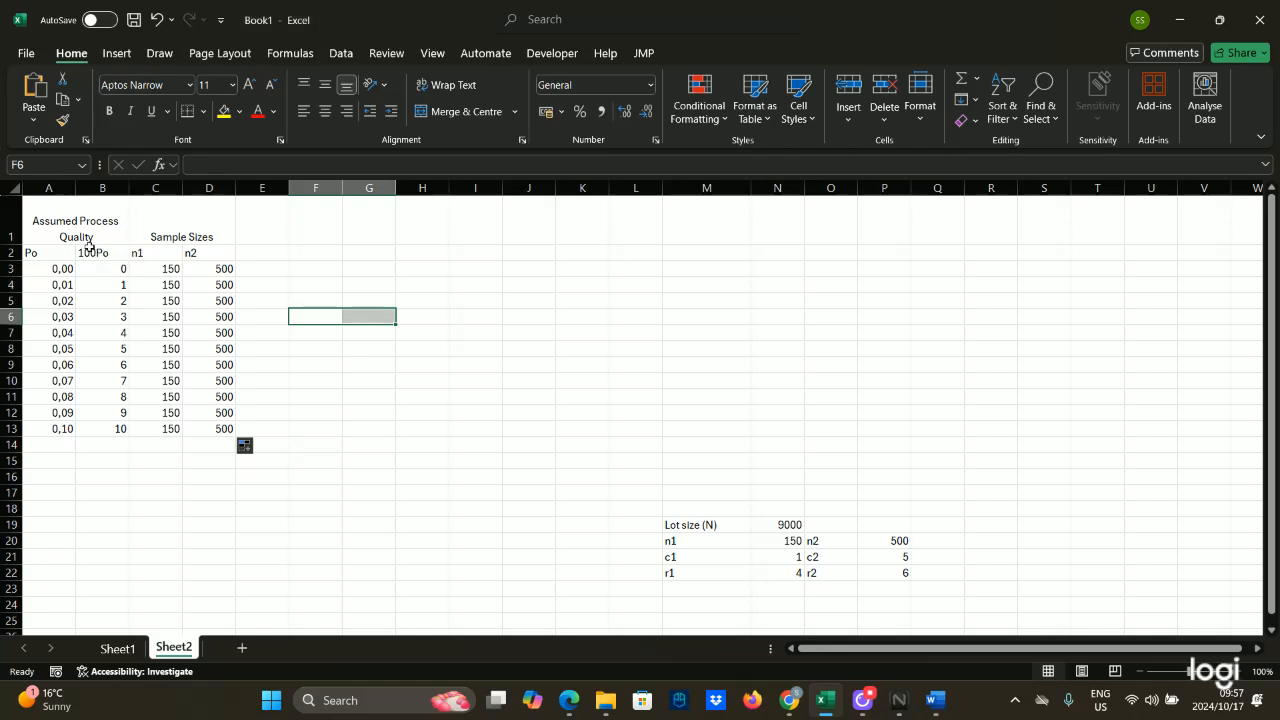
left_click(248, 251)
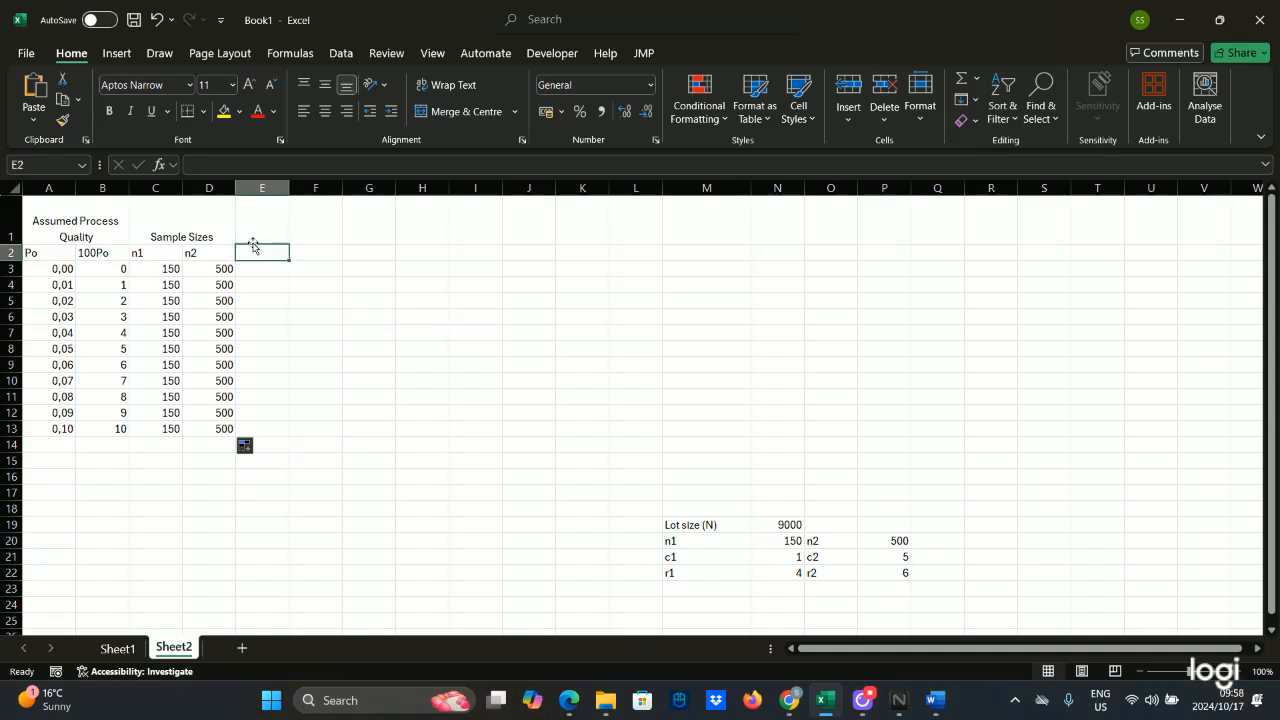
type("n1")
key("Caps_Lock")
type("P")
key("Caps_Lock")
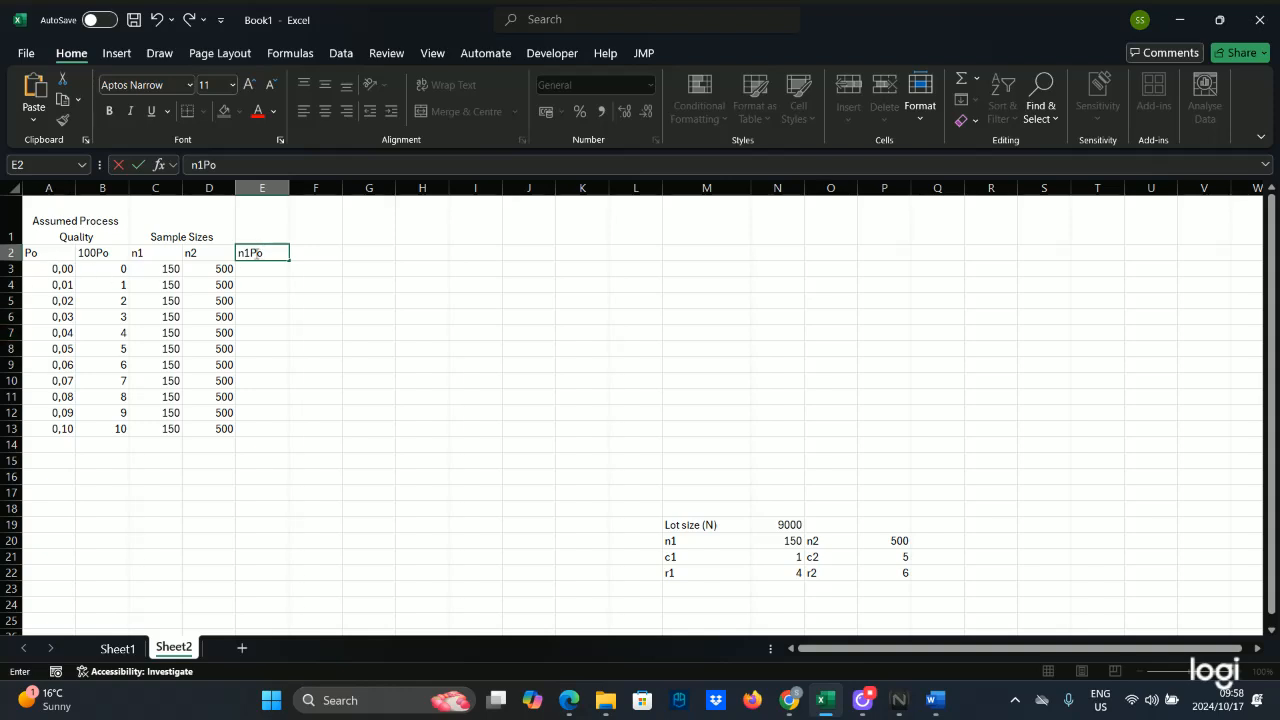
left_click(61, 269)
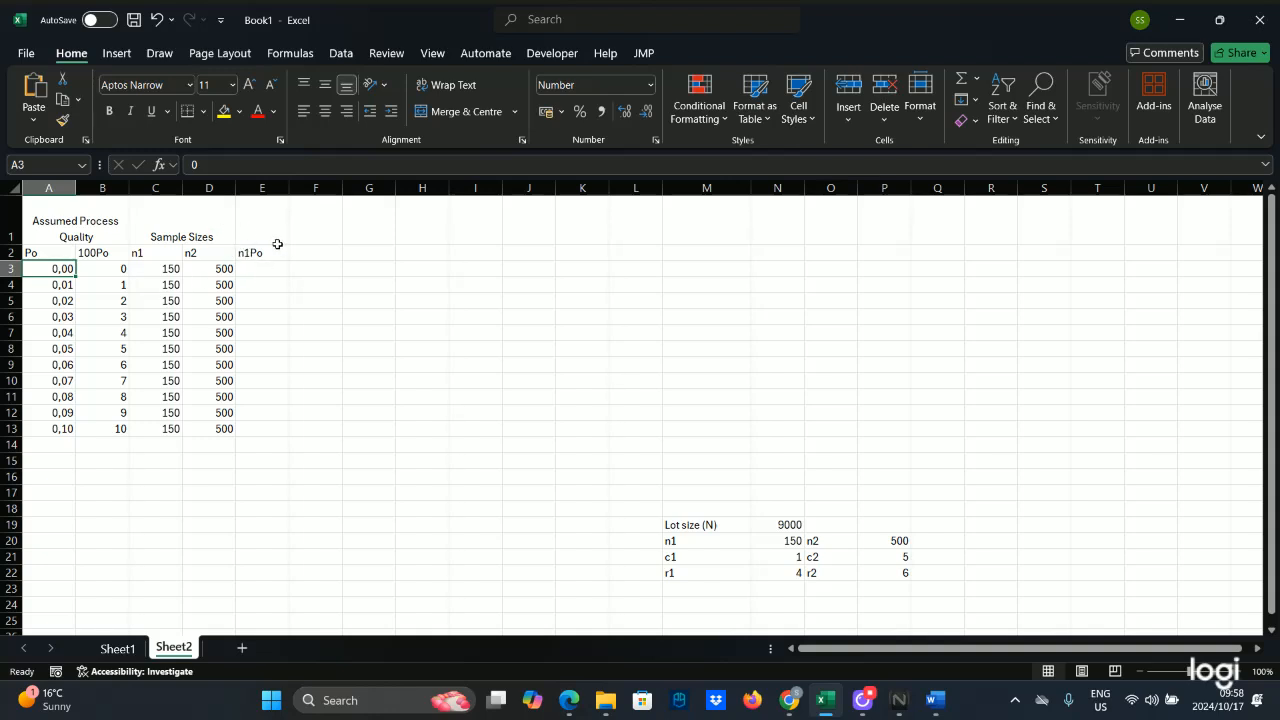
left_click(42, 286)
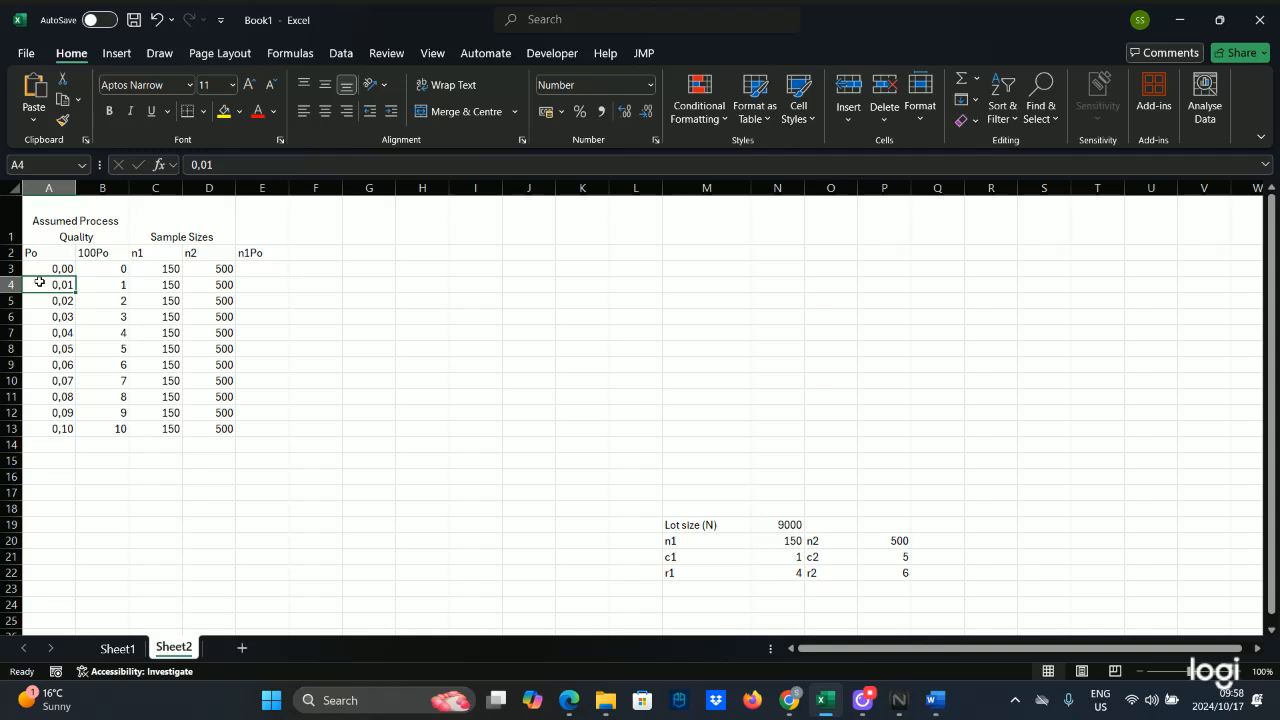
Step: Calculate n1Po in E3 with the formula =A3*C3 and copy it down to E13
left_click(285, 270)
type("=")
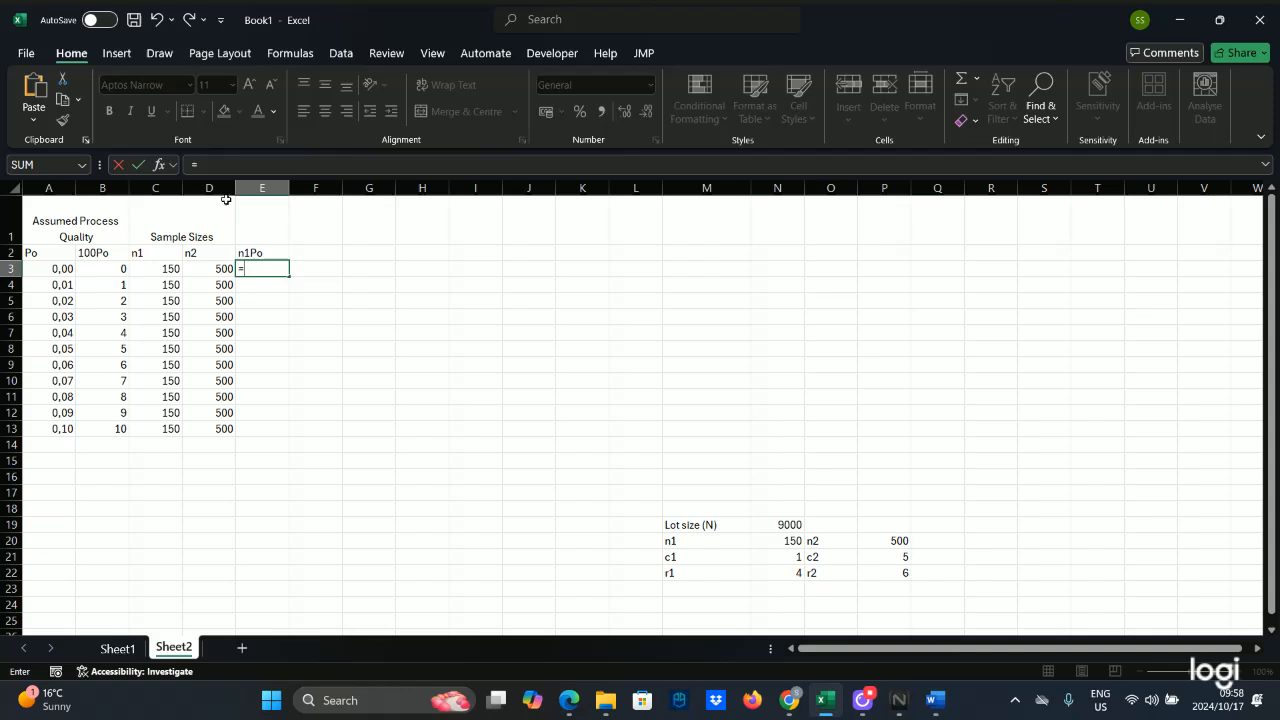
left_click(40, 268)
type("*")
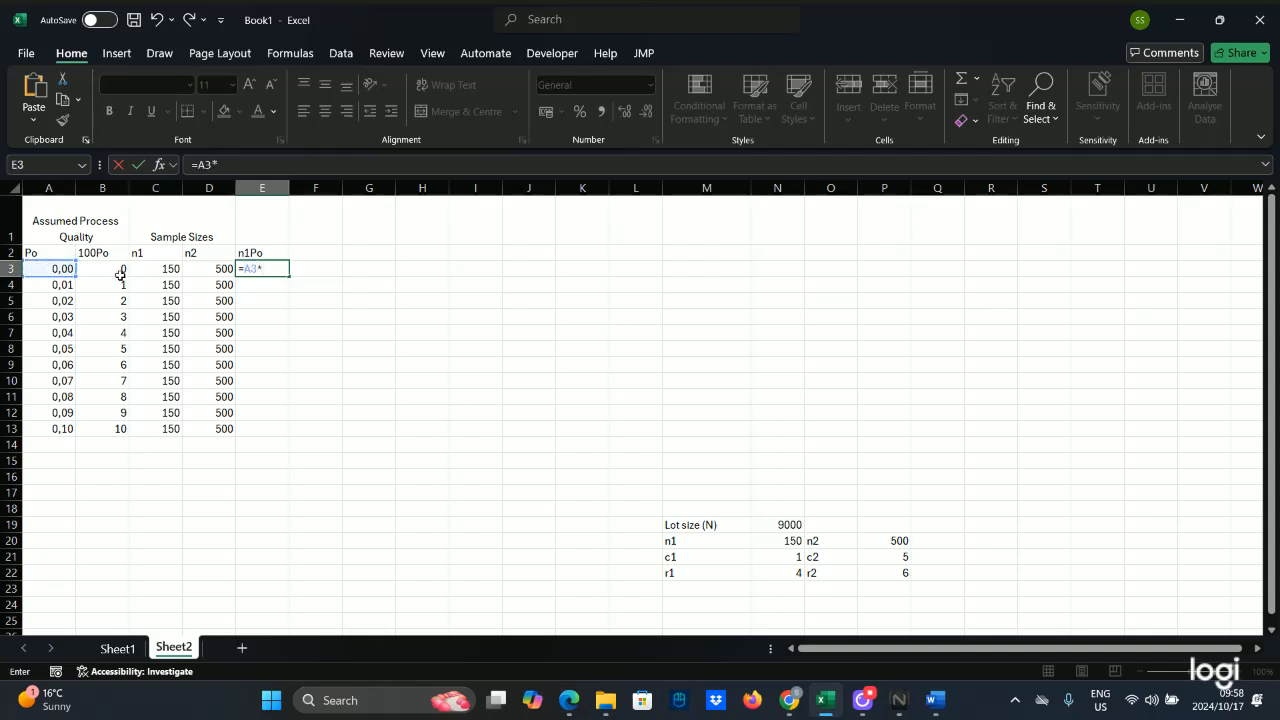
left_click(148, 268)
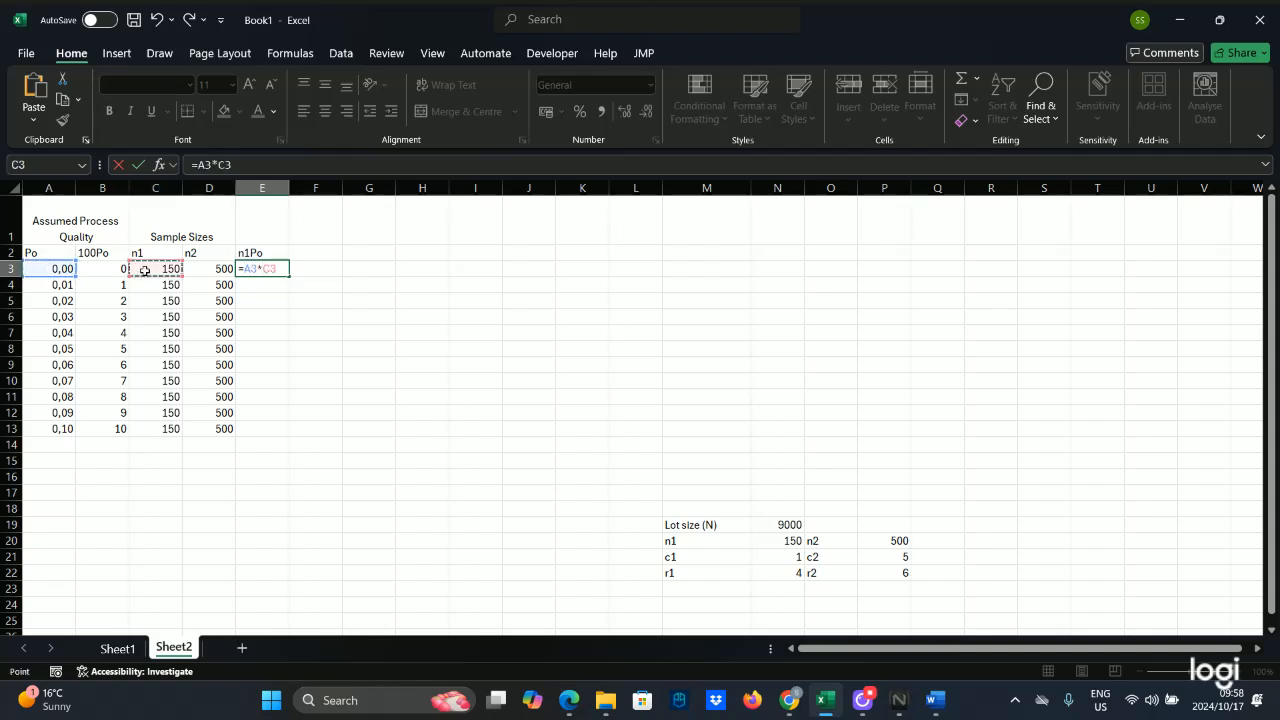
key("Return")
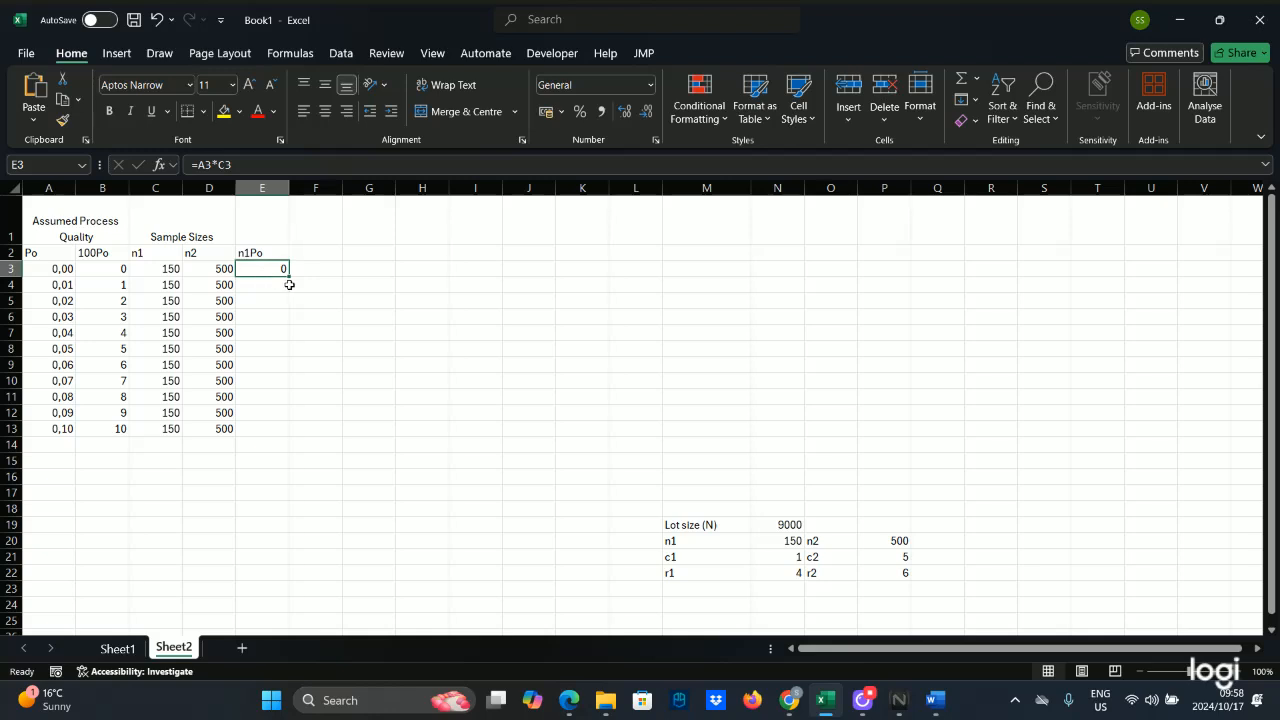
left_click_drag(288, 274, 280, 432)
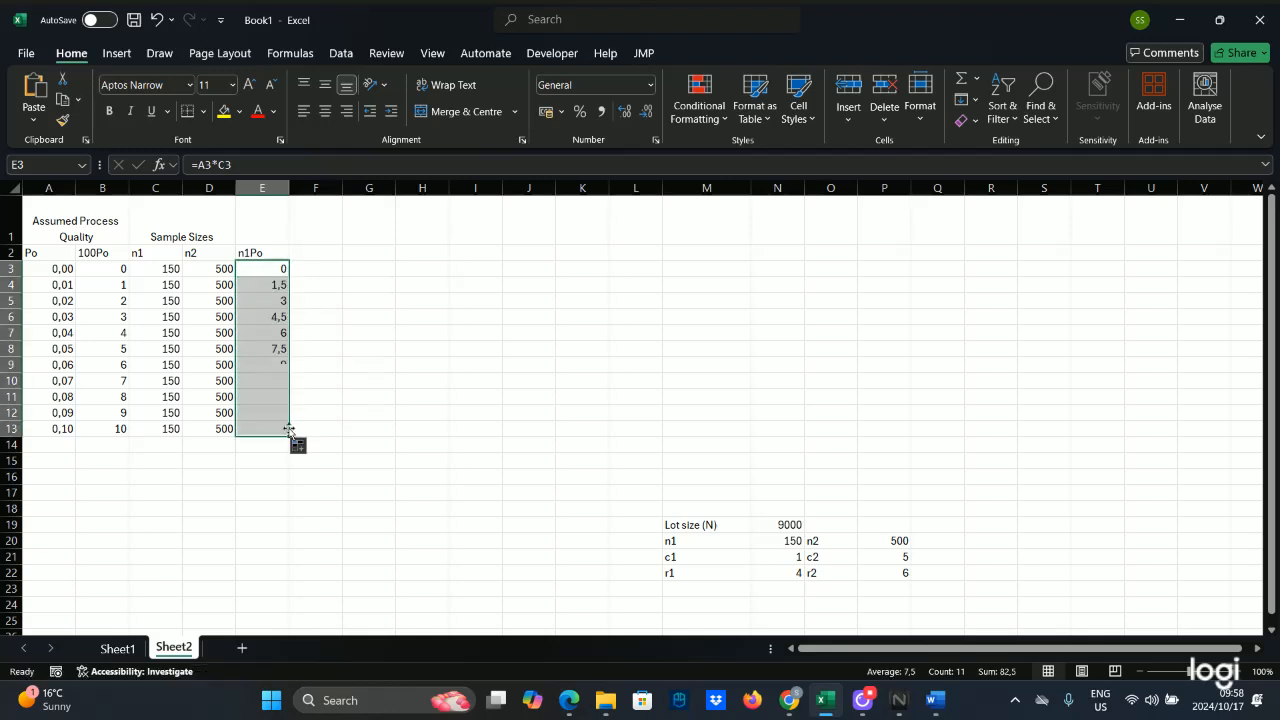
Step: Enter the column label "n2Po" in F2
left_click(312, 252)
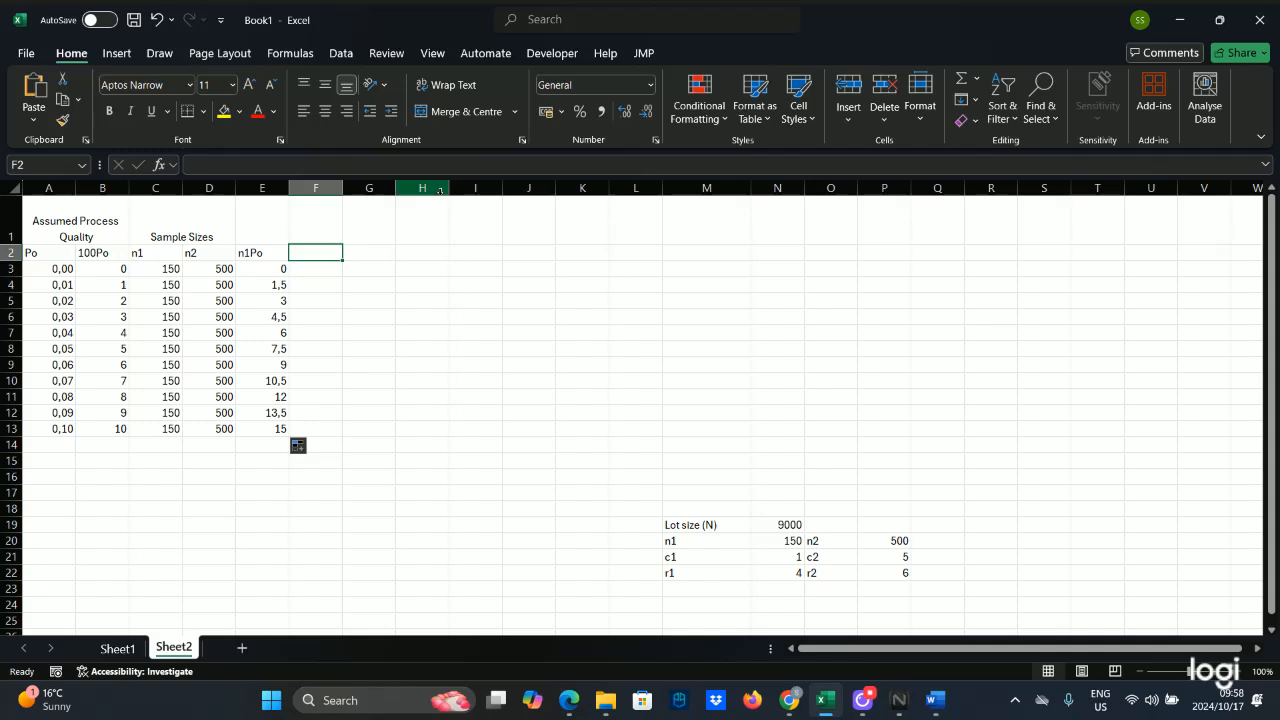
type("n2")
key("Caps_Lock")
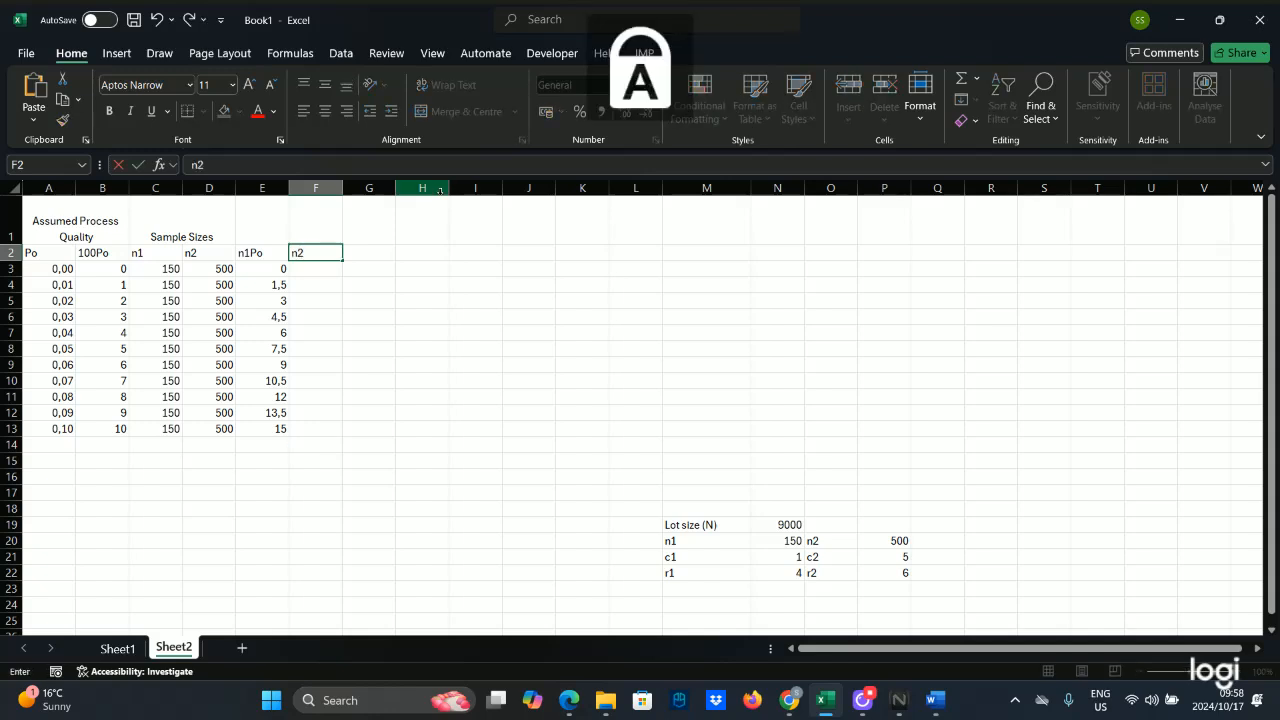
type("P")
key("Caps_Lock")
type("o")
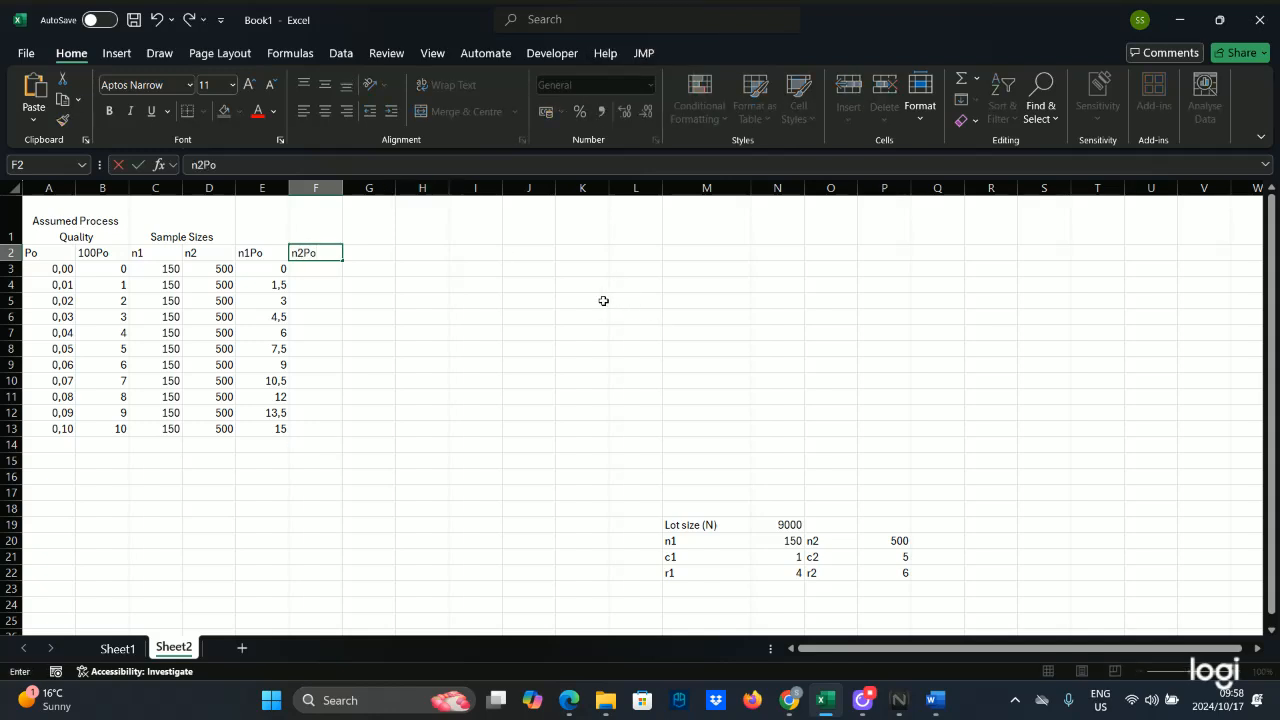
Step: Calculate n2Po in F3 with the formula =A3*D3 and copy it down to F13
left_click(311, 271)
type("=")
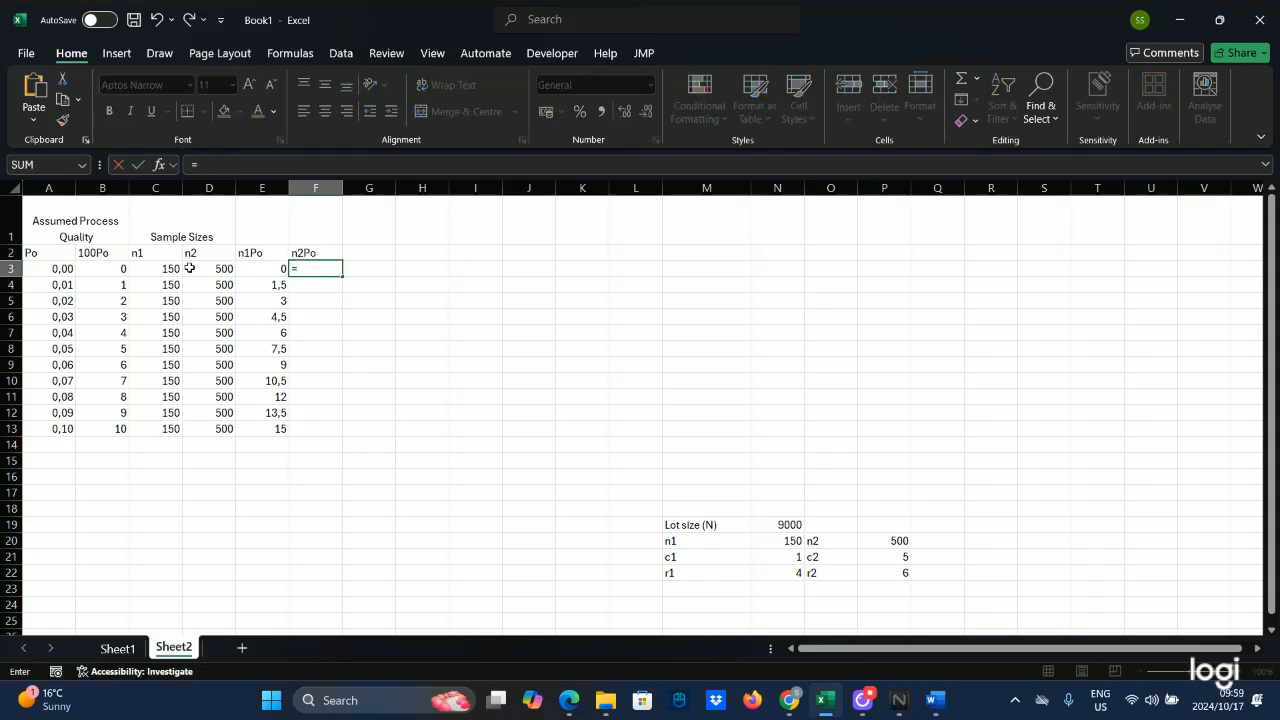
left_click(75, 269)
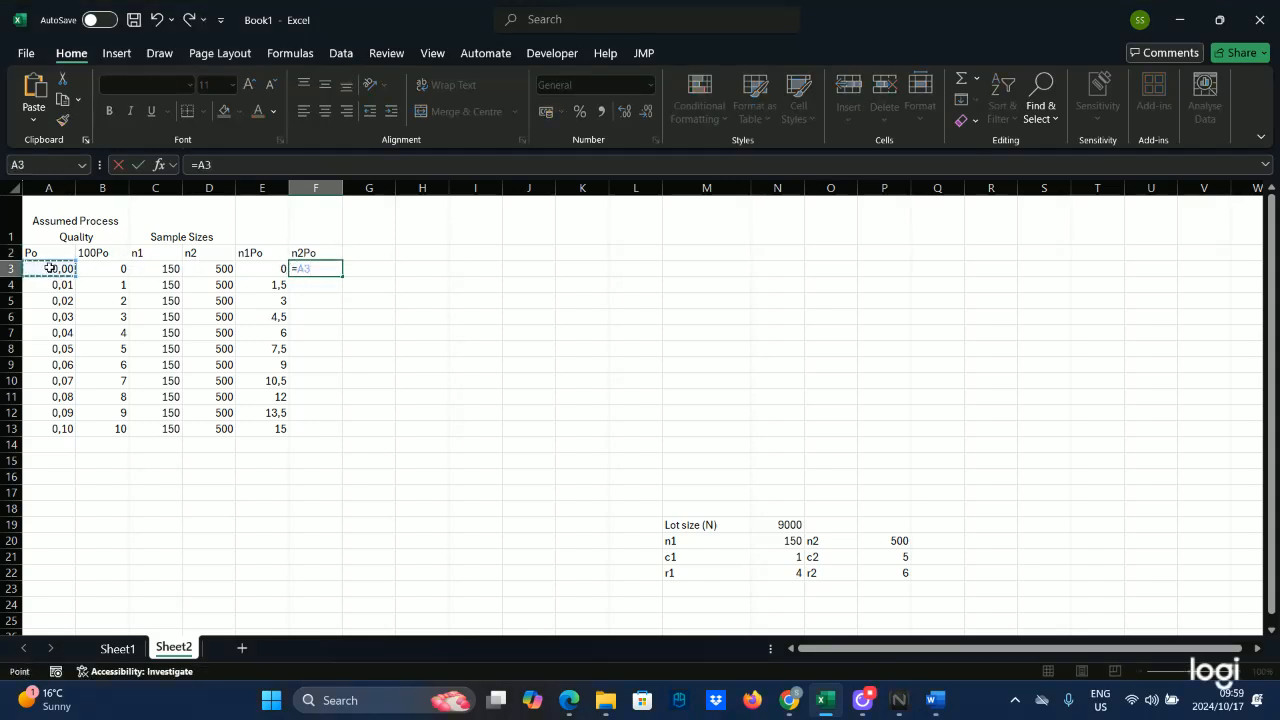
type("*")
left_click(230, 270)
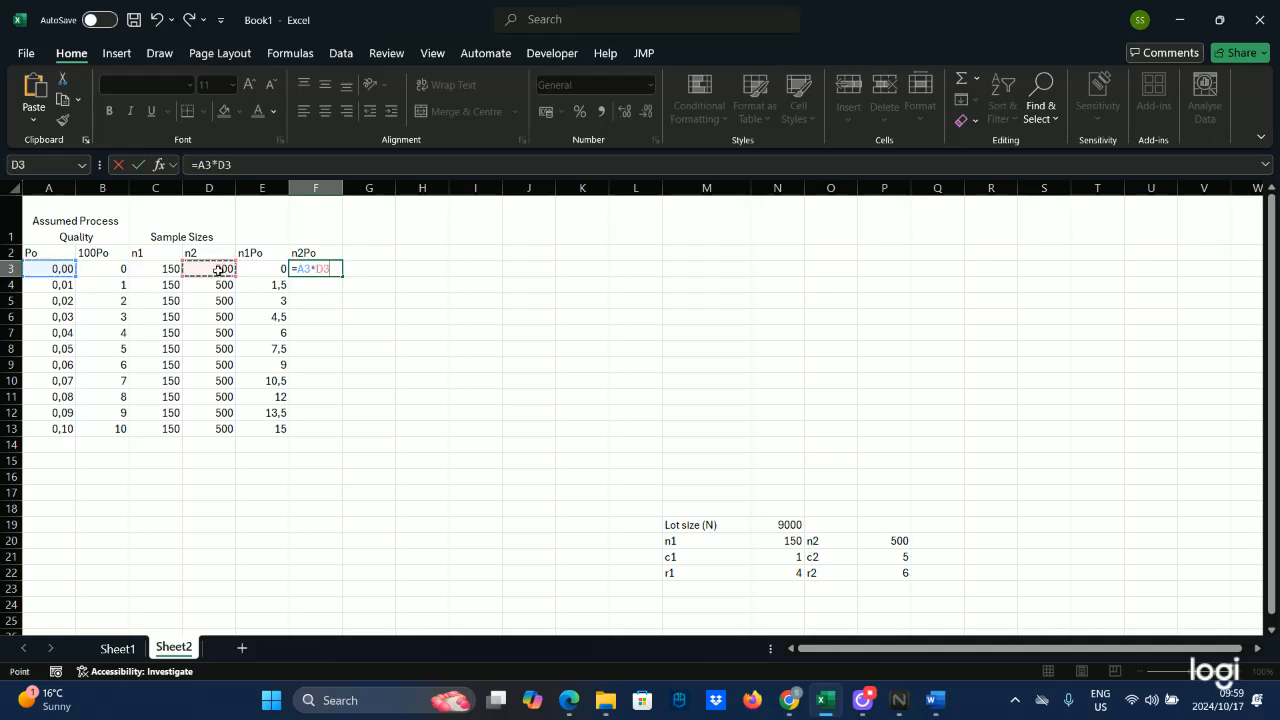
key("Return")
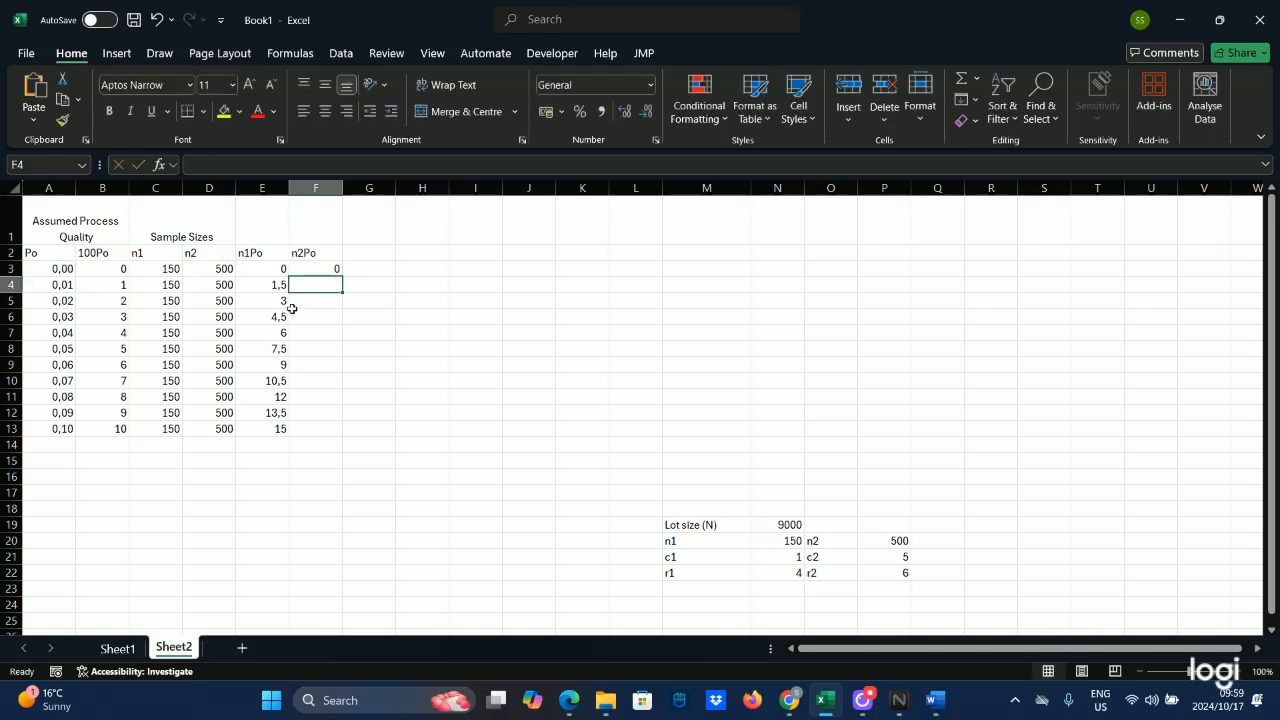
left_click(332, 268)
left_click_drag(342, 276, 336, 440)
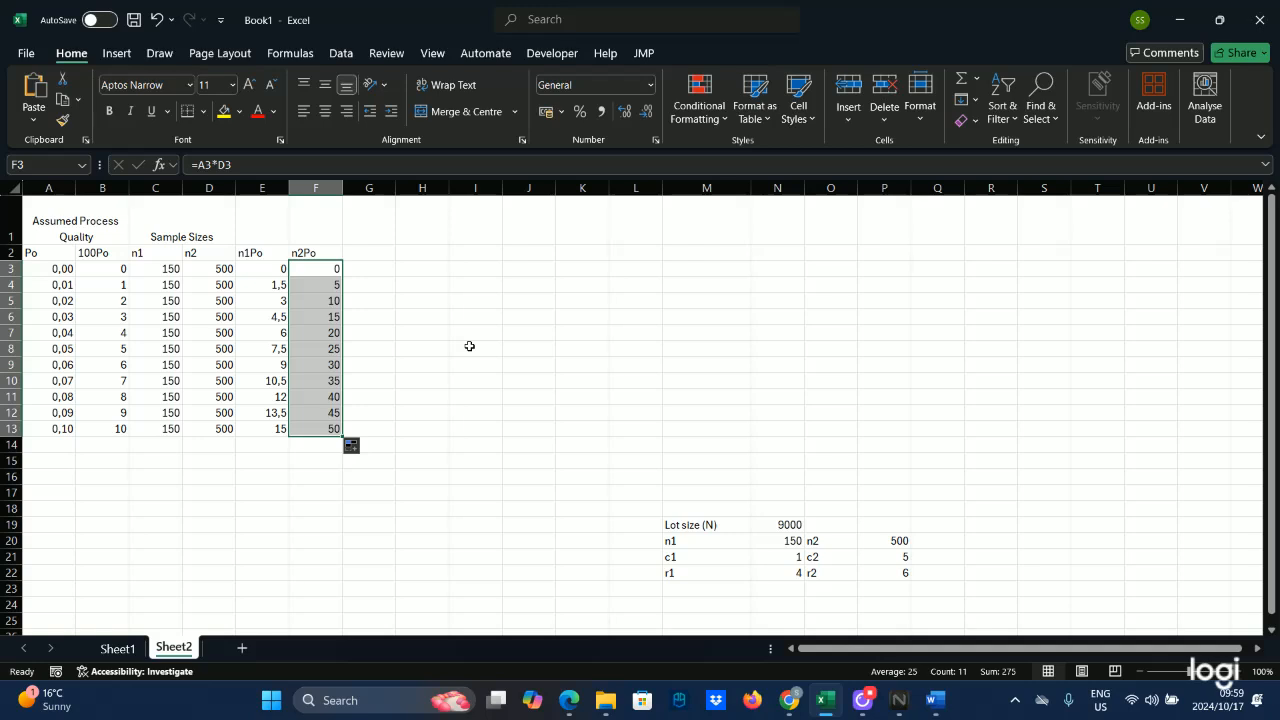
Step: Enter the column label "Pa_1" in G2
left_click(391, 252)
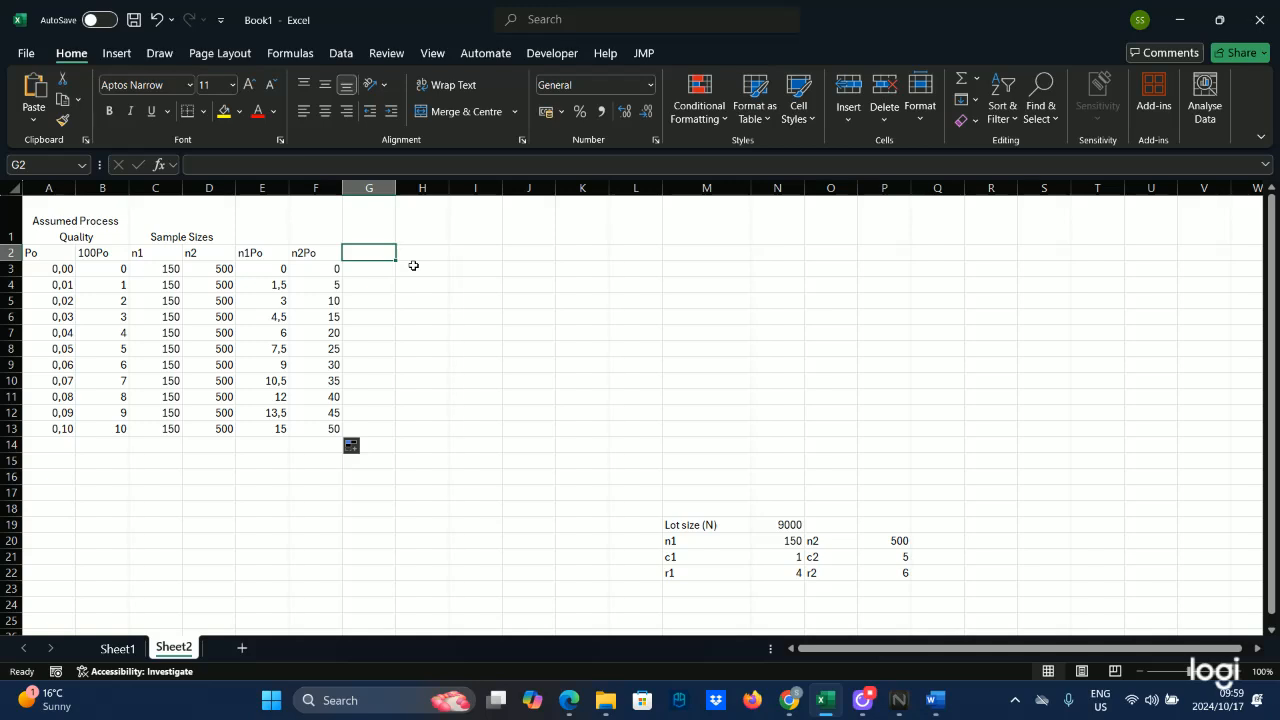
key("Caps_Lock")
type("P-")
key("Caps_Lock")
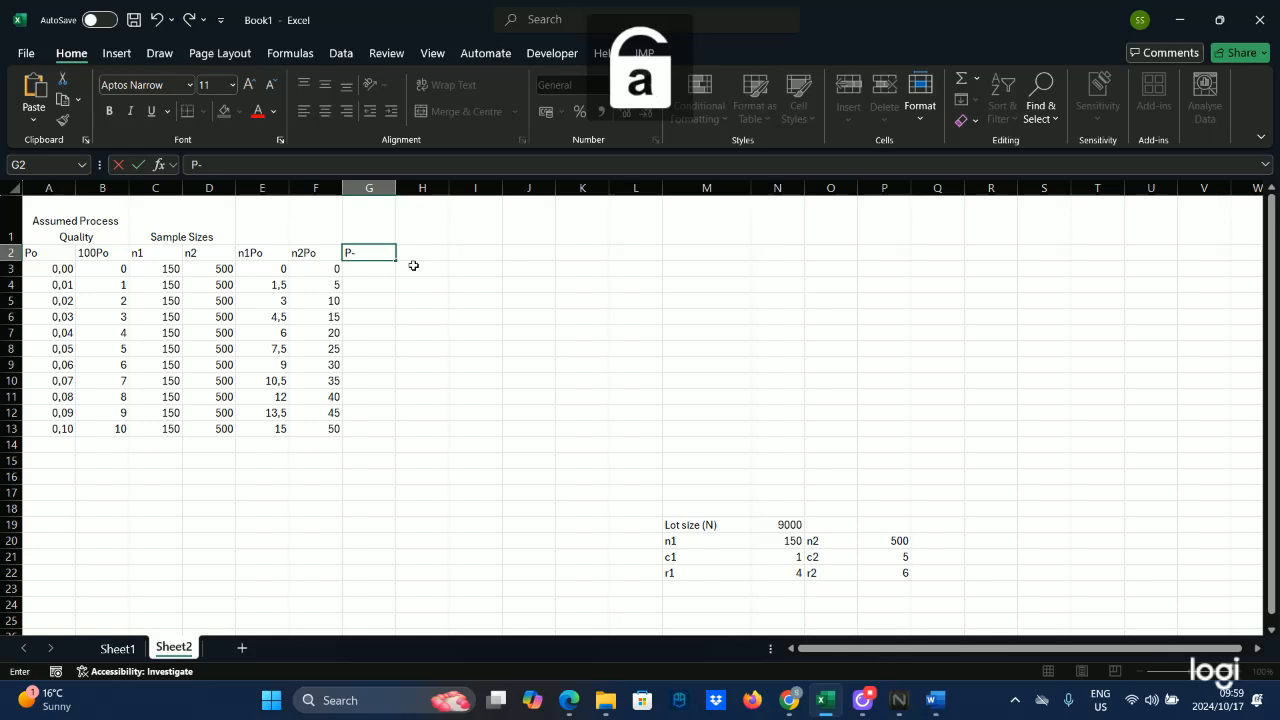
type("-")
key("BackSpace")
type("a")
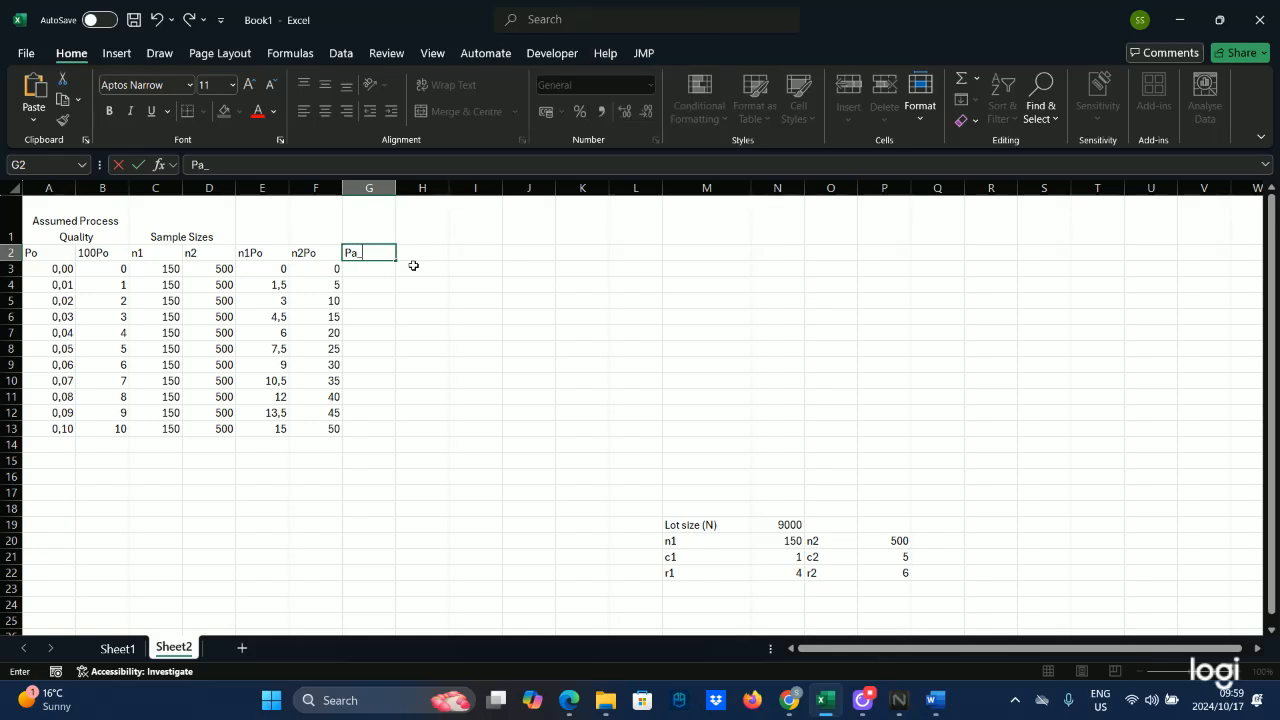
type("_1")
Step: Enter the heading "Probability of acceptance for the double sampling plan" in G1 above the Pa_1 label
left_click(370, 223)
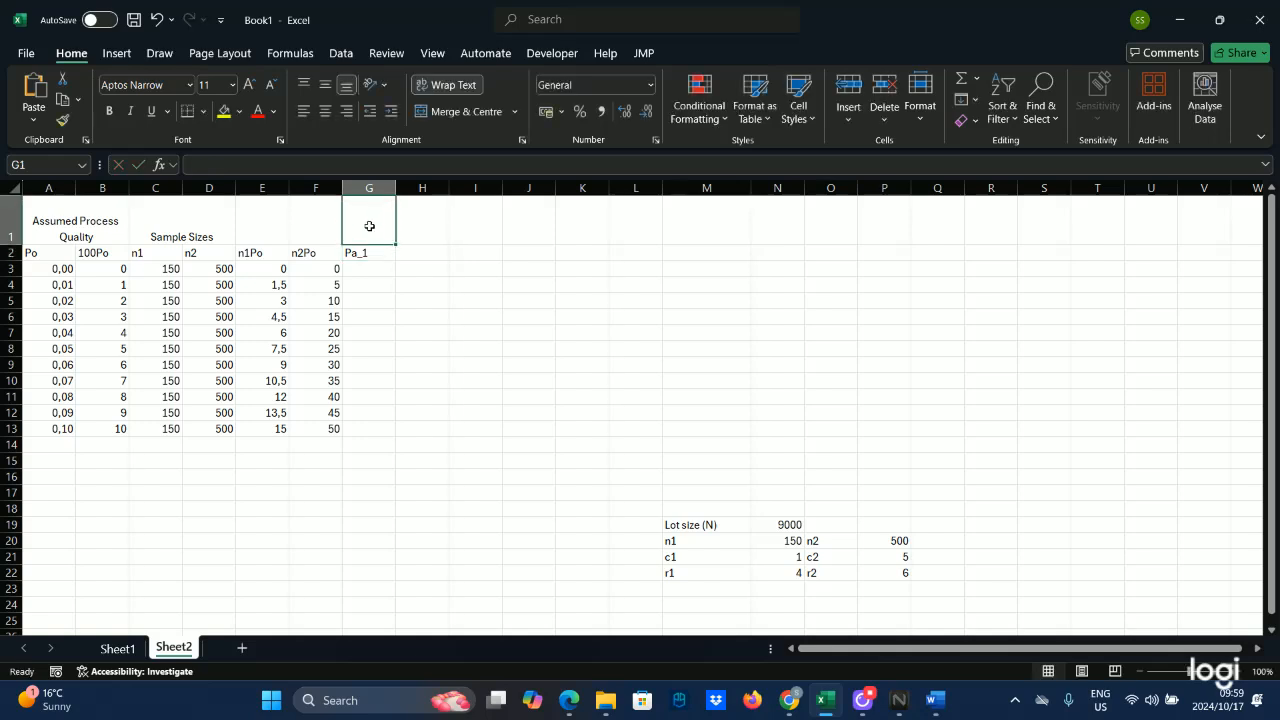
key("Caps_Lock")
type("P")
key("Caps_Lock")
type("ern")
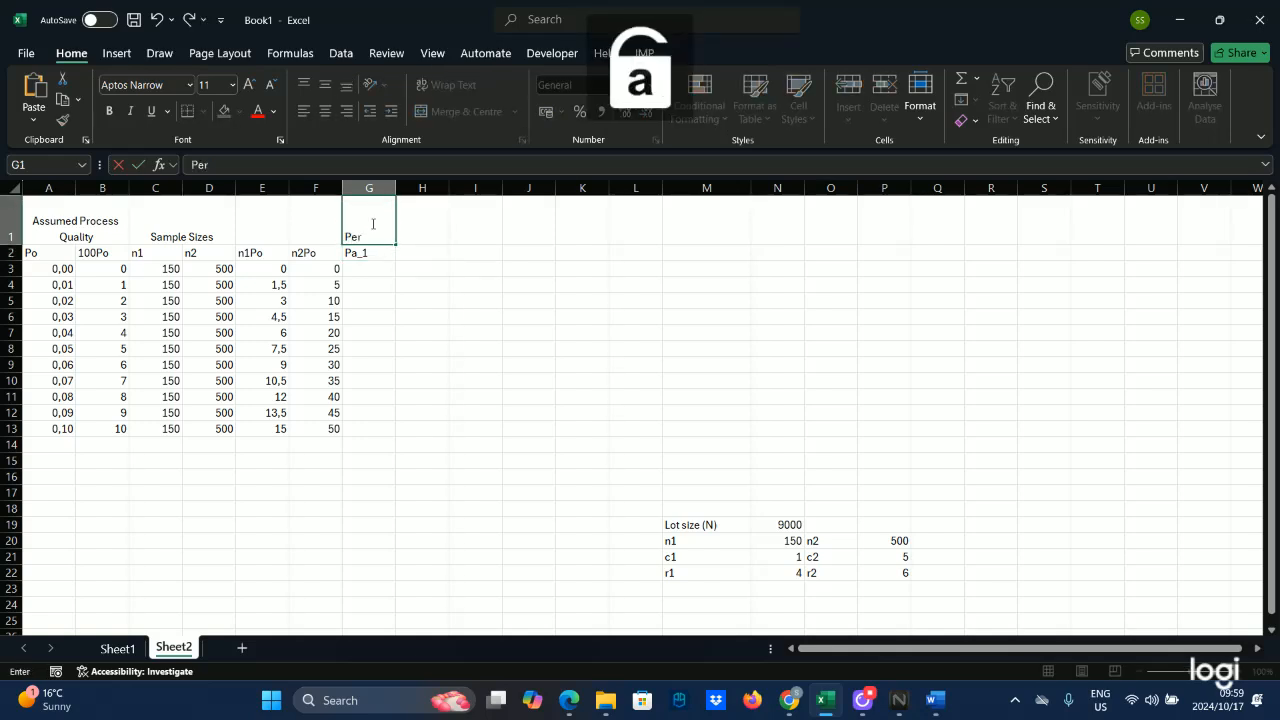
key("BackSpace")
key("BackSpace")
key("BackSpace")
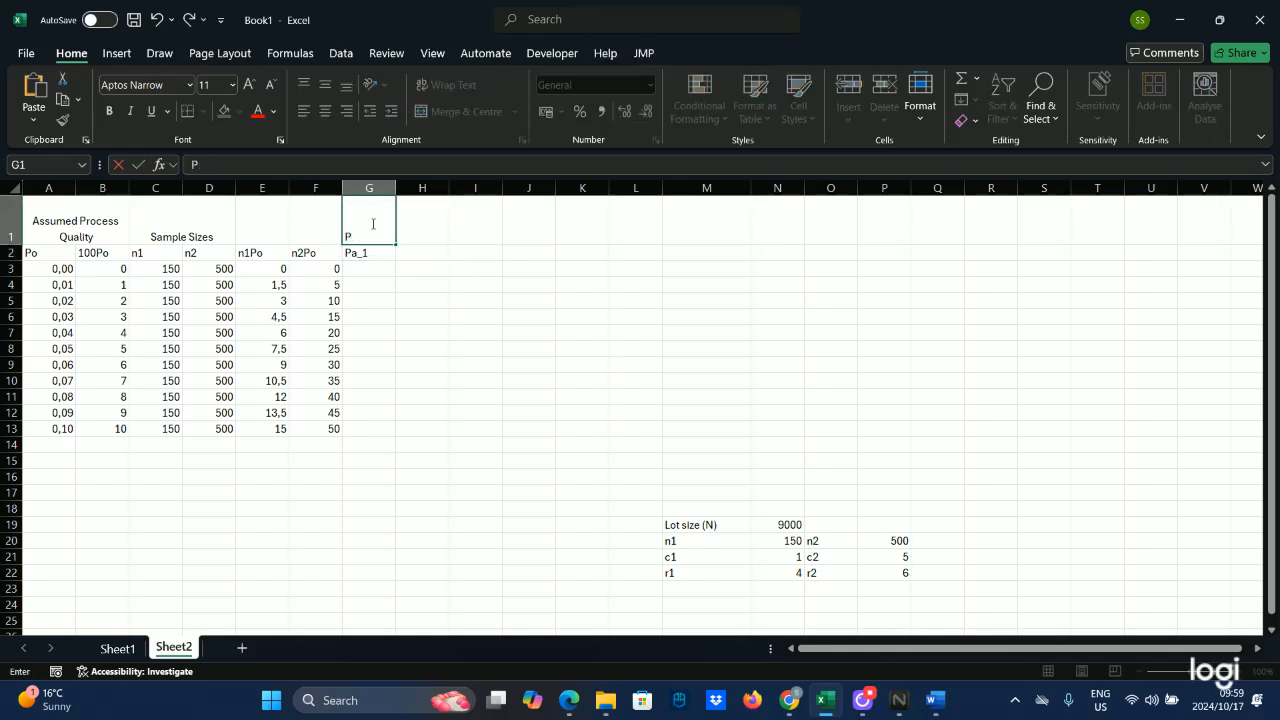
type("robability of a")
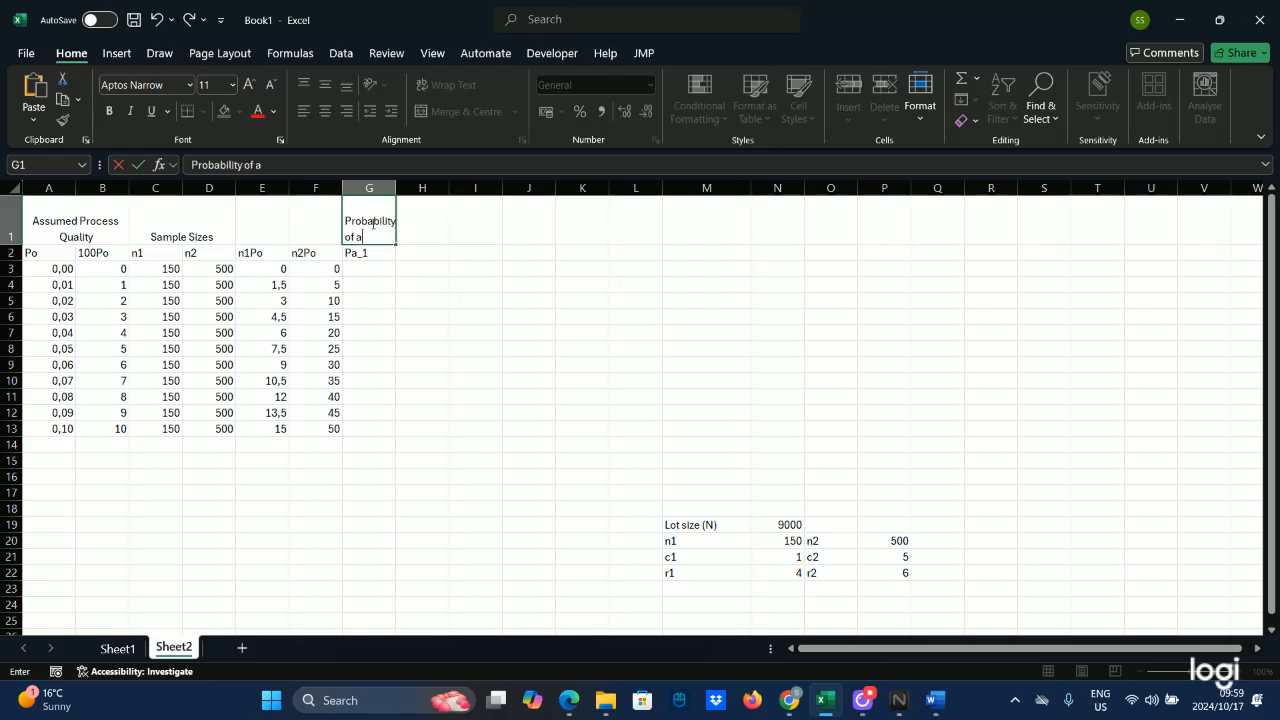
type("cceptance")
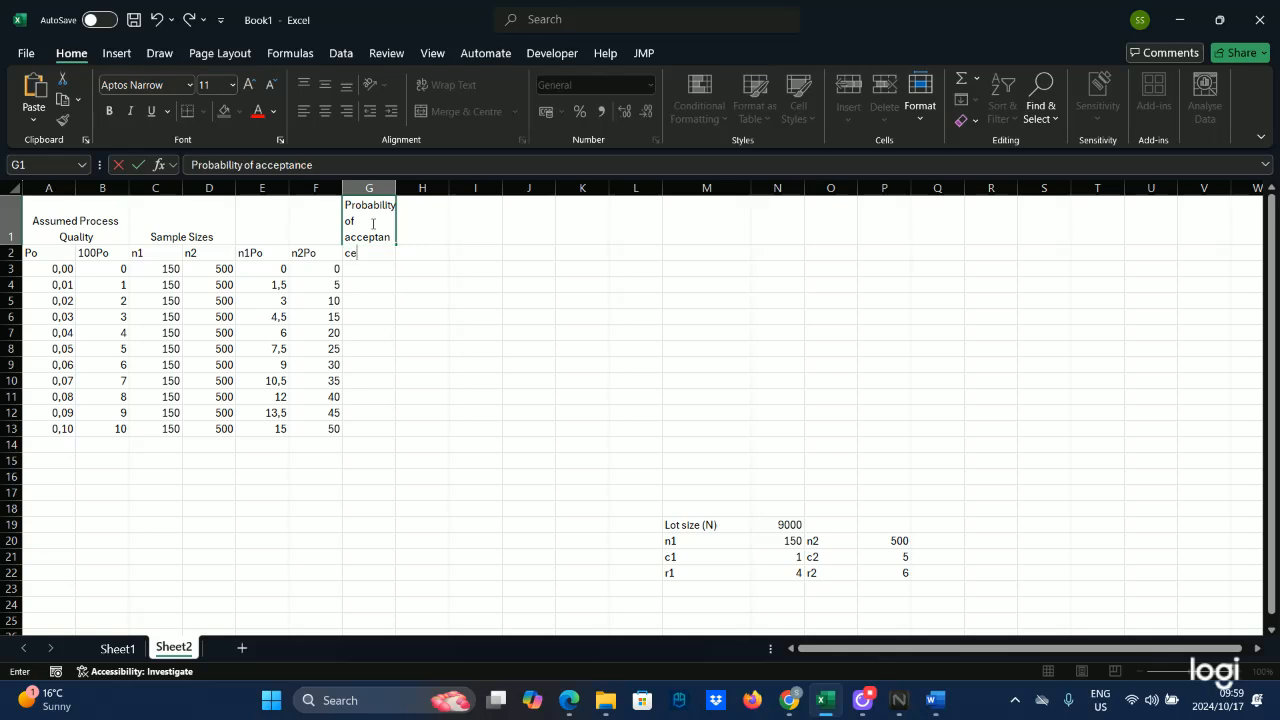
type(" for the double m")
key("BackSpace")
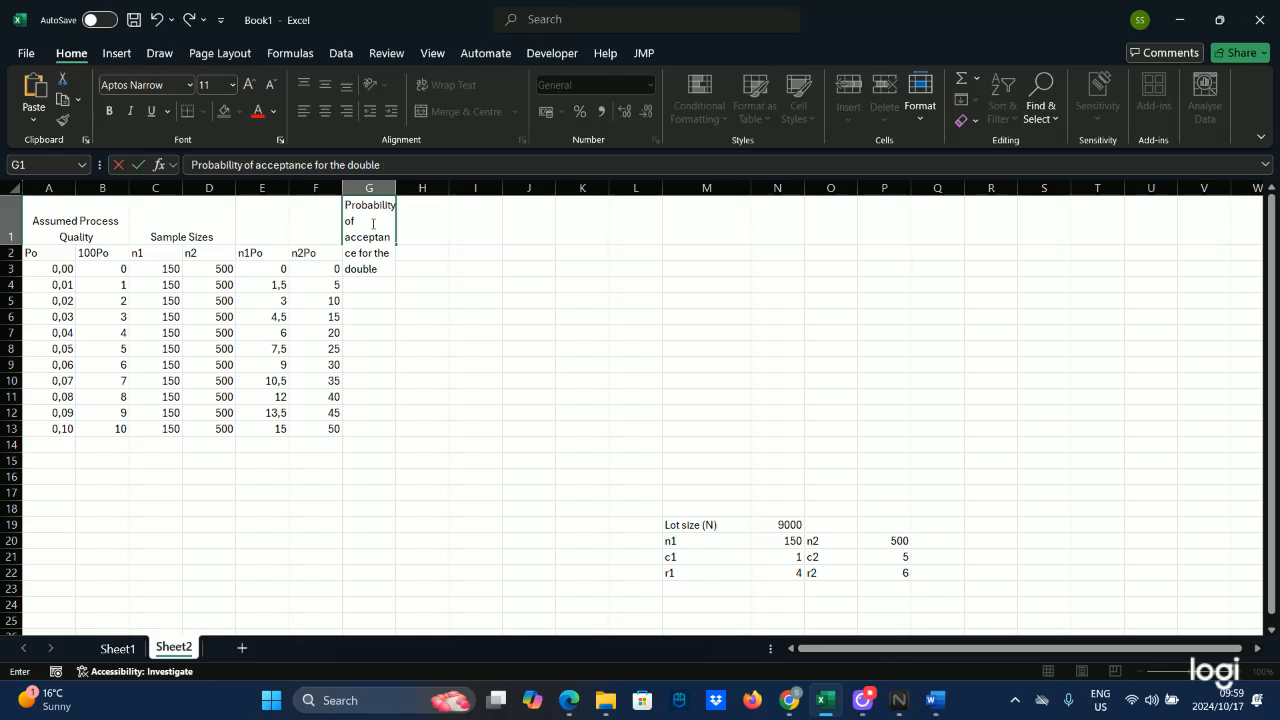
type("sampling plan")
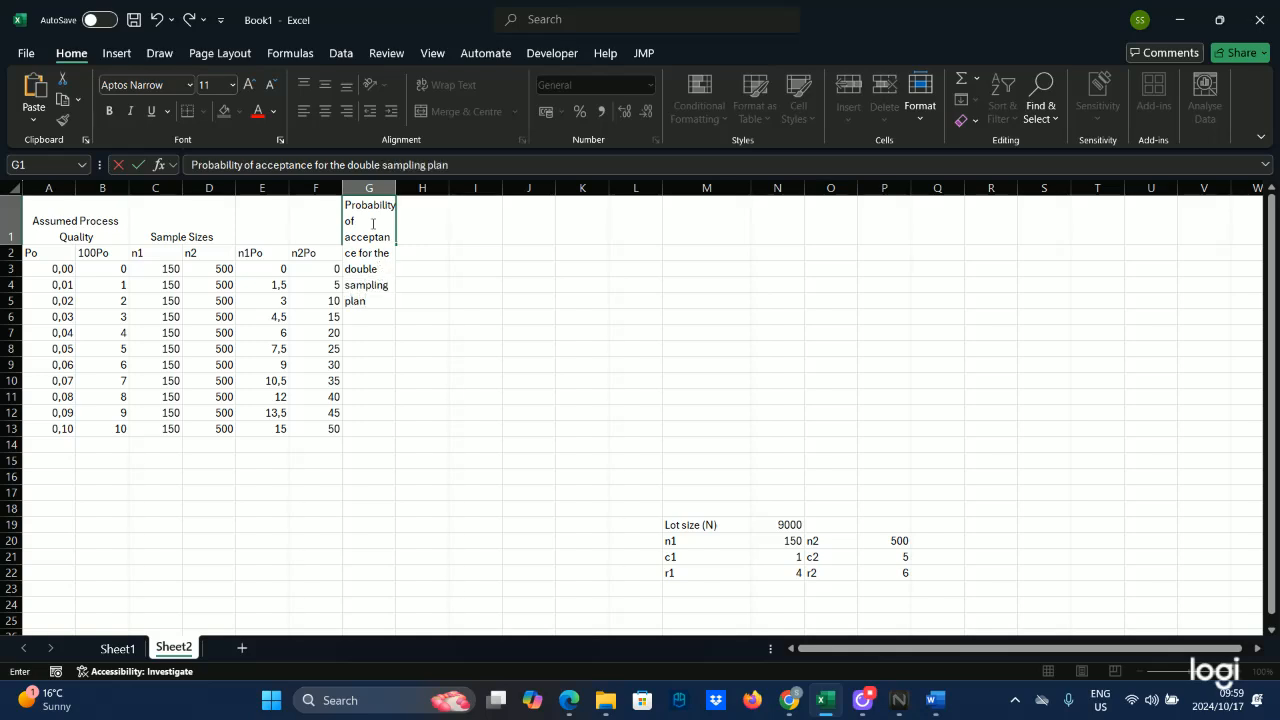
key("Return")
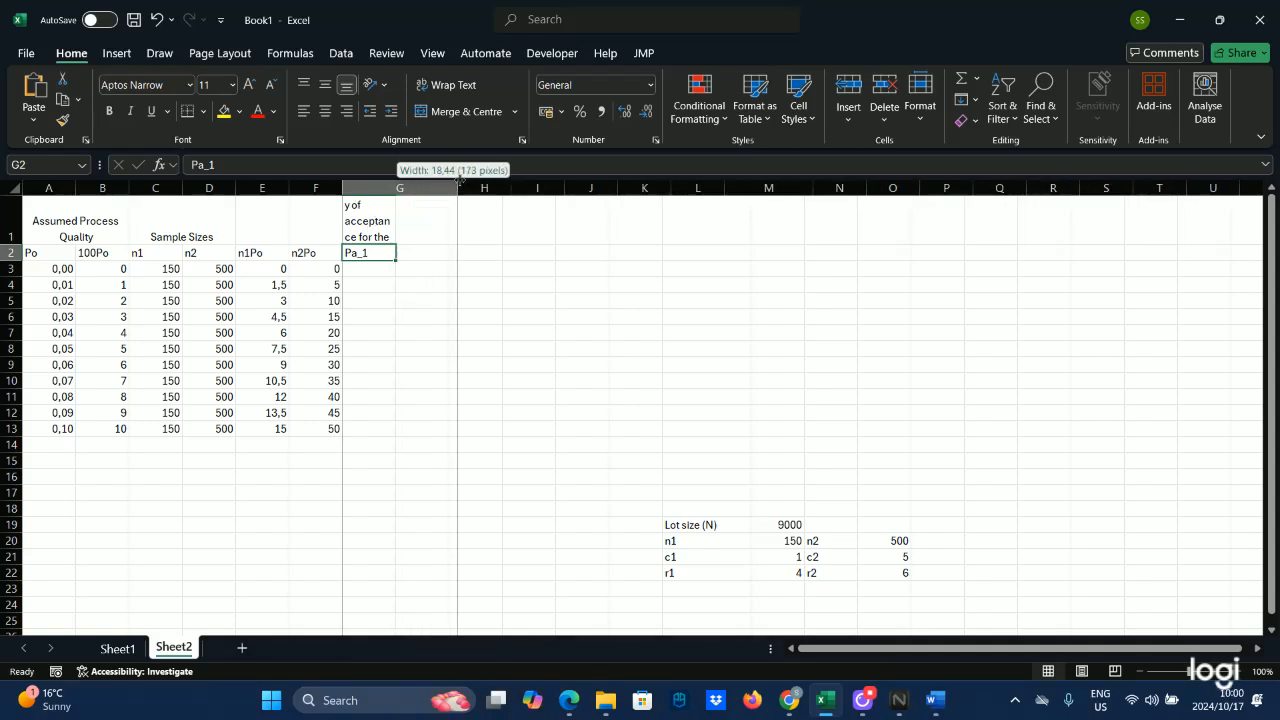
Step: Widen column G to about 18.5 so its heading fits, and widen column H as well
double_click(404, 187)
left_click(441, 337)
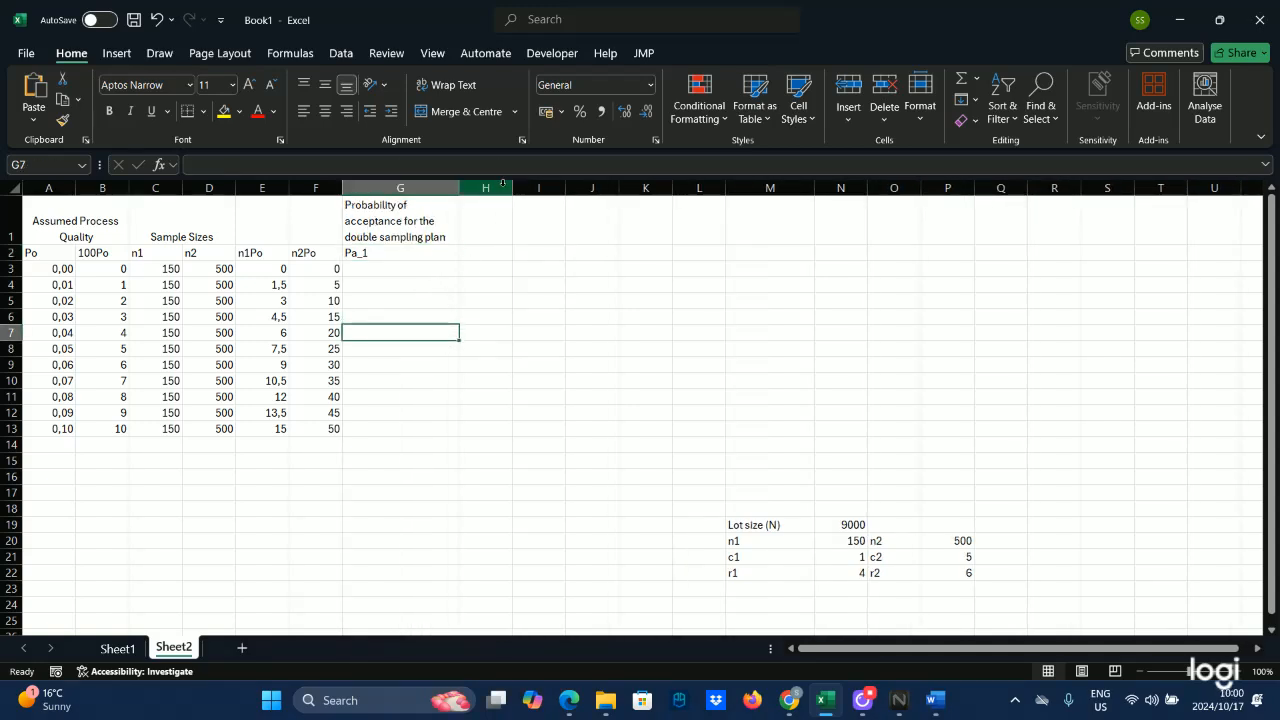
left_click_drag(512, 187, 551, 195)
Step: Enter the partial heading "Percentage of acceptance for the" in H1
left_click(505, 207)
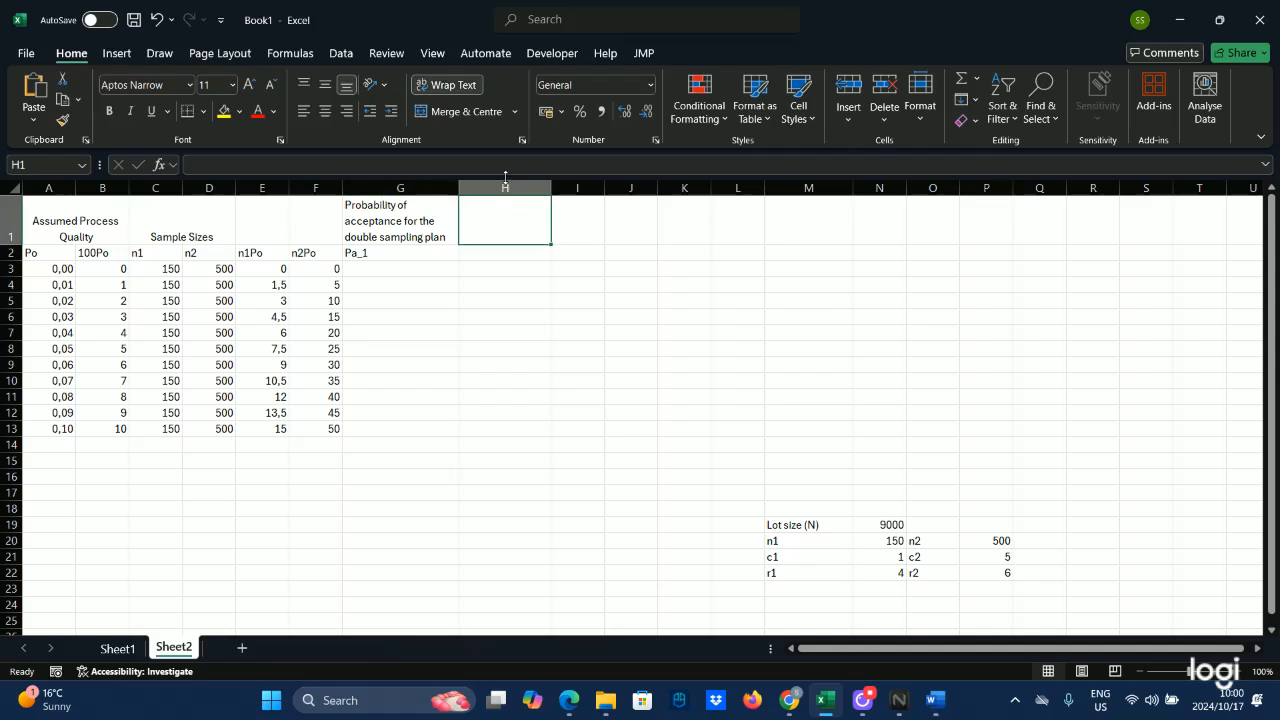
type("P")
key("Caps_Lock")
type("er")
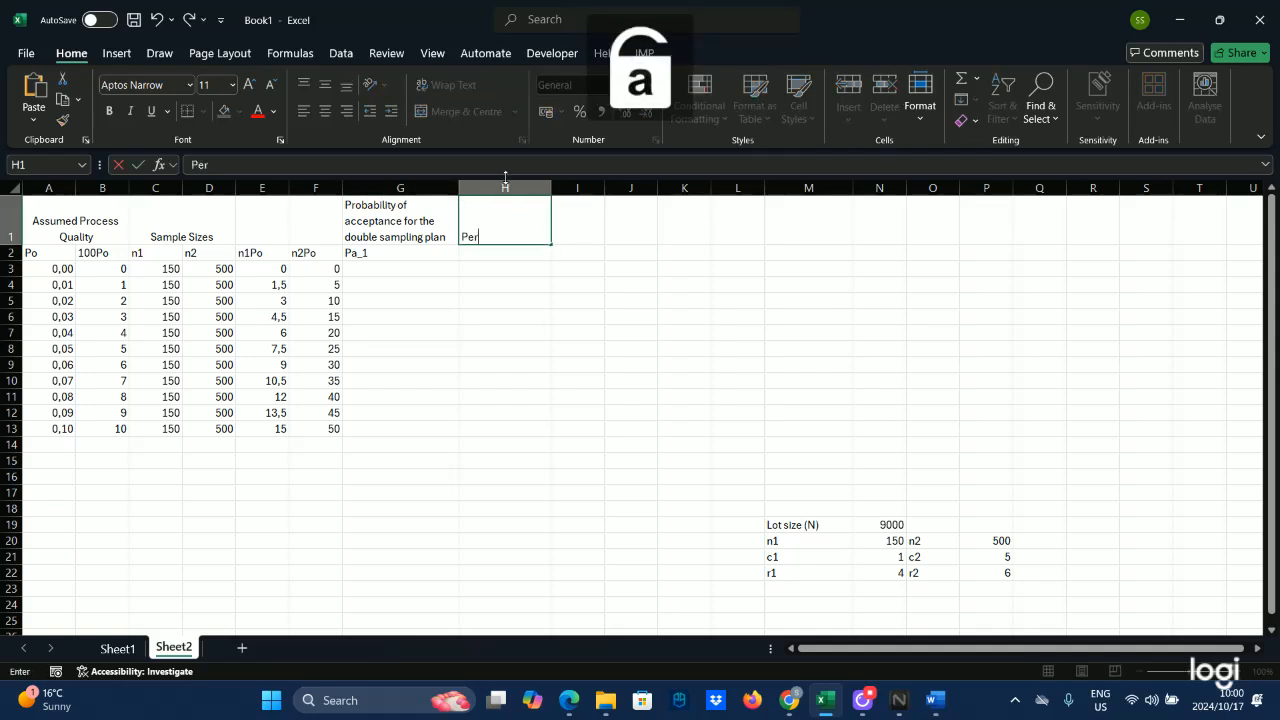
type("centage")
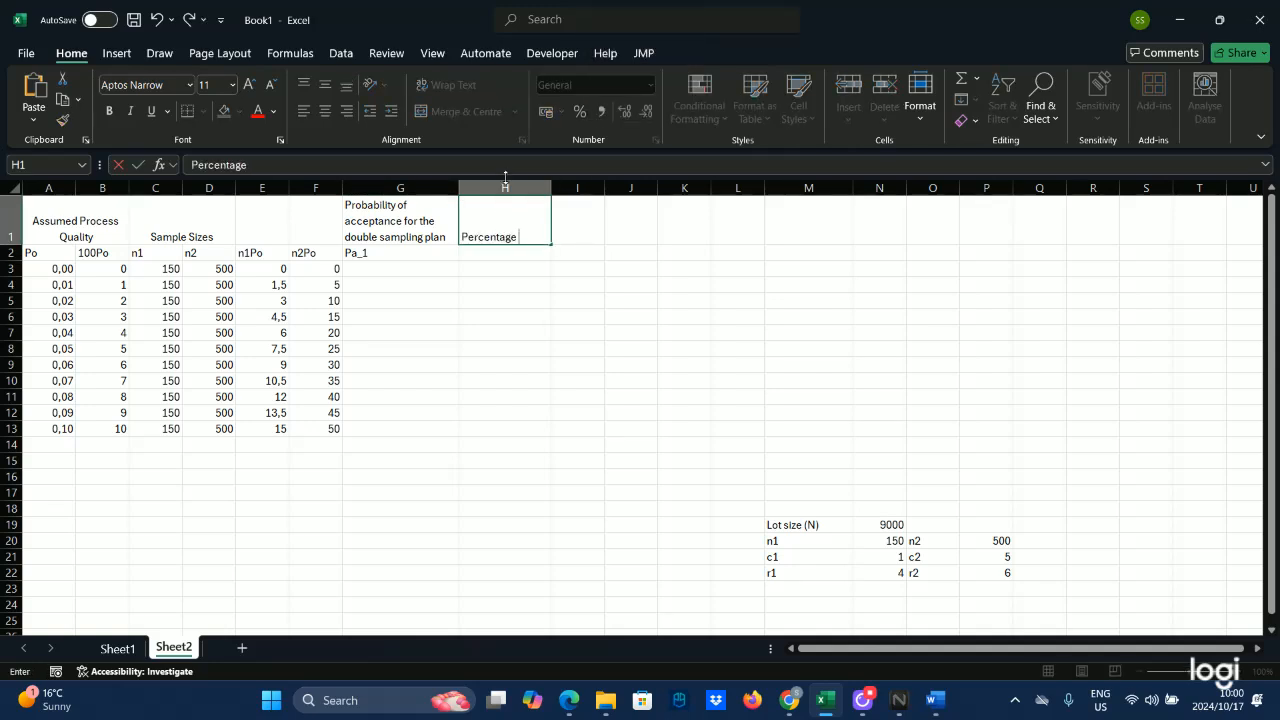
type(" of accept")
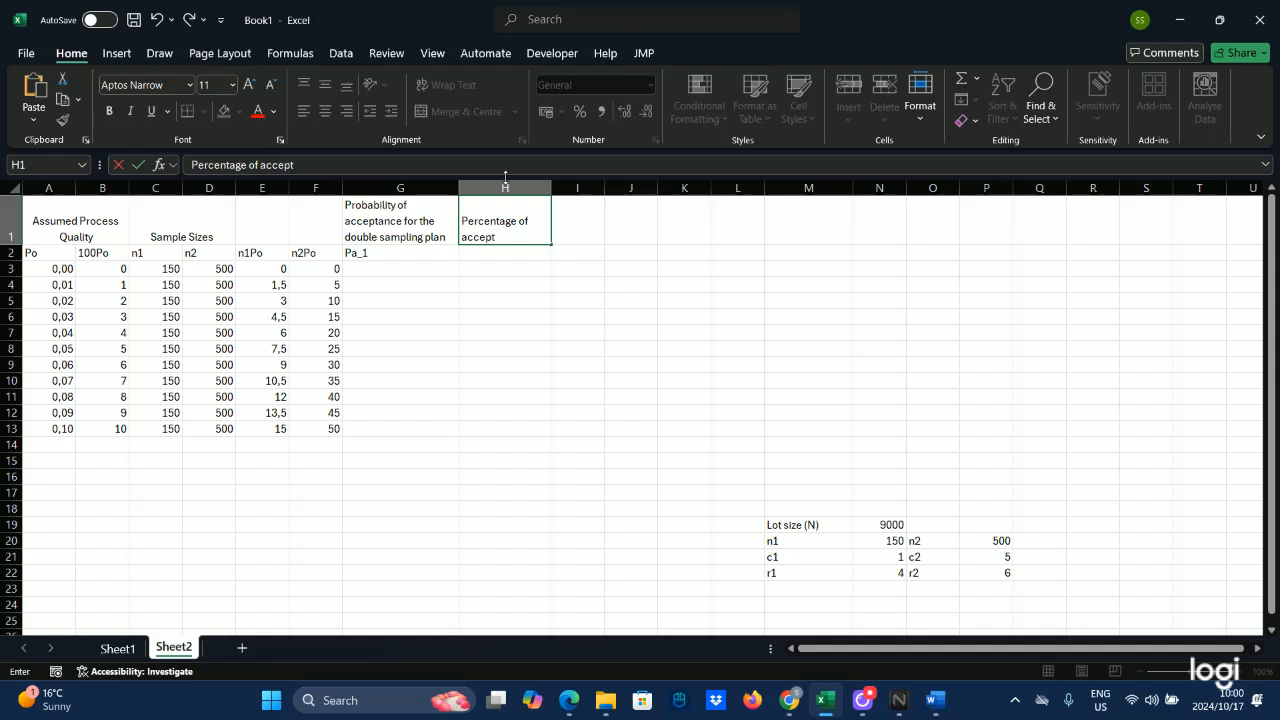
type("ance for the")
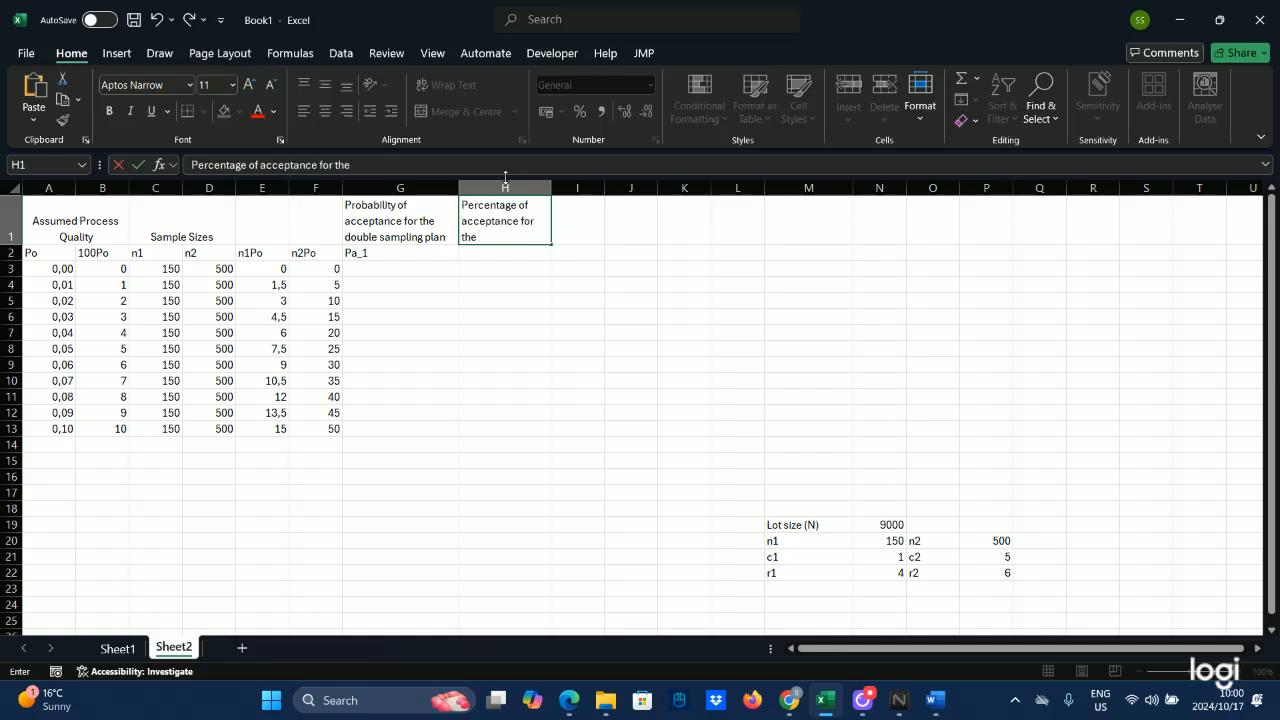
Step: Replace "double" with "single" in the G1 heading so it reads "Probability of acceptance for the single sampling plan"
double_click(396, 236)
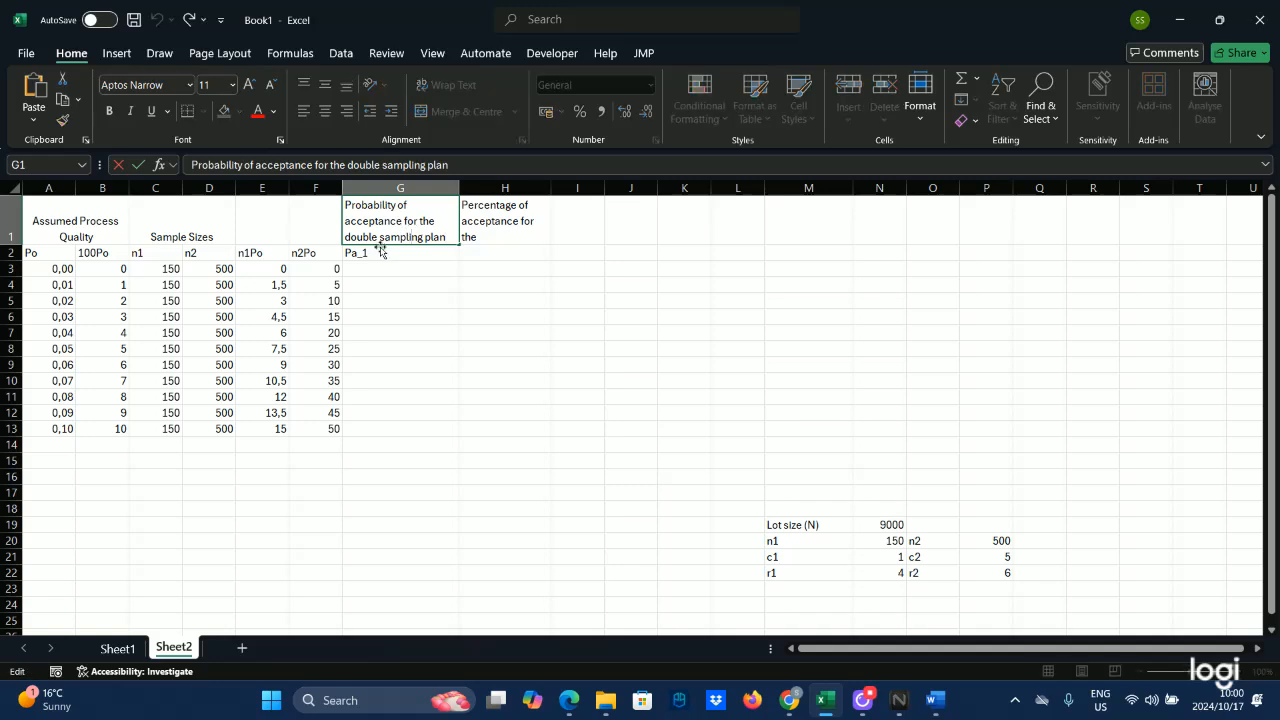
left_click_drag(378, 237, 345, 237)
key("BackSpace")
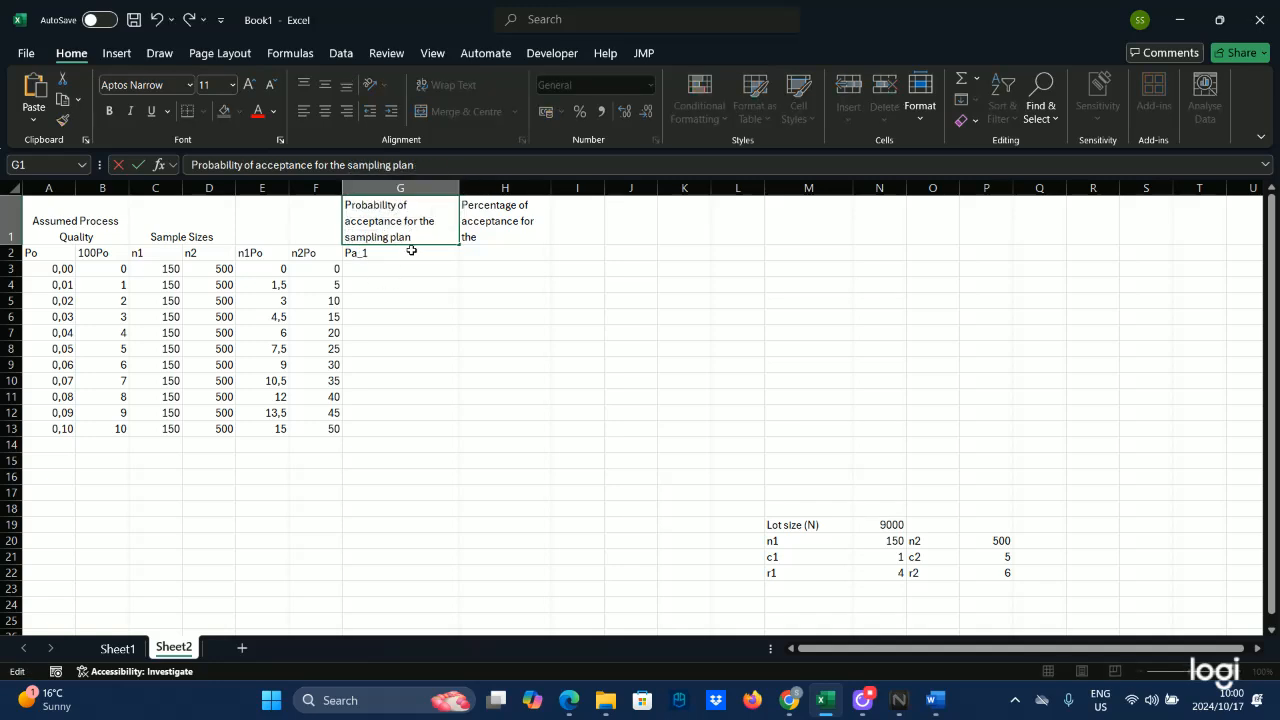
type("single")
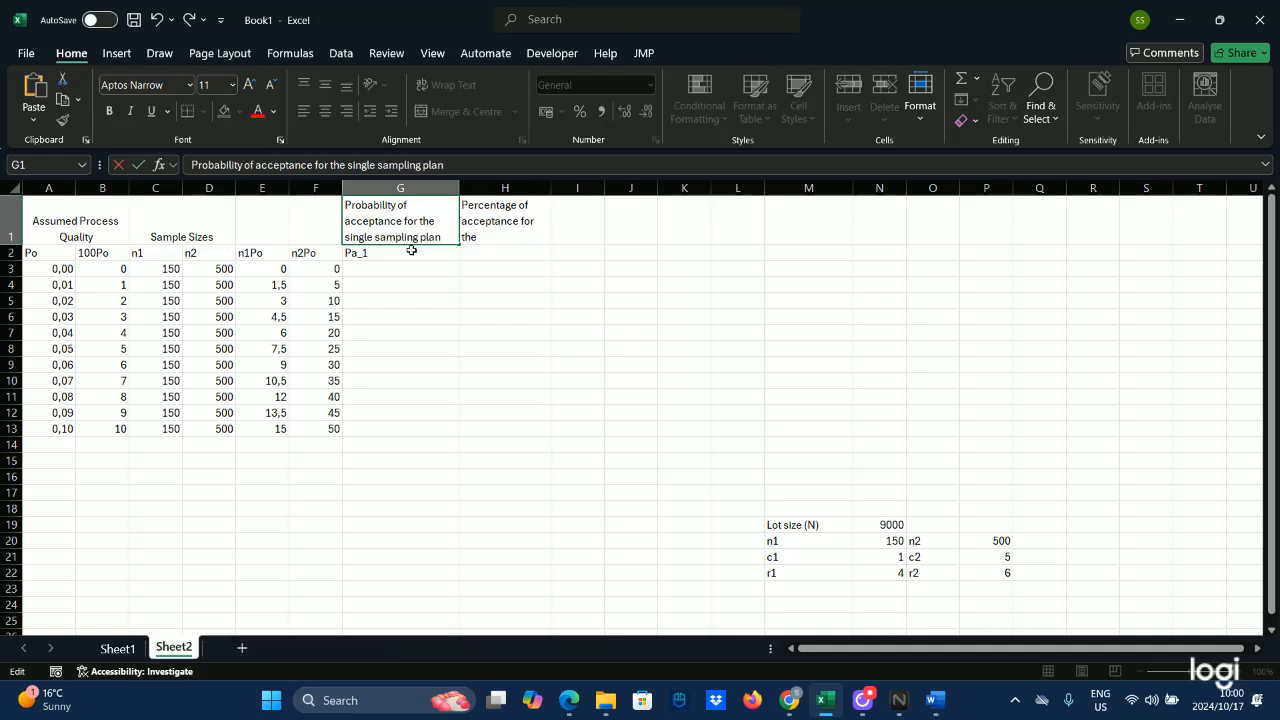
Step: Complete the H1 heading as "Percentage of acceptance for the single sampling plan"
left_click(494, 234)
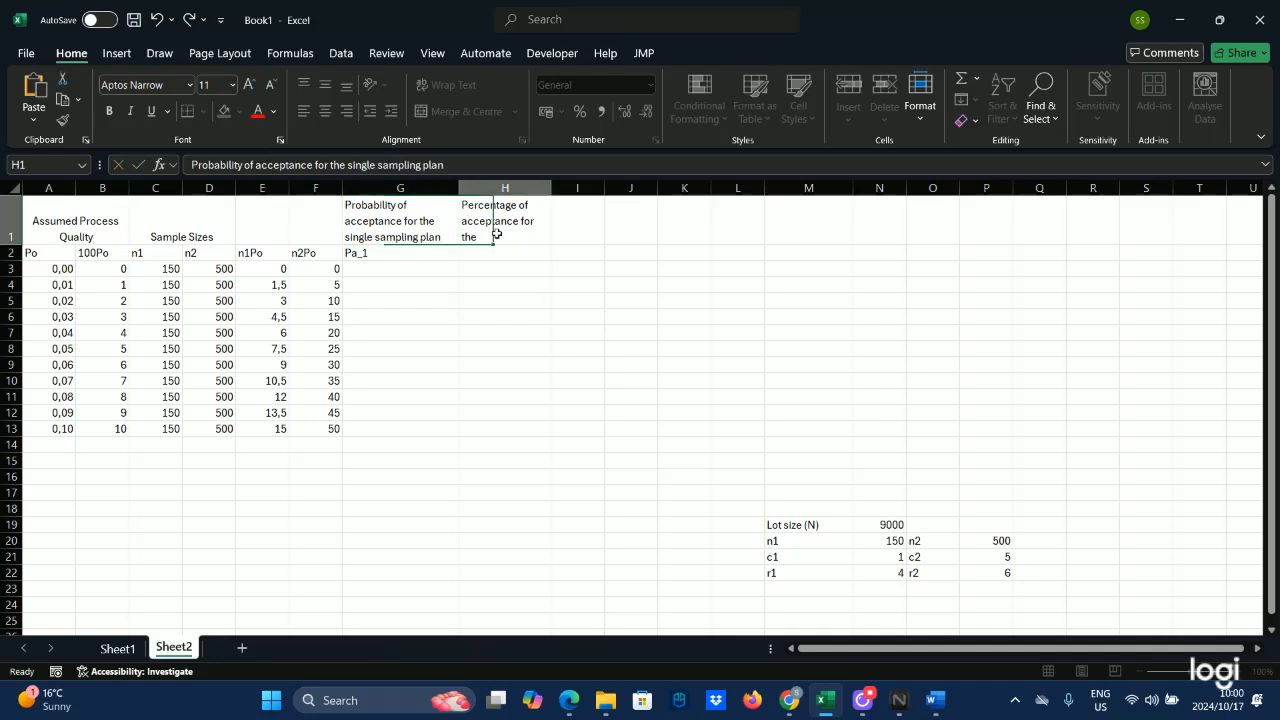
double_click(502, 224)
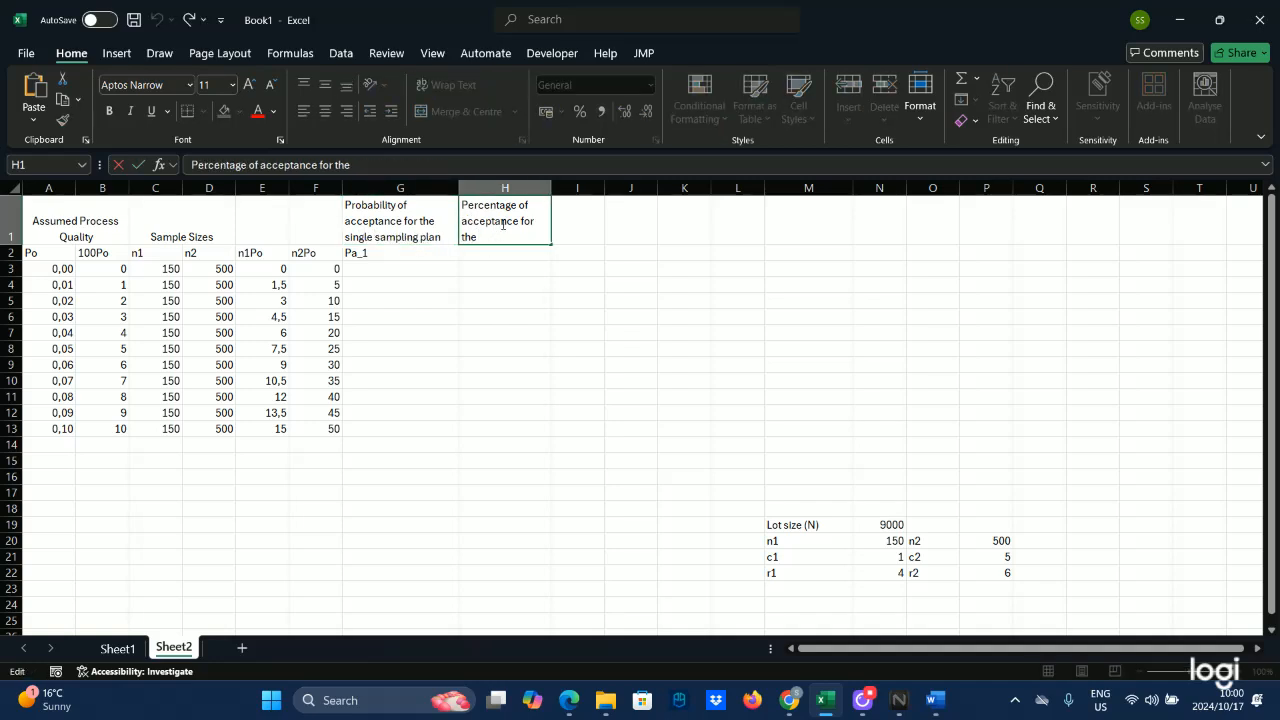
type("single sampling plan")
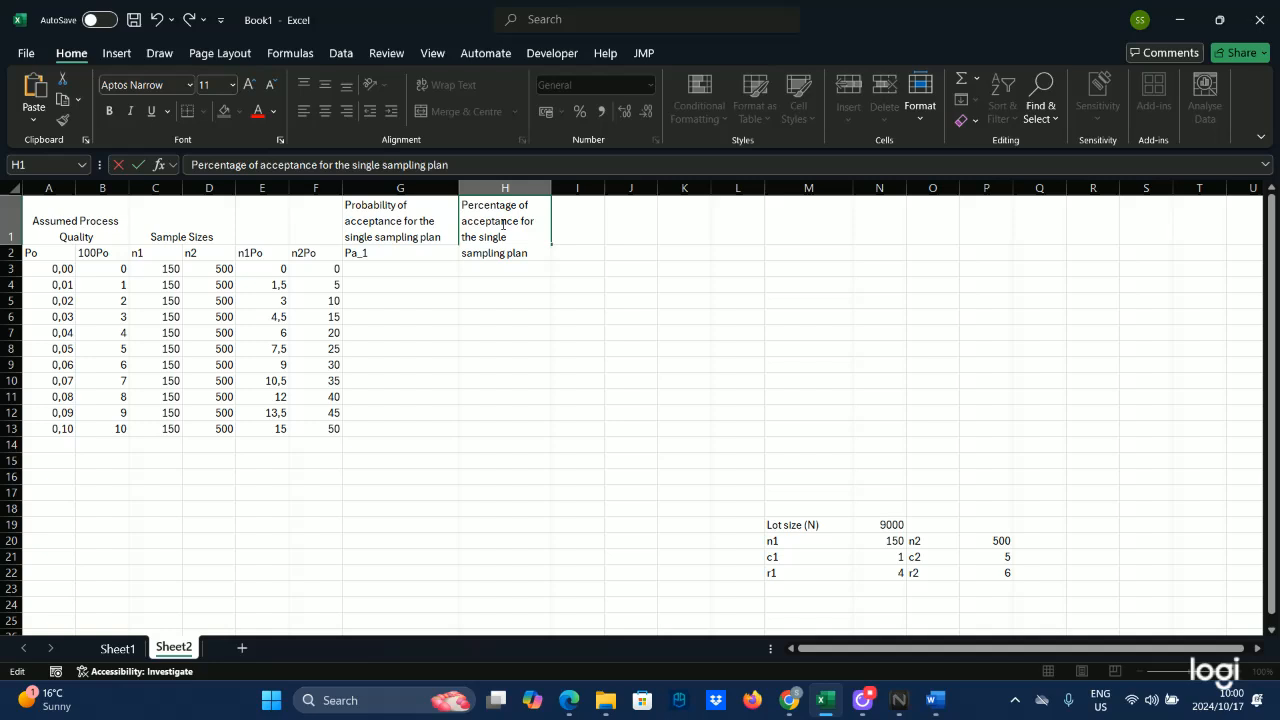
key("Return")
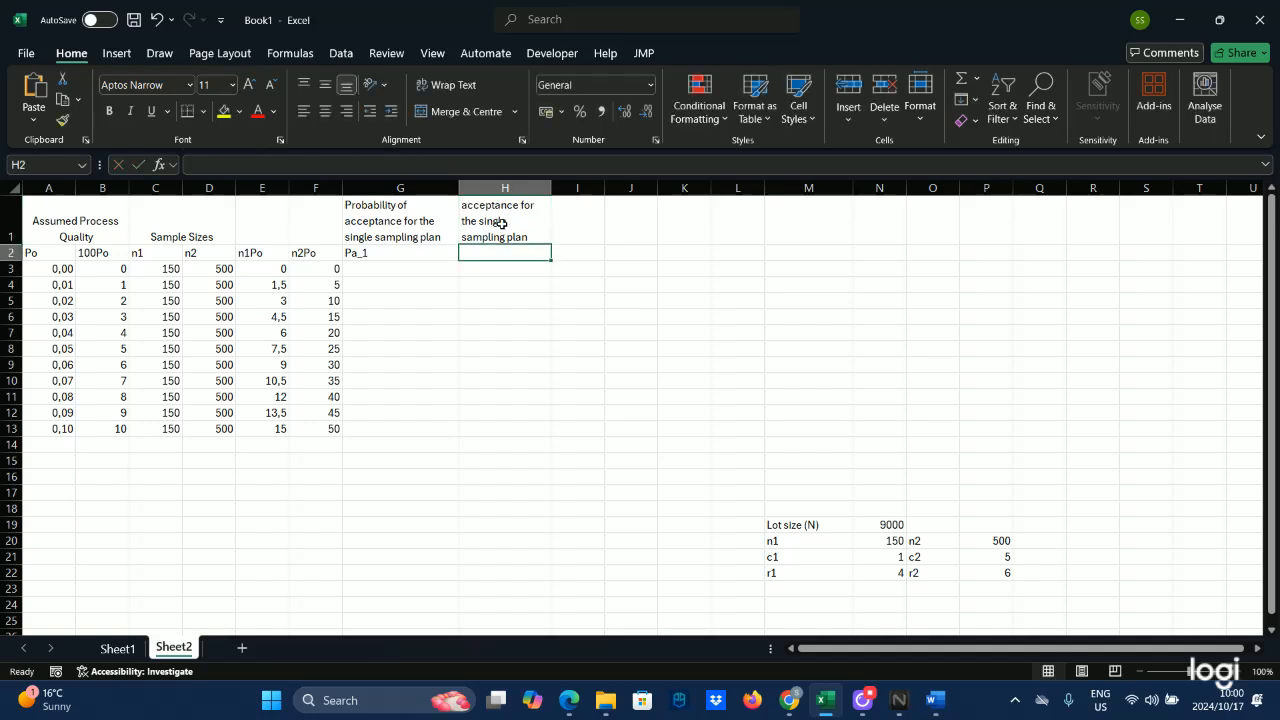
Step: Begin a POISSON.DIST formula in G3 with the c1 value as the absolute reference $N$21 for x
left_click(384, 269)
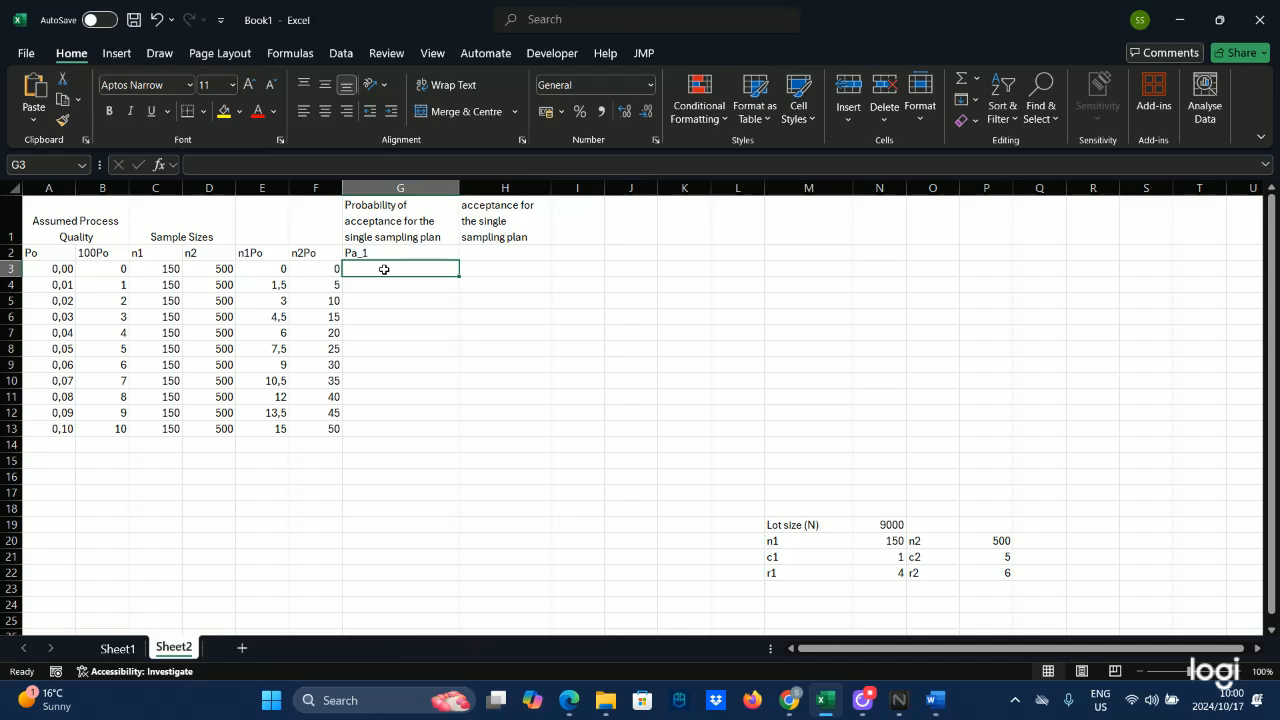
type("=")
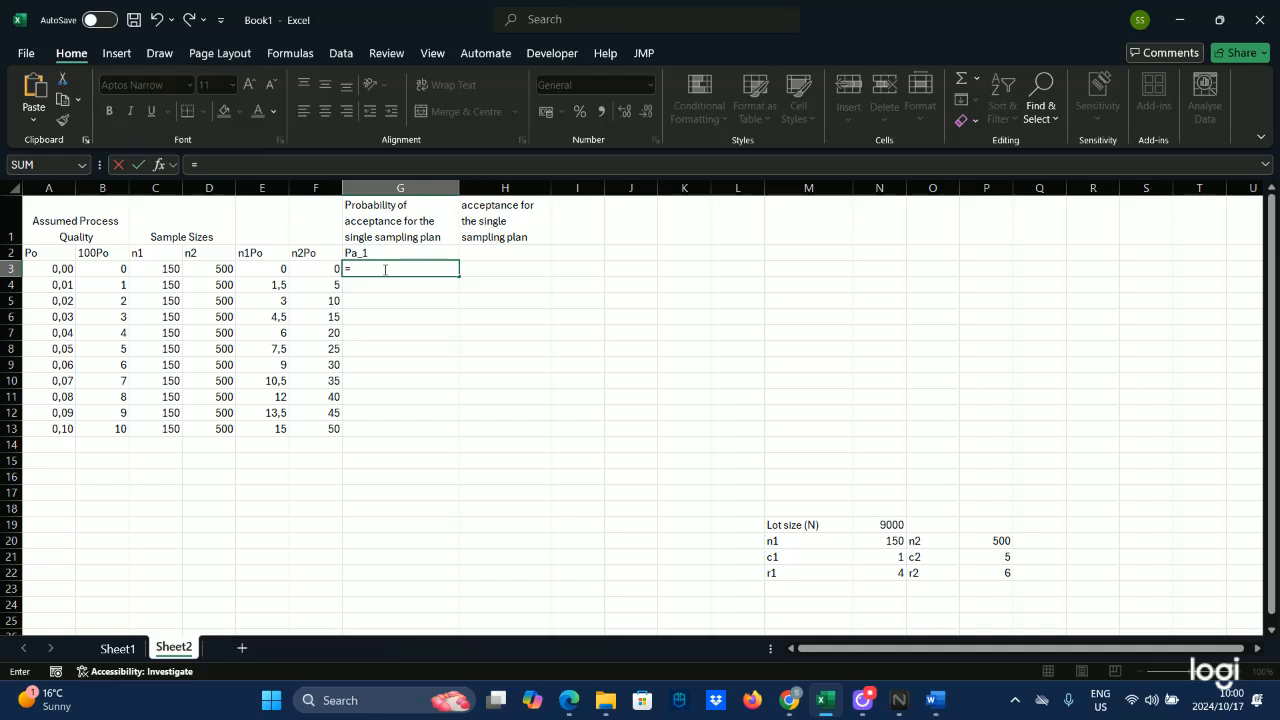
type("poi")
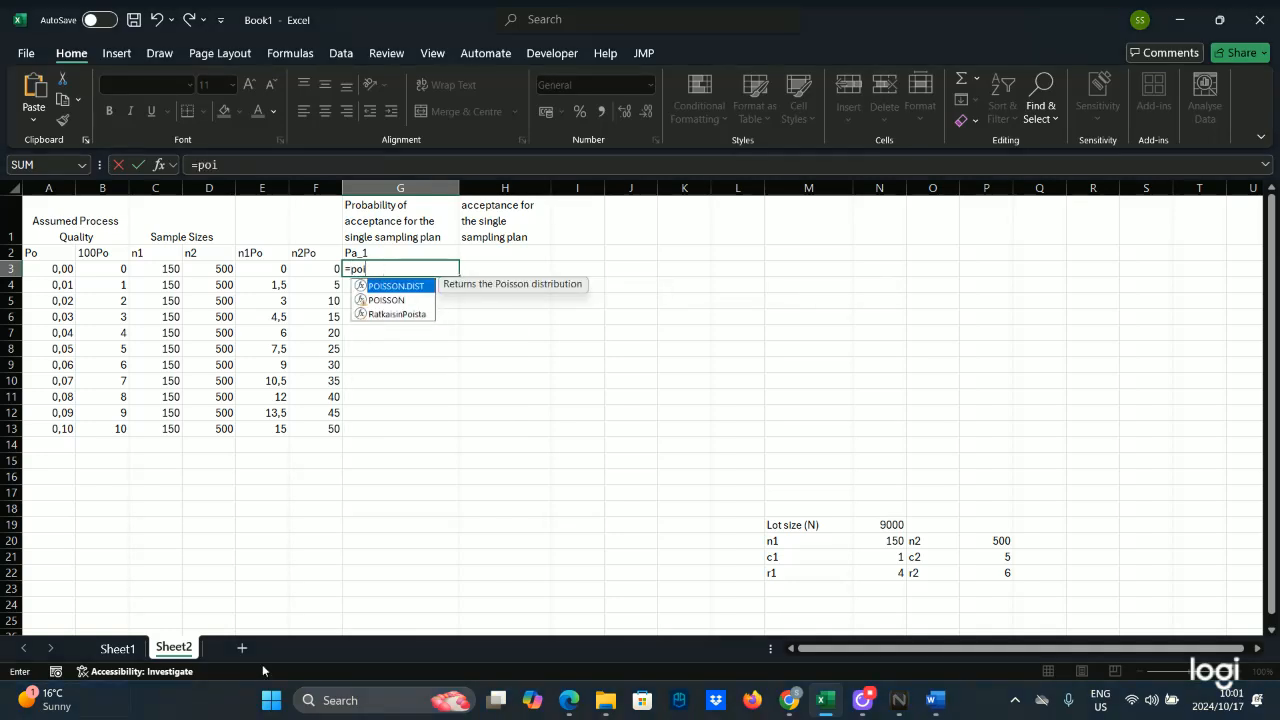
double_click(405, 291)
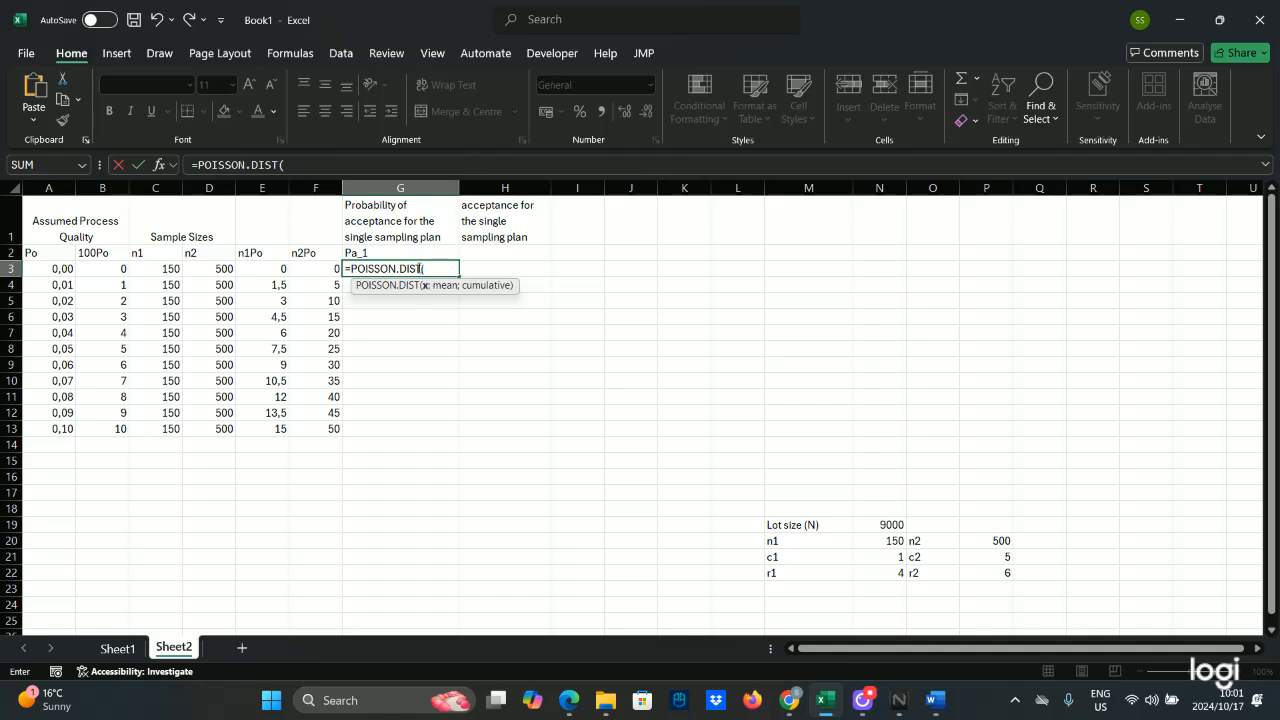
left_click(873, 560)
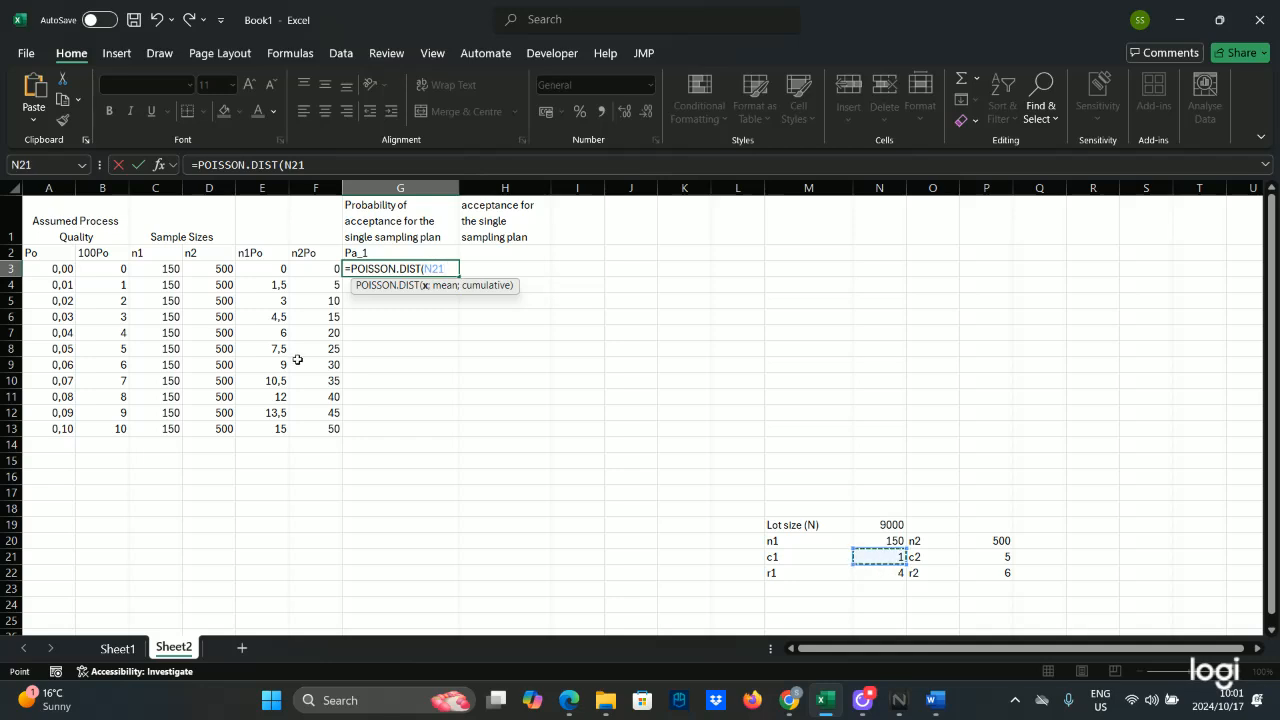
left_click(432, 274)
type("$N")
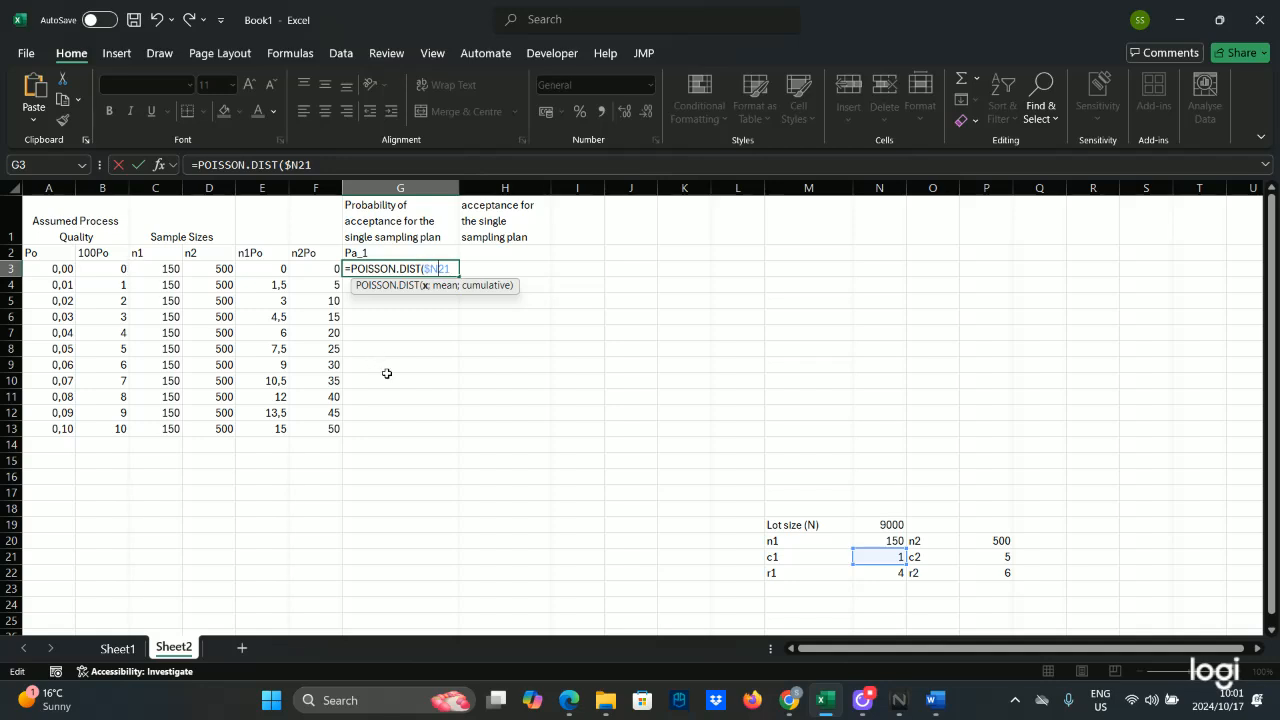
type("$")
key("Right")
key("Right")
type(";")
Step: Complete the G3 formula with E3 as the mean and TRUE for cumulative, giving =POISSON.DIST($N$21;E3;TRUE)
left_click(258, 270)
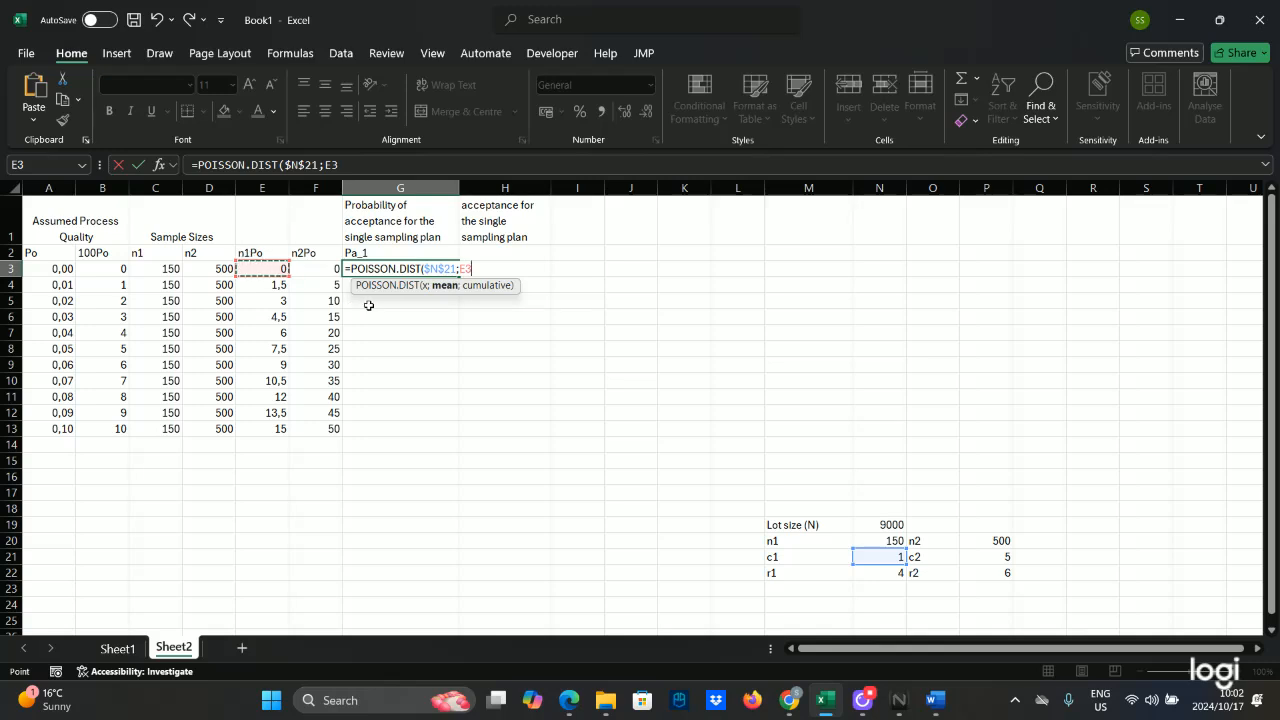
type(";")
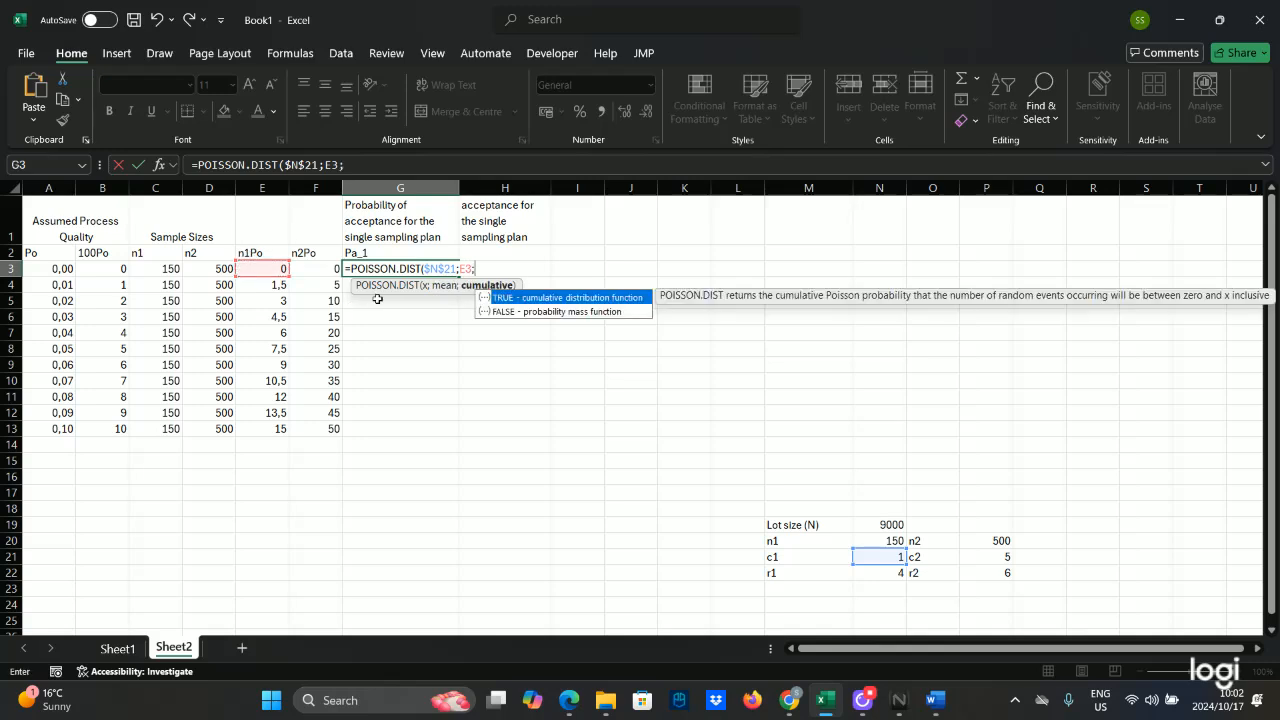
key("Caps_Lock")
type("TRU")
type(")")
key("Return")
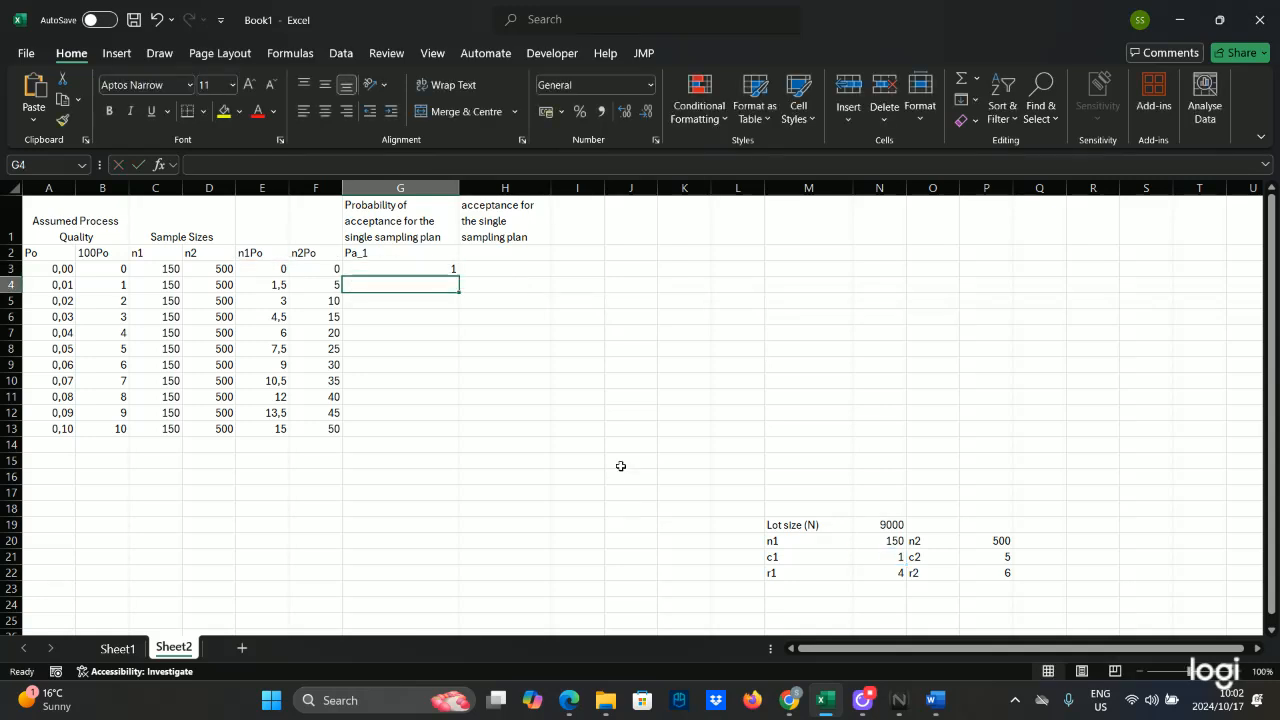
Step: Fill the Pa_1 formula from G3 down through G13
left_click(420, 269)
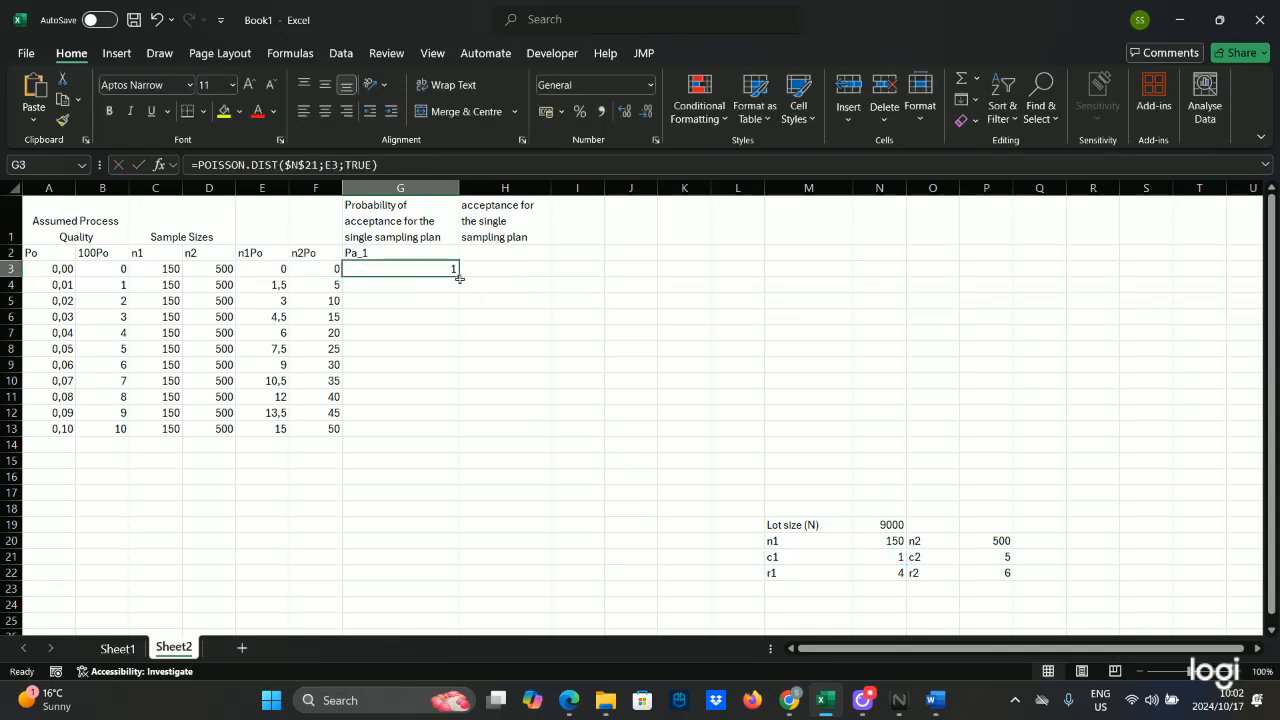
left_click_drag(459, 278, 459, 434)
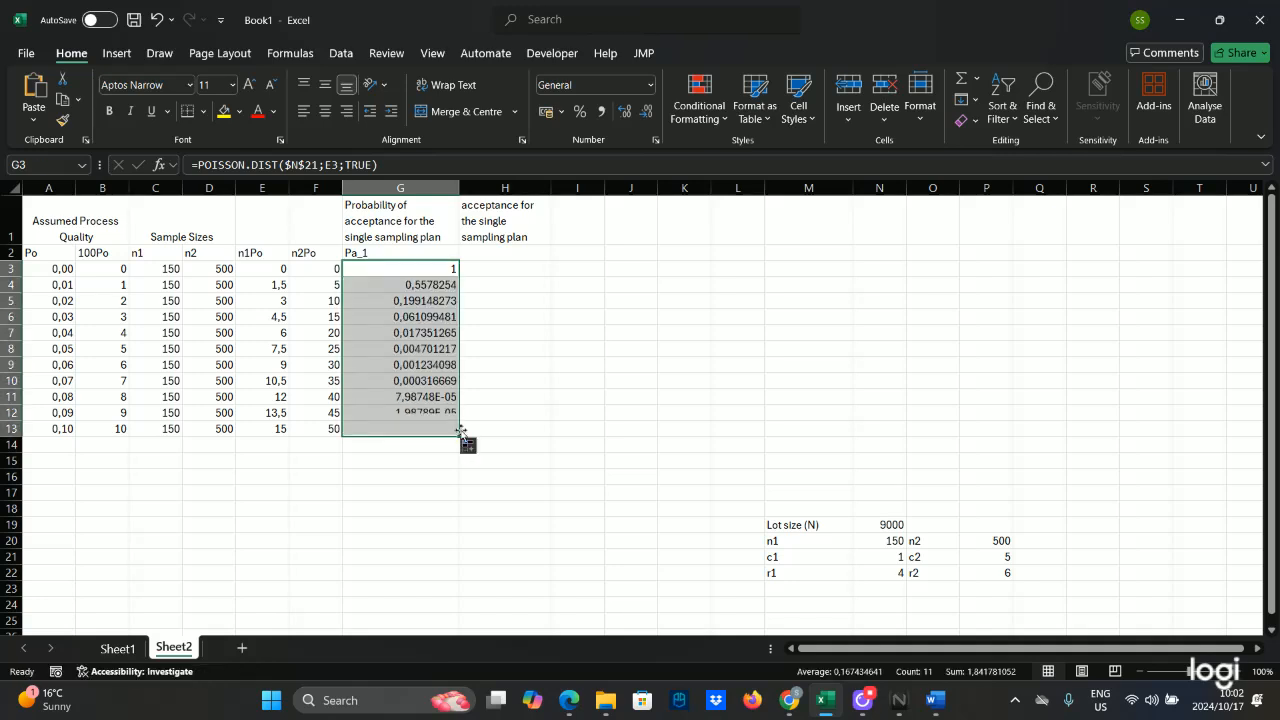
left_click(497, 350)
Step: Enter the column label "100Pa_1" in H2
left_click(497, 251)
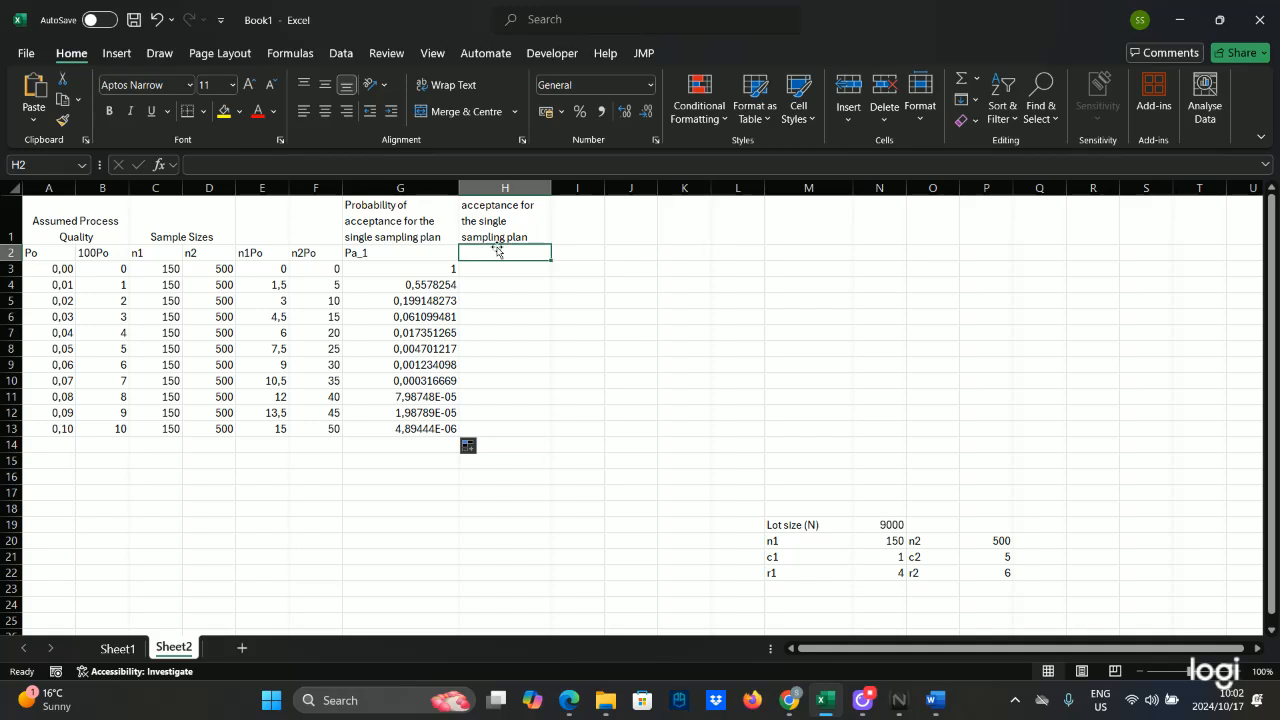
type("100")
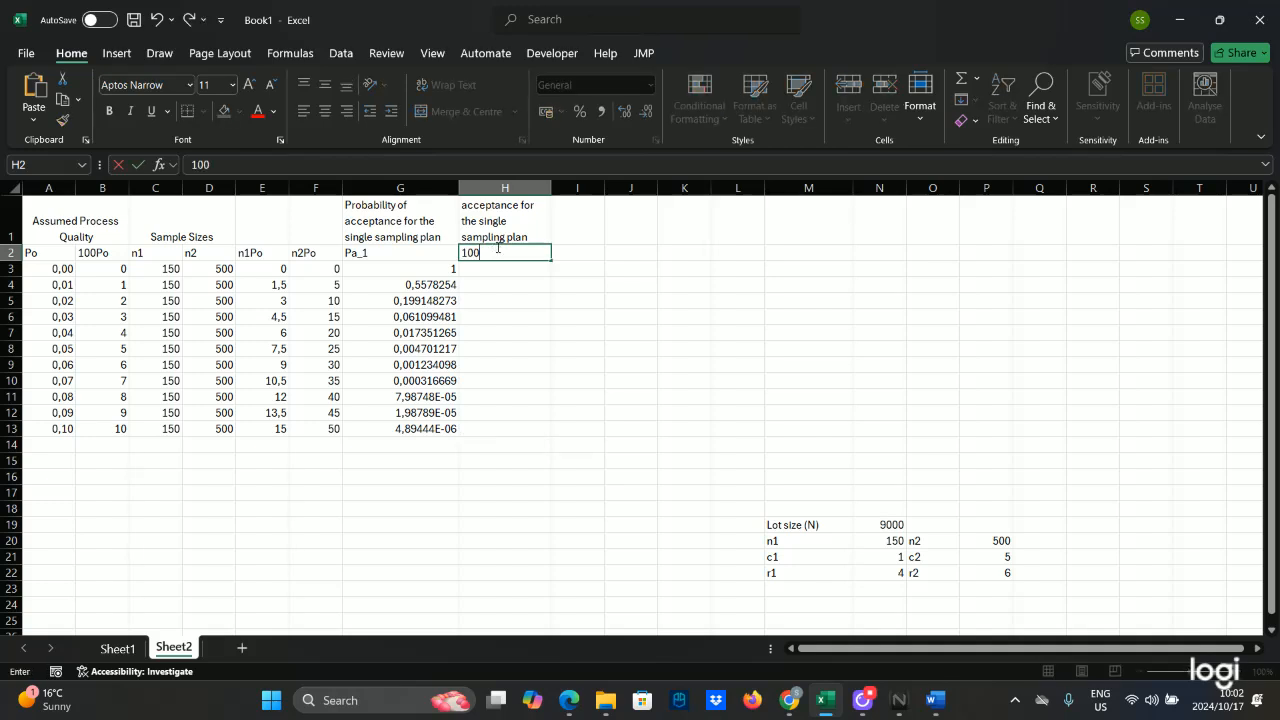
key("Caps_Lock")
type("P")
key("Caps_Lock")
type("a")
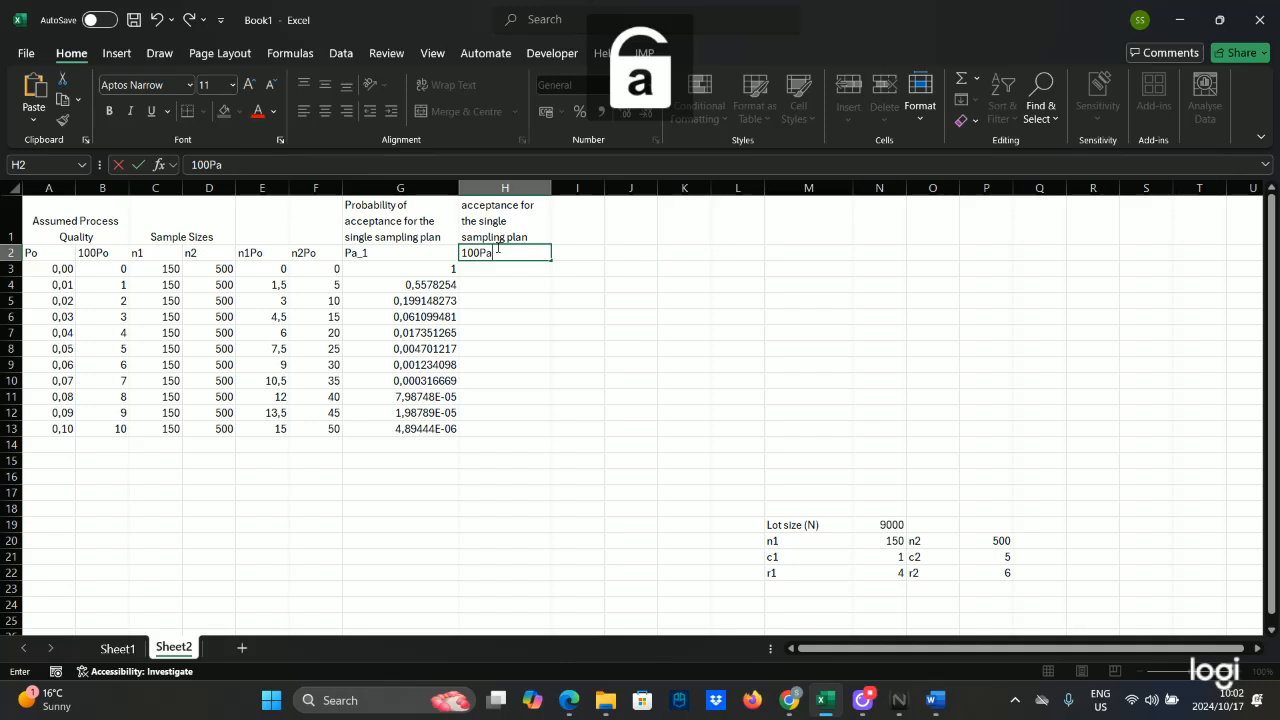
type("_1")
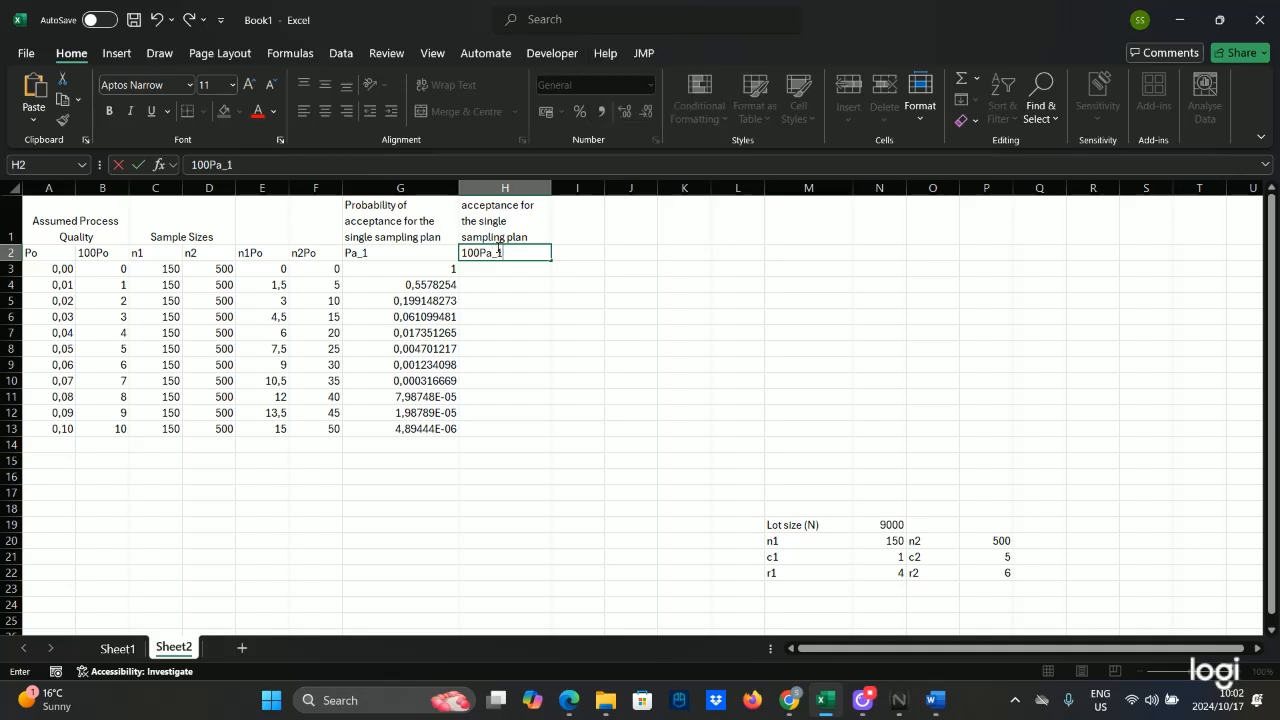
Step: Enter =G3*100 in H3 and fill the formula down through H13
left_click(486, 263)
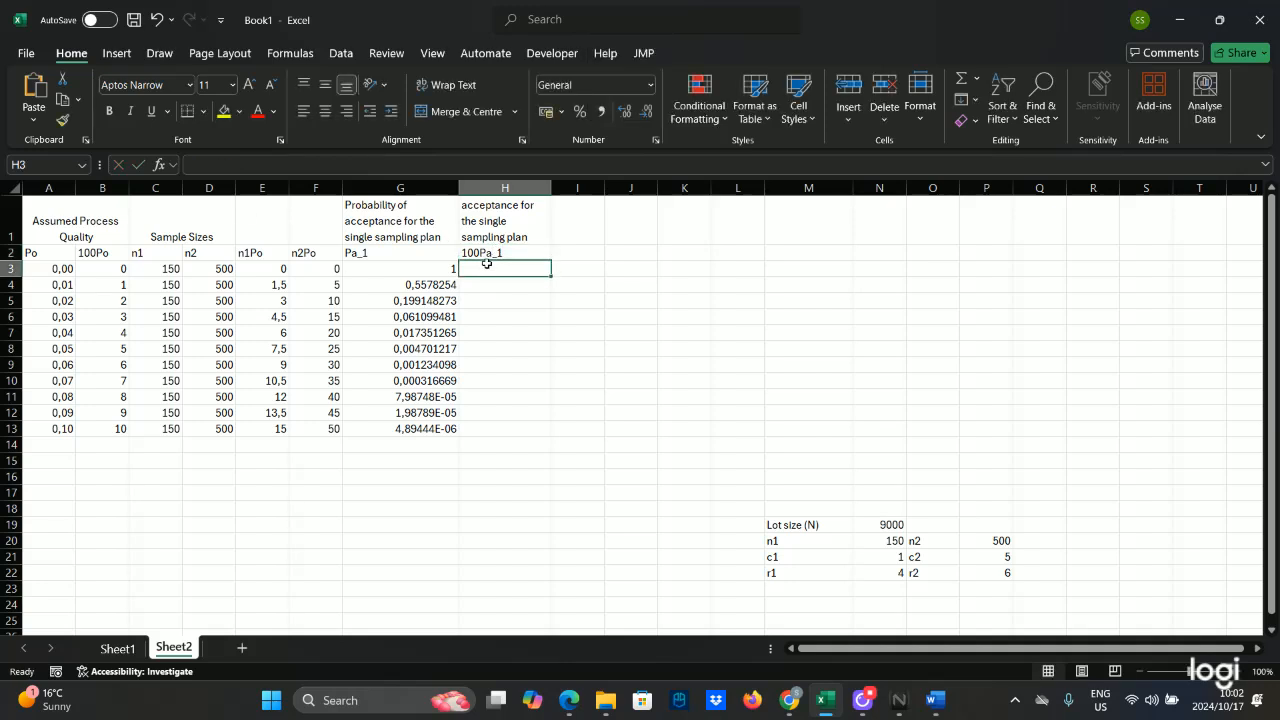
type("=")
left_click(436, 269)
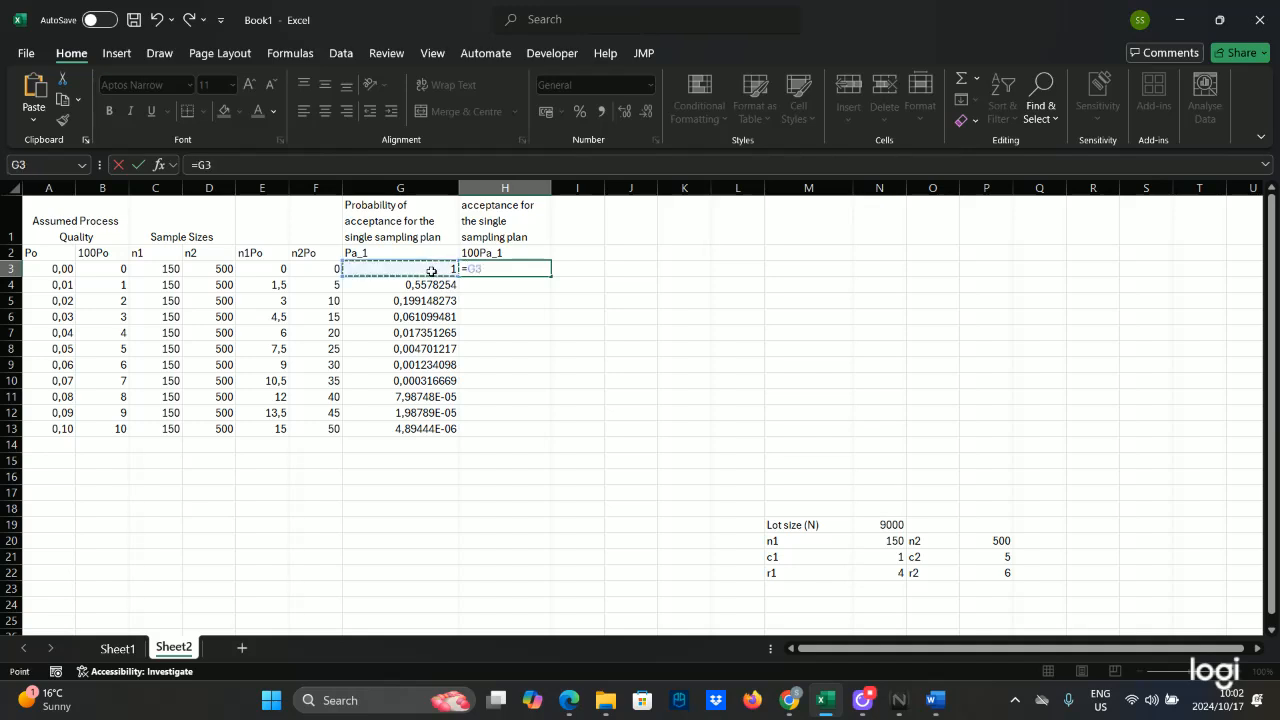
type("*1")
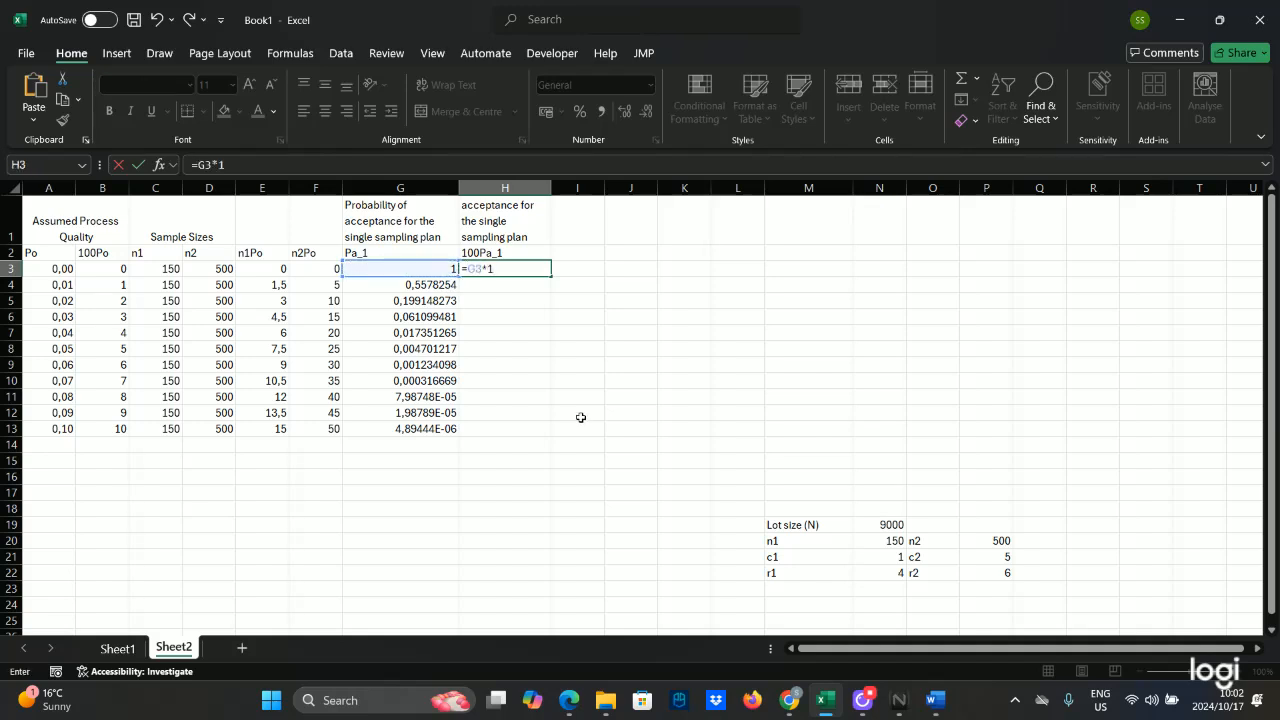
type("00")
key("Return")
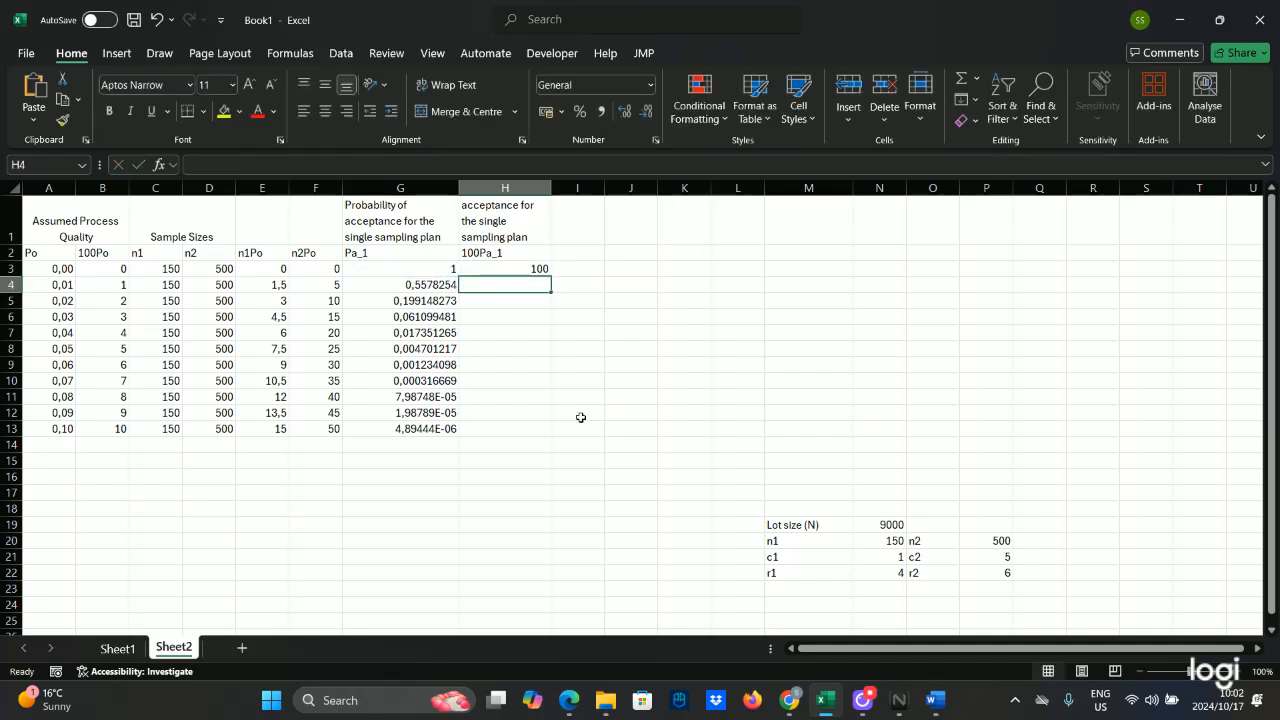
left_click(545, 268)
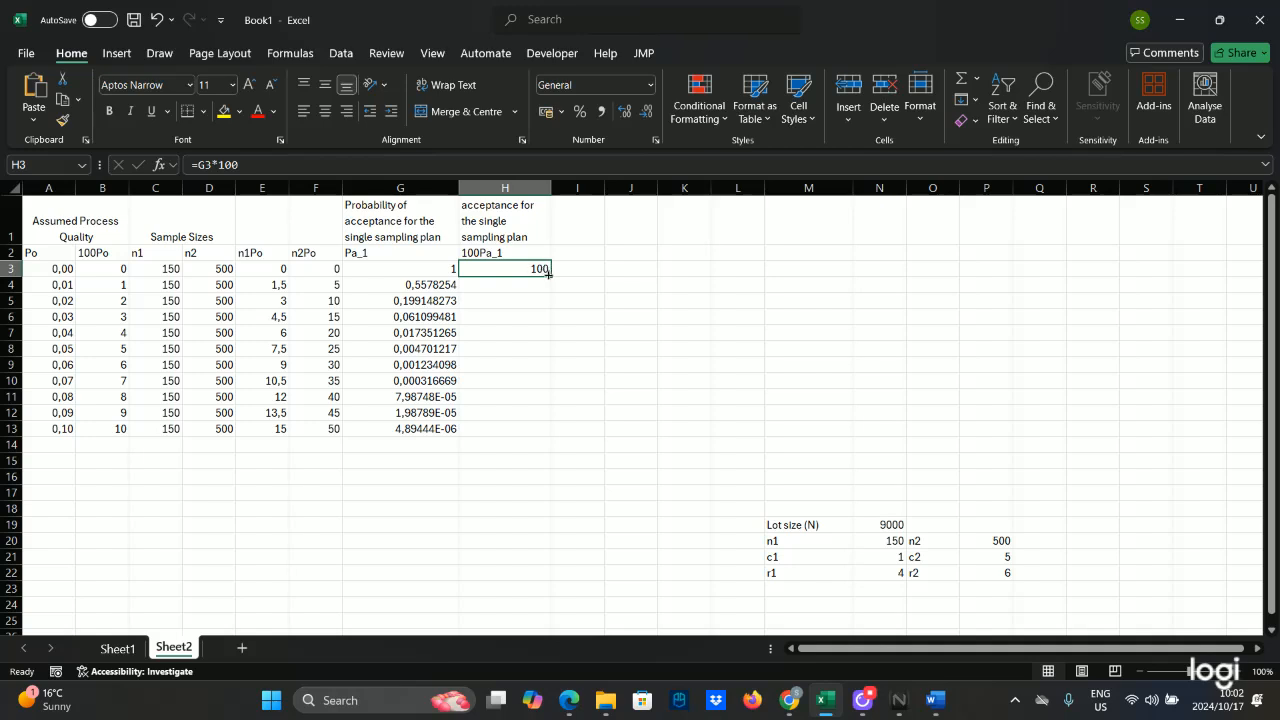
left_click_drag(552, 276, 559, 436)
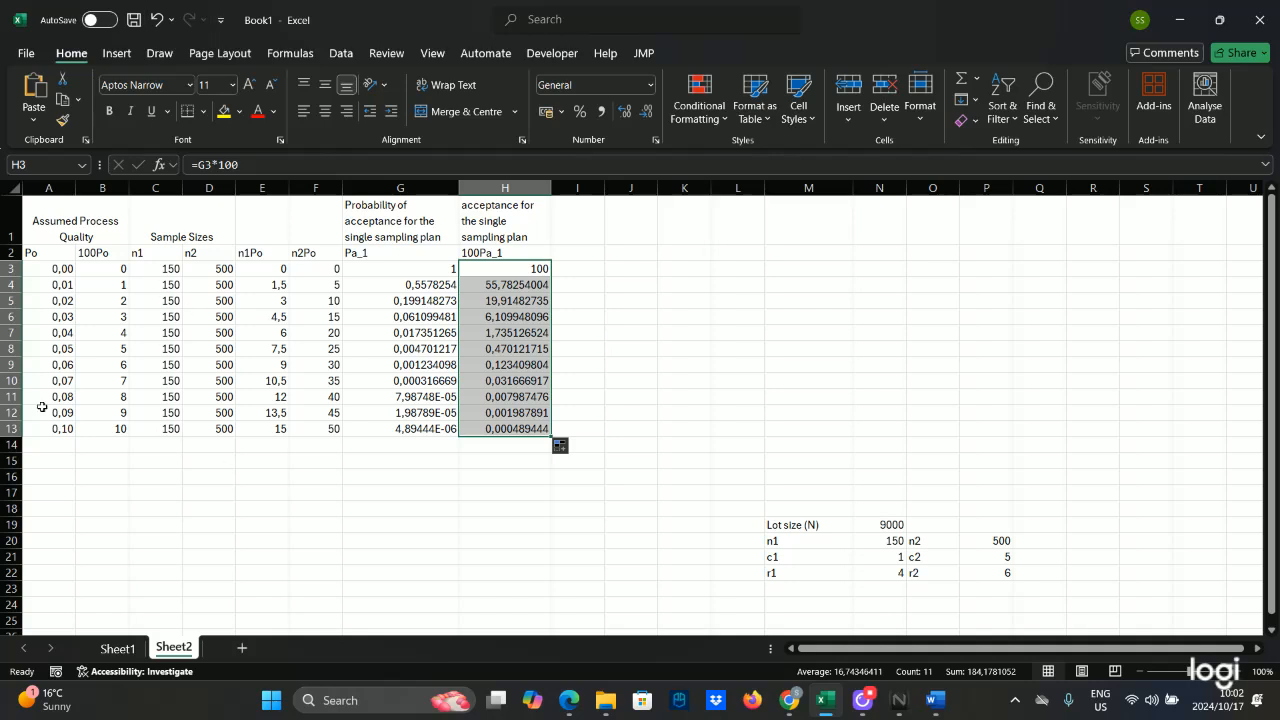
left_click(479, 364)
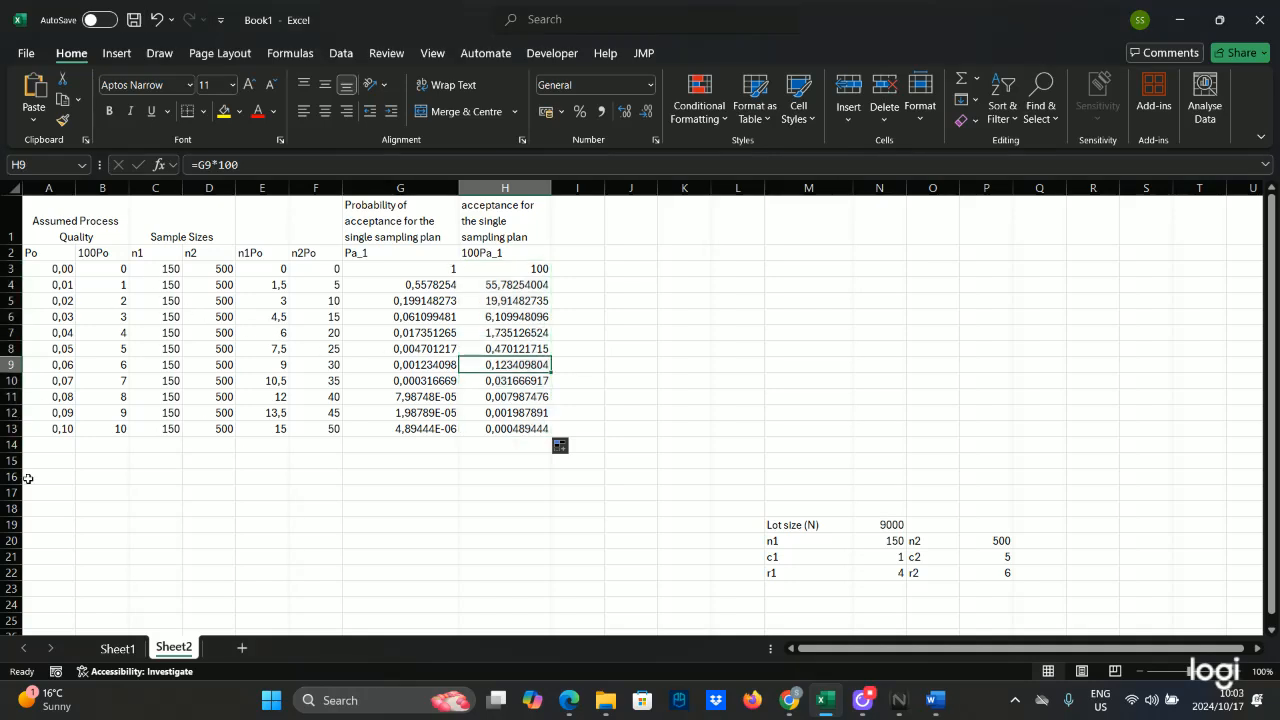
Step: Compare the 100Po values with the 100Pa_1 percentages row by row, and review the n2, c2 and r2 parameters
left_click(11, 412)
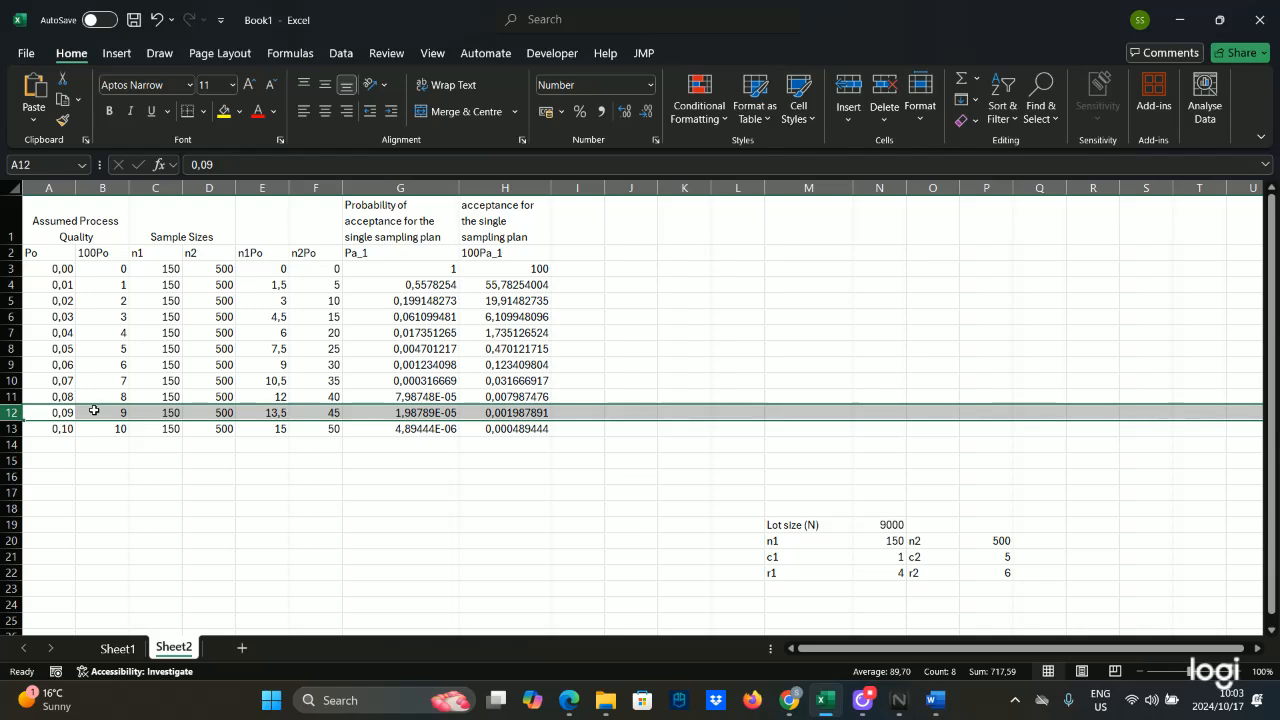
left_click(502, 412)
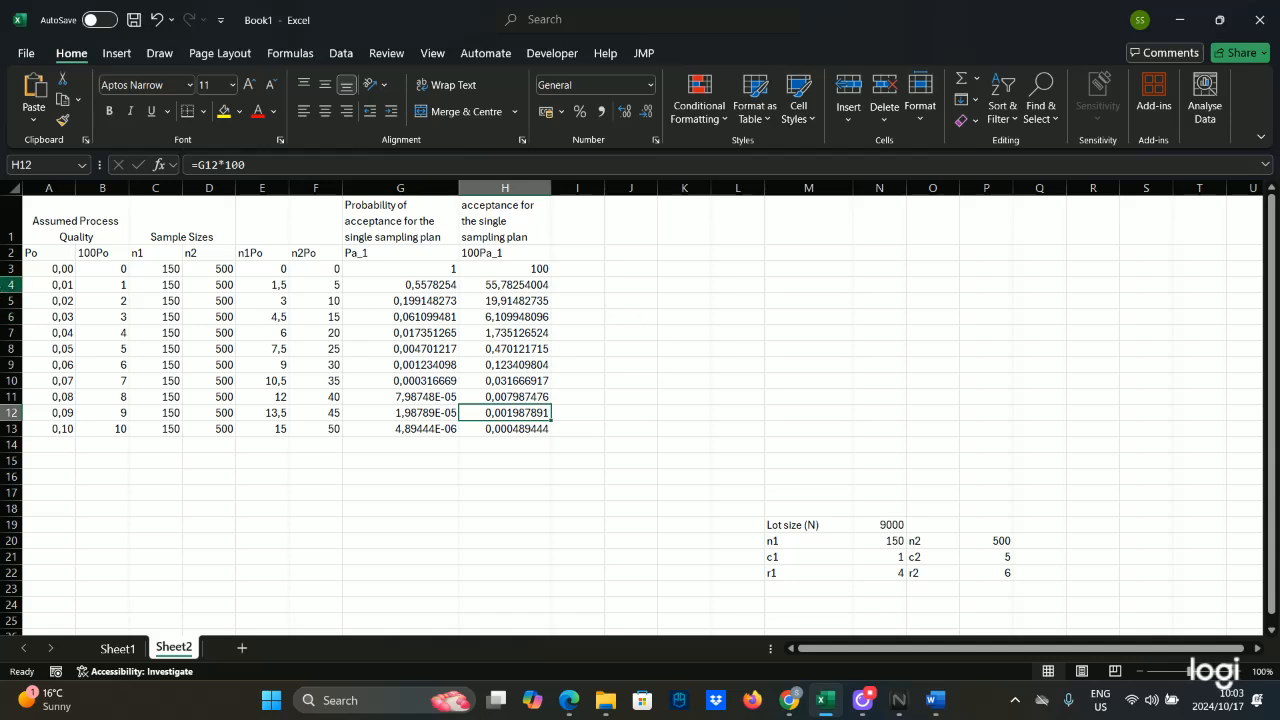
left_click(8, 285)
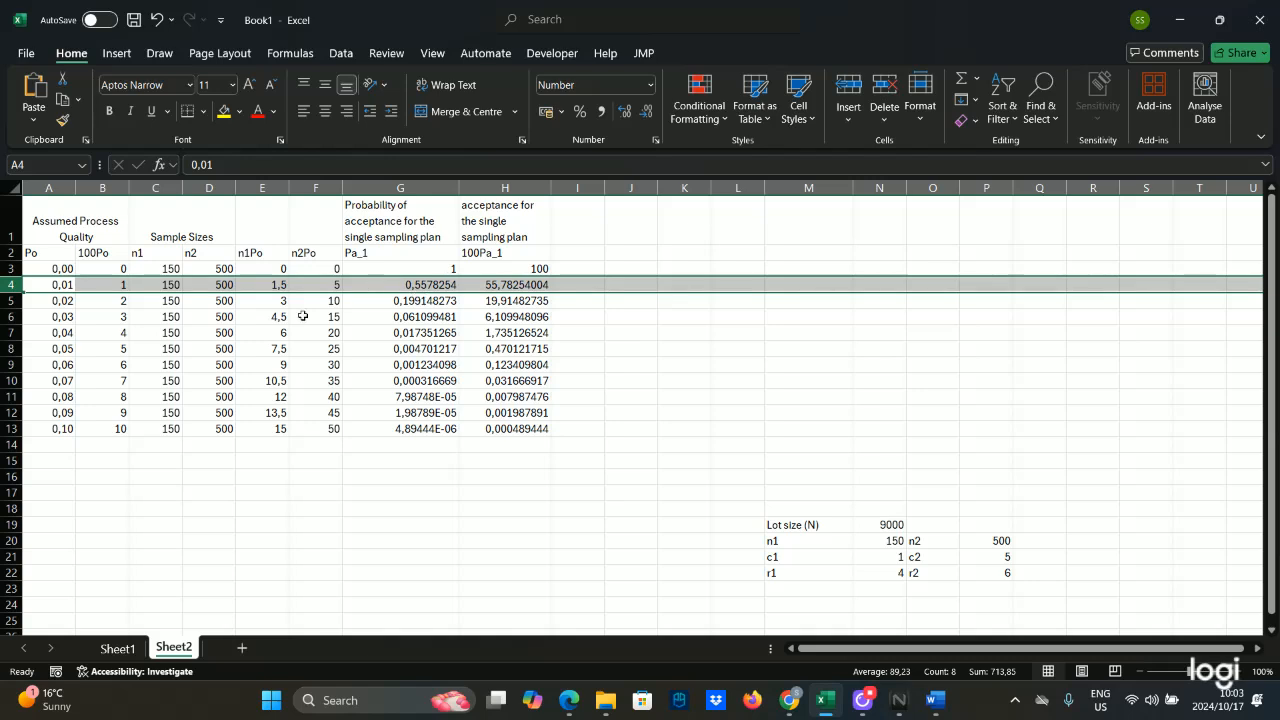
left_click(124, 302)
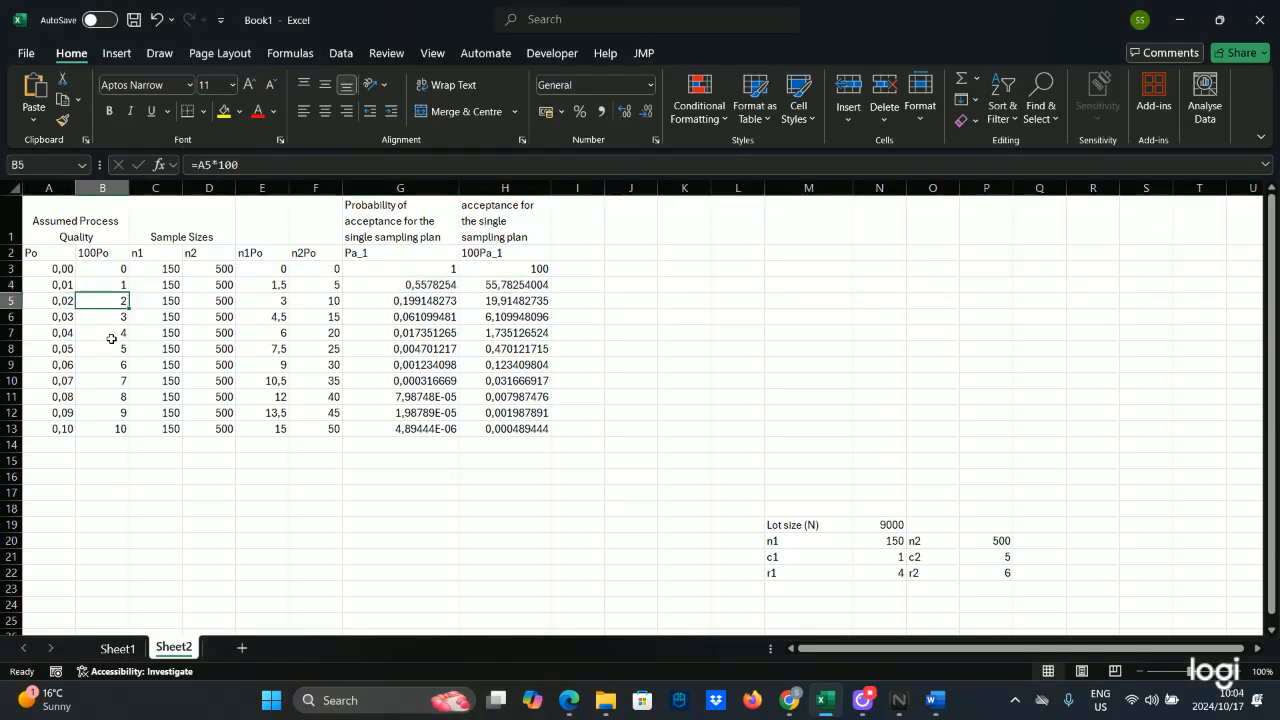
left_click(123, 318)
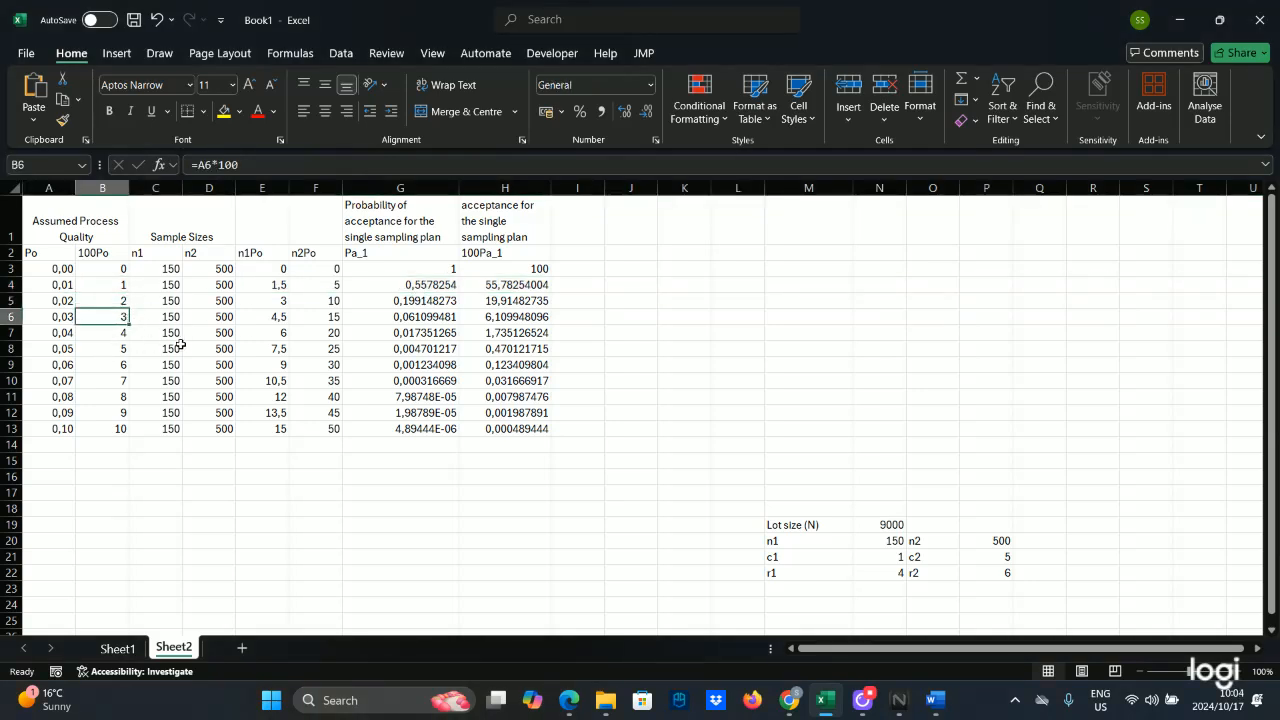
left_click(506, 304)
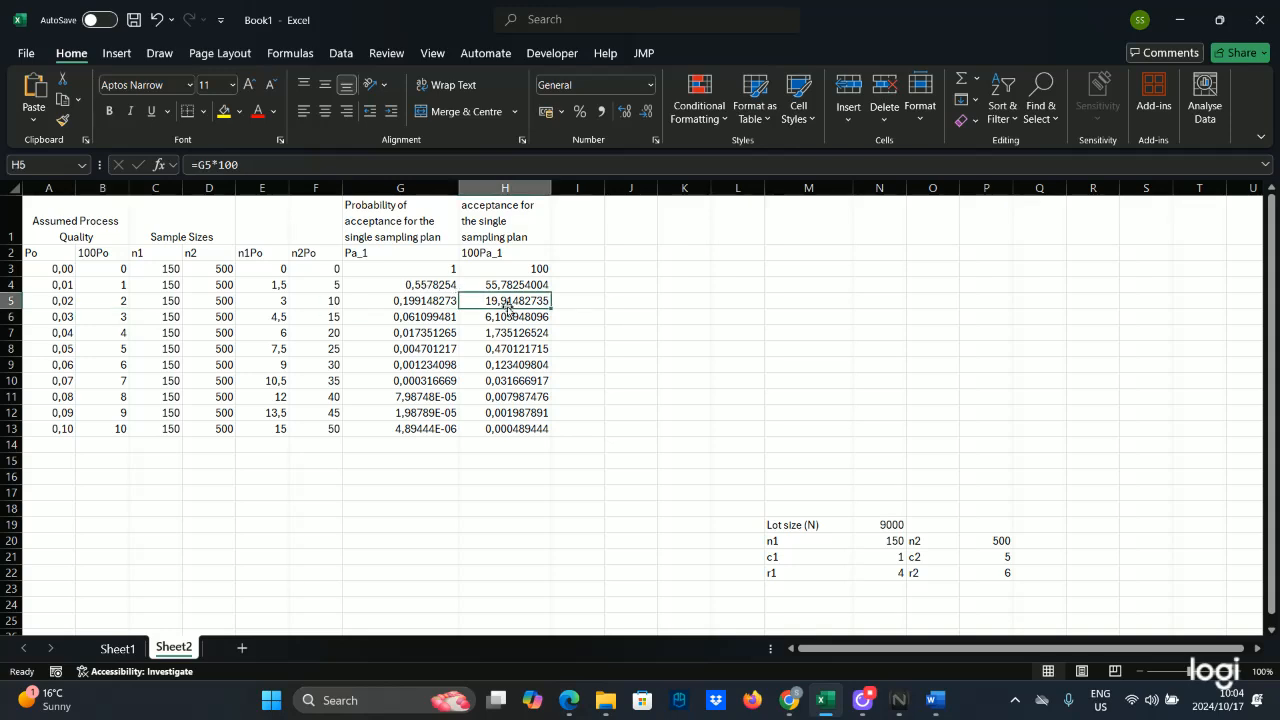
left_click(492, 315)
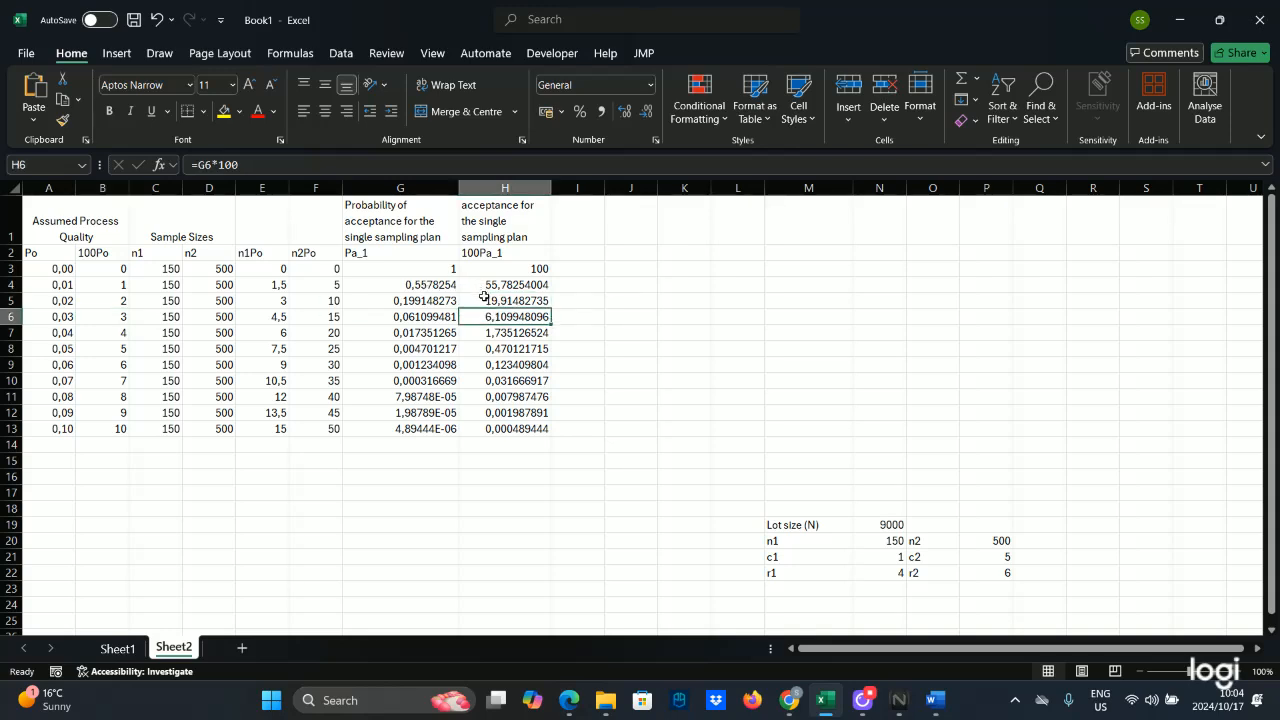
left_click(484, 297)
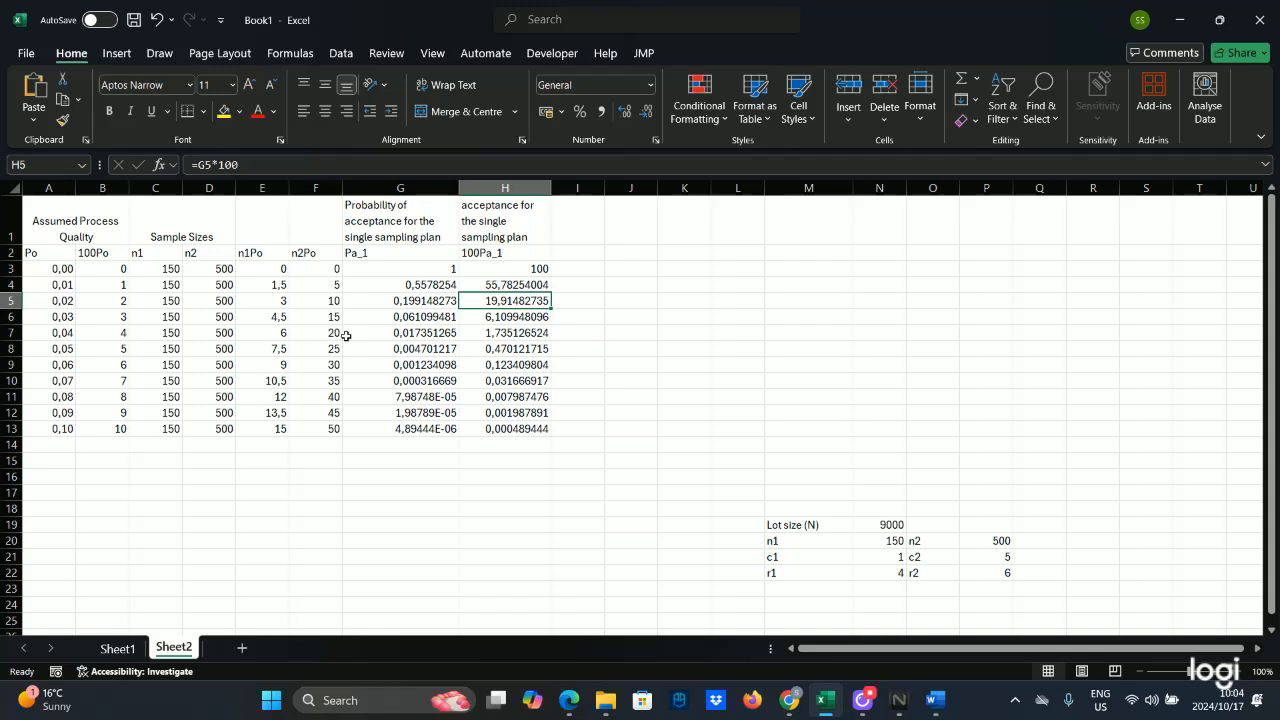
left_click(491, 317)
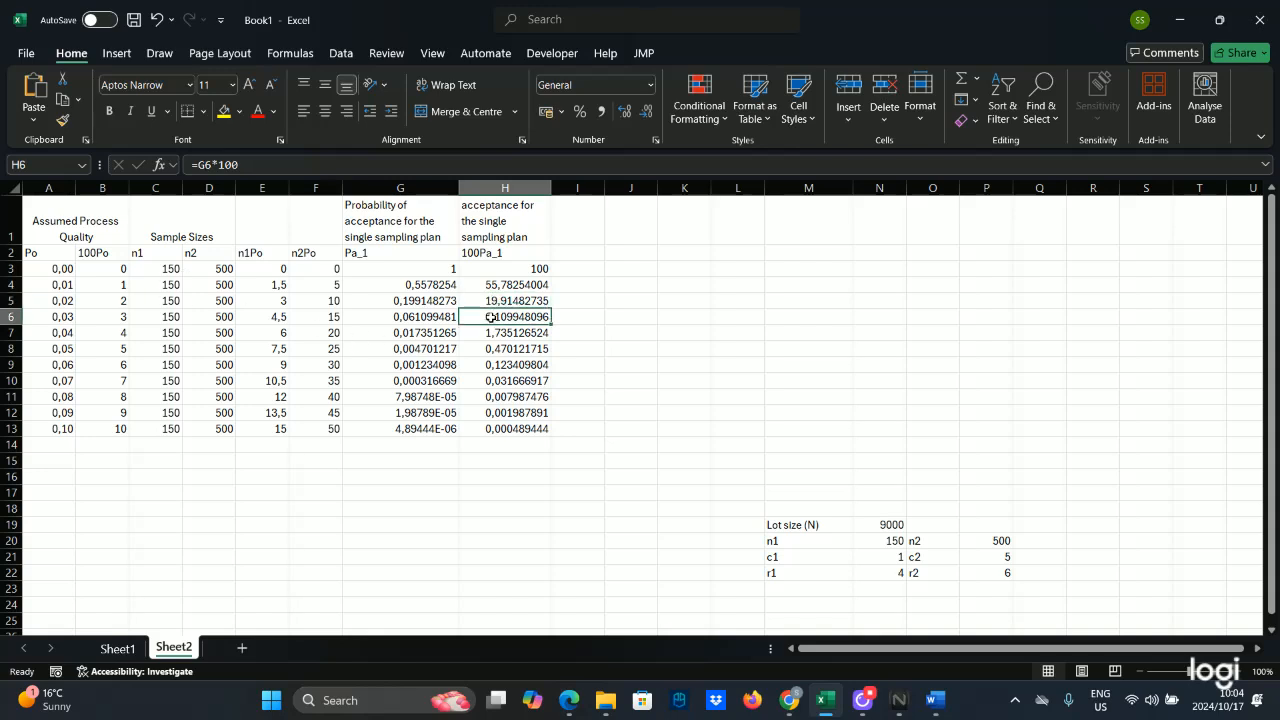
left_click(117, 318)
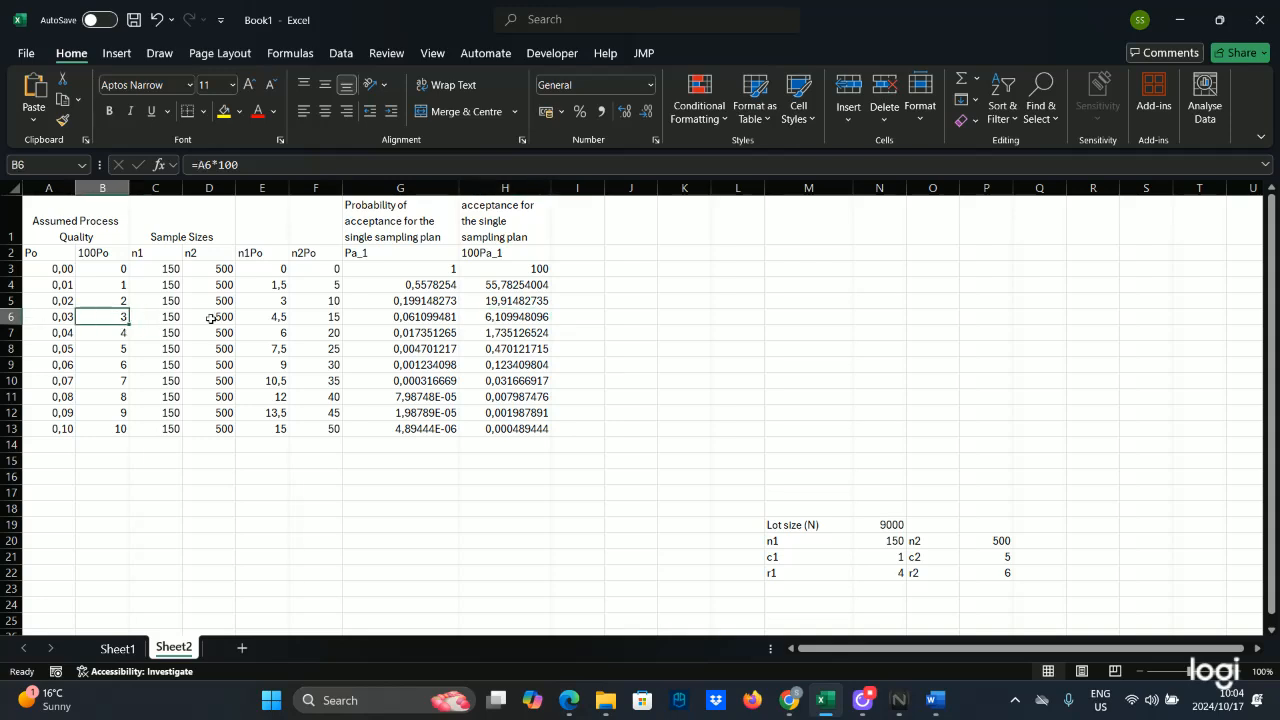
left_click(496, 316, "ctrl")
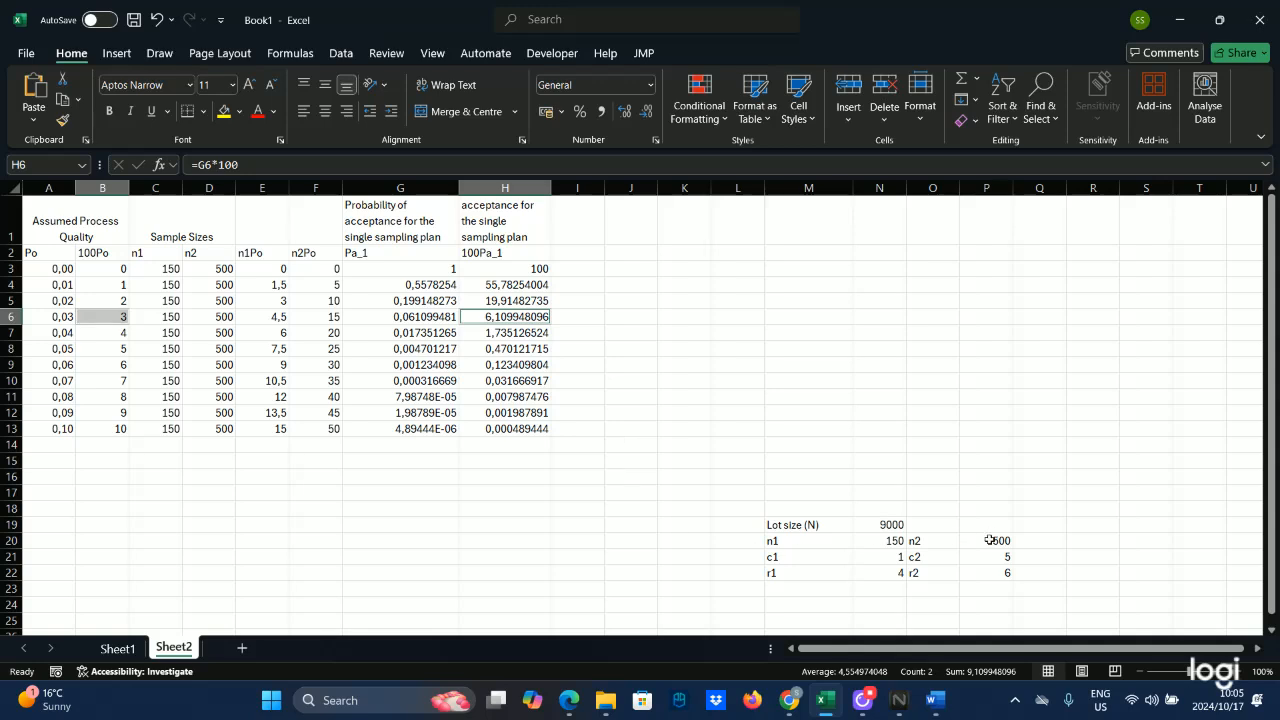
left_click_drag(915, 538, 1000, 572)
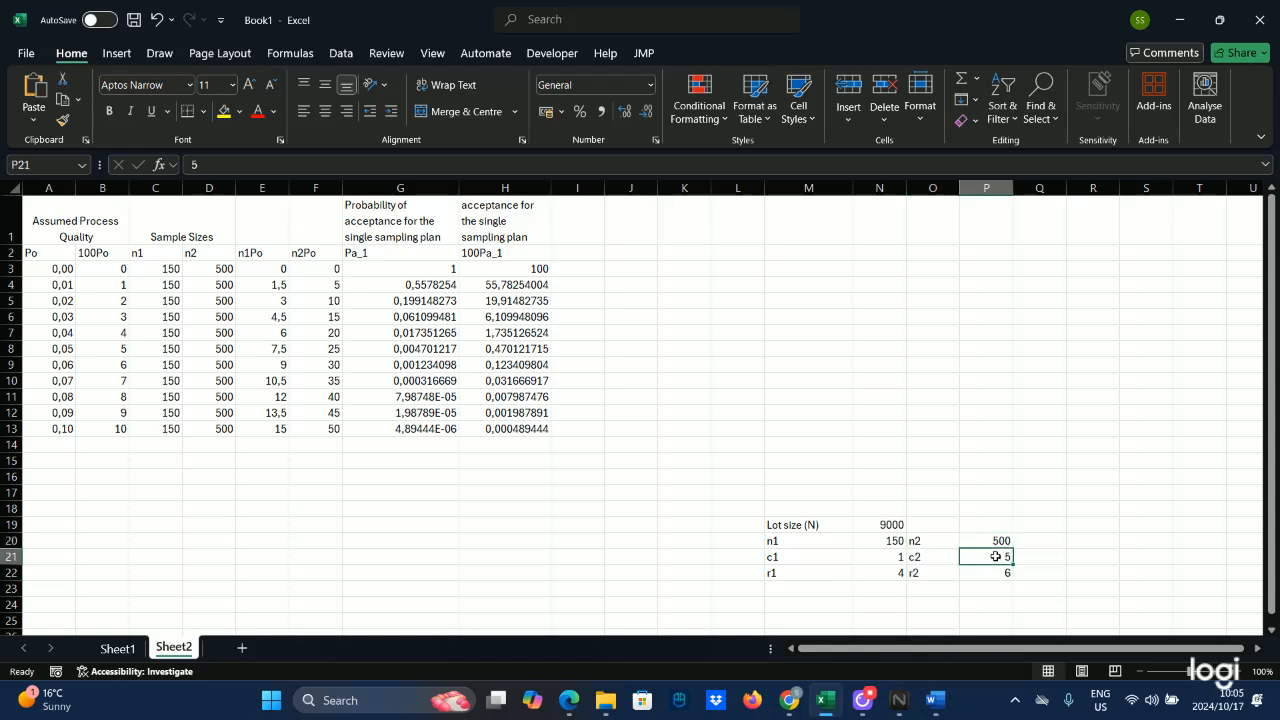
left_click(995, 557)
left_click(42, 287)
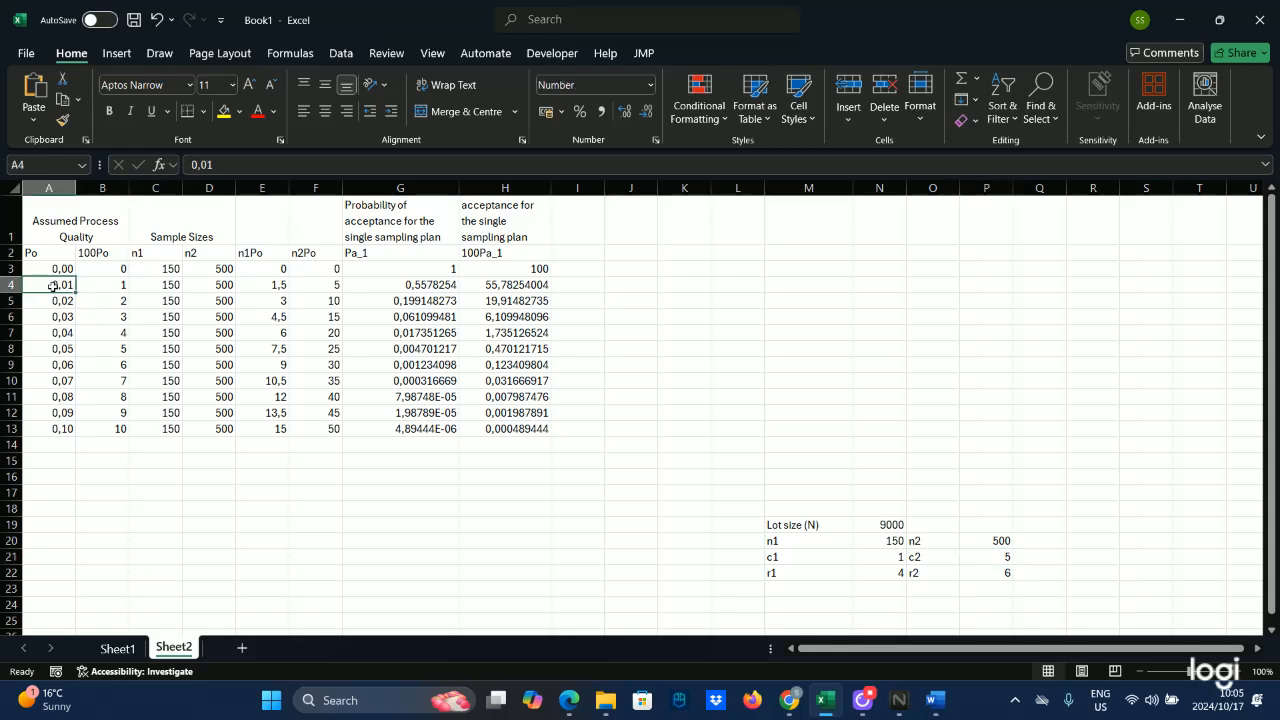
Step: Review the Po and 100Po values, along with the full table rows for Po 0,02 and 0,03
left_click_drag(89, 288, 87, 270)
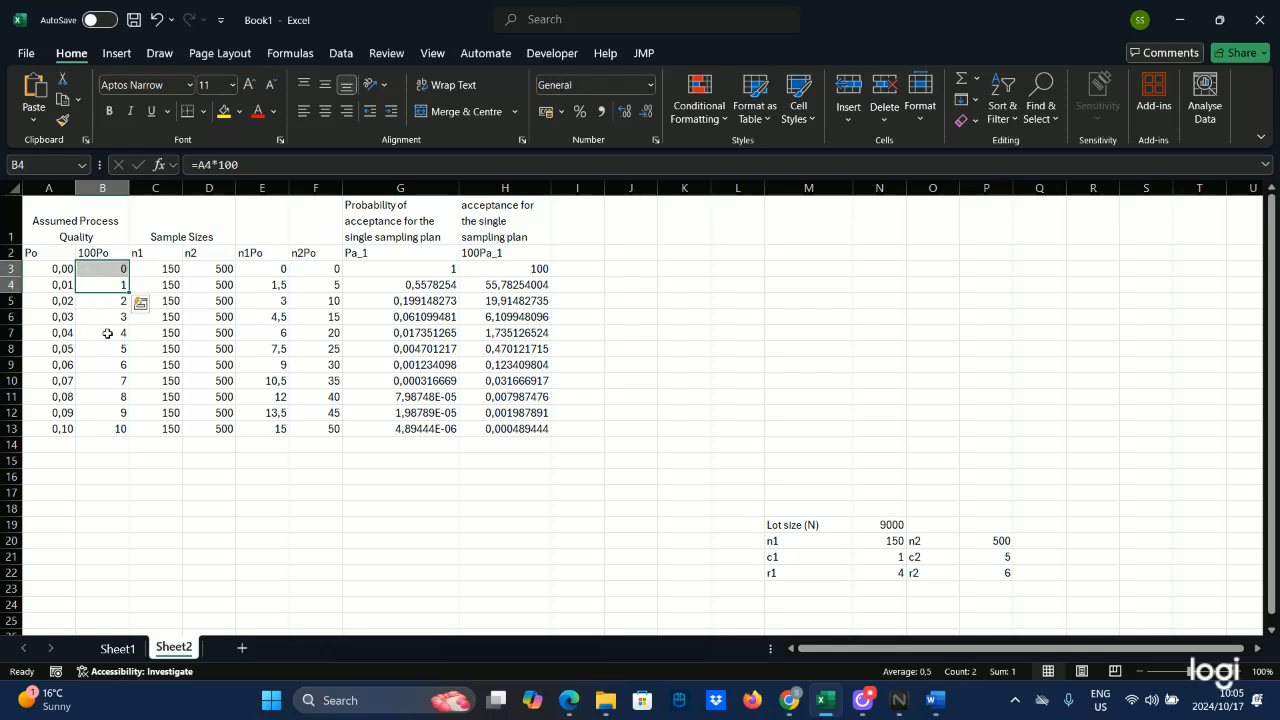
left_click_drag(109, 333, 113, 365)
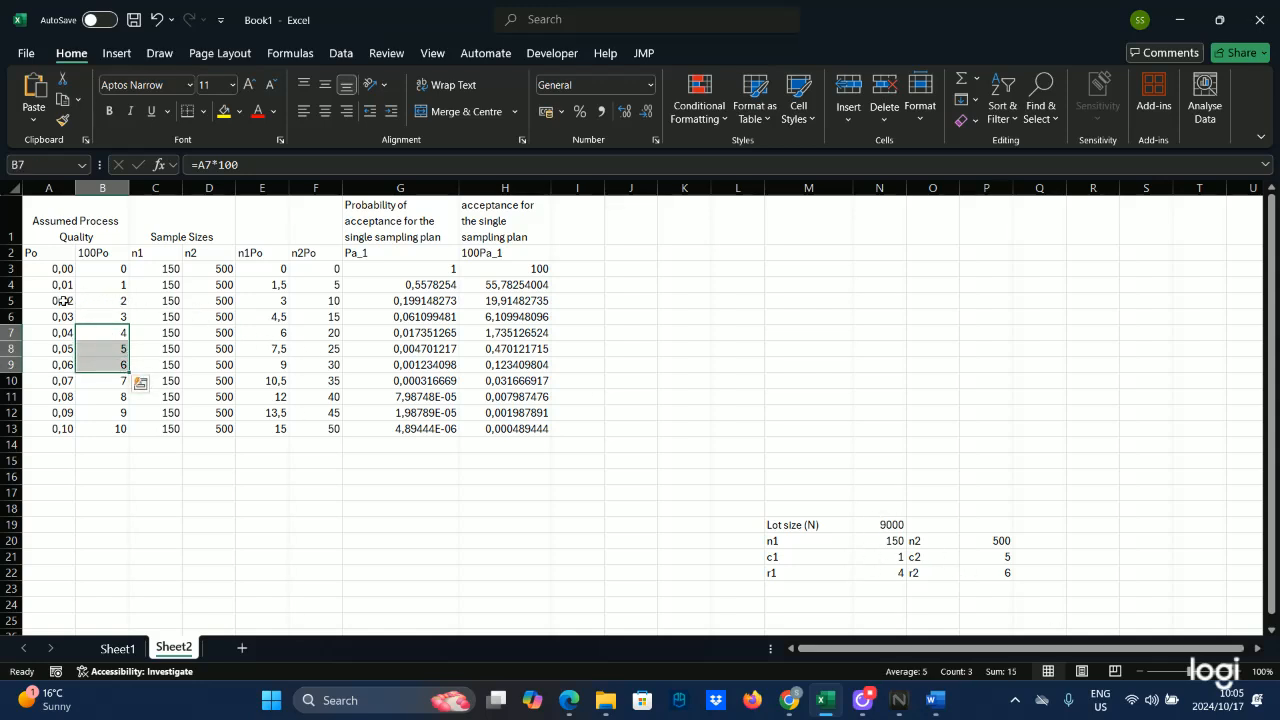
left_click_drag(50, 302, 490, 322)
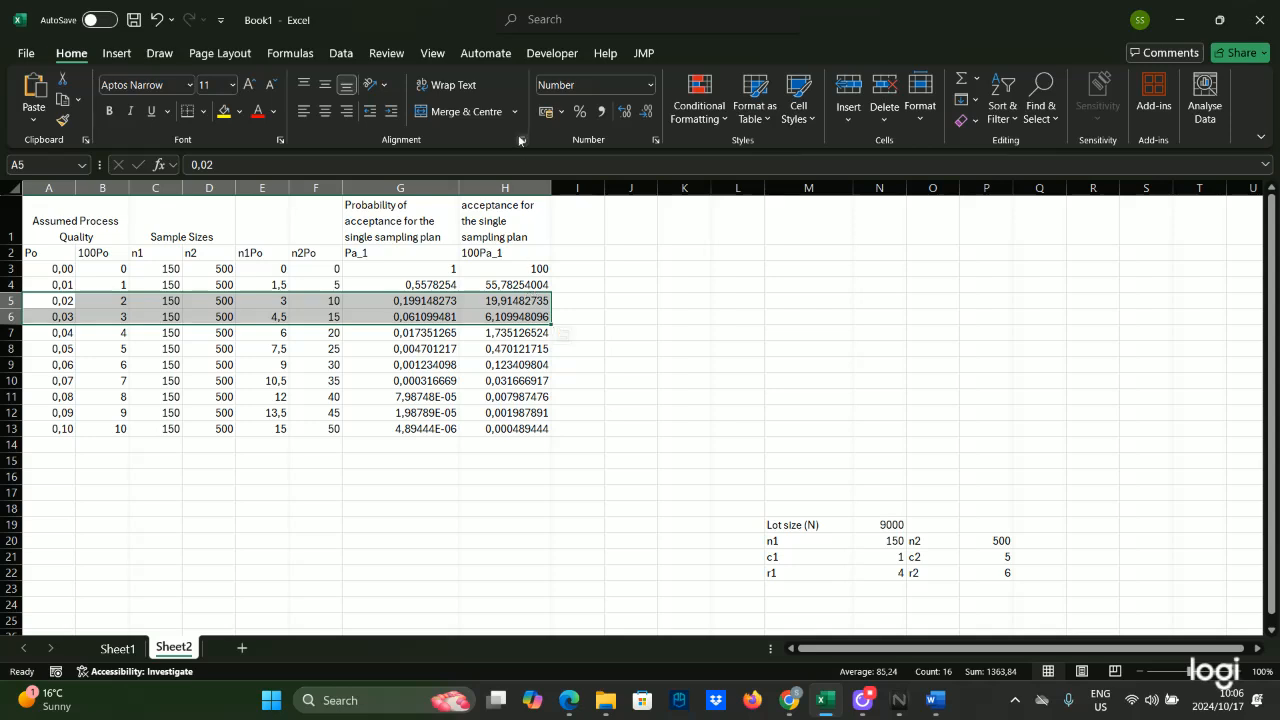
Step: Widen column K to make room for formula notes and narrow column J
scroll(623, 551, "down", 1)
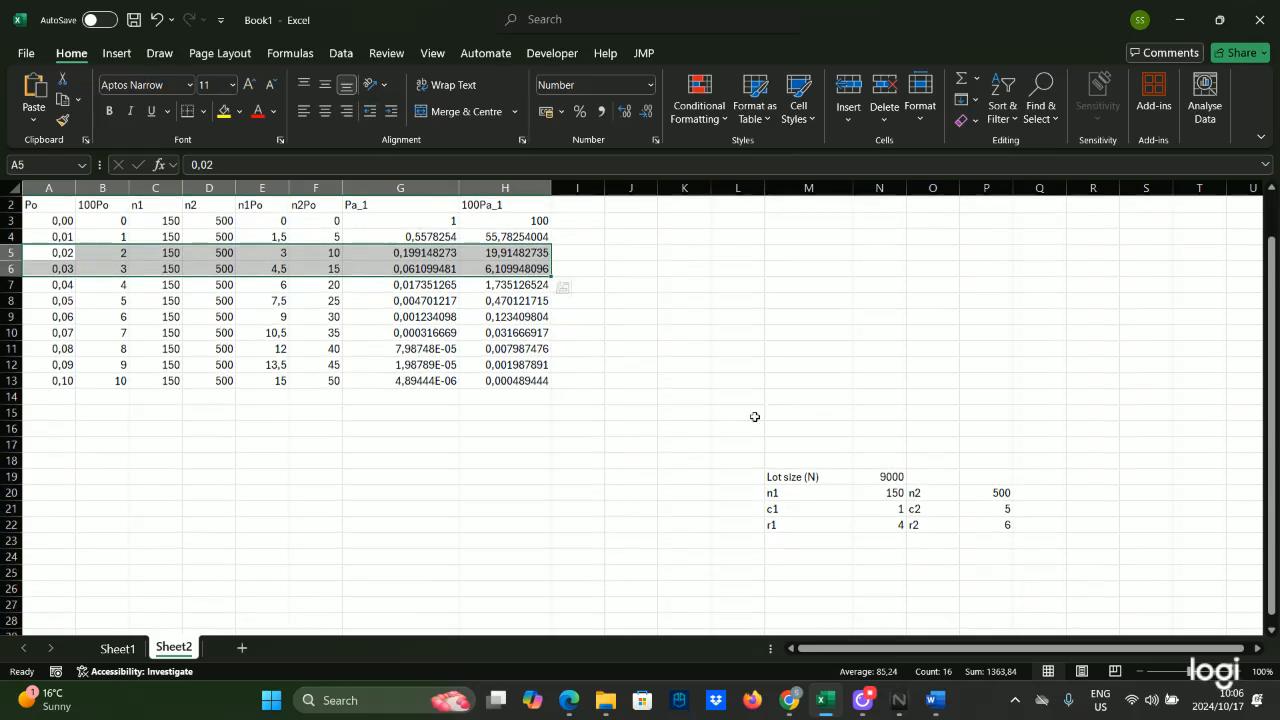
left_click_drag(712, 187, 969, 187)
left_click(688, 556)
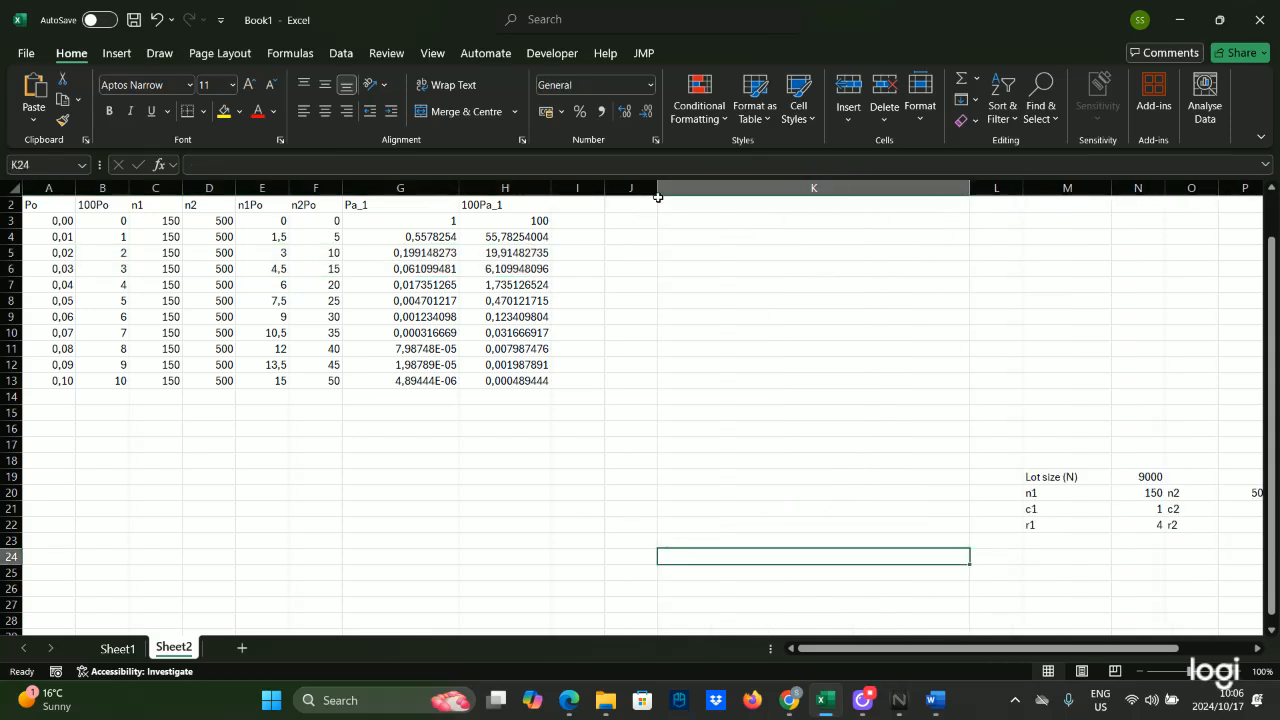
left_click_drag(658, 180, 633, 181)
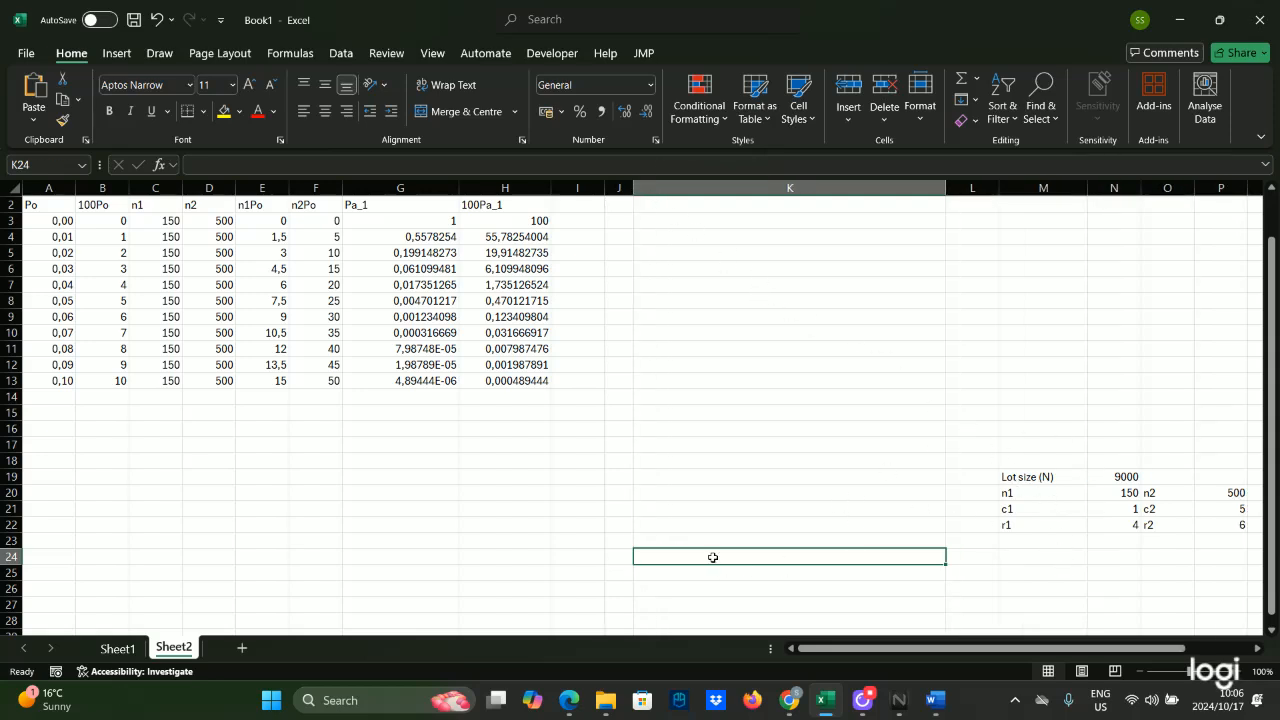
Step: Enter the note "Pa = P(5 or less)" in K24
key("Caps_Lock")
type("P")
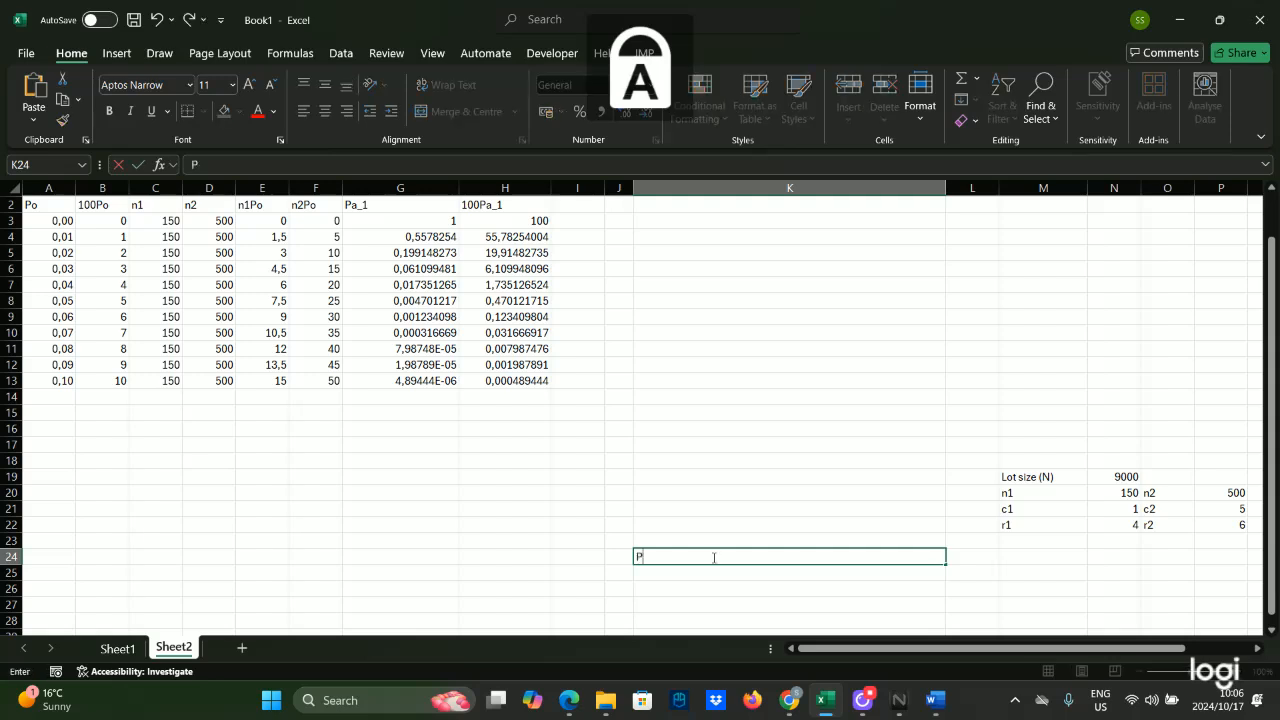
key("Caps_Lock")
type("a =")
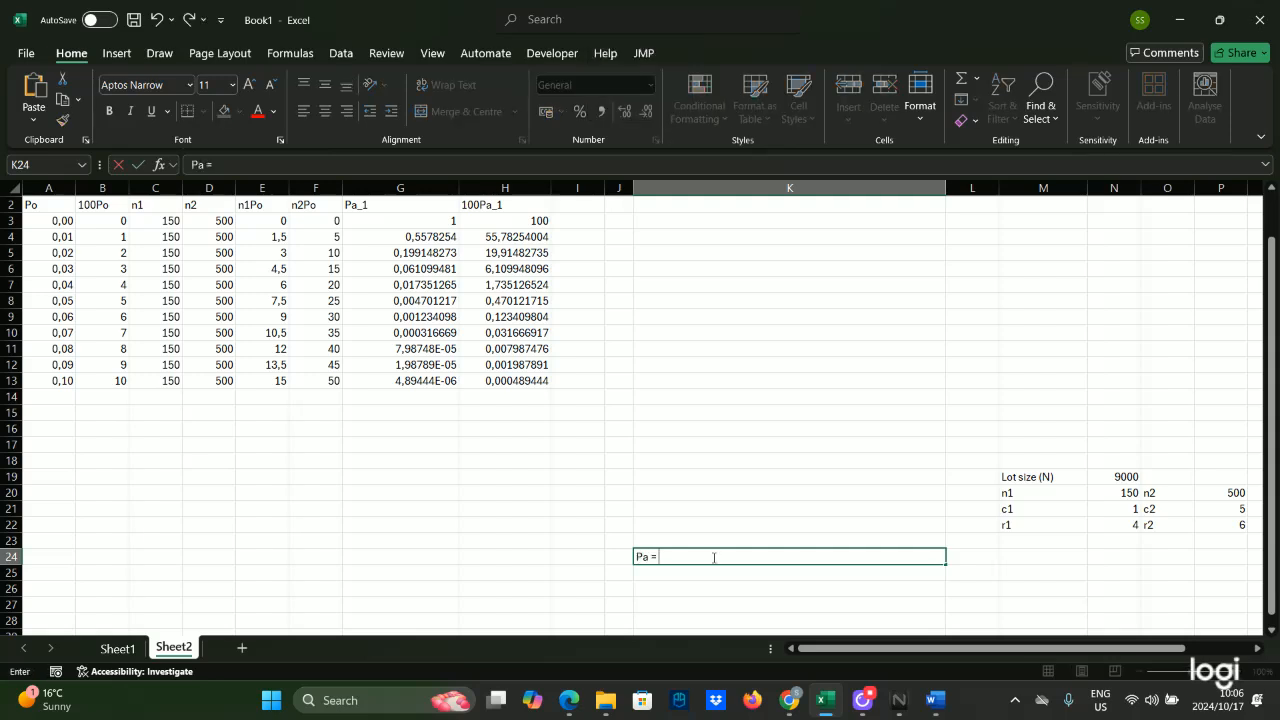
key("Caps_Lock")
key("Caps_Lock")
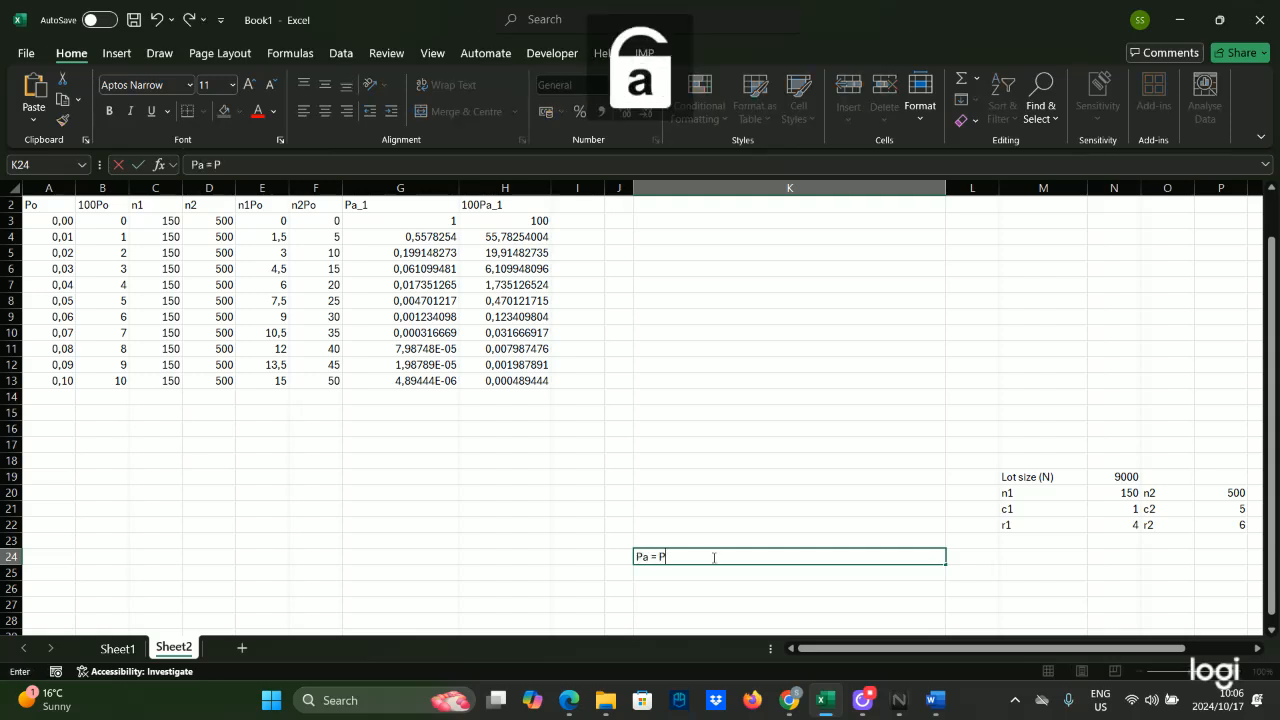
type("5 or less)")
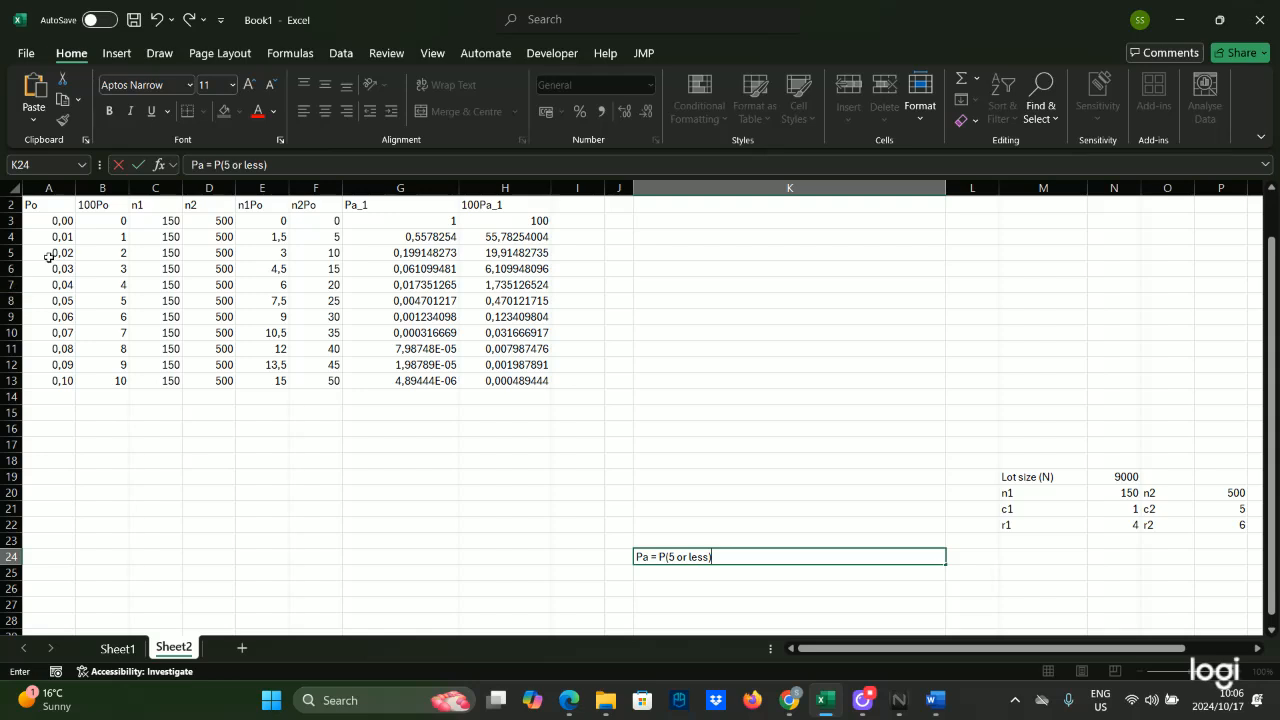
Step: Review the 100Po values in column B, covering the ranges 4 to 10, 0 to 1 and 2 to 3
left_click(116, 285)
mouse_move(118, 292)
left_mouse_down()
mouse_move(113, 333)
mouse_move(113, 284)
left_mouse_up()
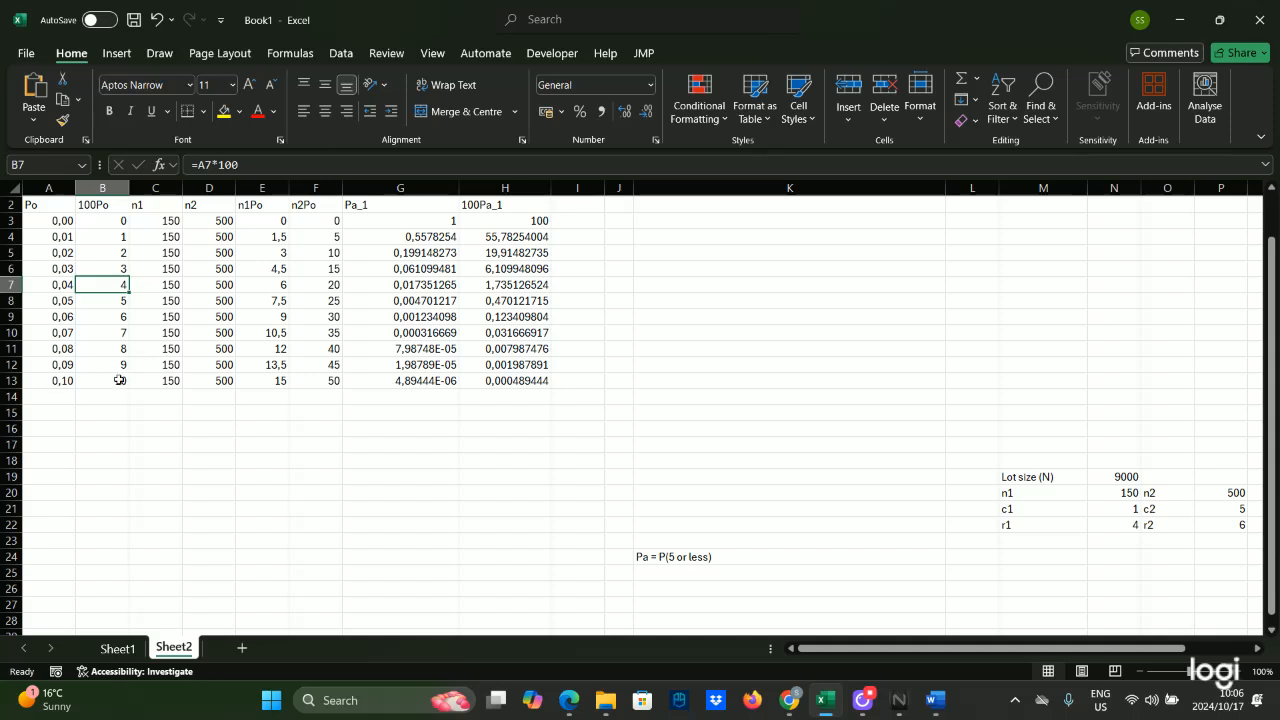
left_click_drag(118, 381, 117, 281)
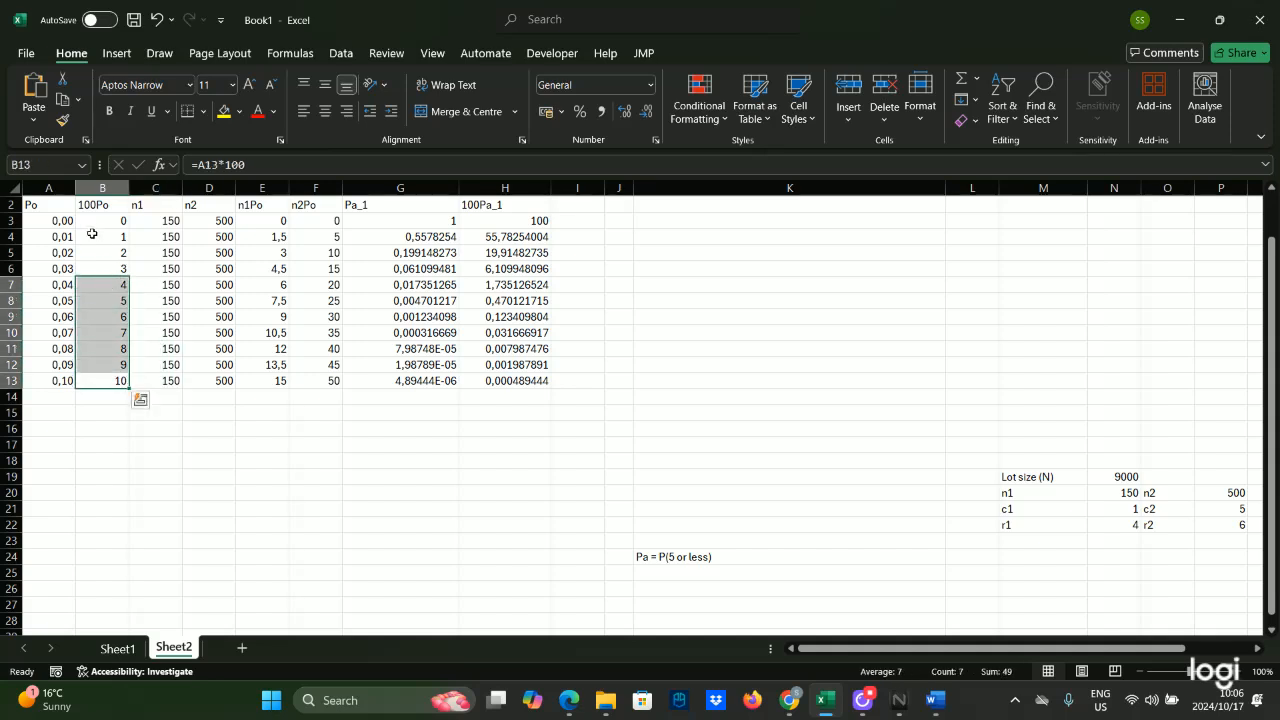
left_click_drag(108, 222, 110, 240)
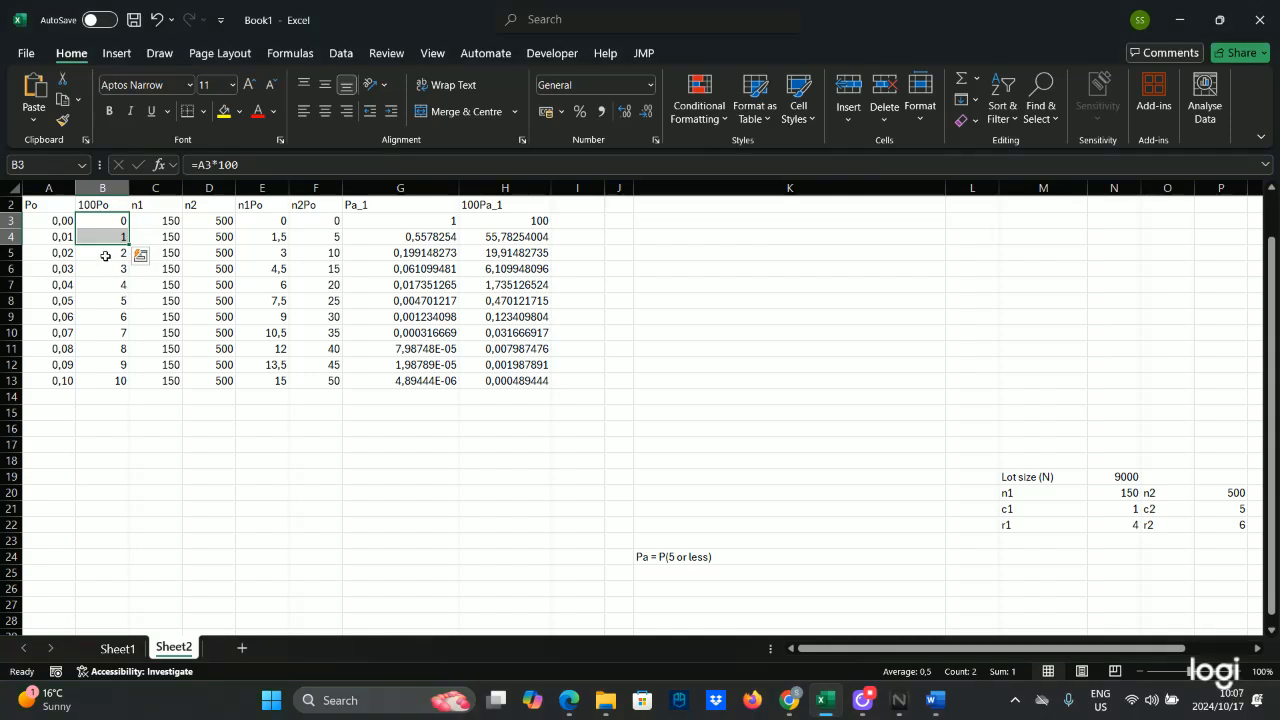
left_click_drag(95, 257, 101, 254)
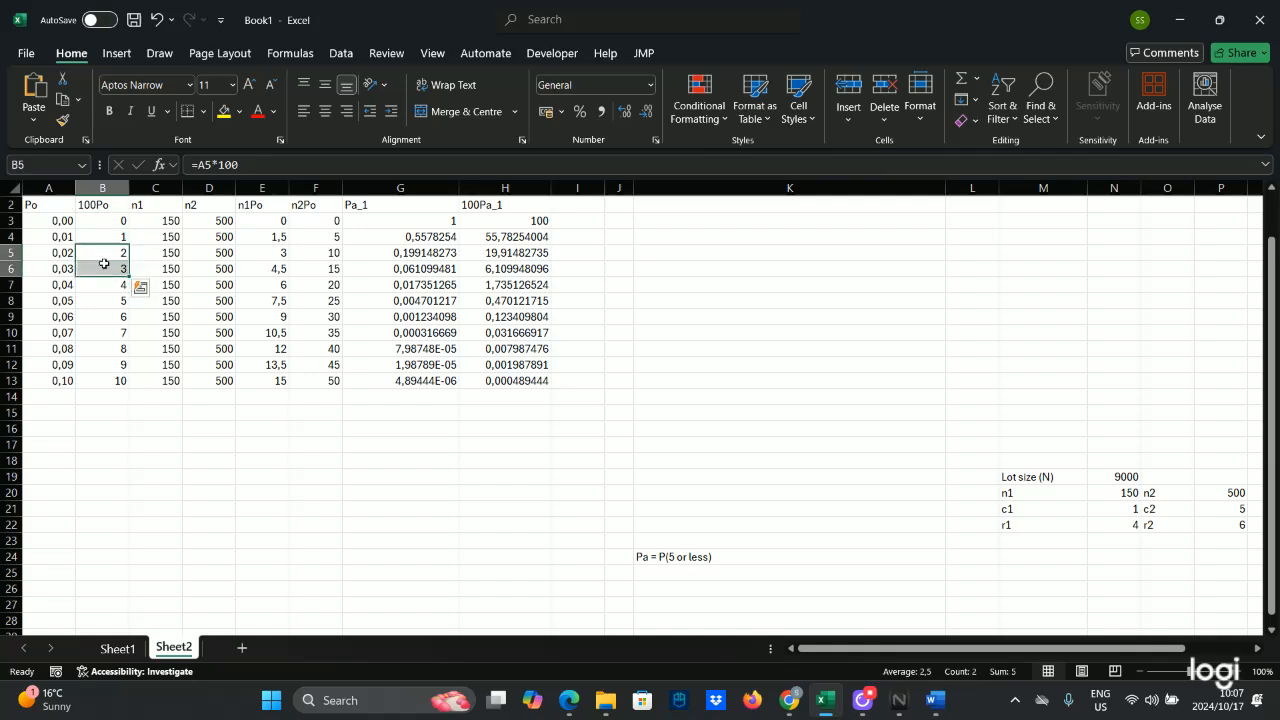
Step: Begin a second formula note in K25 with "P(5 or less)="
left_click(675, 580)
double_click(670, 572)
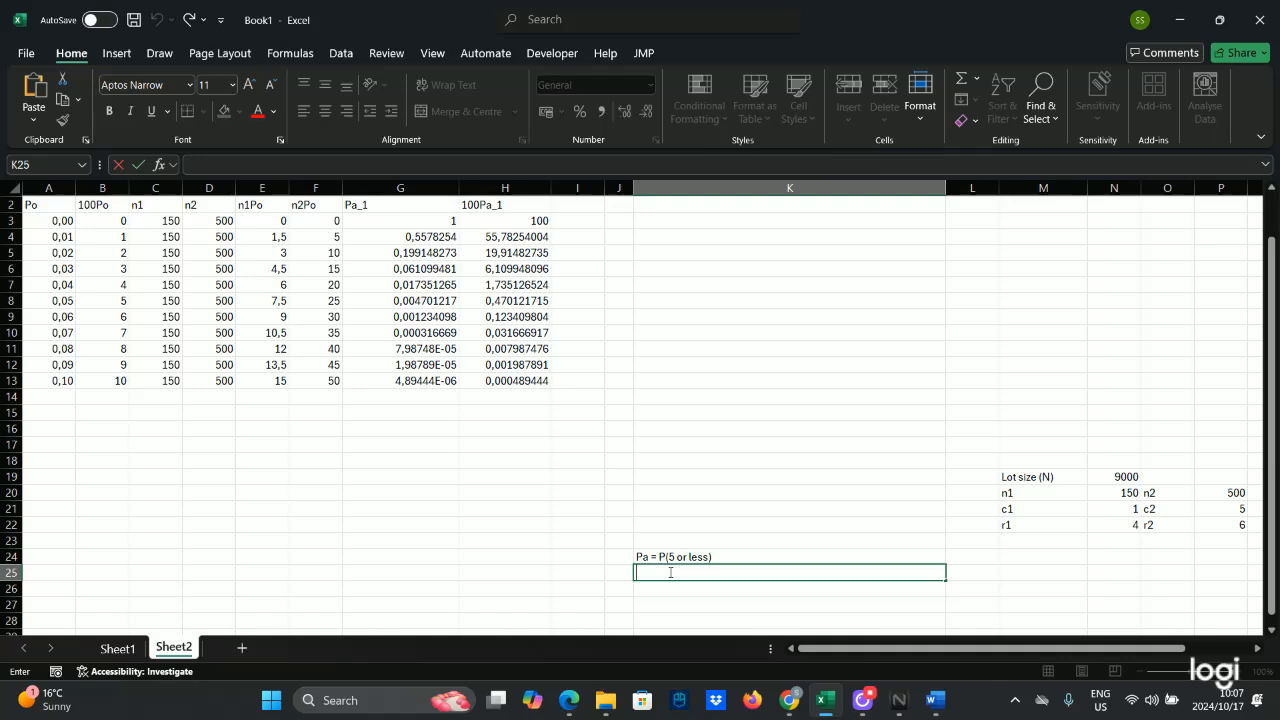
key("Caps_Lock")
key("Caps_Lock")
type("Pa = P(5 or less)")
type("(")
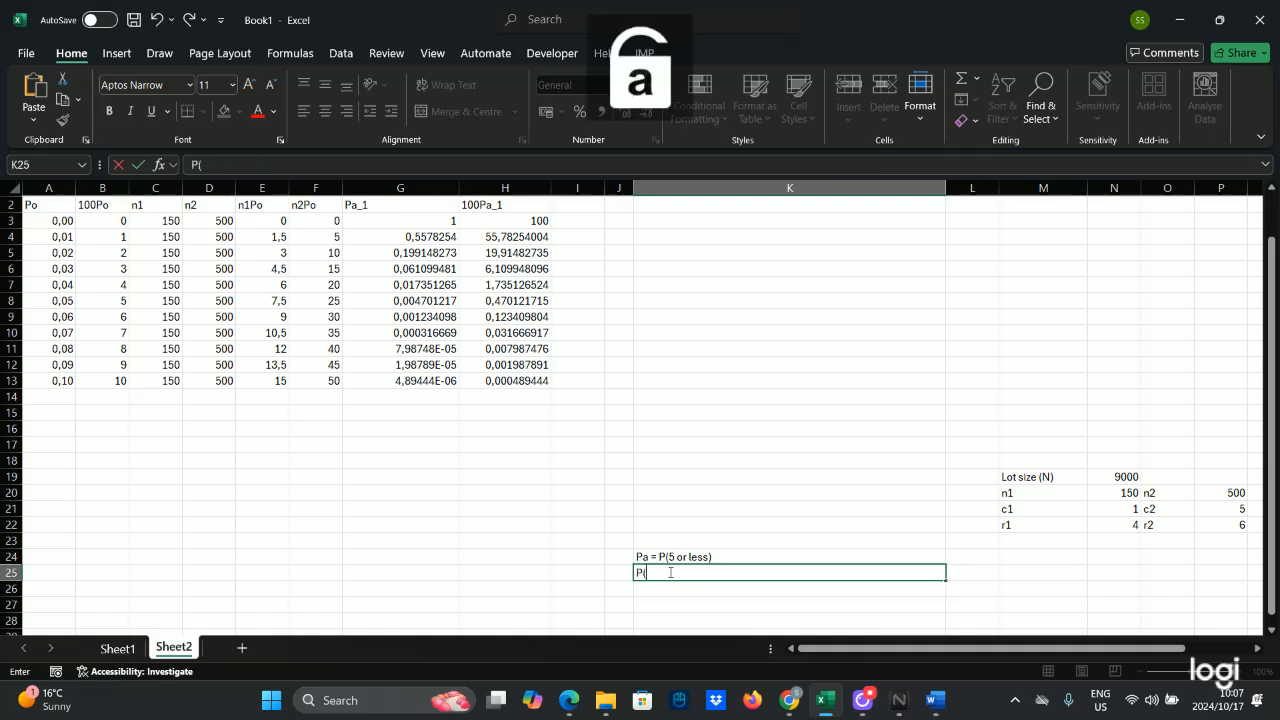
type("5 or")
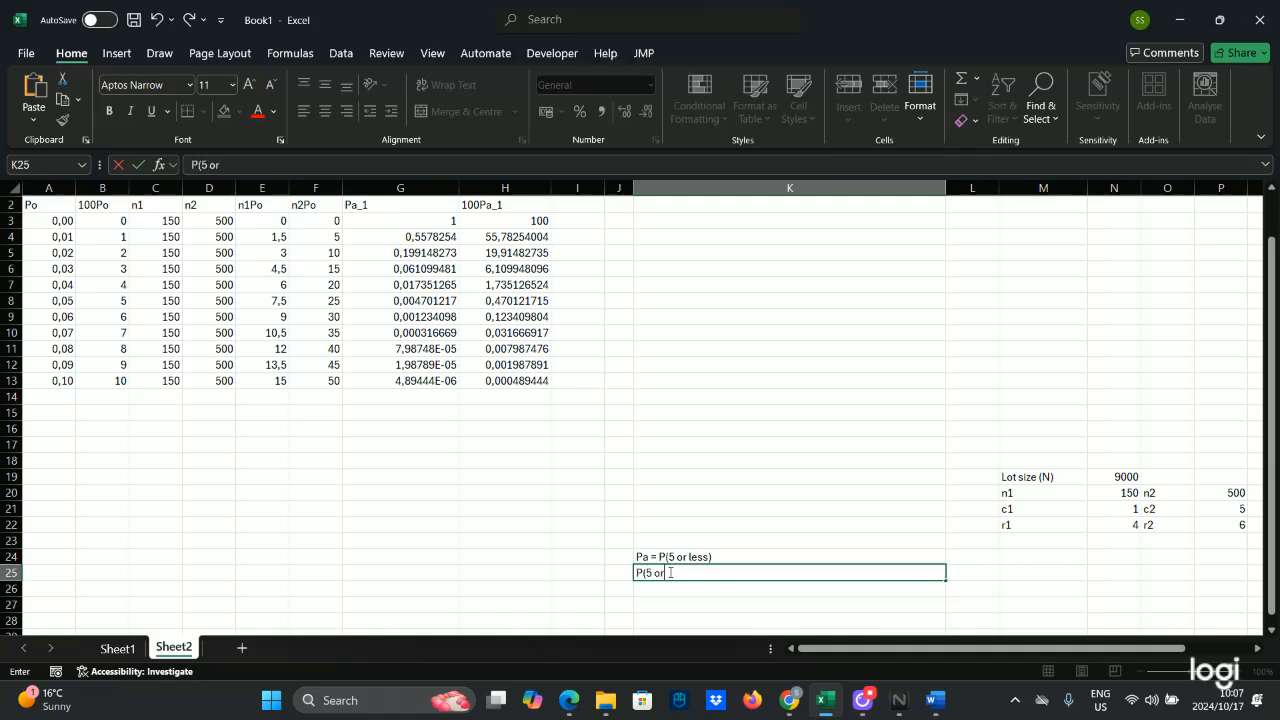
type(" less)=")
Step: Extend the note in K25 with the first term "P(2)_1(P3 or less)+"
key("Caps_Lock")
key("BackSpace")
type(")= P(2")
type("(2)(")
type("P")
key("Caps_Lock")
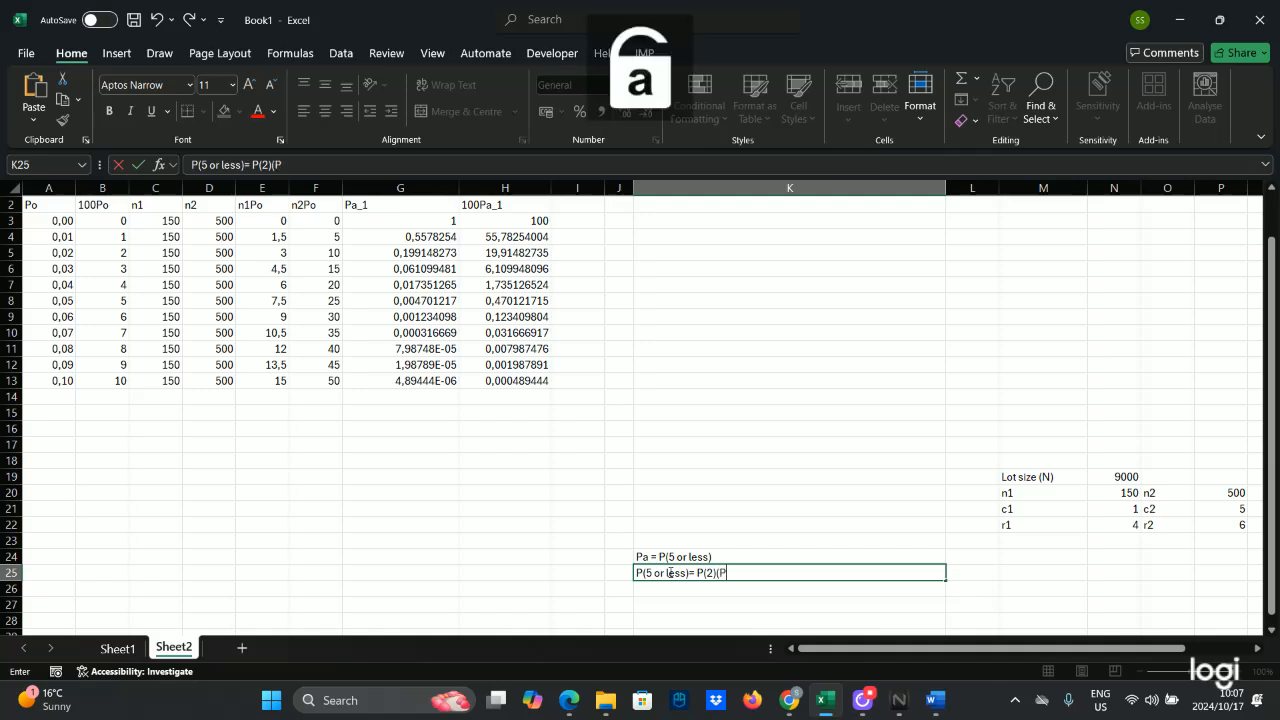
type("3")
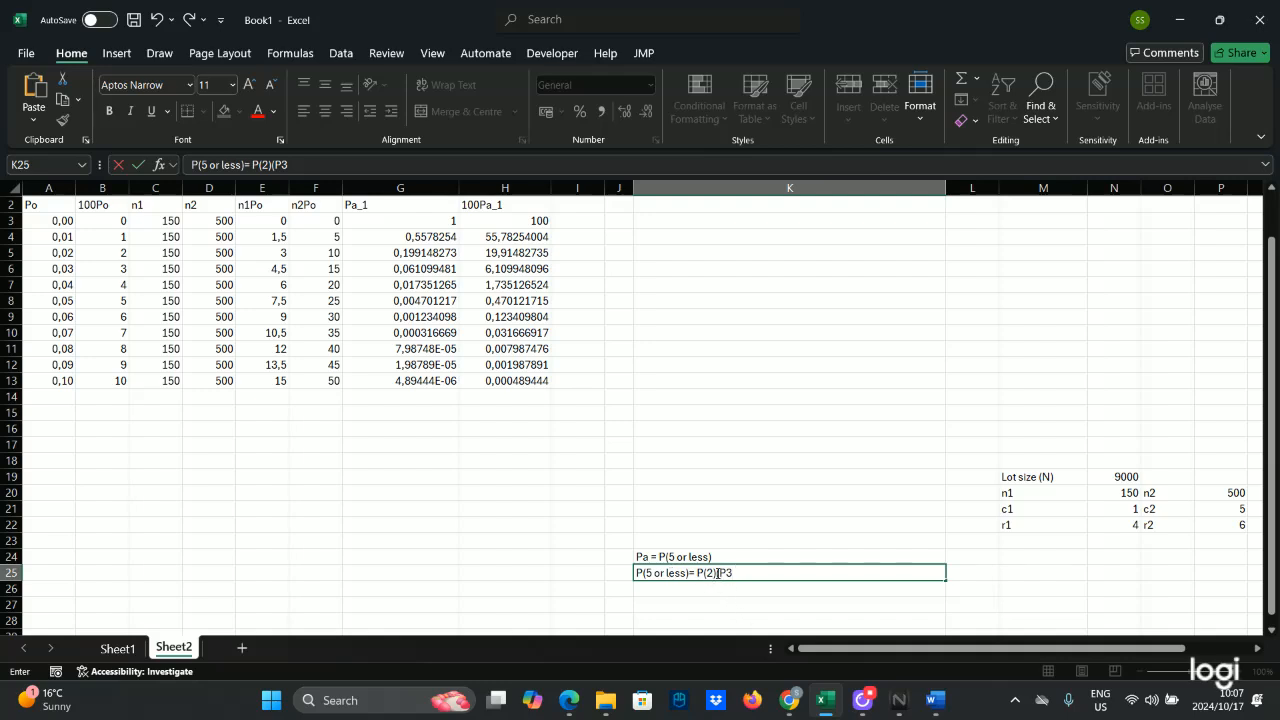
left_click(718, 573)
type("_1(P3 or less")
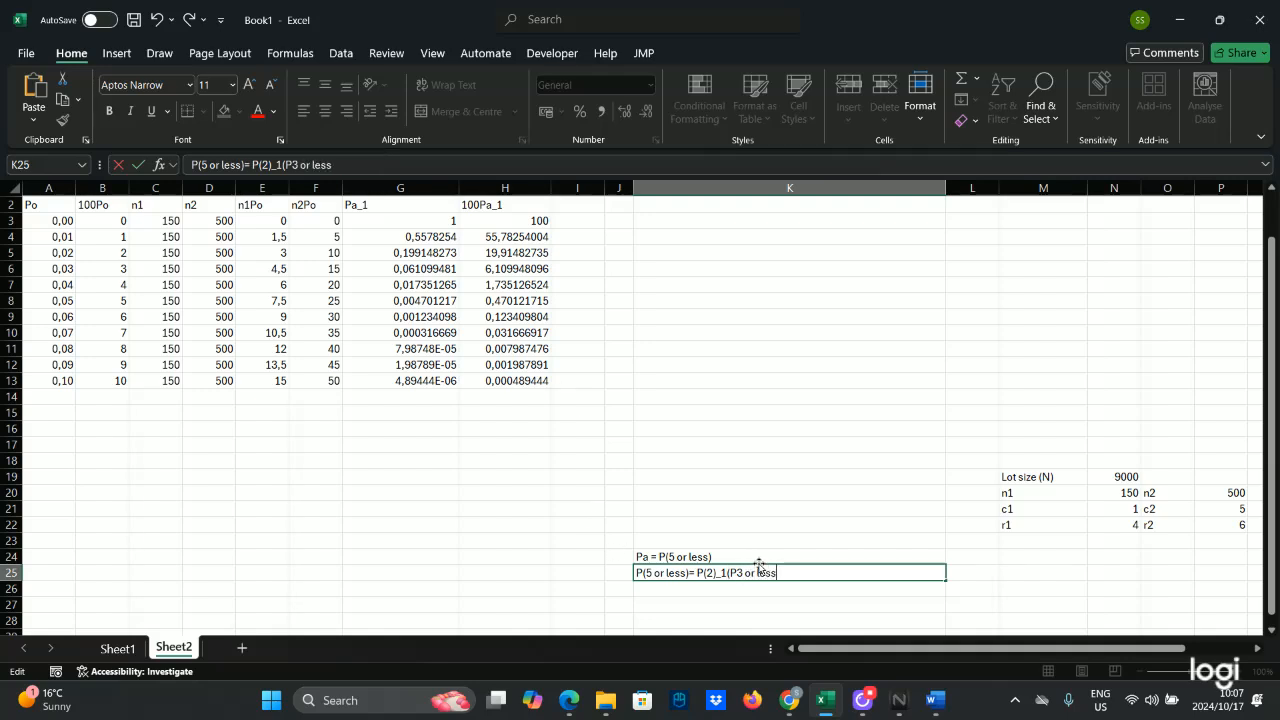
type(")+")
key("ctrl+Return")
Step: Append the second term "P(3)_1P(2 or less)" to the note in K25
double_click(811, 572)
key("Caps_Lock")
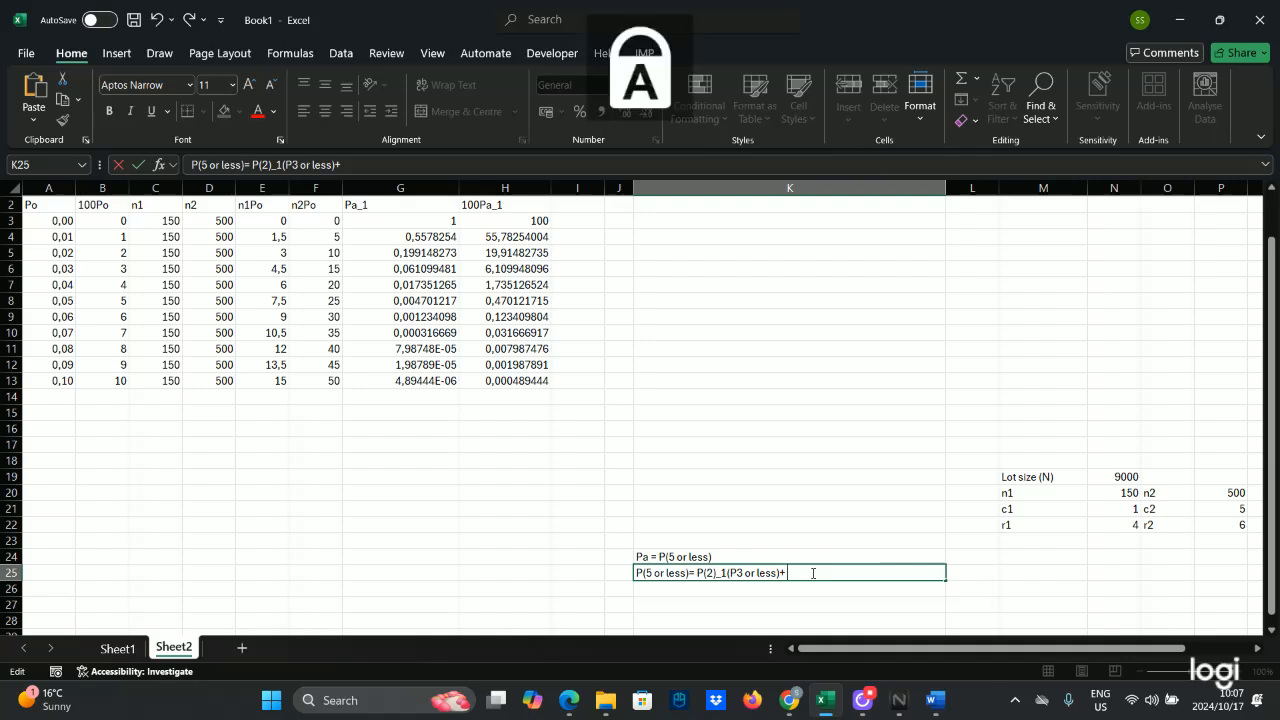
type("P")
key("Caps_Lock")
type("(")
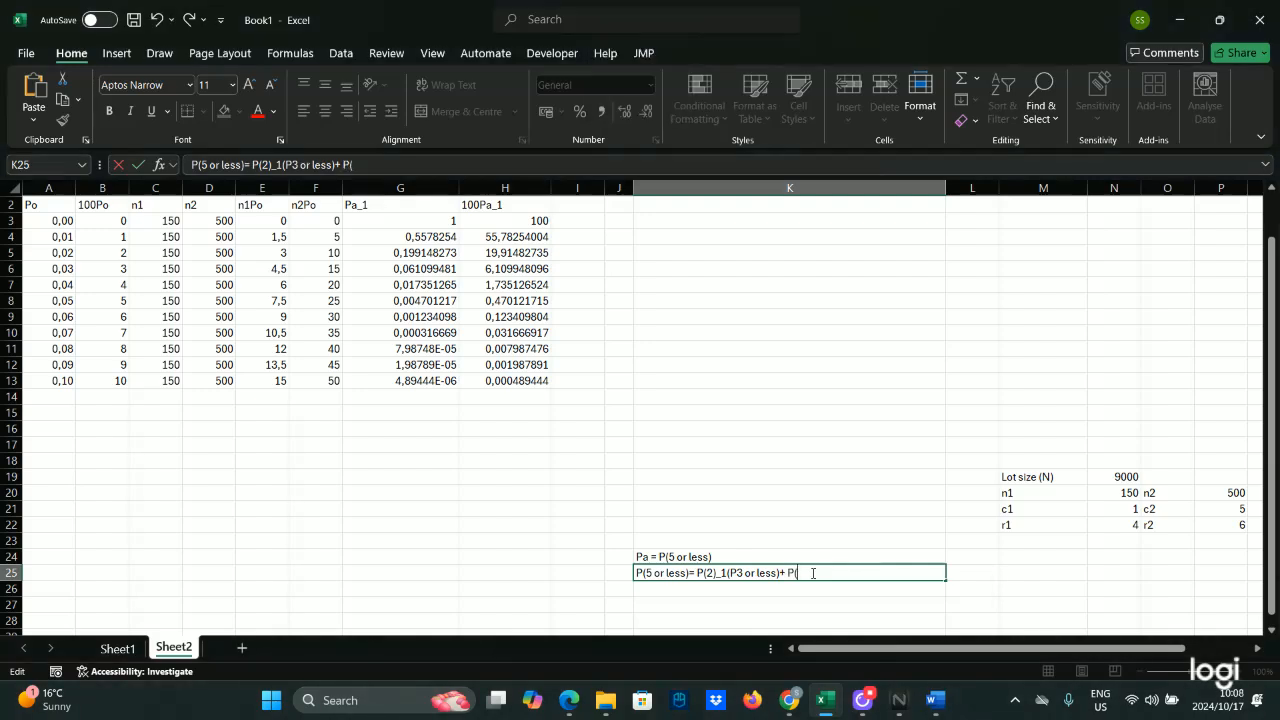
type("3)")
type("_1")
type("P")
type("(2")
type("o")
type(" or less")
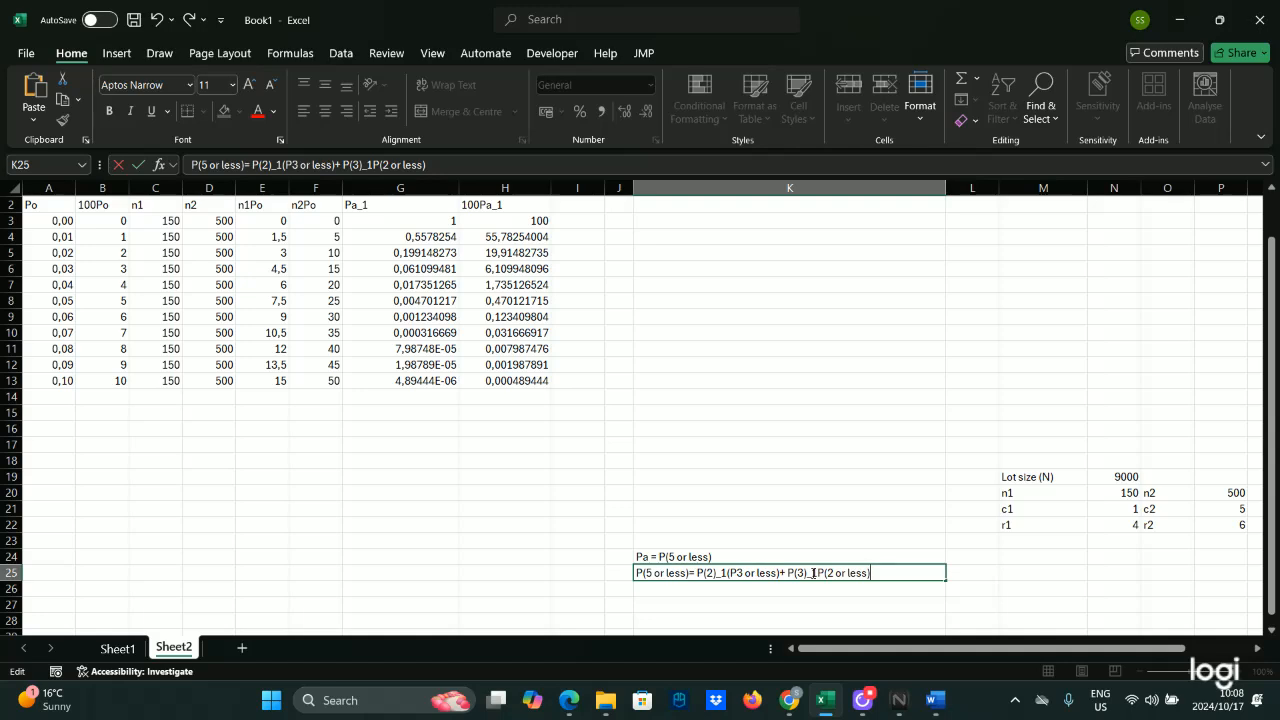
Step: Check the c2 parameter against the probability notes in K24 and K25
left_click(1244, 508)
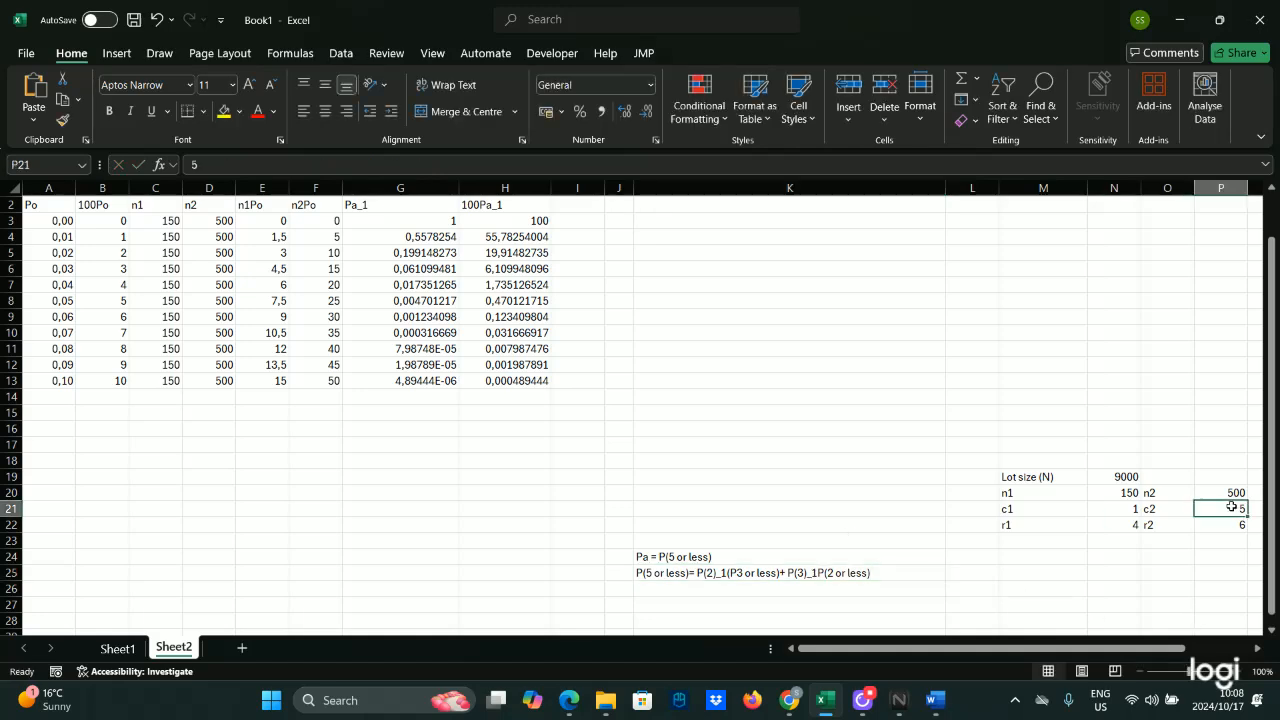
left_click(708, 573)
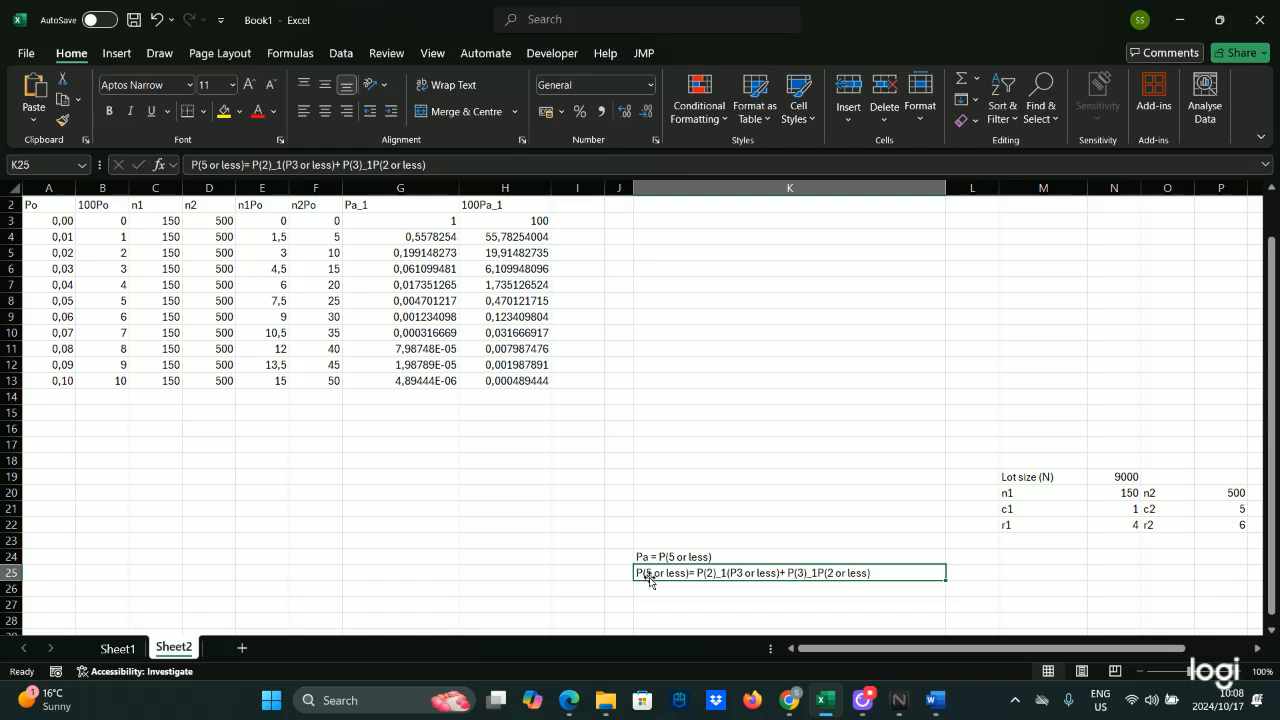
scroll(660, 578, "up", 1)
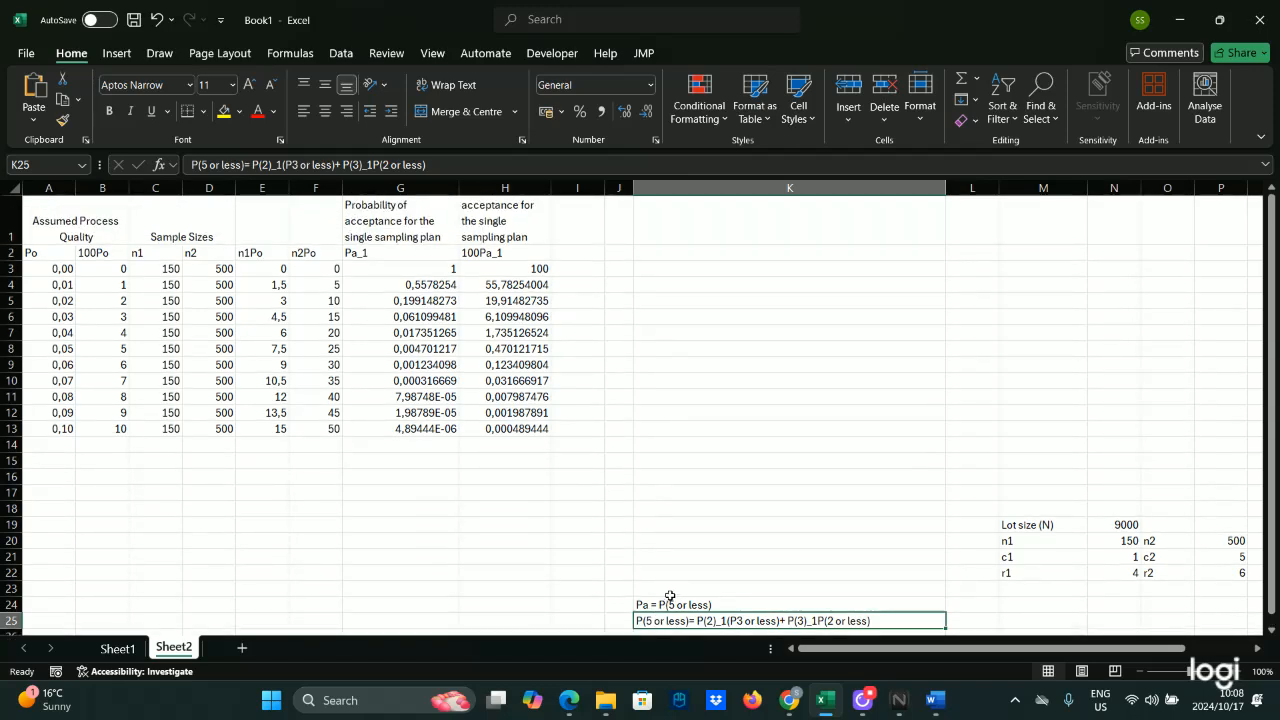
left_click(668, 602)
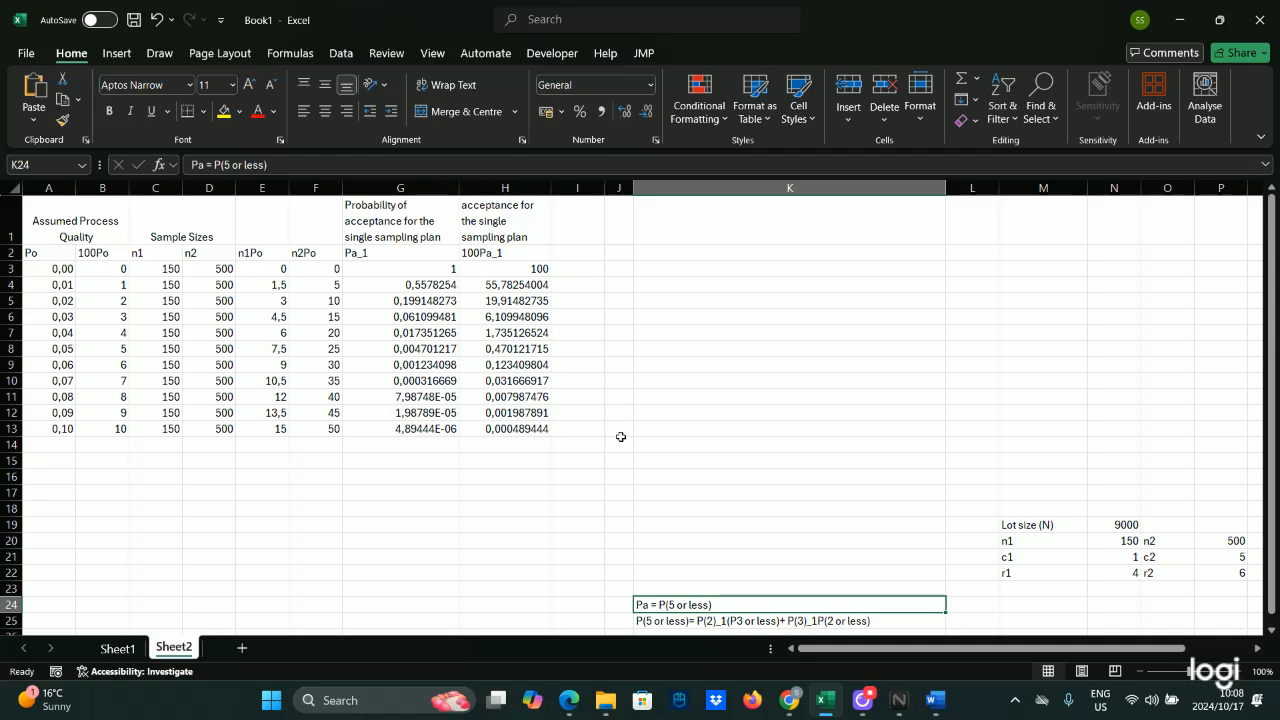
Step: Enter the column label "Pa" in I2
scroll(625, 440, "down", 1)
scroll(733, 540, "up", 1)
left_click(589, 255)
key("Caps_Lock")
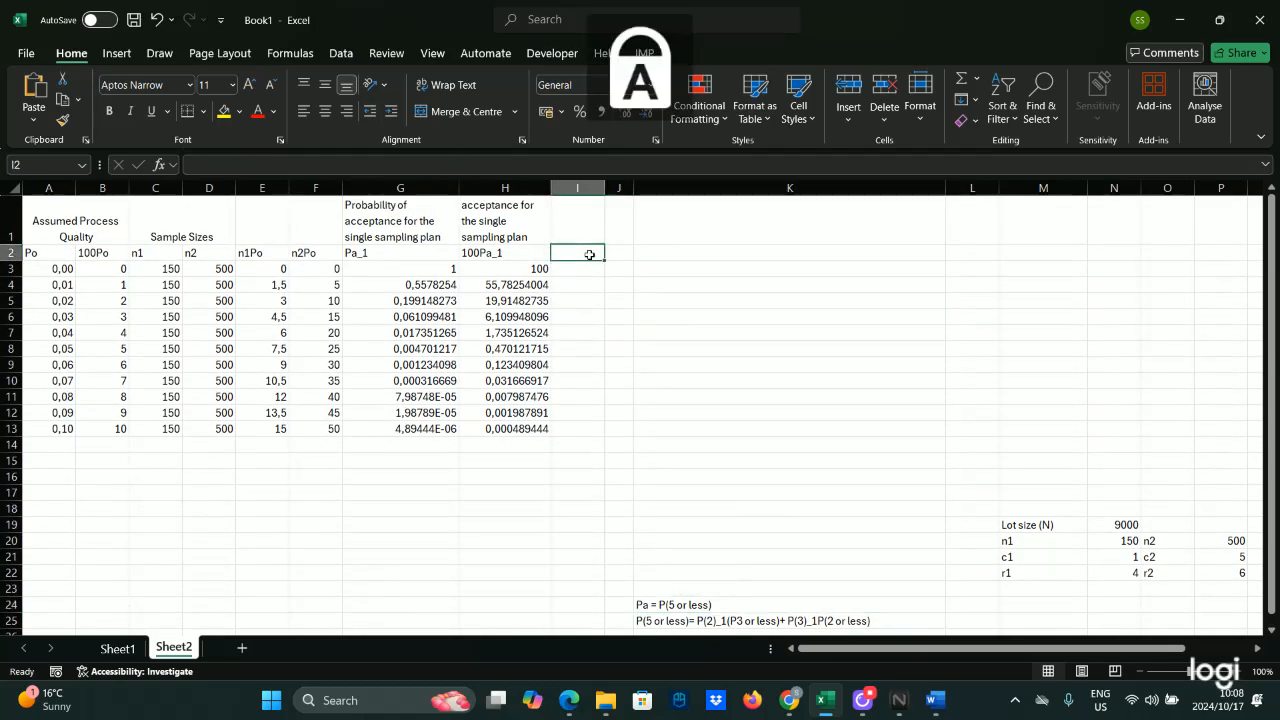
type("P")
key("Caps_Lock")
type("a")
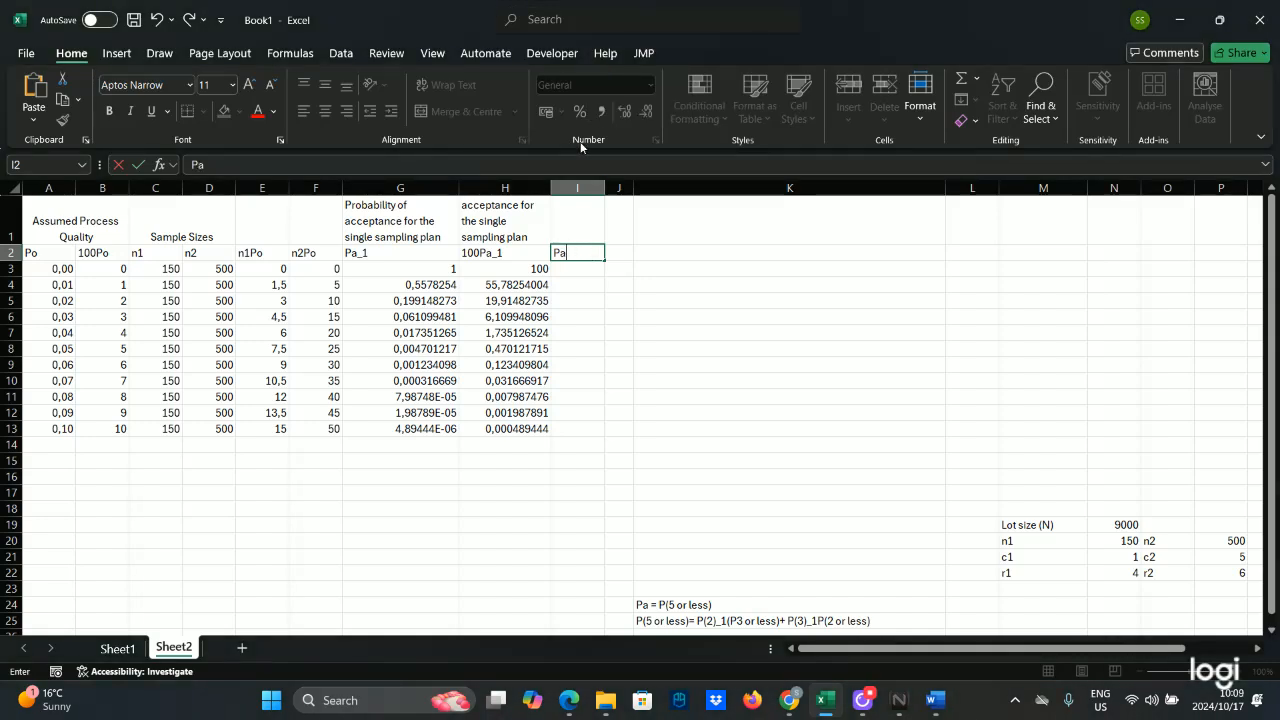
Step: Enter the column heading "First sample" in I1
left_click(567, 203)
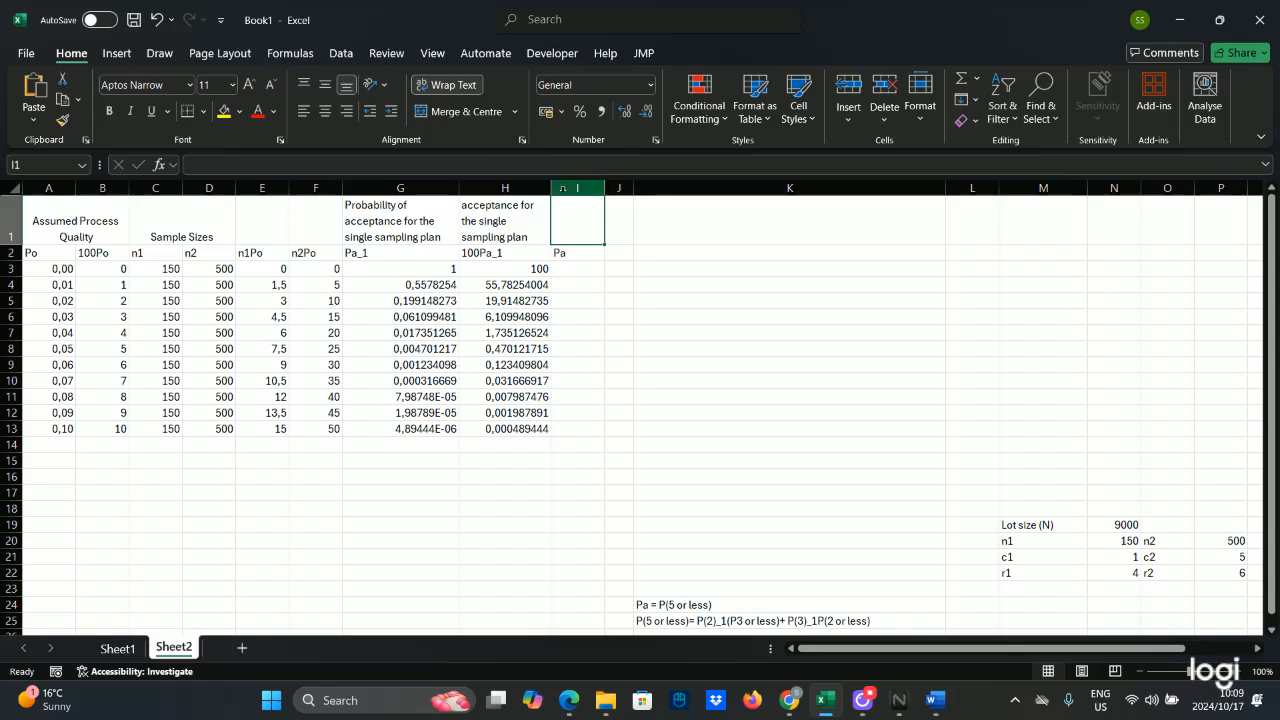
key("Caps_Lock")
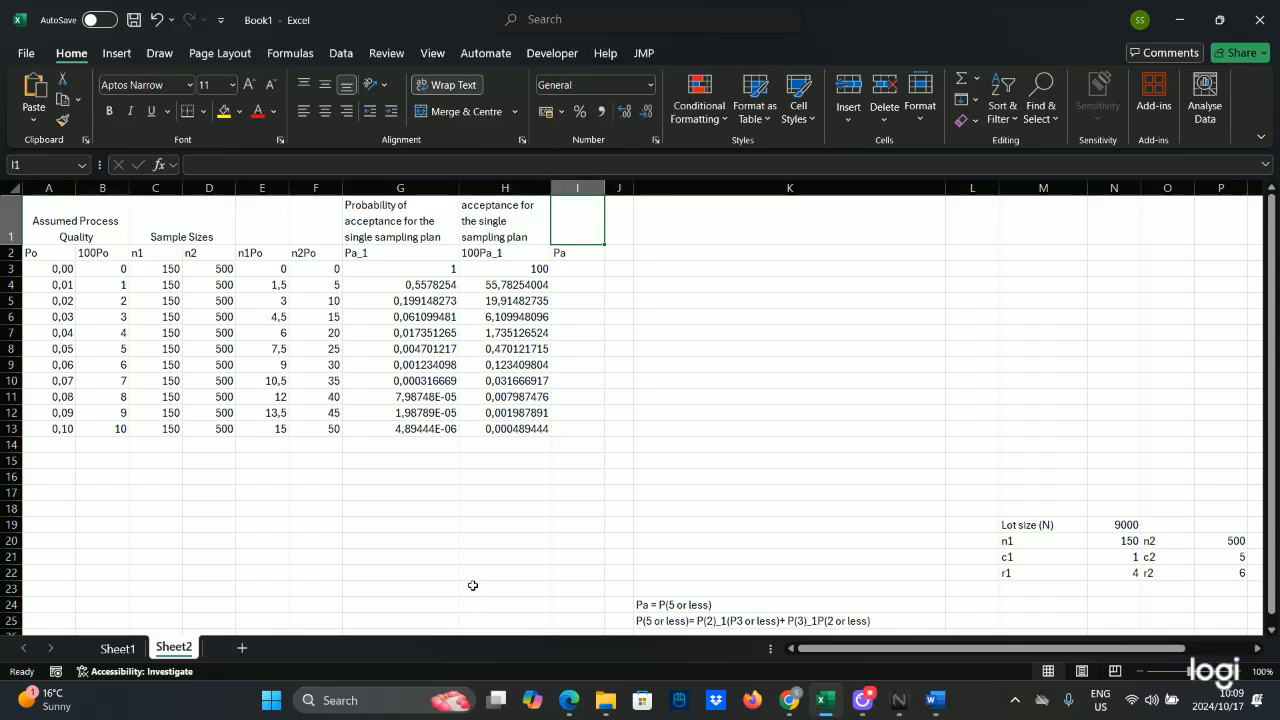
type("F")
key("Caps_Lock")
type("is")
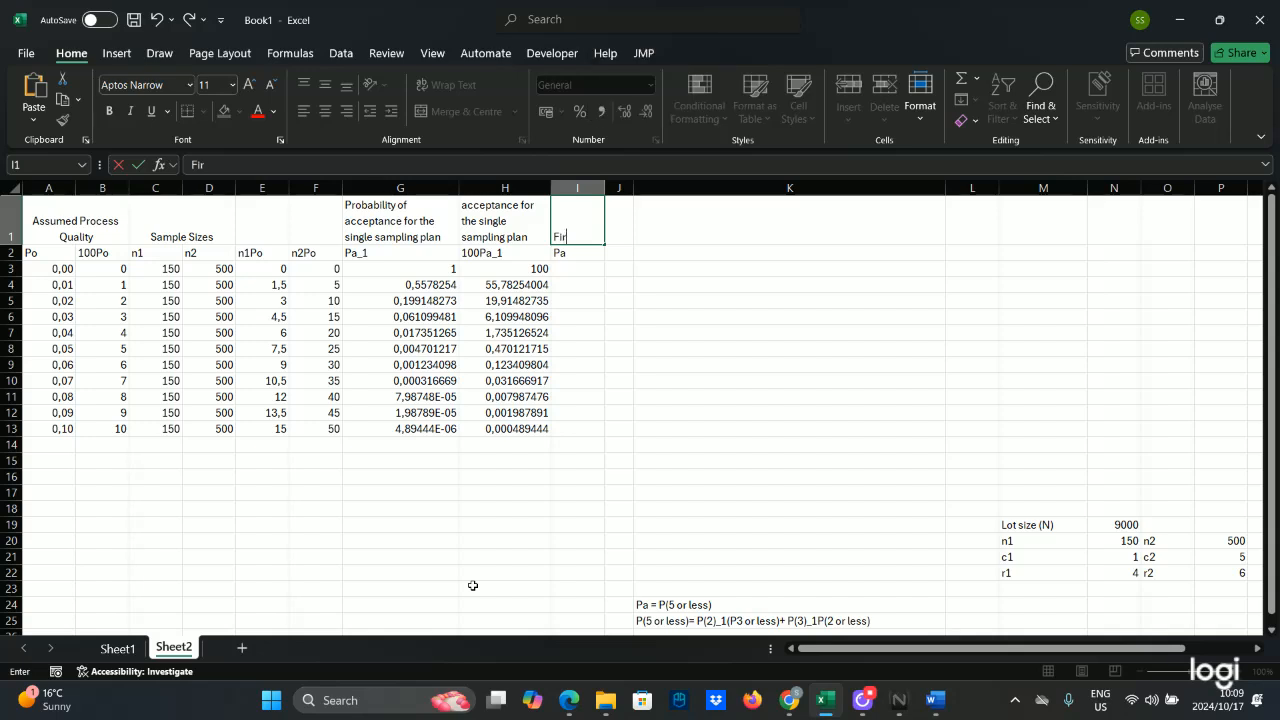
type("t sample")
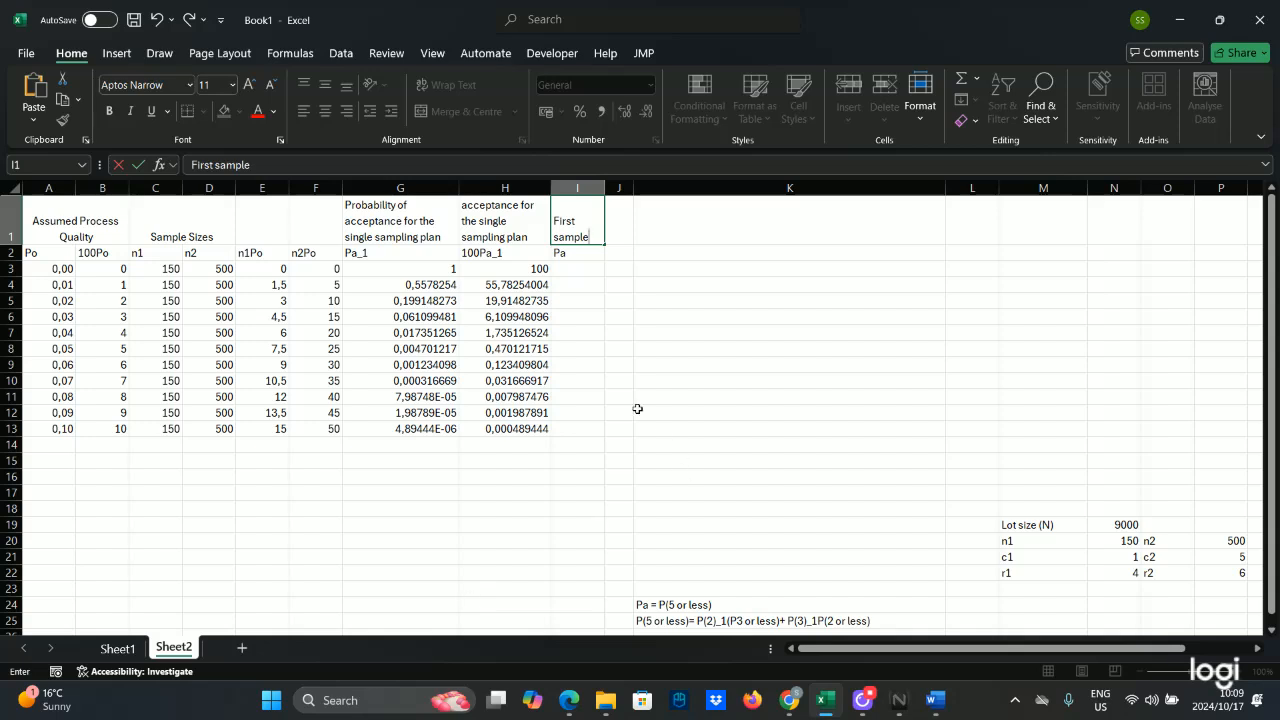
Step: Change the column label in I2 to "P(x=2)"
double_click(588, 252)
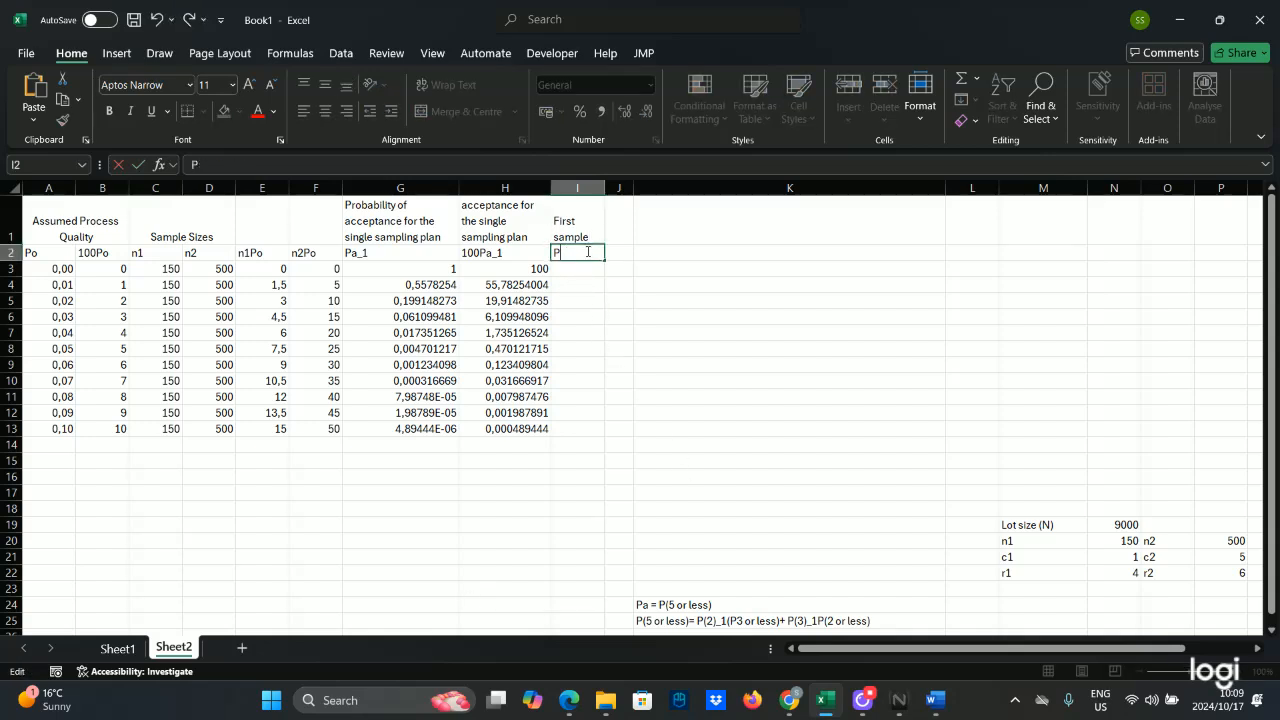
type("2)")
type("x")
type("=")
Step: Widen columns I and J to fit their headings
left_click(618, 188)
left_click_drag(634, 188, 713, 188)
left_click(658, 226)
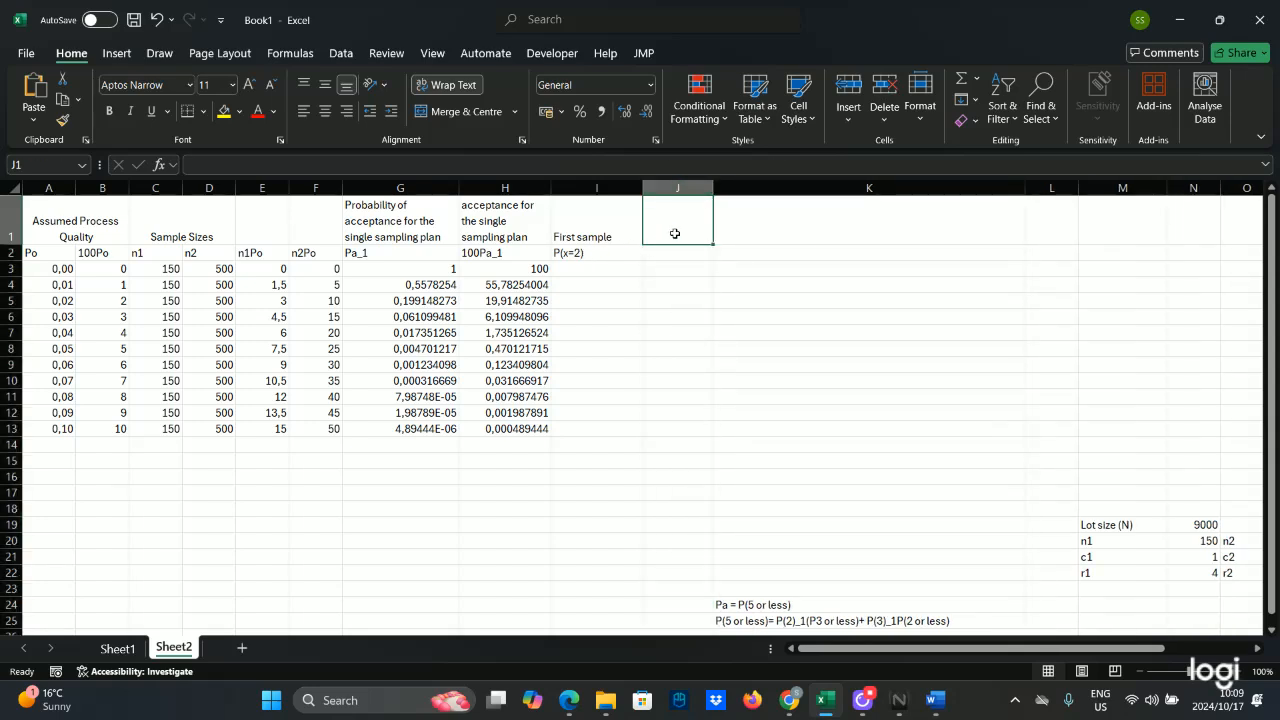
Step: Enter the column heading "Second Sampling" in J1
key("Caps_Lock")
type("S")
key("Caps_Lock")
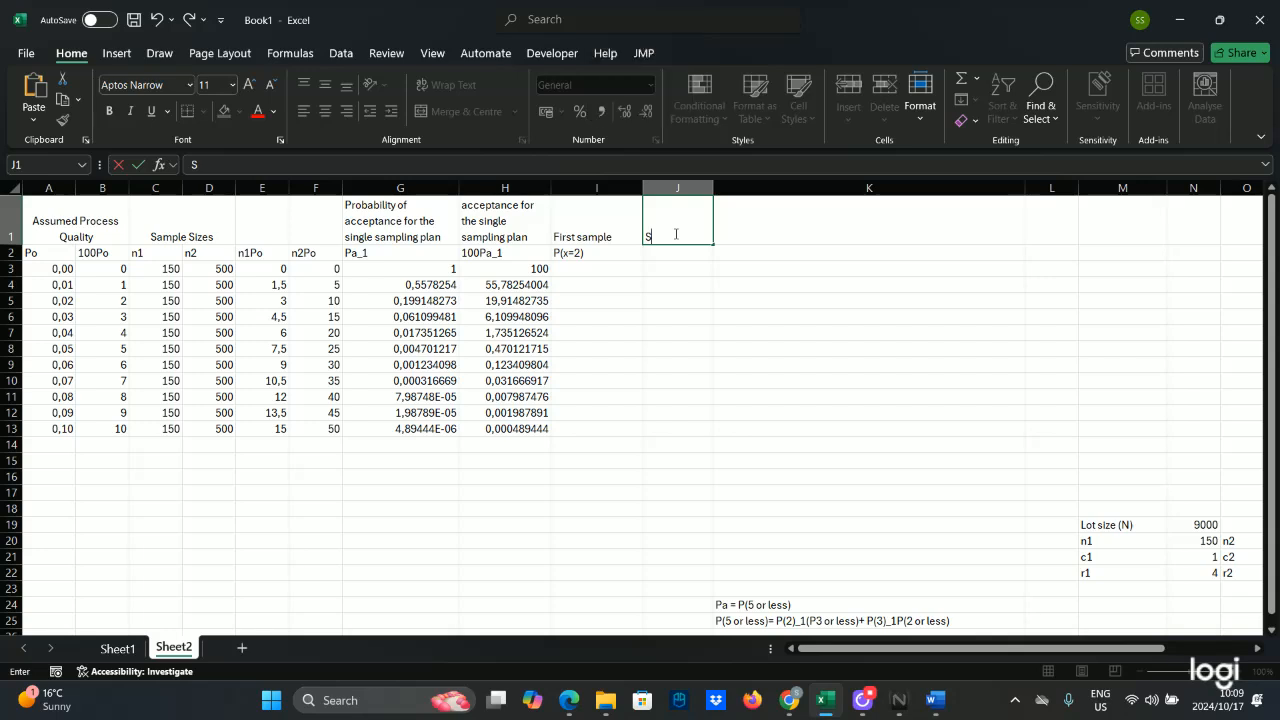
type("co")
key("BackSpace")
key("BackSpace")
type("ond")
key("Caps_Lock")
type("S")
key("Caps_Lock")
type("amp")
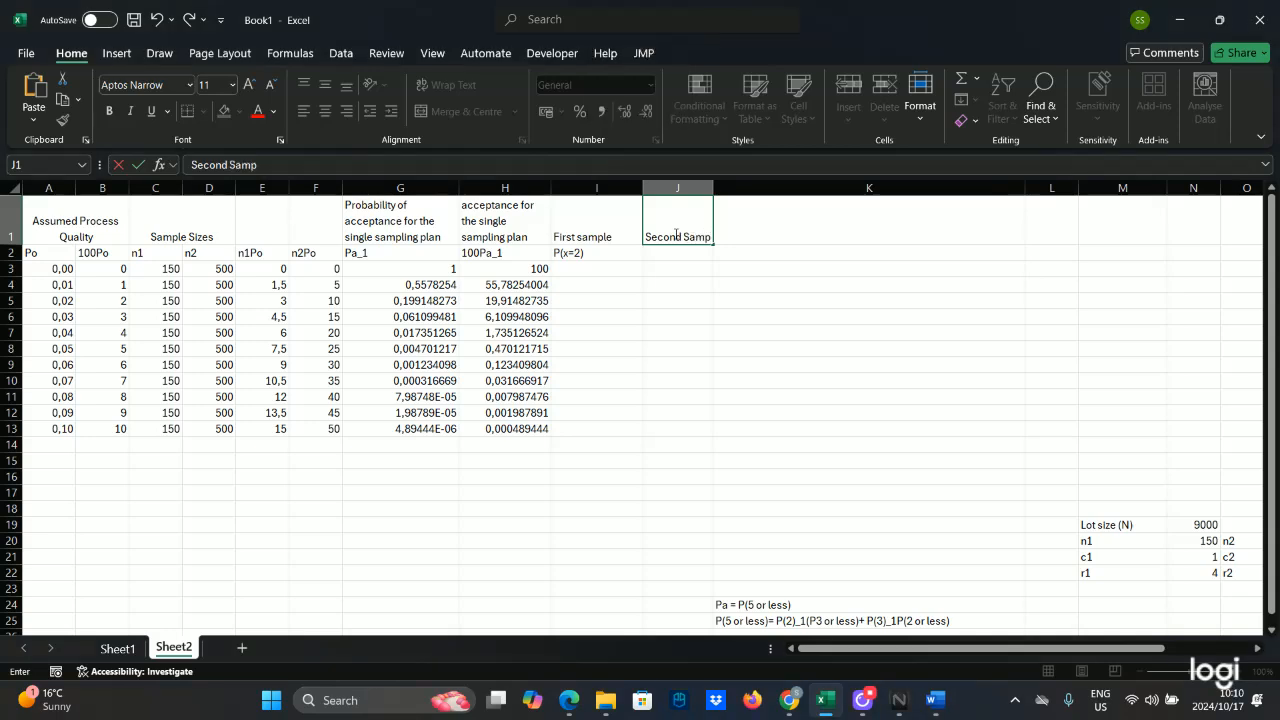
type("ling")
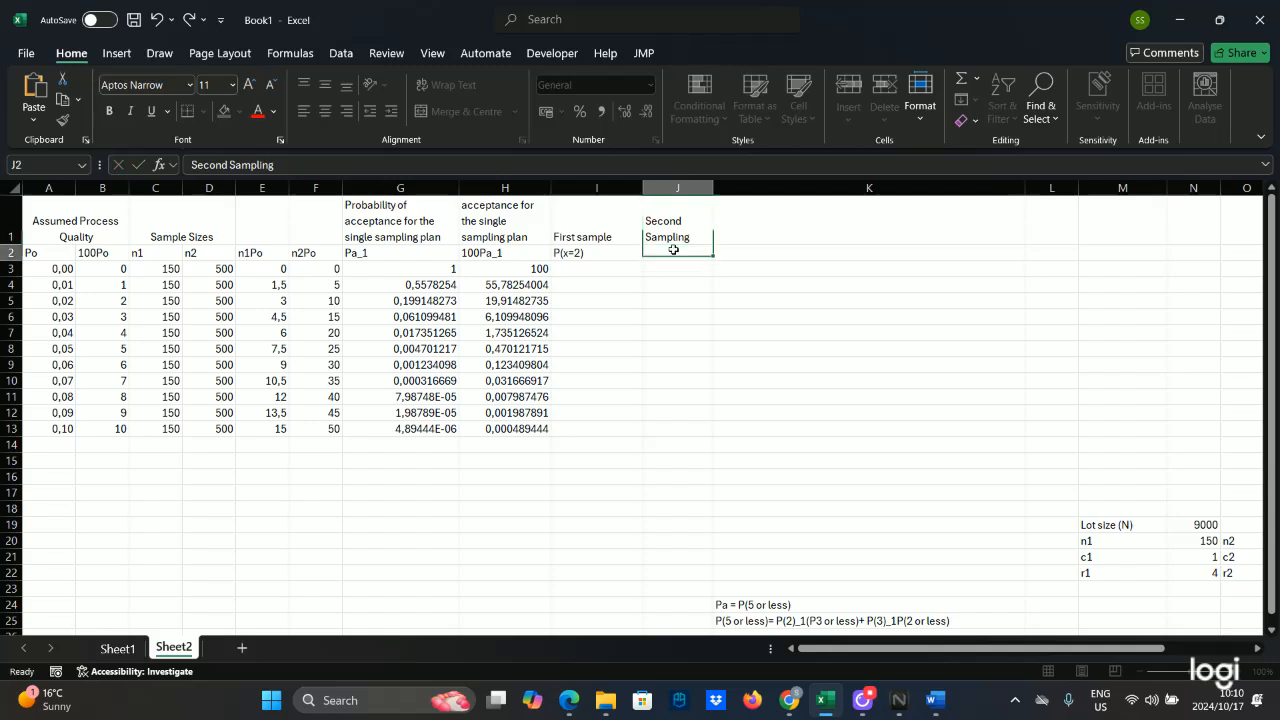
Step: Enter the column label "P(3 or less)" in J2, below the "Second Sampling" heading
left_click(670, 251)
key("Caps_Lock")
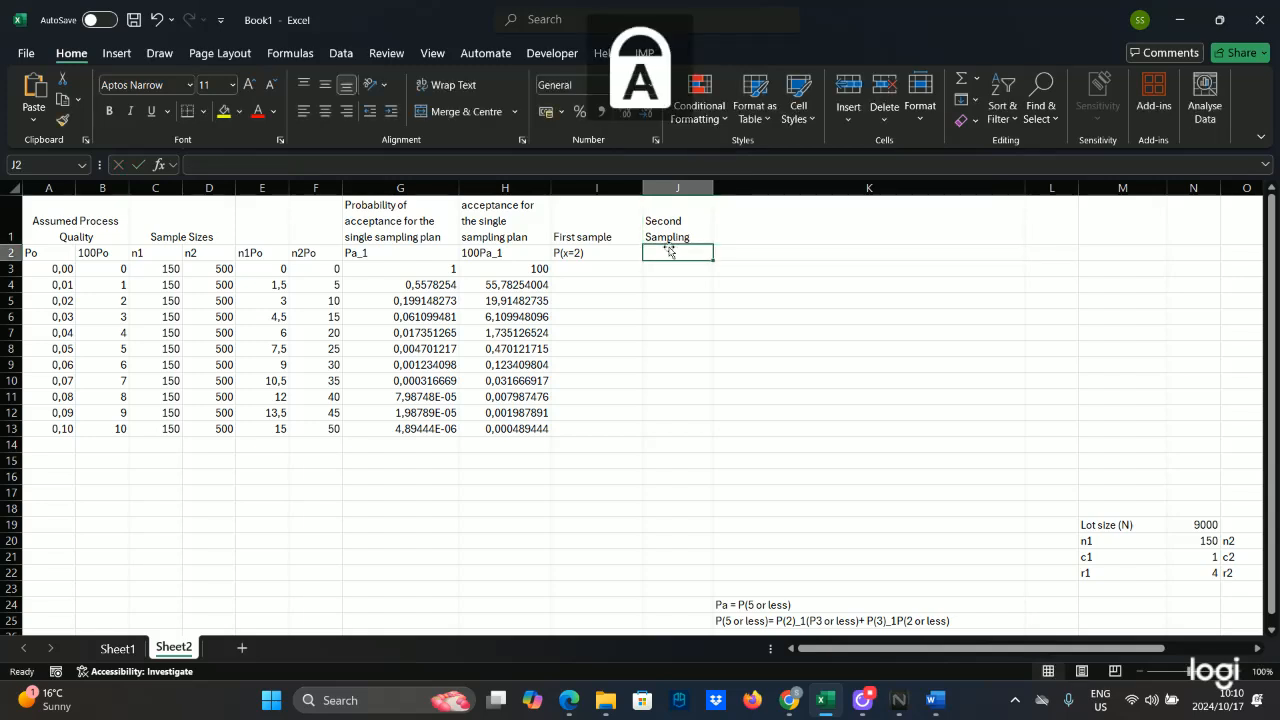
type("P")
key("Caps_Lock")
type("(")
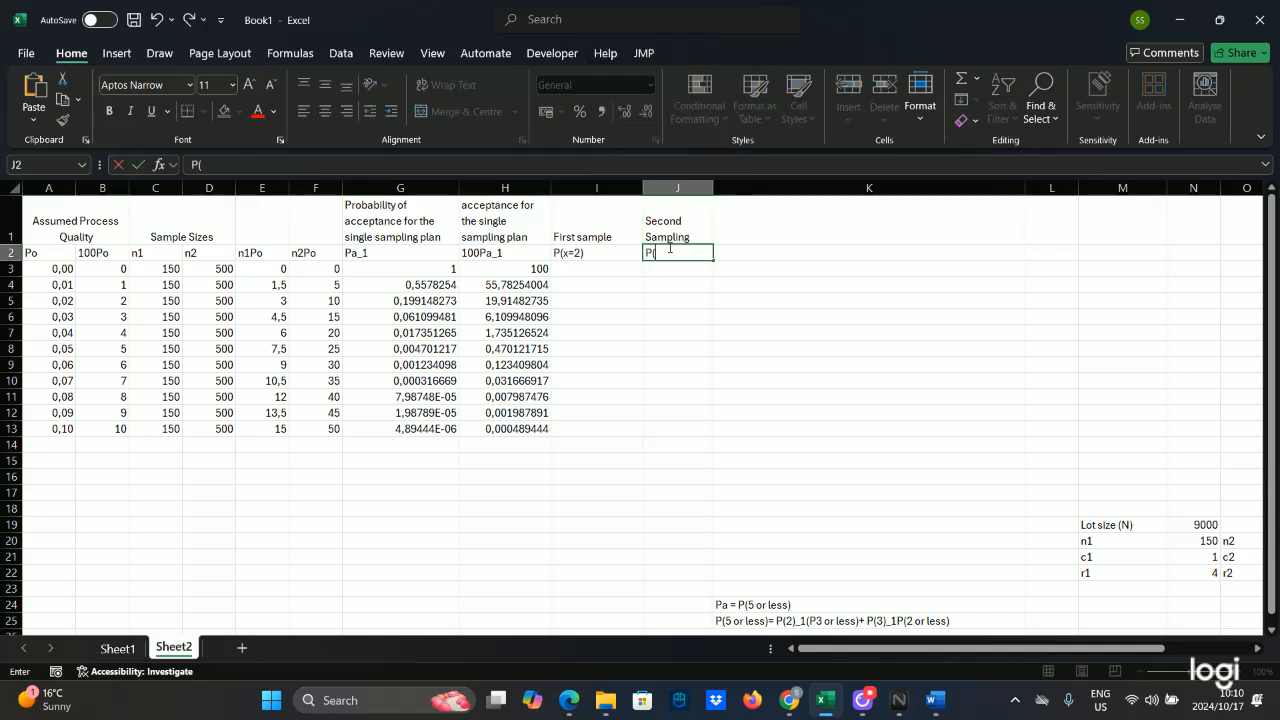
type("3 or less)")
left_click(864, 704)
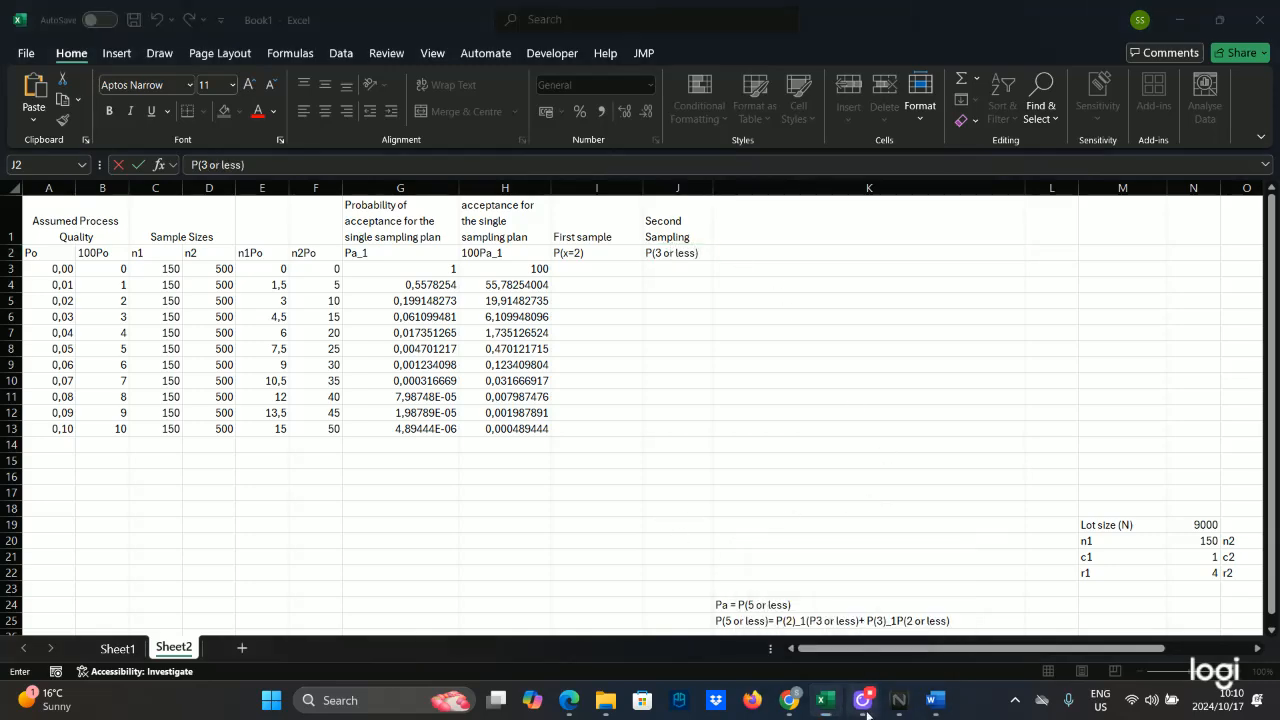
left_click(865, 708)
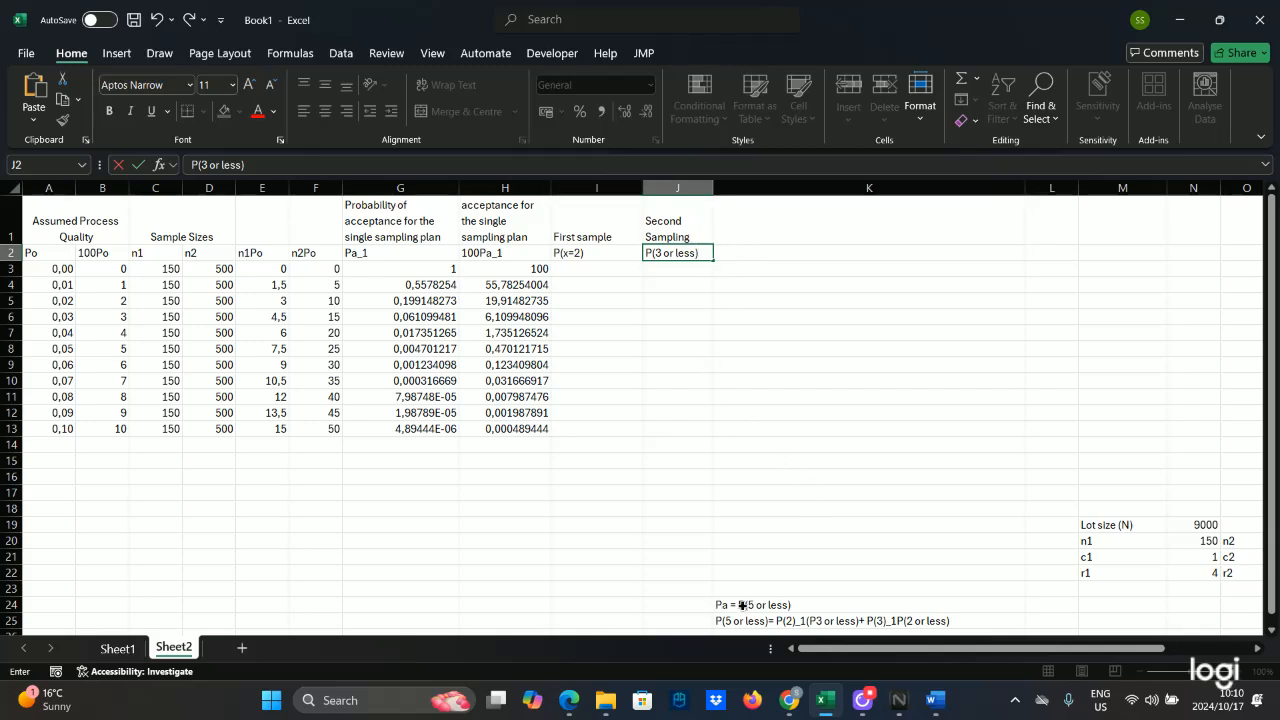
Step: Clear the contents of the two acceptance probability notes in K24:K25
left_click_drag(713, 605, 760, 620)
right_click(878, 618)
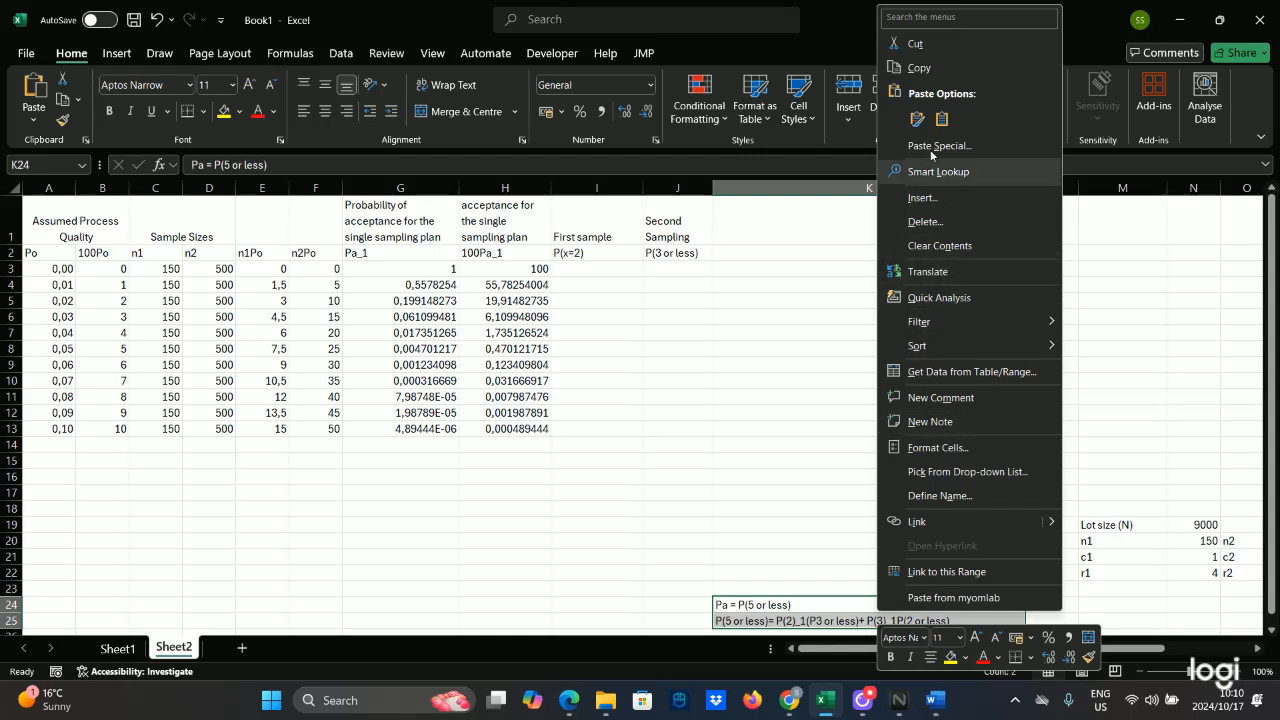
left_click(939, 245)
Step: Narrow column K to about the width of column J
left_click_drag(1021, 188, 851, 194)
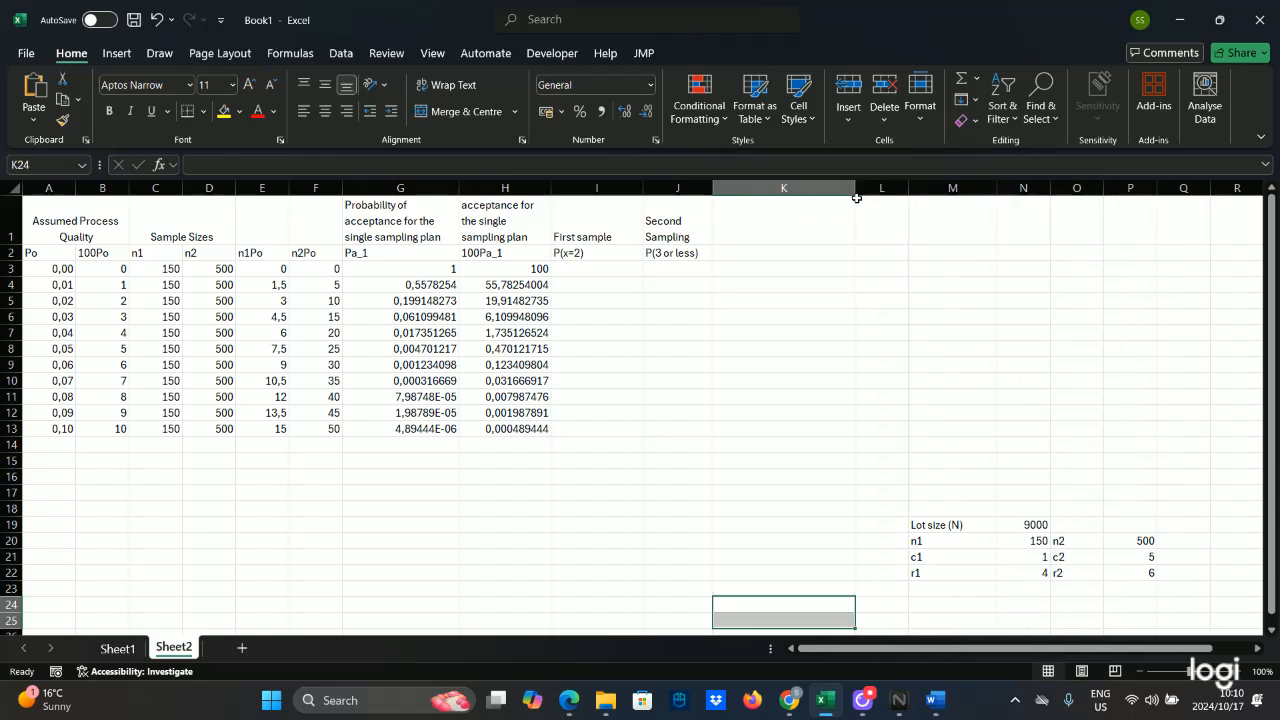
left_click(851, 197)
left_click(810, 495)
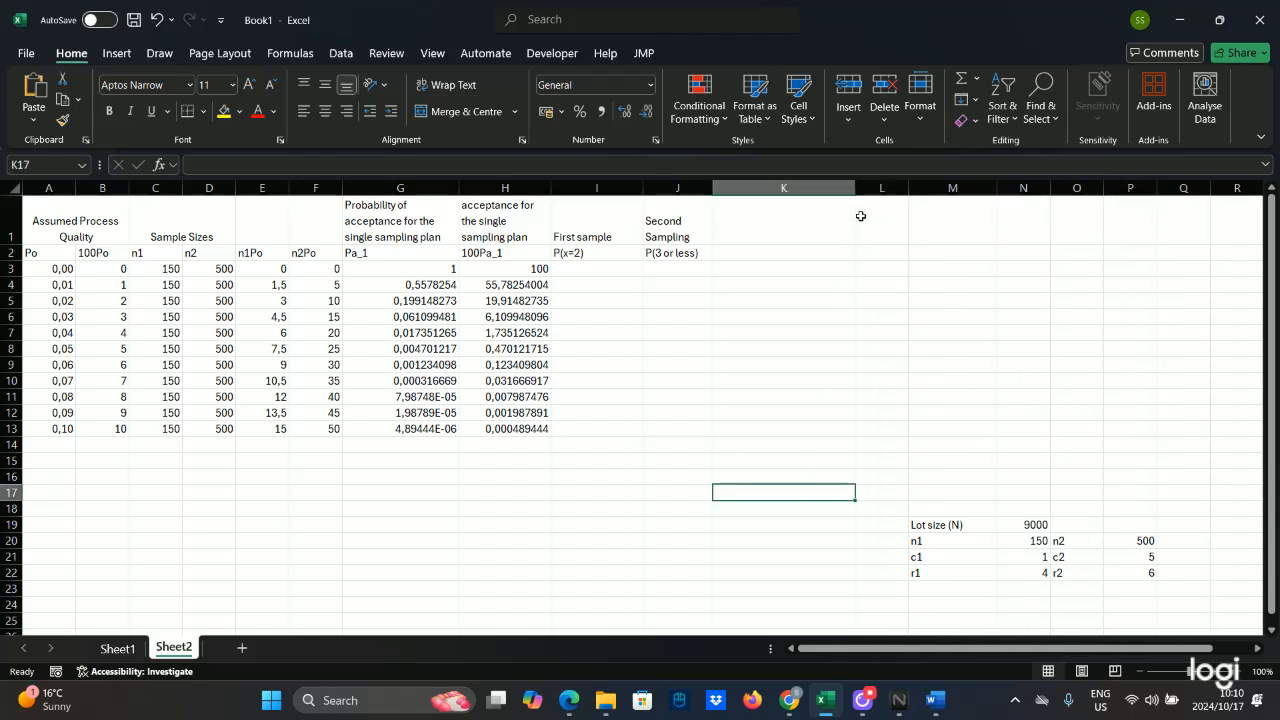
left_click_drag(854, 188, 786, 190)
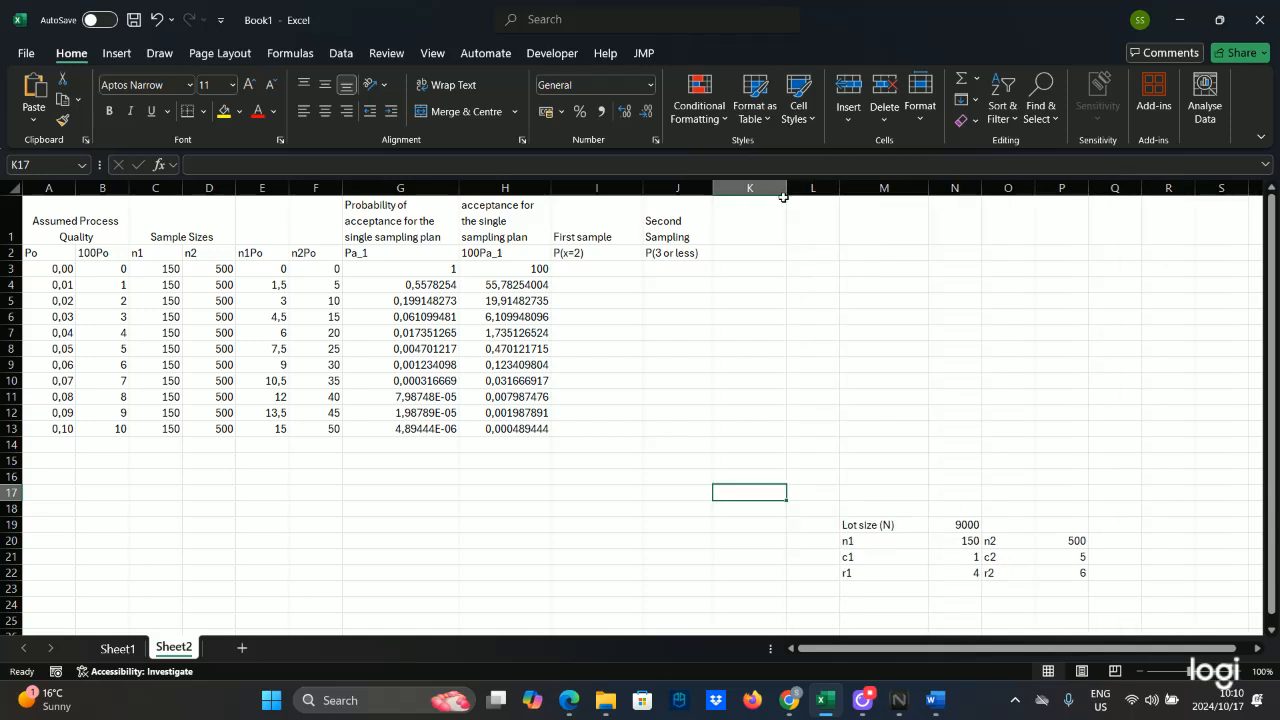
Step: Begin a column heading in K1 with the letter "F"
left_click(754, 232)
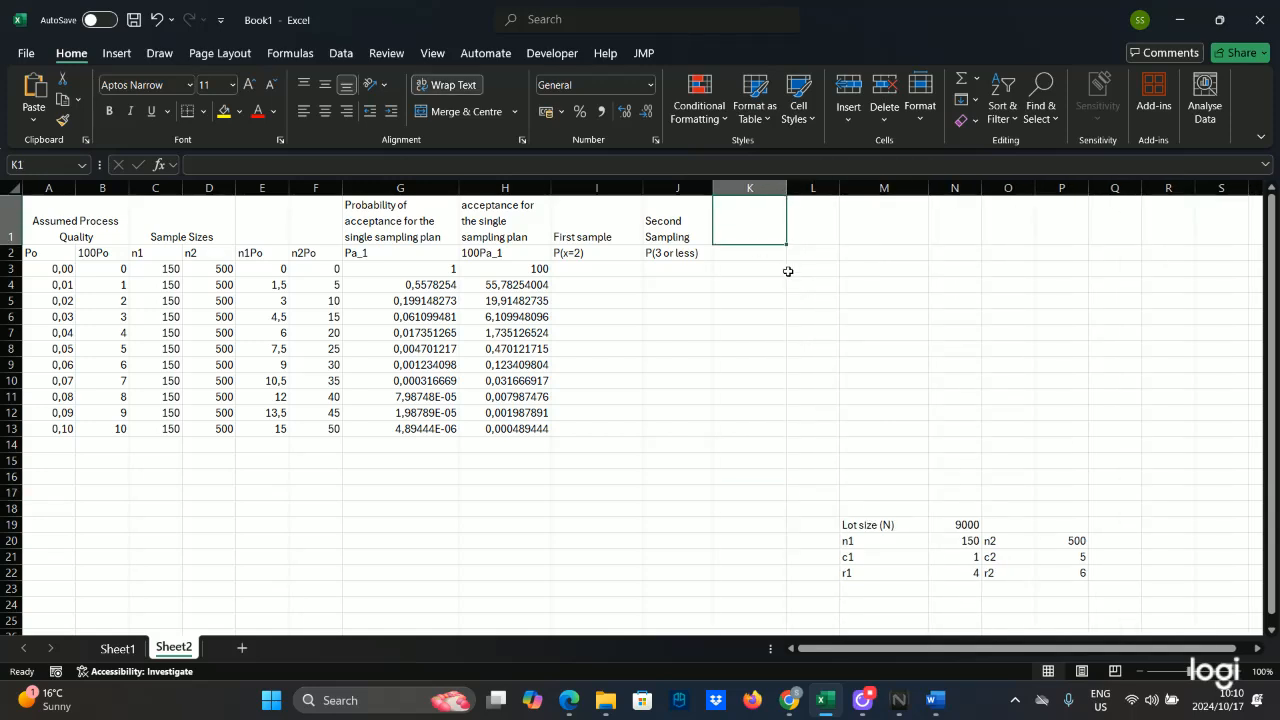
key("Caps_Lock")
type("F")
key("Caps_Lock")
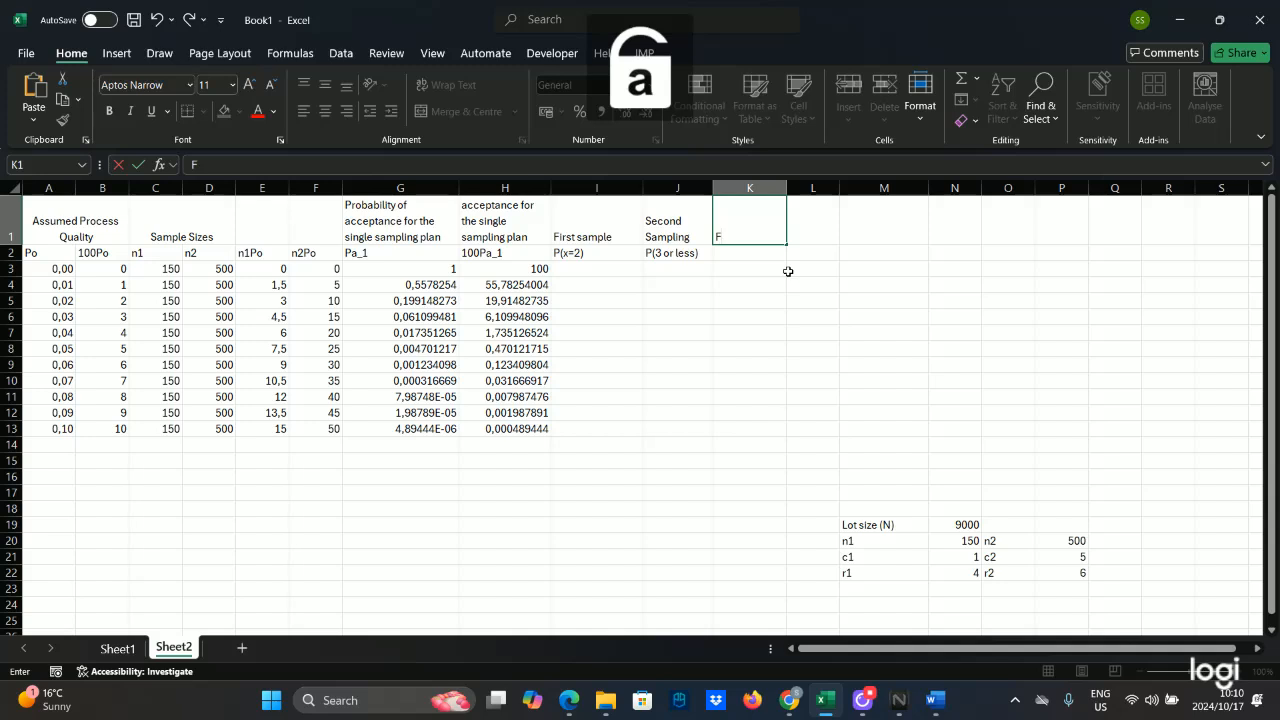
Step: Finish the heading "First Sample" in cell K1
type("irst")
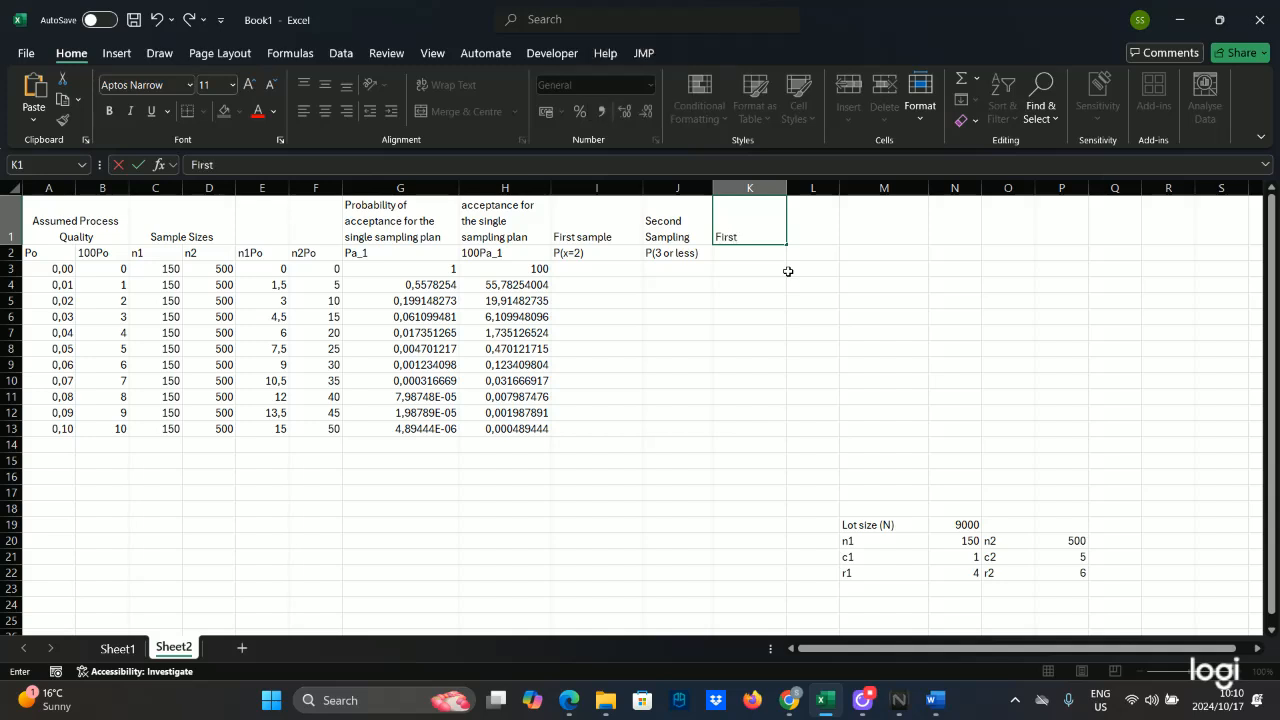
key("Caps_Lock")
type("S")
key("Caps_Lock")
type("ample")
left_click(741, 254)
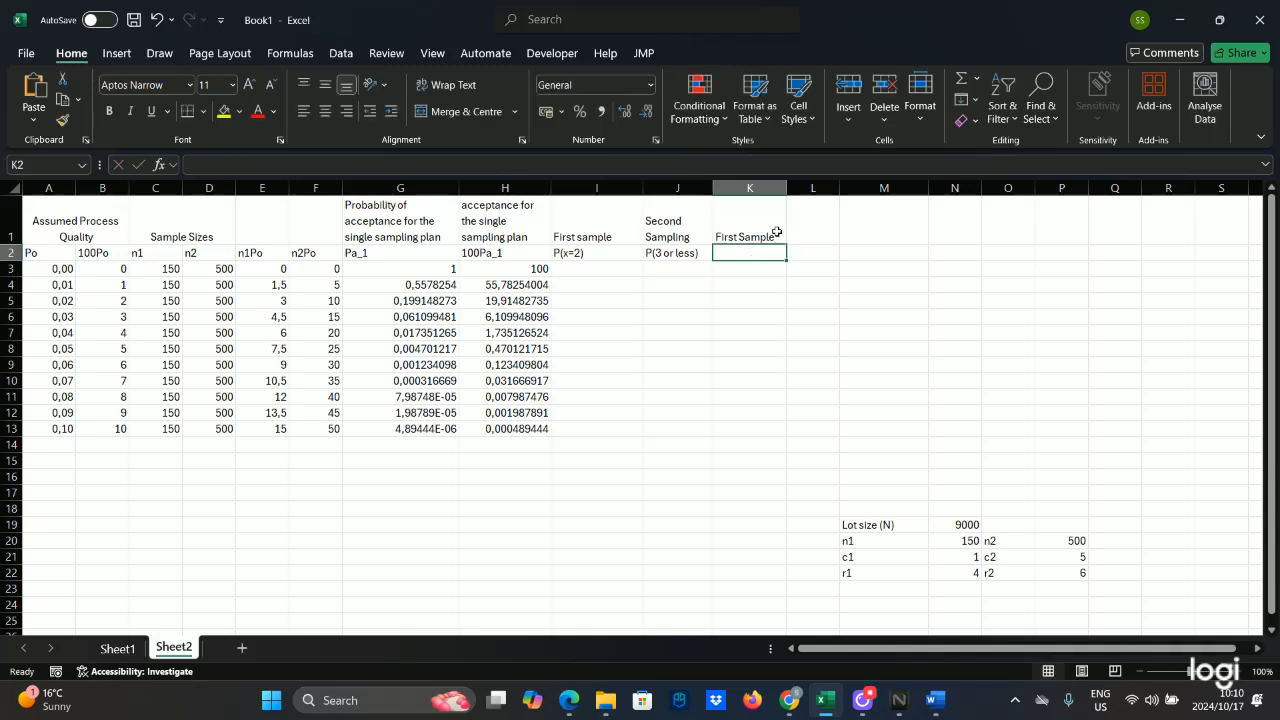
Step: Change the label in cell J2 to "P(x=3 or less)"
type("p")
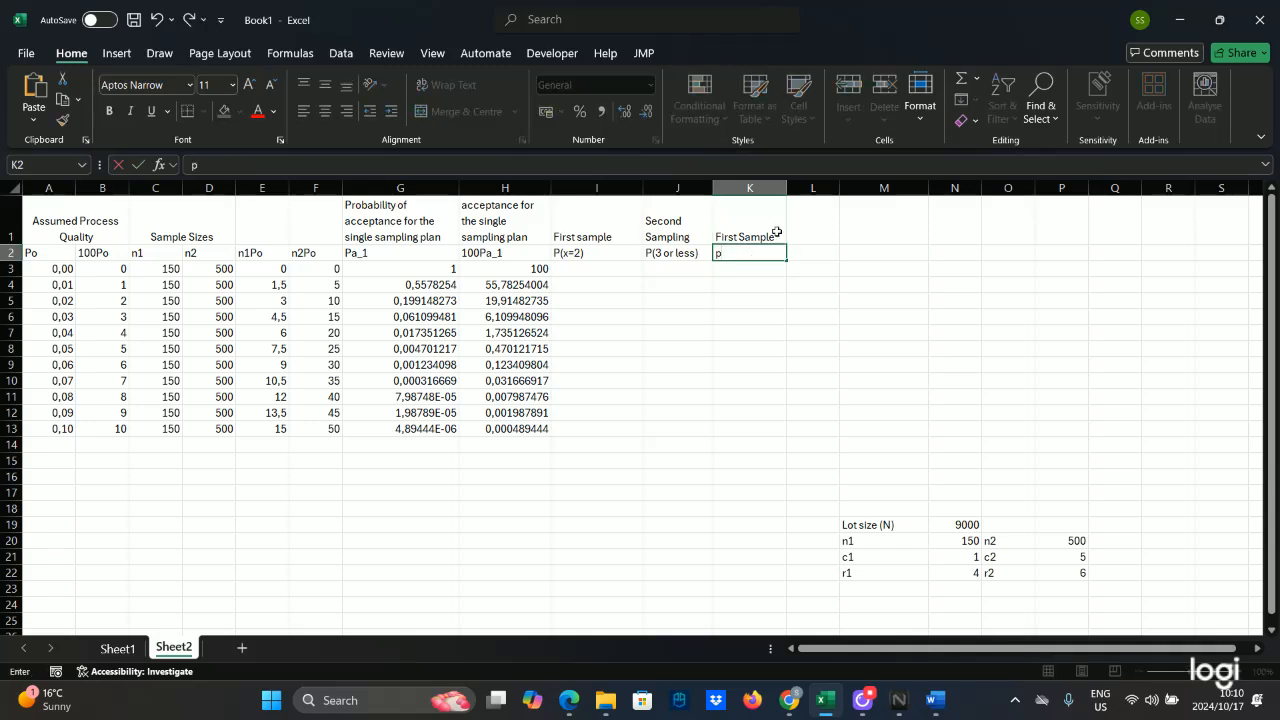
key("BackSpace")
left_click(661, 253)
double_click(661, 253)
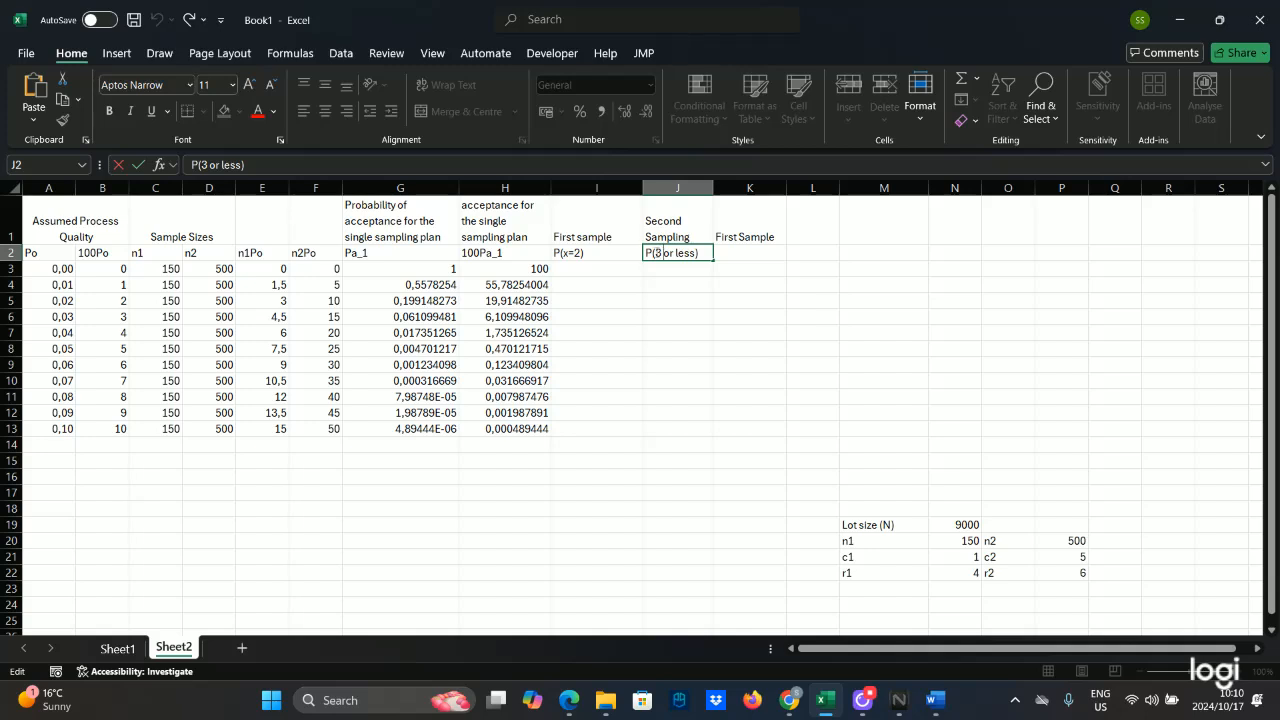
type("x=")
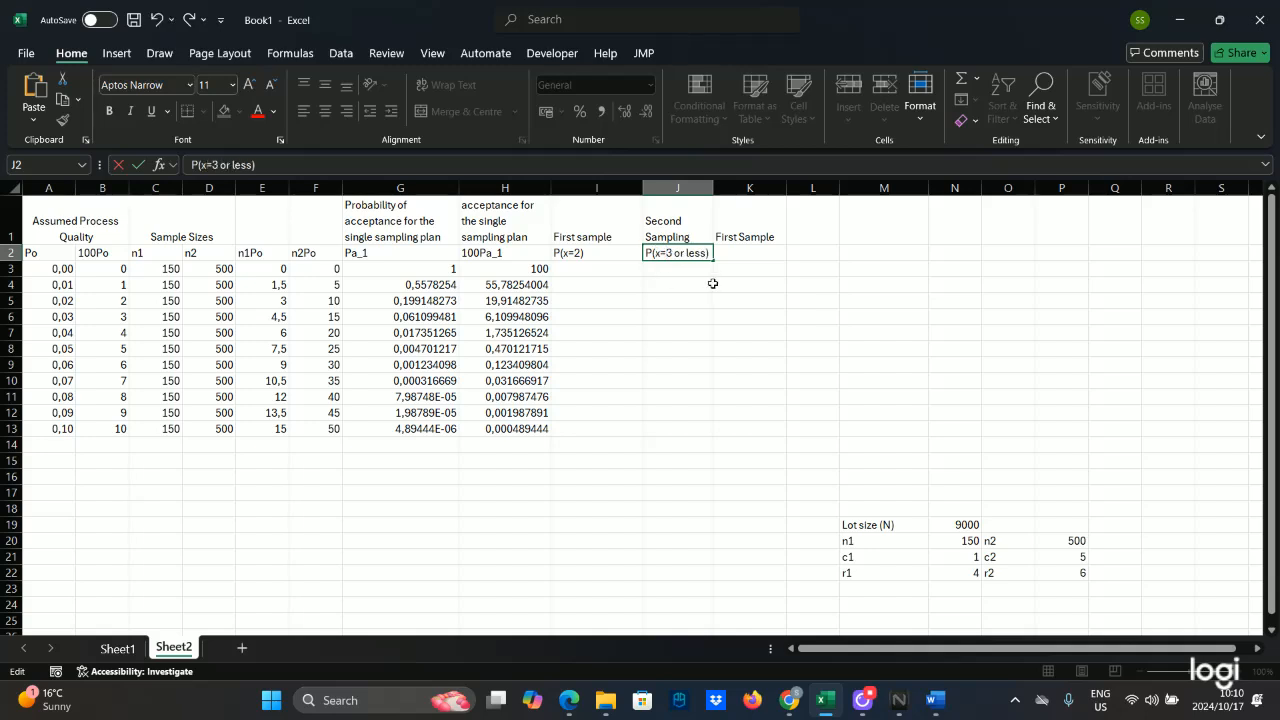
Step: Enter the label "P(x=3)" in cell K2 under the First Sample heading
left_click(746, 253)
key("Caps_Lock")
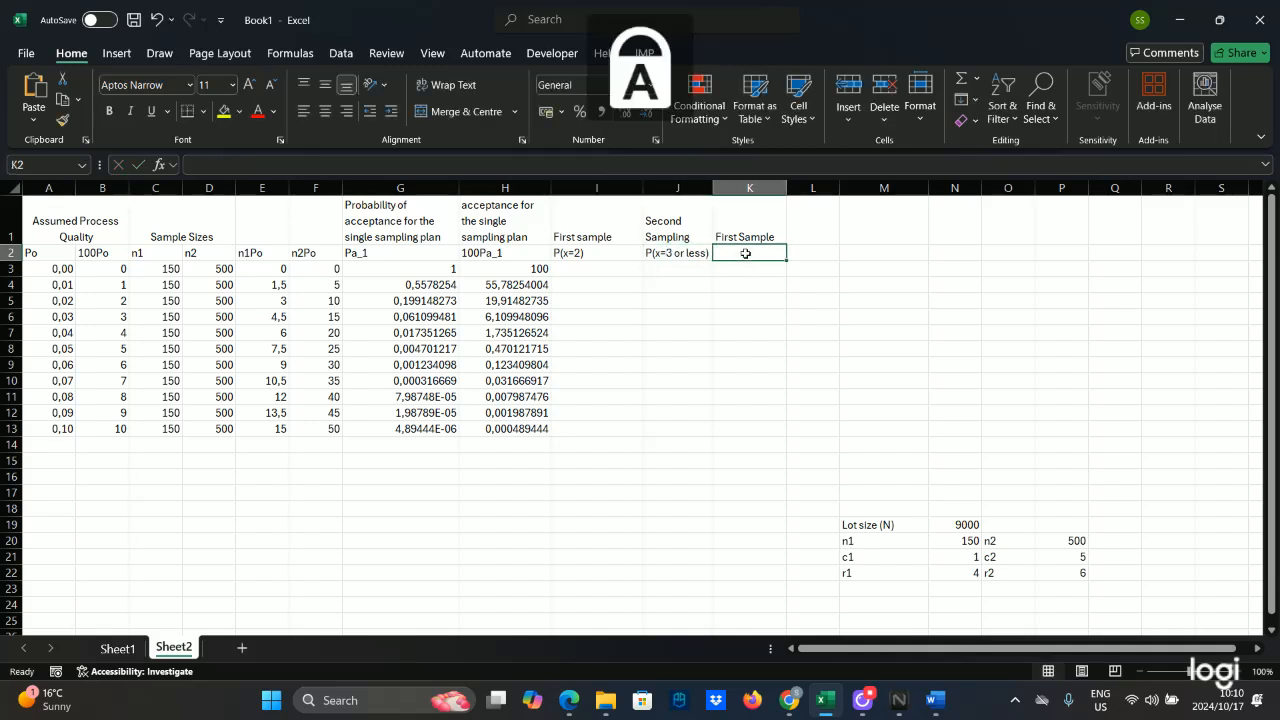
type("P")
key("Caps_Lock")
type("(")
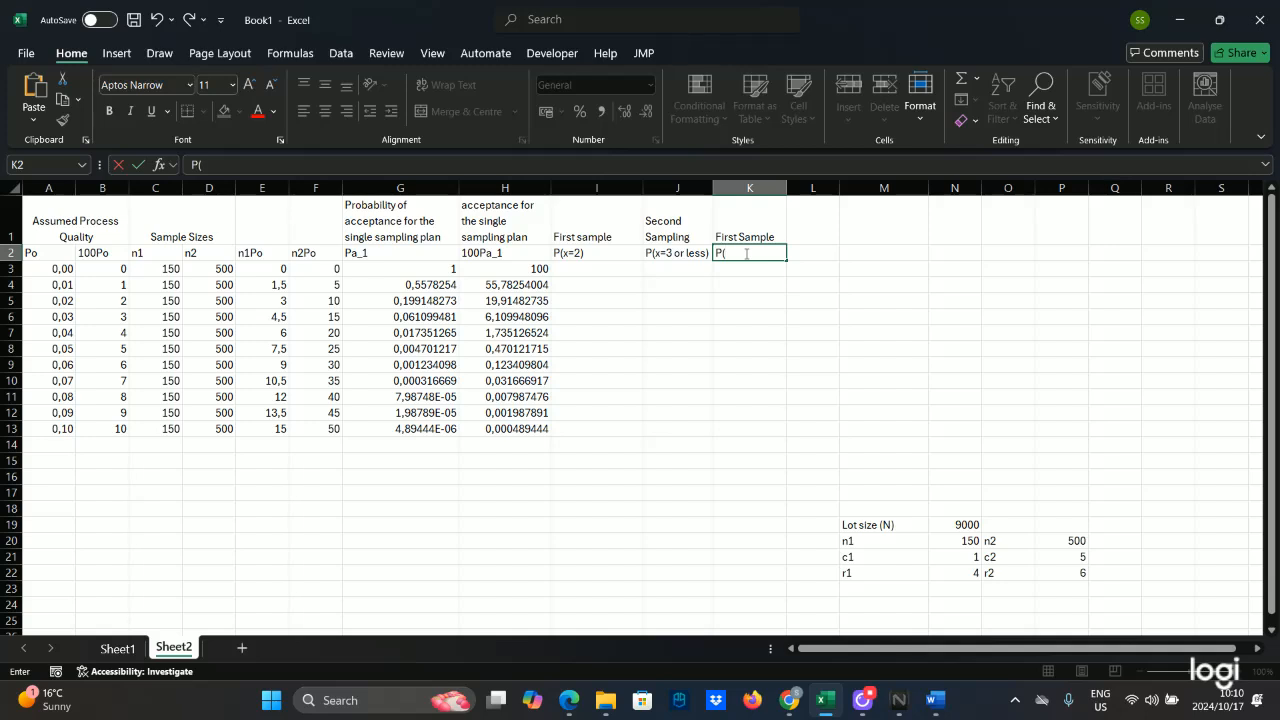
type("3)")
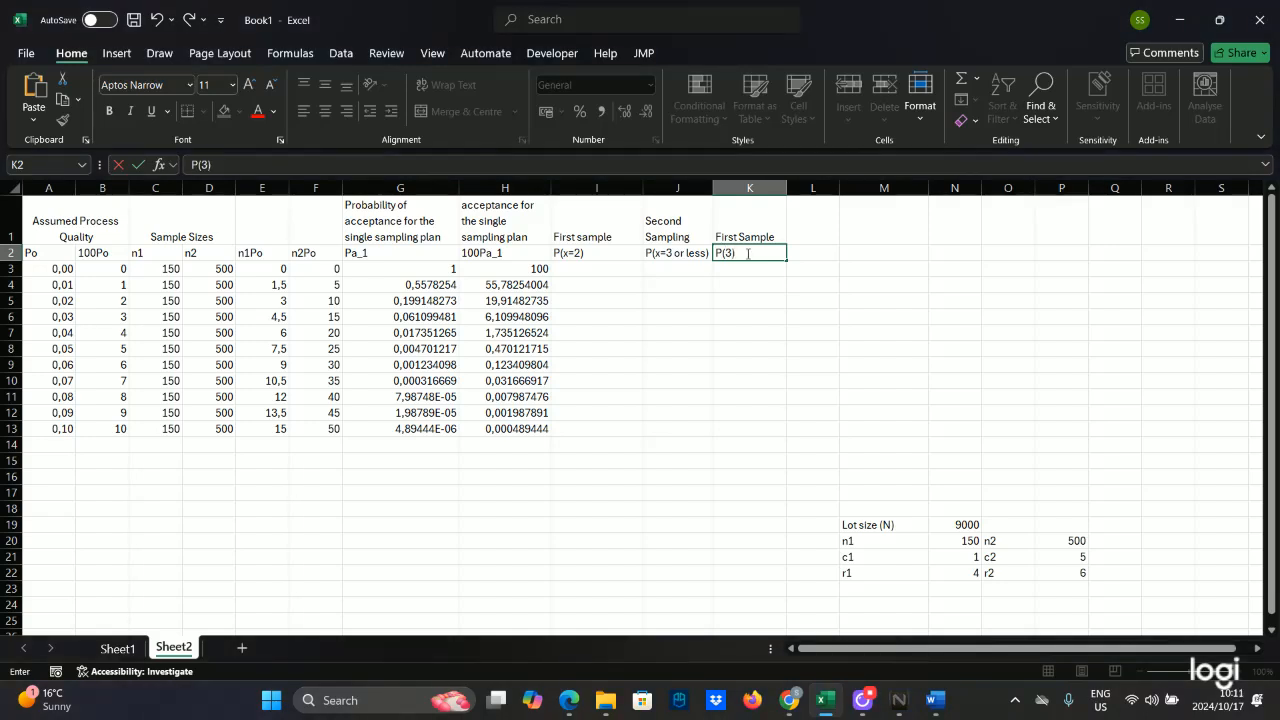
key("Left")
key("Left")
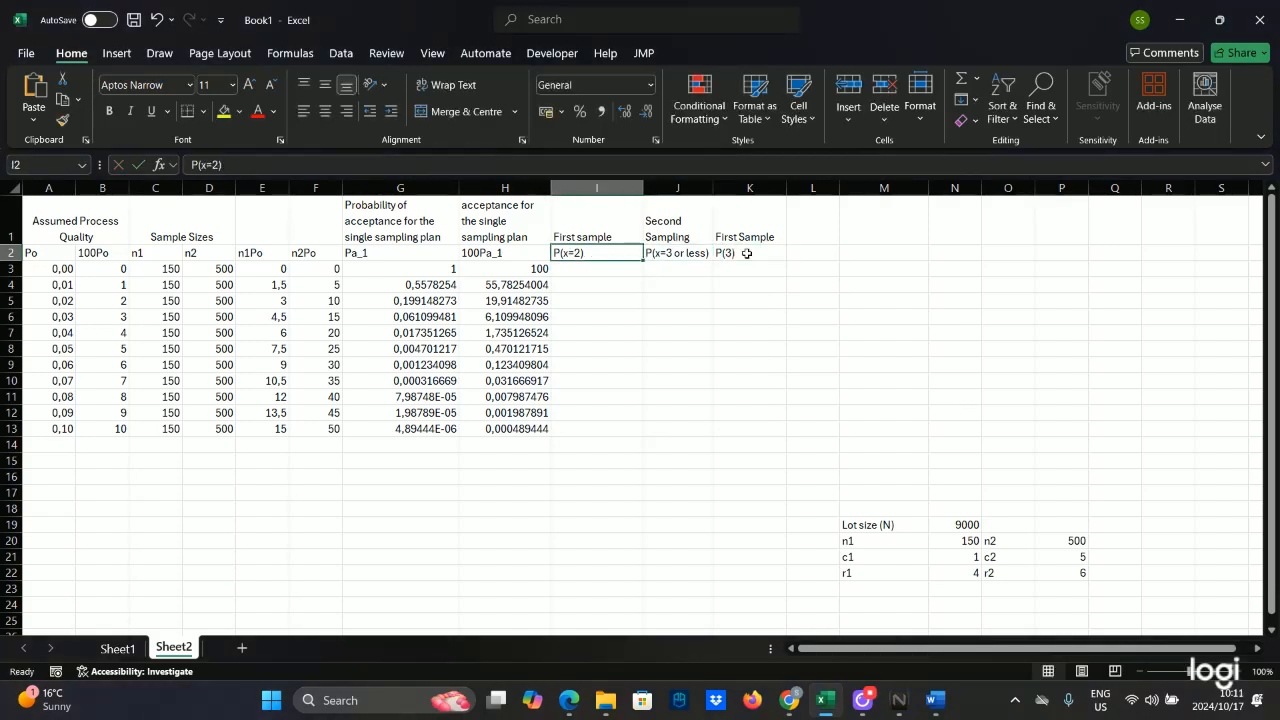
left_click(746, 253)
double_click(746, 253)
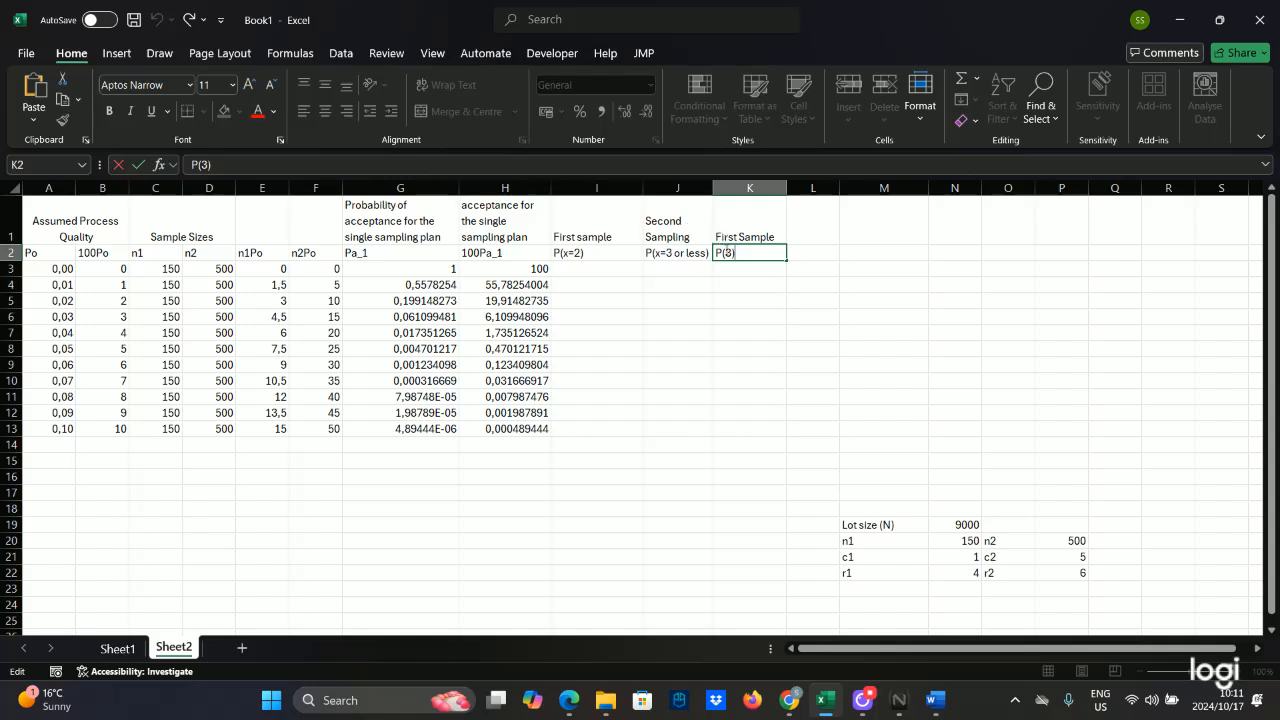
type("x=")
Step: Enter the heading "Second Sample" in cell L1
left_click(799, 225)
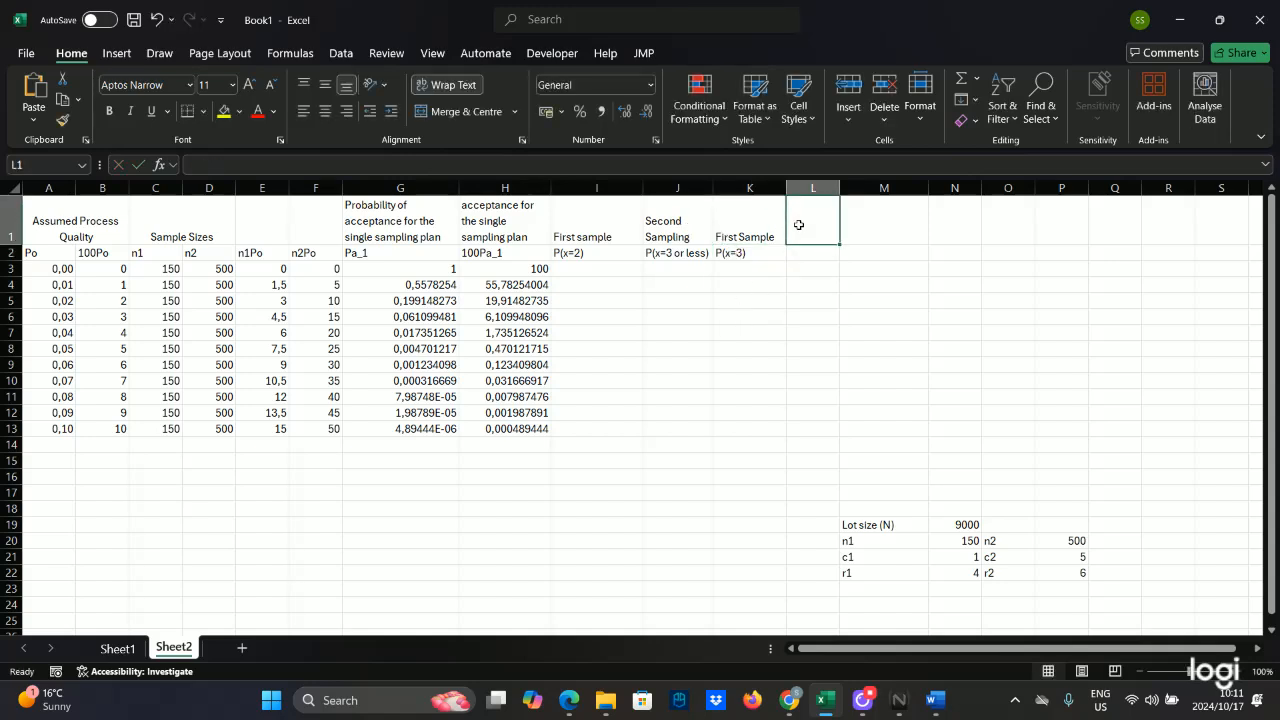
key("Caps_Lock")
type("S")
key("Caps_Lock")
type("eco")
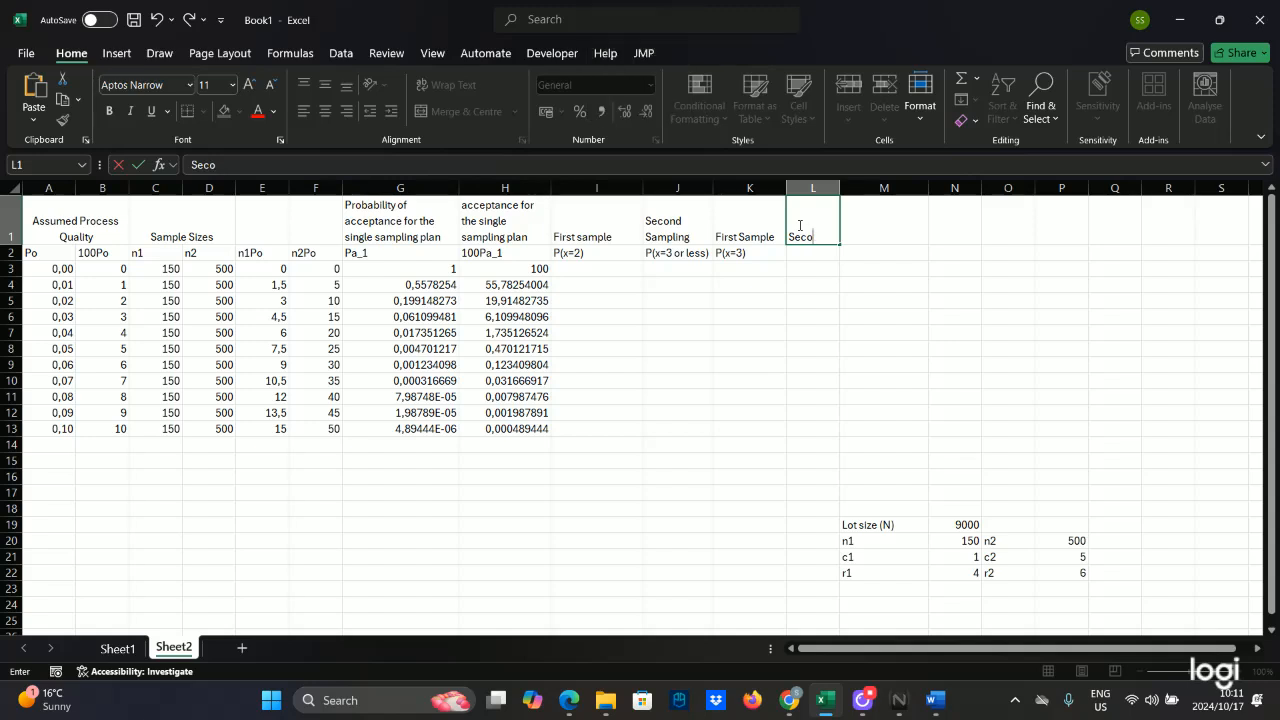
type("nd")
key("Caps_Lock")
type("S")
key("Caps_Lock")
type("ample")
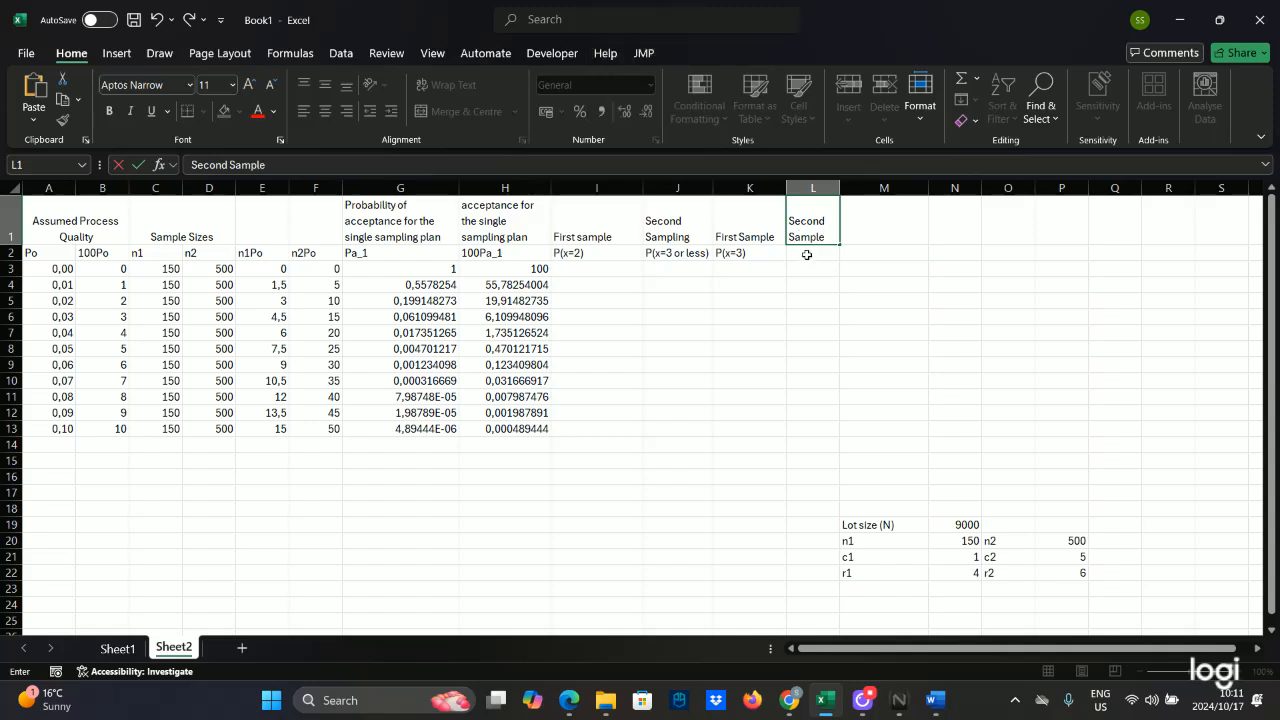
Step: Enter the label "P(x=2 or less)" in cell L2 and widen column L to fit it
left_click(807, 253)
key("Caps_Lock")
type("P")
key("Caps_Lock")
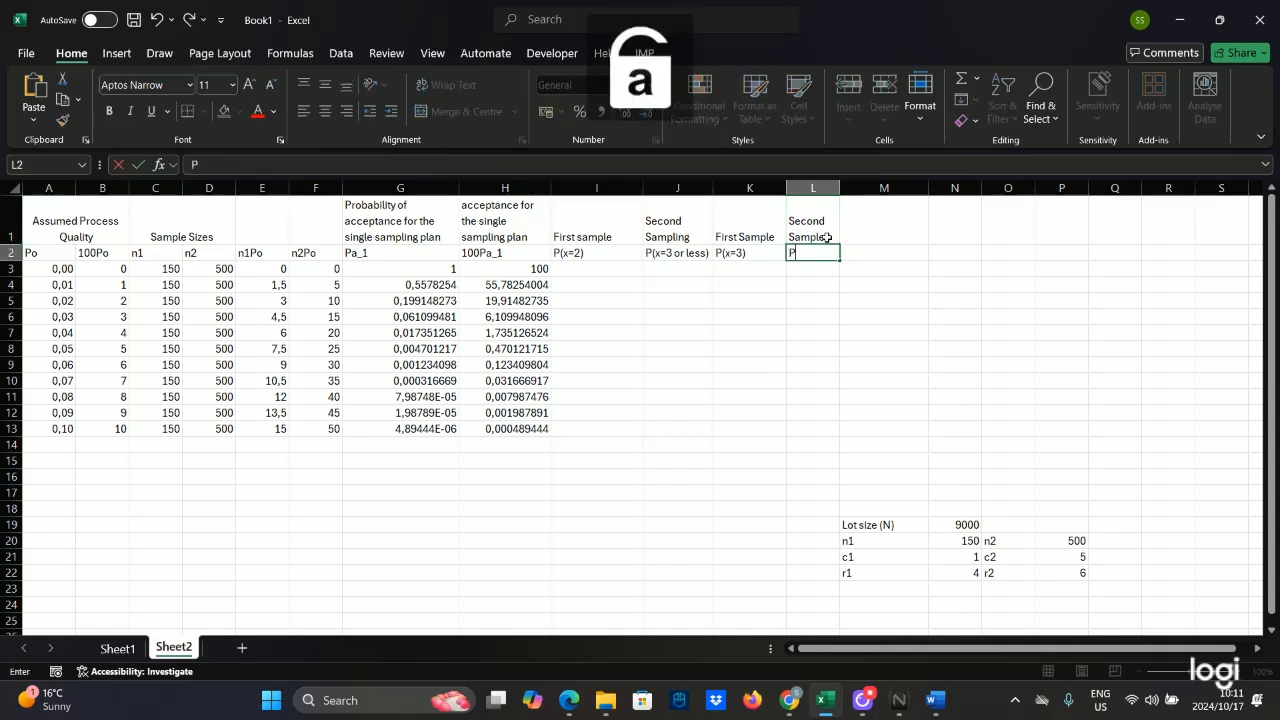
type("(x=")
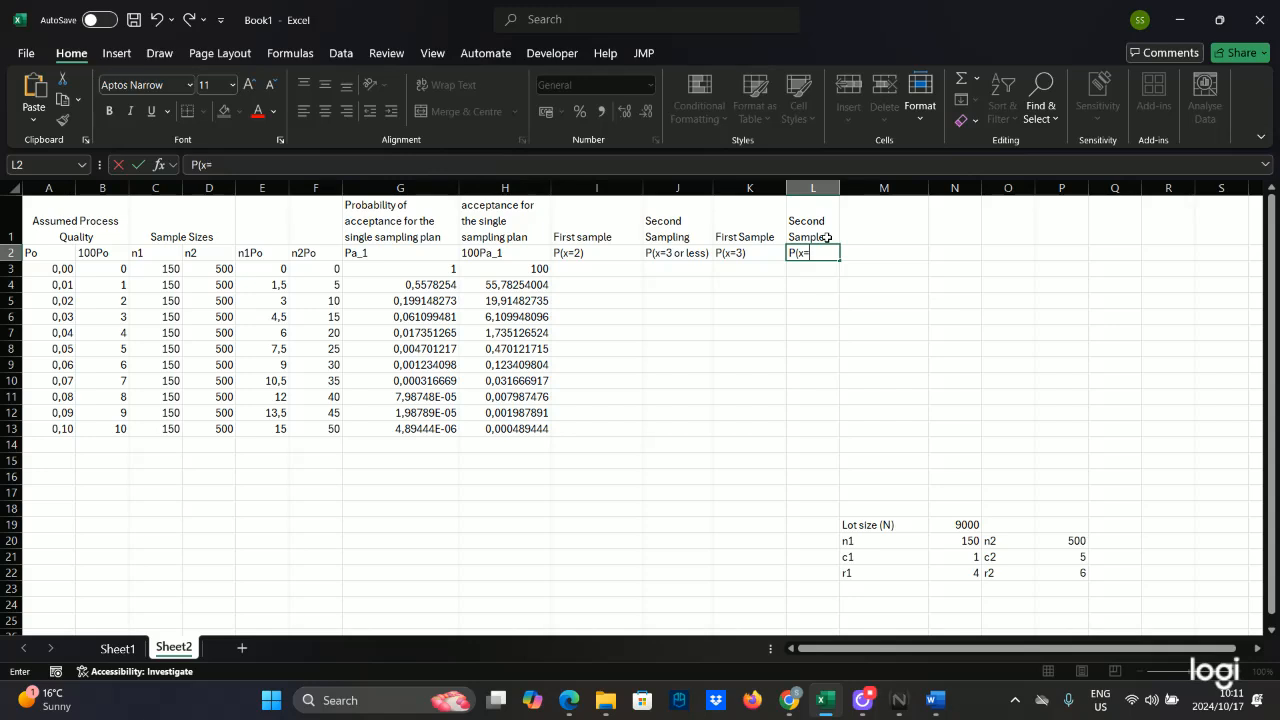
type("2 or less")
left_click(825, 348)
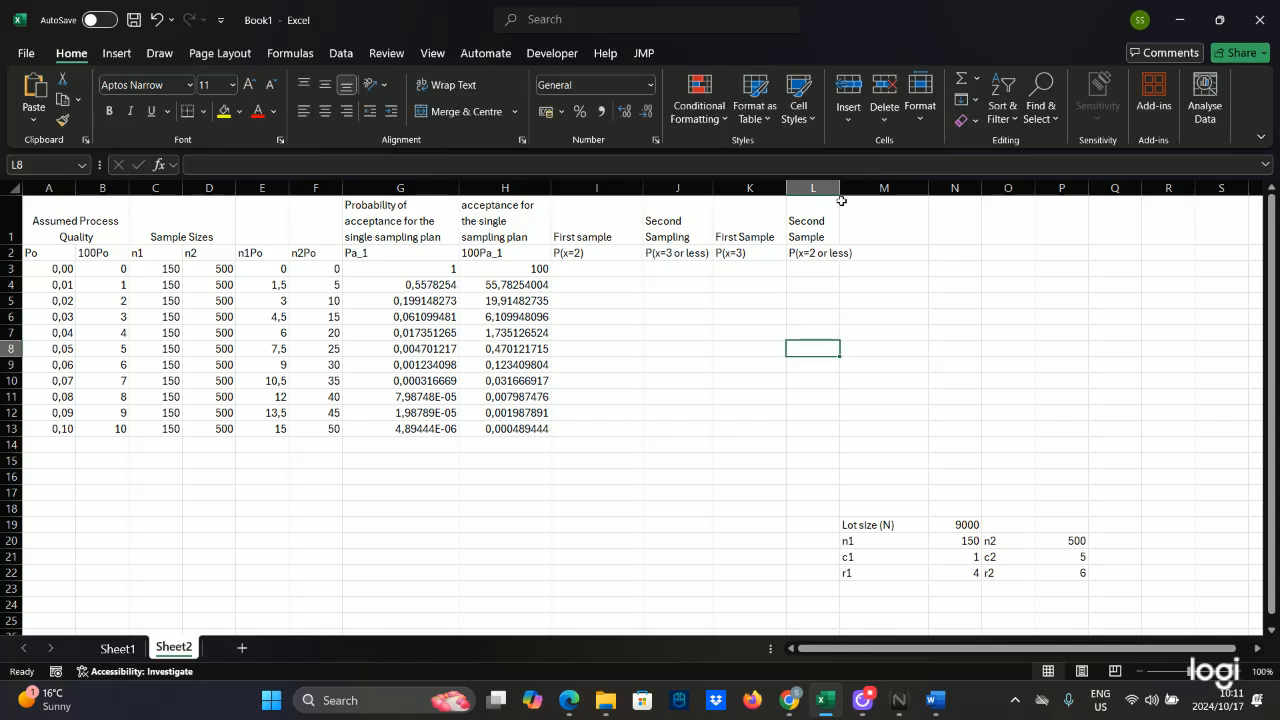
left_click_drag(844, 189, 873, 189)
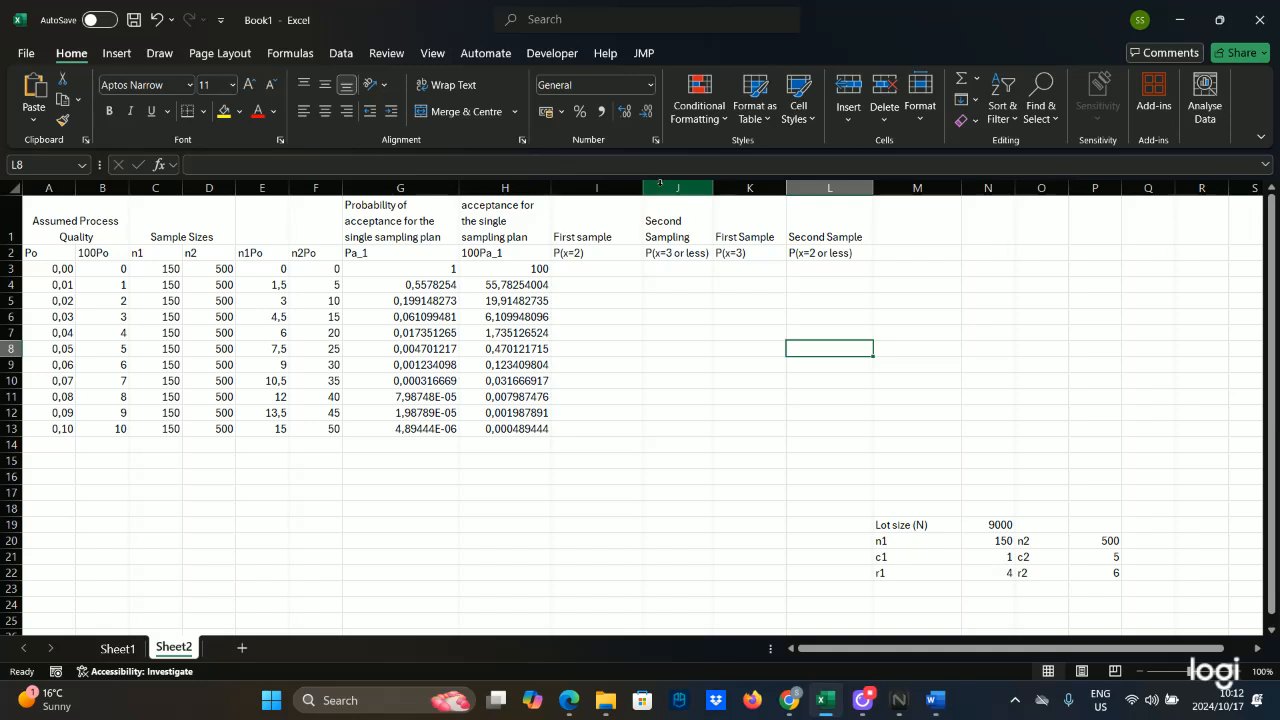
Step: Enter the formula =POISSON.DIST(2;C3;FALSE) in cell I3 for the first-sample P(x=2) probability
left_click(576, 270)
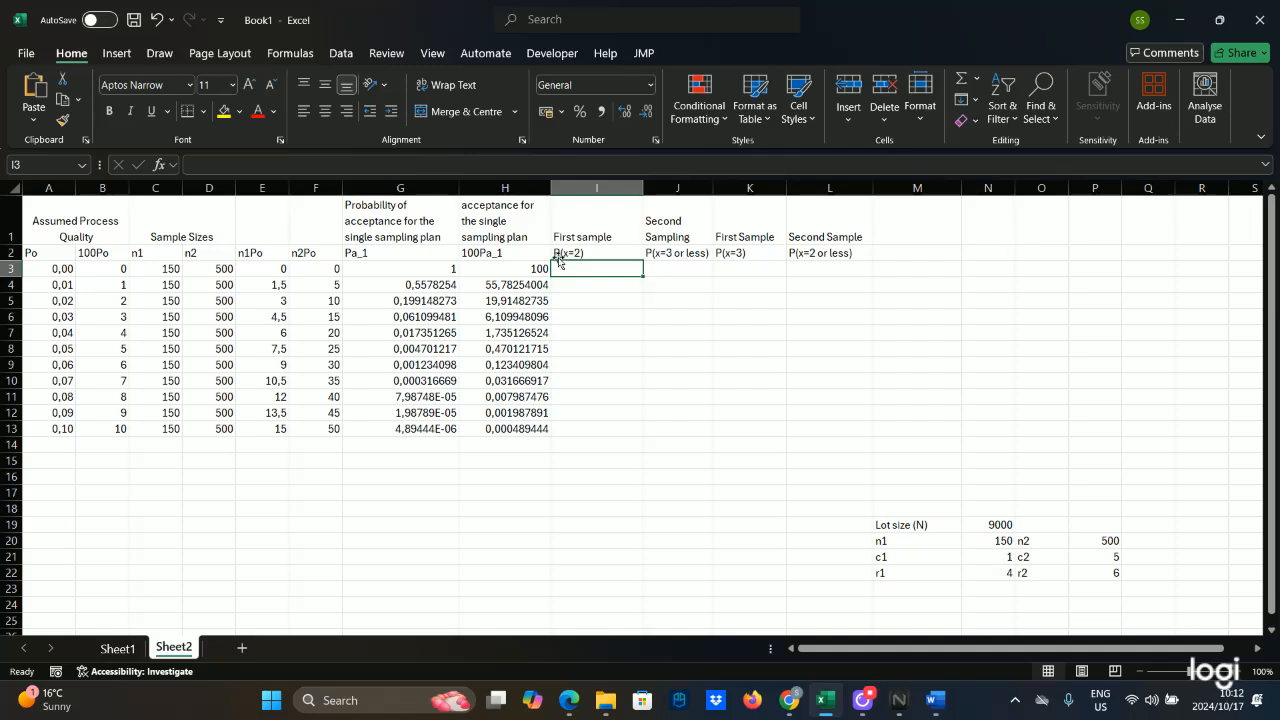
type("=poi")
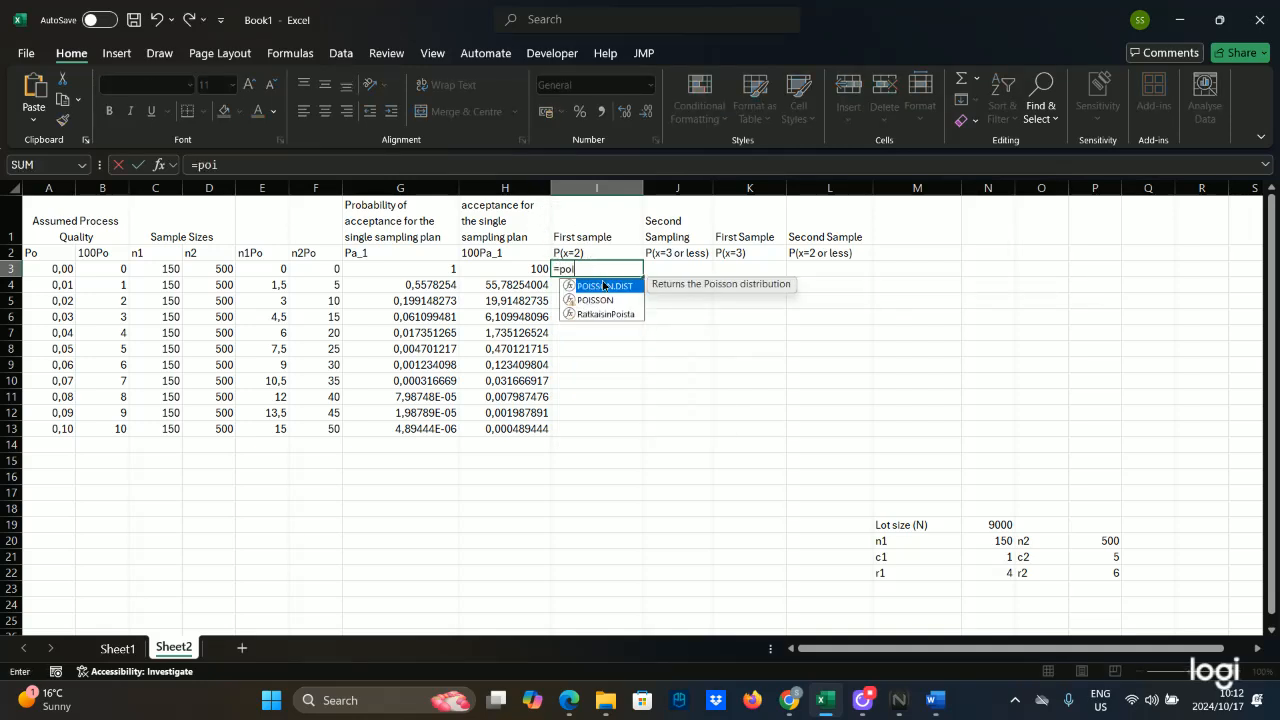
double_click(605, 286)
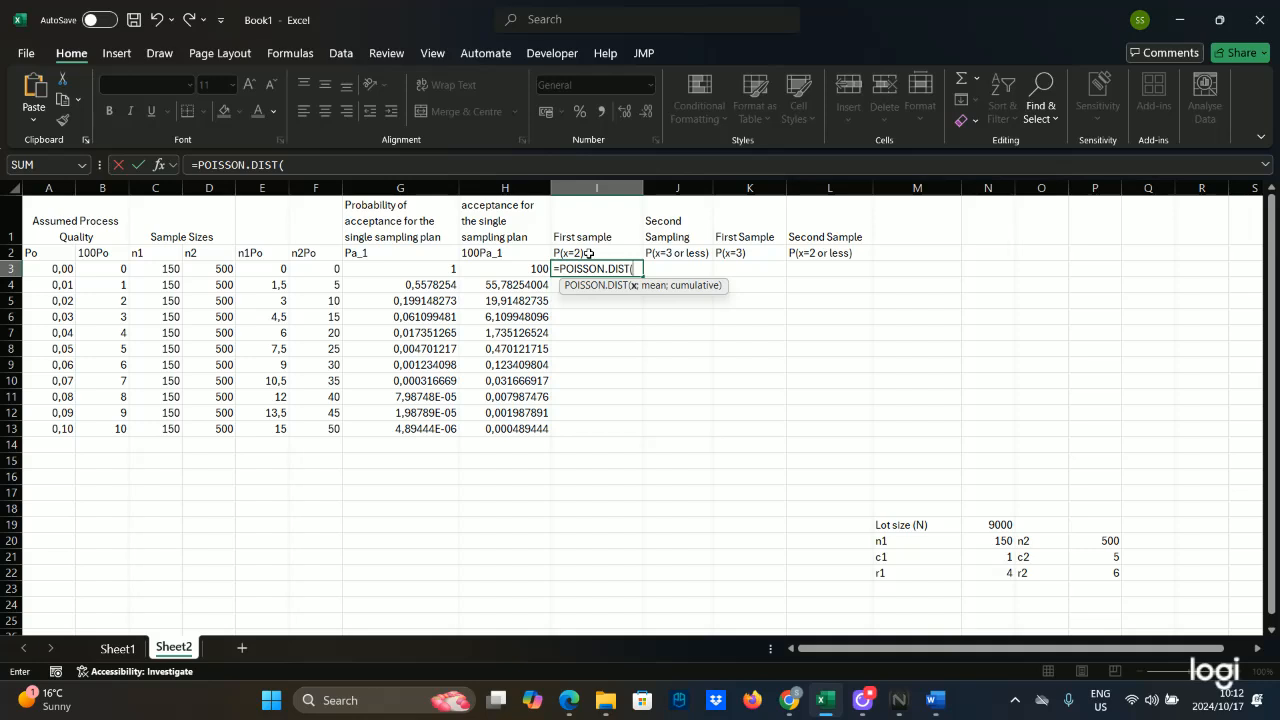
type("2;")
left_click(150, 269)
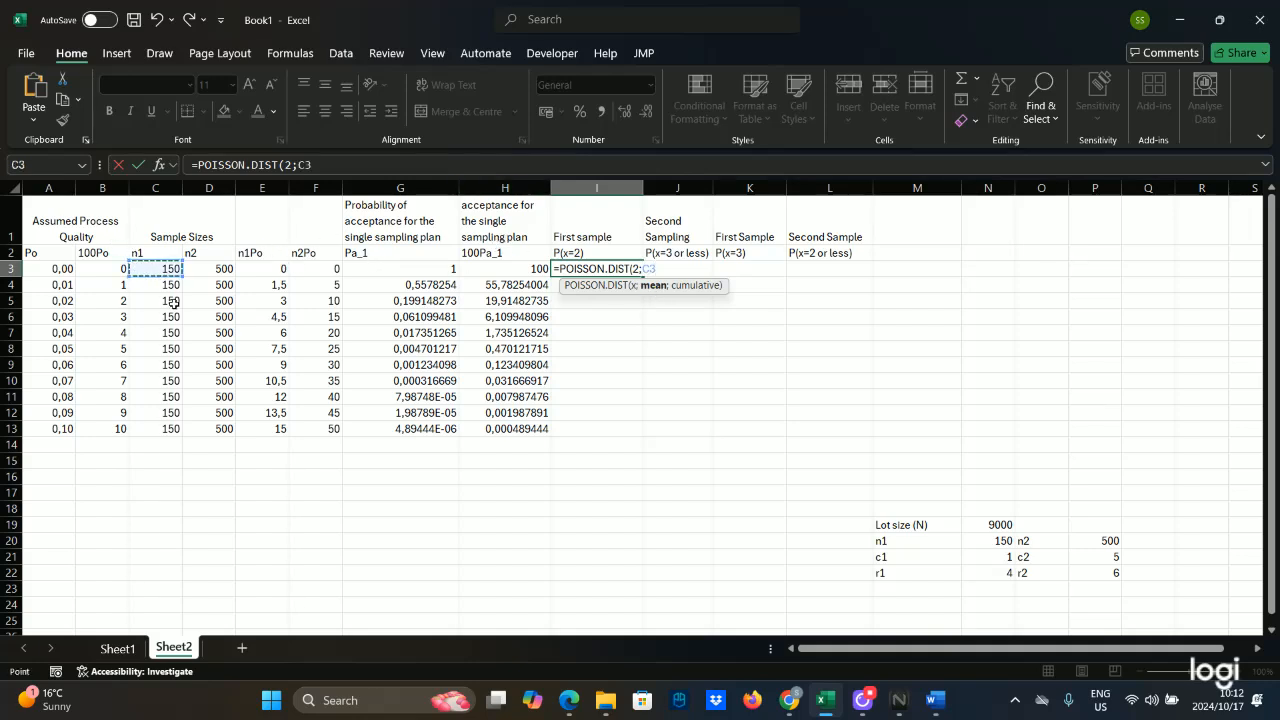
type(";")
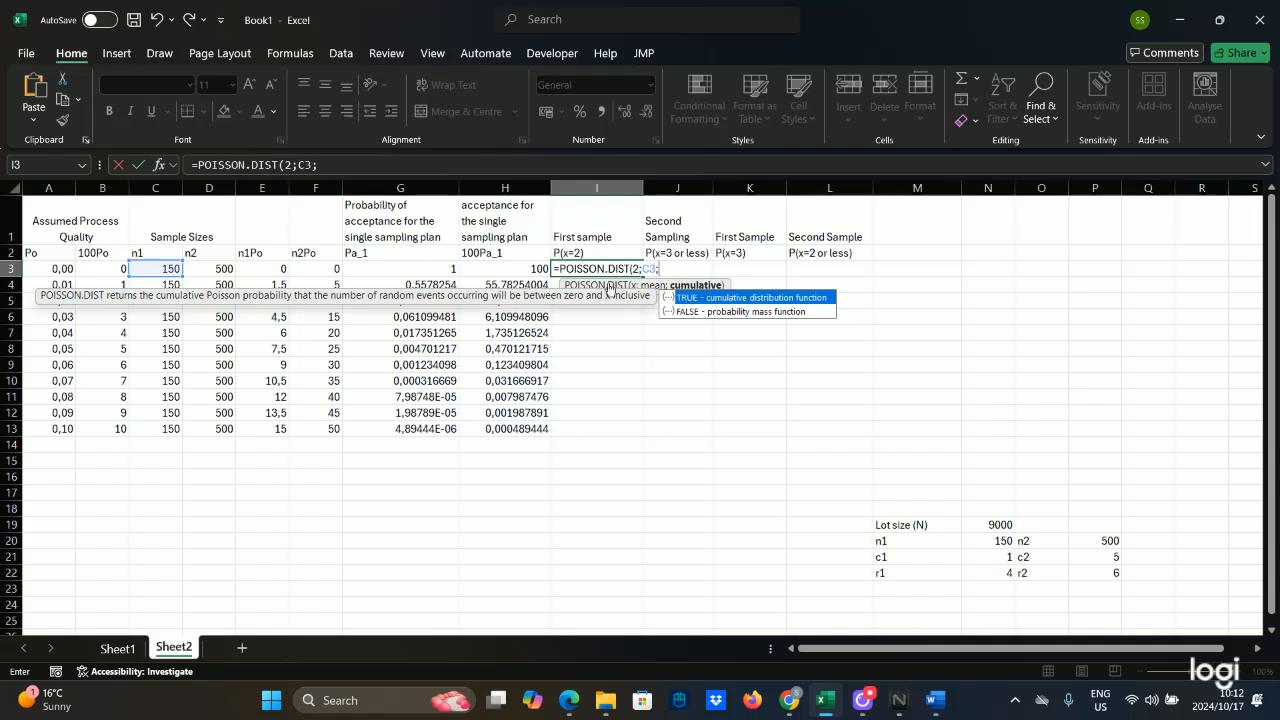
double_click(702, 310)
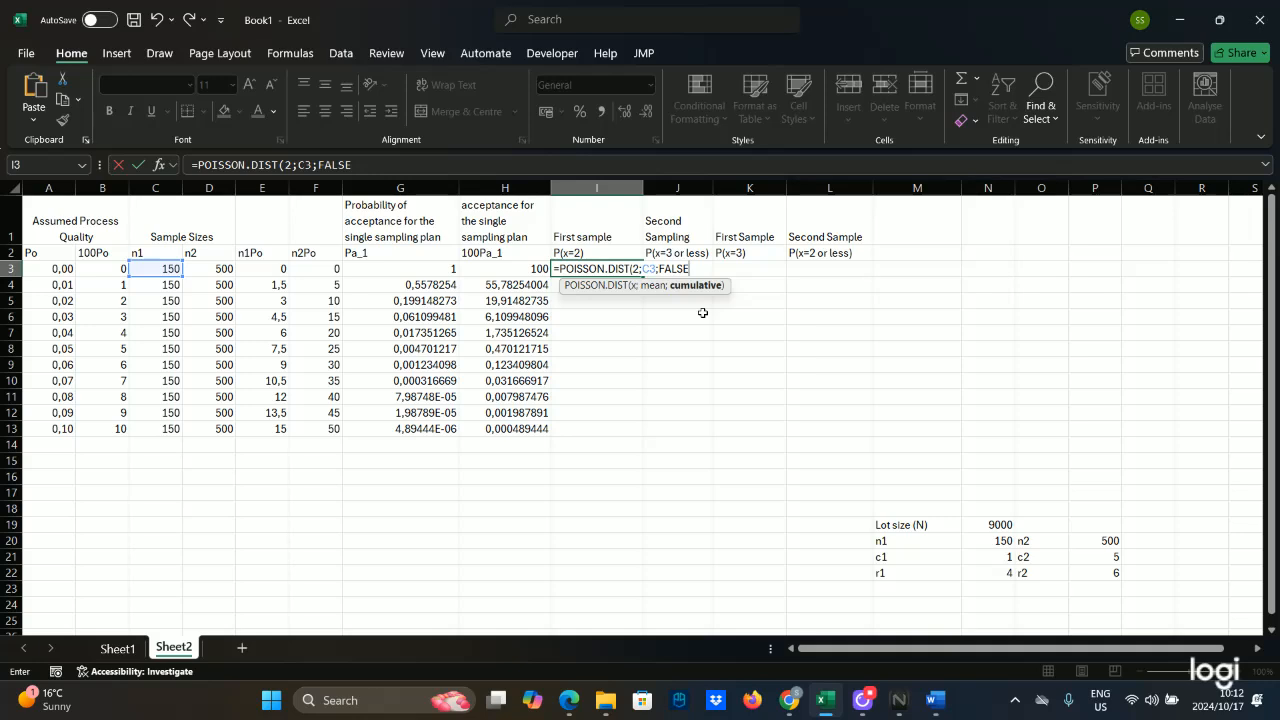
type(")")
key("Return")
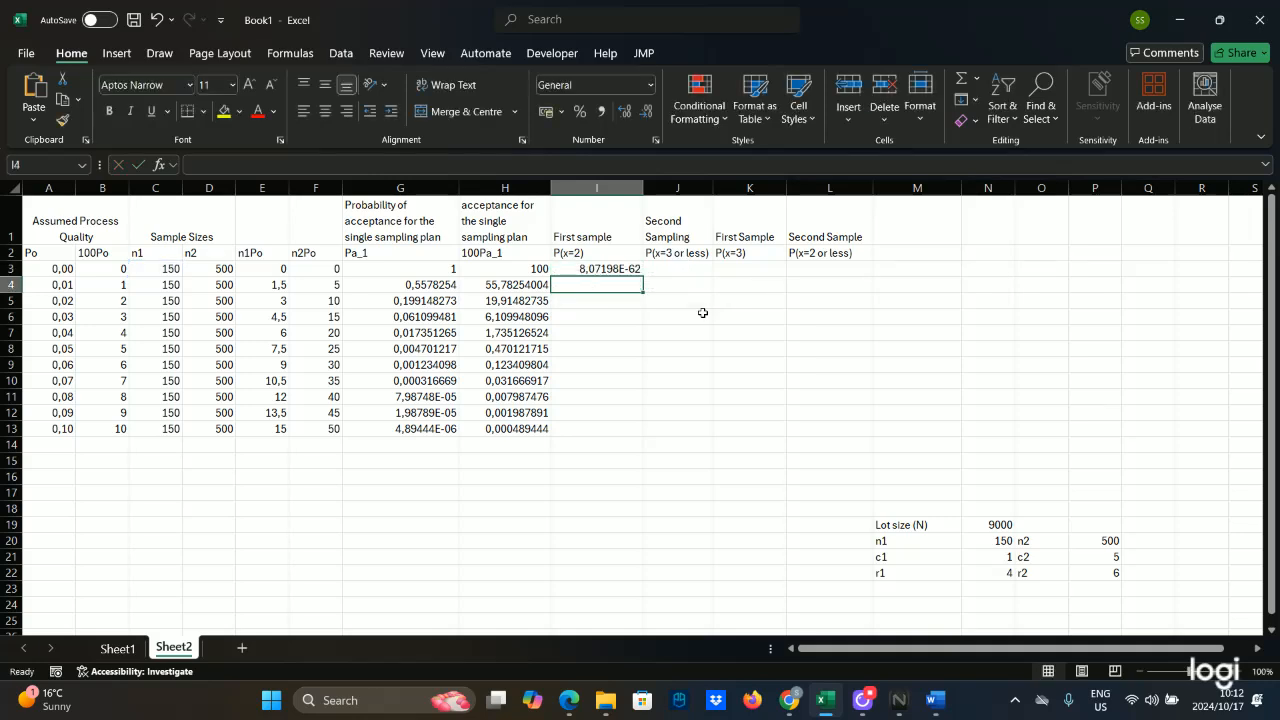
Step: Replace the mean in the I3 Poisson formula with E3 and fill the formula down to I13
left_click(620, 240)
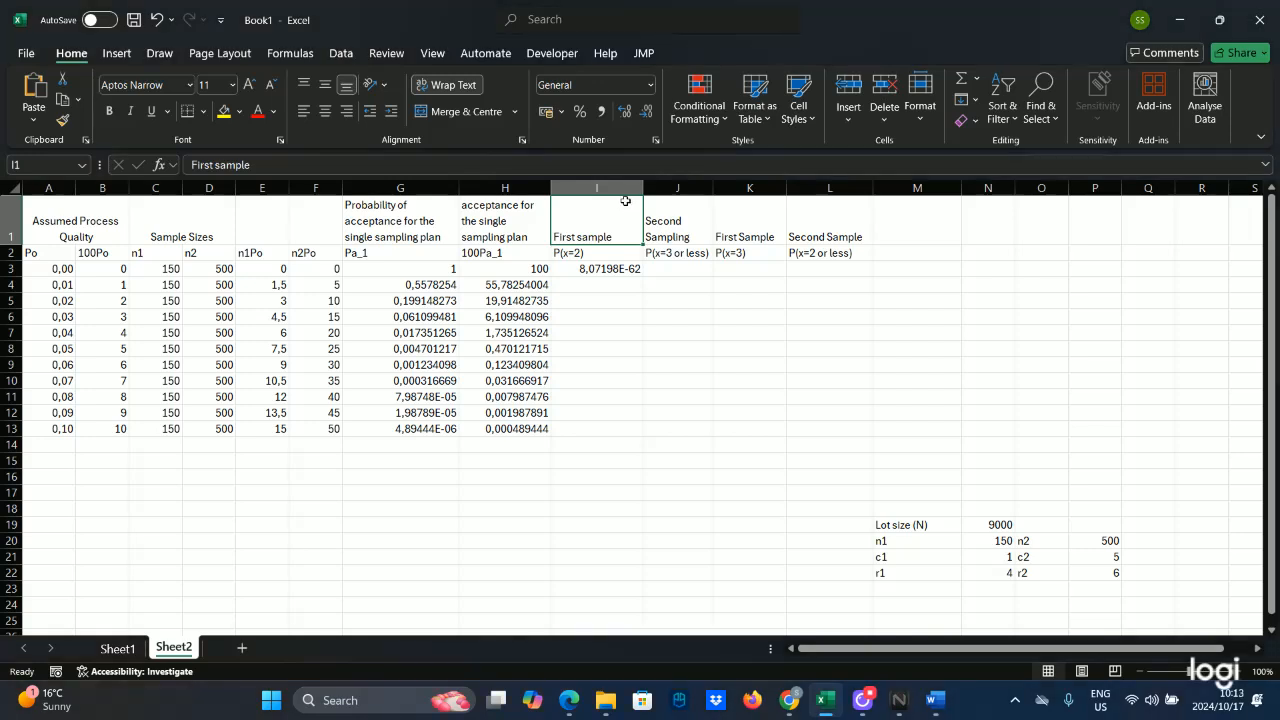
left_click(609, 266)
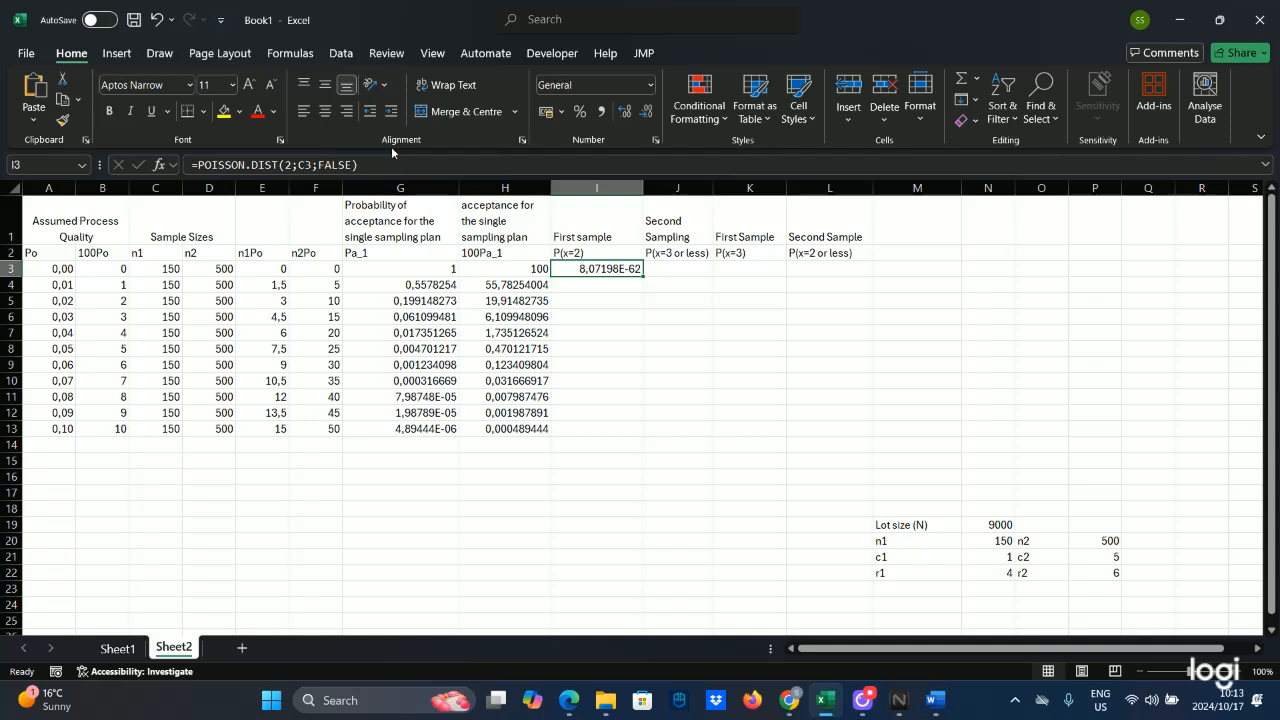
key("F2")
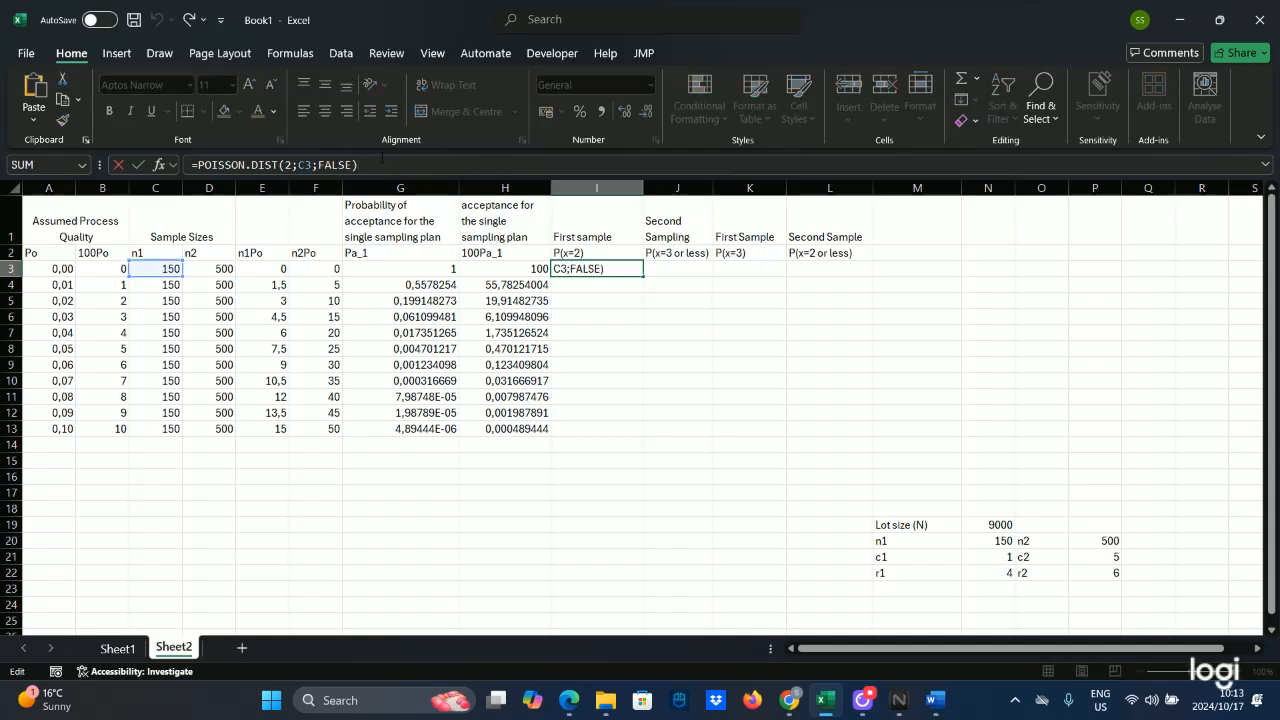
left_click(312, 167)
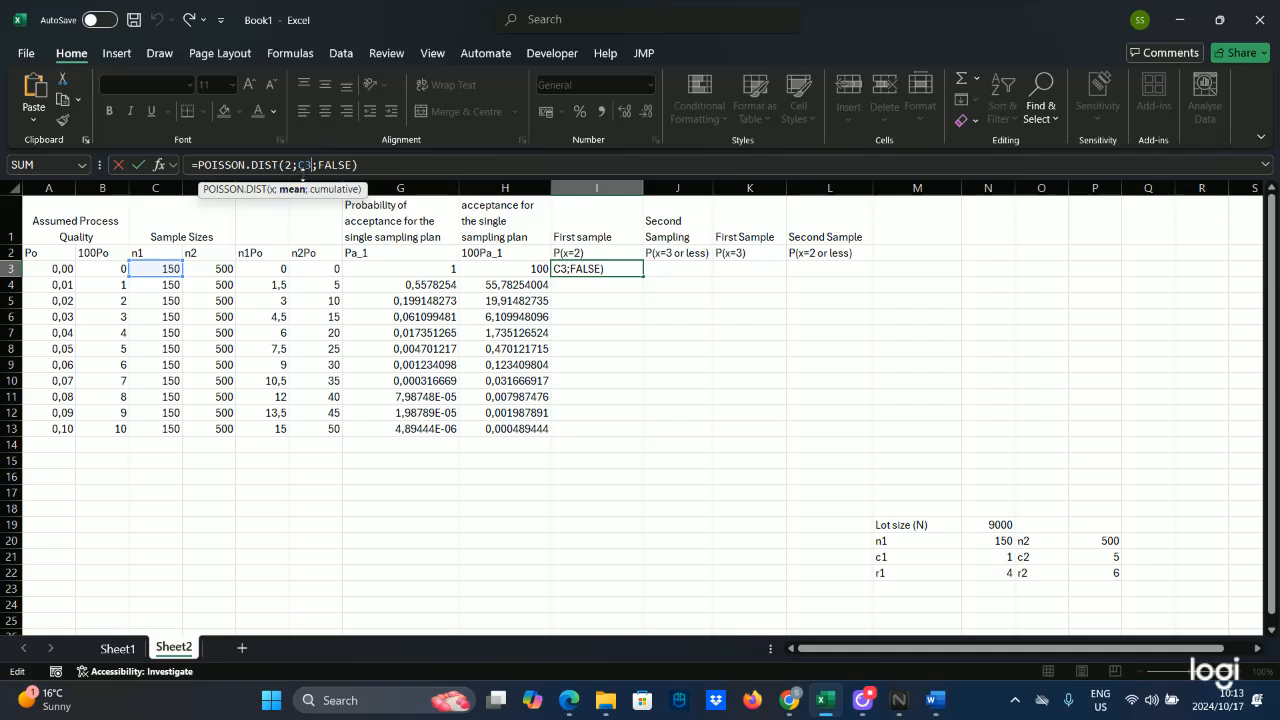
key("BackSpace")
key("BackSpace")
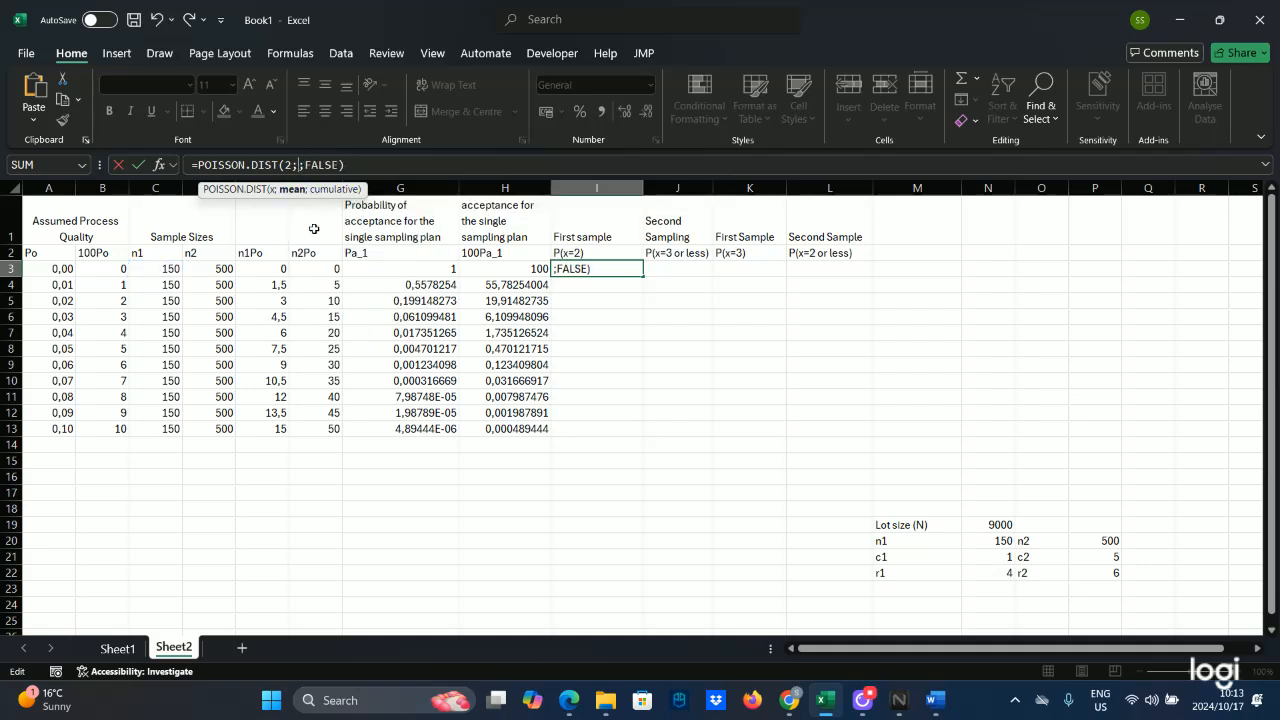
left_click(254, 272)
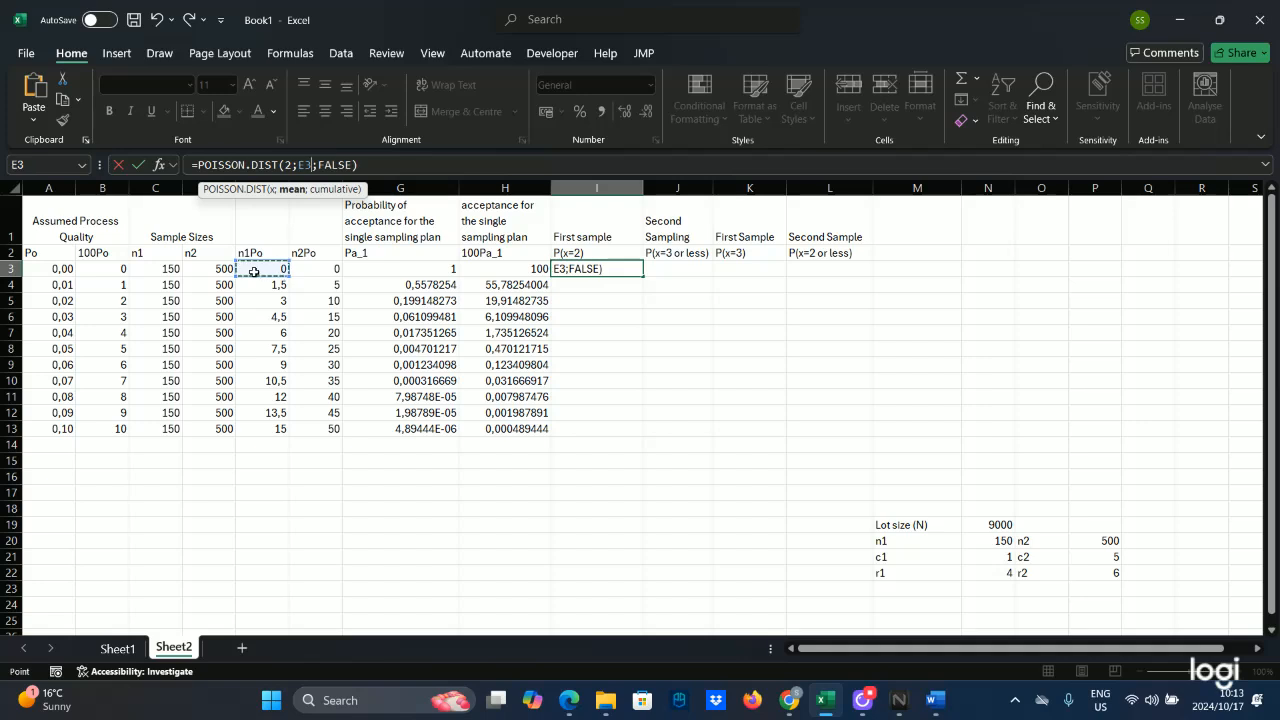
key("Return")
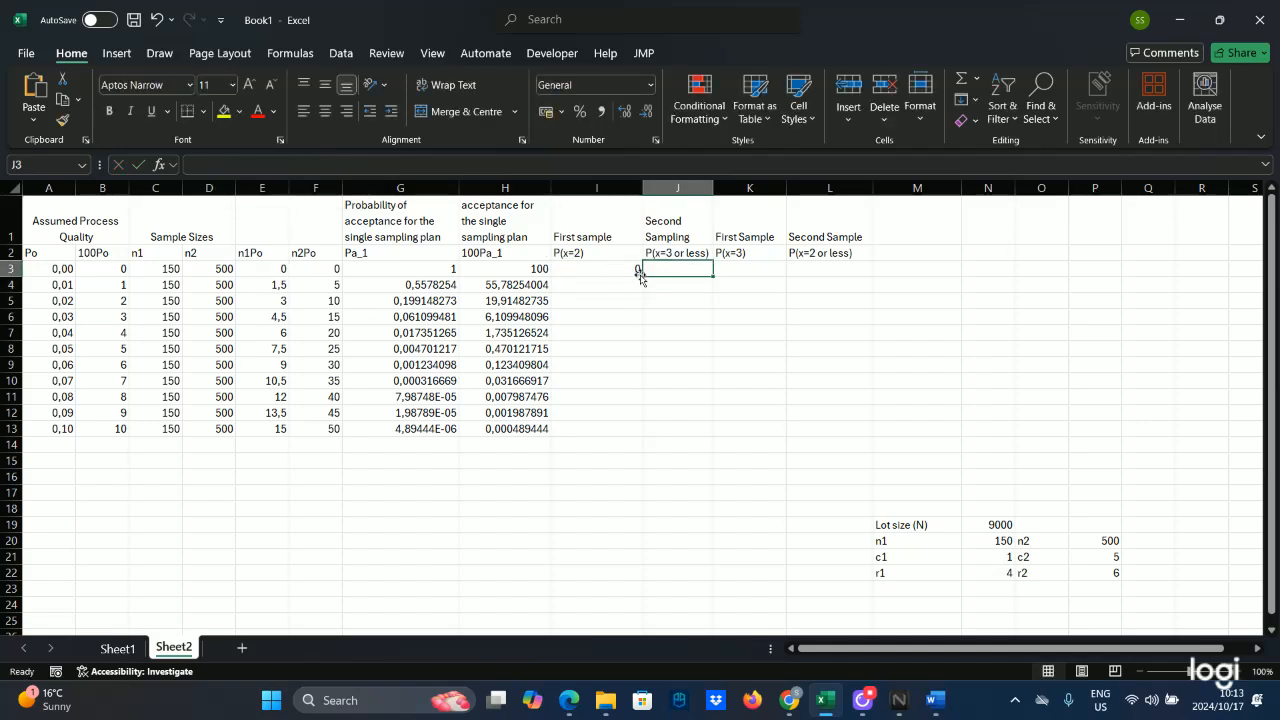
left_click(636, 268)
left_click_drag(642, 276, 626, 423)
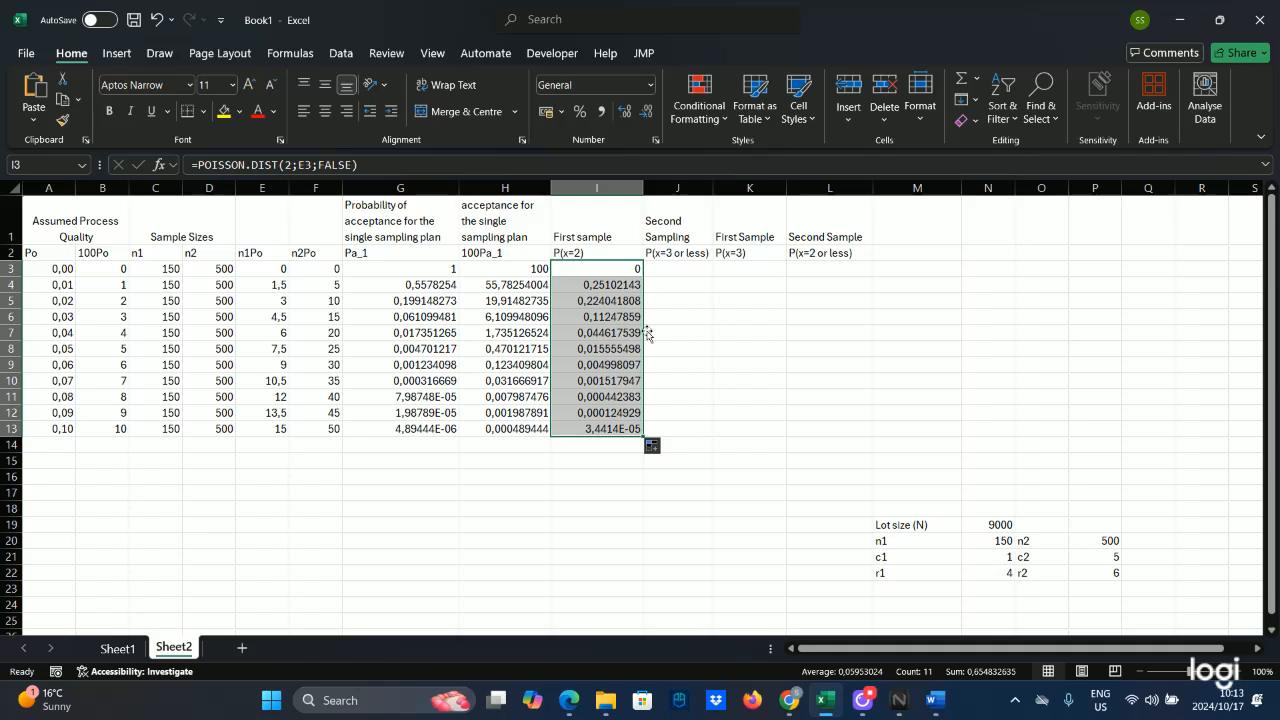
Step: Enter the formula =POISSON.DIST(3;F3;TRUE) in cell J3 for the second-sample P(x=3 or less) probability
left_click(685, 270)
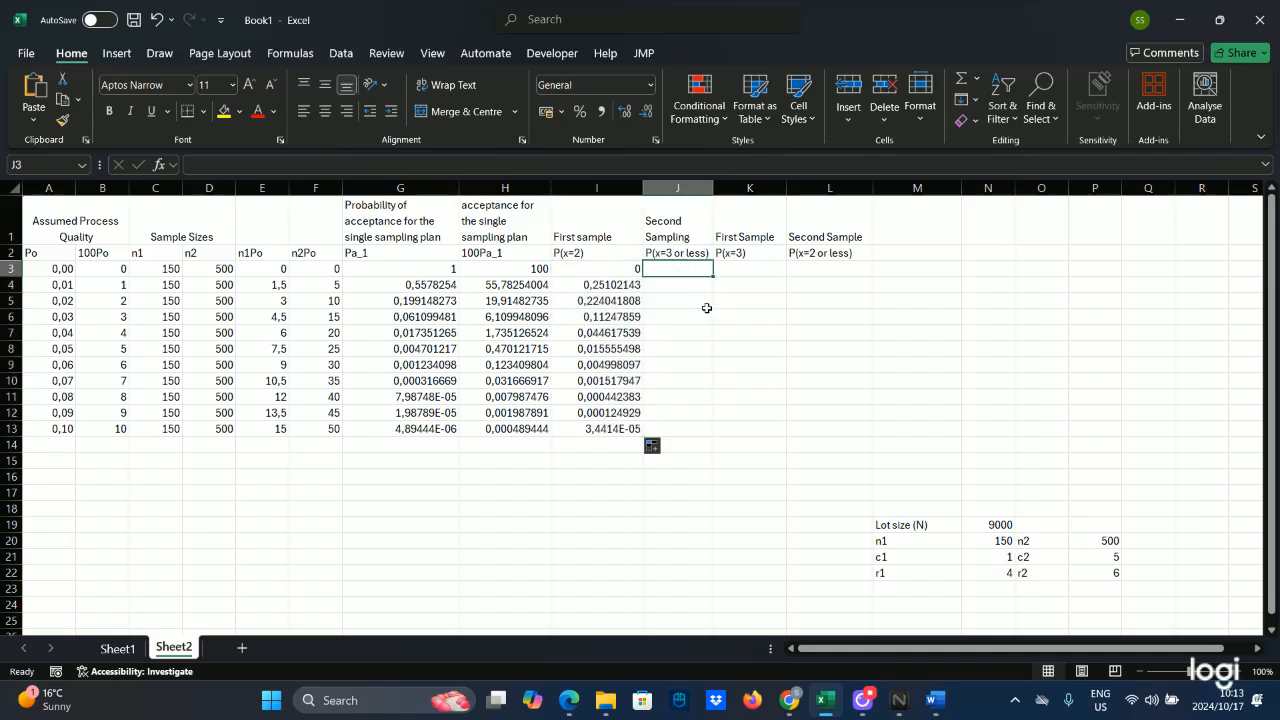
type("=")
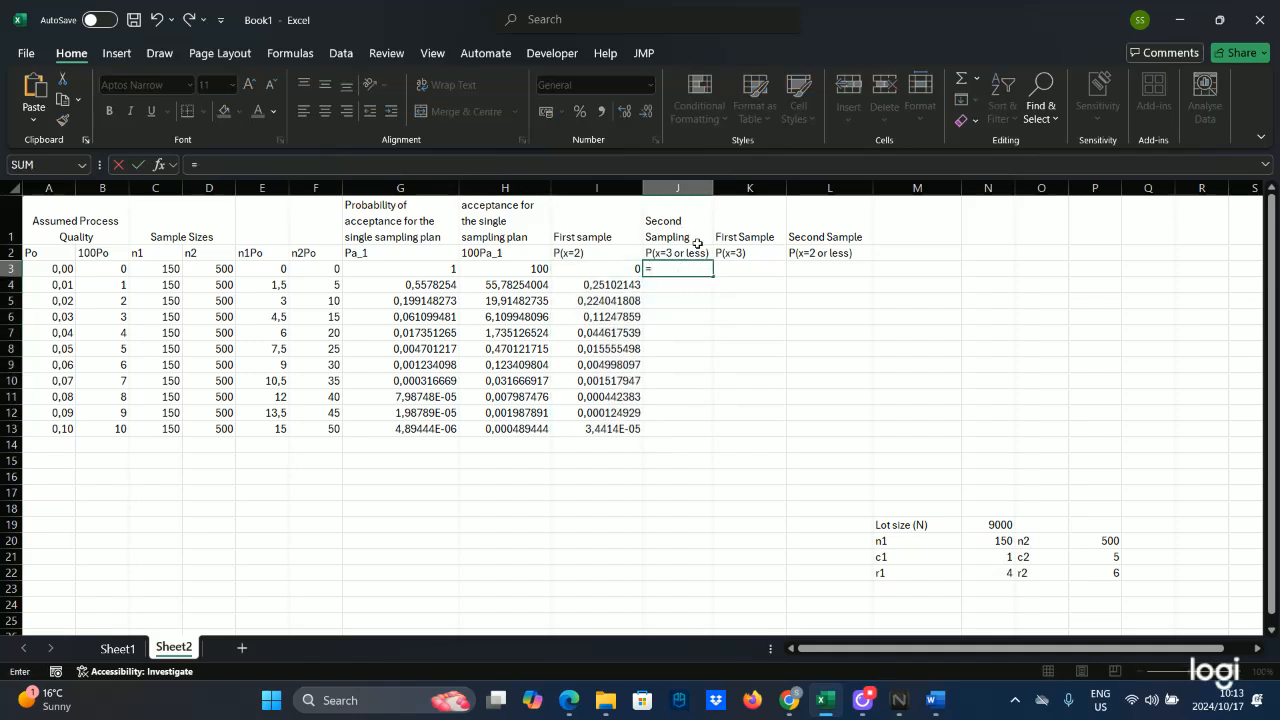
type("pi")
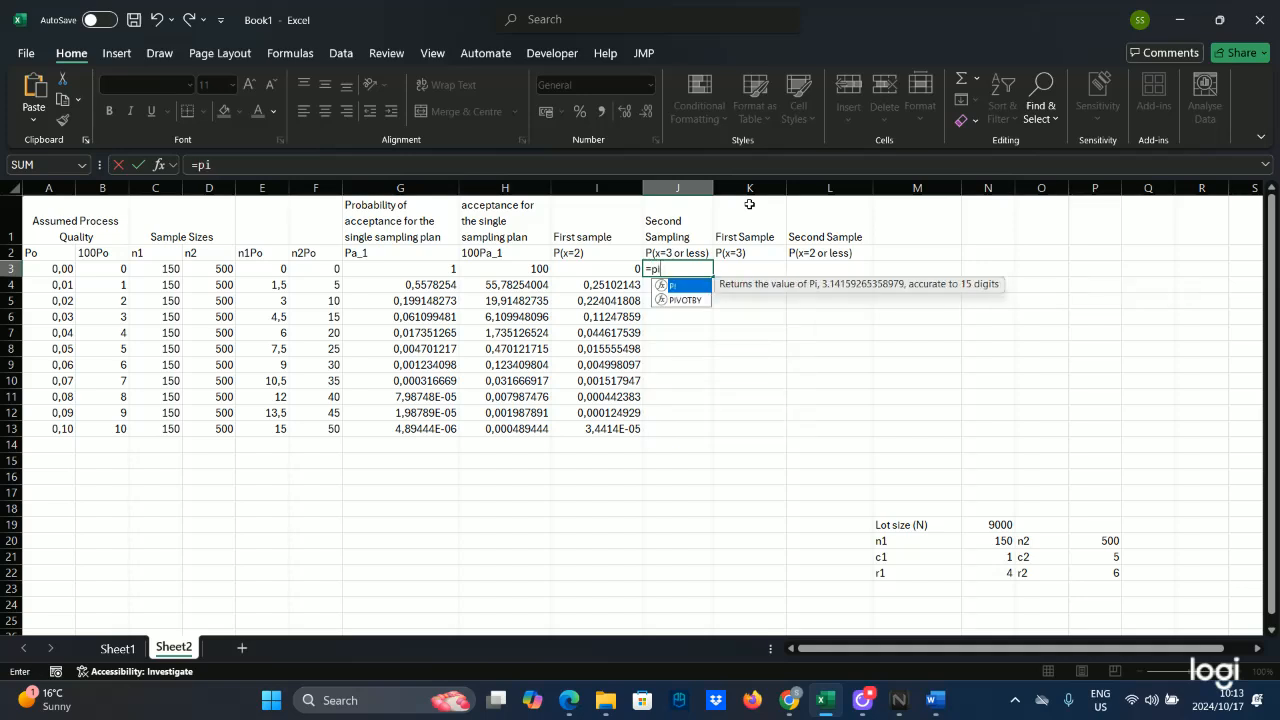
key("BackSpace")
type("p")
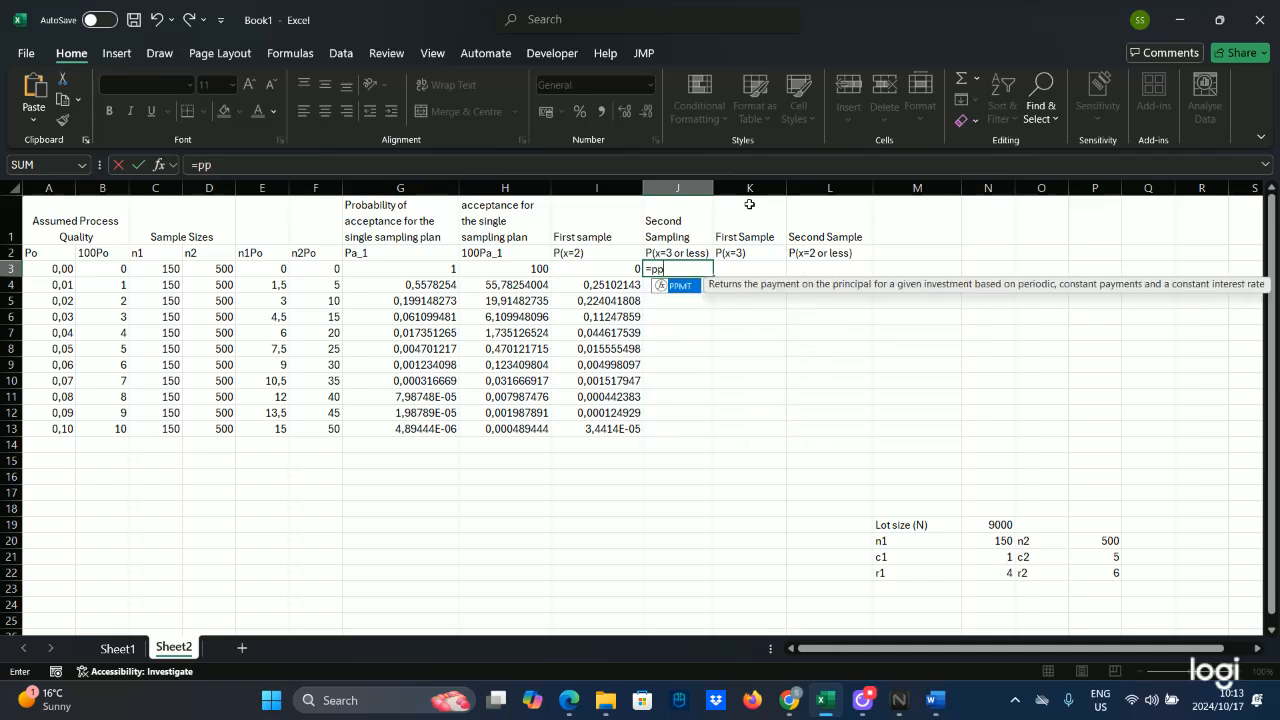
key("BackSpace")
type("o")
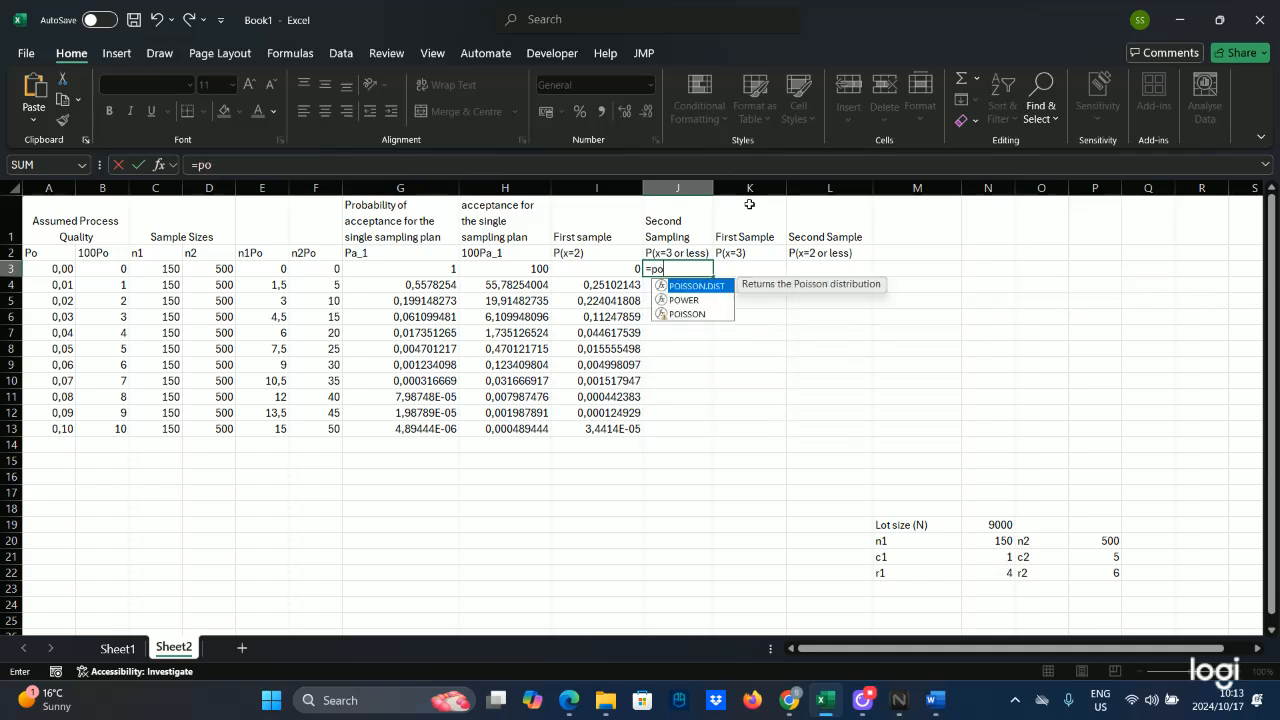
double_click(675, 290)
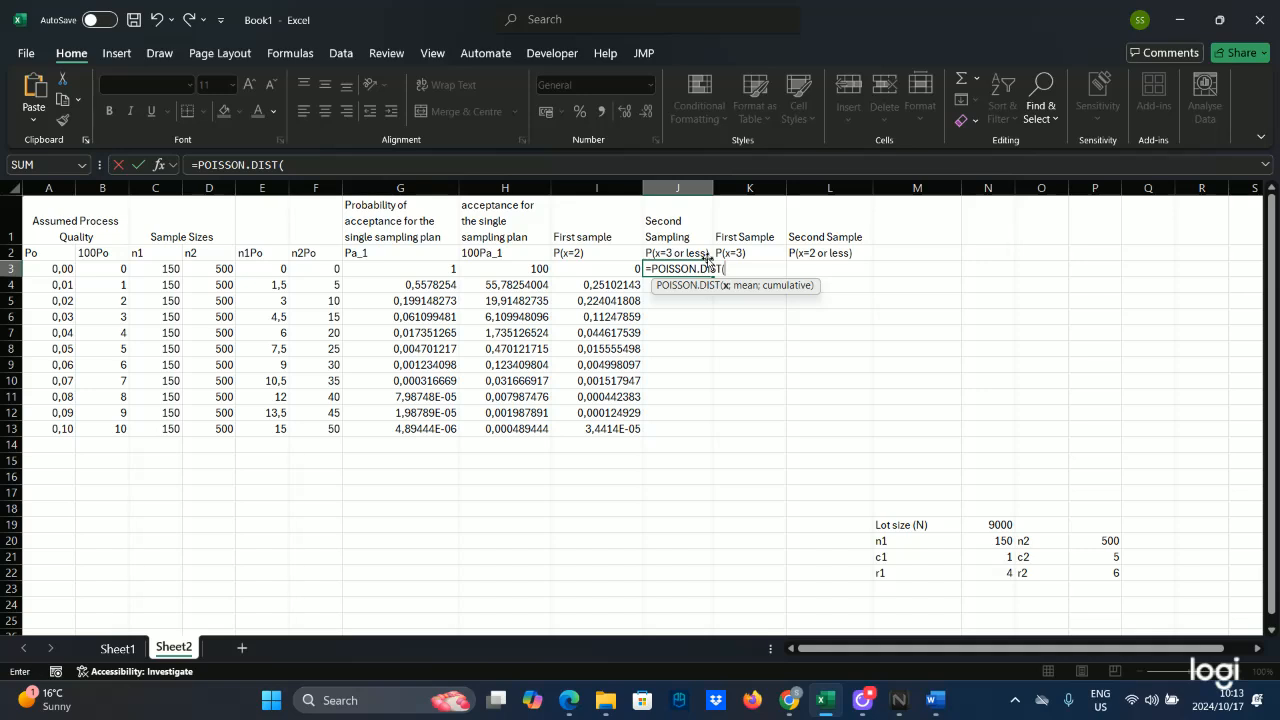
type("3;")
left_click(320, 270)
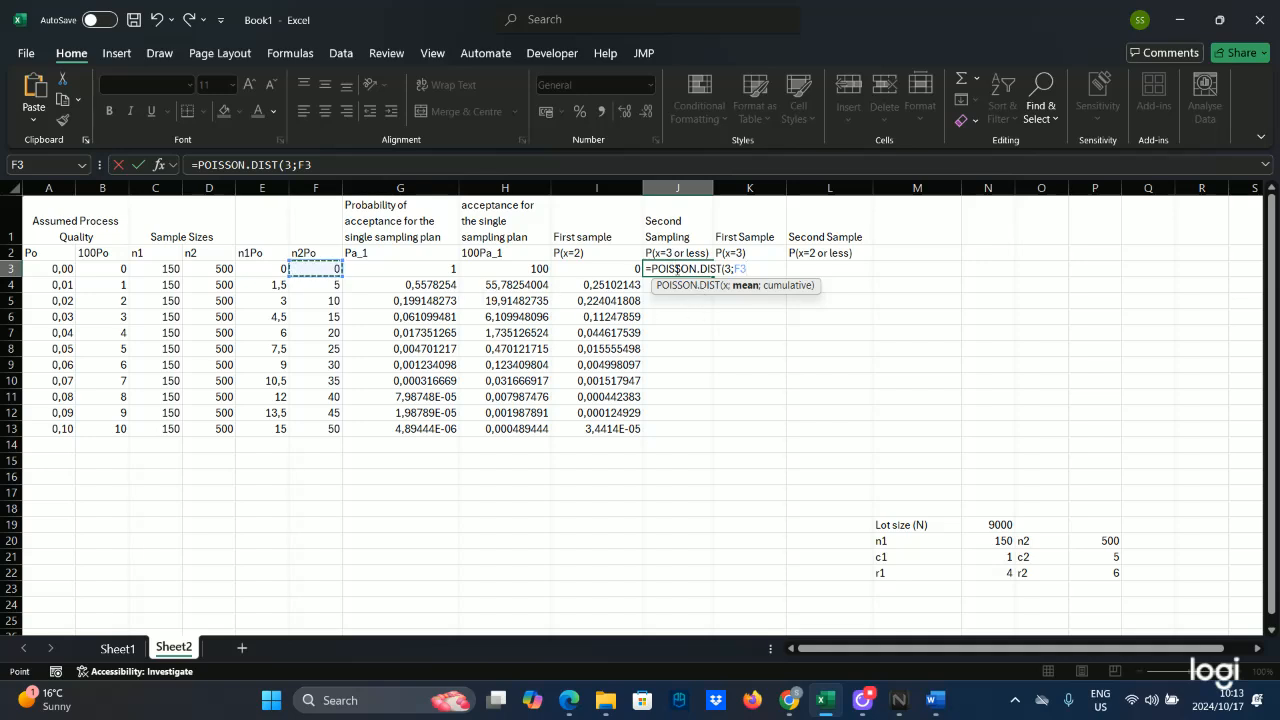
type(";")
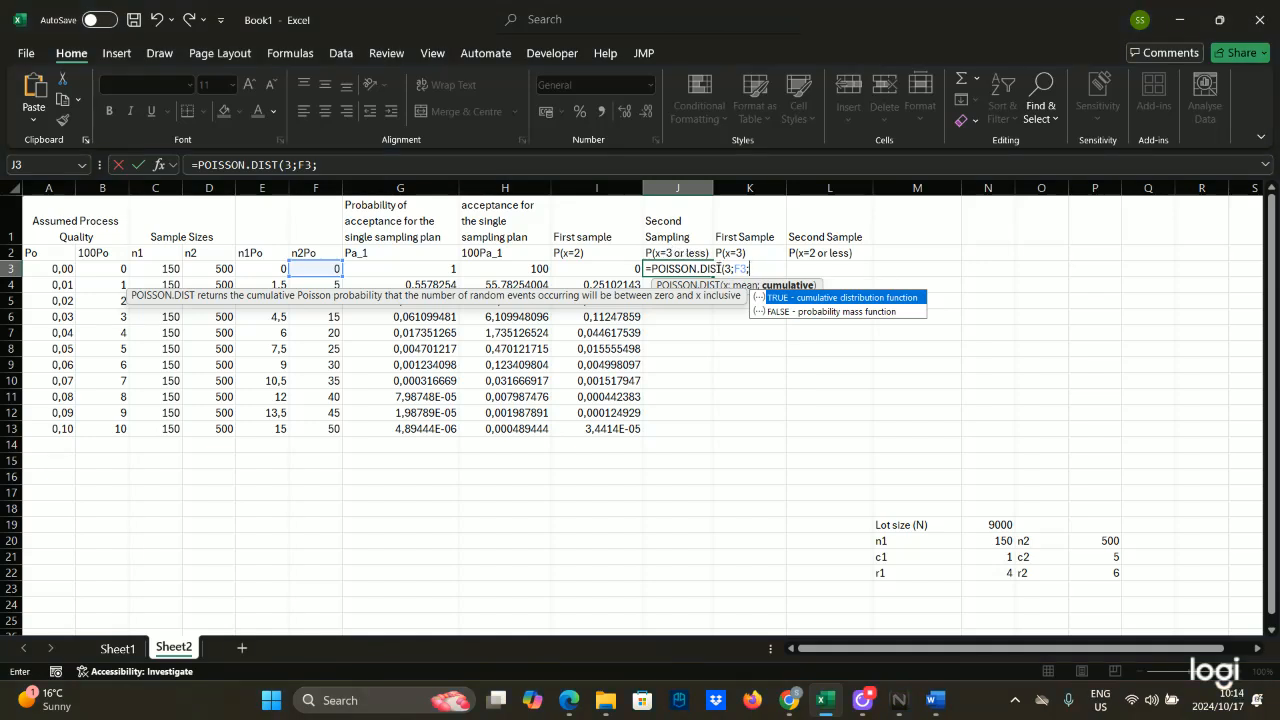
double_click(807, 299)
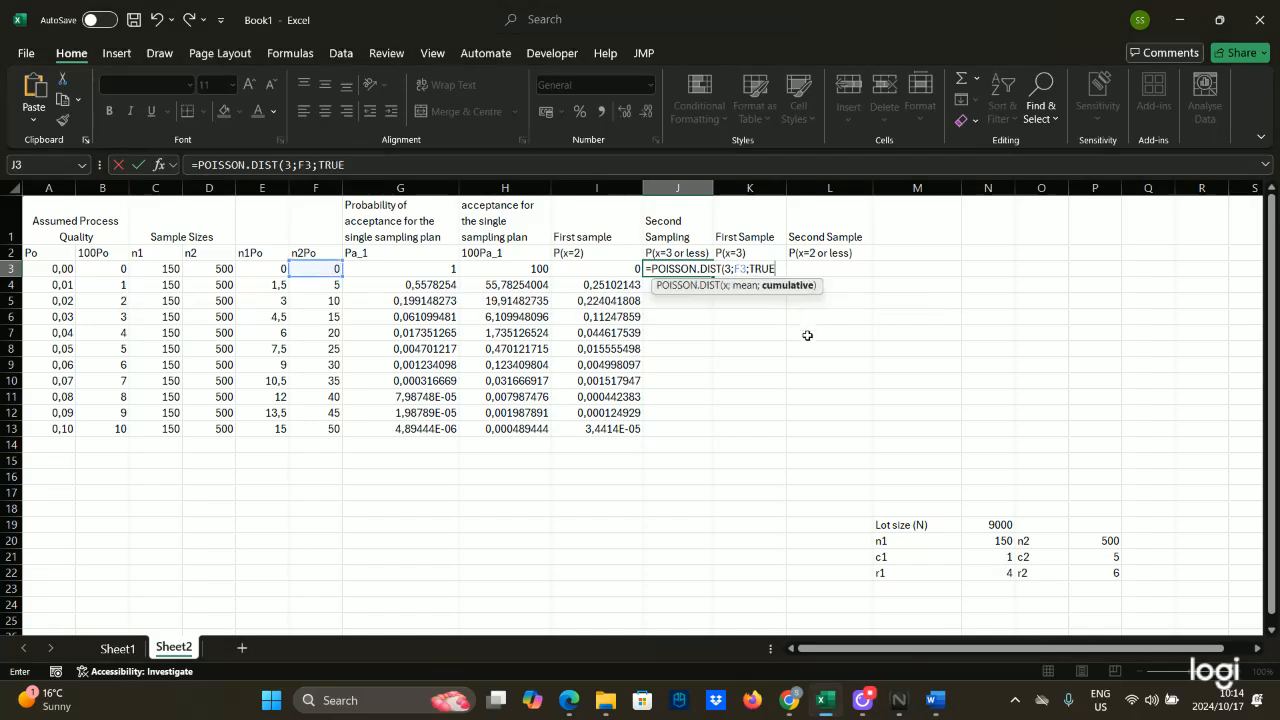
type(")")
key("Return")
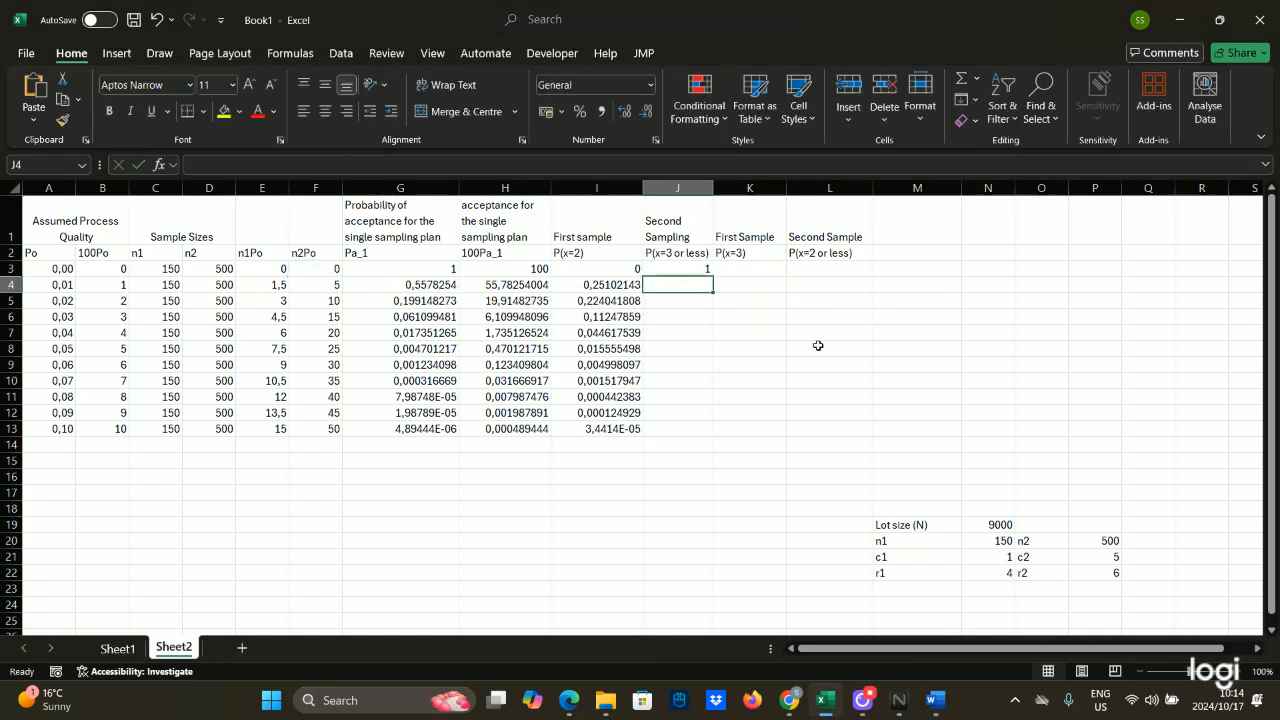
Step: Fill the J3 Poisson formula down to J13 and inspect the formulas in J3 and J4
left_click(683, 270)
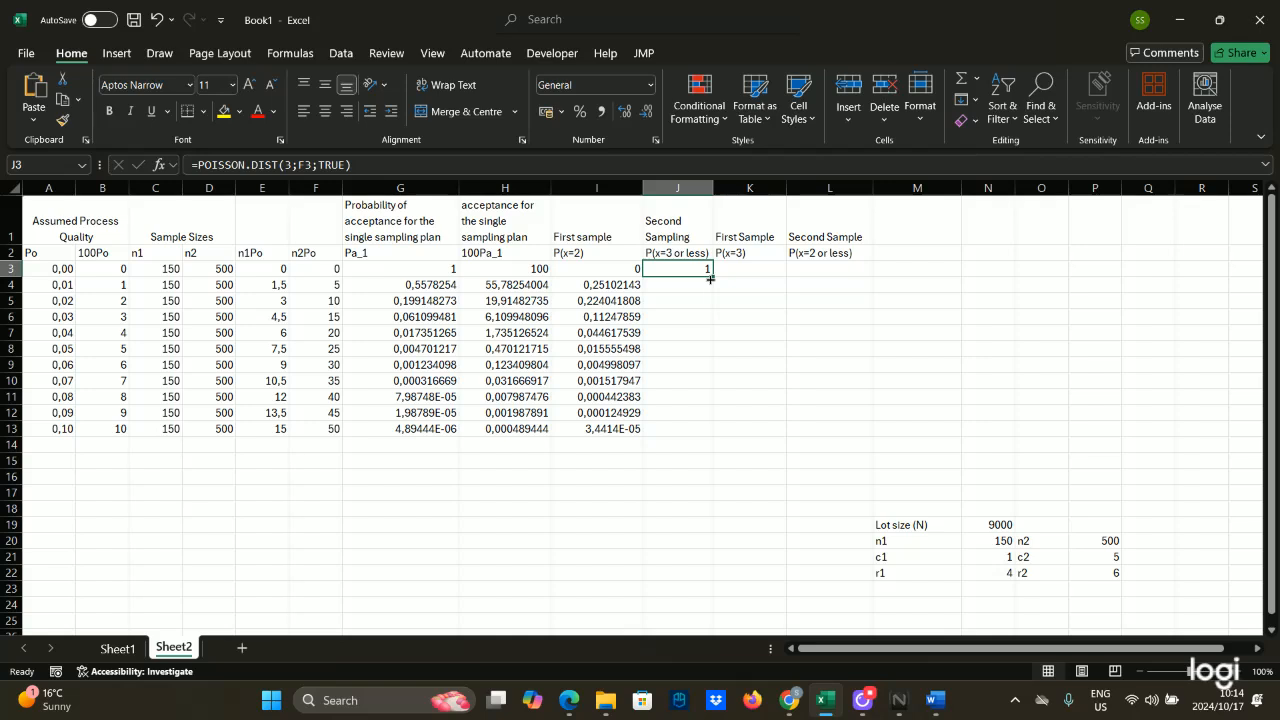
left_click_drag(709, 282, 719, 429)
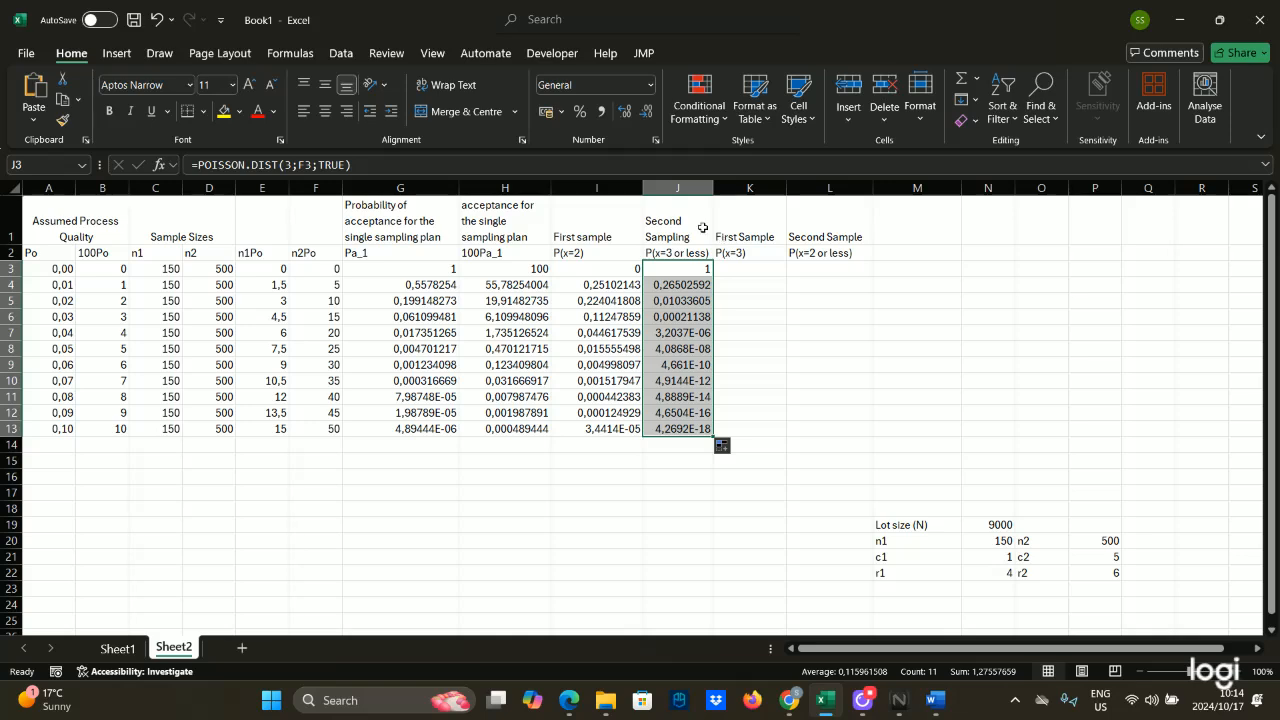
left_click(486, 174)
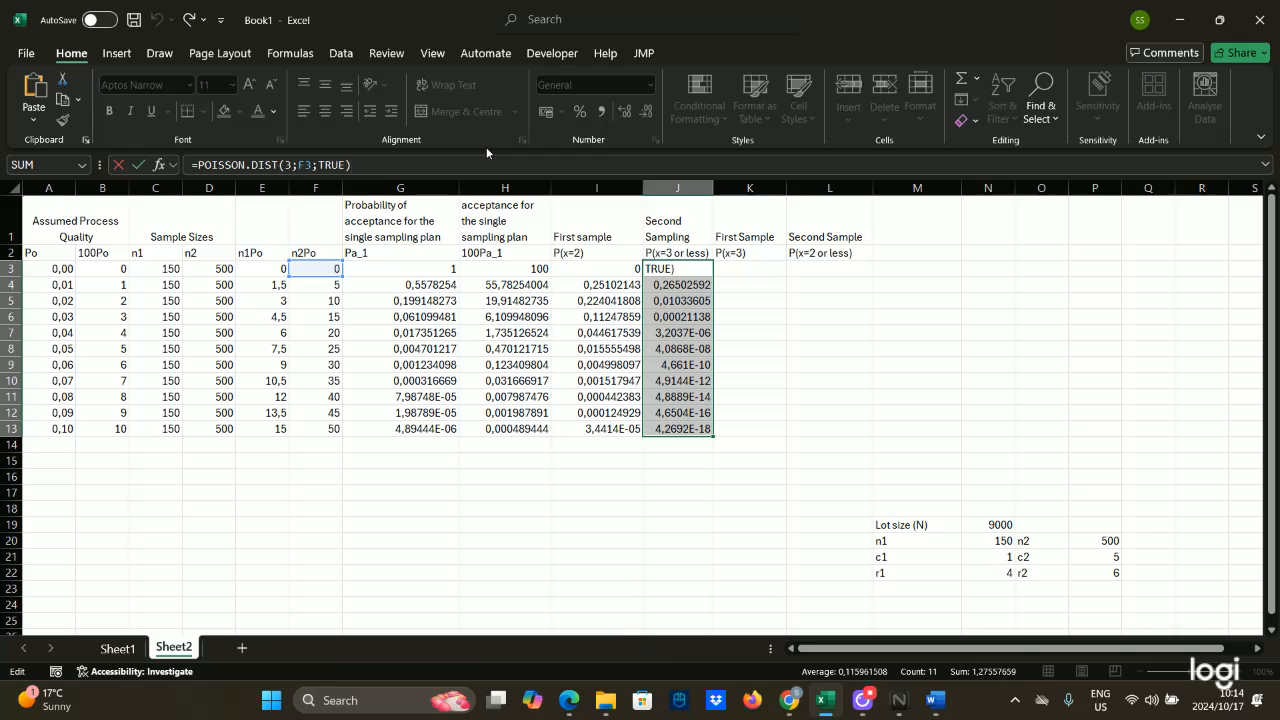
left_click(744, 299)
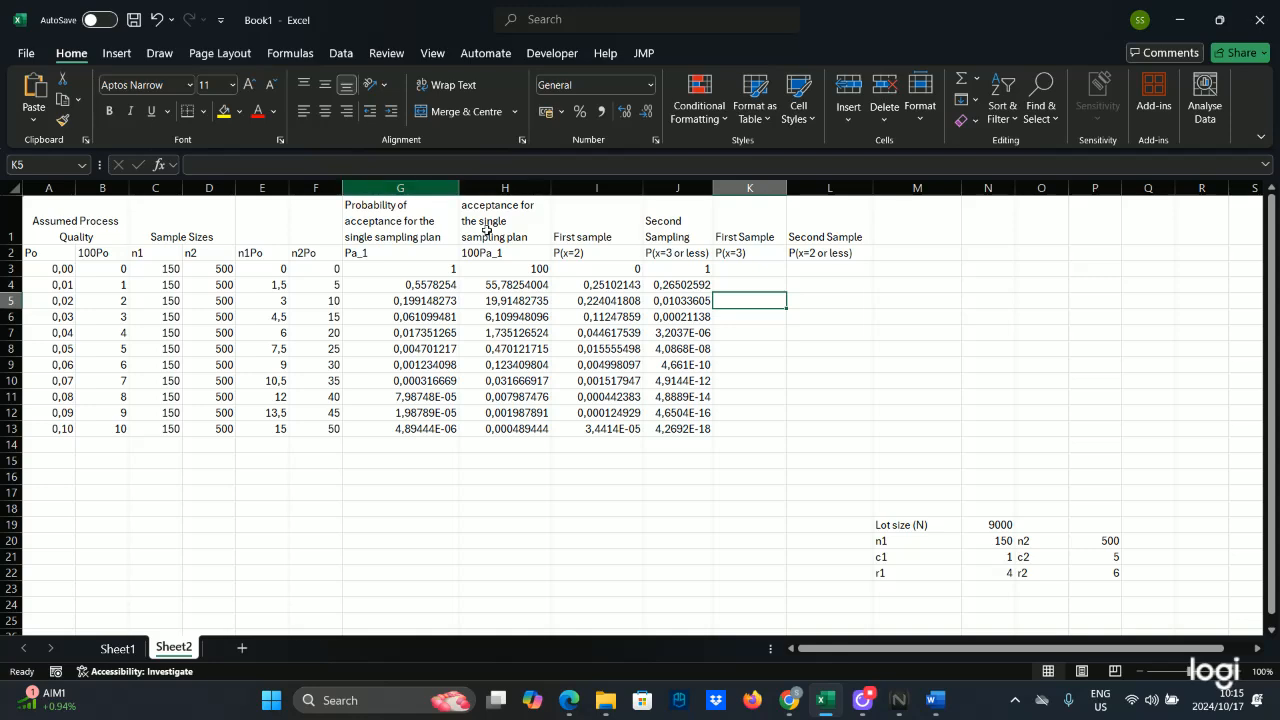
left_click(681, 282)
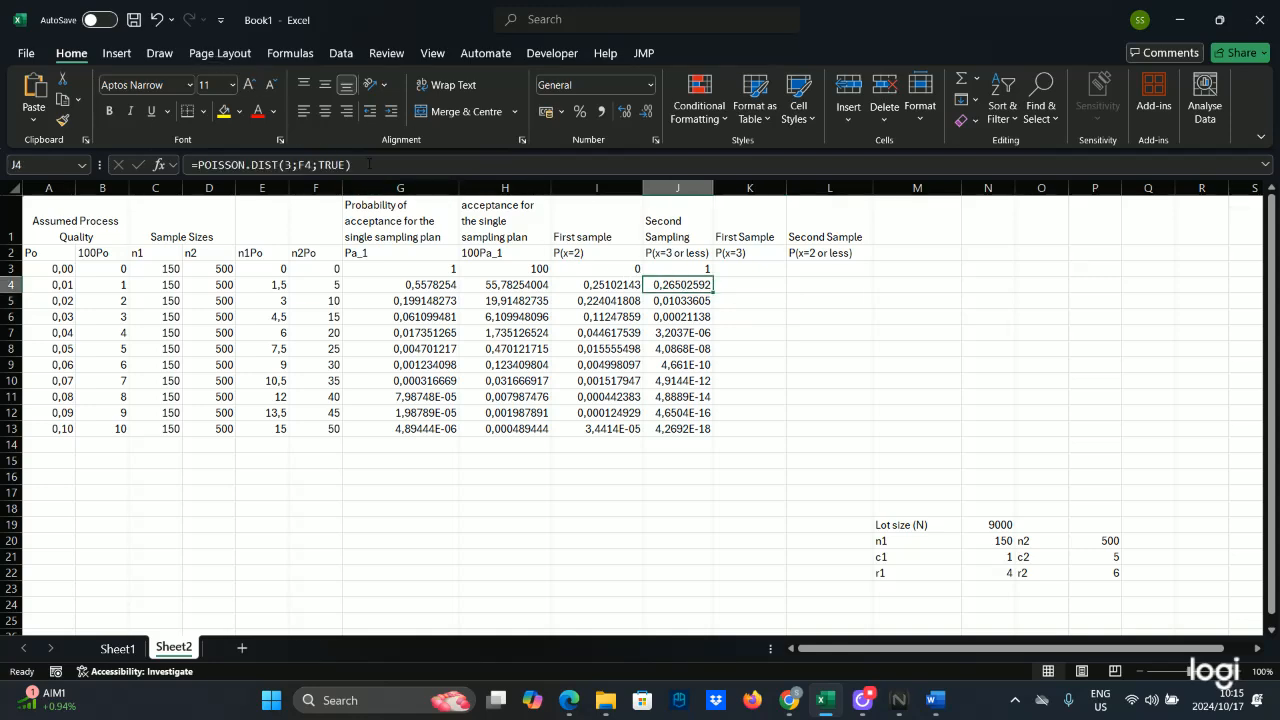
left_click(375, 163)
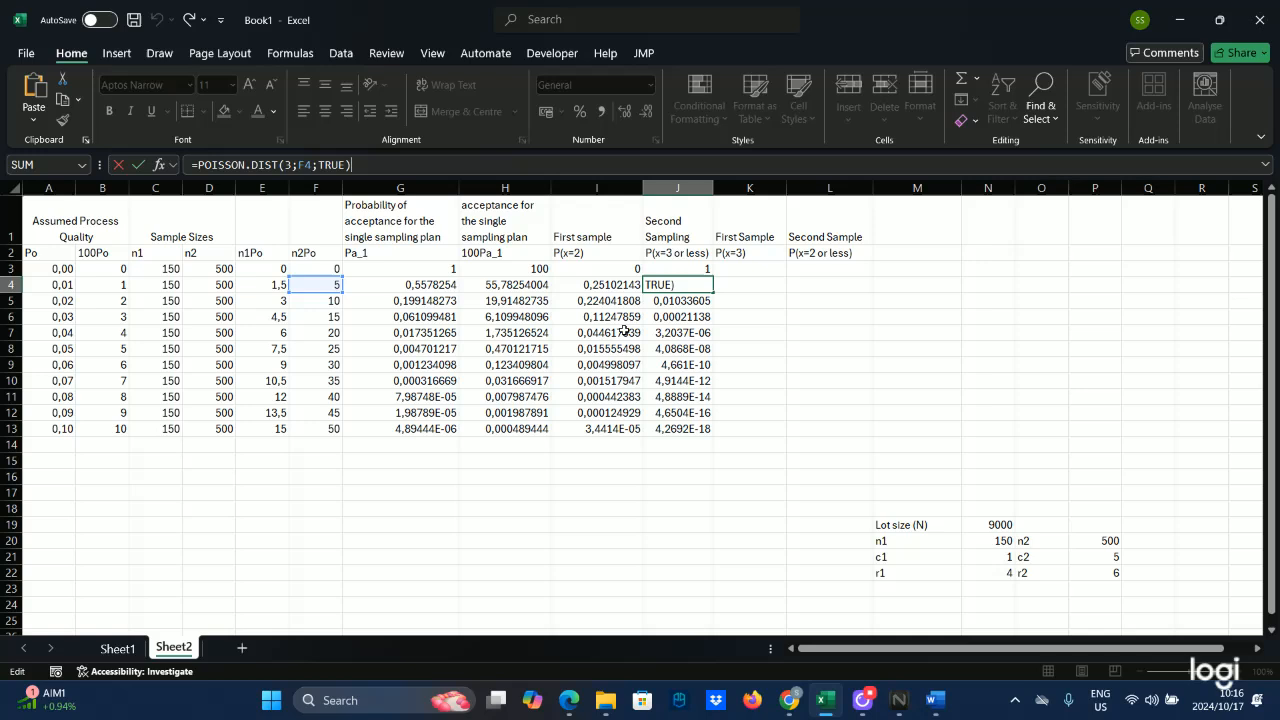
Step: Enter =POISSON.DIST(3;E3;FALSE) in cell K3 for the first-sample P(x=3) probability and fill it down to K13
left_click(734, 268)
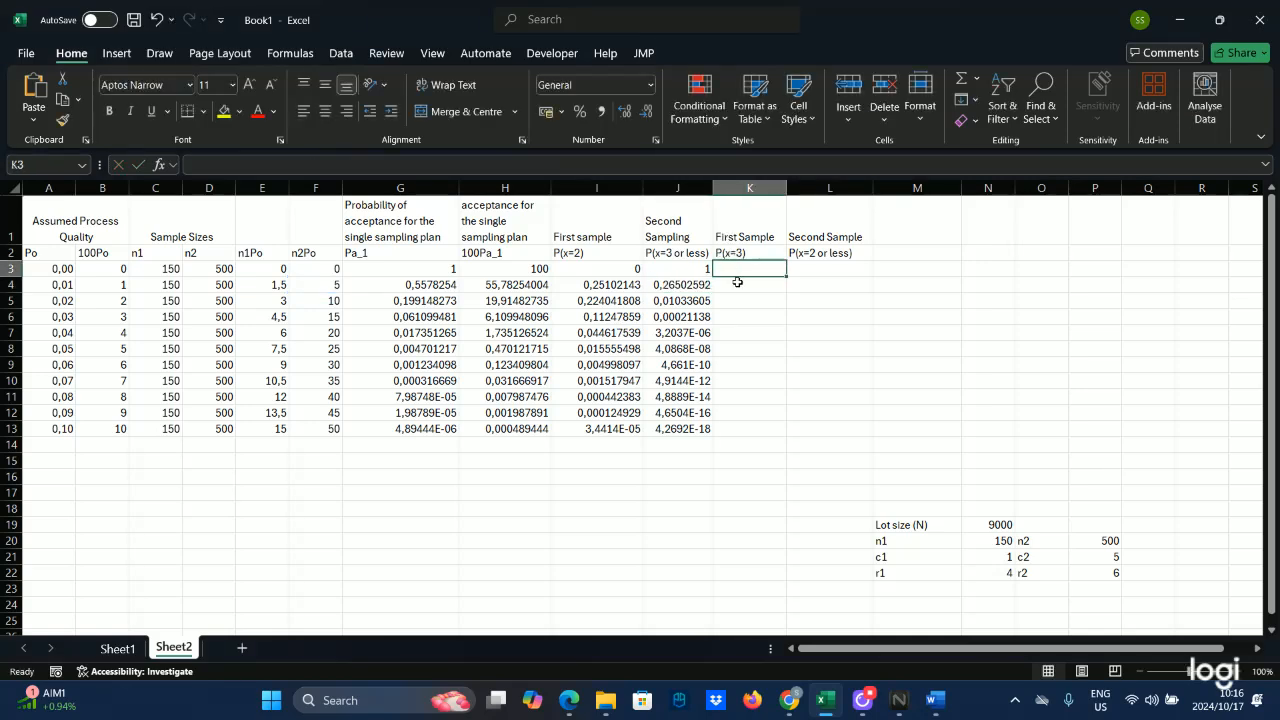
type("=po")
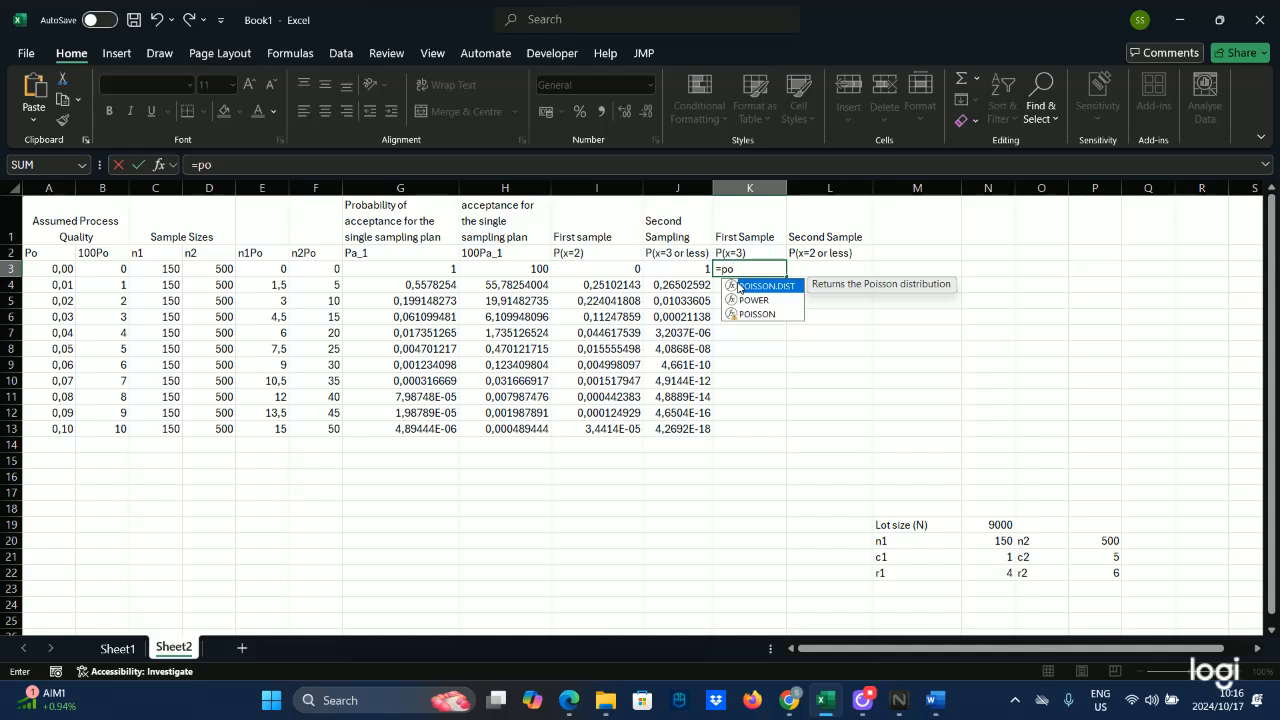
double_click(740, 287)
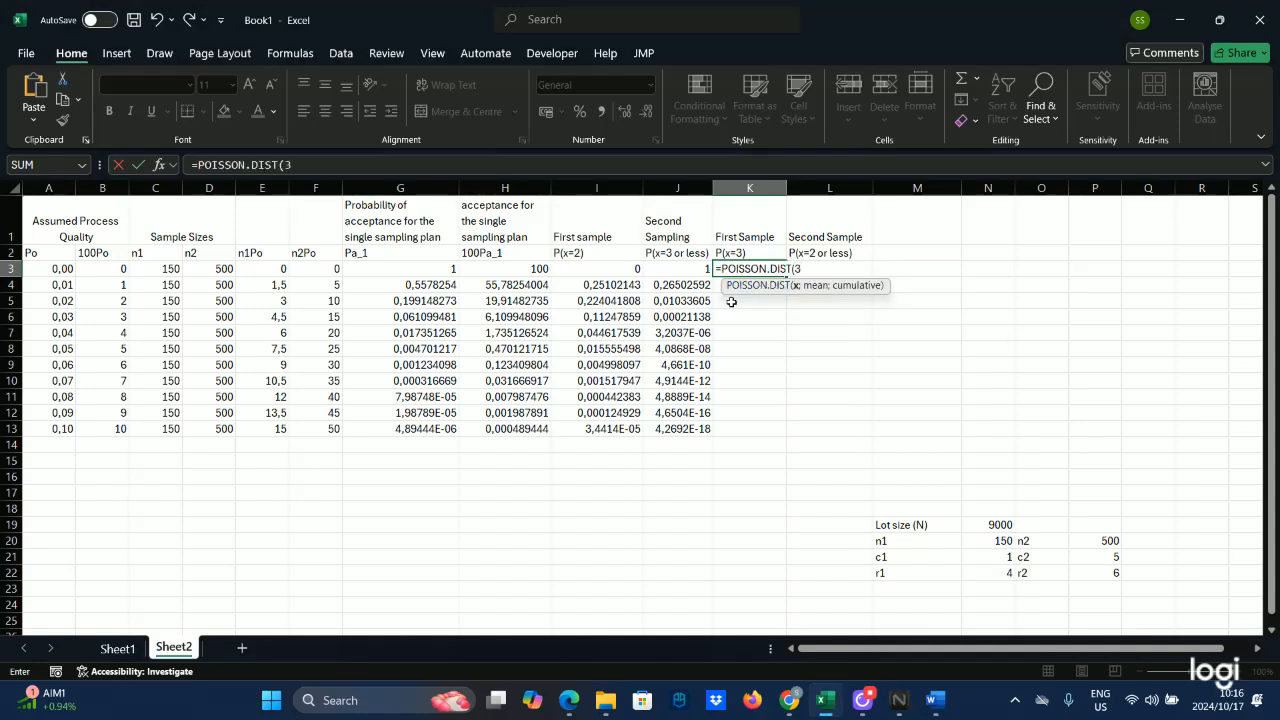
type("3;")
left_click(256, 269)
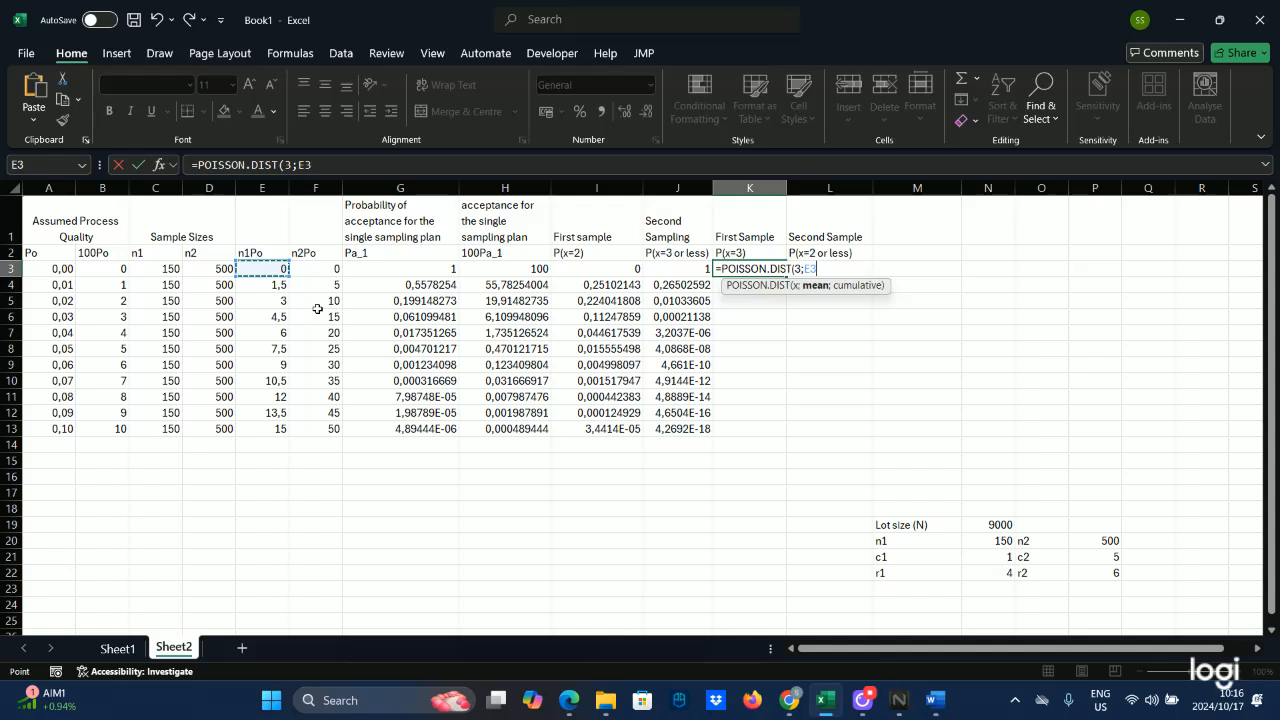
type(";")
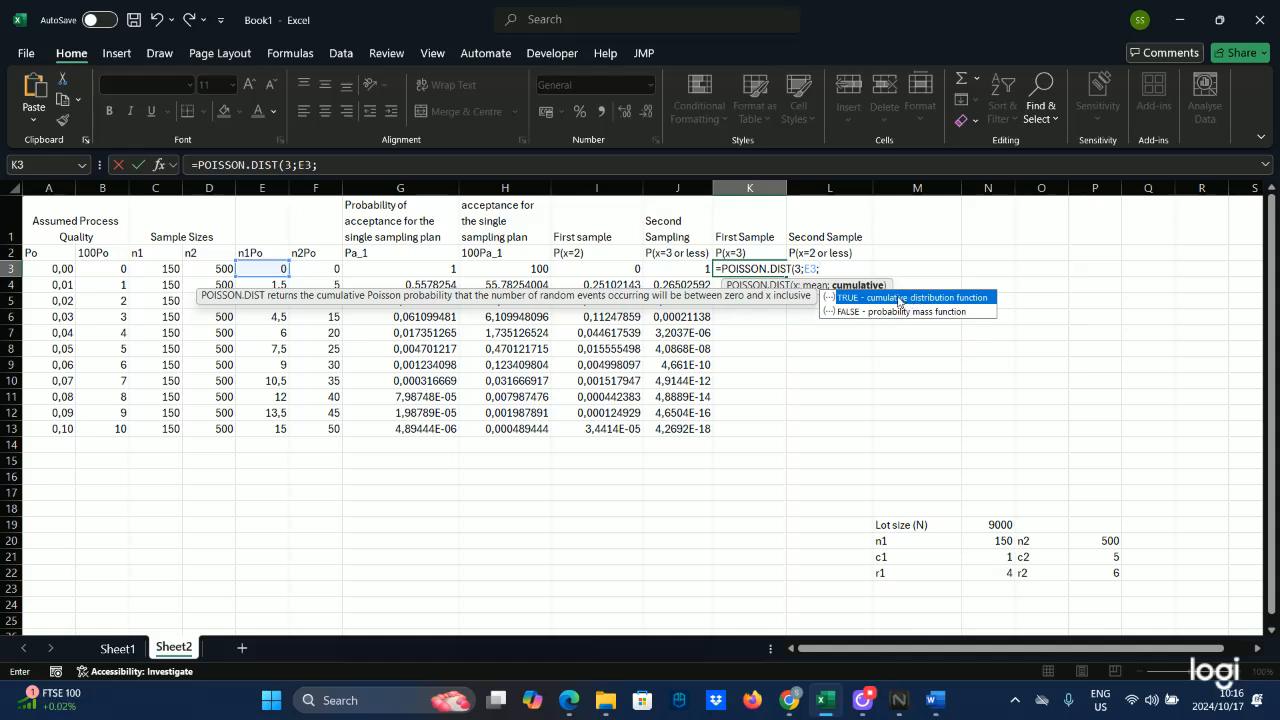
left_click(865, 312)
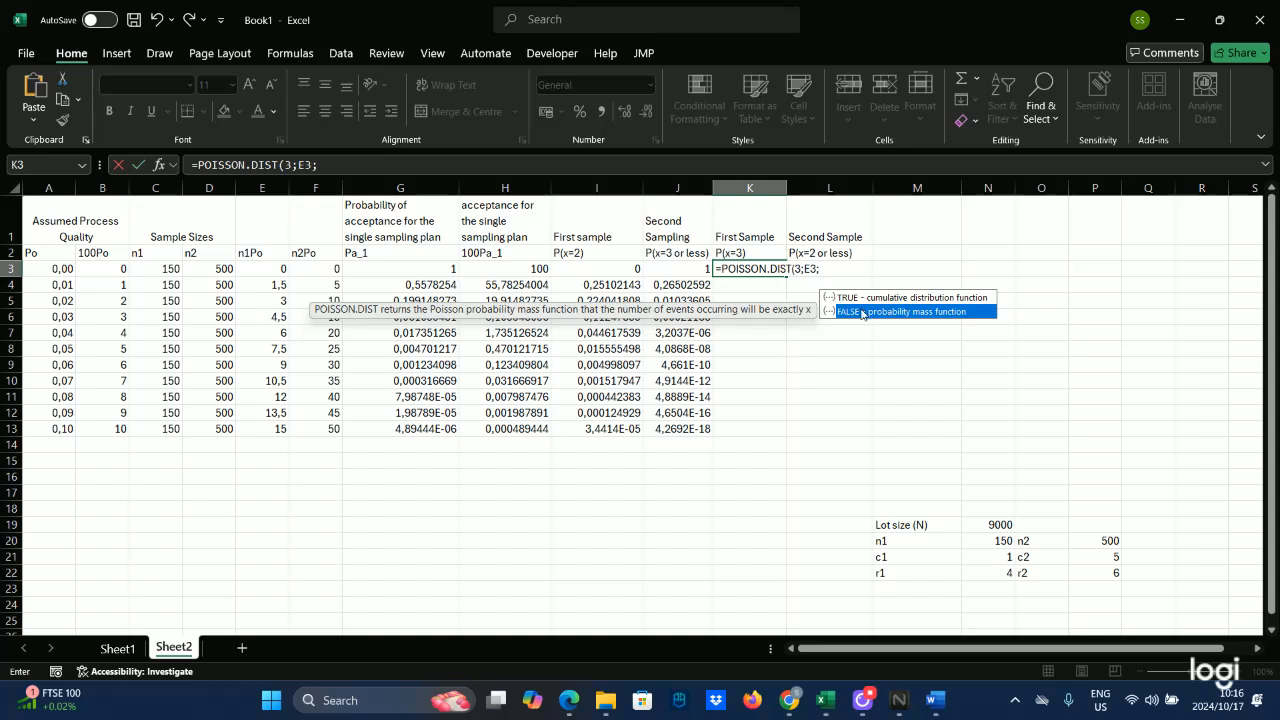
double_click(862, 313)
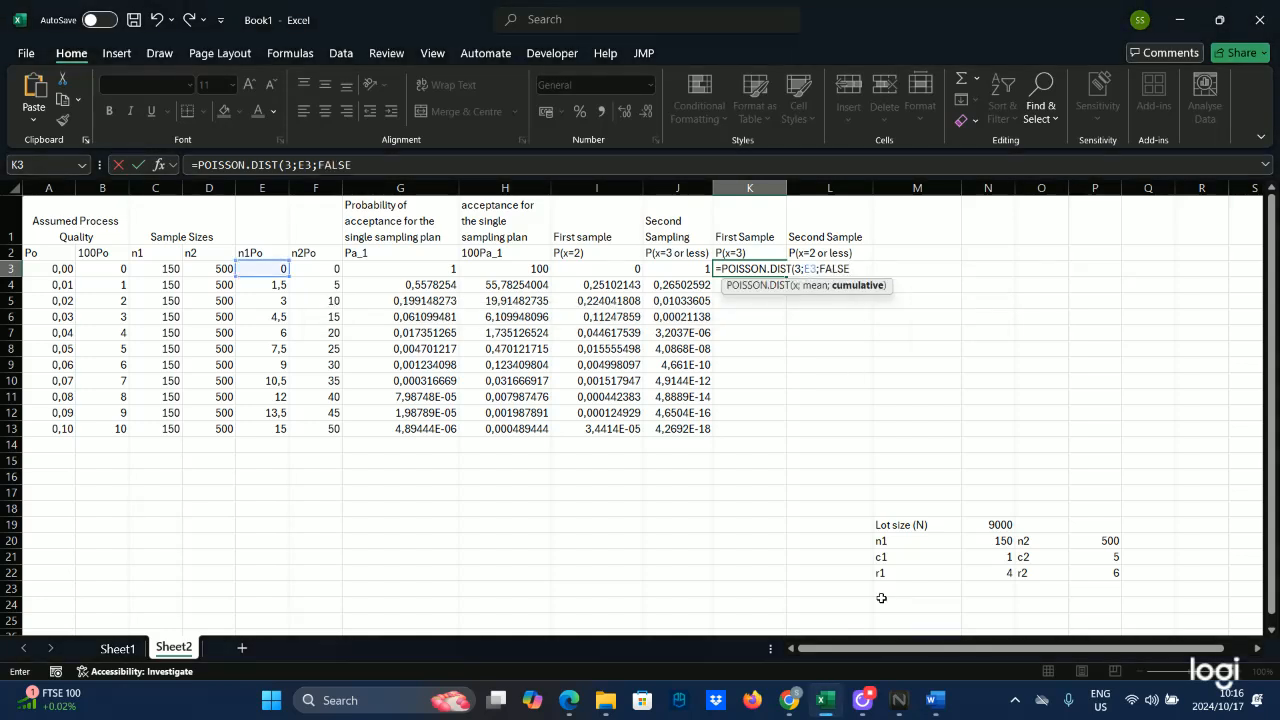
type("_")
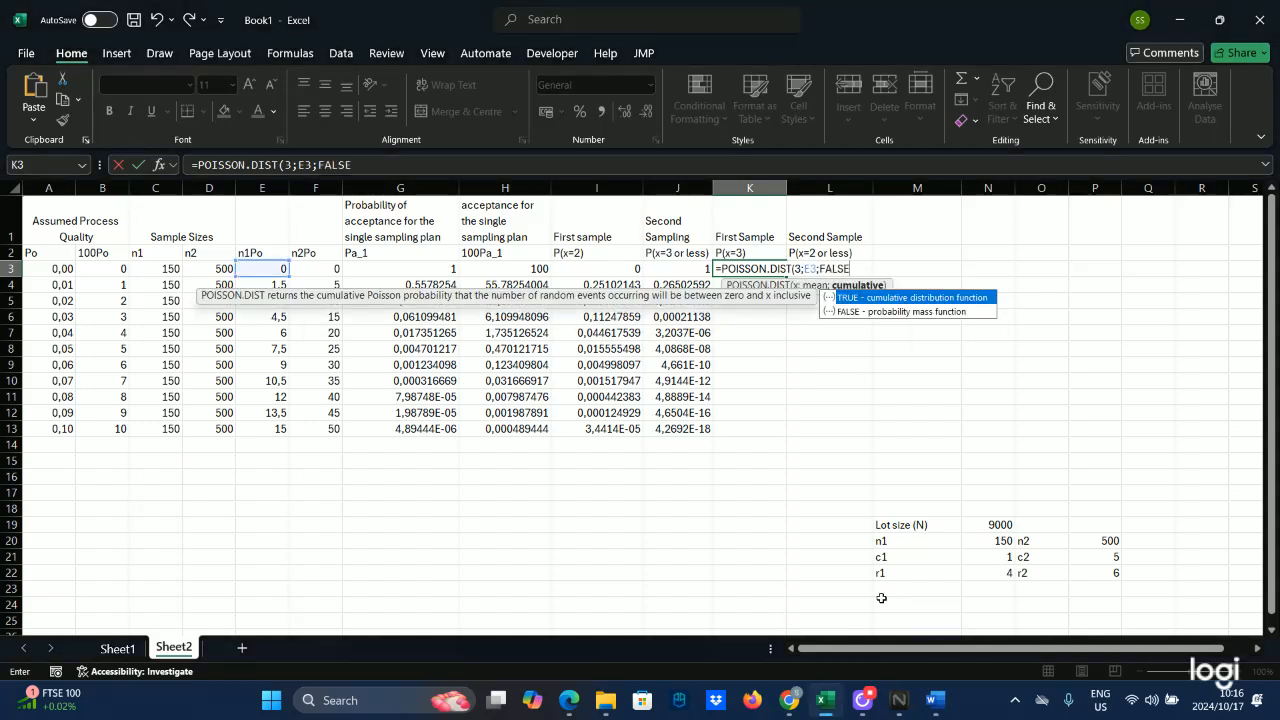
type(")")
key("Return")
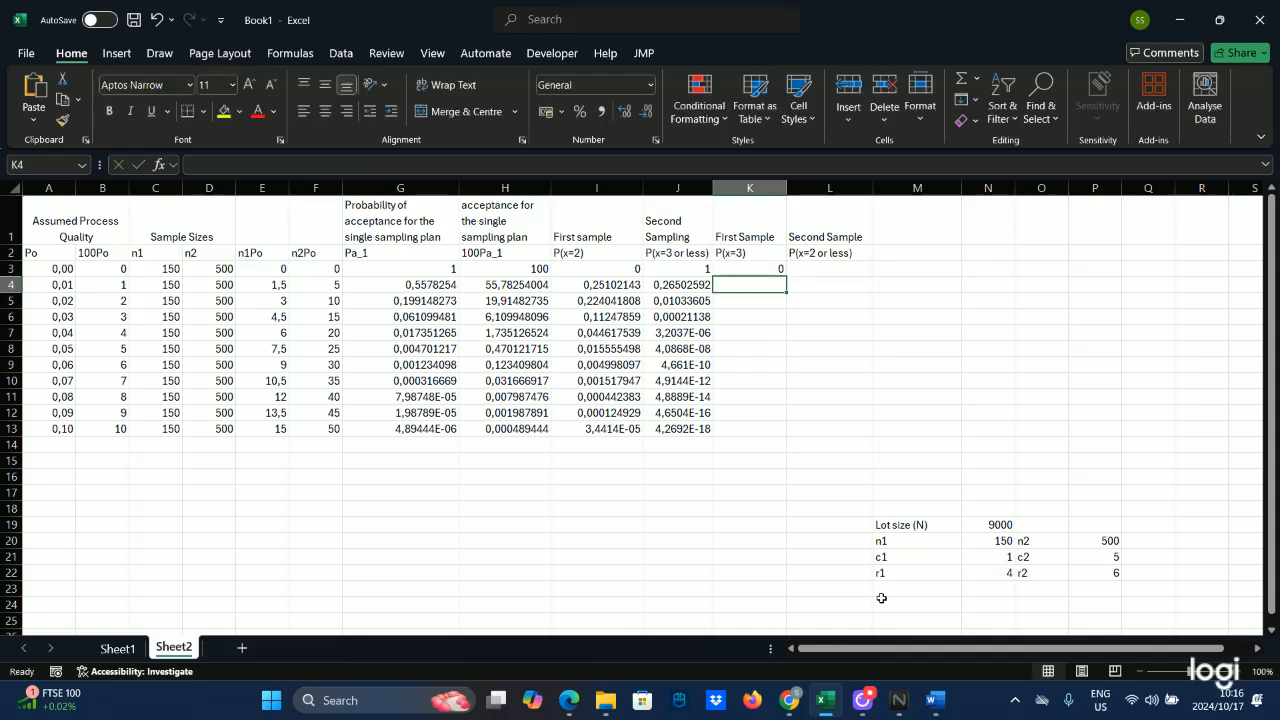
left_click(766, 270)
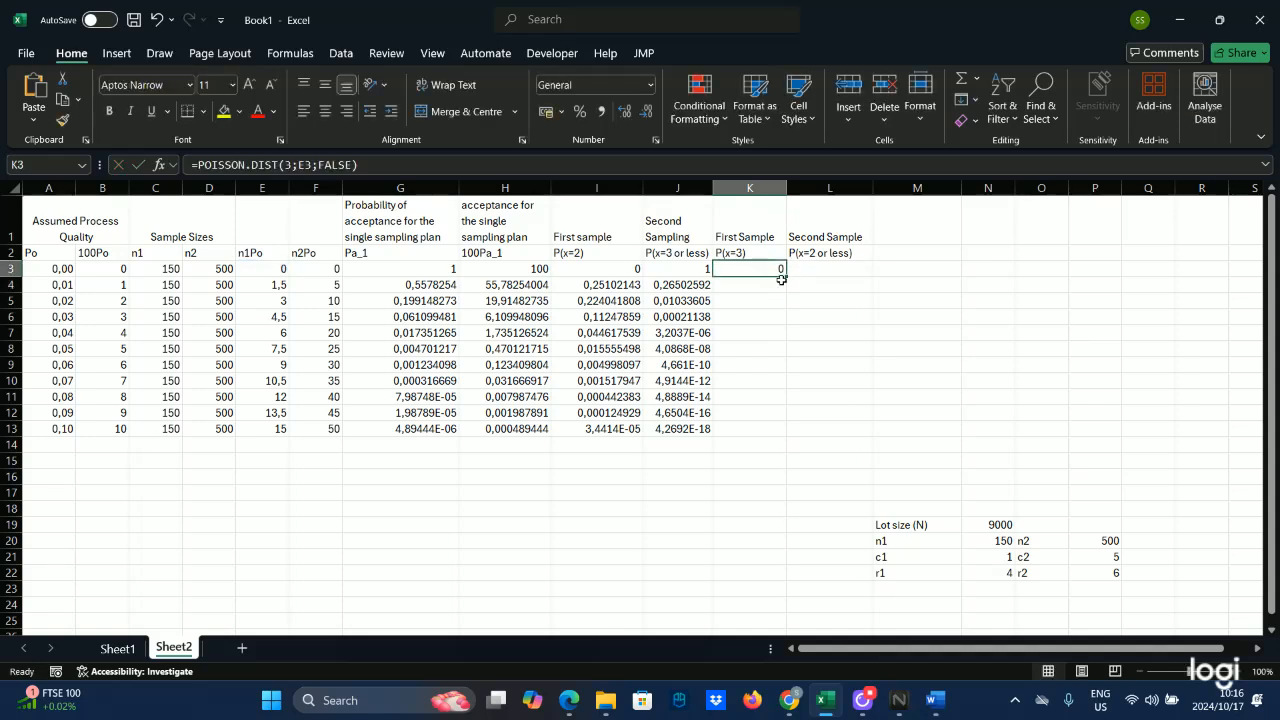
left_click_drag(786, 279, 786, 440)
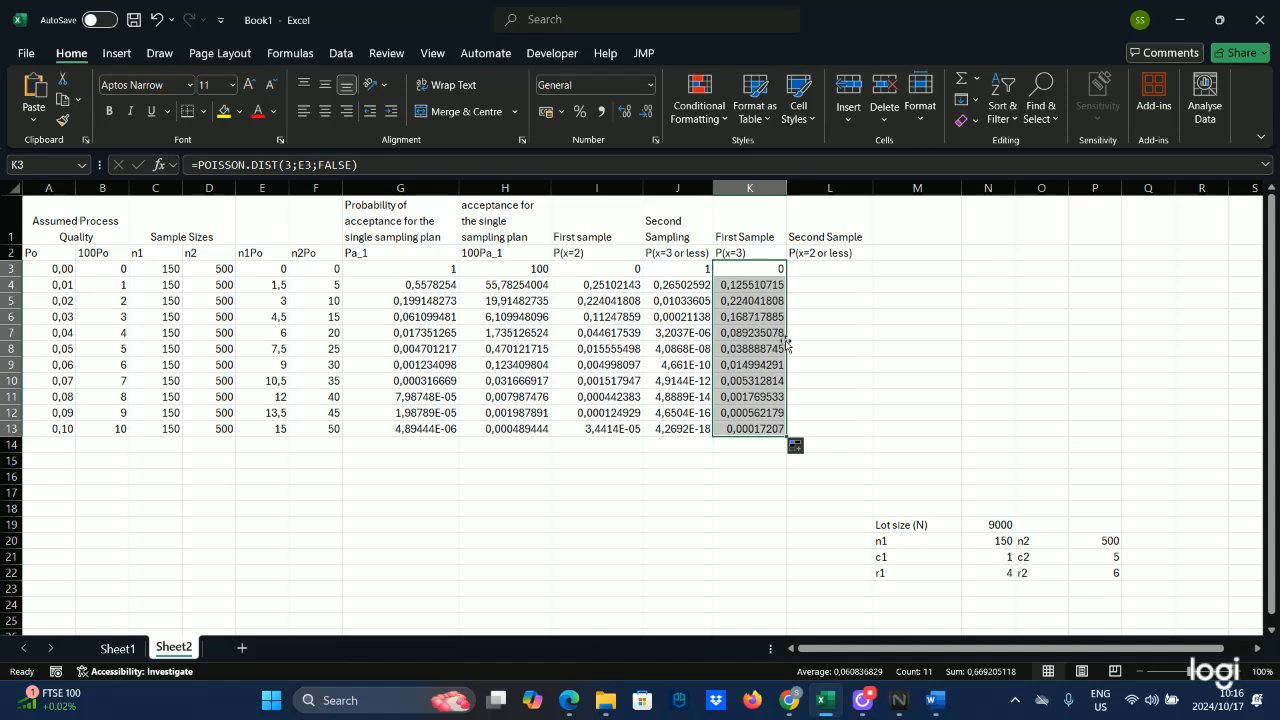
Step: Enter the formula =POISSON.DIST(2;F3;TRUE) in cell L3 for the second-sample P(x=2 or less) probability
left_click(812, 300)
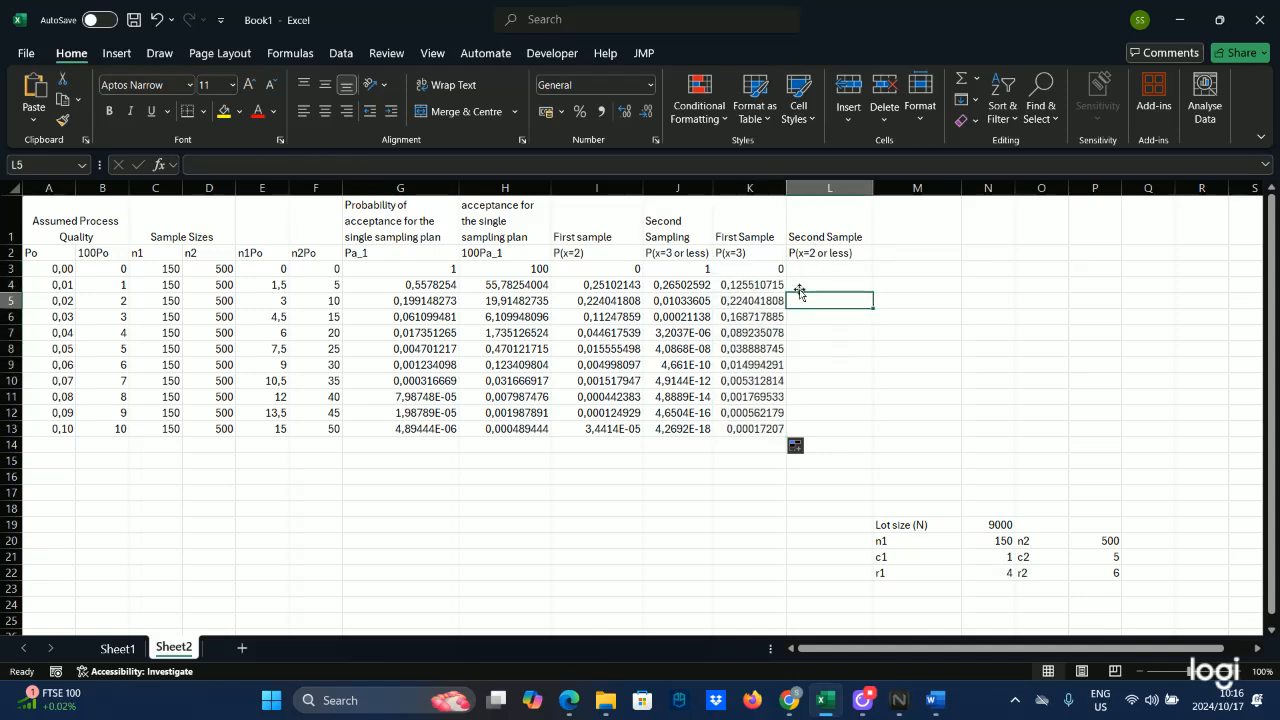
left_click(802, 283)
left_click(801, 273)
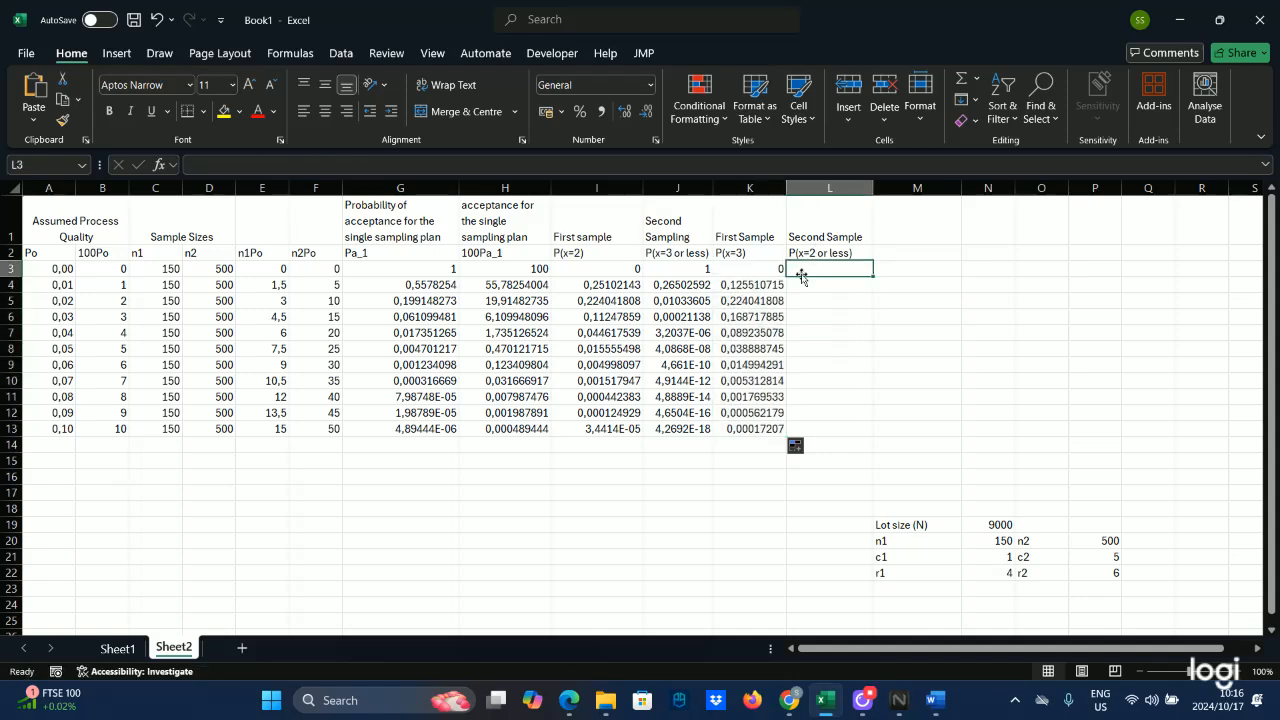
type("=poi")
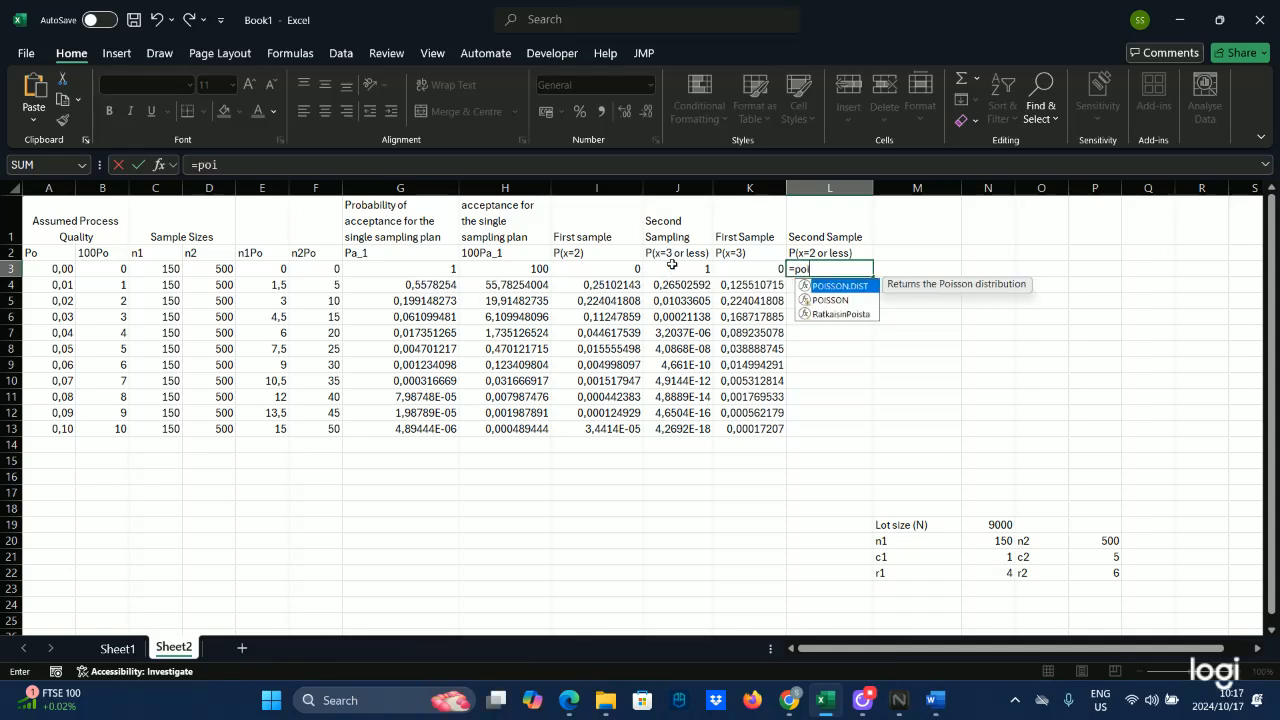
double_click(824, 286)
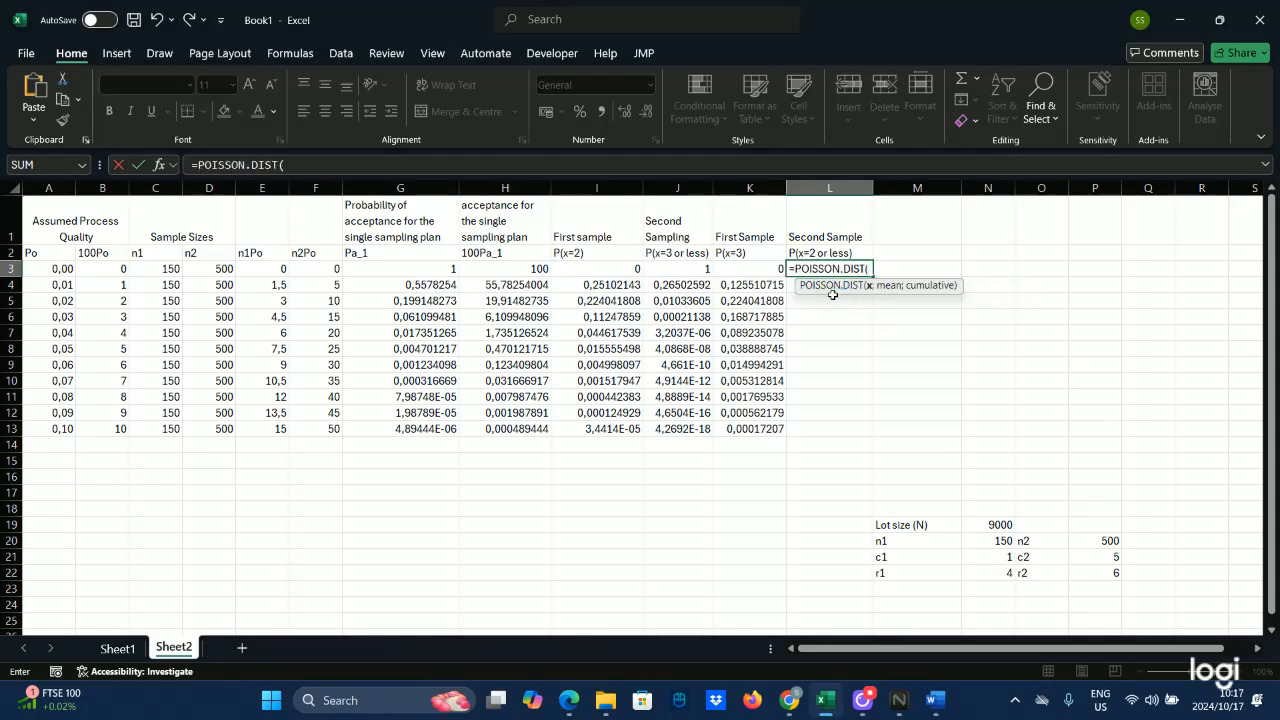
type("2;")
left_click(327, 268)
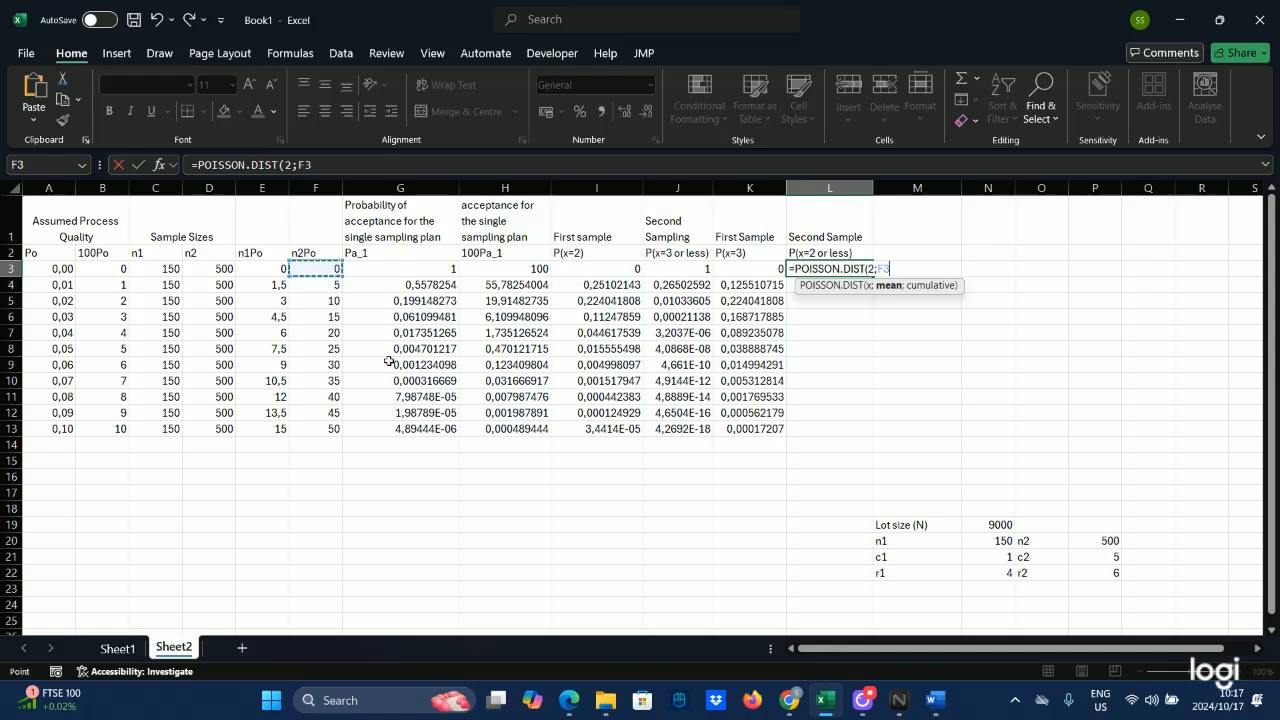
type(";")
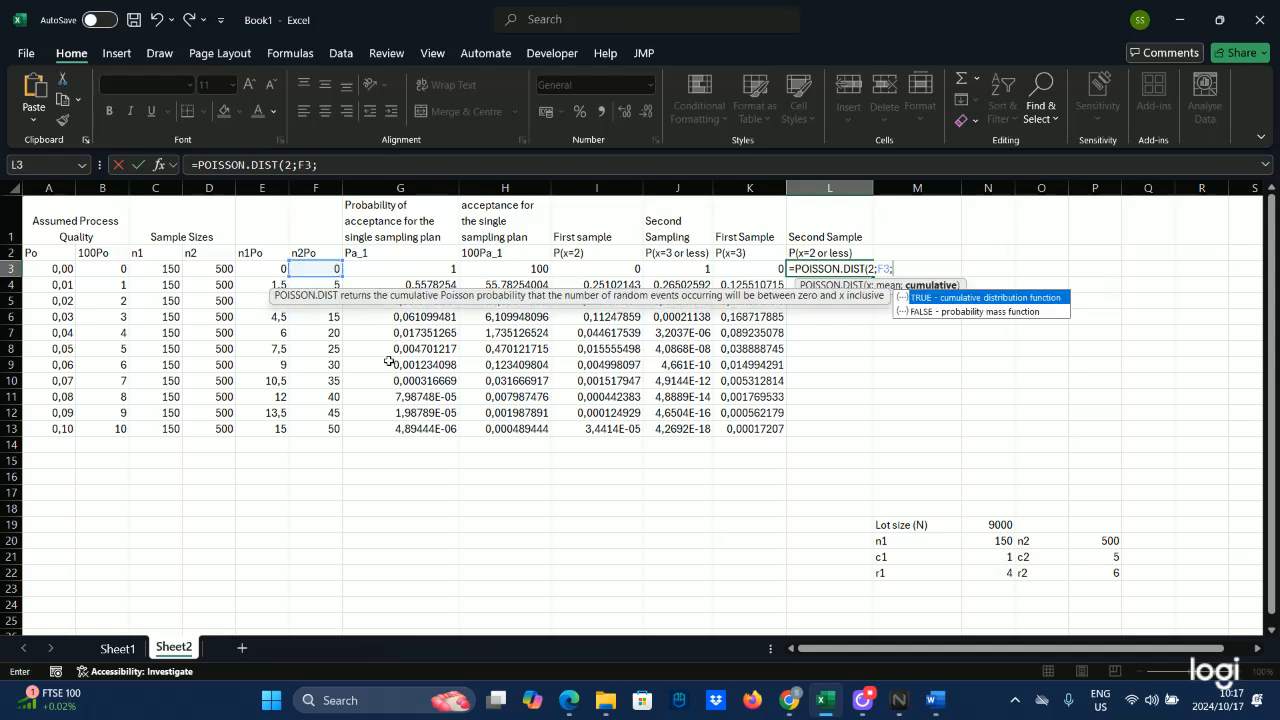
type("true)")
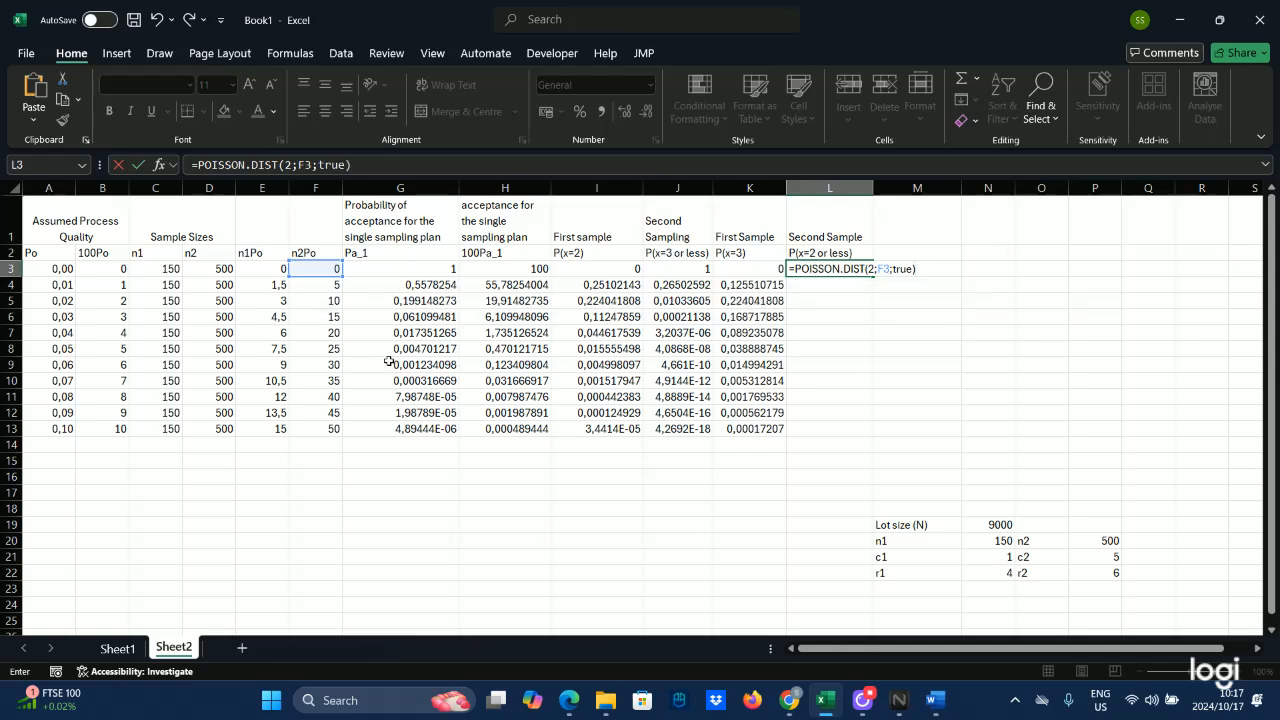
key("Return")
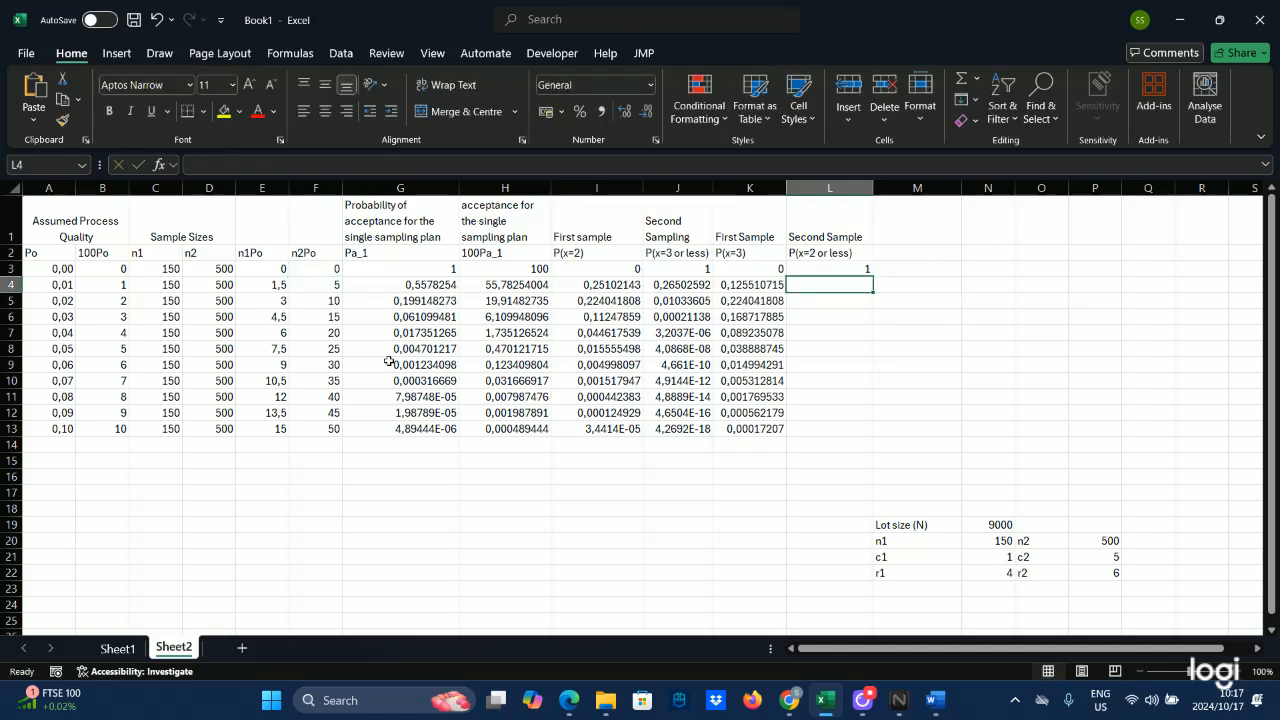
Step: Fill the second-sample P(x=2 or less) formula in L3 down to L13
left_click(840, 271)
left_click_drag(872, 277, 876, 436)
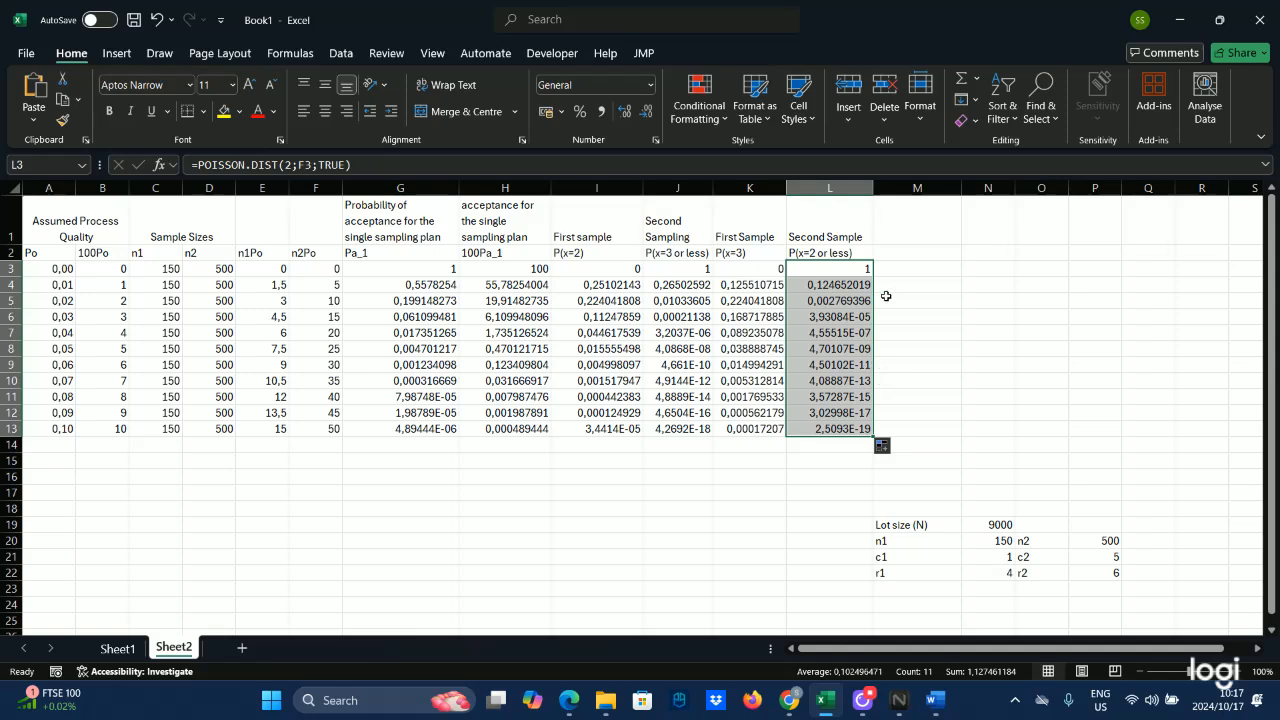
Step: Enter the header "Probabilty of acceptance for the double sampling plan" in cell M1
left_click(880, 207)
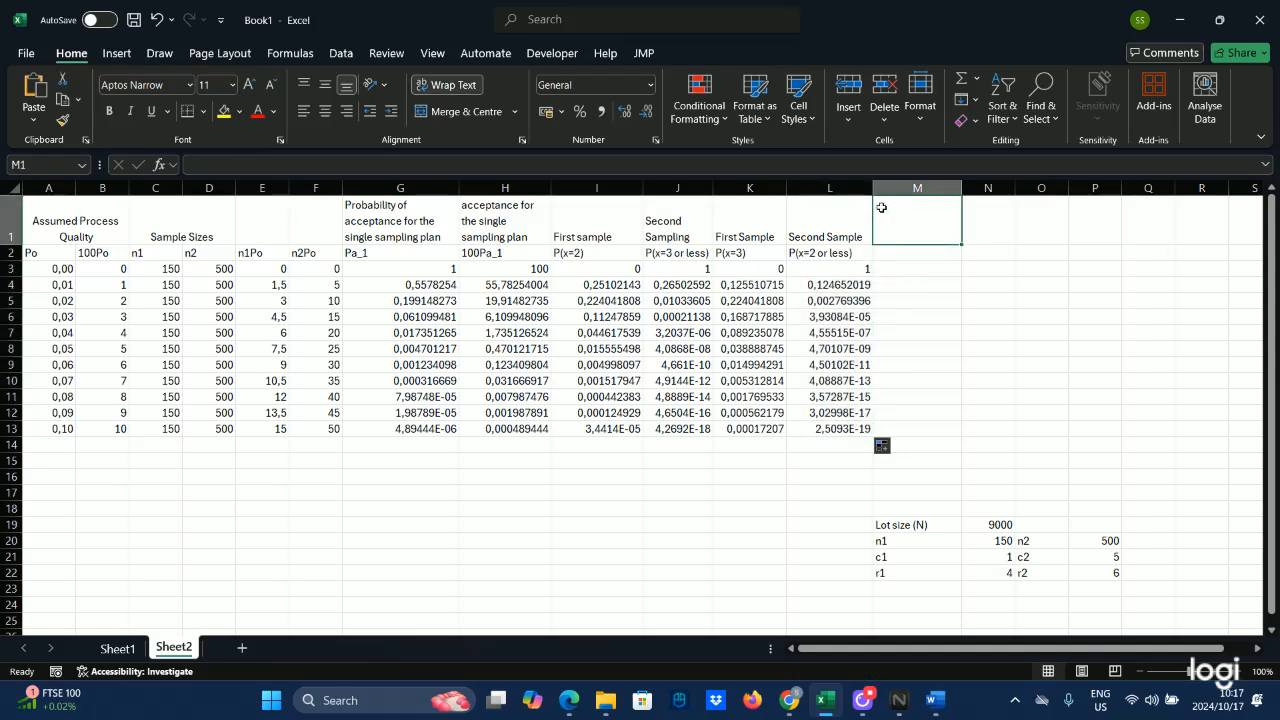
key("Caps_Lock")
type("P")
key("Caps_Lock")
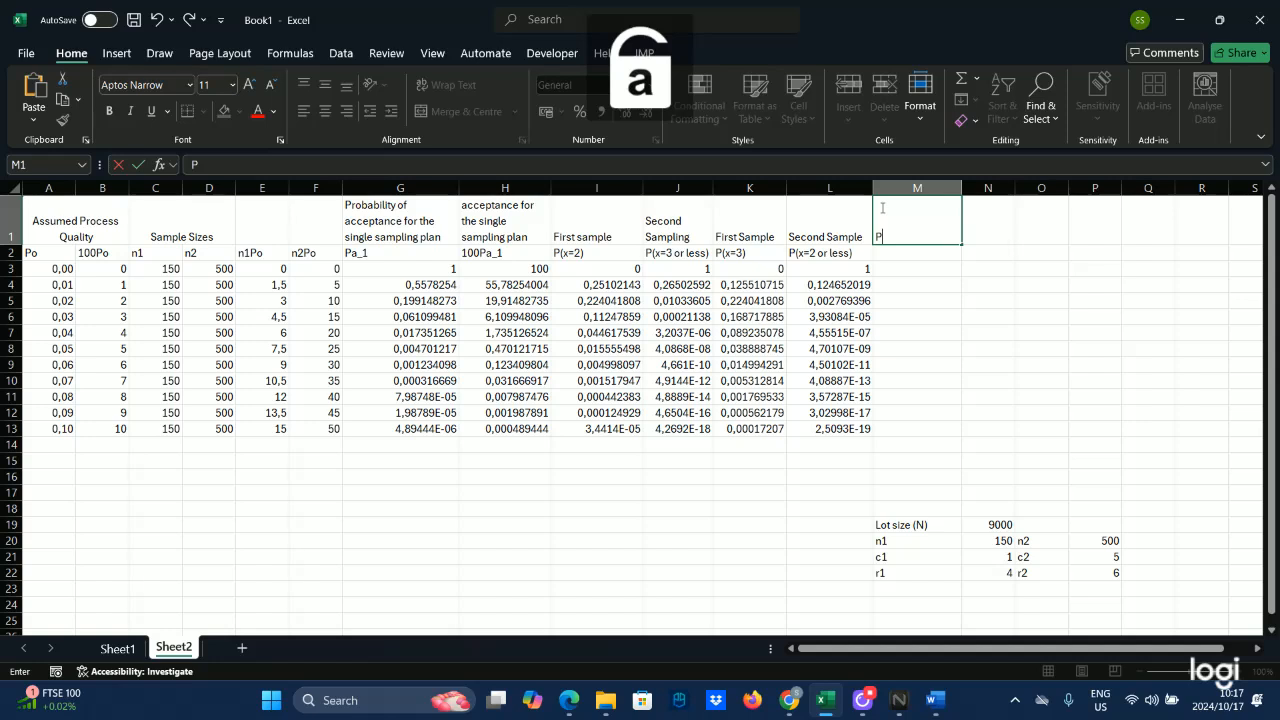
type("rob")
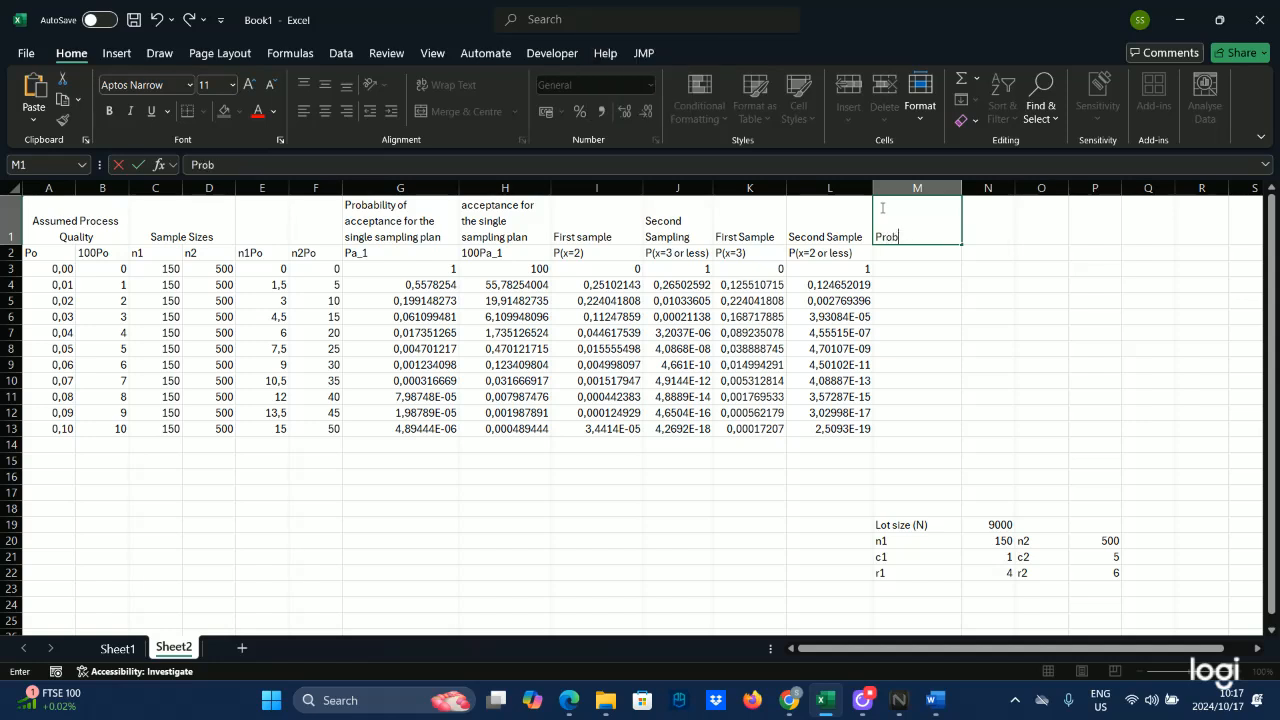
type("oabilty of accper")
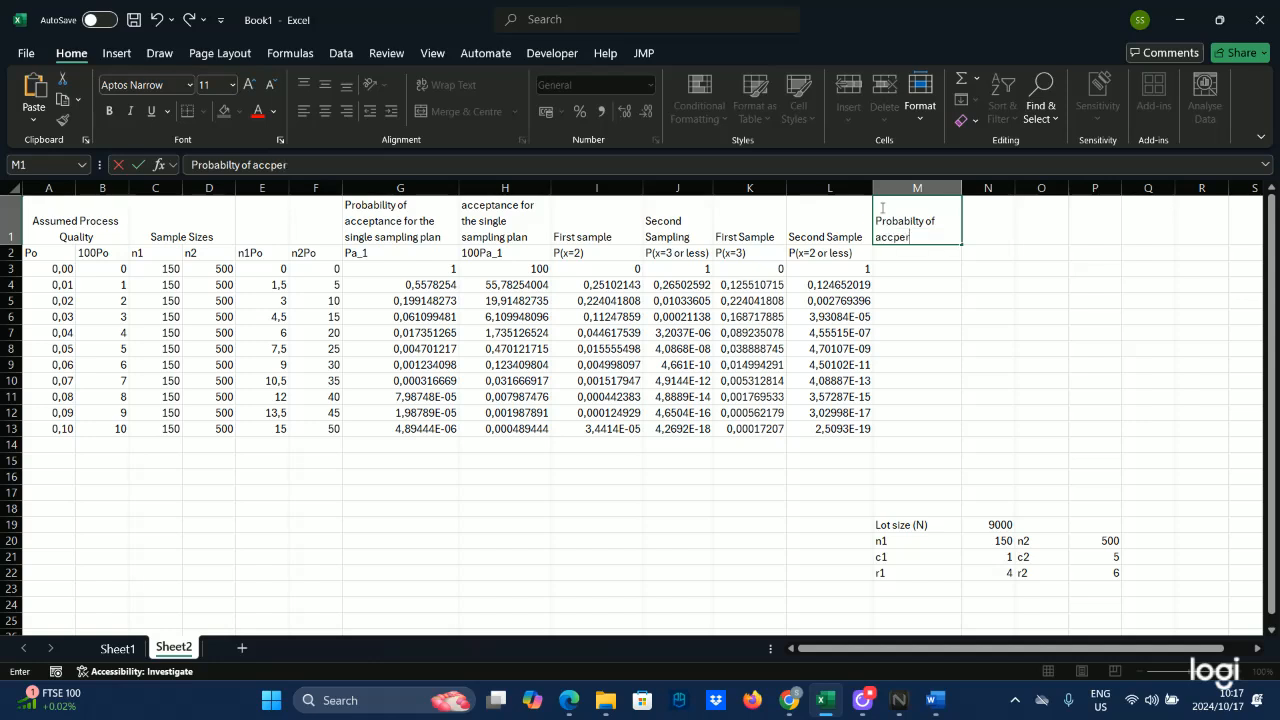
key("BackSpace")
key("BackSpace")
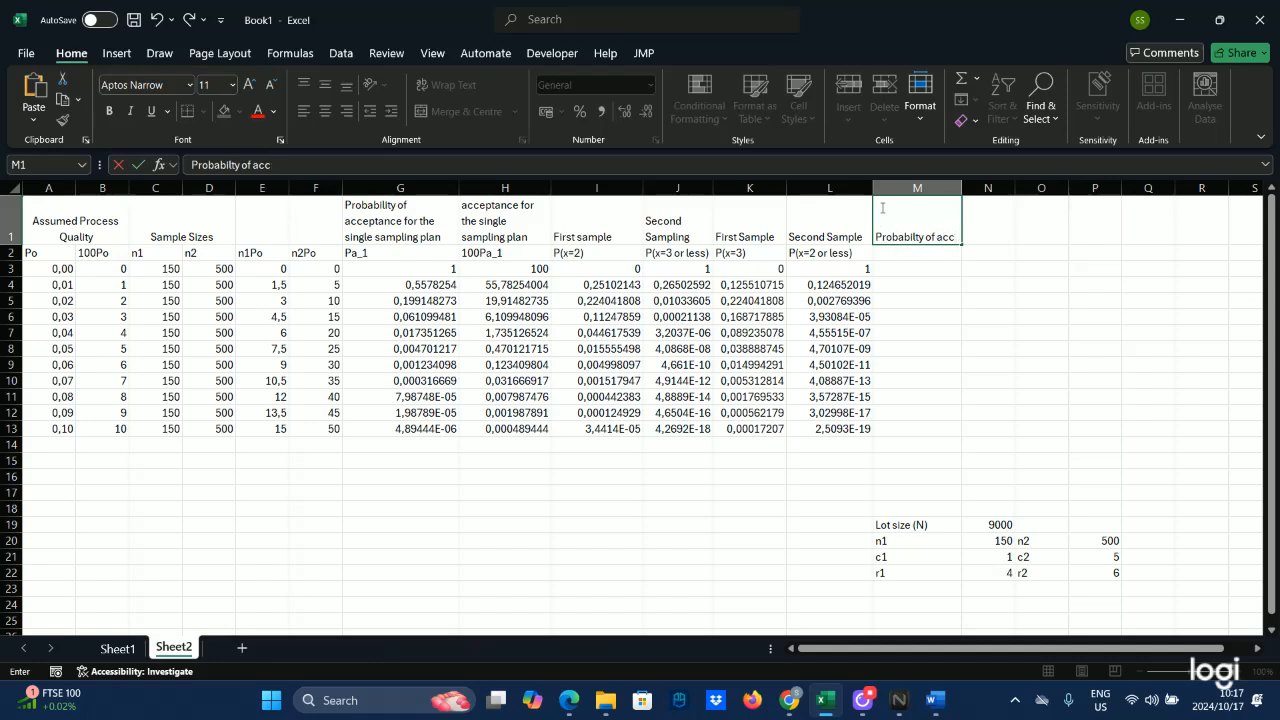
type("eptan")
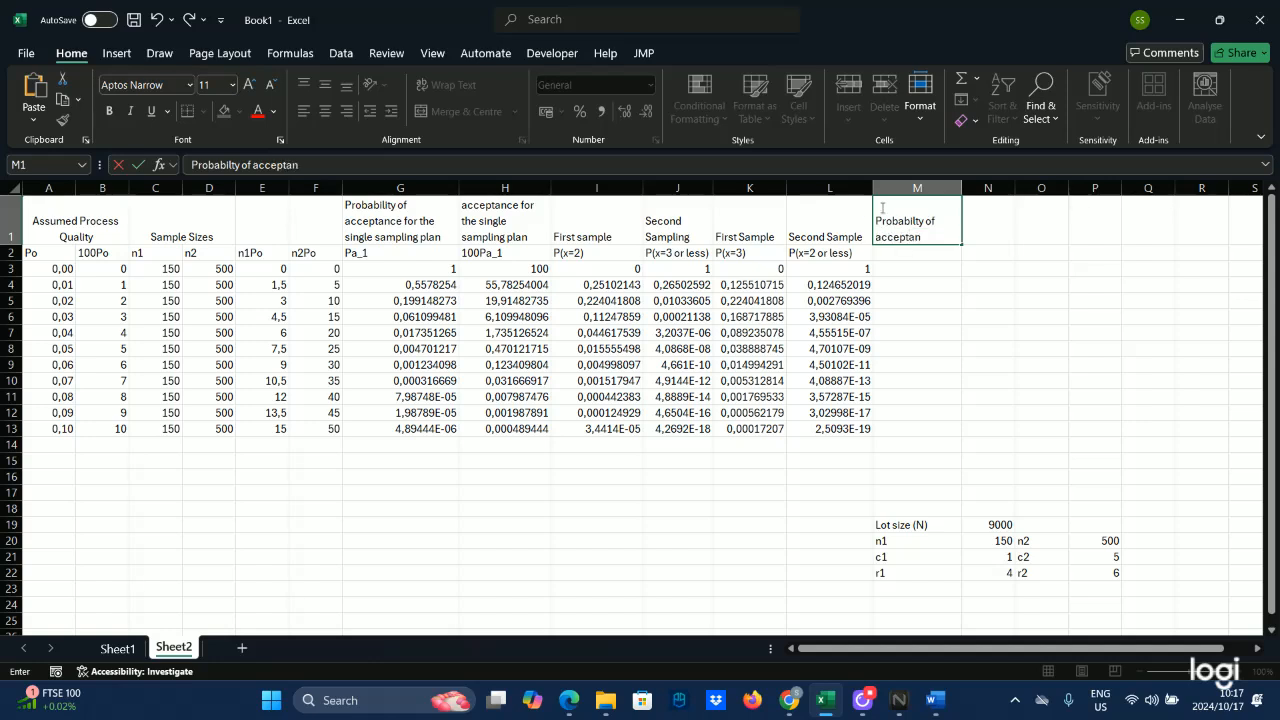
type("ce for thre")
key("BackSpace")
type("he d")
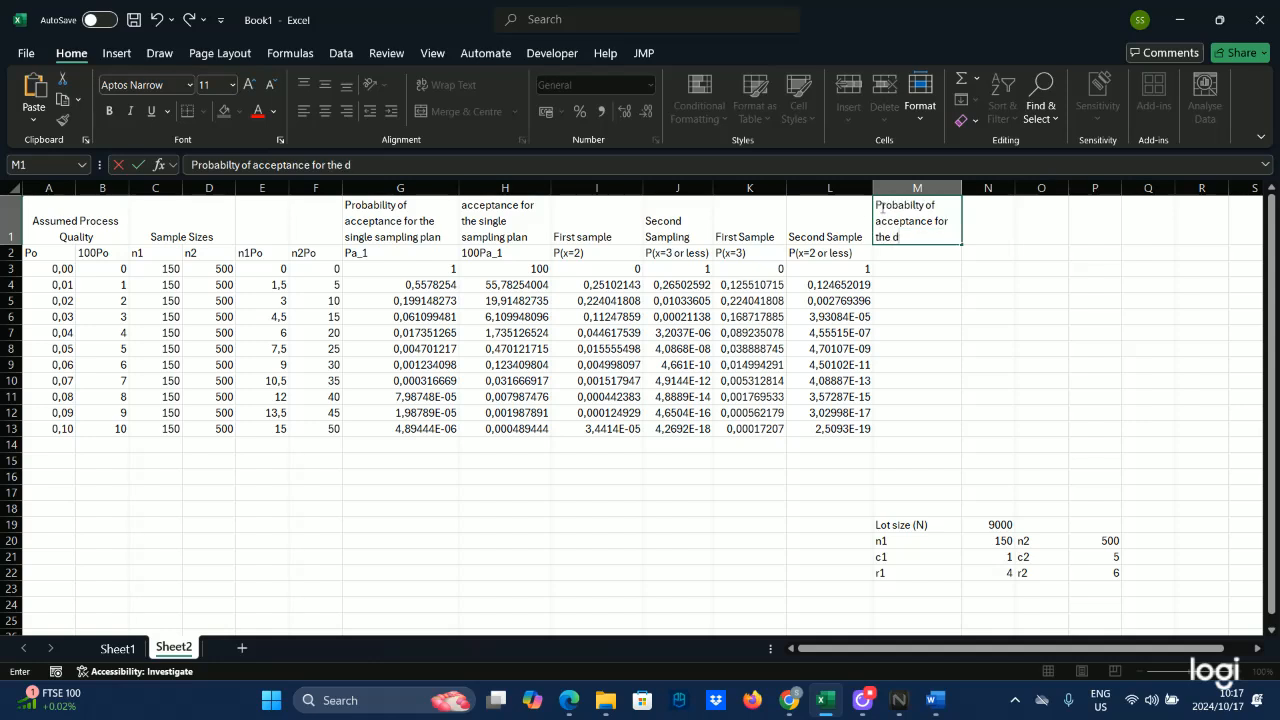
type("ouble sampling p")
key("Caps_Lock")
type("L")
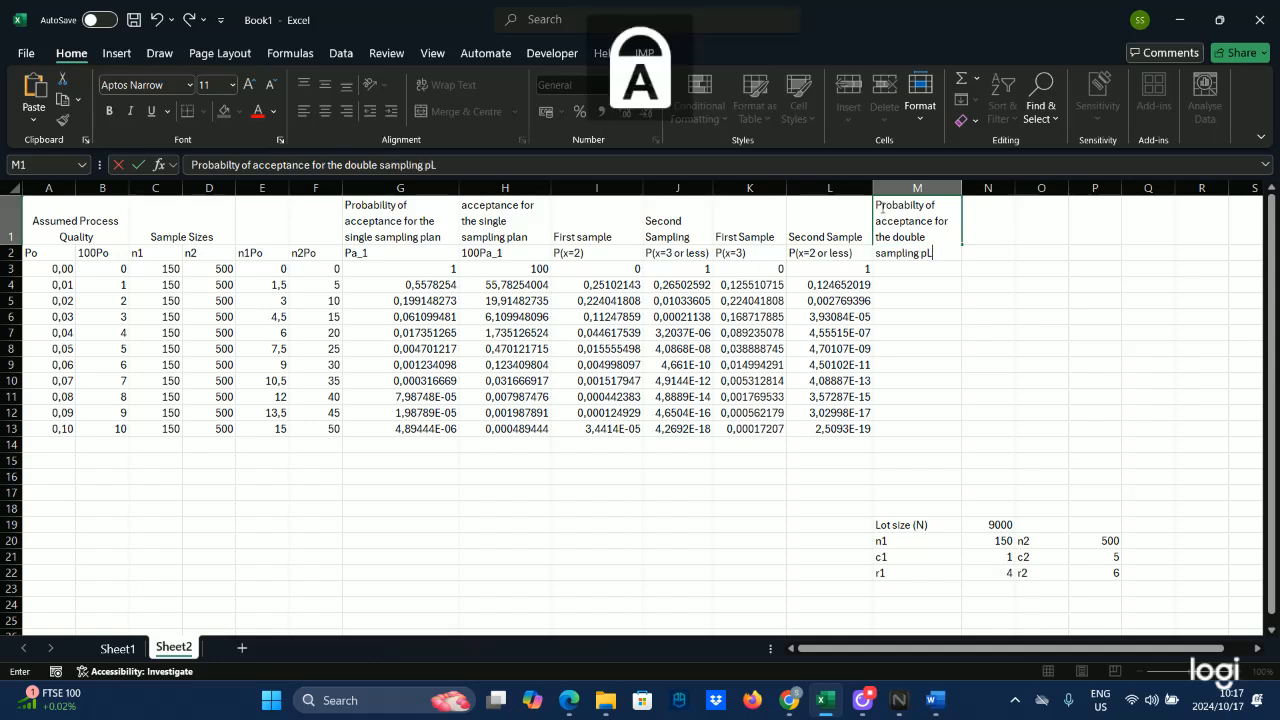
key("Caps_Lock")
type("lan")
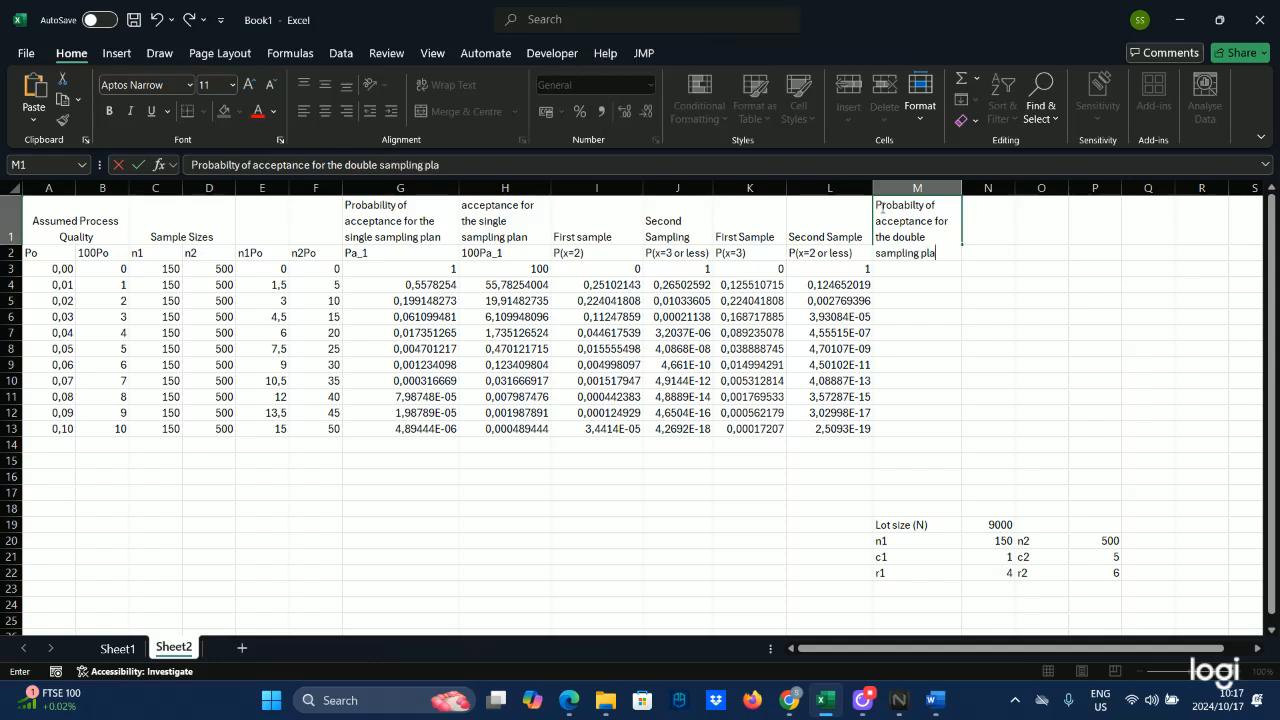
left_click(975, 225)
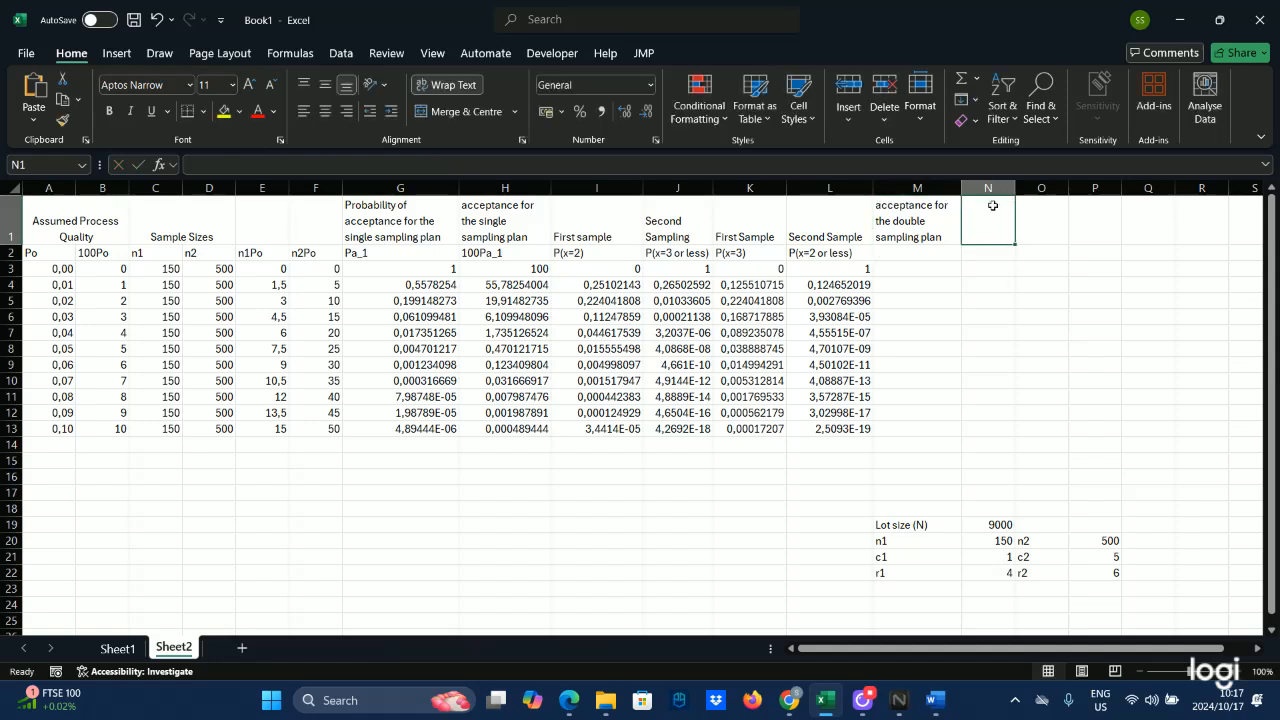
Step: Widen column N and increase the height of row 1 so the full wrapped headers fit
left_click_drag(1022, 187, 1047, 187)
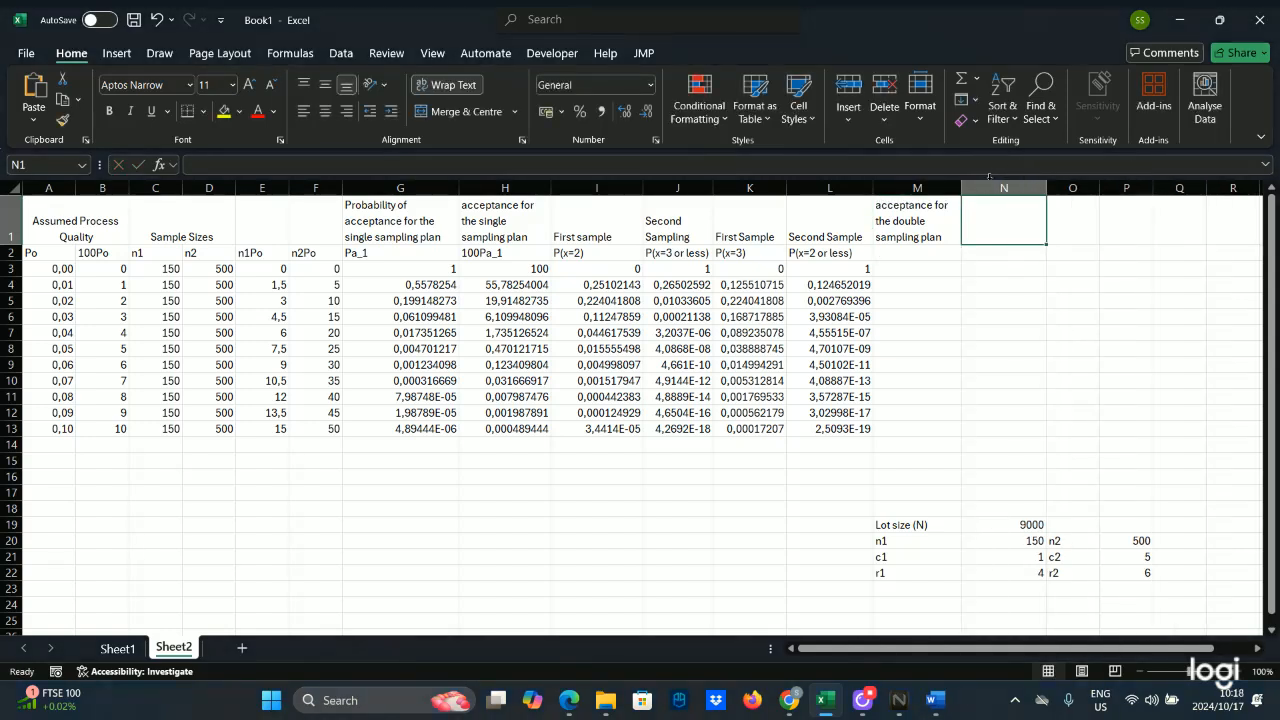
left_click_drag(8, 245, 8, 271)
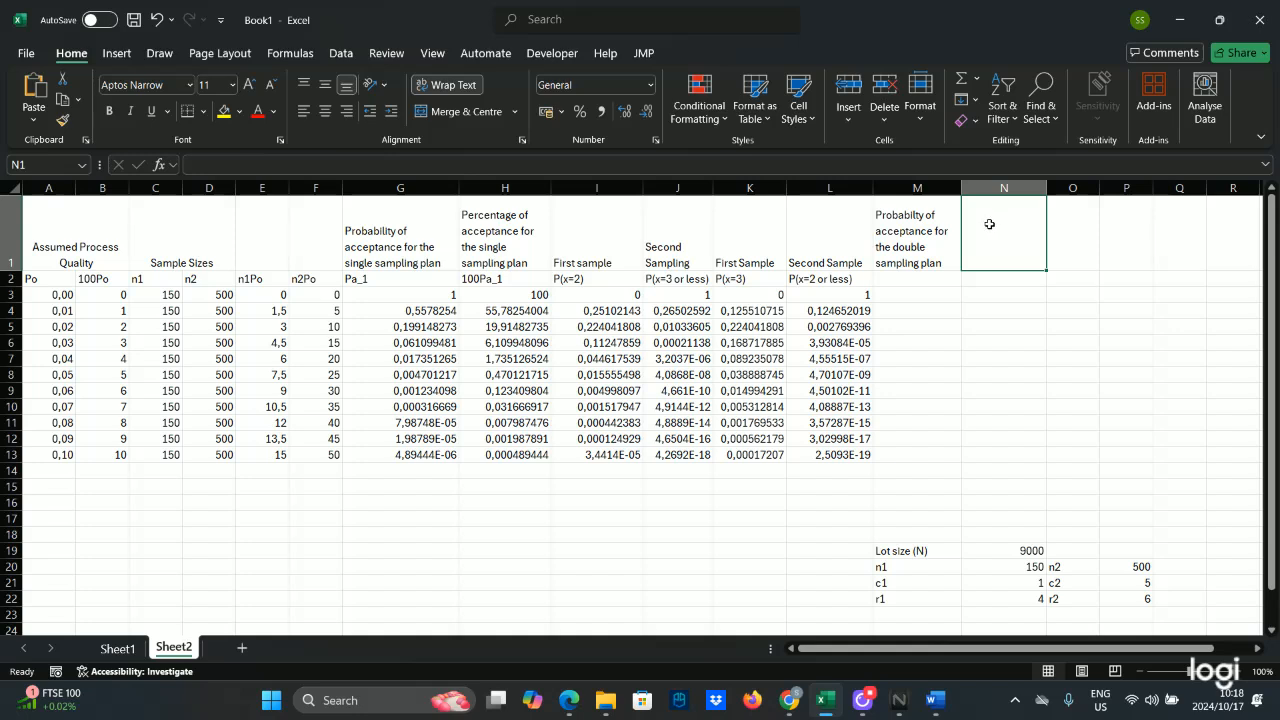
Step: Copy the double sampling plan header text from cell M1 into cell N1
double_click(924, 246)
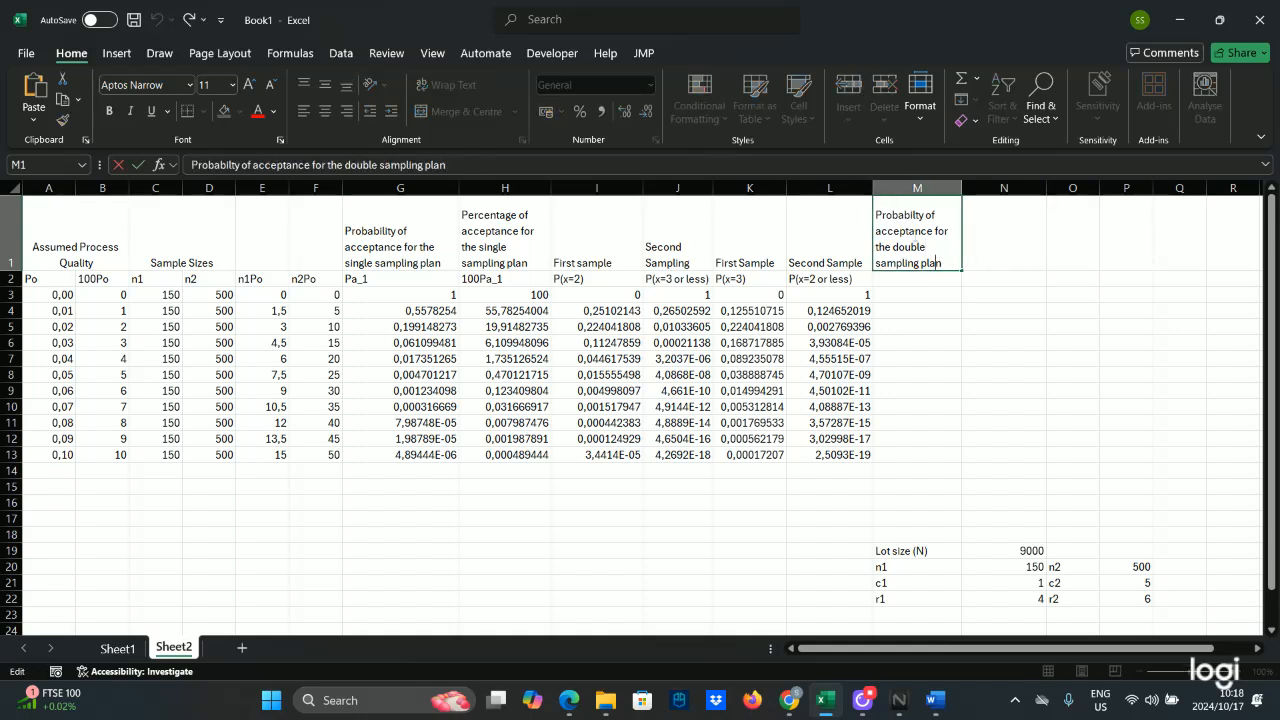
left_click_drag(940, 263, 876, 212)
right_click(918, 246)
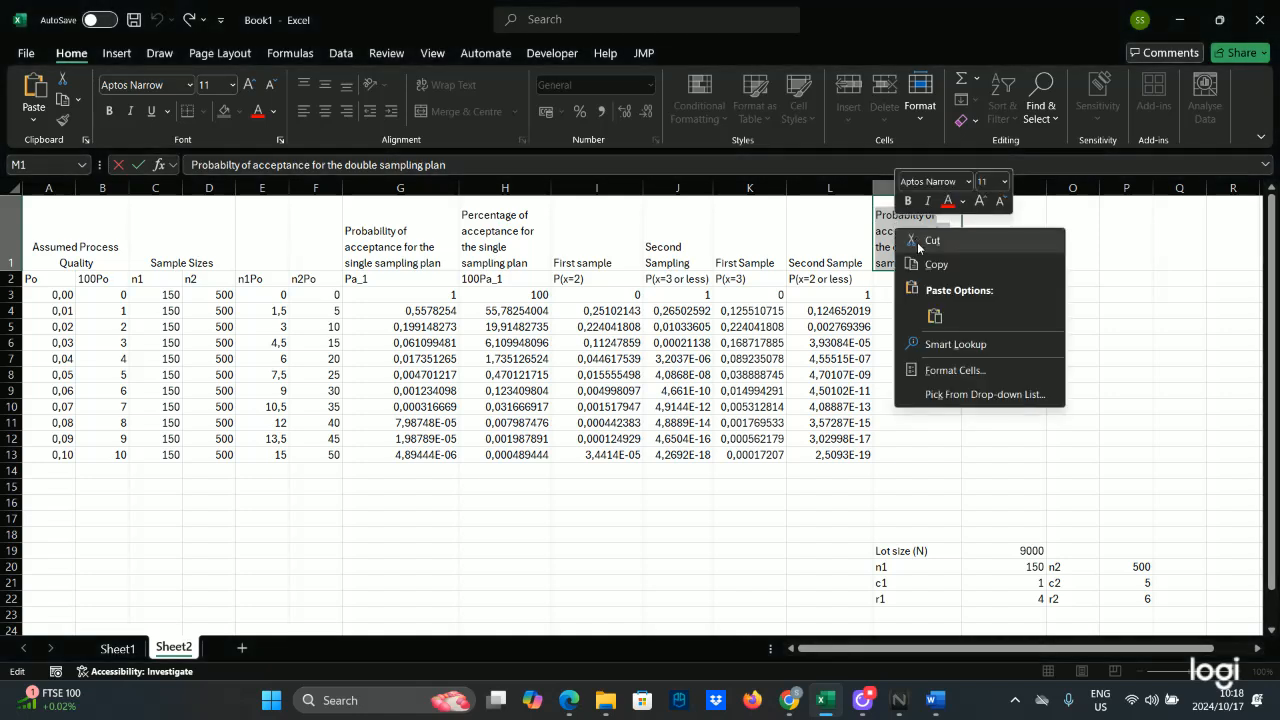
key("Escape")
key("Escape")
left_click(977, 253)
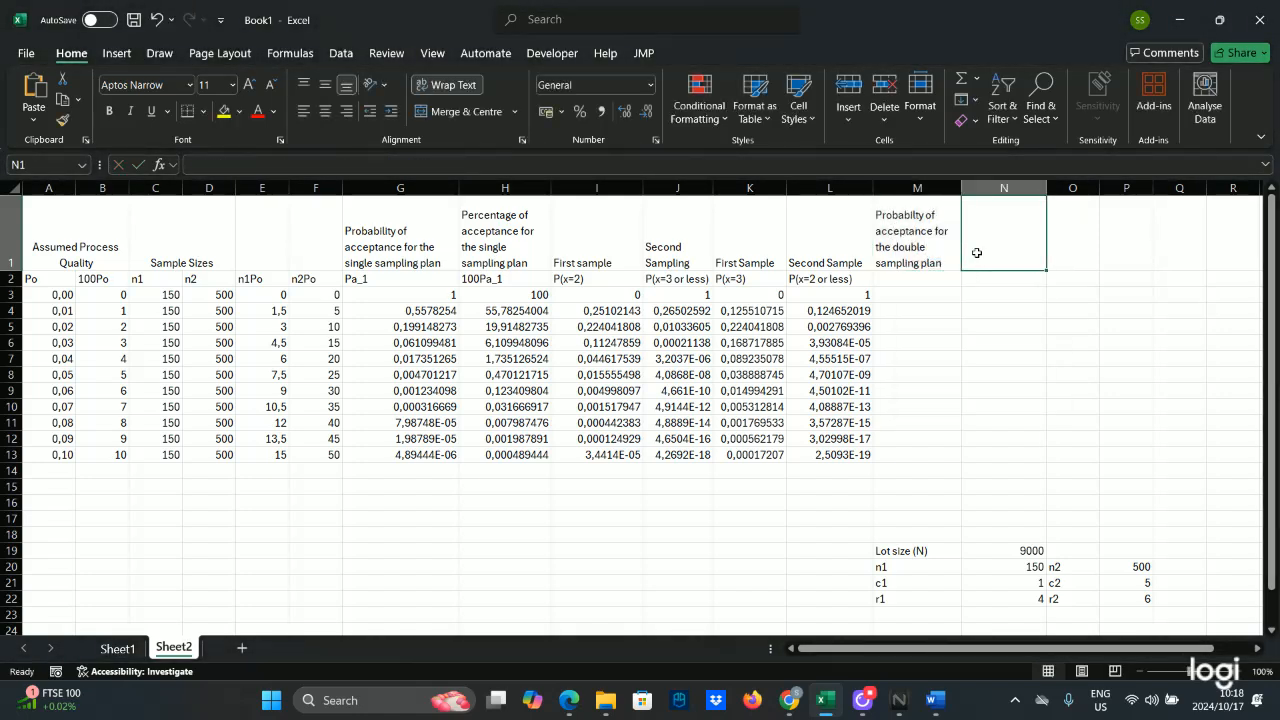
key("ctrl+v")
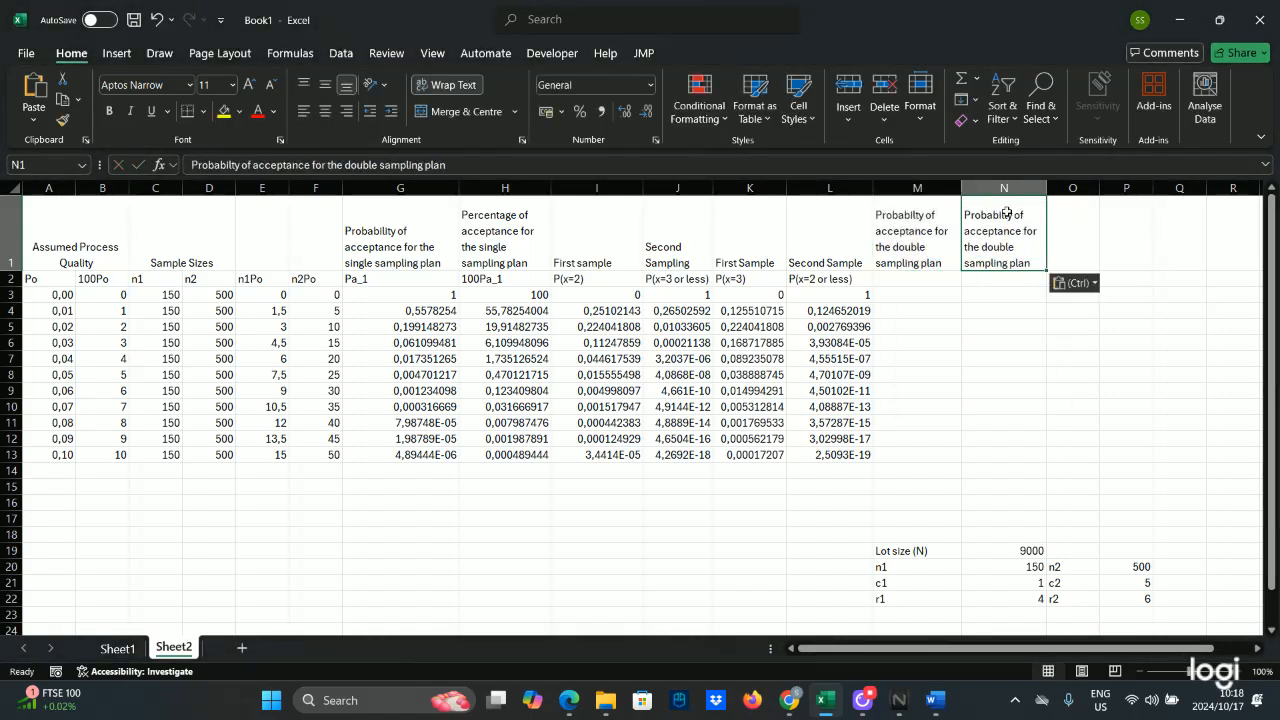
Step: Replace the first word of the header in N1 with "Percentage"
double_click(1008, 213)
left_click_drag(1012, 214, 964, 216)
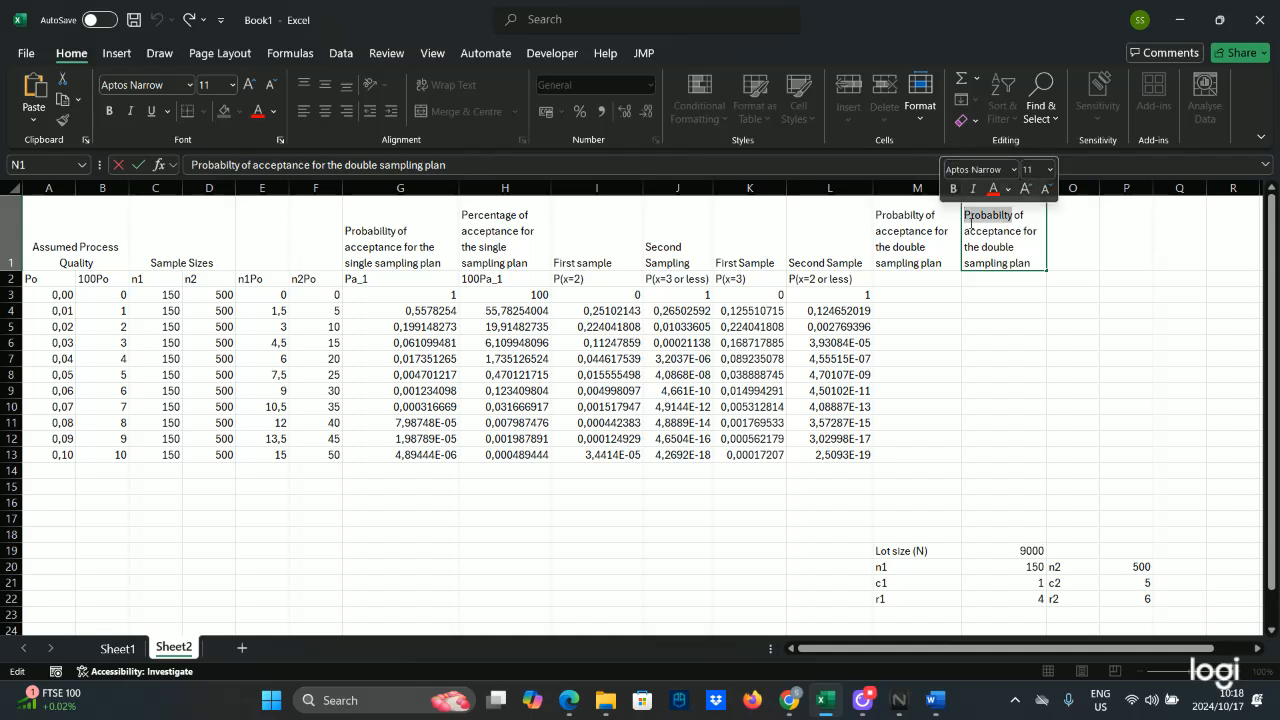
key("Caps_Lock")
type("P")
key("Caps_Lock")
type("ercenta")
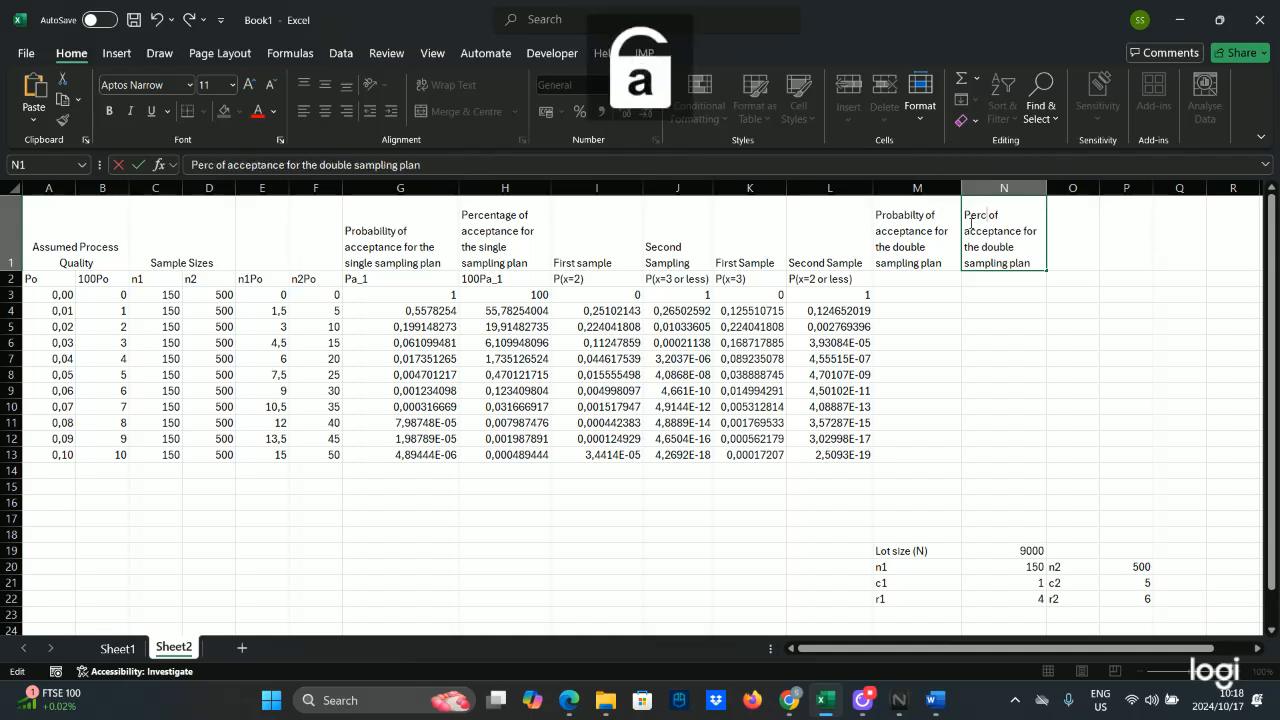
type("ge")
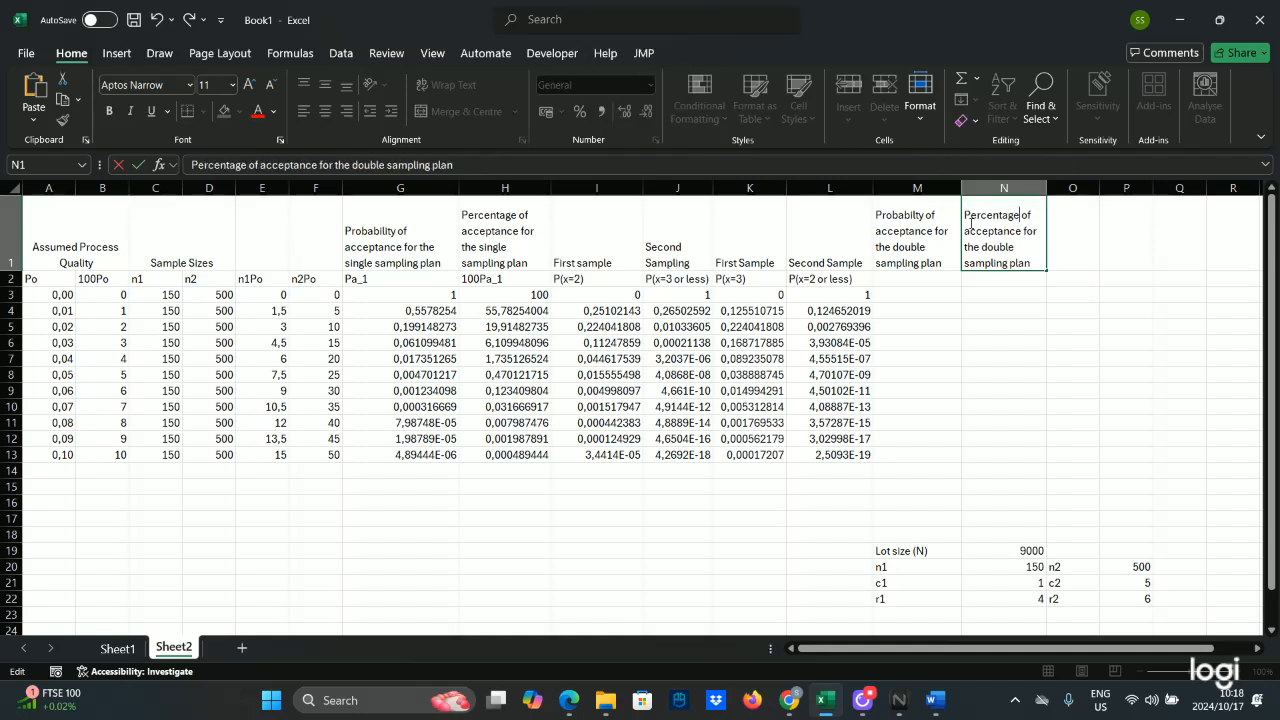
Step: Label the double sampling plan columns Pa_2 in cell M2 and 100Pa_2 in cell N2
left_click(911, 281)
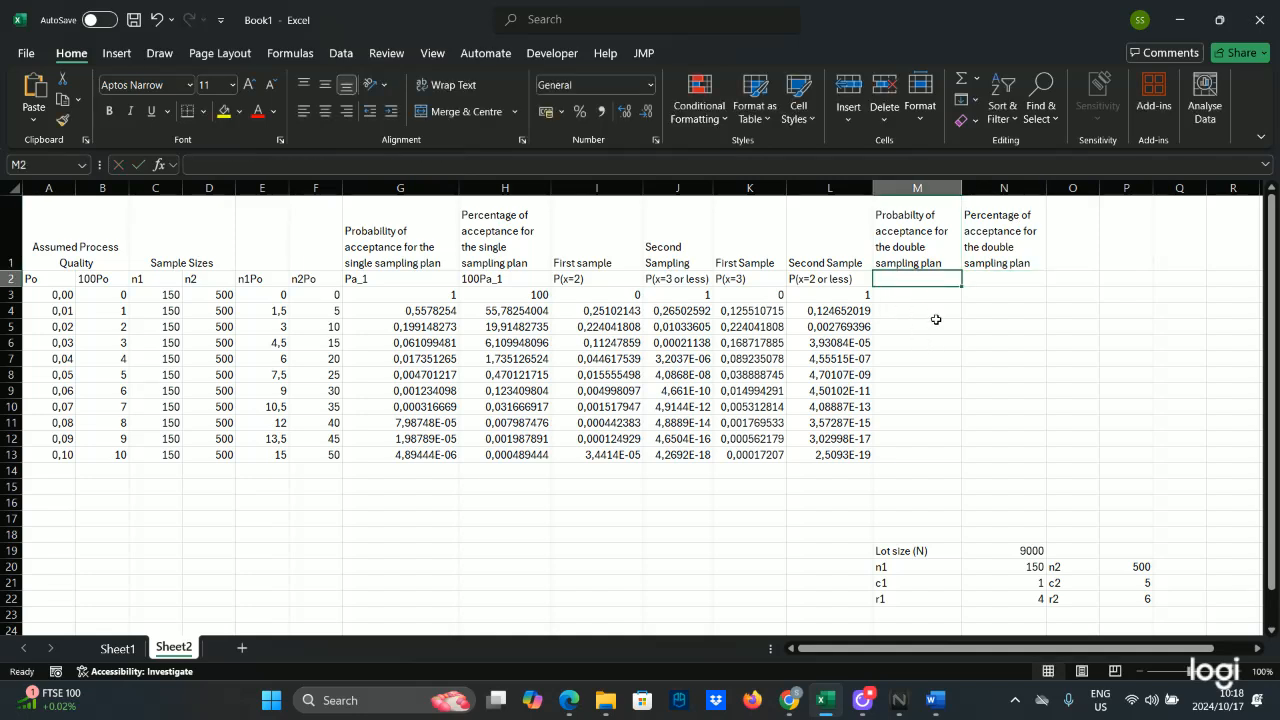
key("Caps_Lock")
type("P")
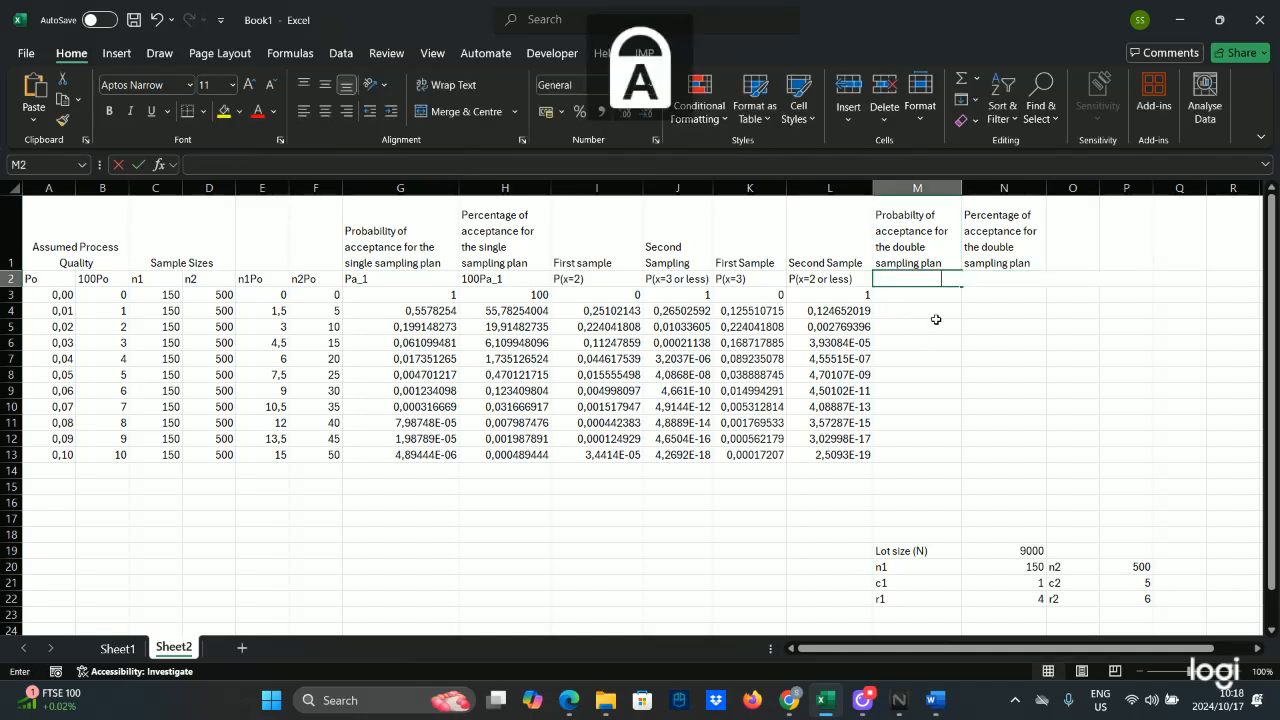
type("a_2")
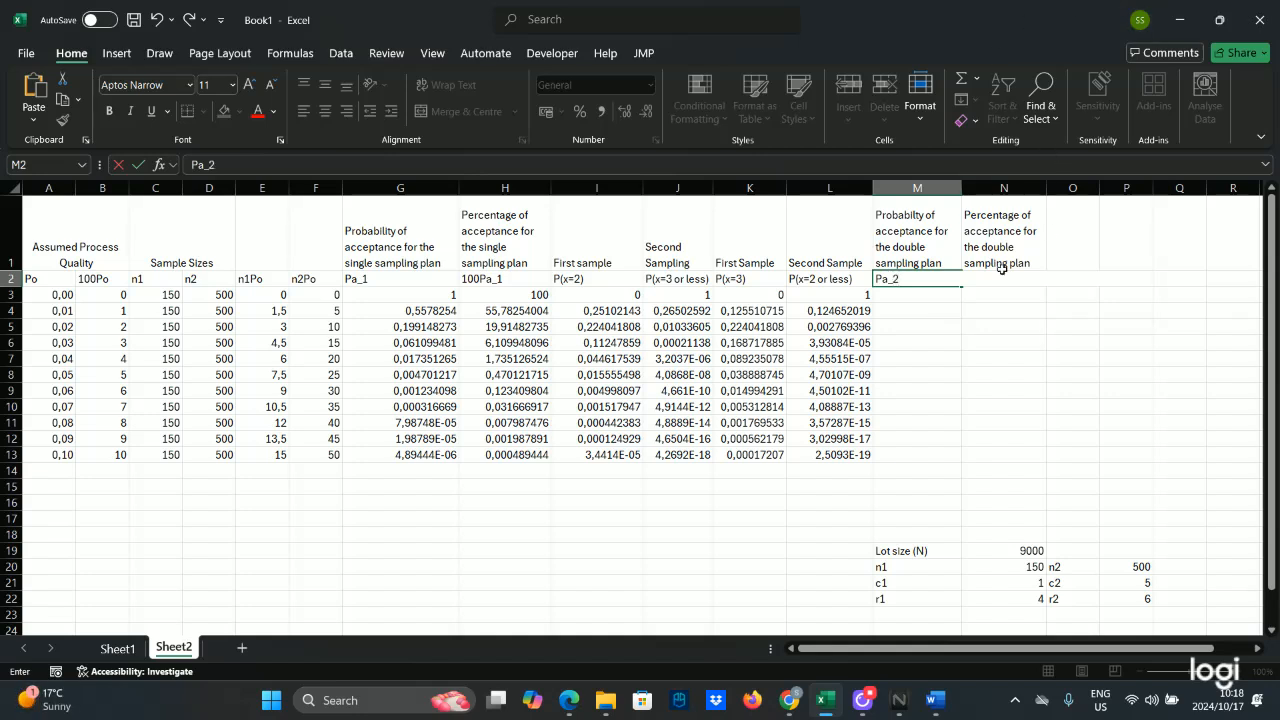
left_click(992, 327)
left_click(1034, 284)
type("100P")
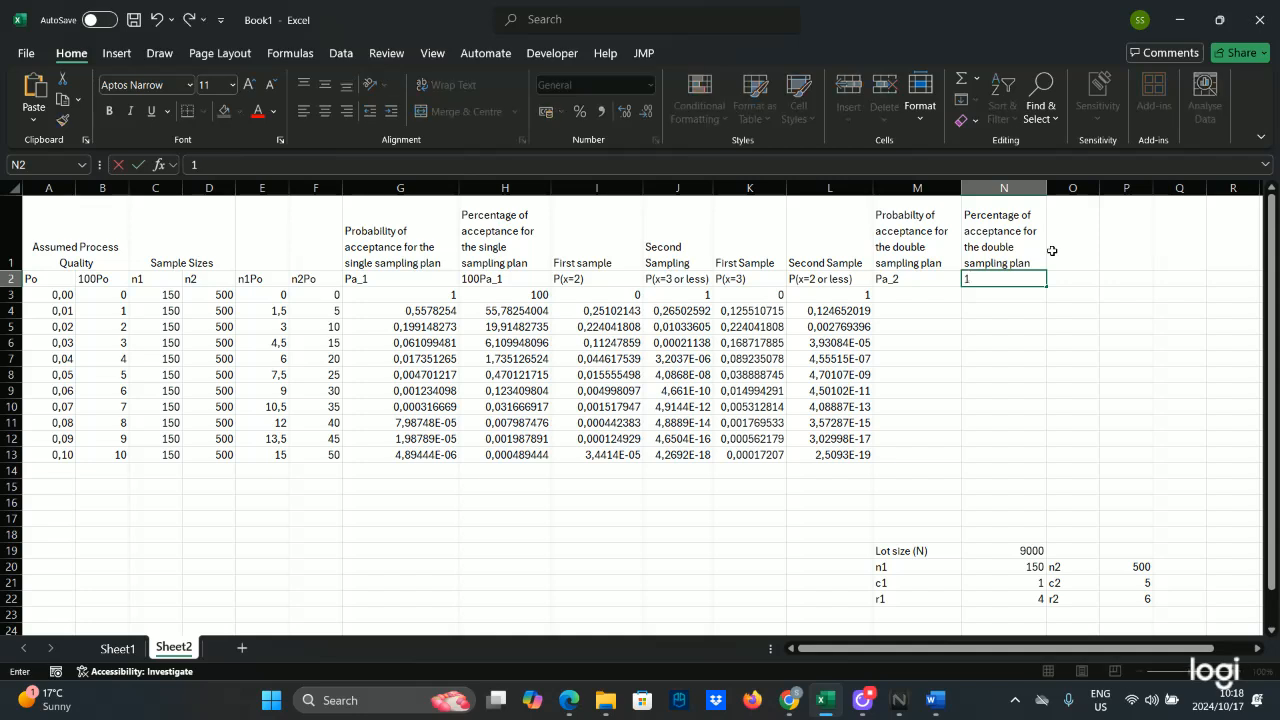
key("Caps_Lock")
type("a")
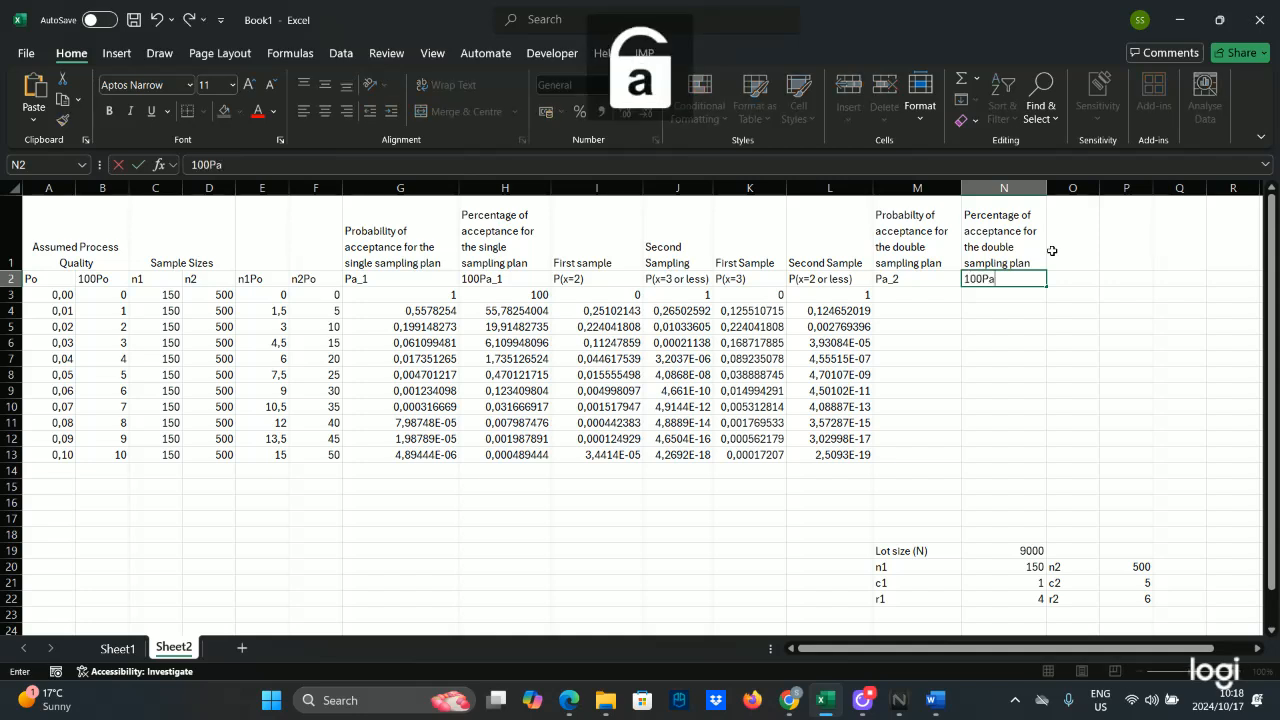
type("_2")
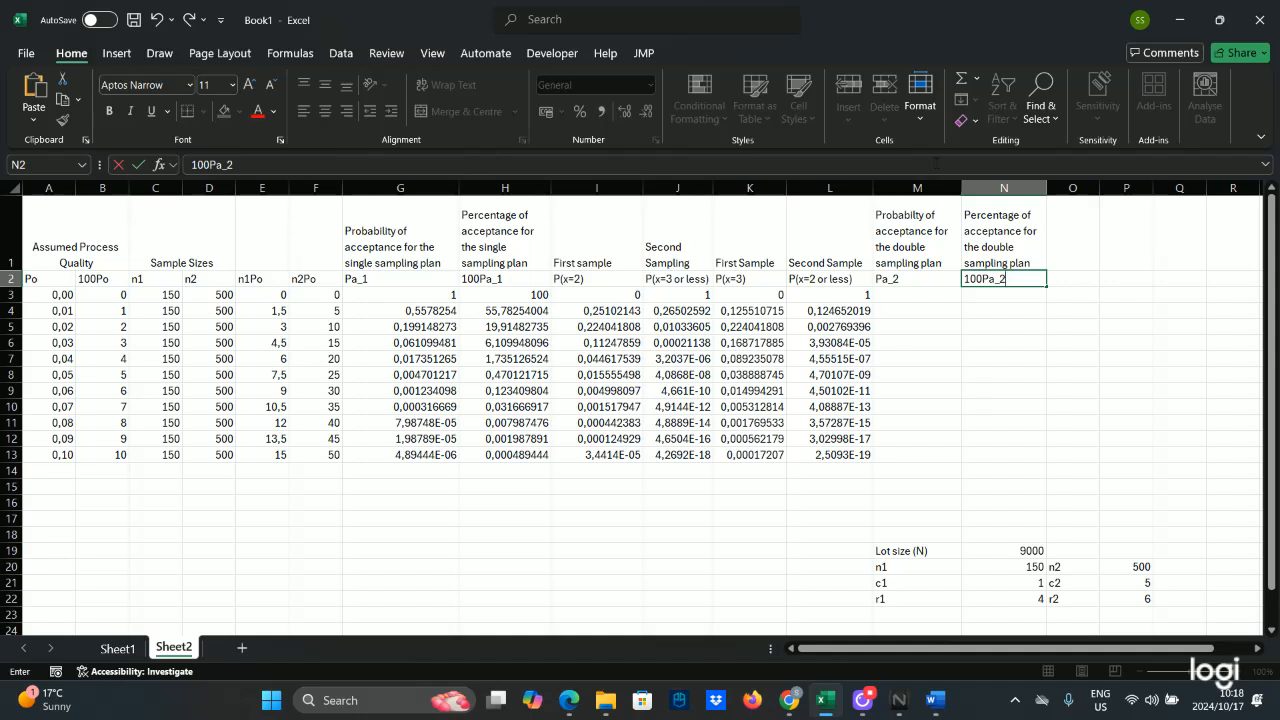
left_click(900, 308)
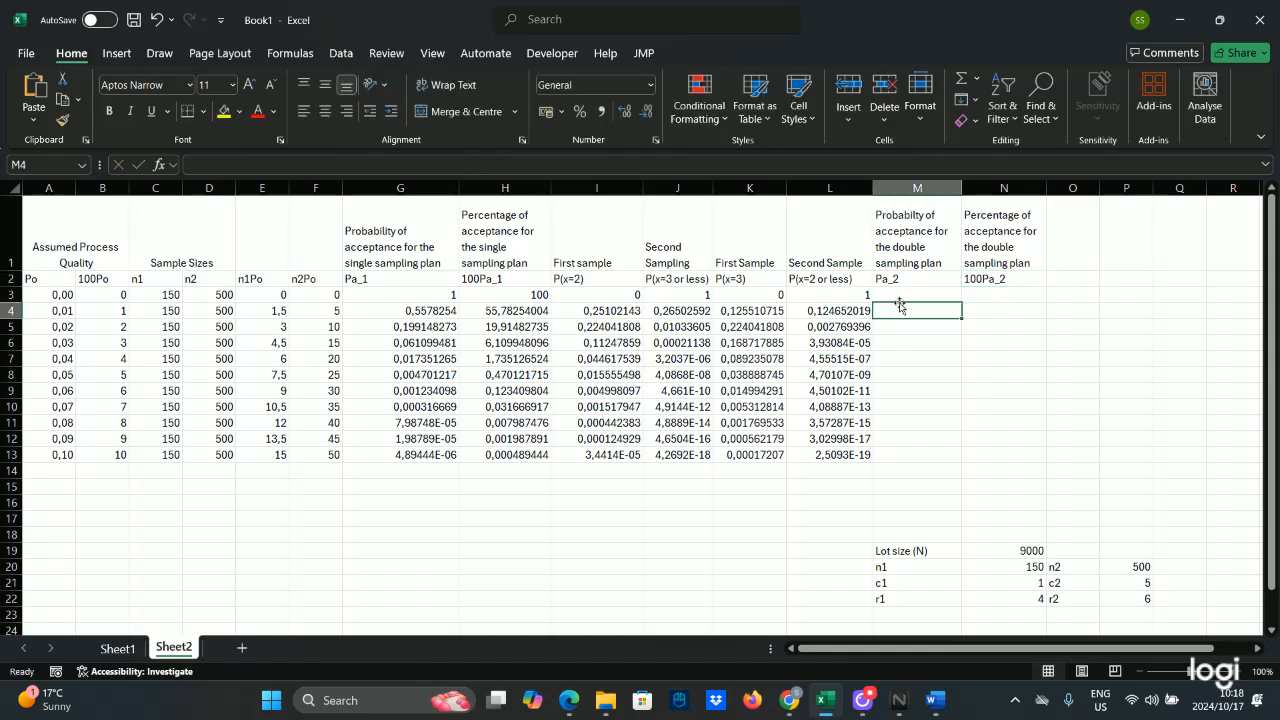
Step: Enter the double sampling acceptance probability formula =I3*J3+K3*L3 in cell M3 and fill it down to M13
left_click(896, 295)
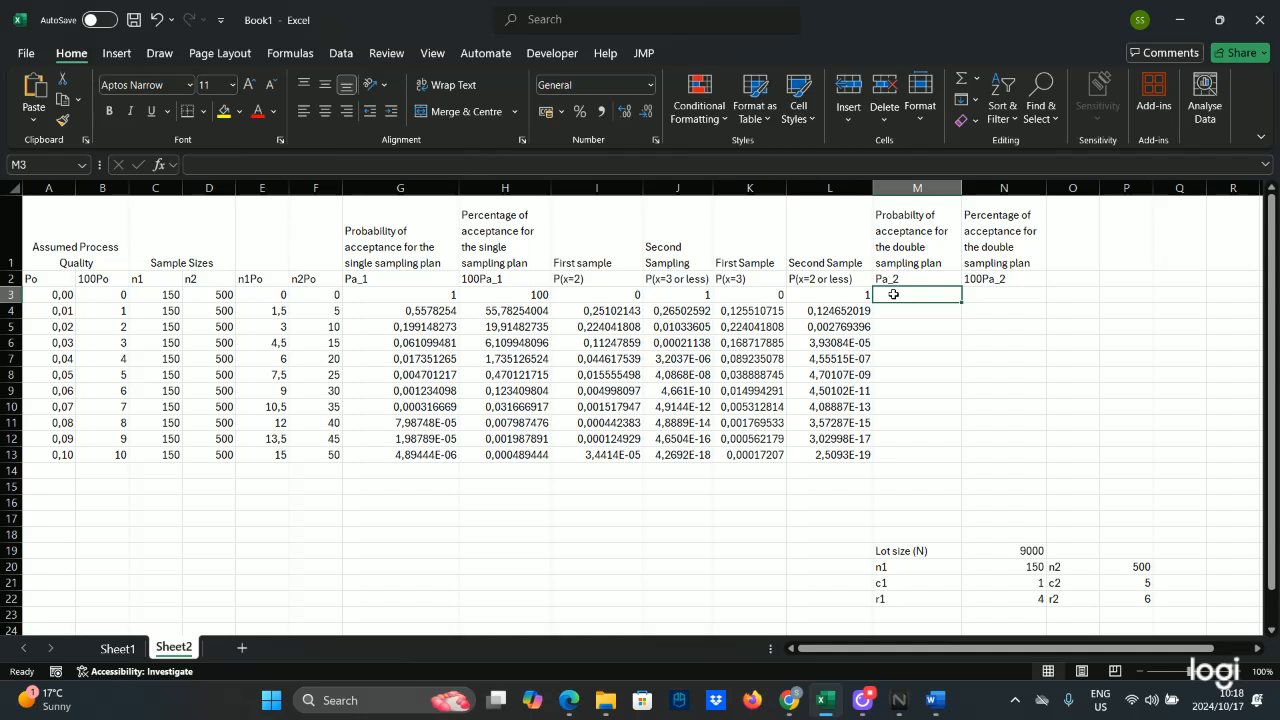
type("=")
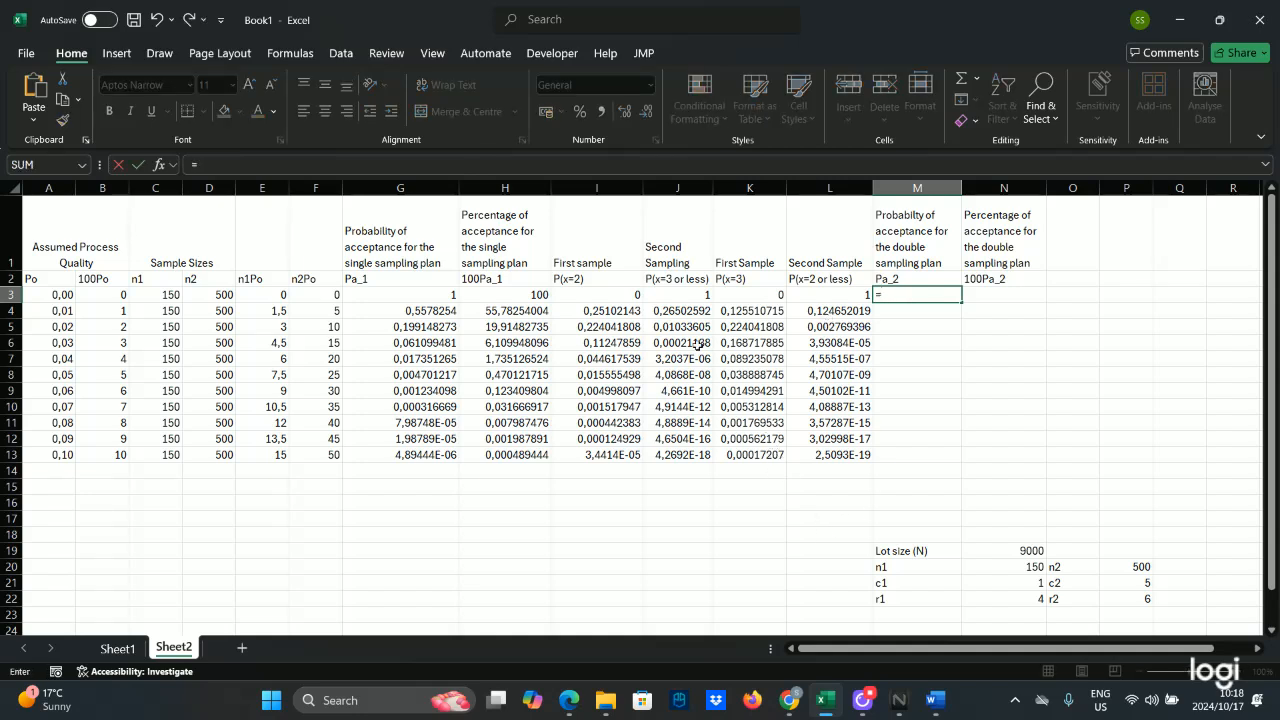
left_click(629, 294)
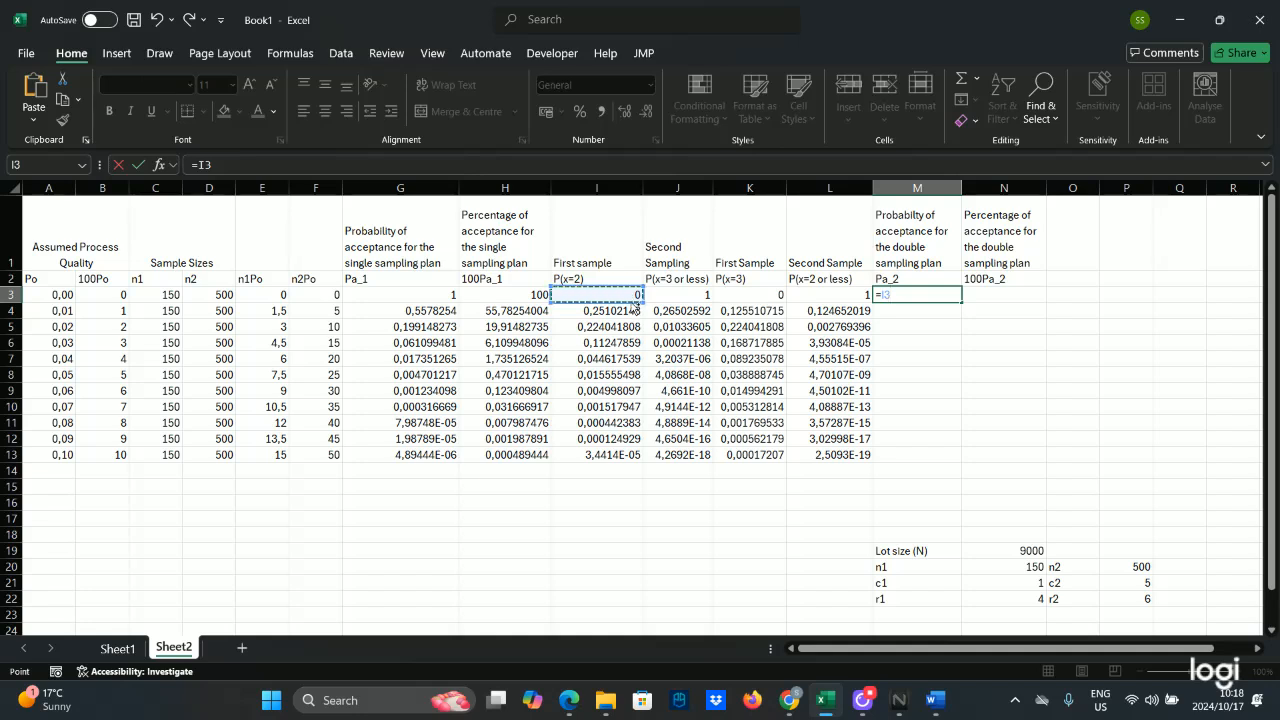
type("*")
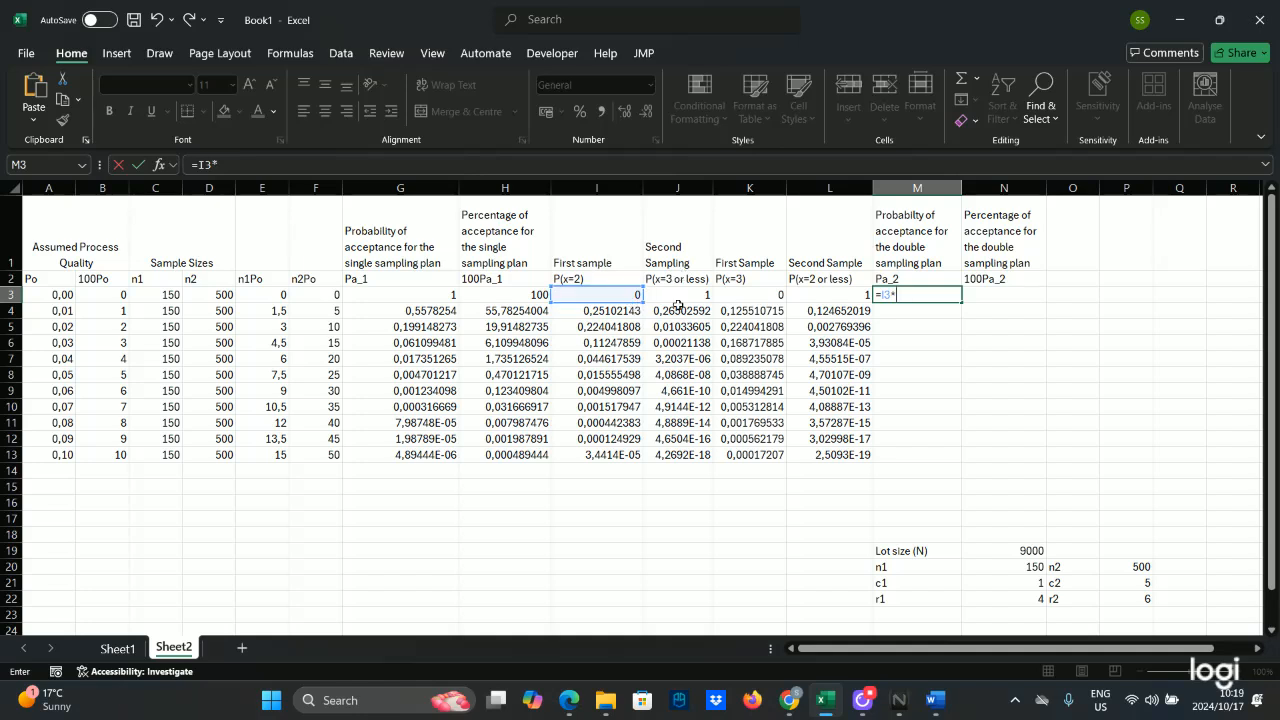
left_click(678, 295)
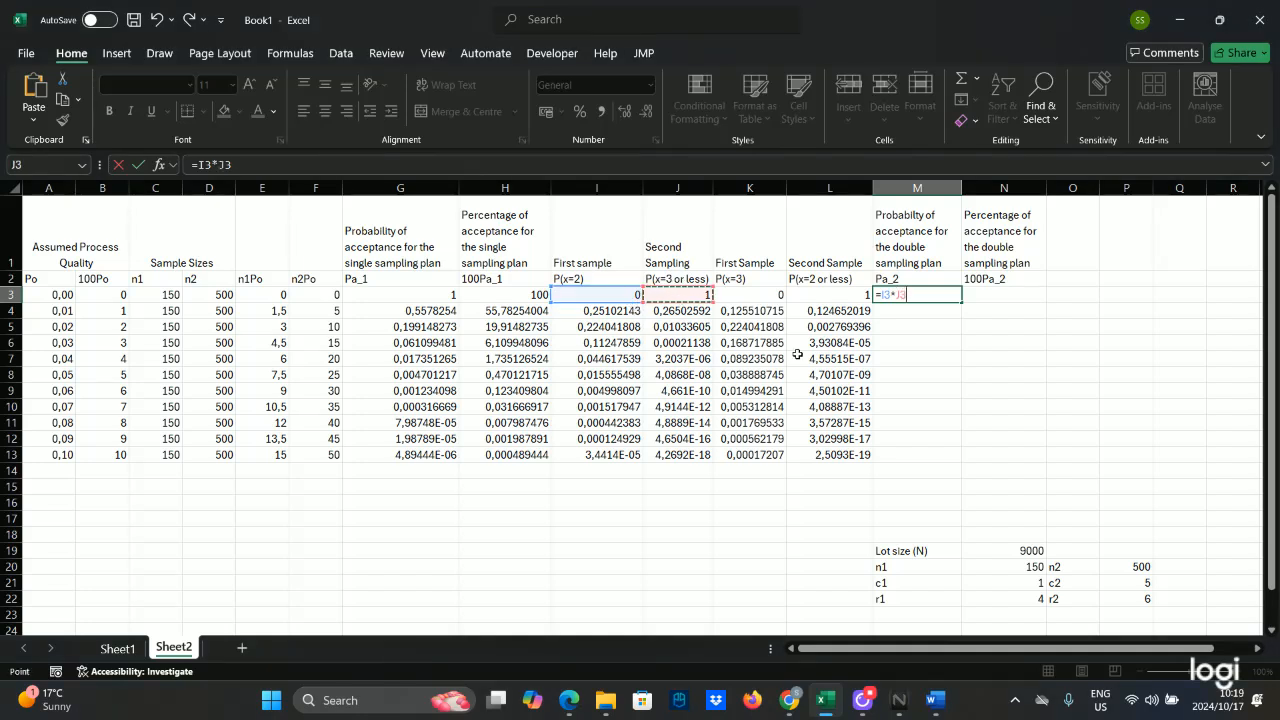
type("+")
left_click(757, 297)
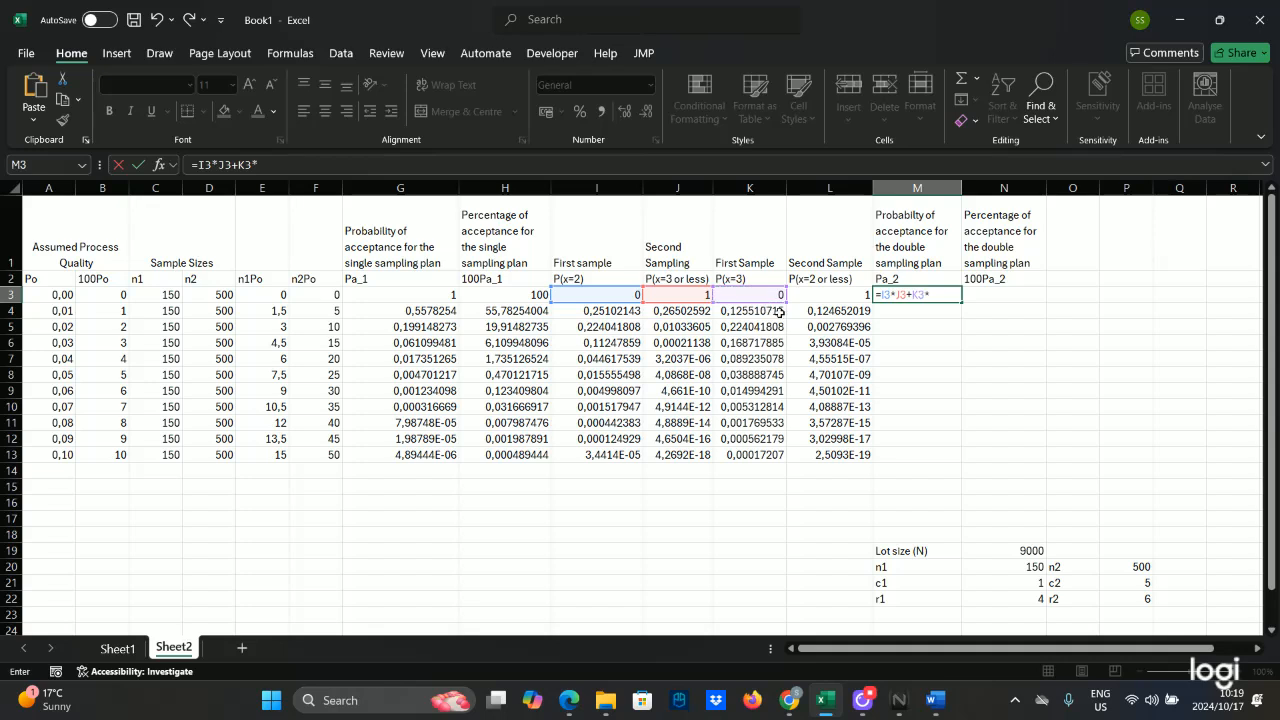
key("Return")
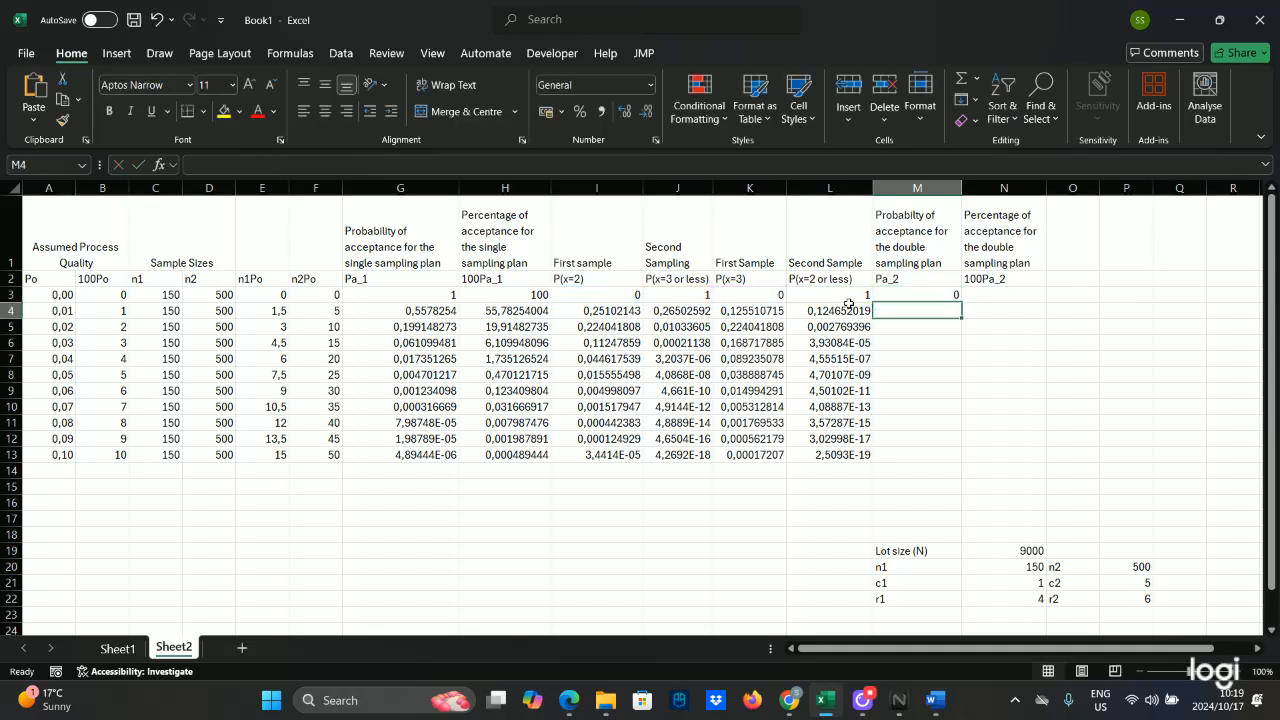
left_click(945, 296)
left_click_drag(963, 301, 950, 462)
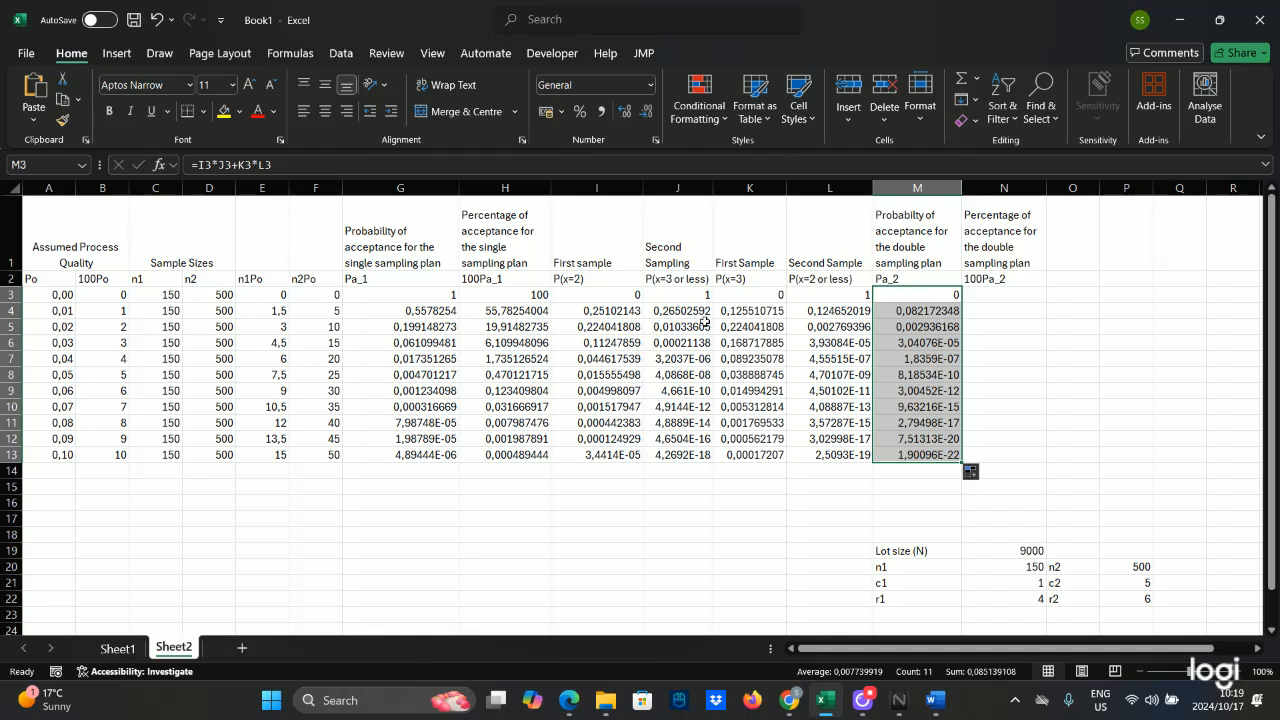
Step: Check the sample probabilities in I4:L4 and the Poisson formulas in J3 and L4
left_click(700, 326)
left_click_drag(612, 318, 860, 312)
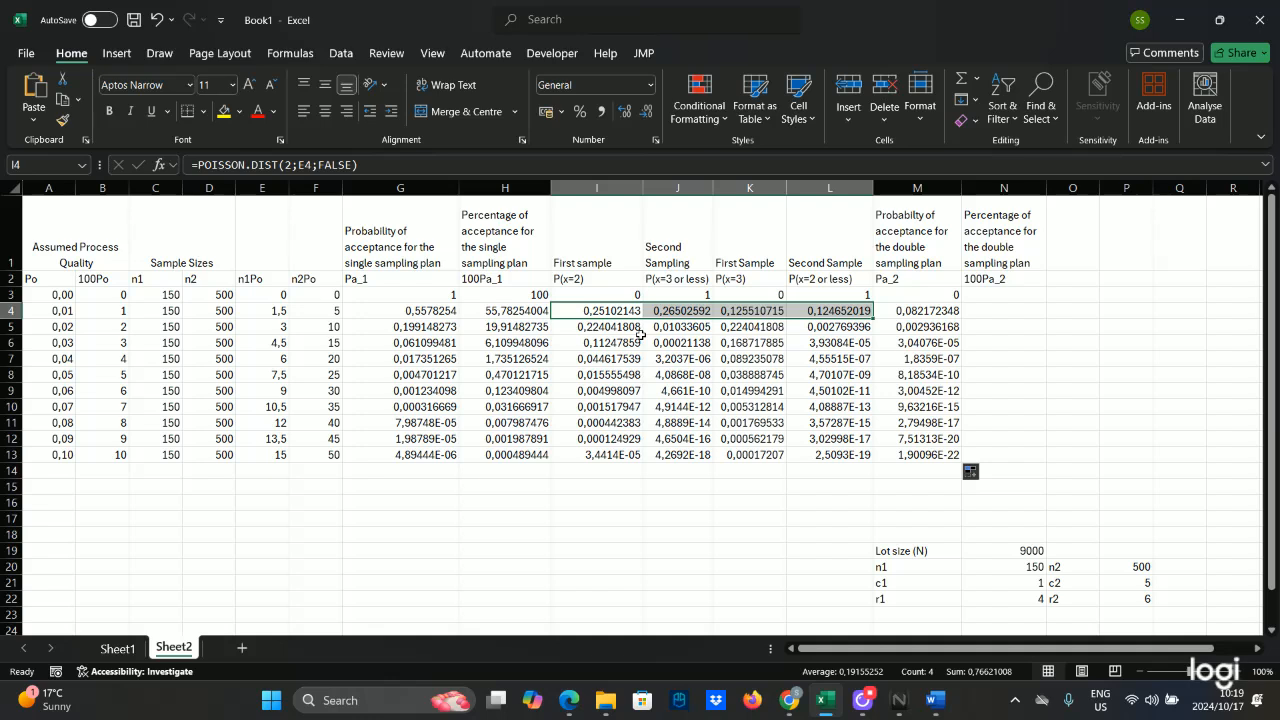
left_click(678, 294)
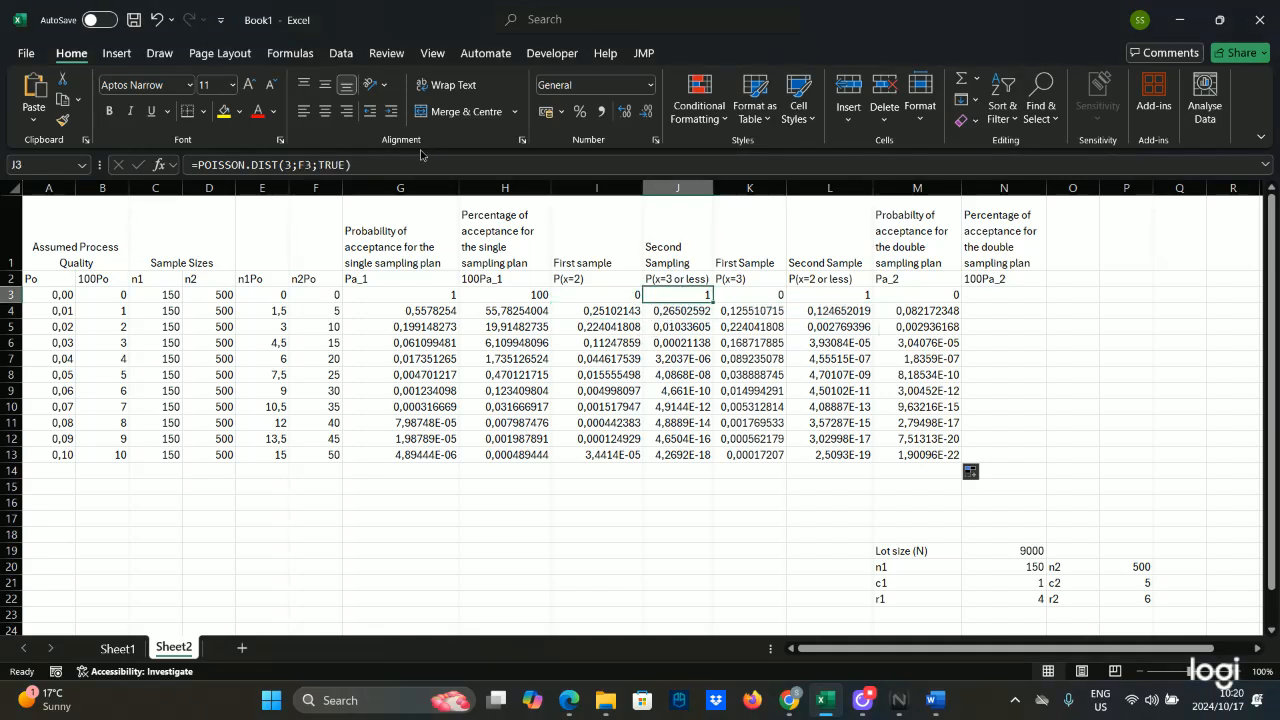
left_click(421, 160)
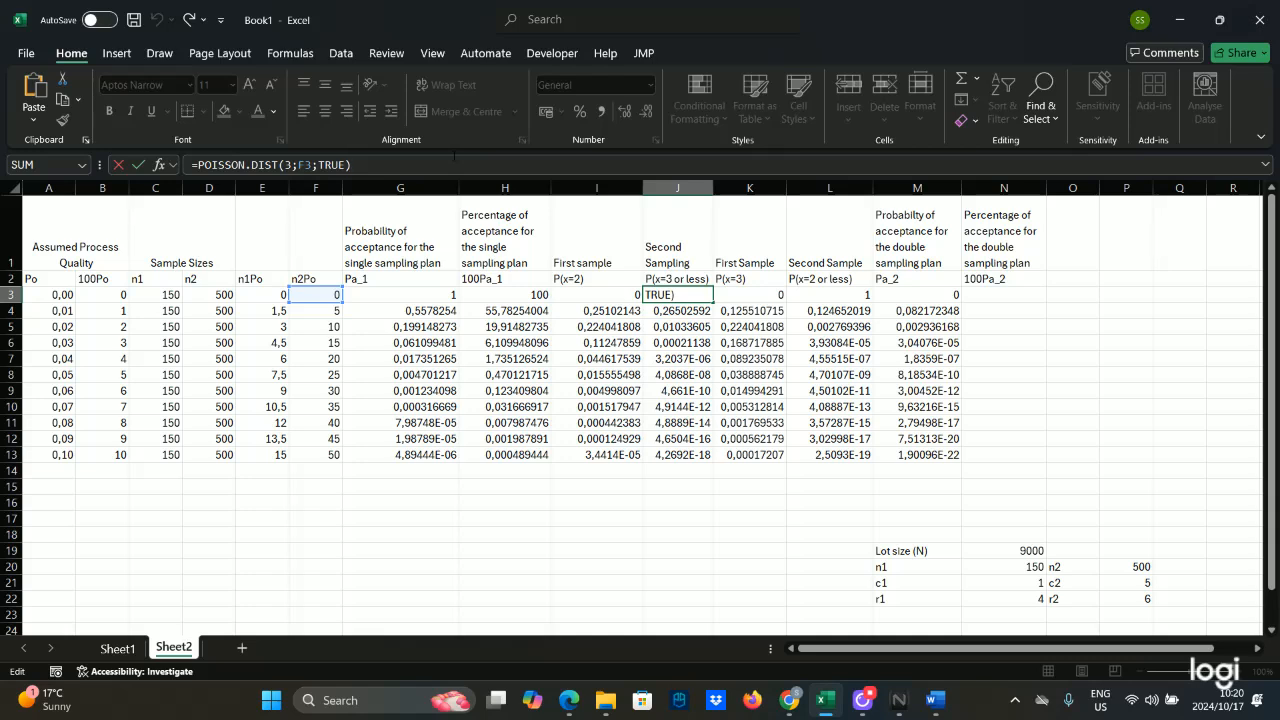
left_click(312, 165)
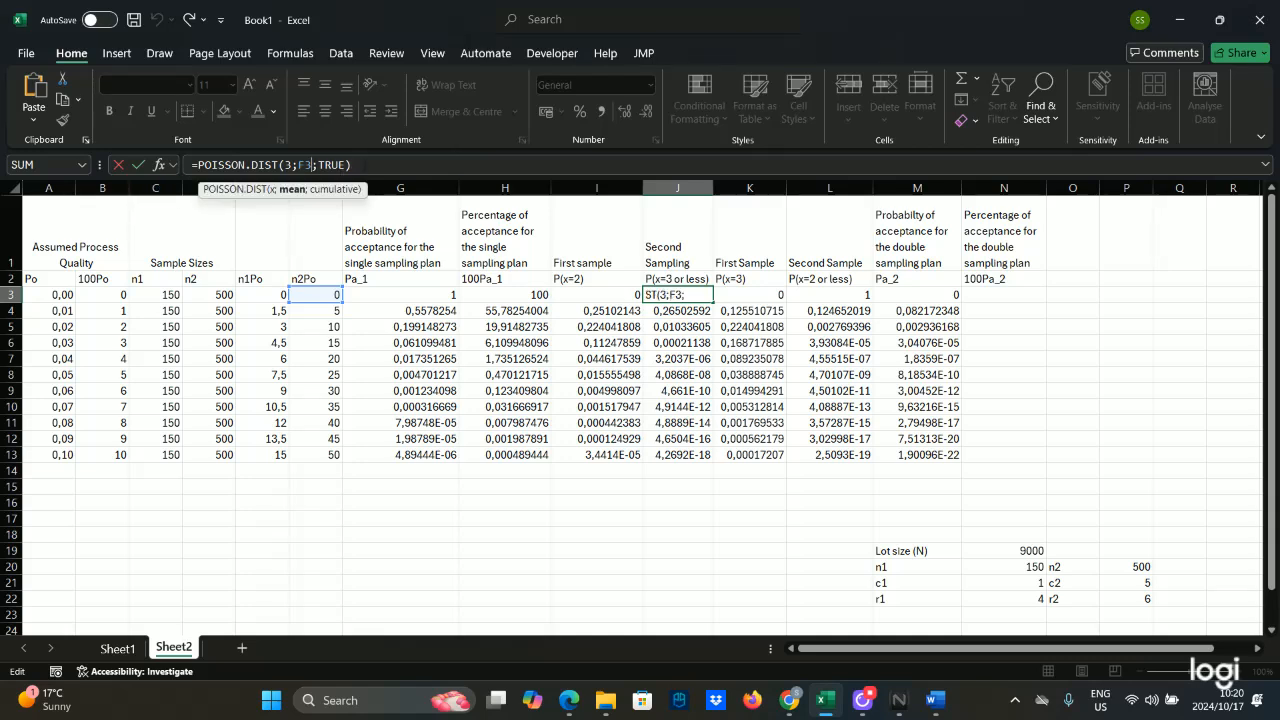
left_click(812, 309)
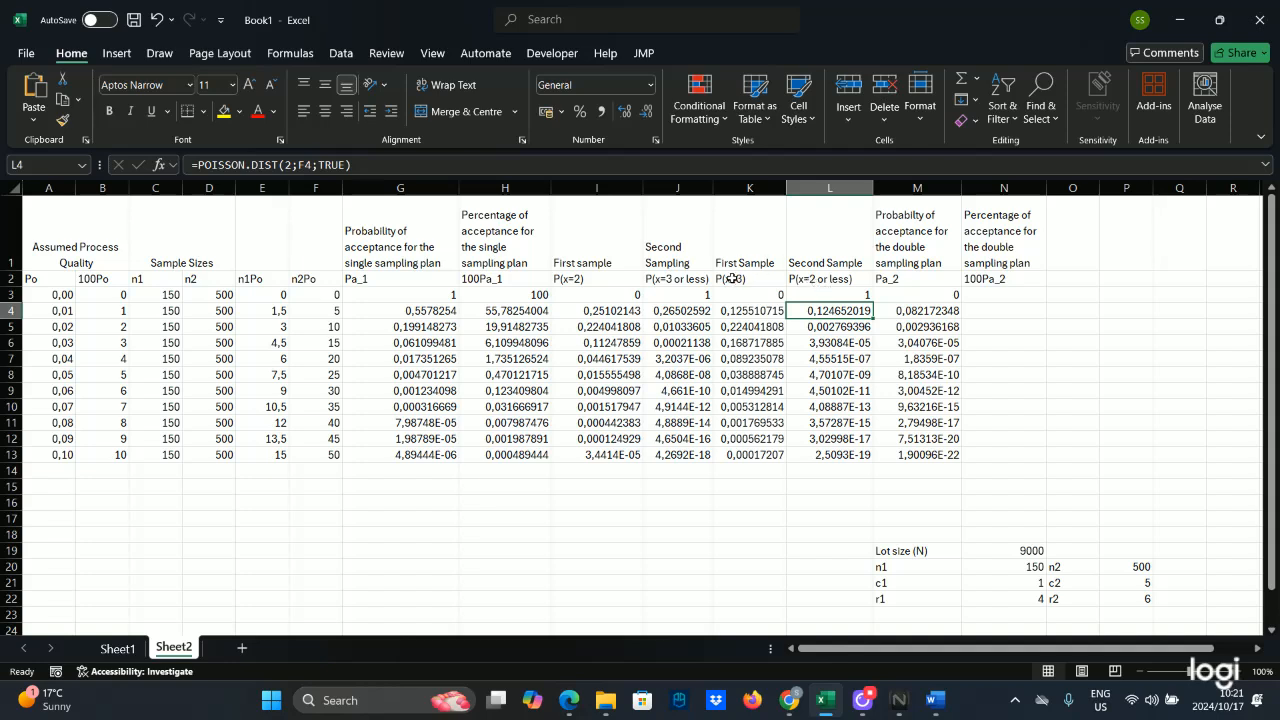
left_click(686, 292)
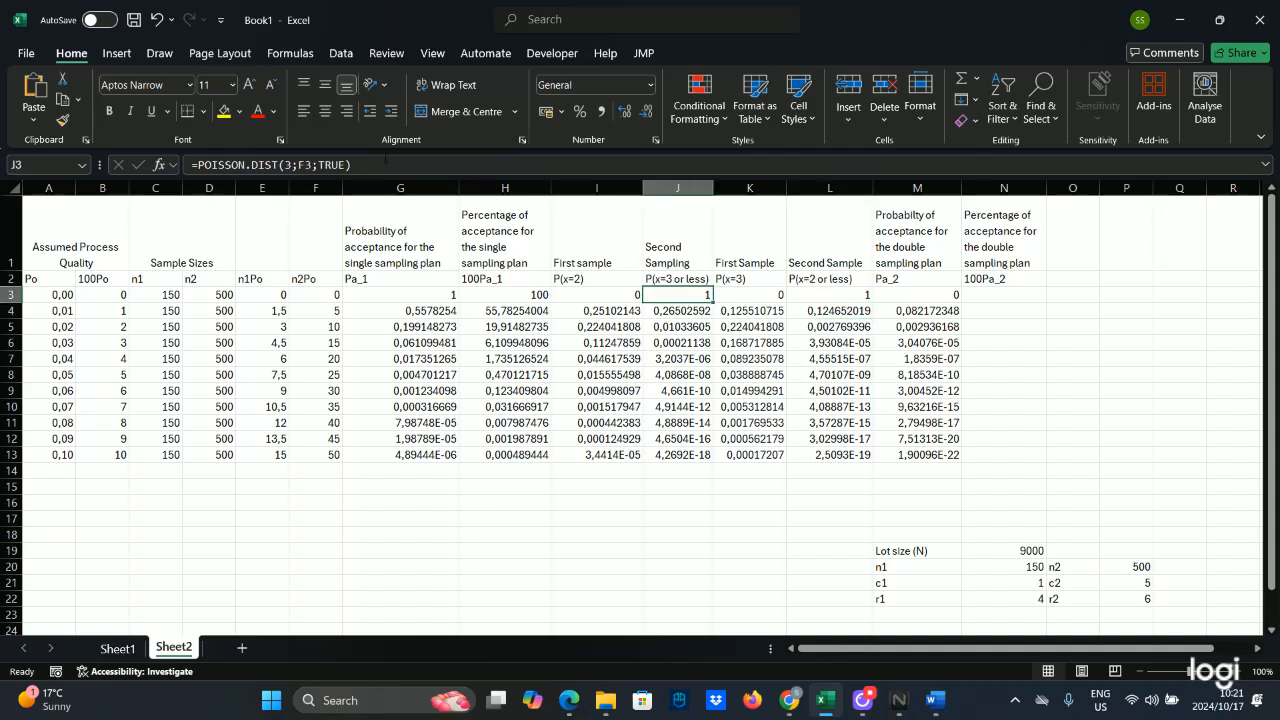
left_click(394, 167)
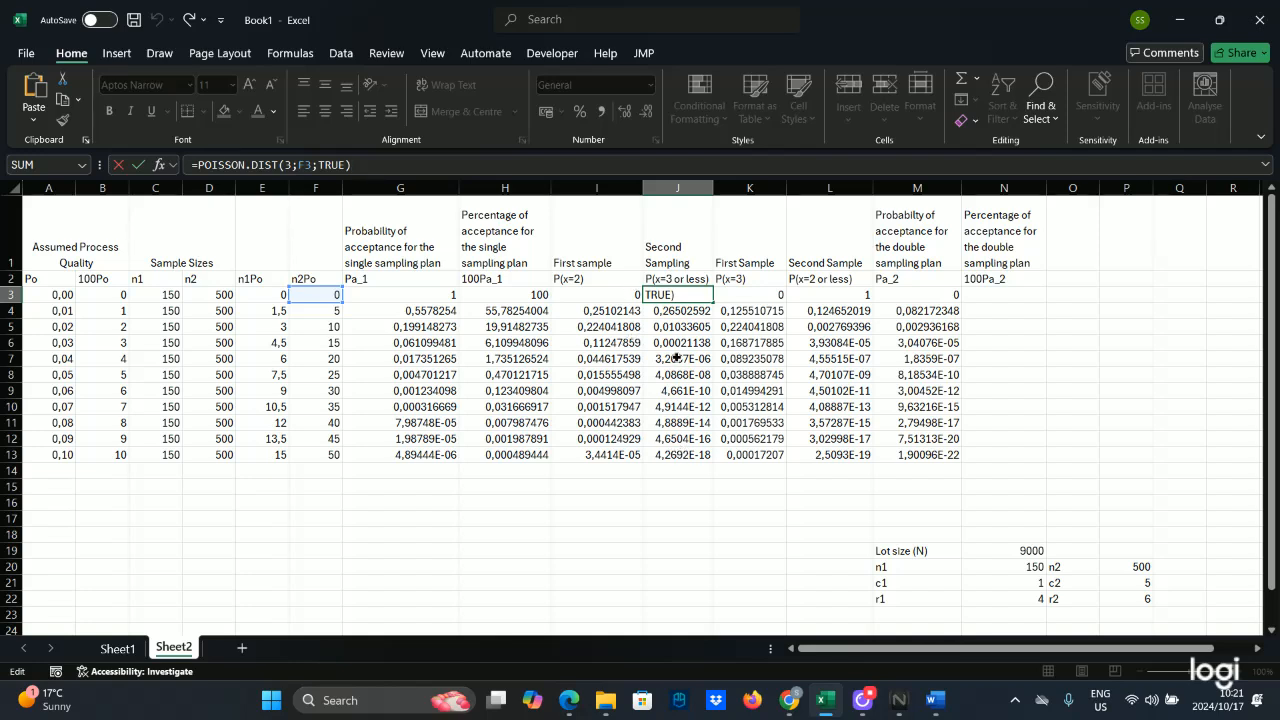
left_click(677, 358)
Step: Clear the contents of the second-sampling P(x=3 or less) cells J3:J13
left_click_drag(662, 297, 662, 454)
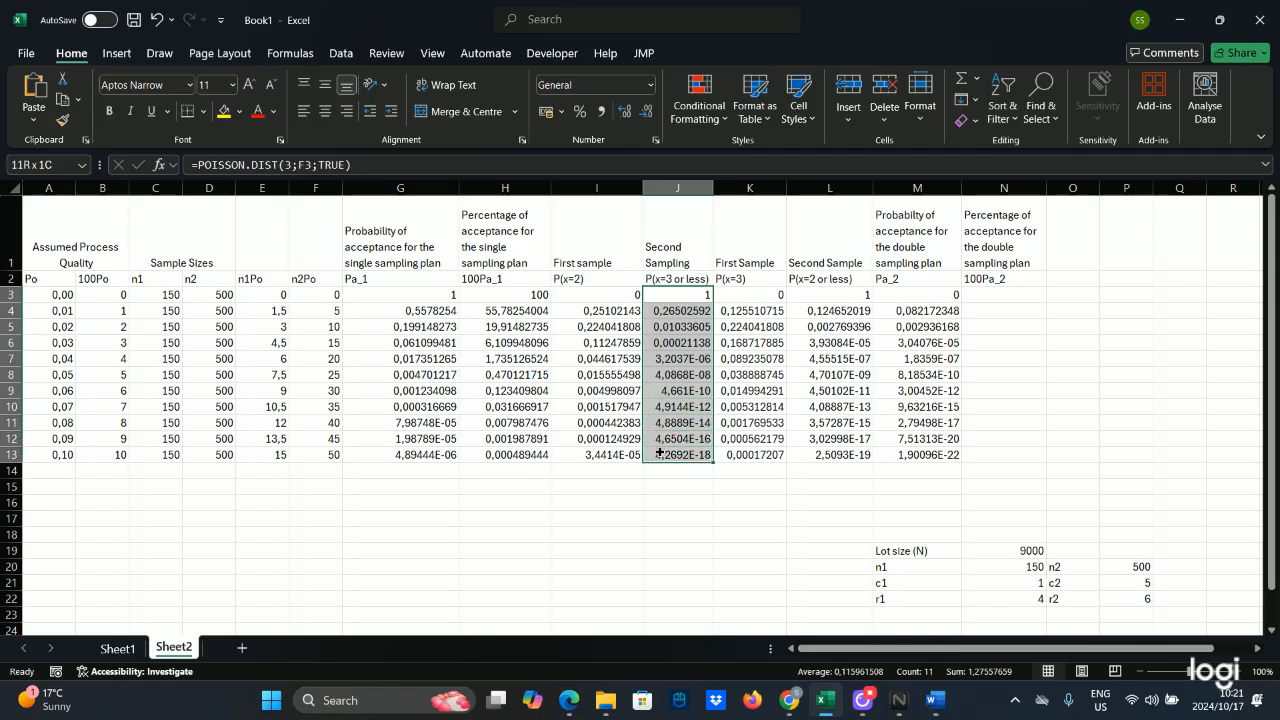
right_click(662, 403)
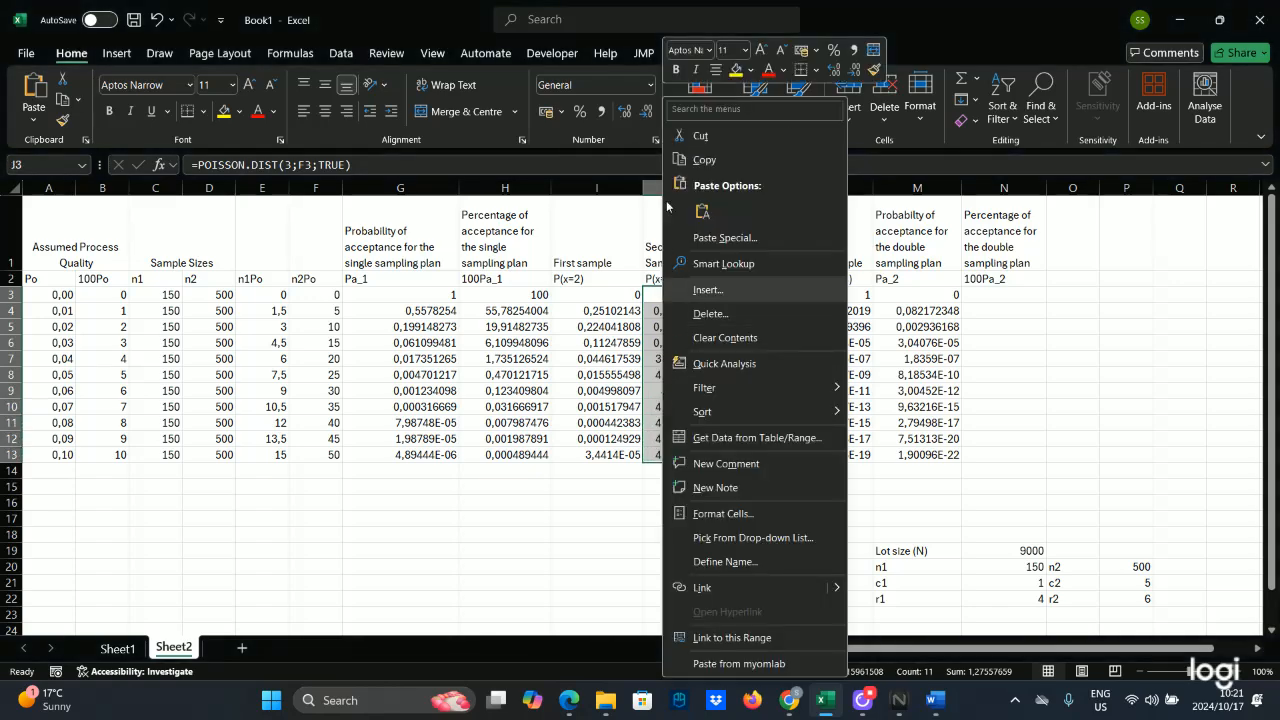
left_click(700, 338)
Step: Enter =POISSON.DIST(3;F3;TRUE) in cell J3 and fill it down to J13
left_click(662, 297)
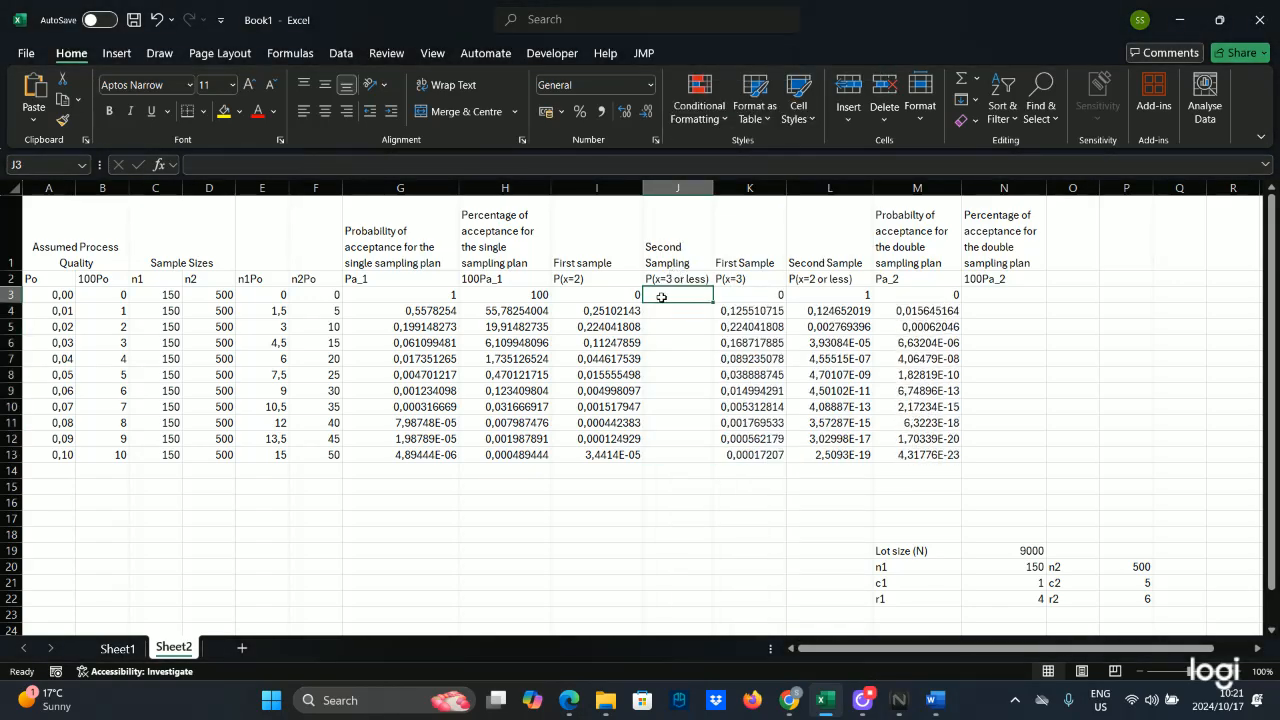
type("=poi")
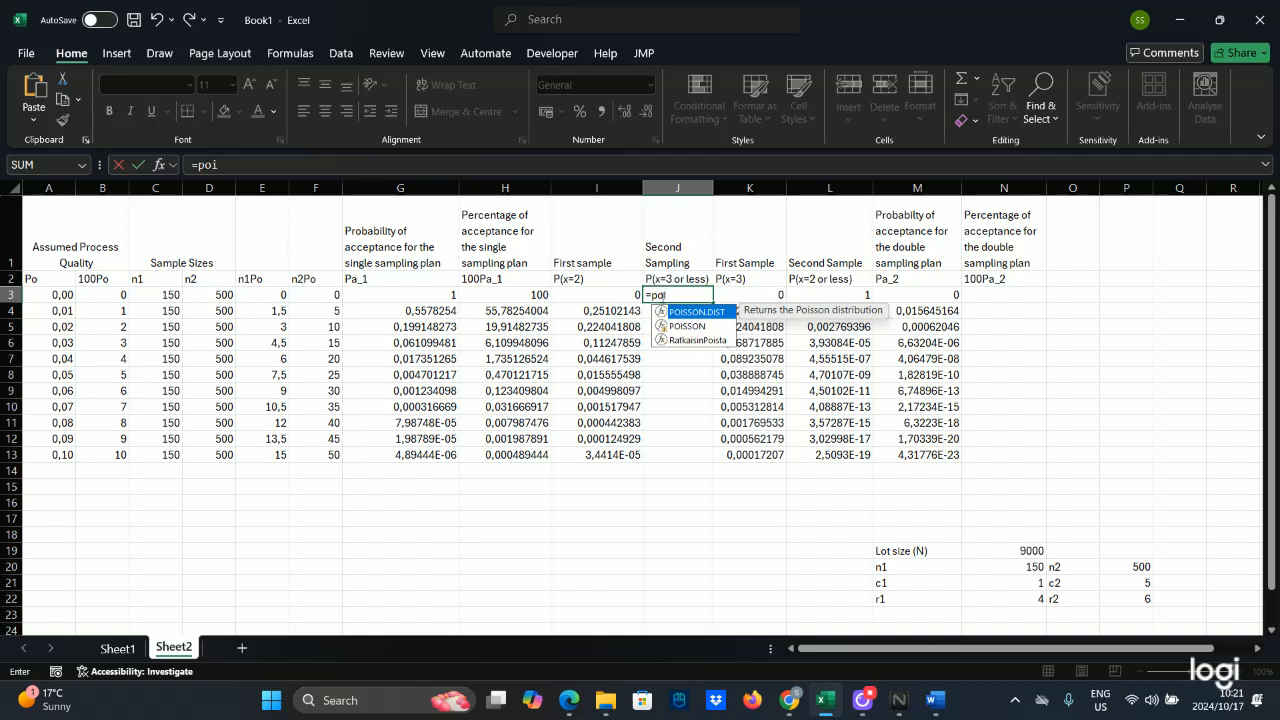
double_click(695, 313)
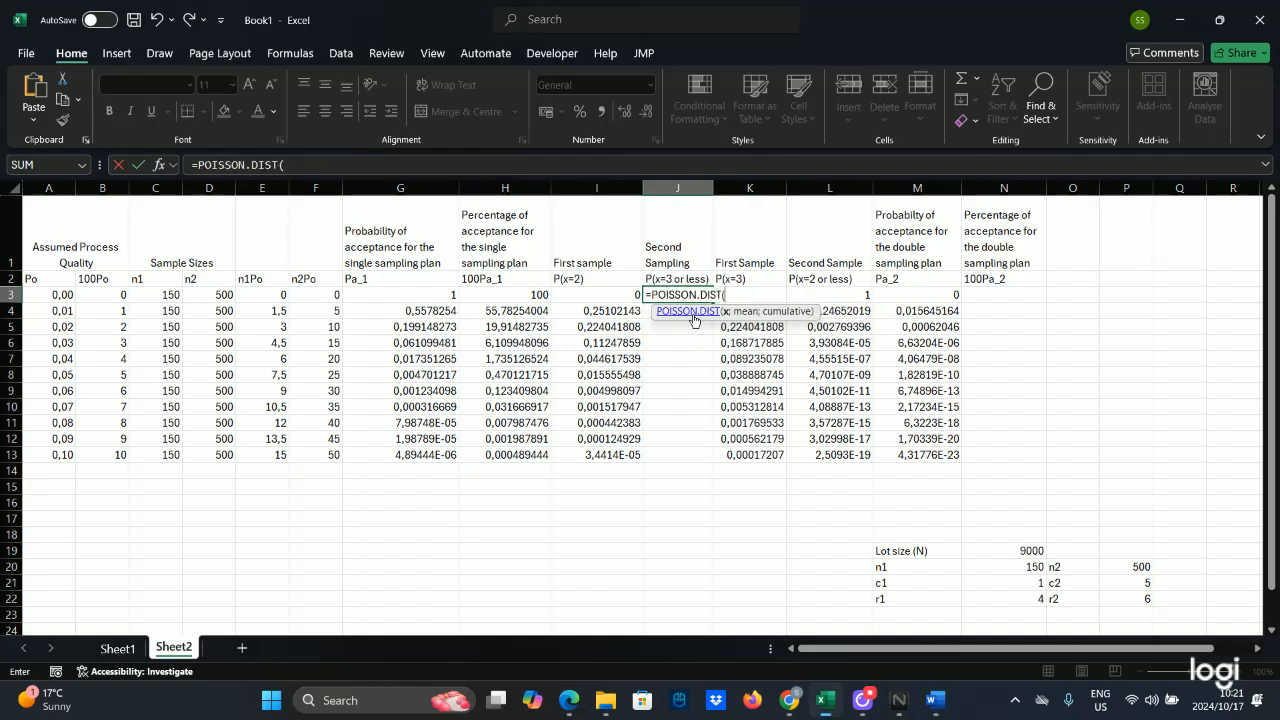
type("3;")
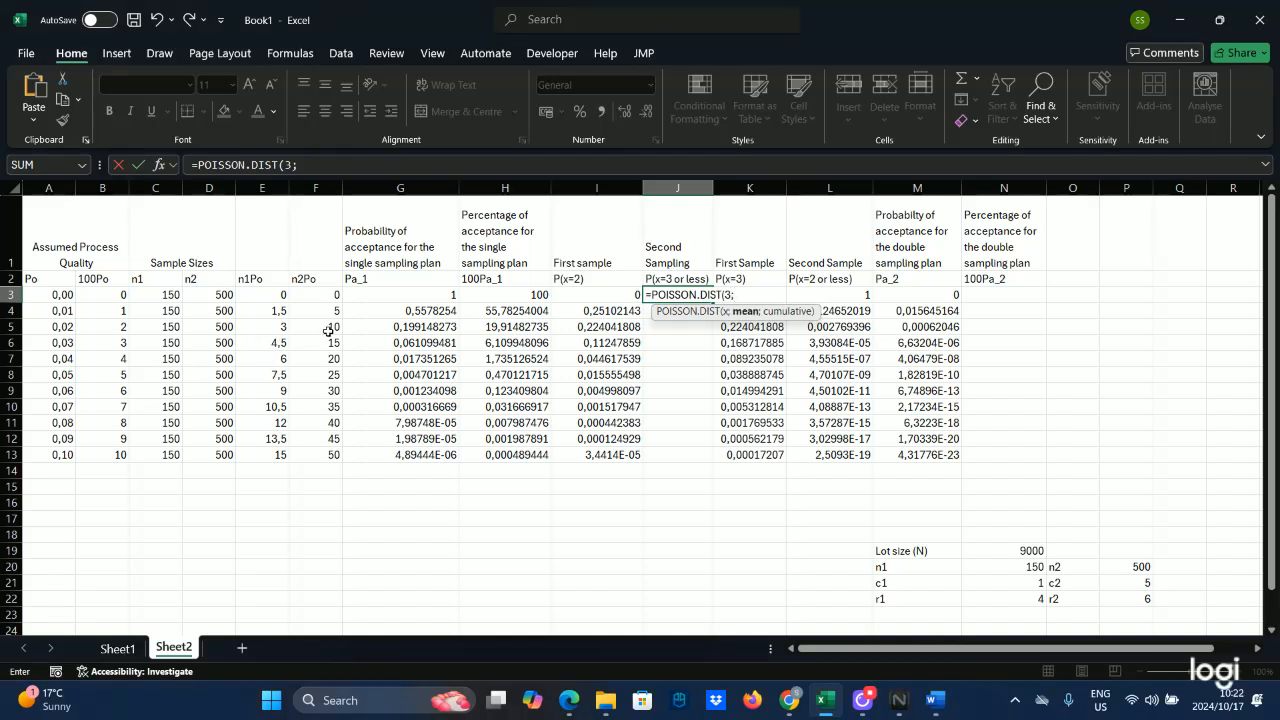
left_click(335, 297)
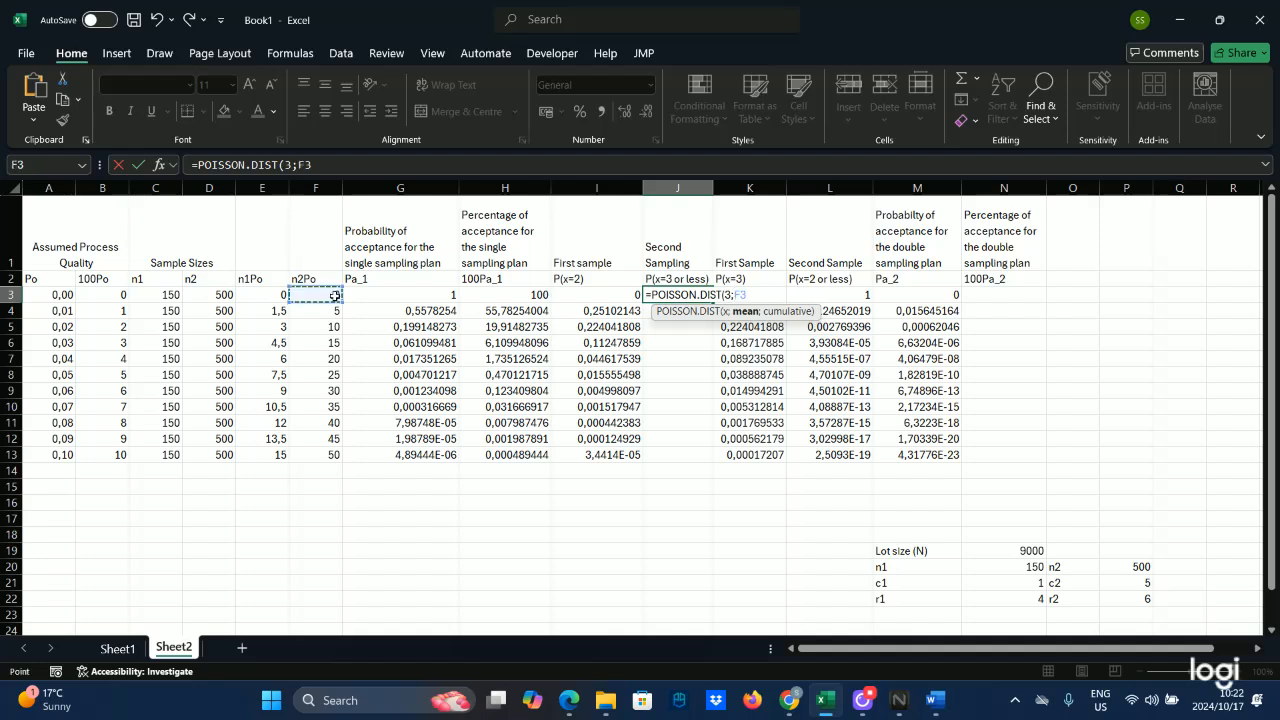
type(";")
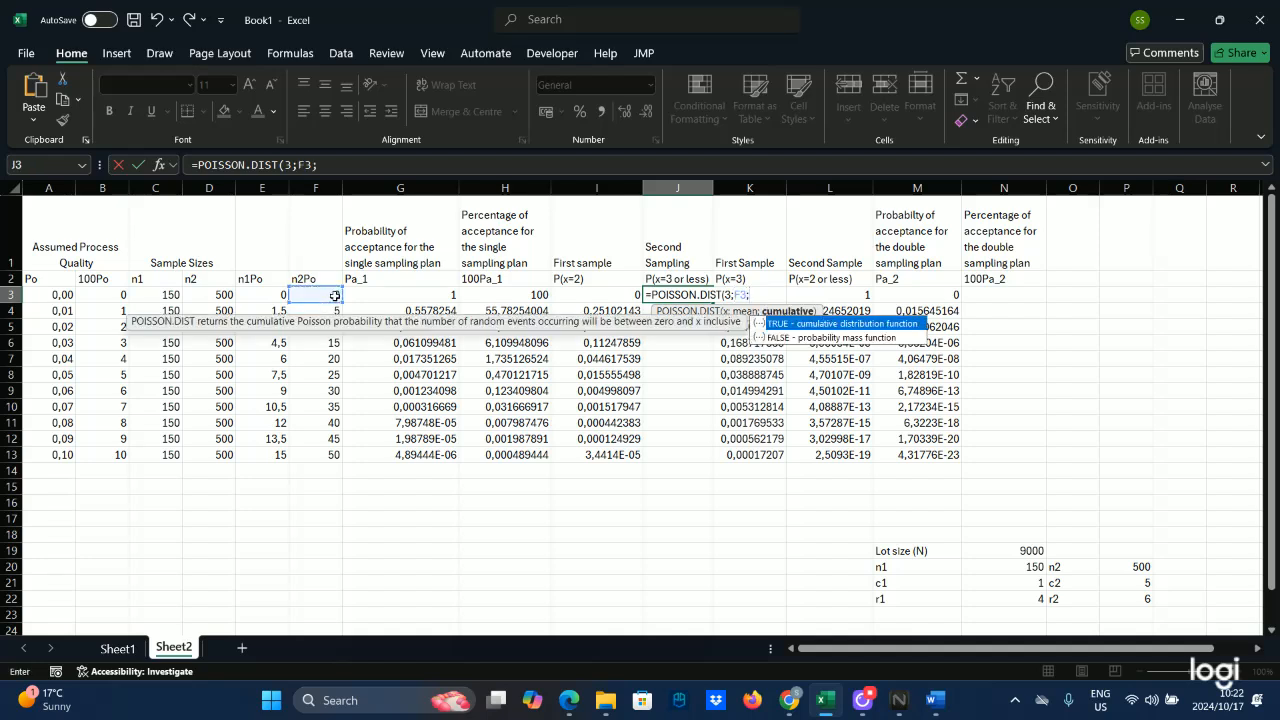
type("true)")
key("Return")
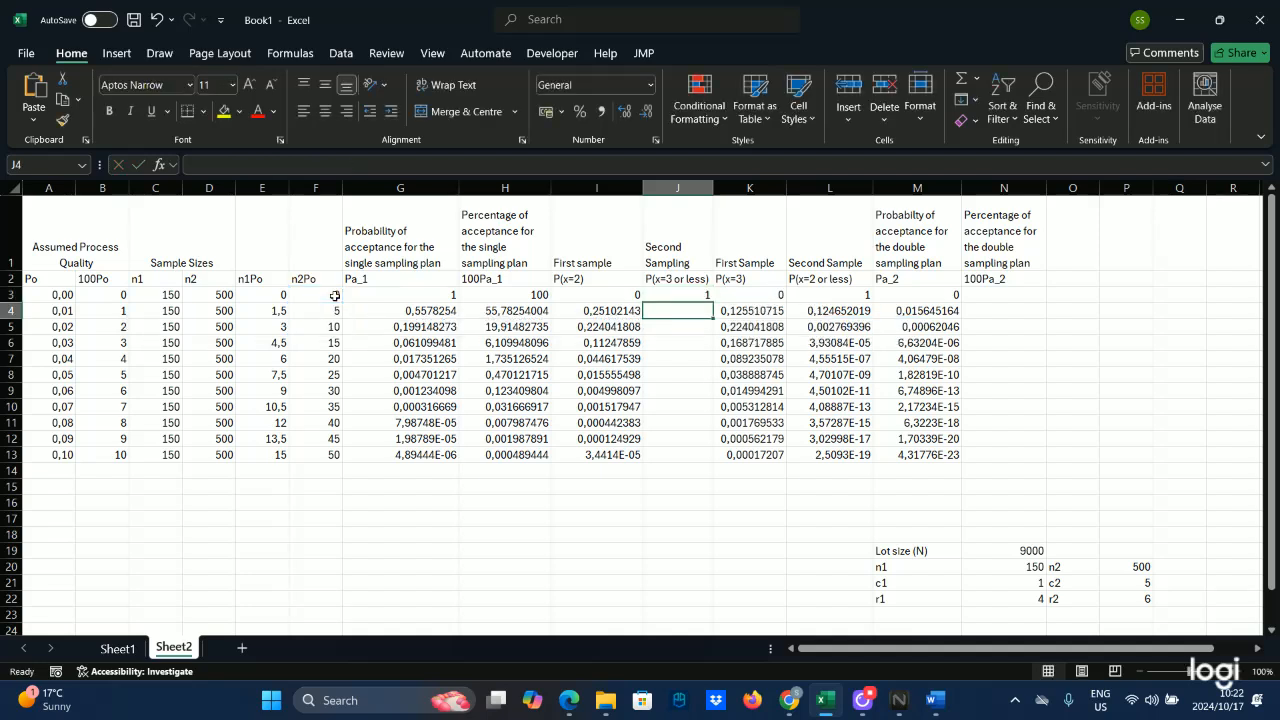
left_click(704, 296)
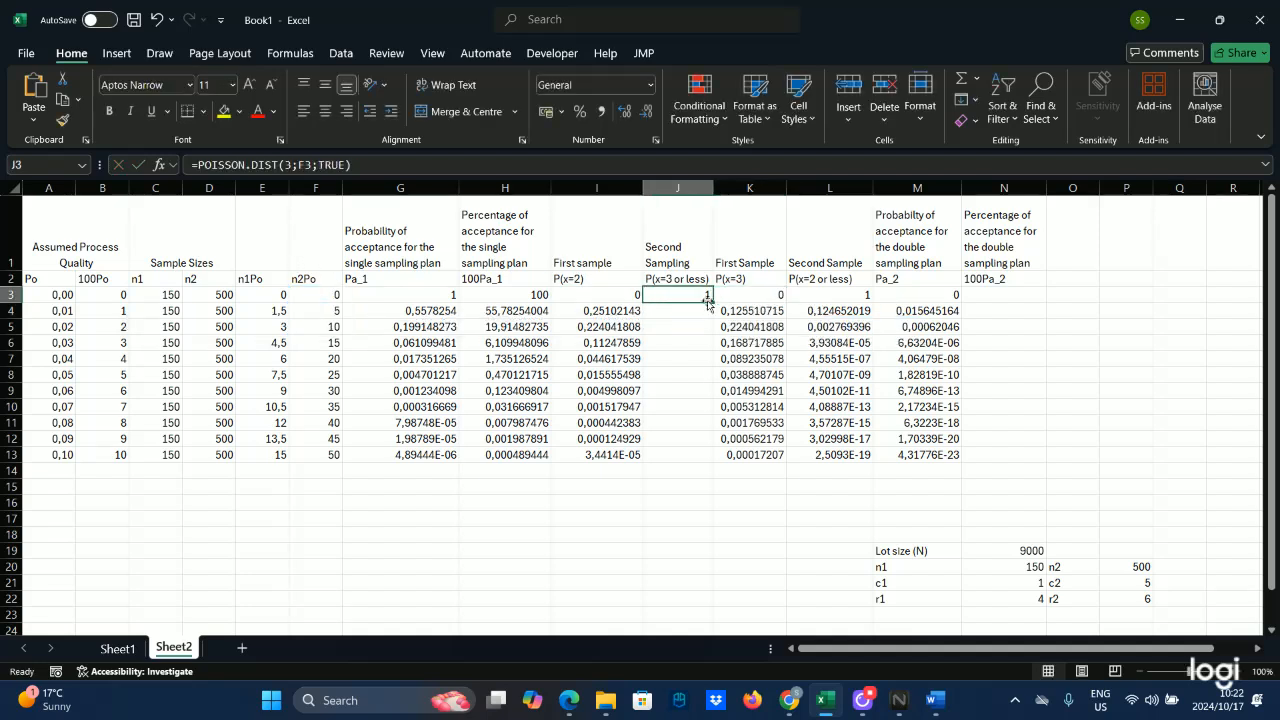
left_click_drag(707, 302, 704, 456)
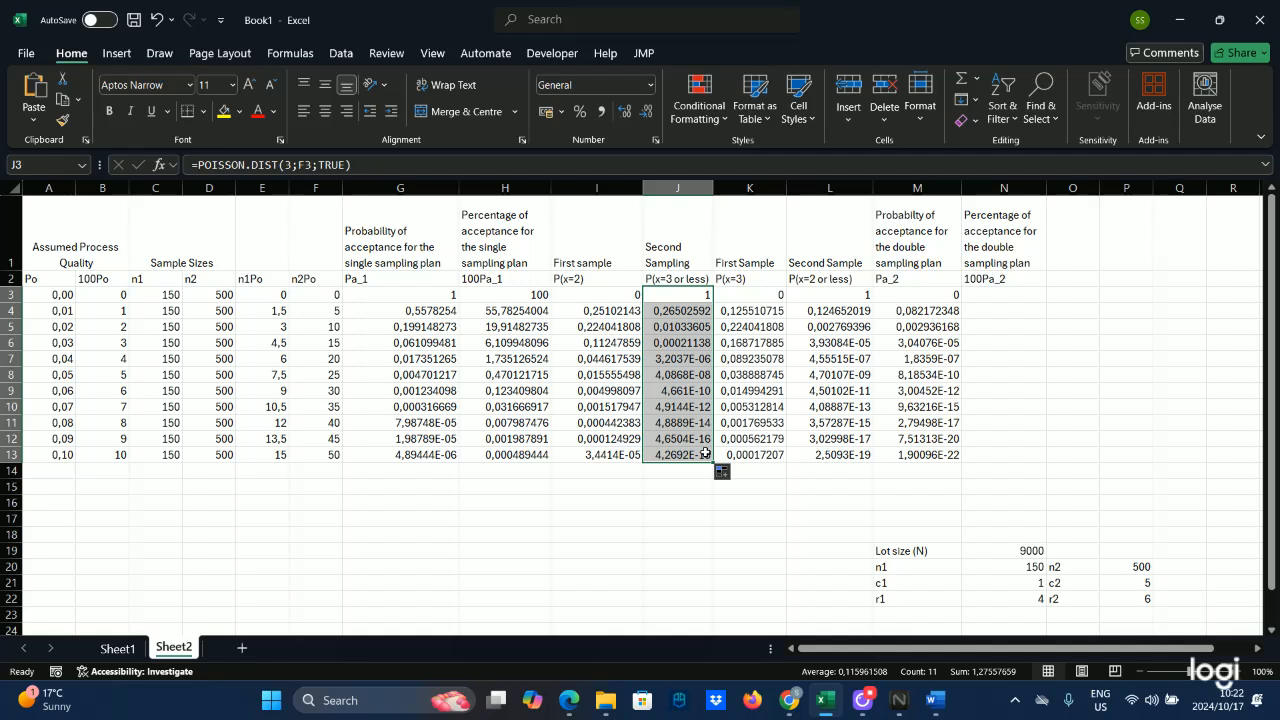
Step: Try 1 as the x argument of the Poisson formula in J3, fill it down to J13, and undo the fill
left_click(705, 297)
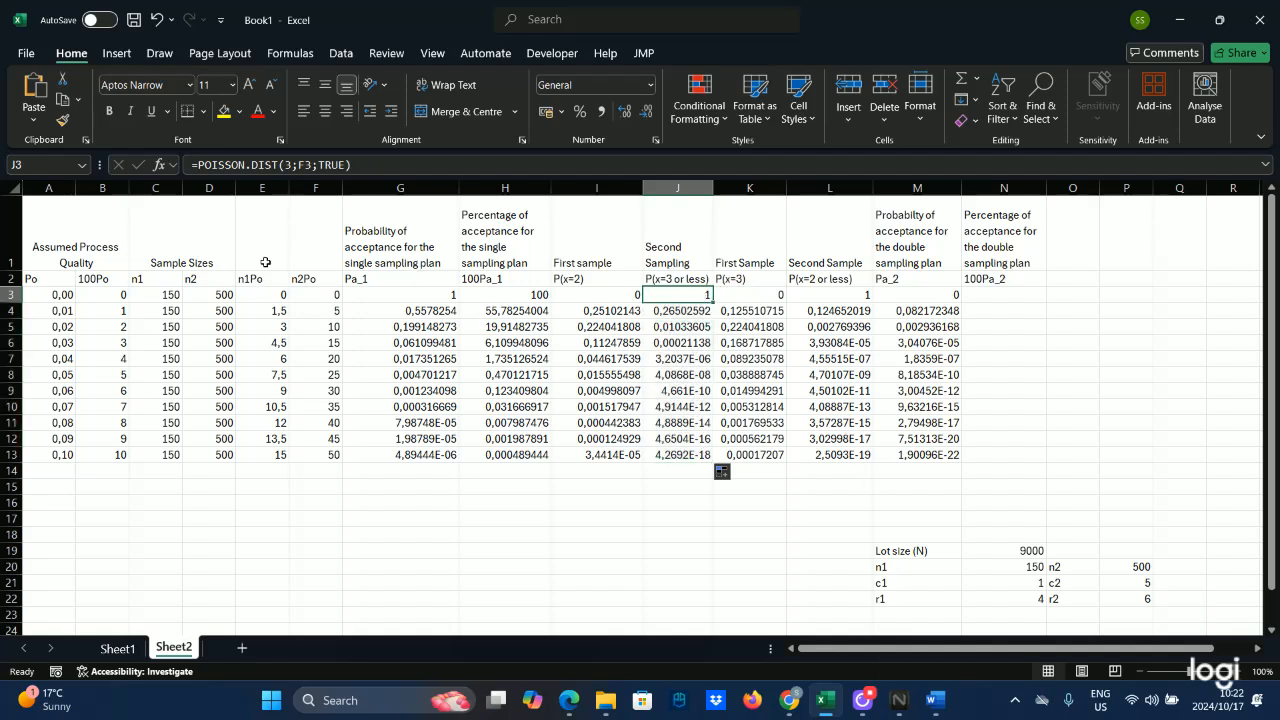
left_click(284, 165)
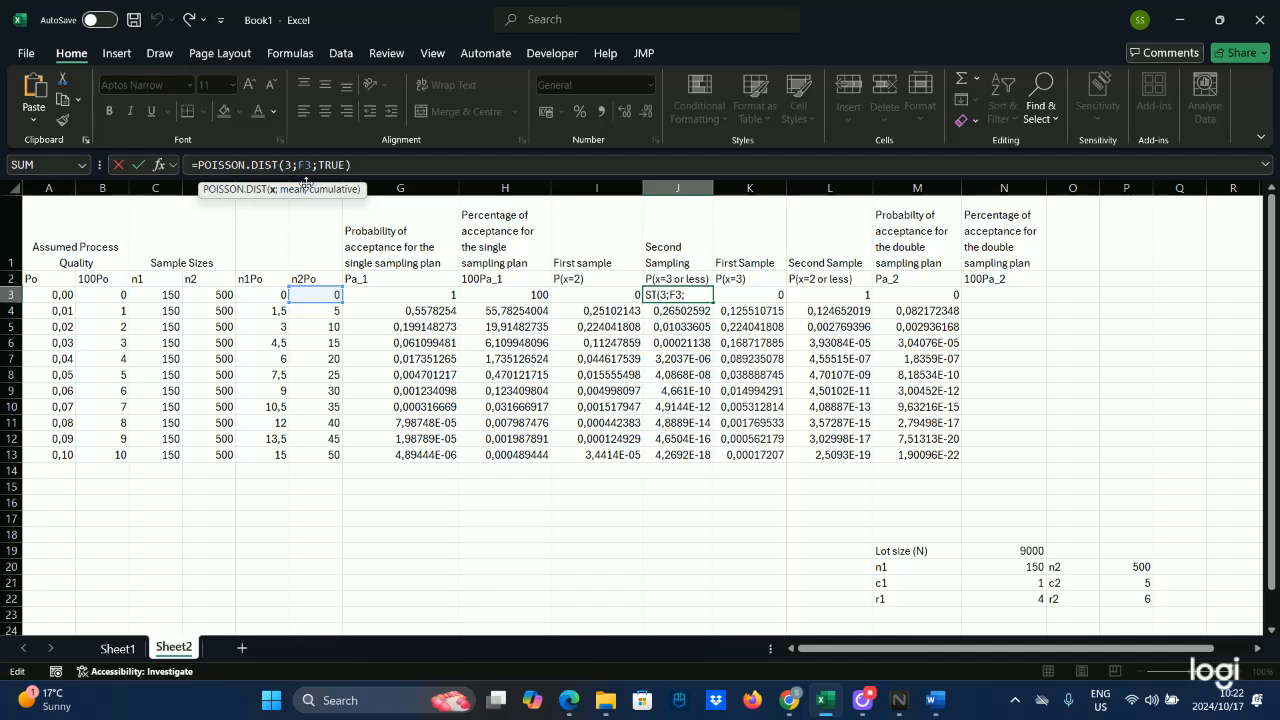
key("BackSpace")
type("1")
key("Return")
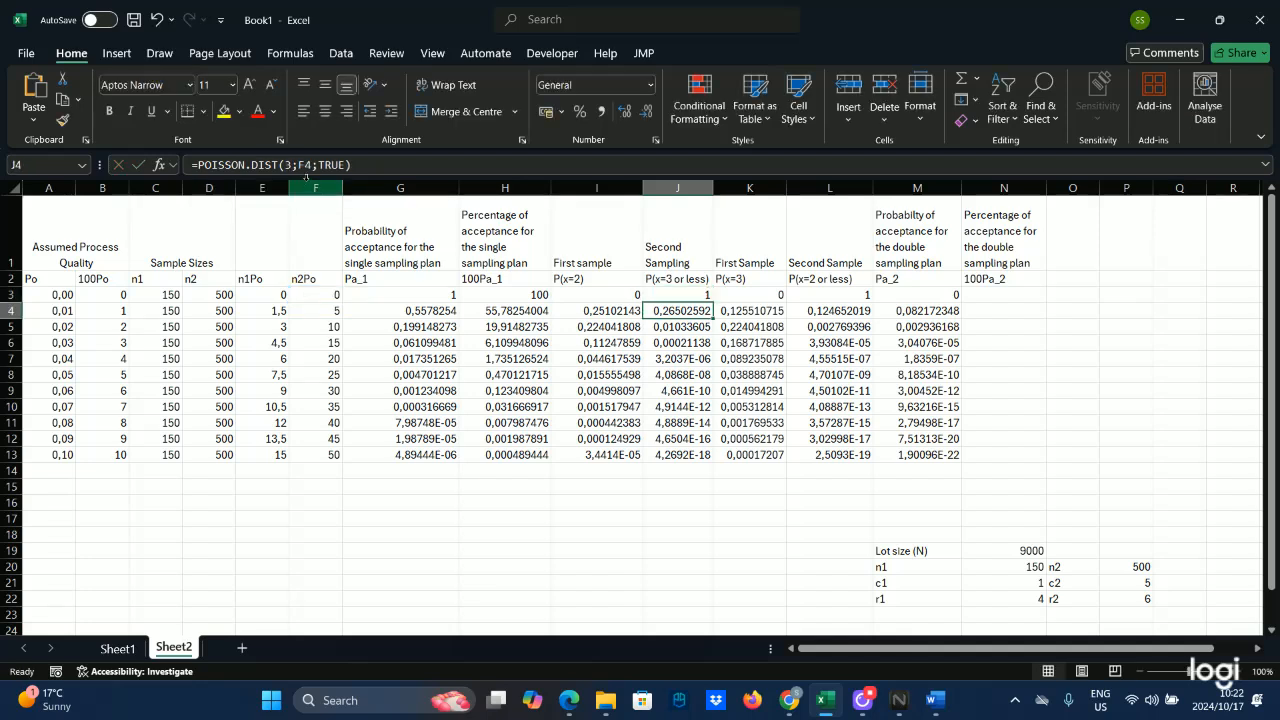
double_click(669, 304)
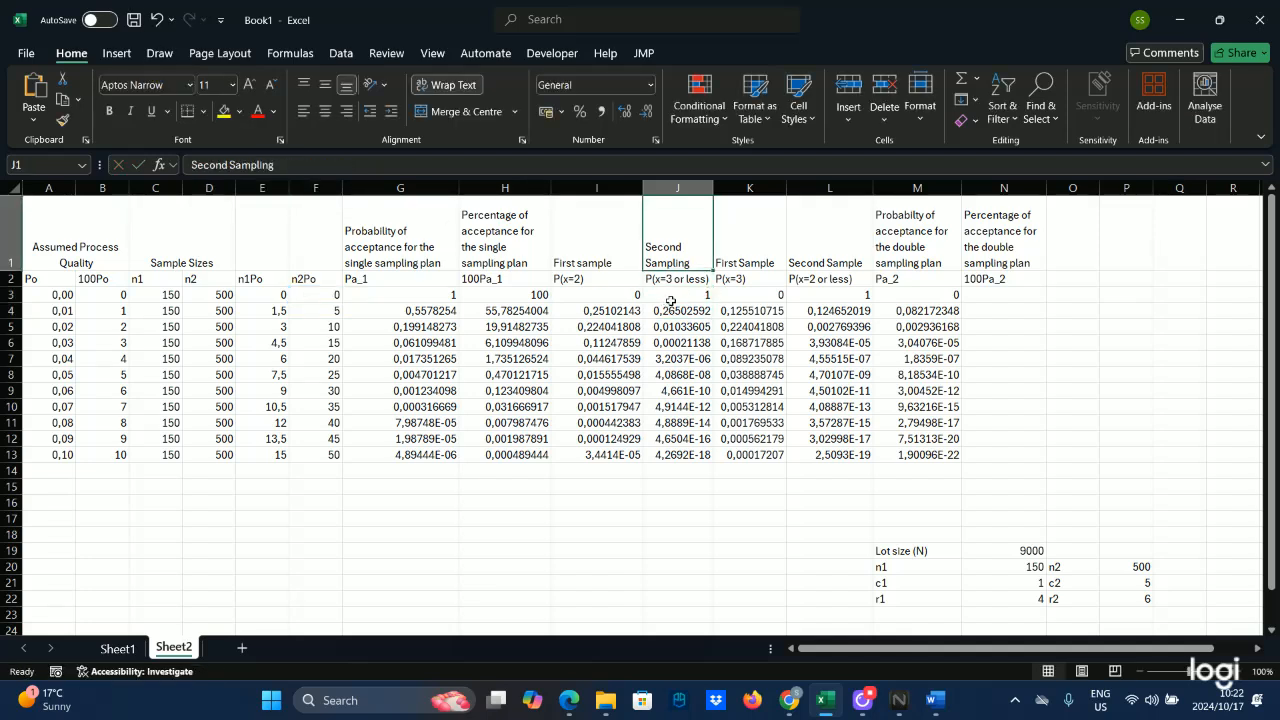
left_click(671, 300)
left_click_drag(713, 302, 706, 455)
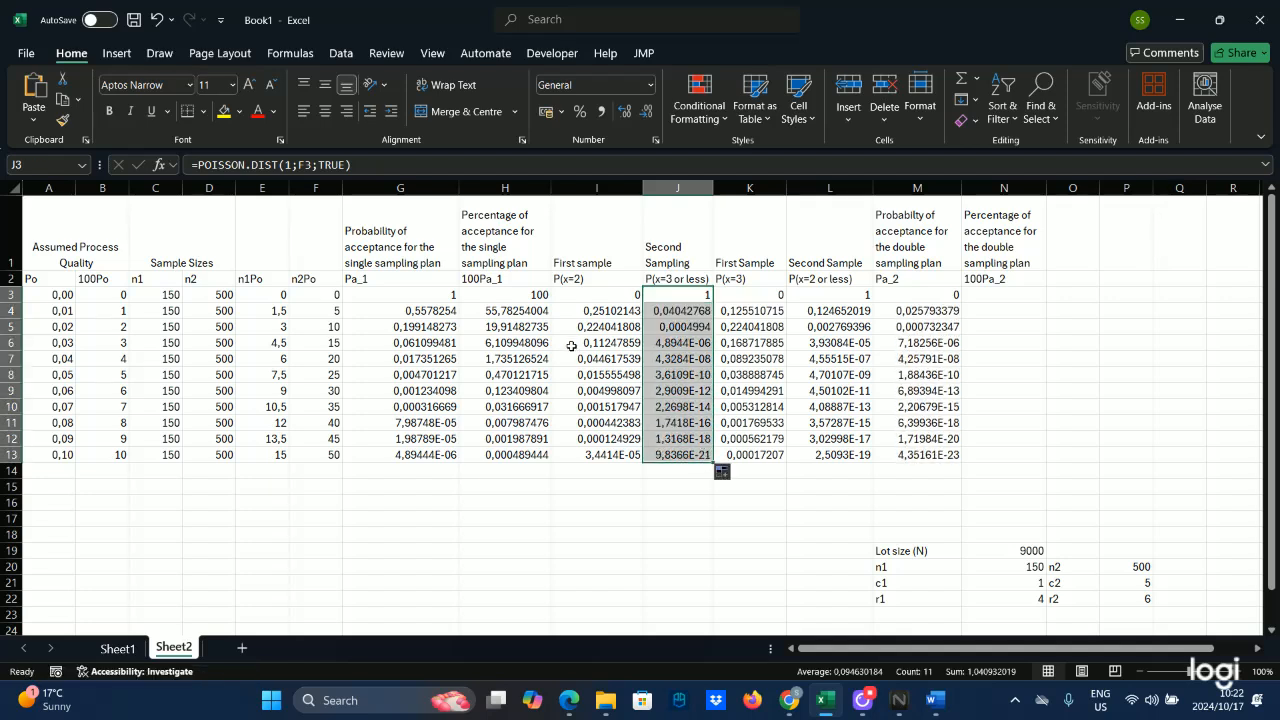
key("ctrl+z")
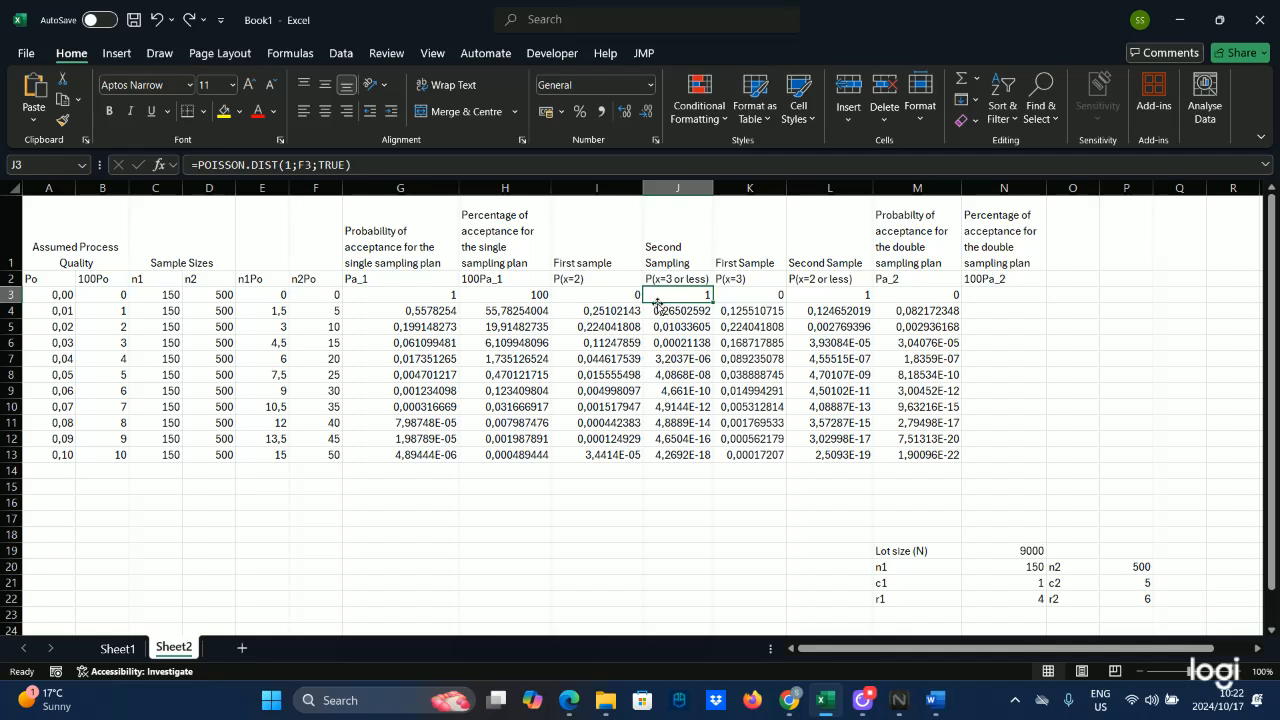
Step: Set the x argument of the Poisson formula in J3 to 3 and fill the formula down to J13
left_click(292, 165)
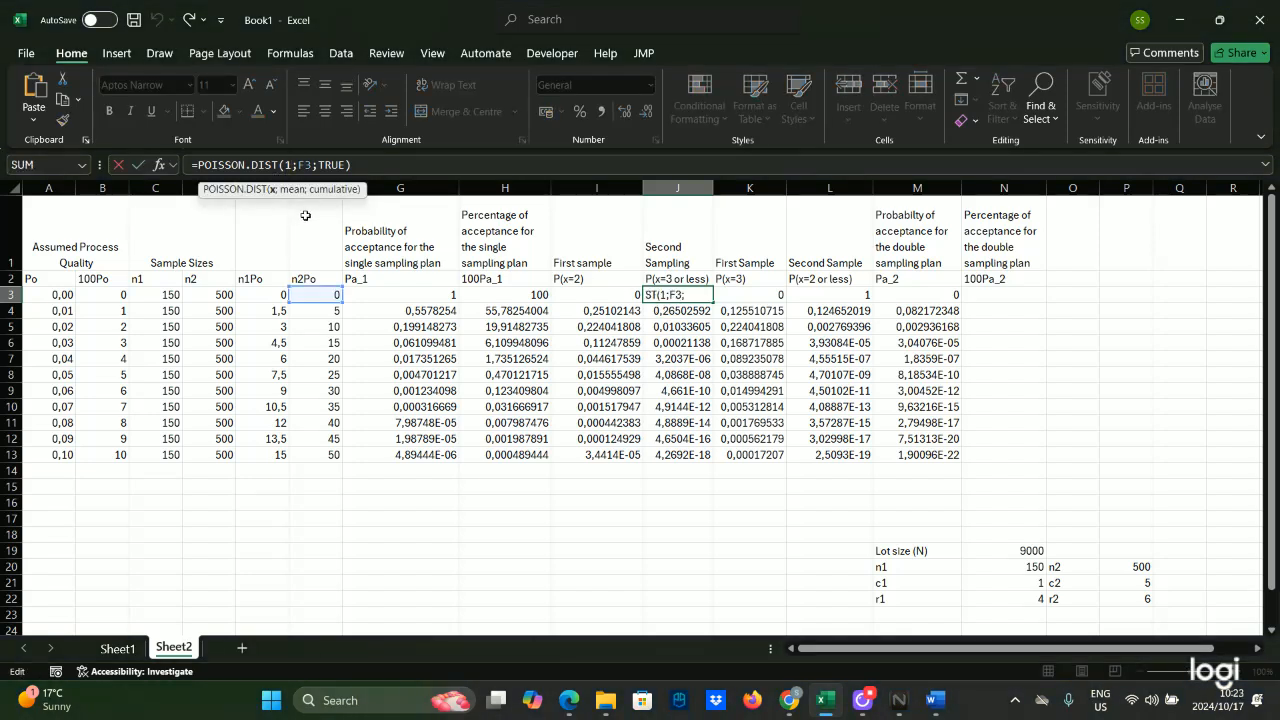
key("BackSpace")
type("3")
key("Return")
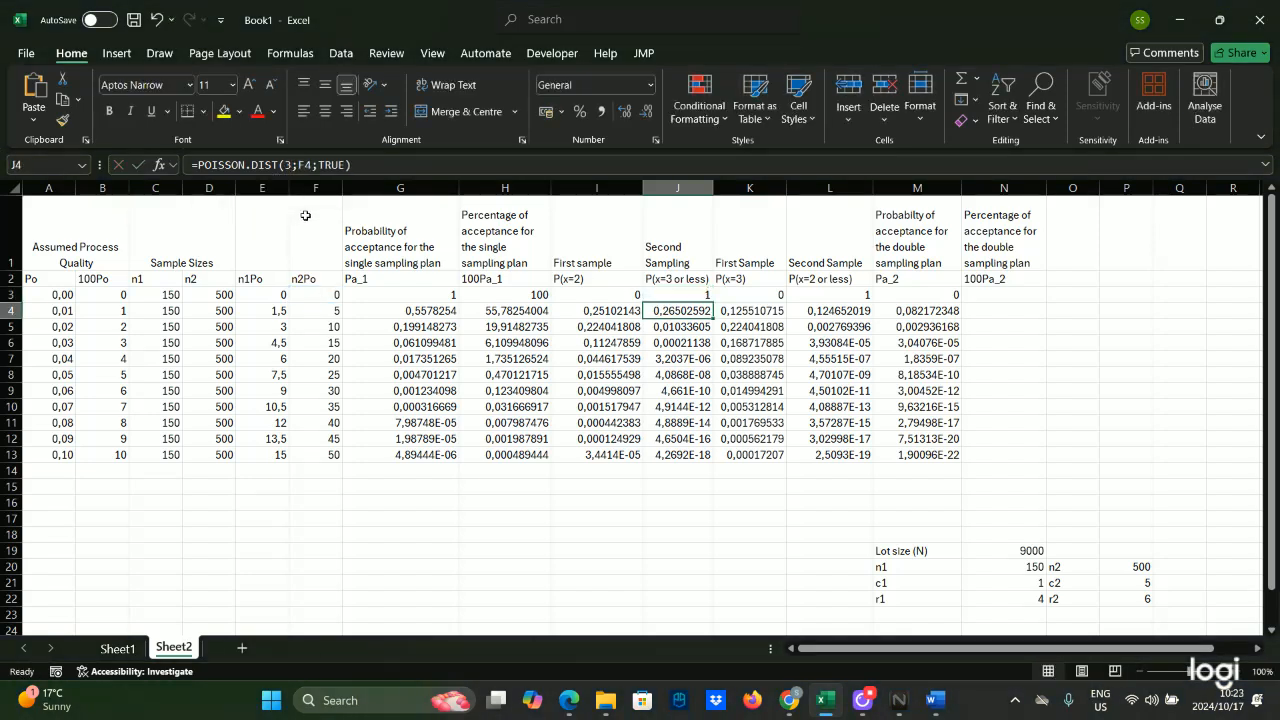
left_click(691, 299)
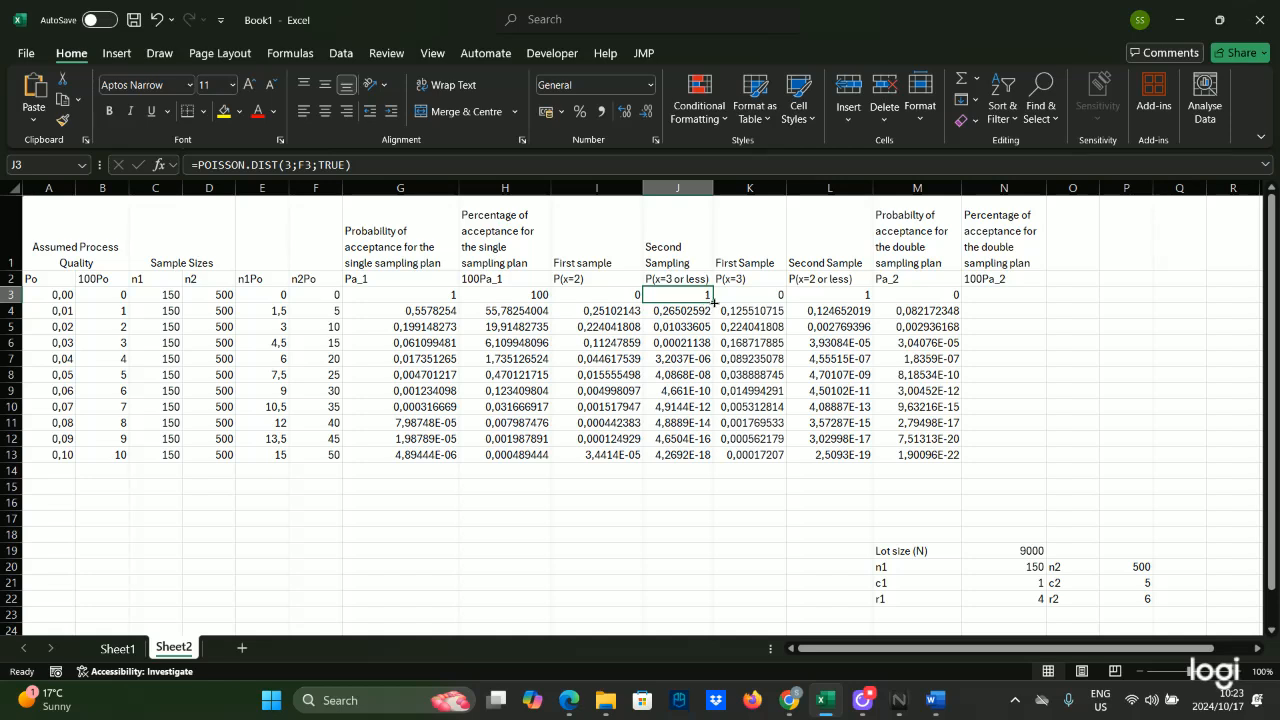
left_click_drag(711, 302, 684, 454)
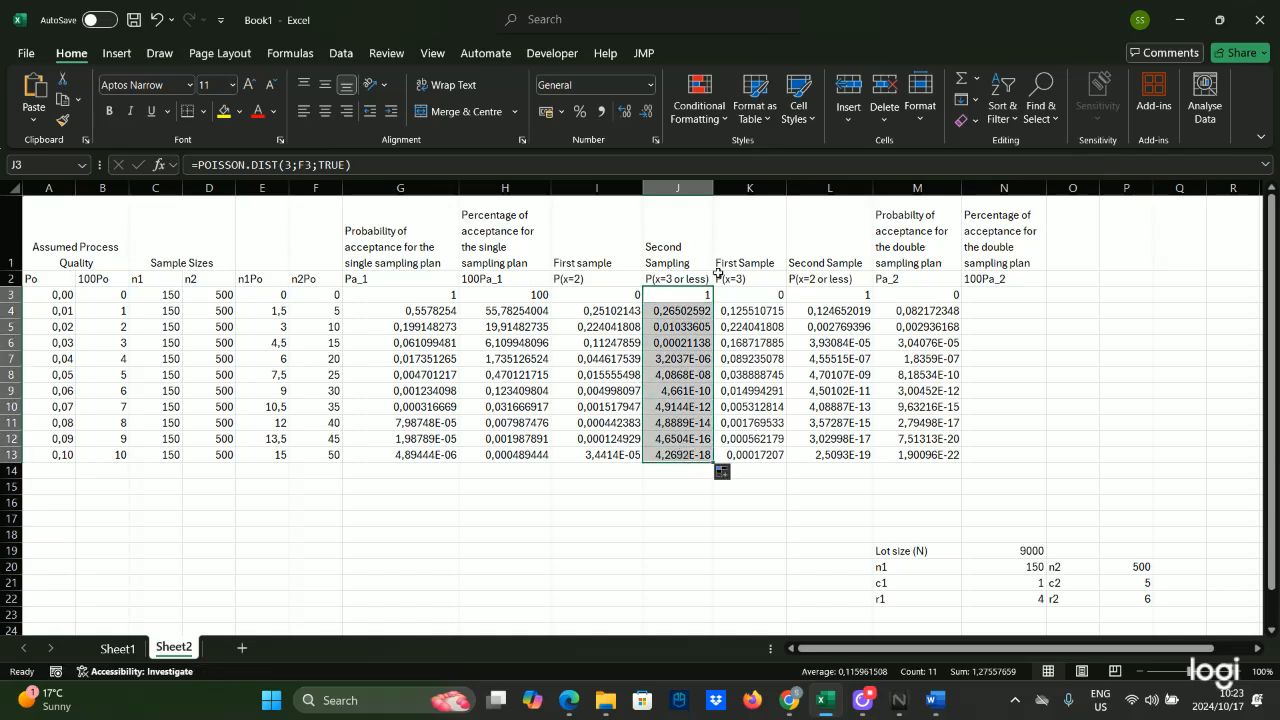
left_click(700, 296)
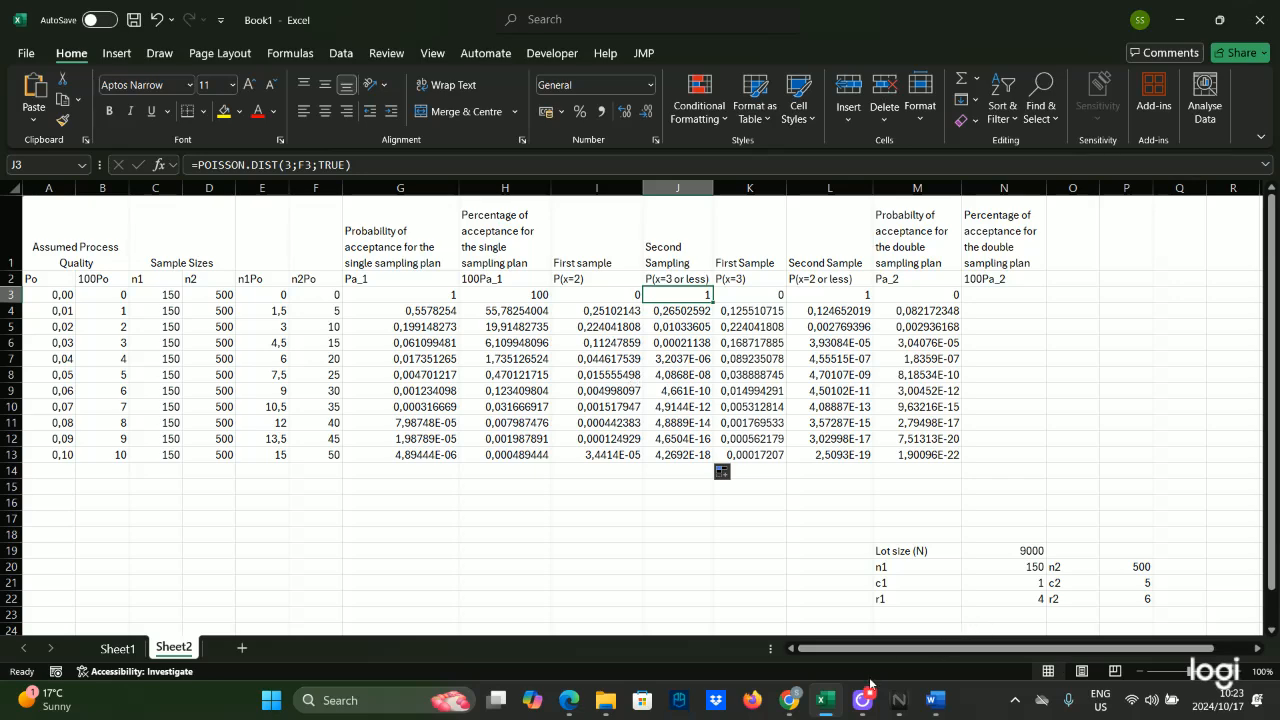
left_click(871, 711)
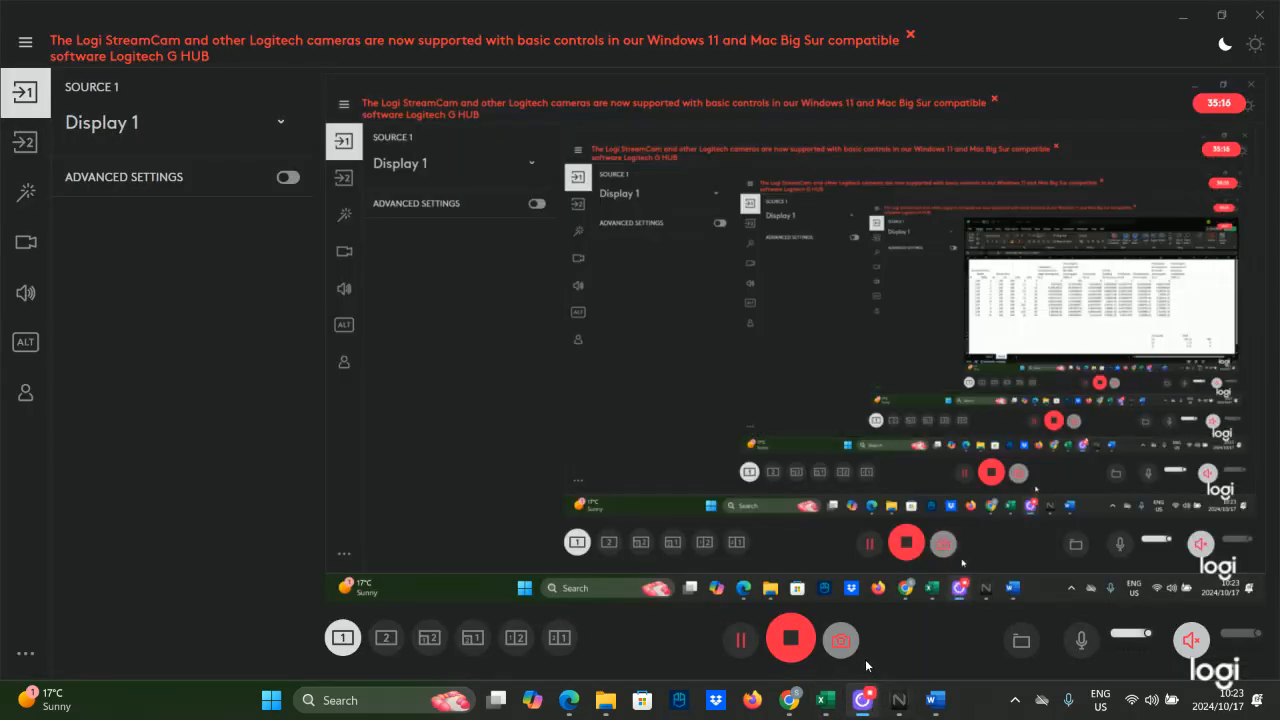
left_click(741, 641)
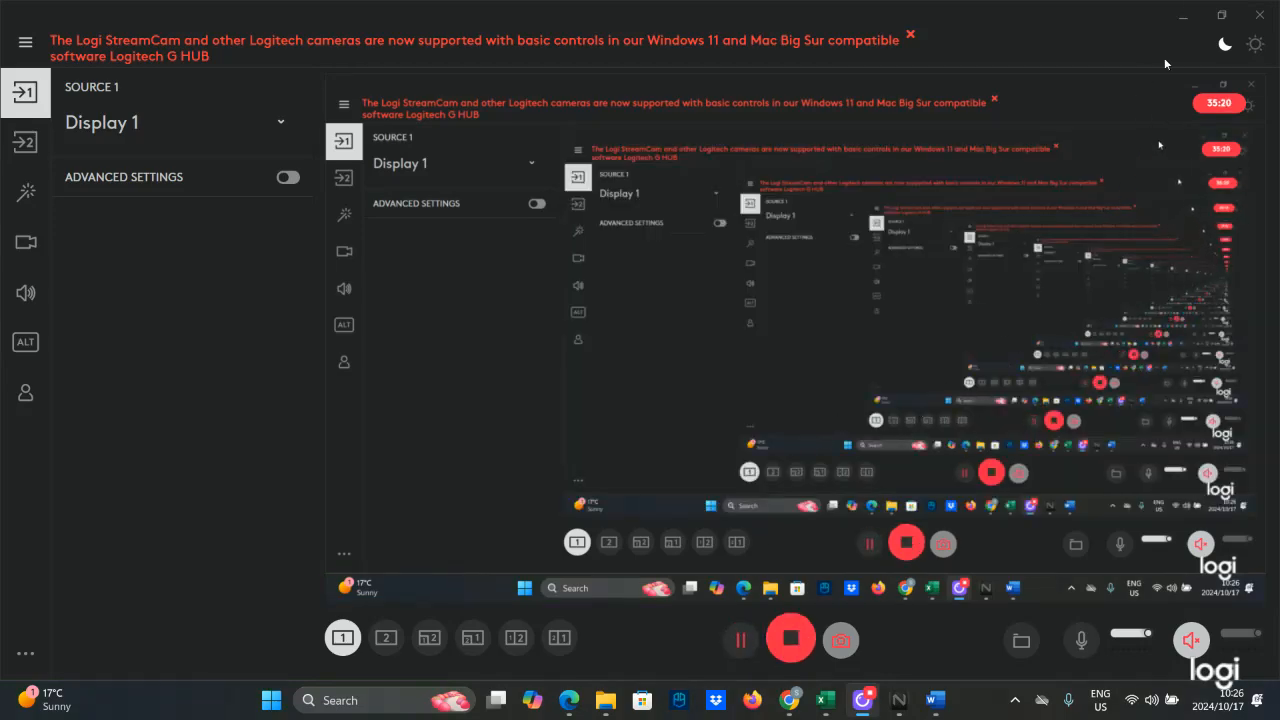
left_click(1182, 17)
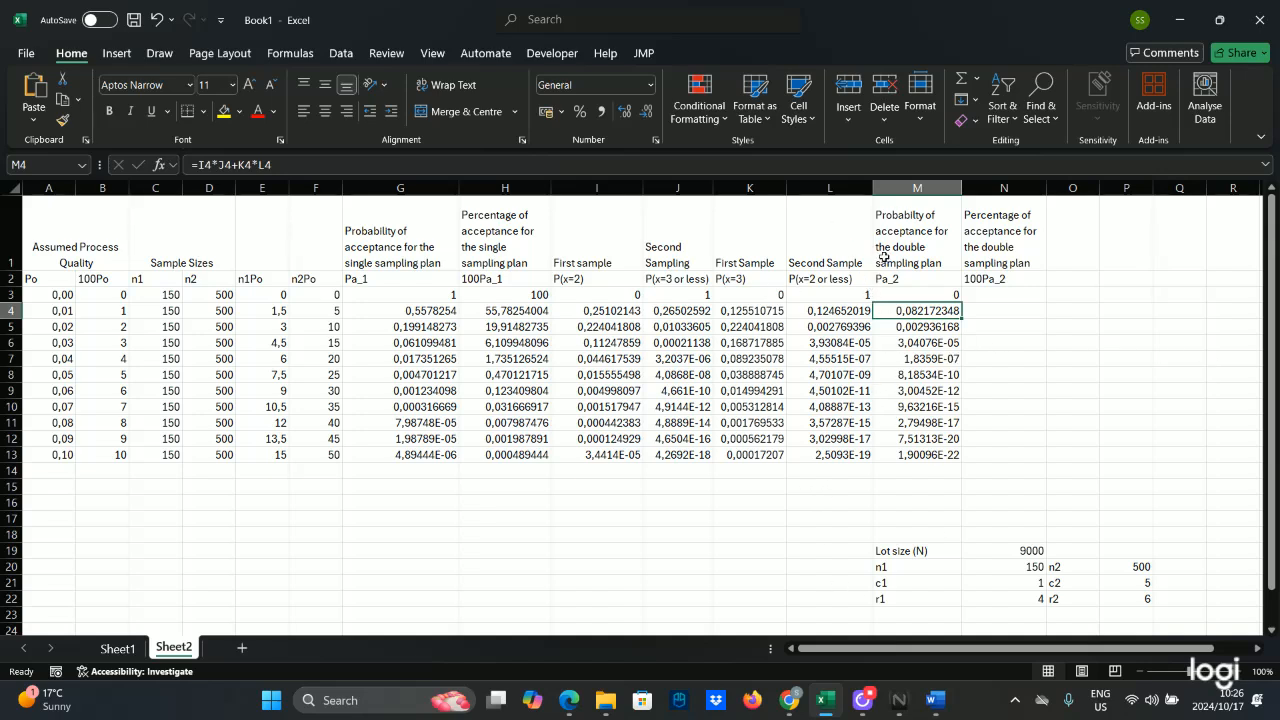
Step: Set the second sample size n2 in cell P20 to 200
left_click(1127, 571)
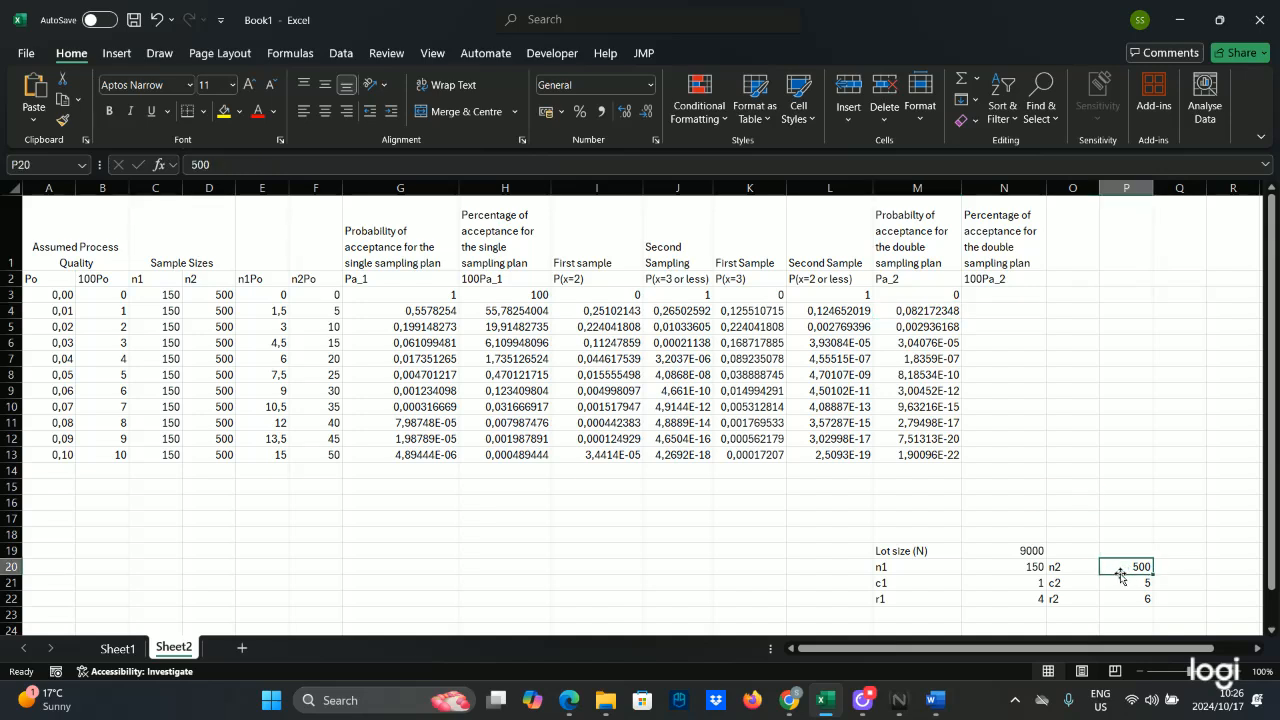
type("2")
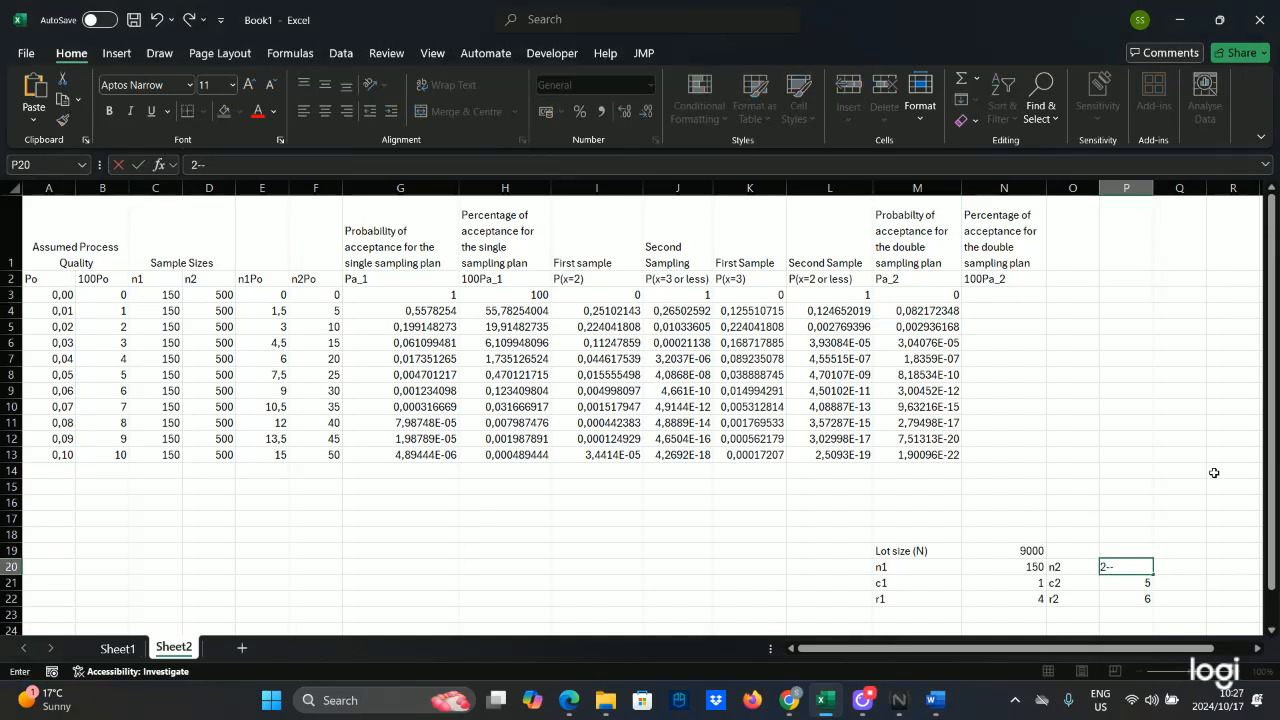
type("00")
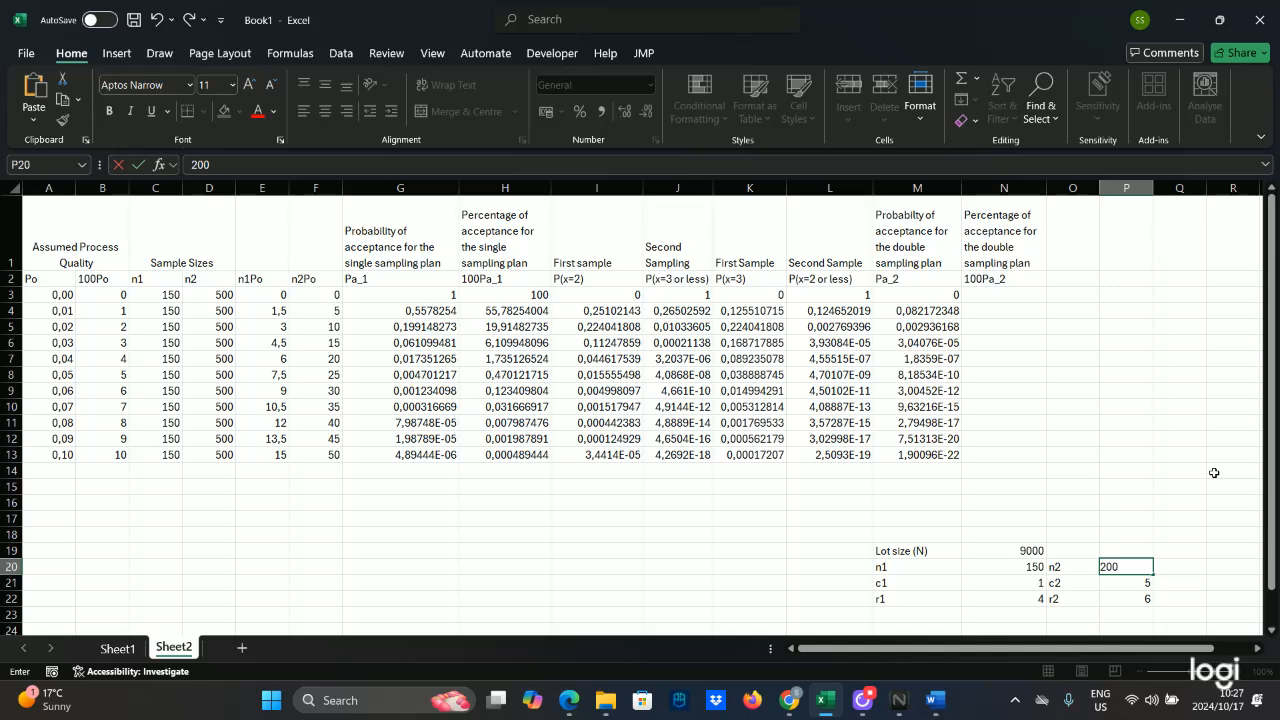
key("Up")
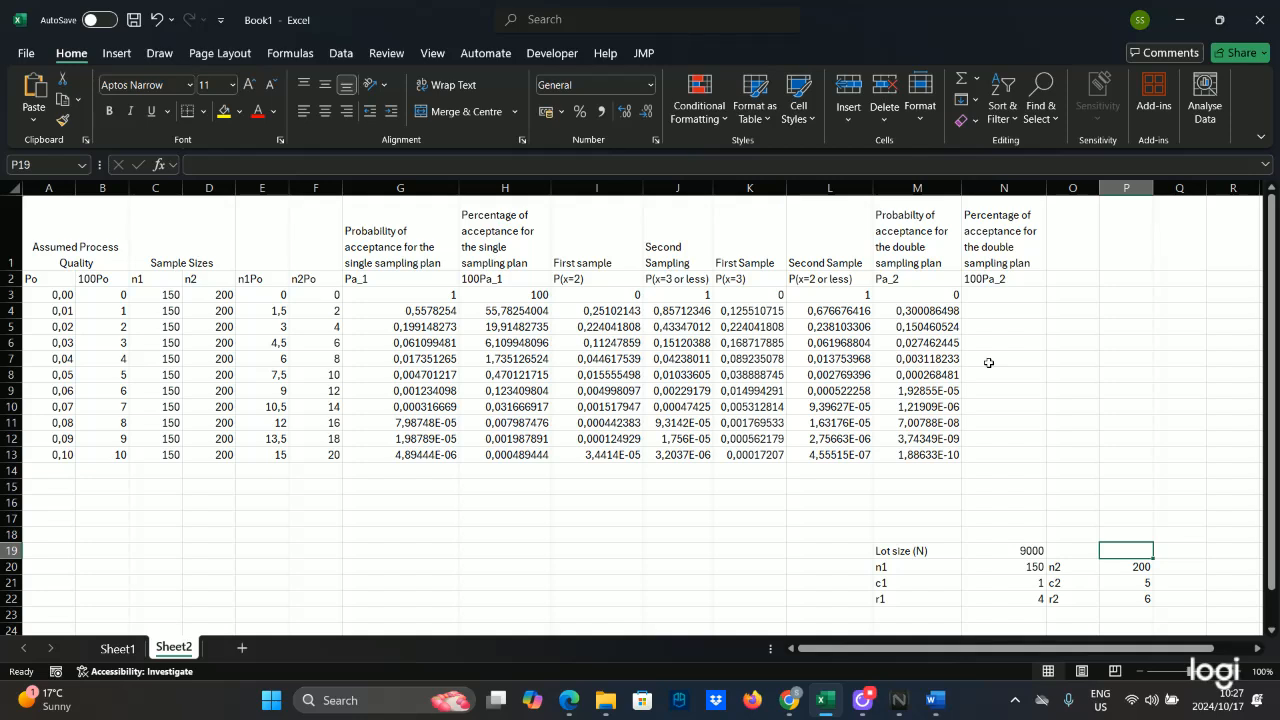
Step: Enter =M3*100 in cell N3 under 100Pa_2 and fill the formula down to N13
left_click(989, 294)
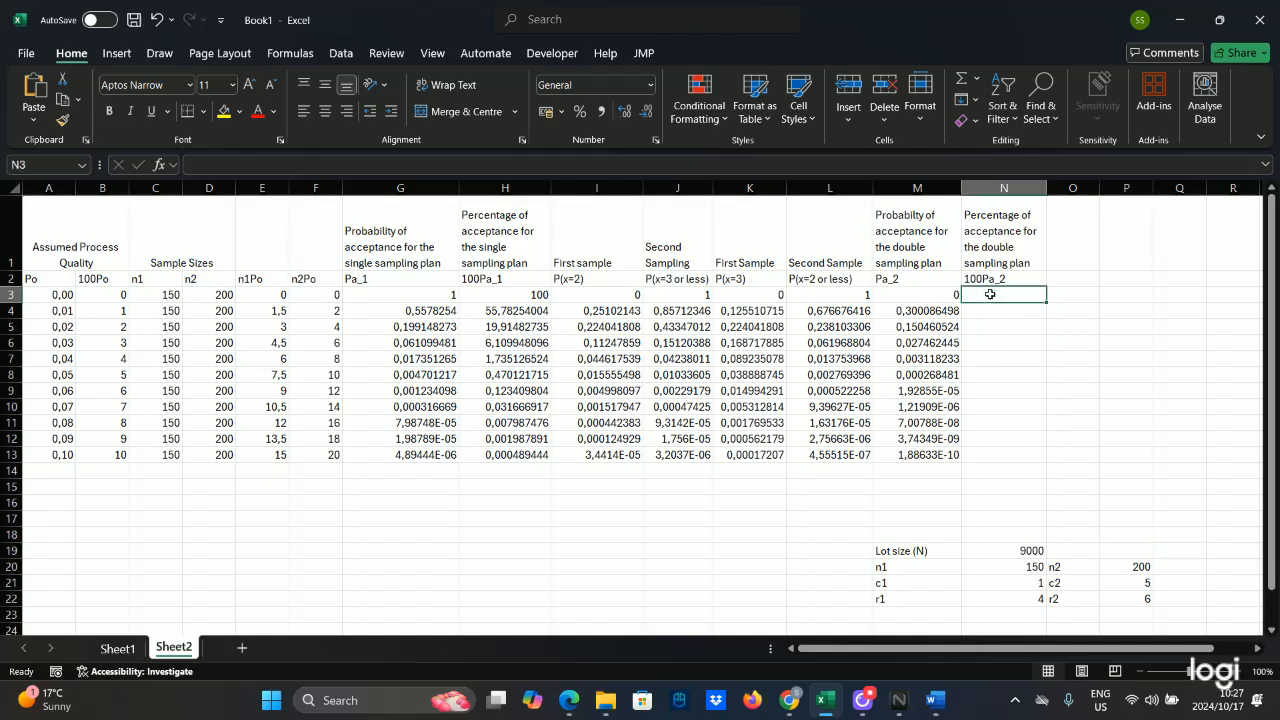
left_click(917, 295)
key("F2")
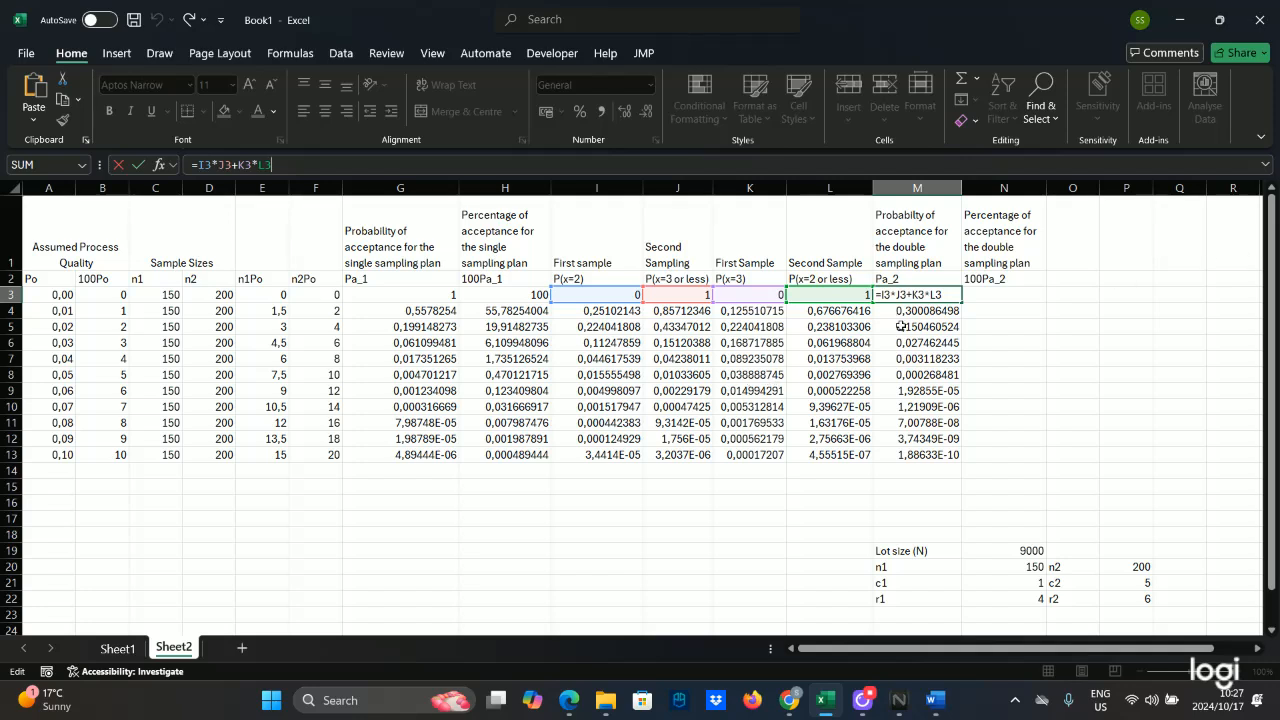
left_click(1013, 291)
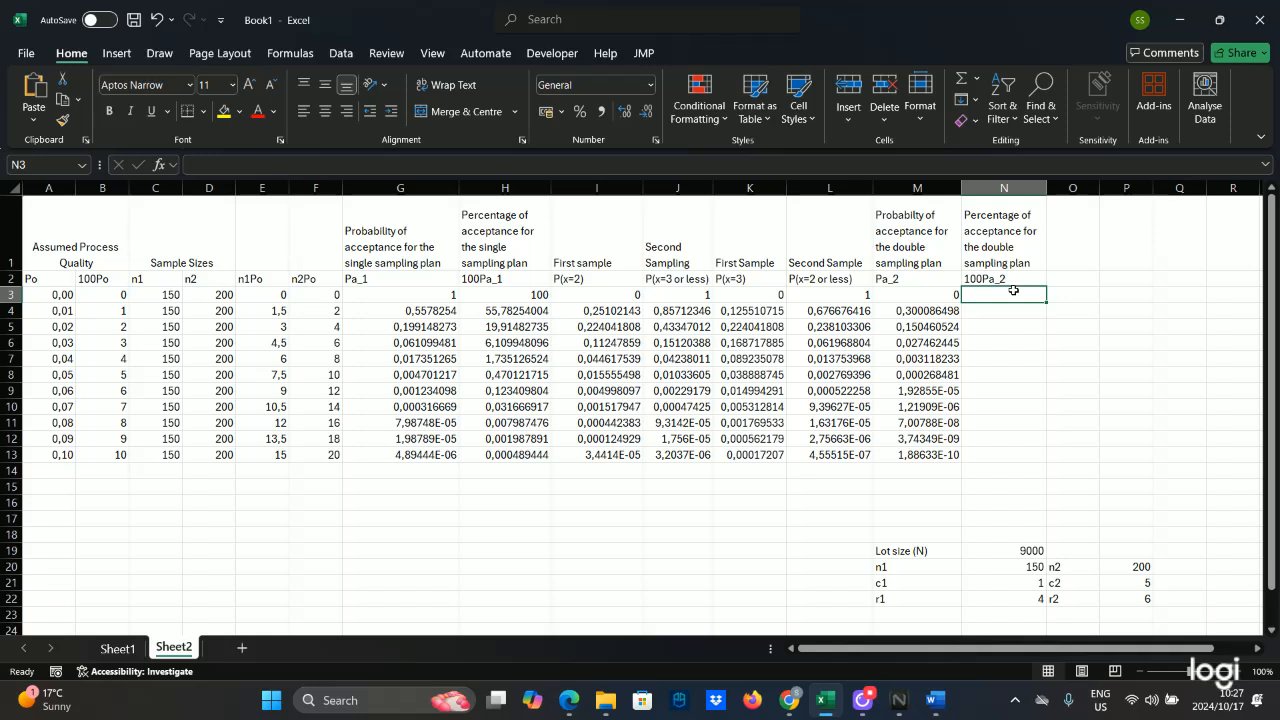
type("=")
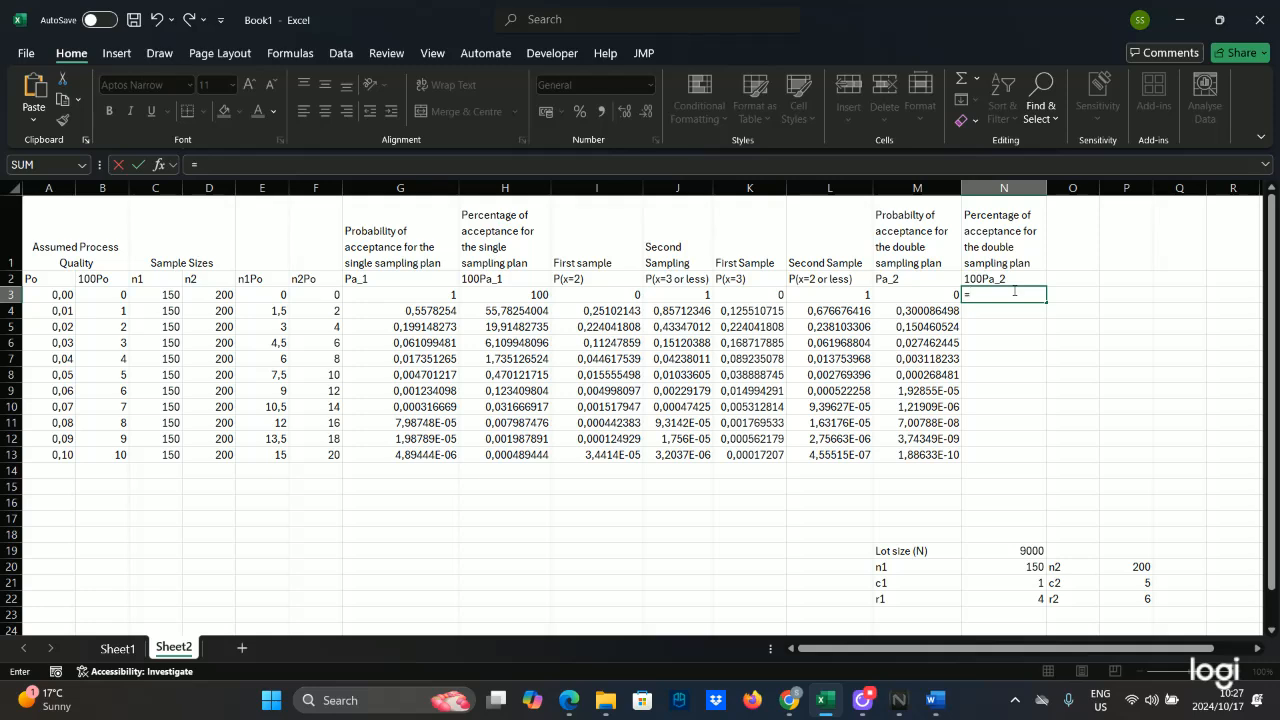
left_click(928, 295)
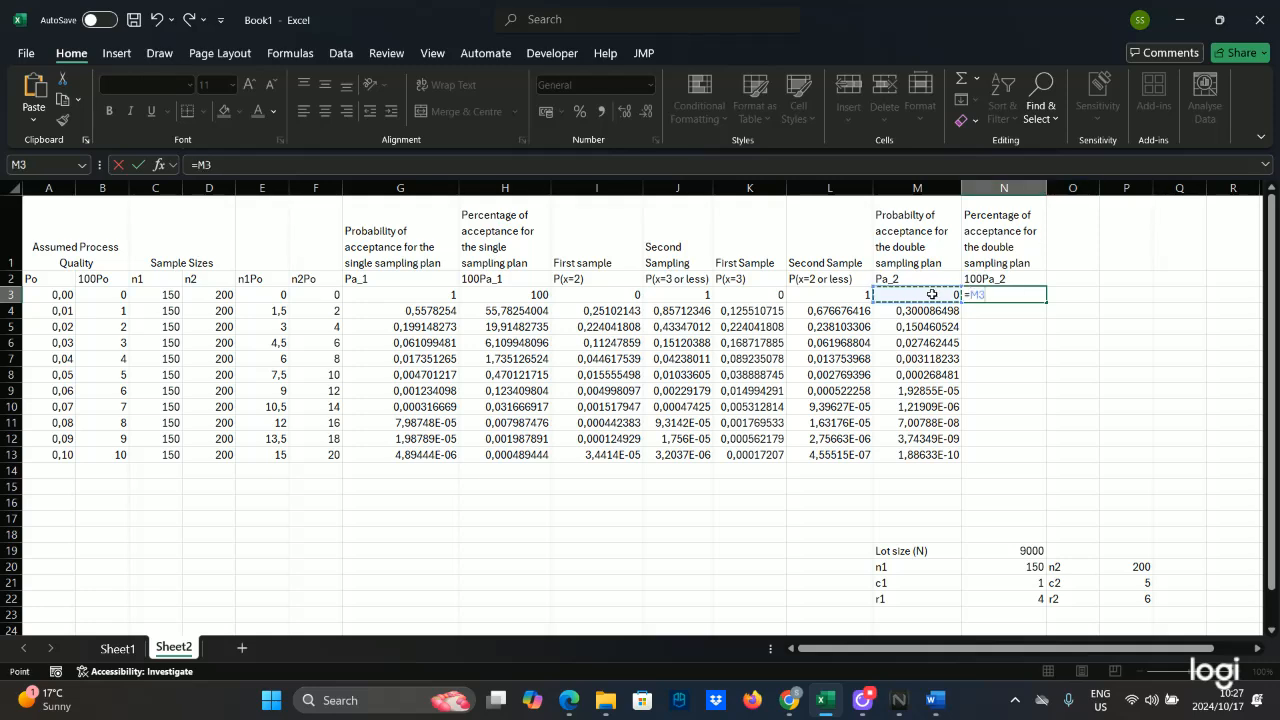
type("*100")
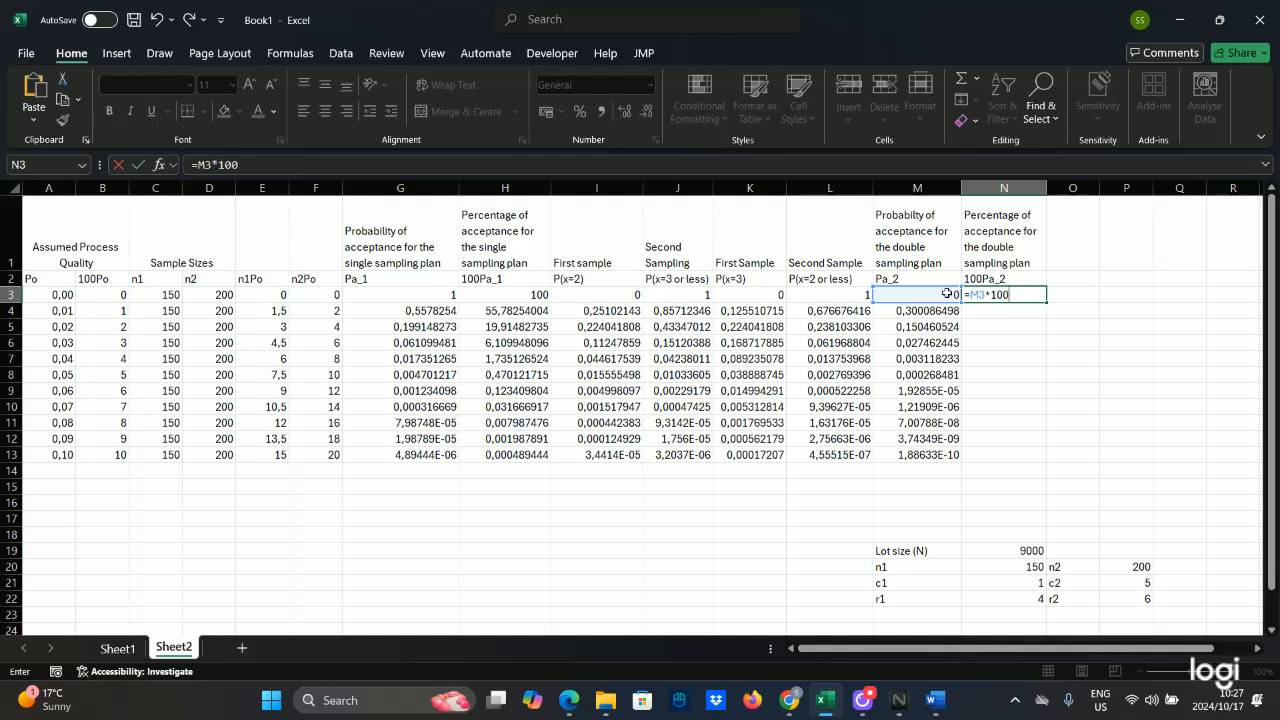
key("ctrl+Return")
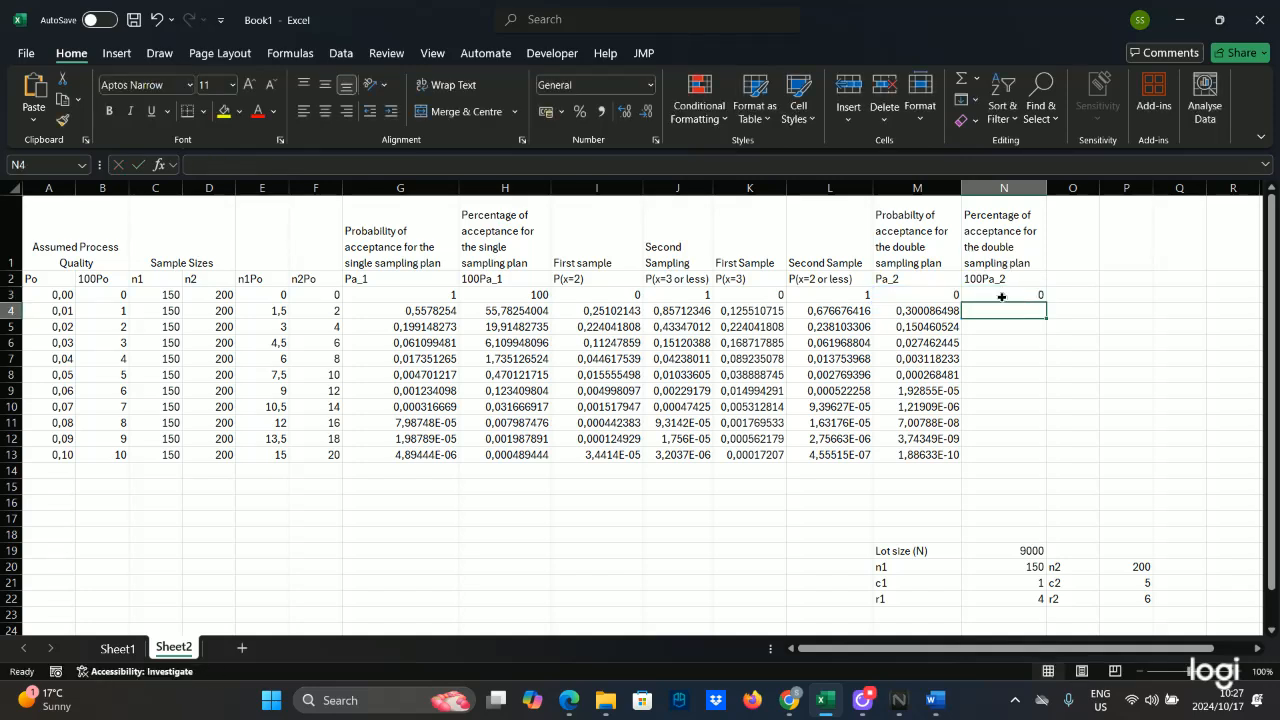
left_click_drag(1046, 304, 1045, 462)
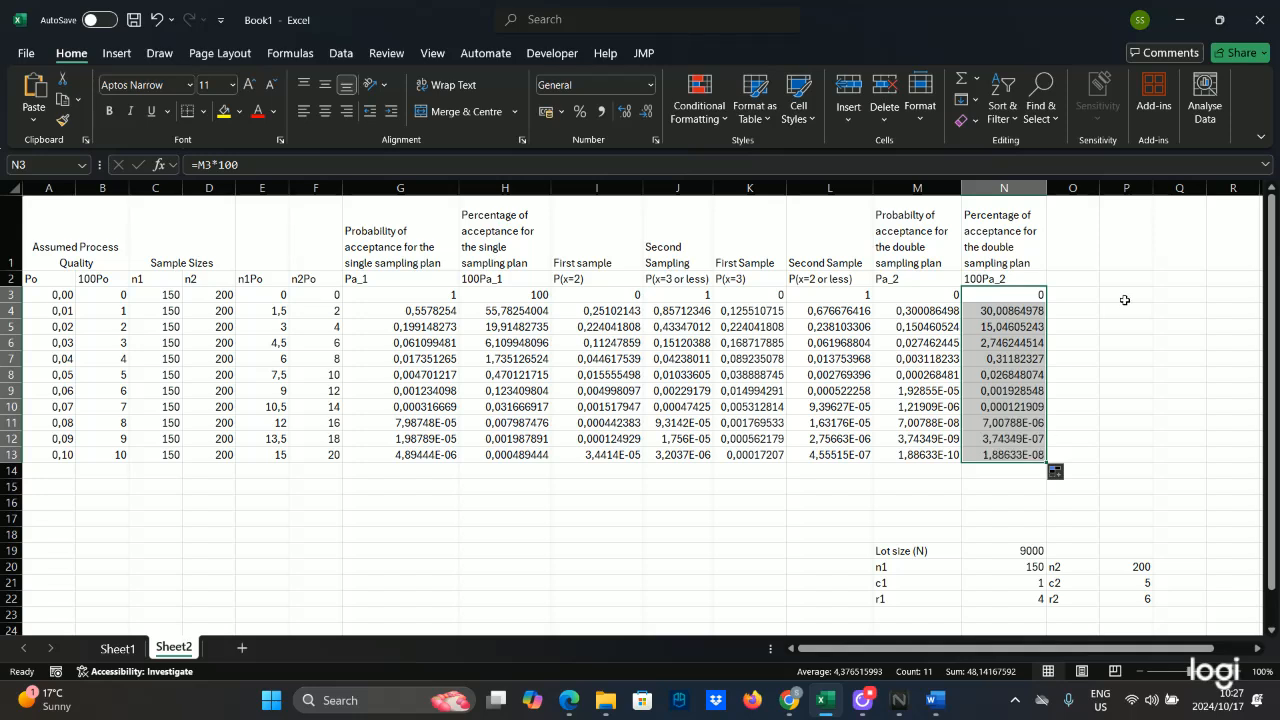
Step: Widen columns O and P and enter the header Combined Probability of Acceptance in cell O1
left_click_drag(1099, 188, 1240, 188)
left_click(1088, 234)
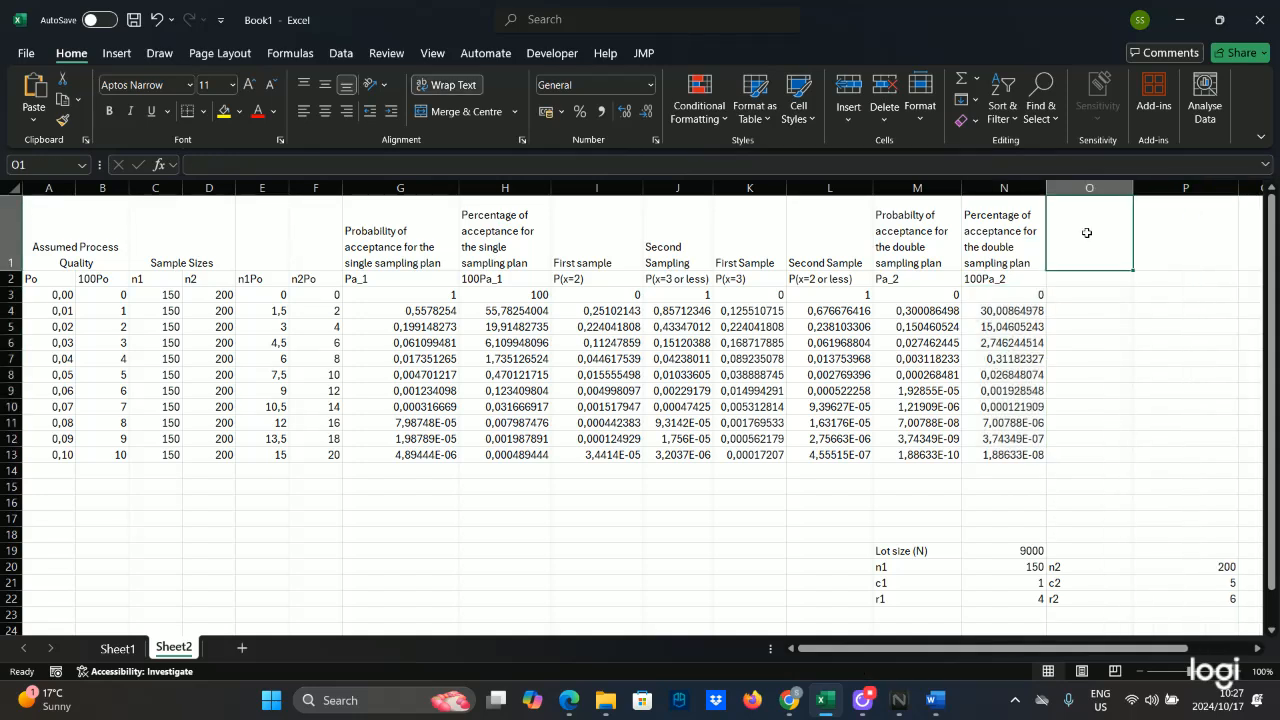
key("Caps_Lock")
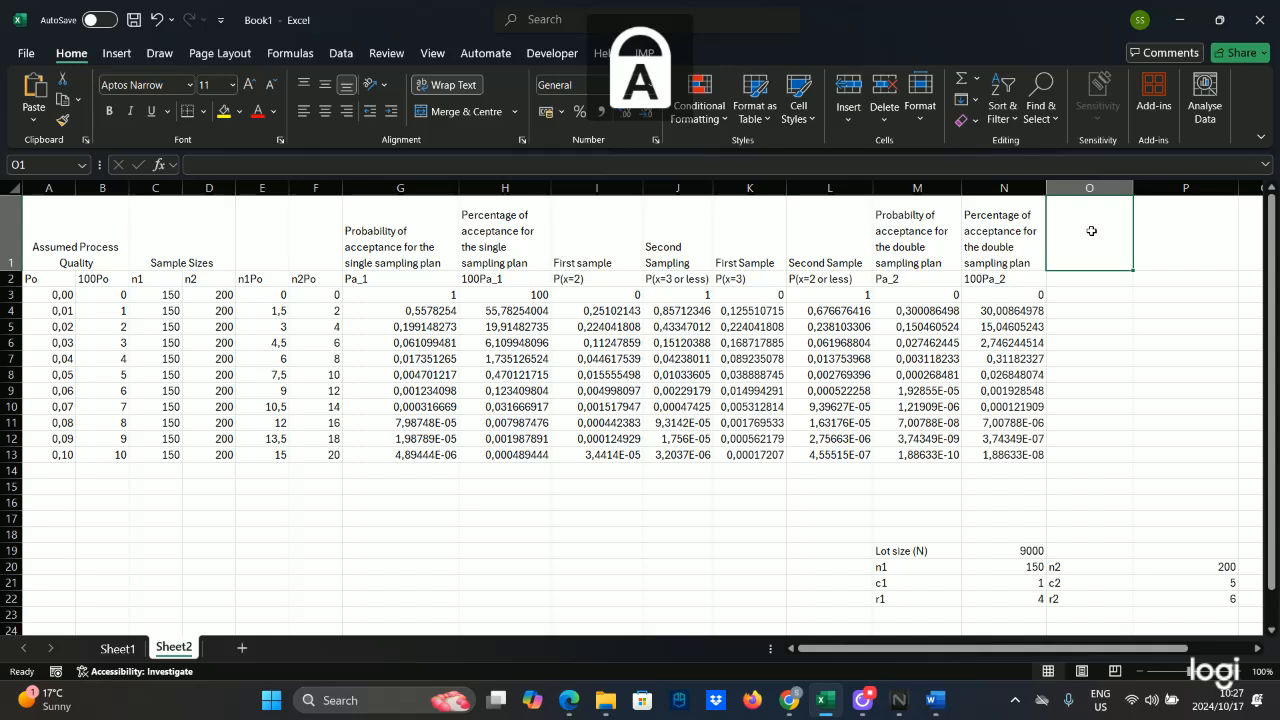
type("P")
key("BackSpace")
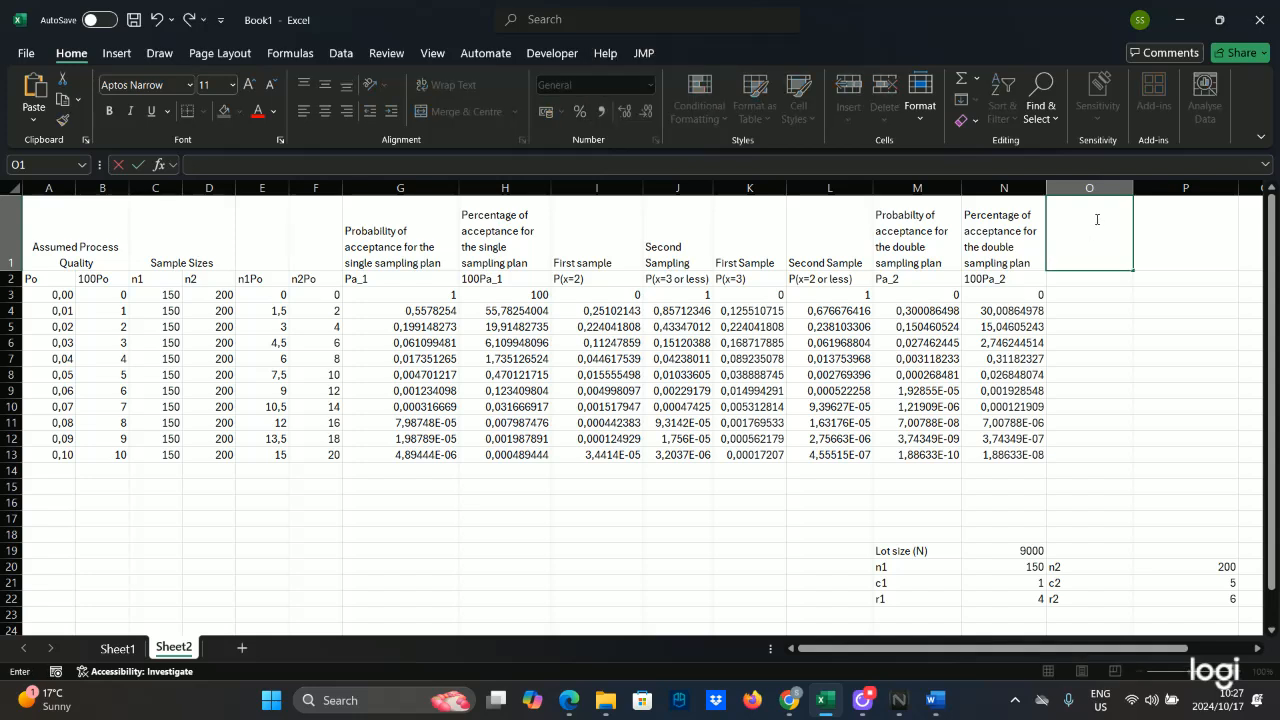
type("C")
key("Caps_Lock")
type("ombined")
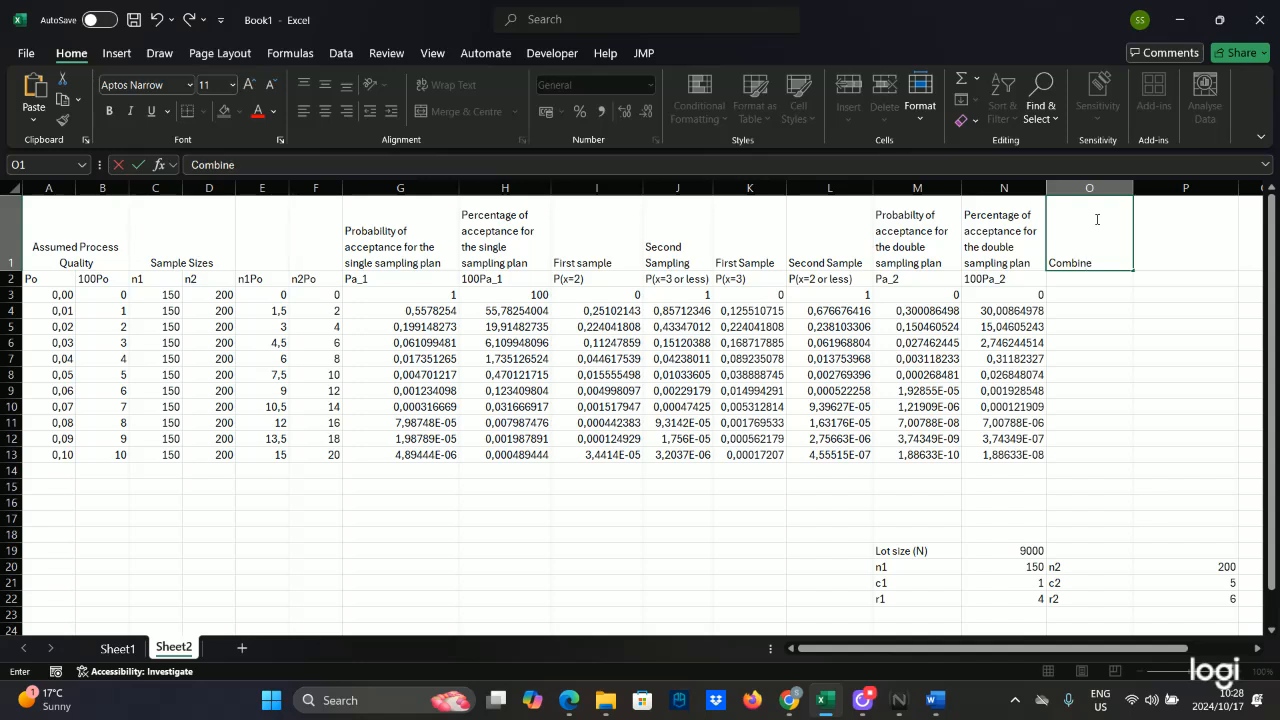
key("Caps_Lock")
type("P")
key("Caps_Lock")
type("robanility of")
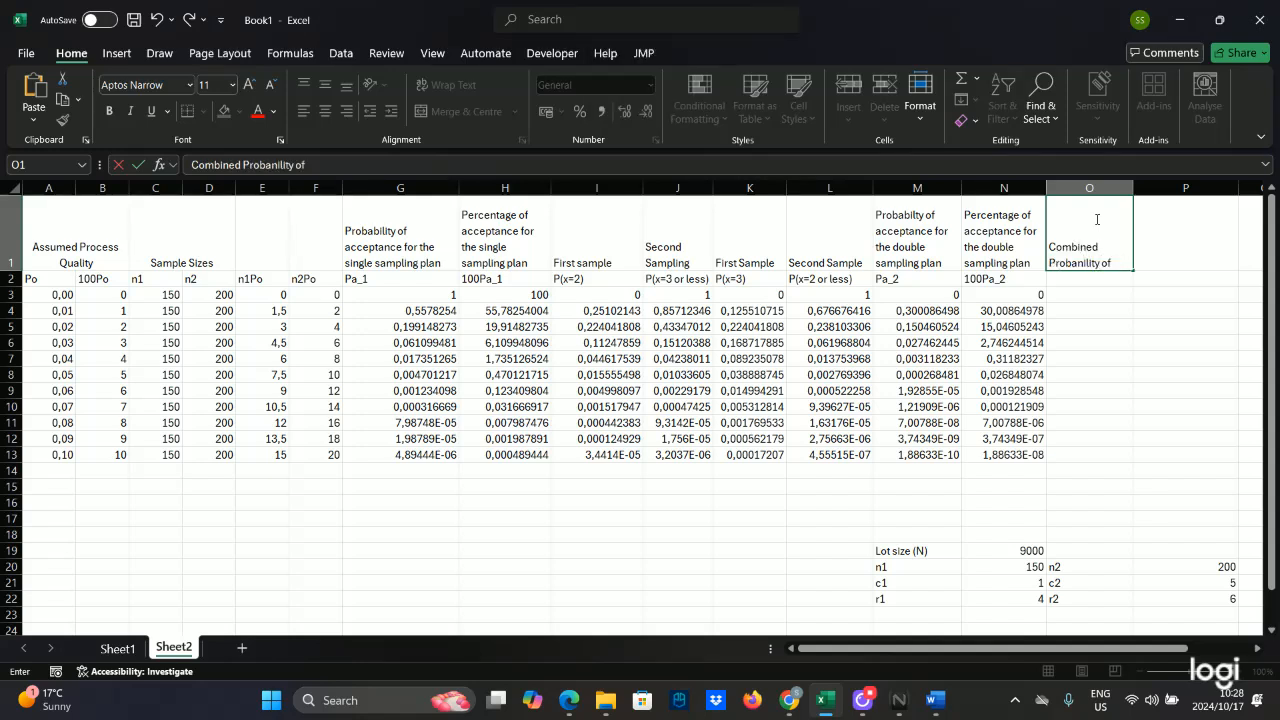
key("Caps_Lock")
type("A")
key("Caps_Lock")
type("cceptance")
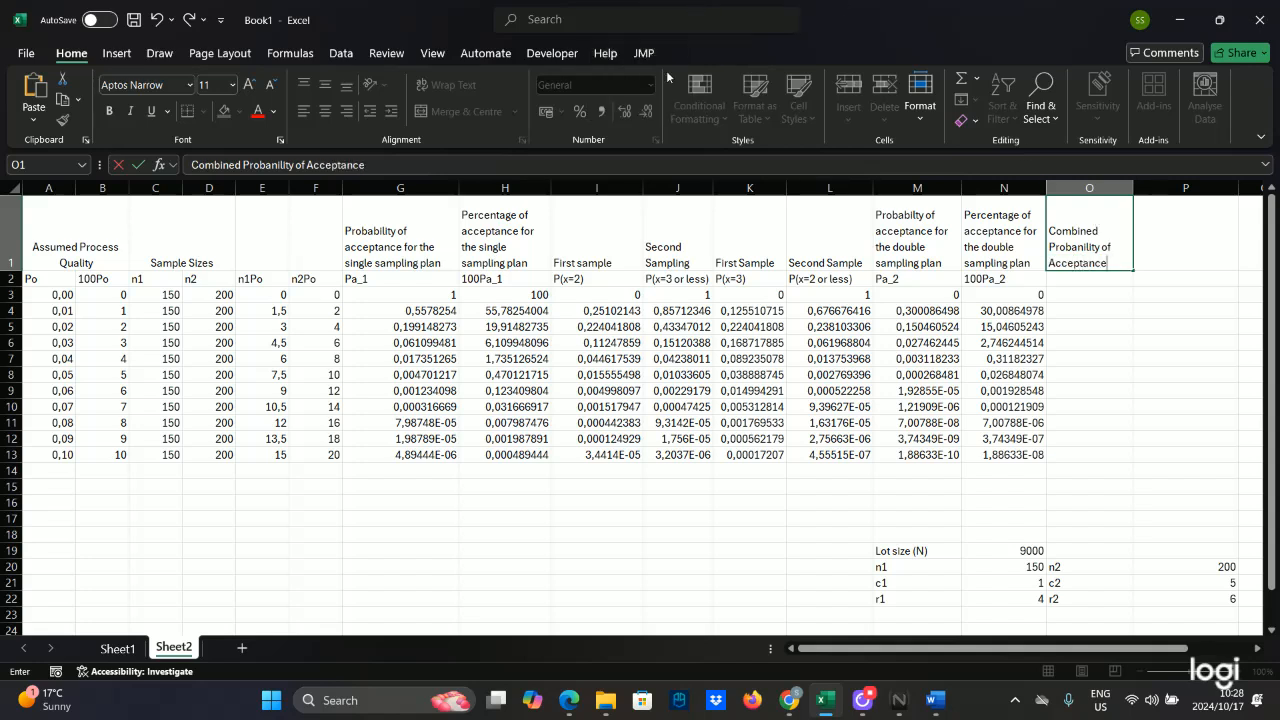
left_click(1085, 248)
key("BackSpace")
type("b")
left_click(1184, 211)
key("Caps_Lock")
type("C")
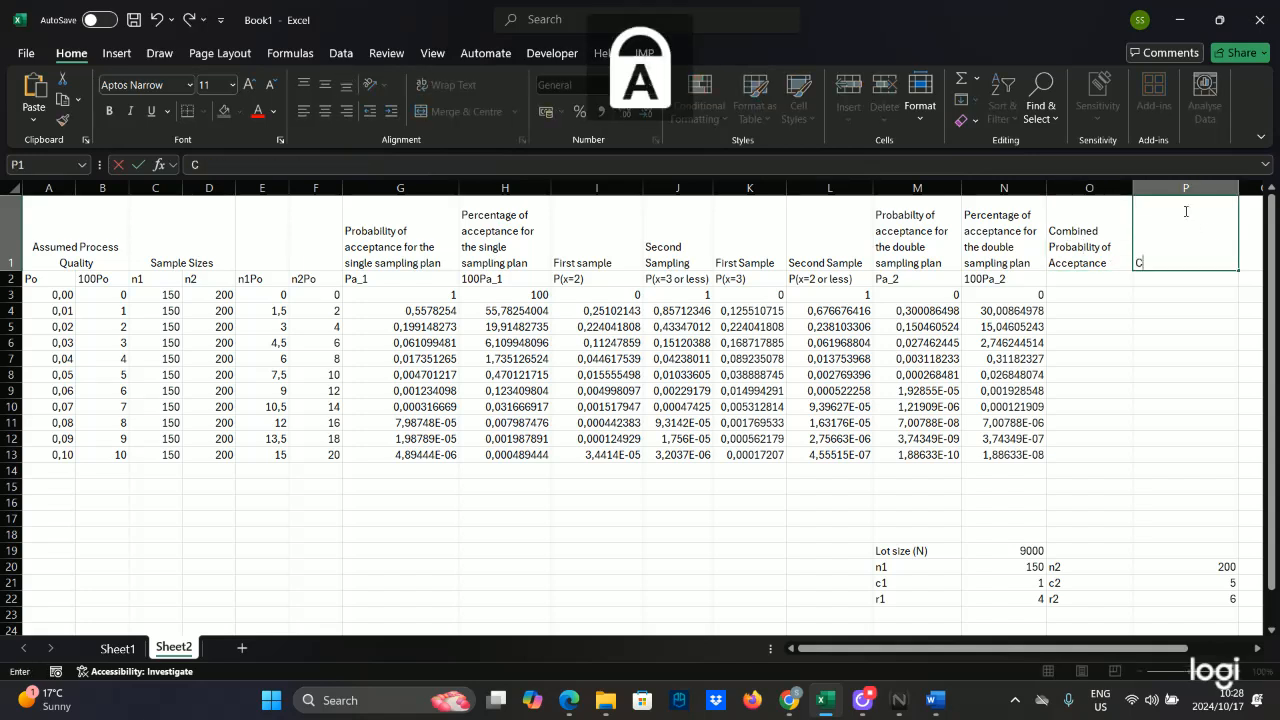
key("Caps_Lock")
key("BackSpace")
Step: Copy the header text Combined Probability of Acceptance from cell O1 into cell P1
double_click(1120, 262)
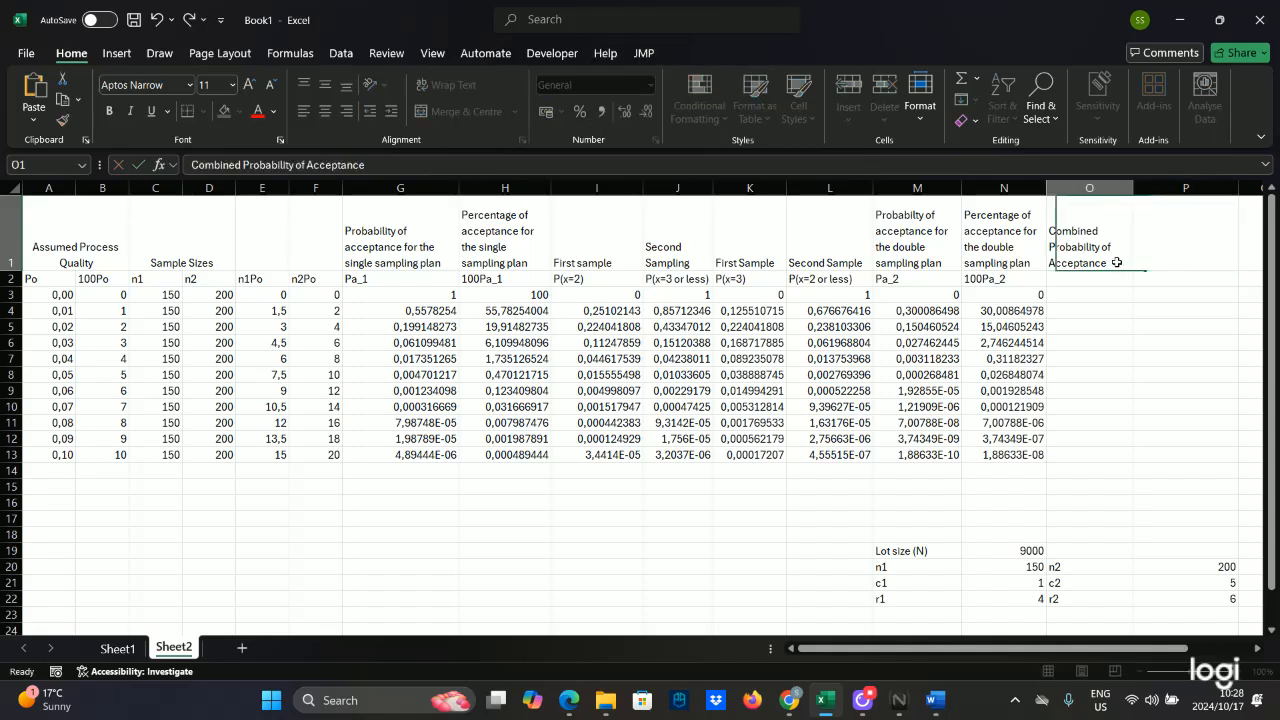
mouse_move(1120, 262)
left_mouse_down()
mouse_move(1052, 221)
mouse_move(1112, 263)
left_mouse_up()
left_click(1056, 230)
right_click(1092, 256)
left_click(1113, 289)
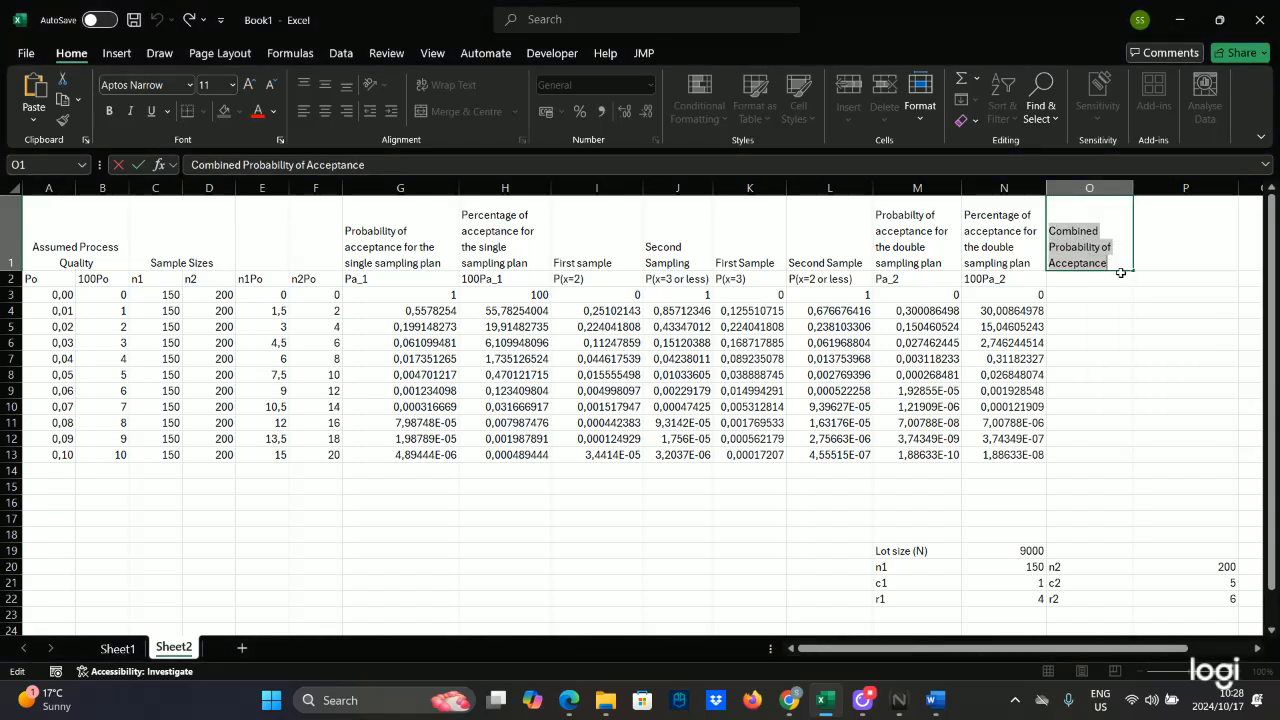
key("Escape")
left_click(1152, 240)
key("ctrl+v")
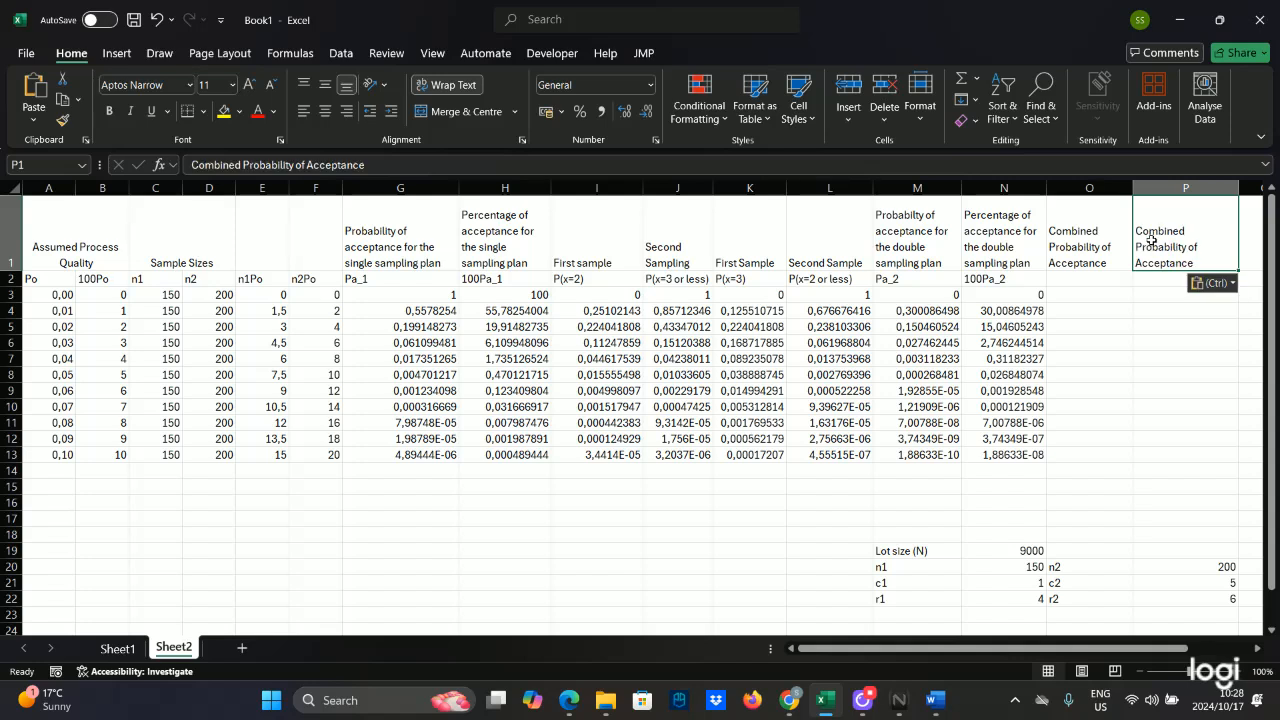
Step: Replace the word Probability with Percentage in the P1 header so it reads Combined Percentage of Acceptance
double_click(1179, 250)
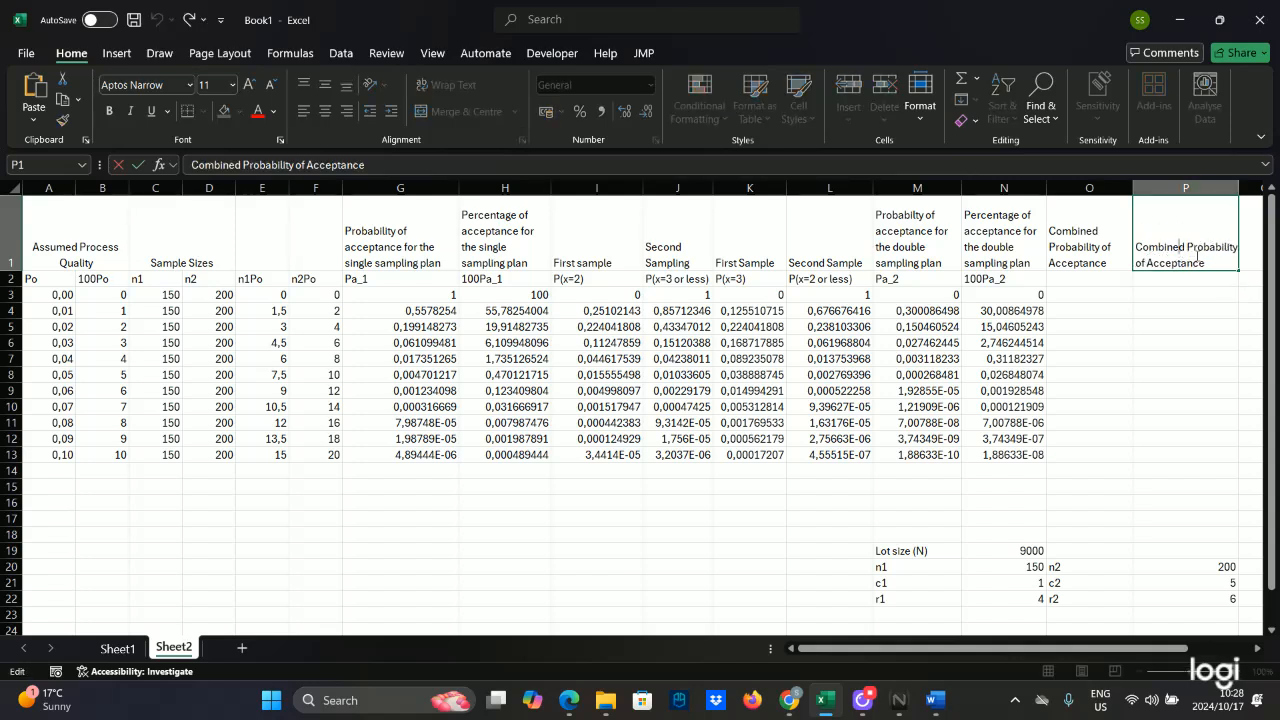
left_click_drag(1236, 250, 1199, 250)
key("BackSpace")
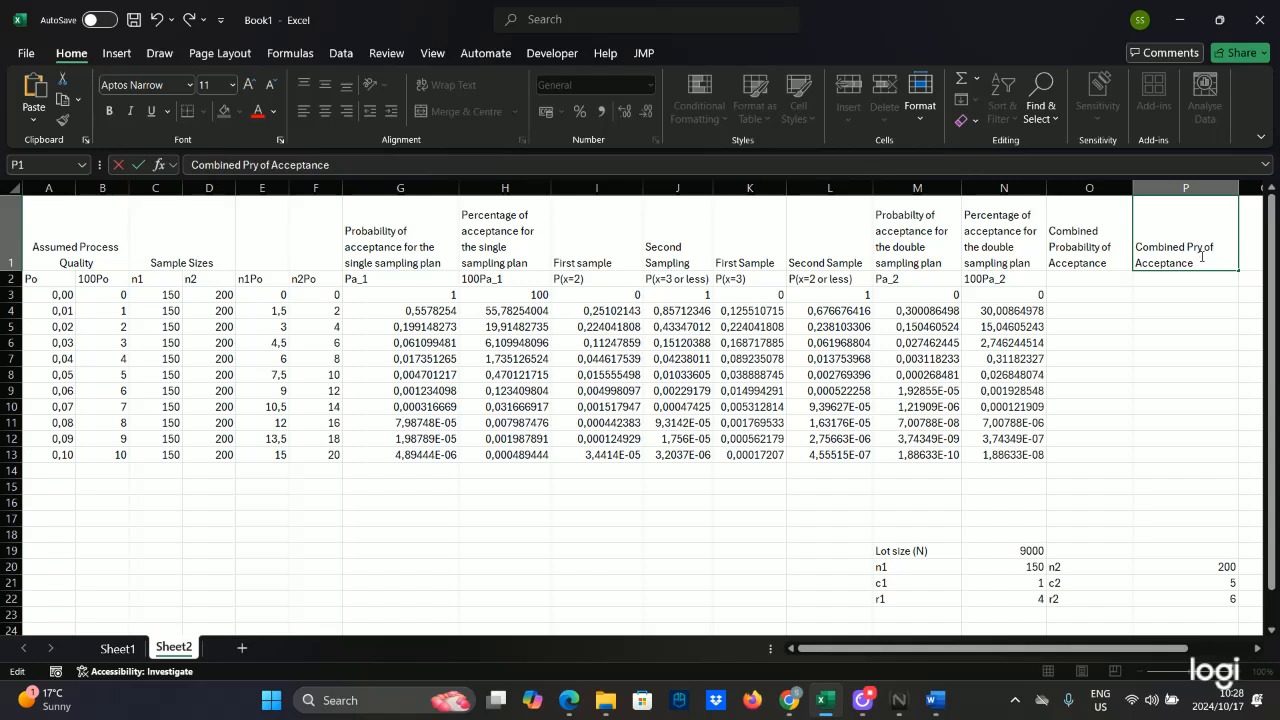
key("BackSpace")
key("Delete")
type("ercenta")
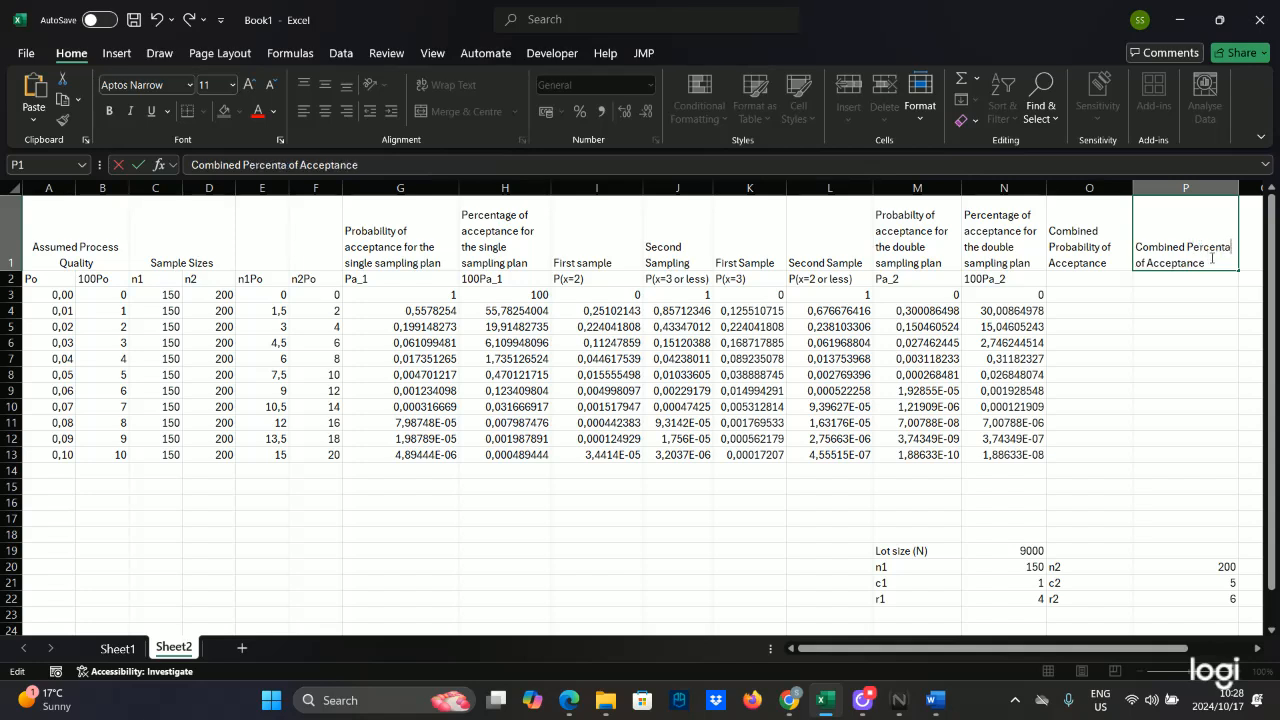
type("ge")
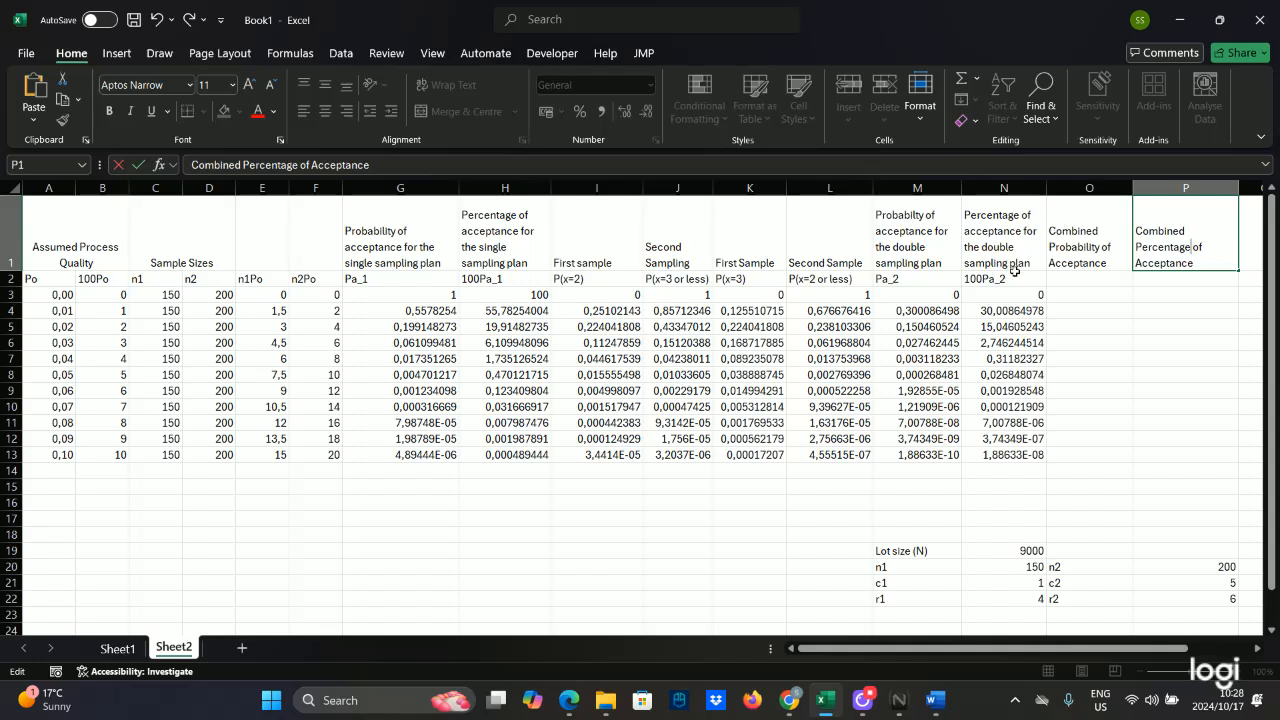
Step: Enter the subheading P(combined) in cell O2 under Combined Probability of Acceptance
left_click(1075, 282)
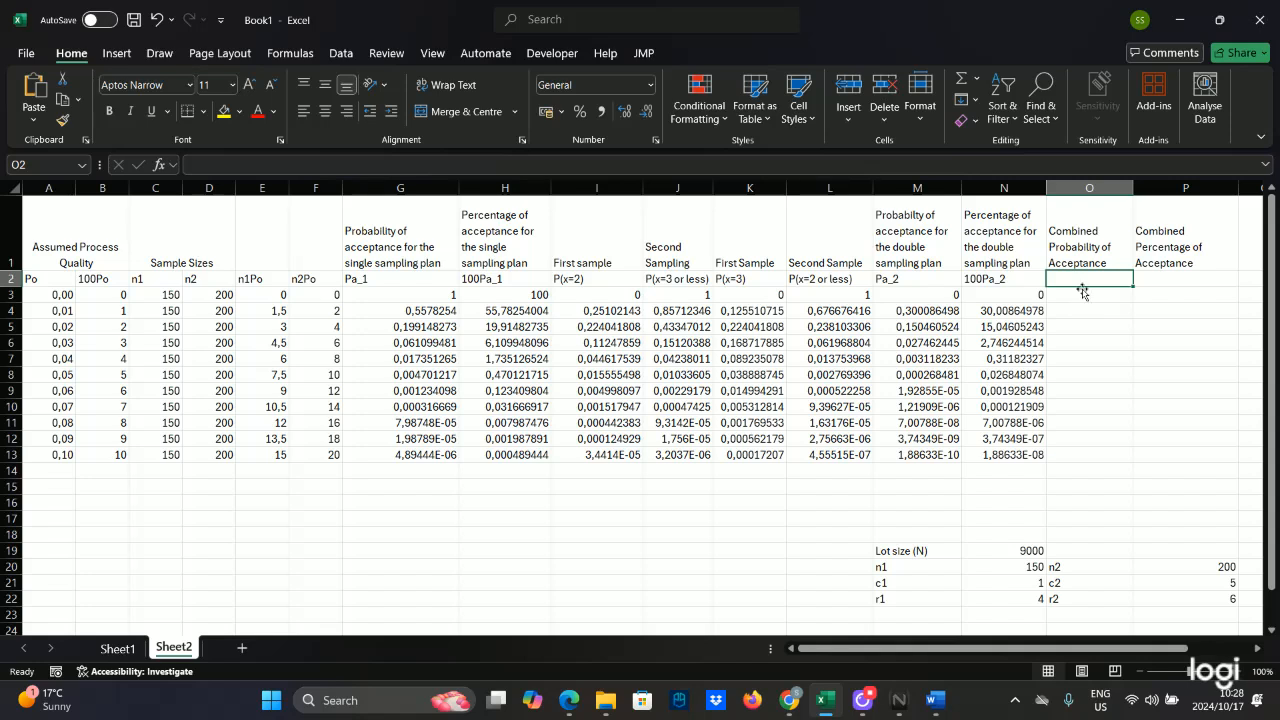
key("Caps_Lock")
key("Caps_Lock")
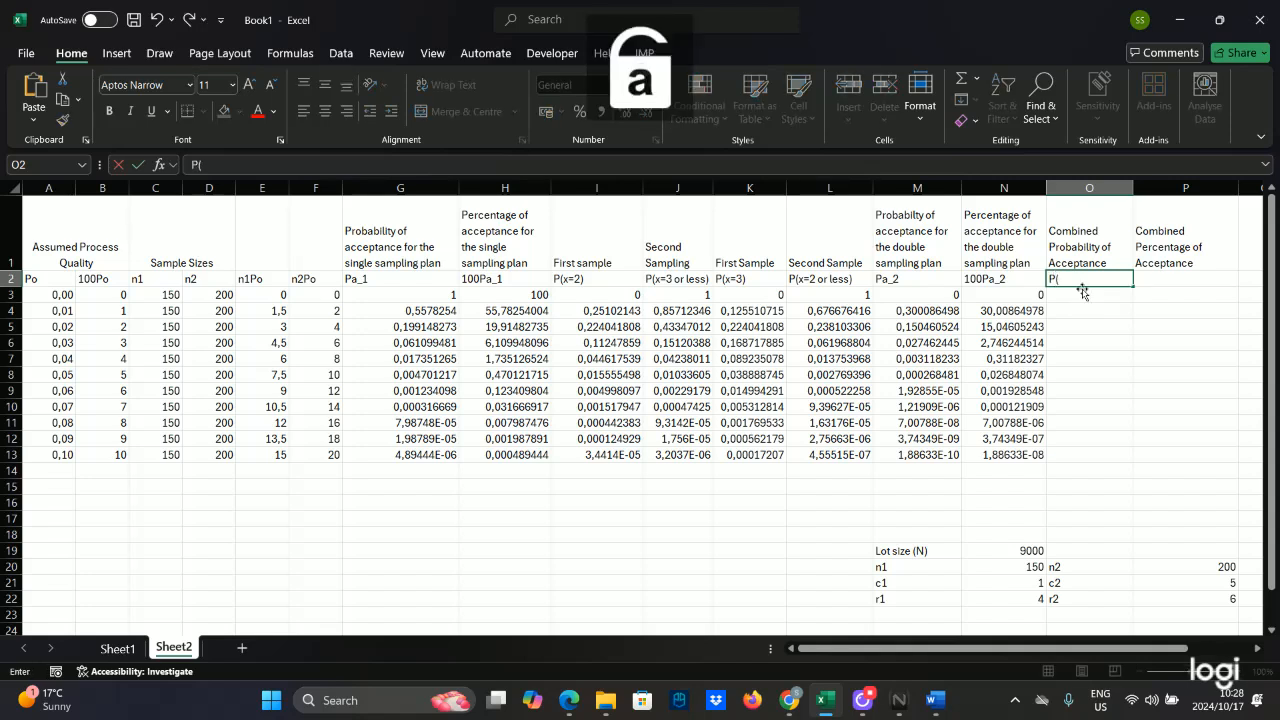
type("P(vco")
key("BackSpace")
type("c")
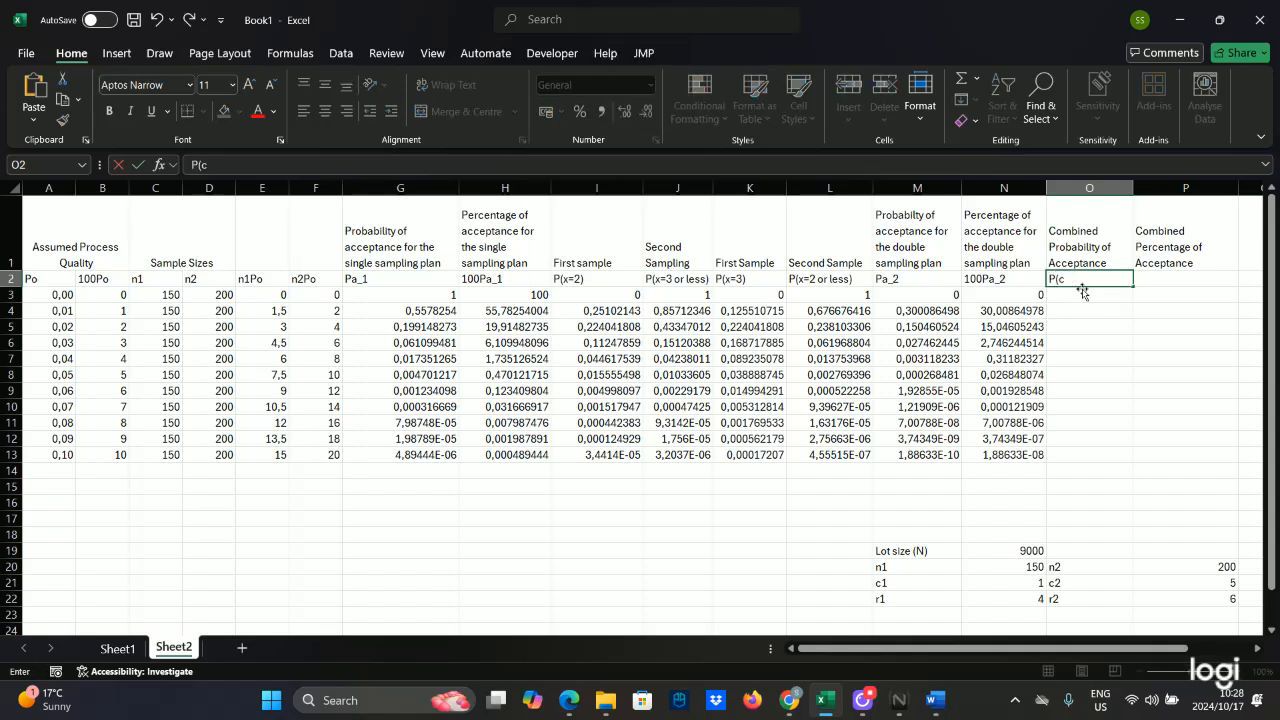
type("ombined")
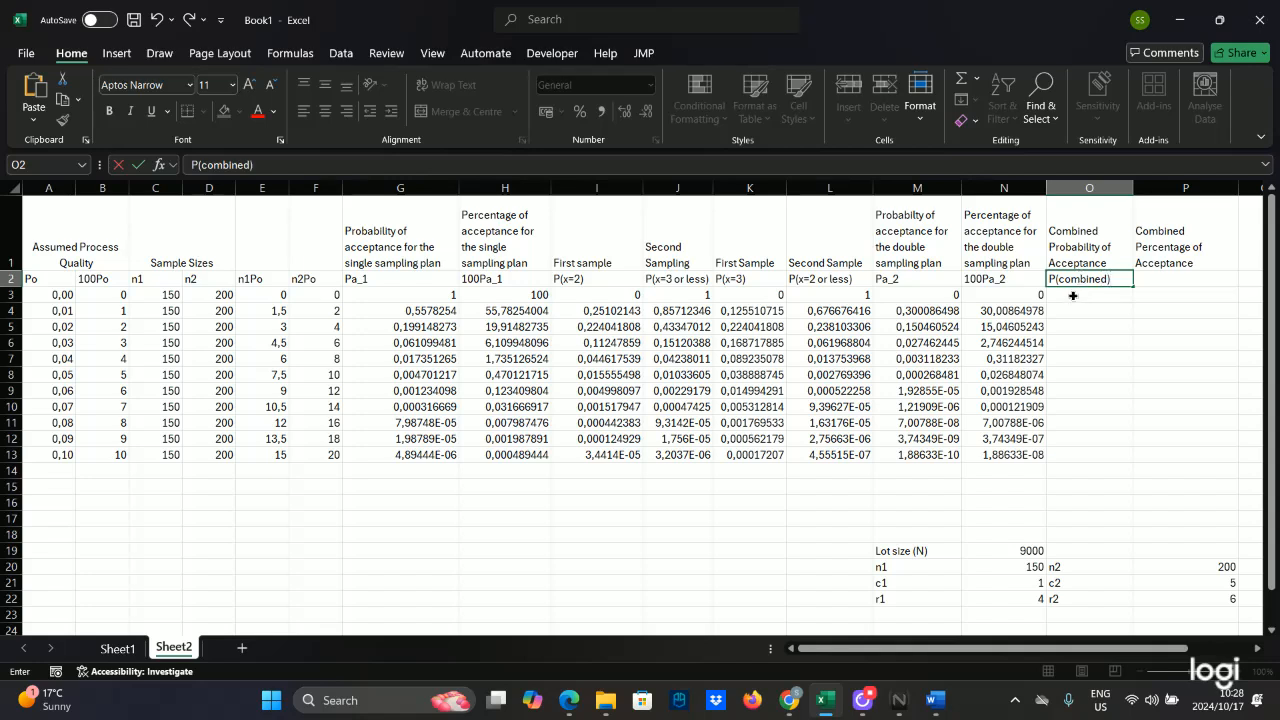
key("Return")
Step: Enter the formula =G3+M3 in cell O3 to add the single and double sampling acceptance probabilities
type("=")
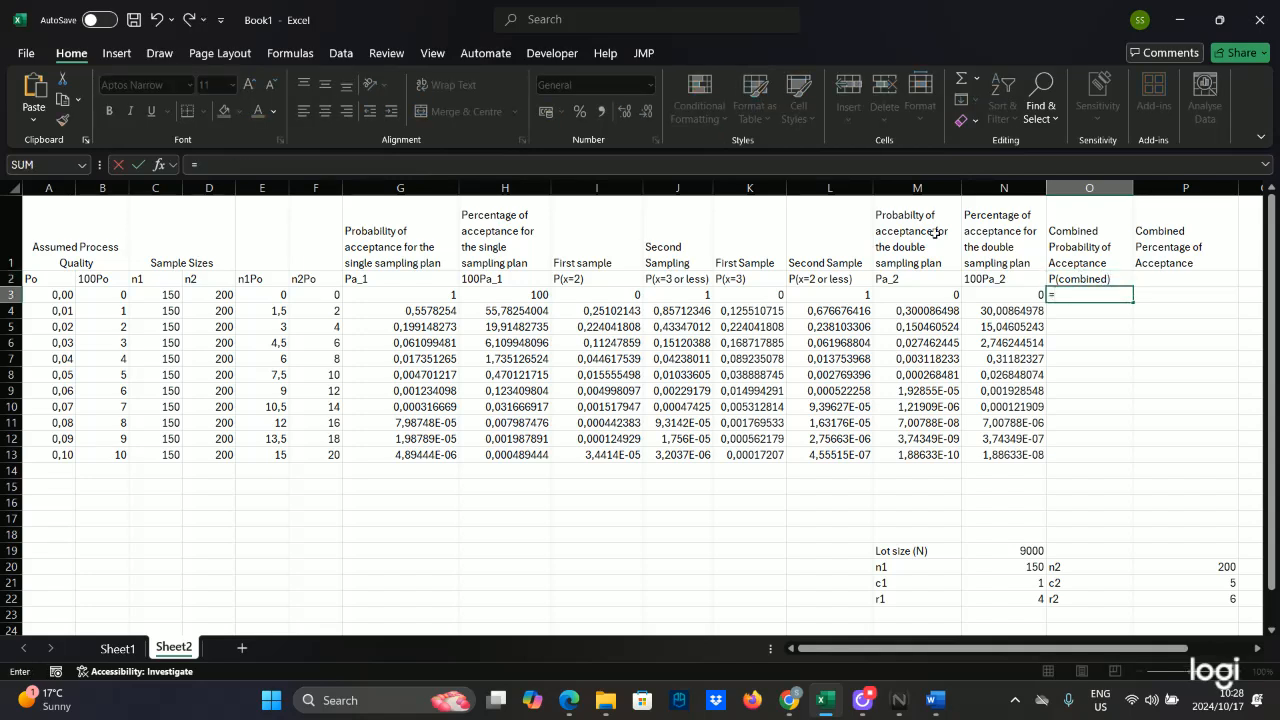
left_click(430, 294)
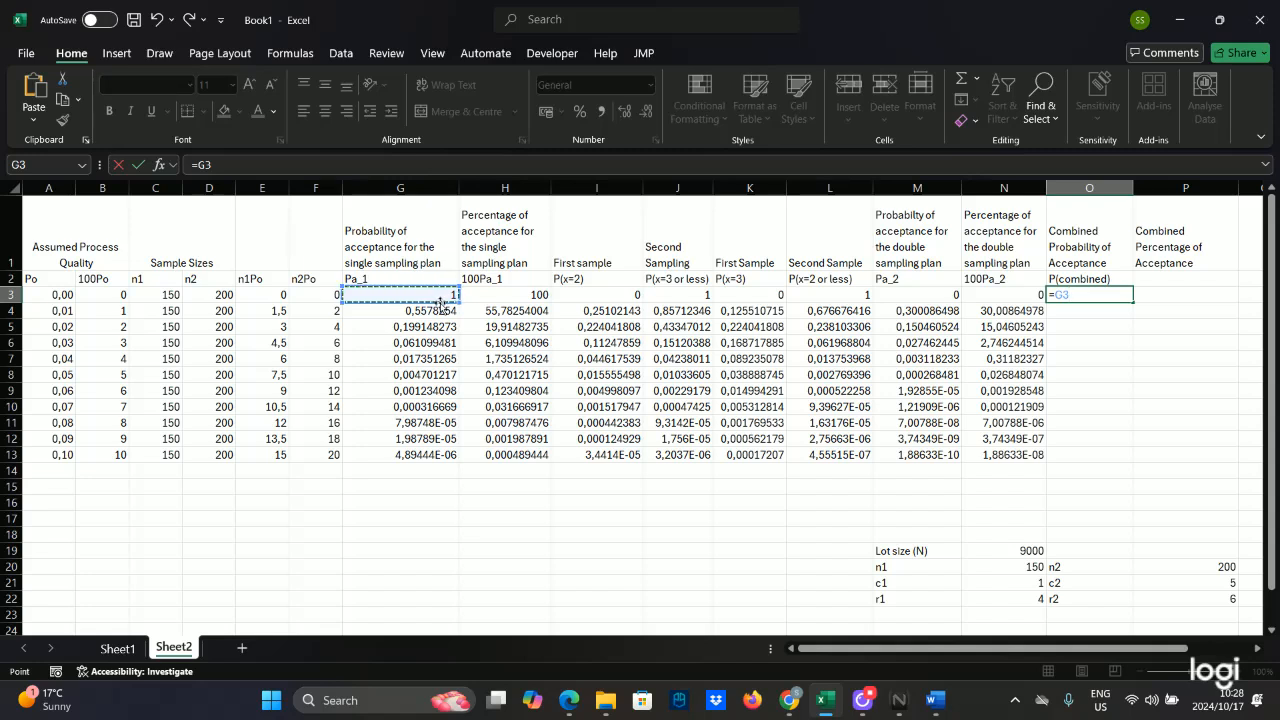
type("+")
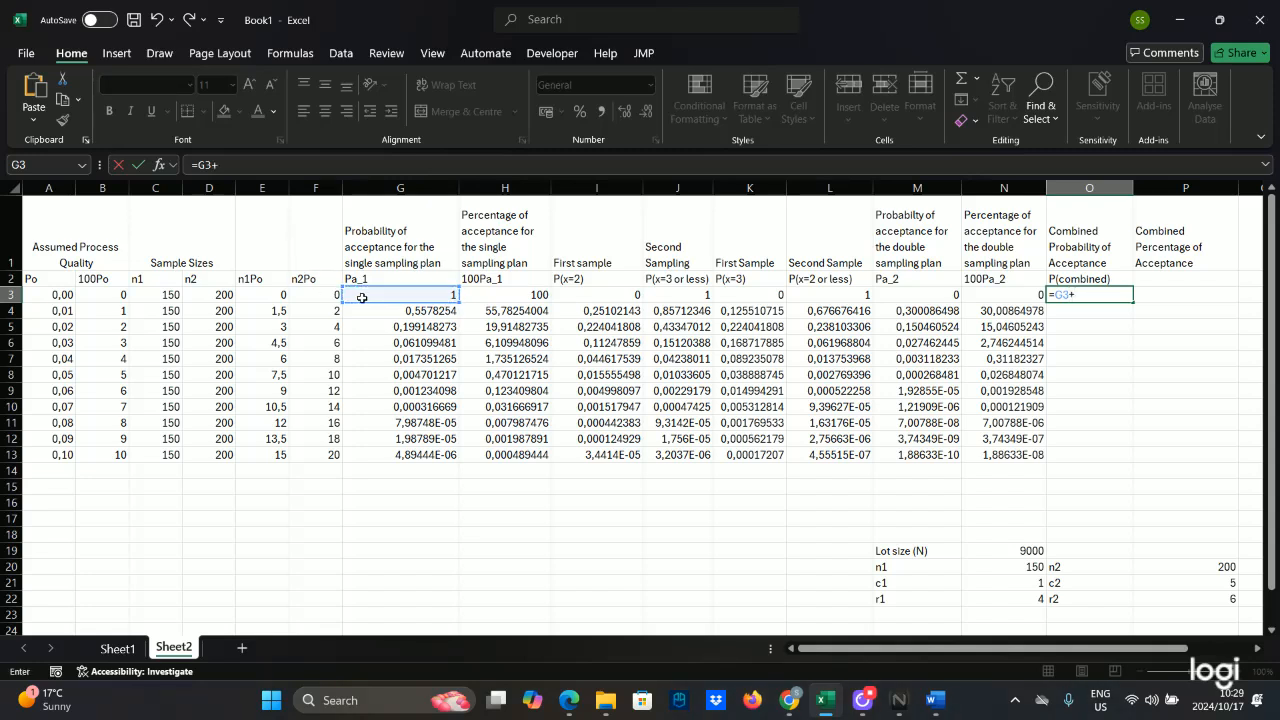
left_click(923, 299)
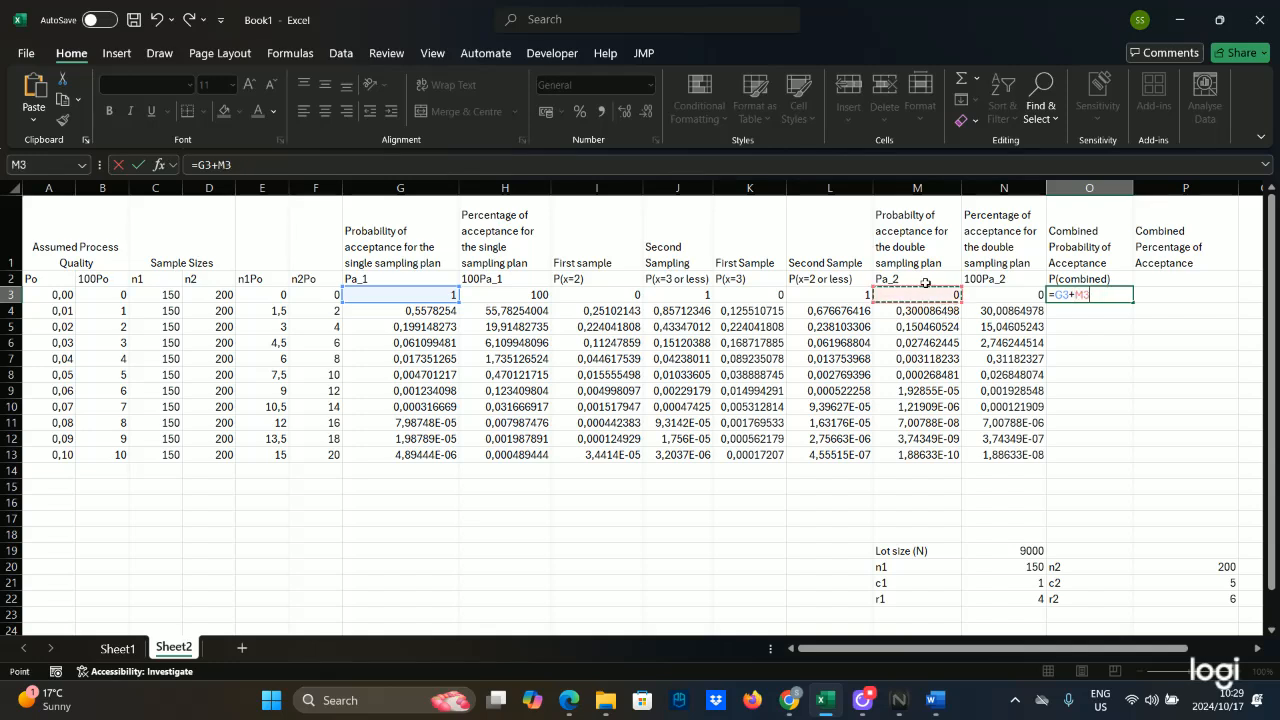
key("Return")
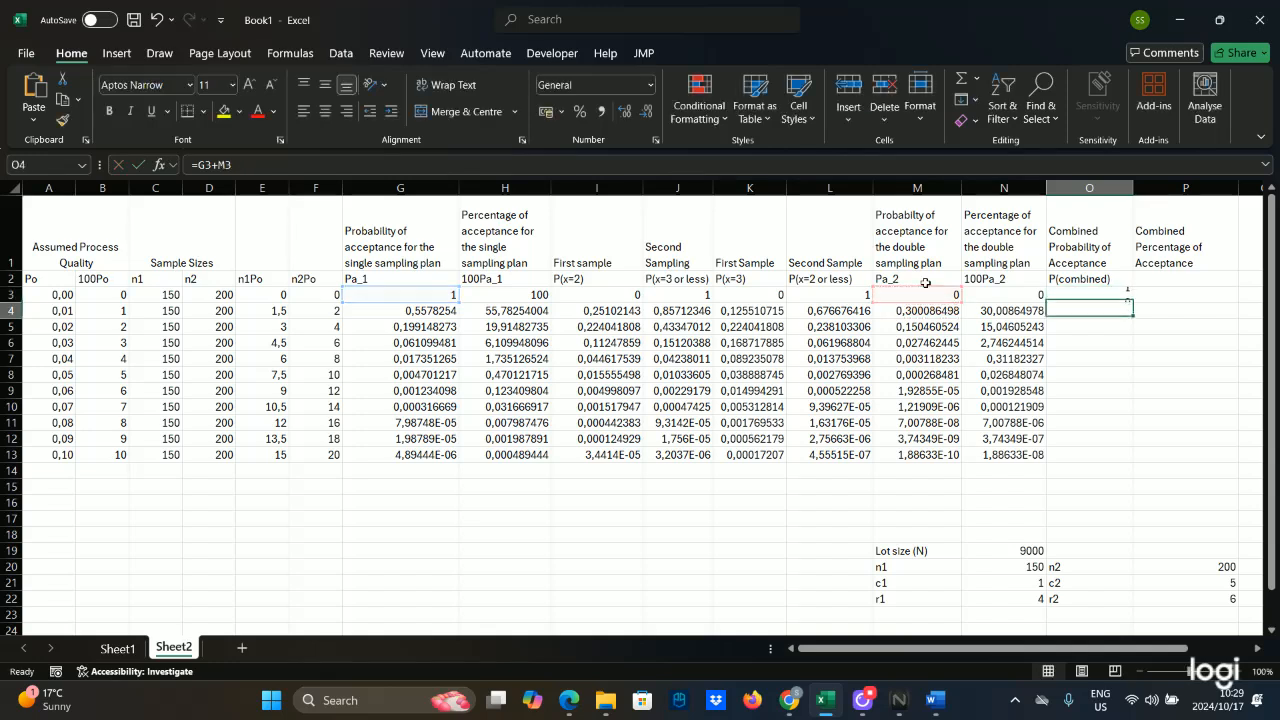
Step: Fill the combined acceptance probability formula from cell O3 down to cell O13
left_click(1115, 291)
left_click_drag(1133, 303, 1108, 460)
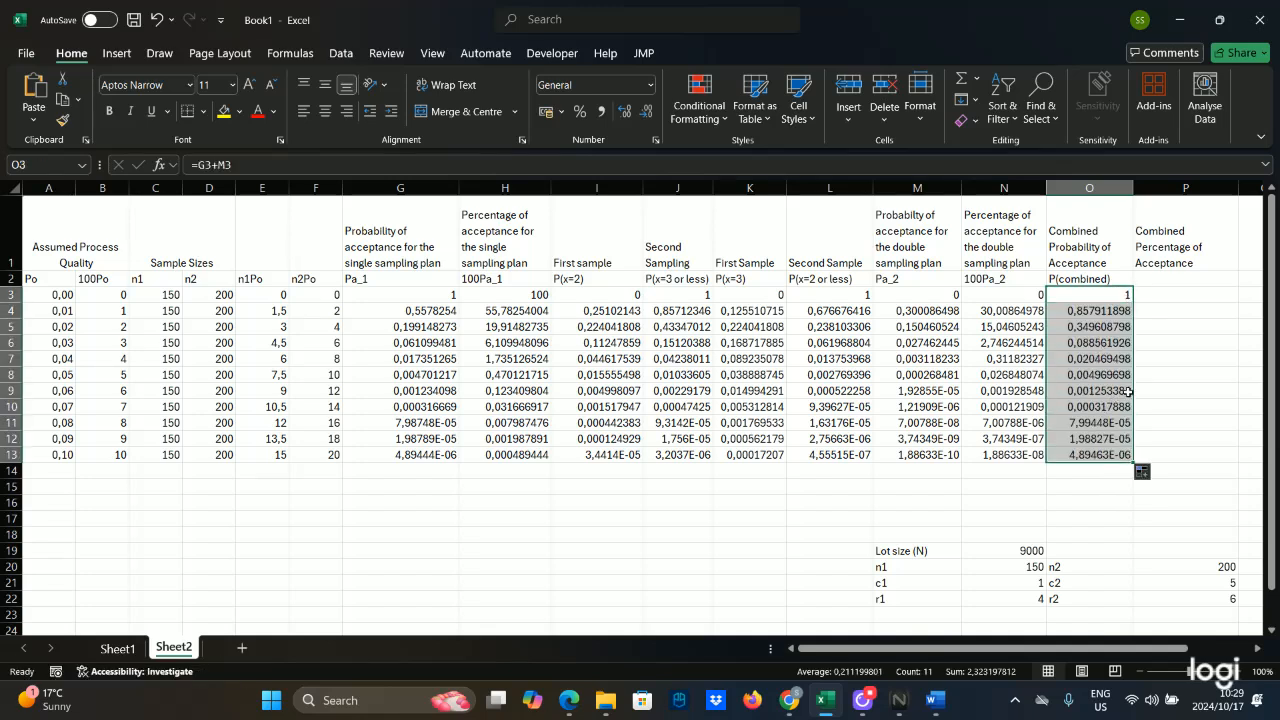
Step: Enter the subheading 100P(Combined) in cell P2 under Combined Percentage of Acceptance
left_click(1173, 277)
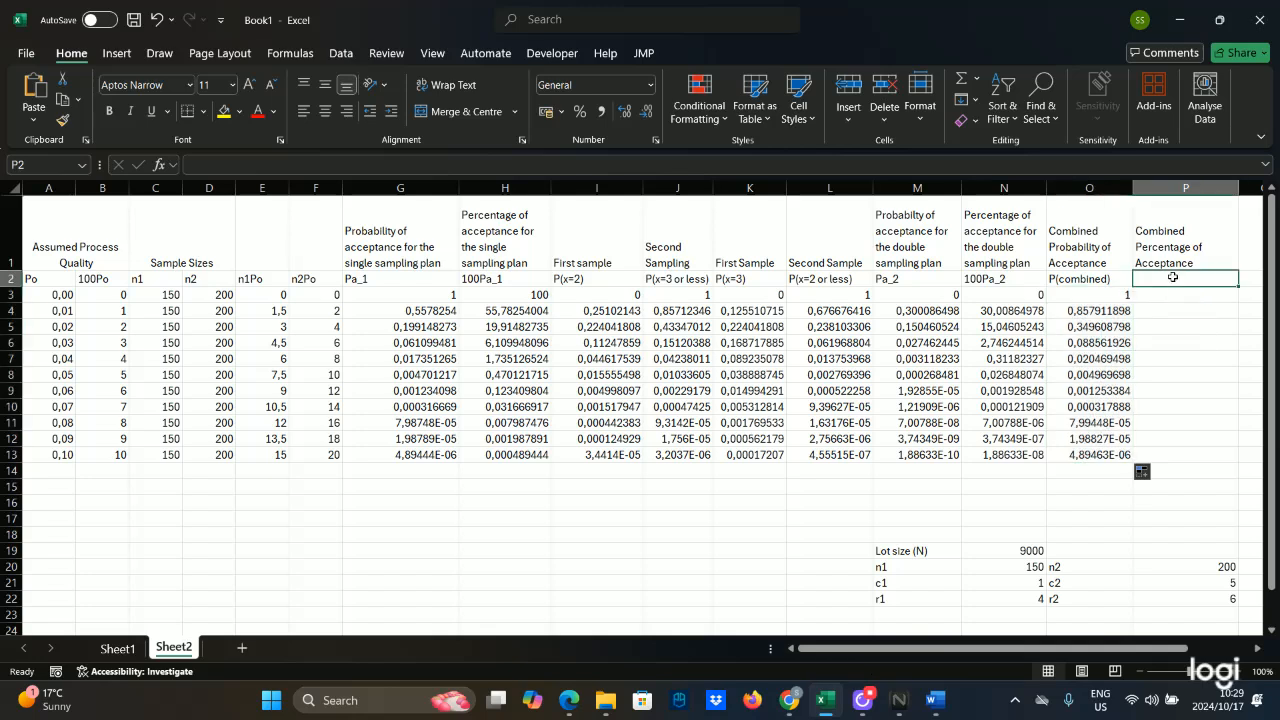
type("100")
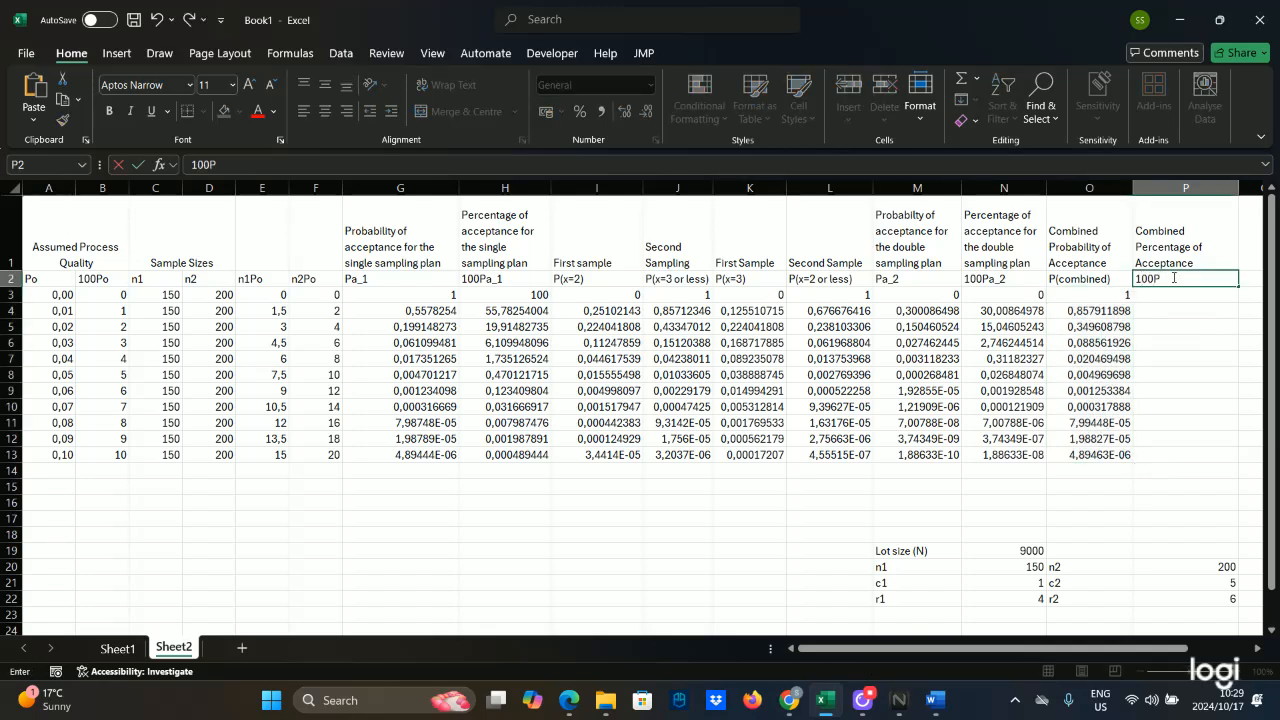
type("P")
key("Caps_Lock")
type("(COB")
key("BackSpace")
key("Caps_Lock")
type("ombined")
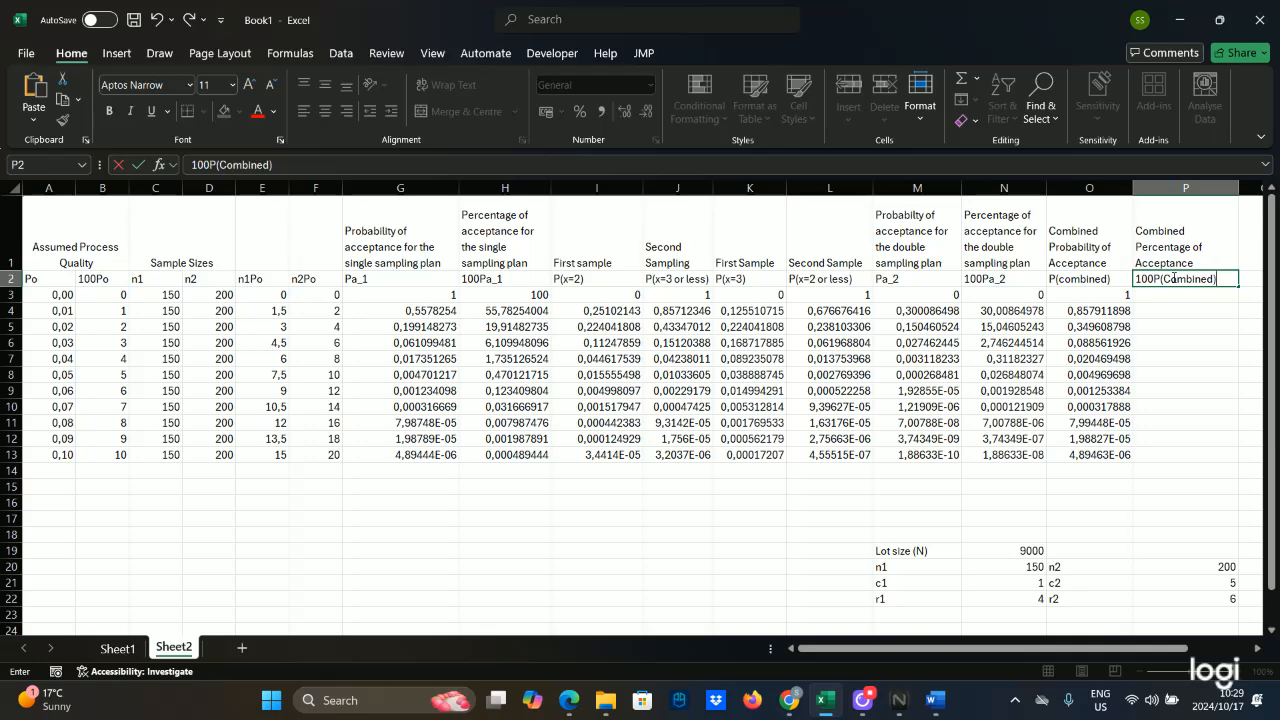
type(")")
Step: Enter the formula =O3*100 in cell P3 and fill it down to cell P13
left_click(1160, 296)
type("=")
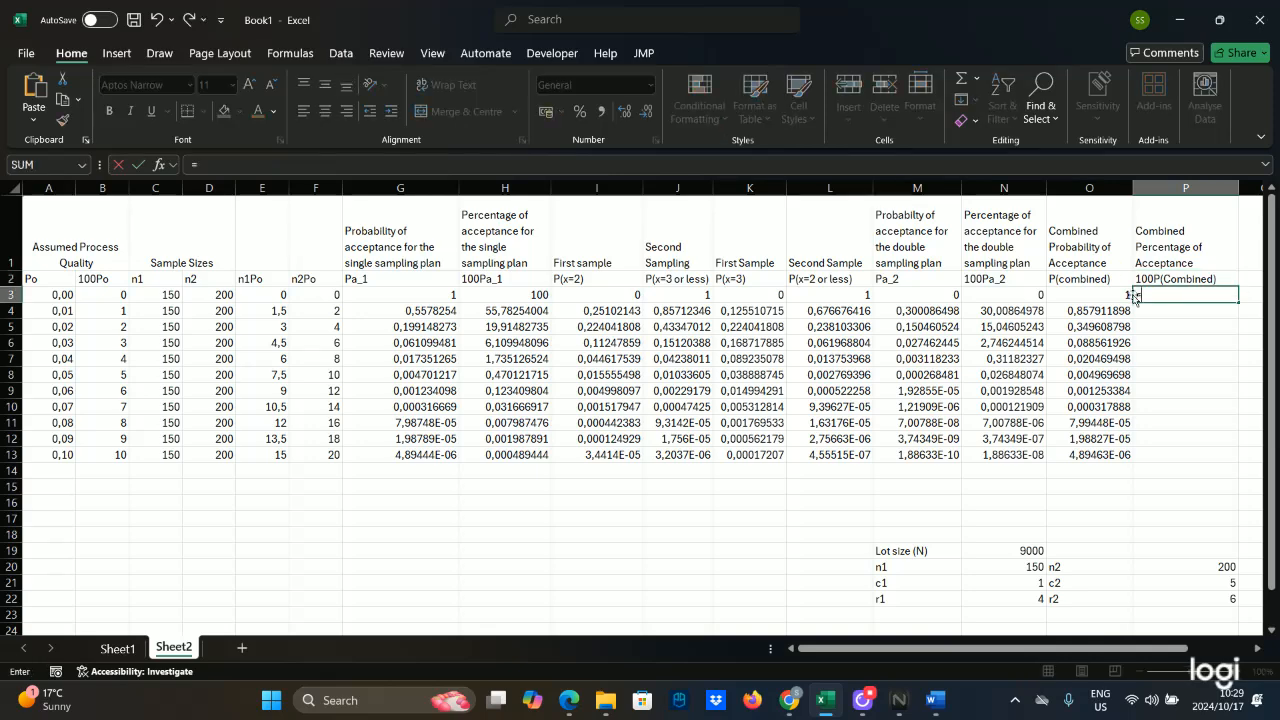
left_click(1128, 294)
type("*")
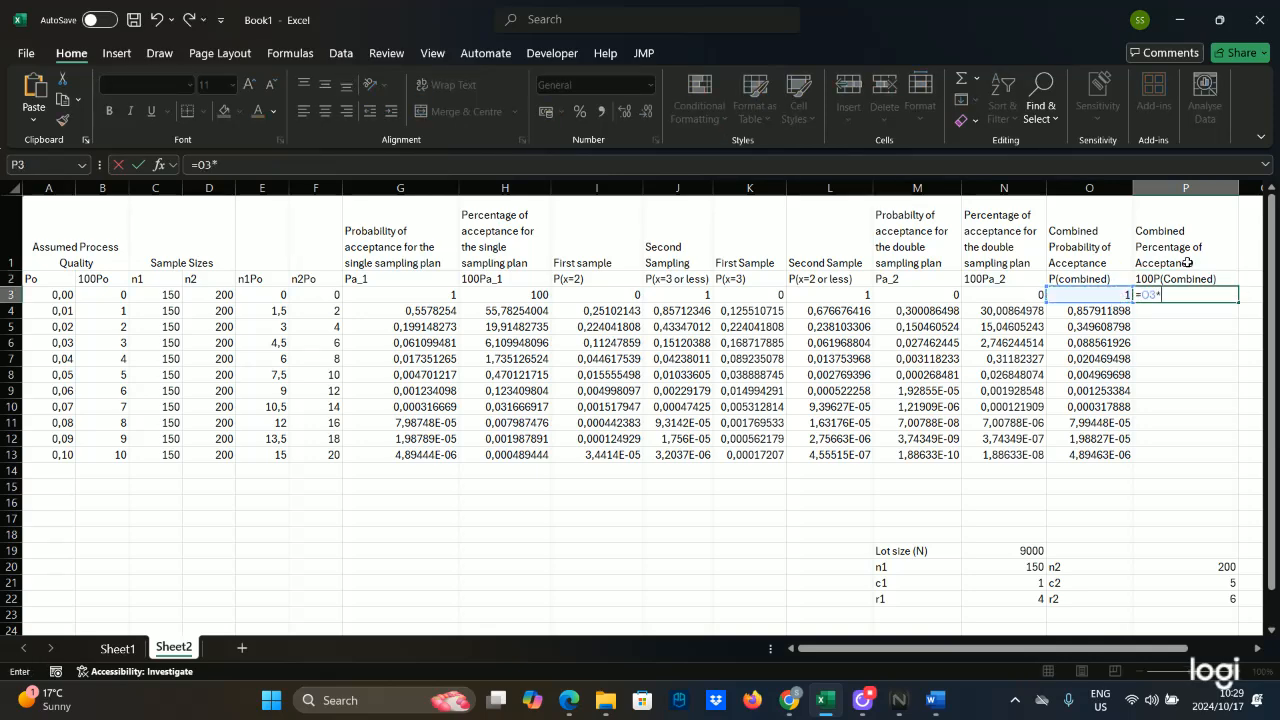
key("Return")
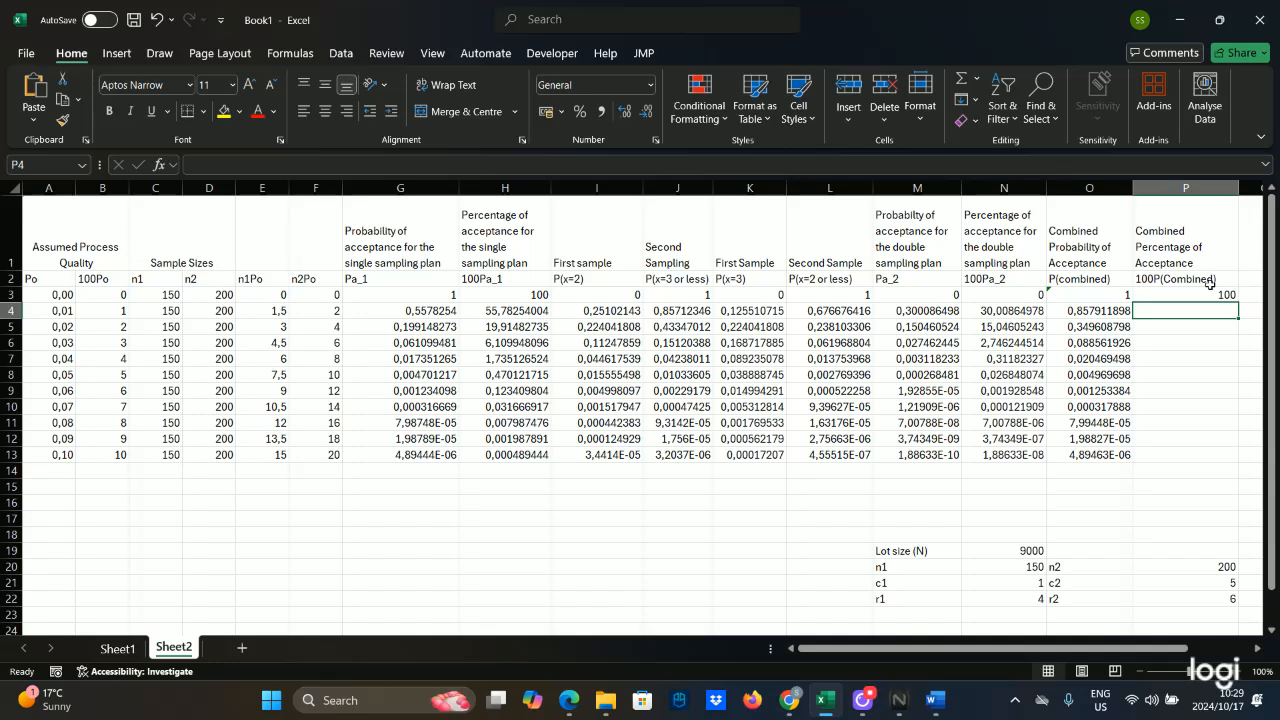
left_click(1212, 294)
left_click_drag(1238, 302, 1229, 462)
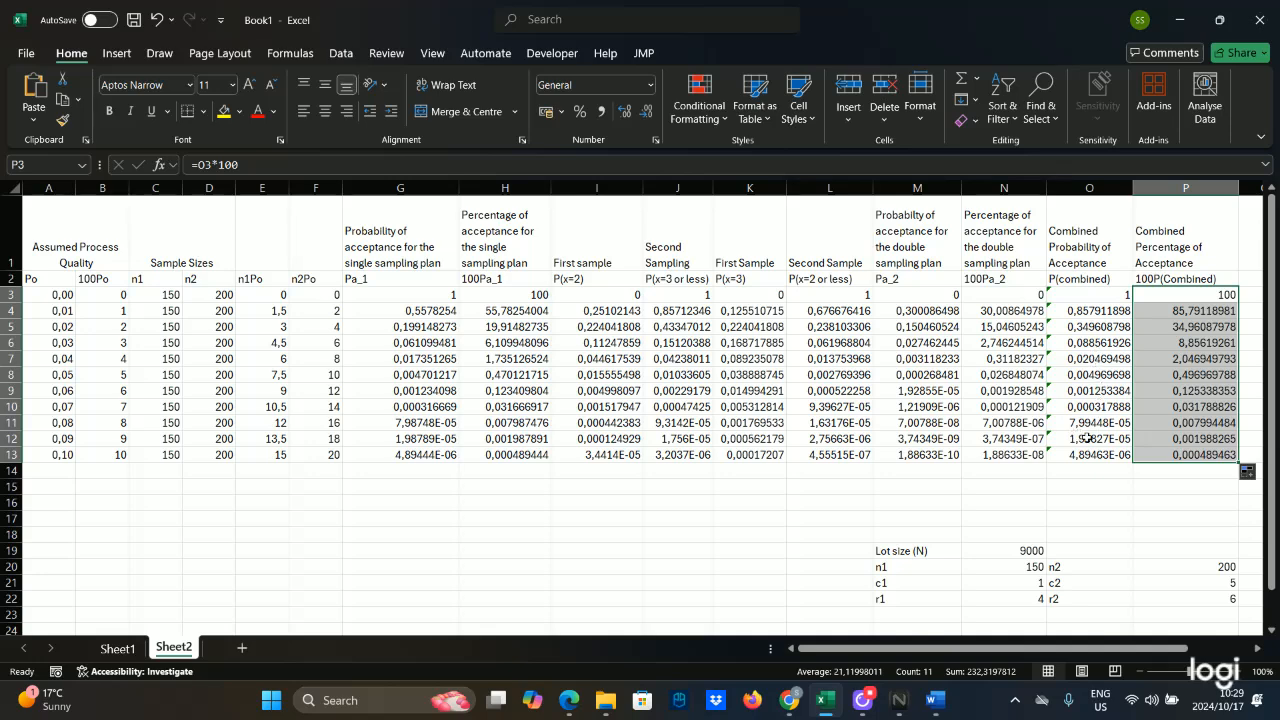
Step: Examine the acceptance values across the table rows for process qualities 0,02 and 0,01
left_click(1118, 486)
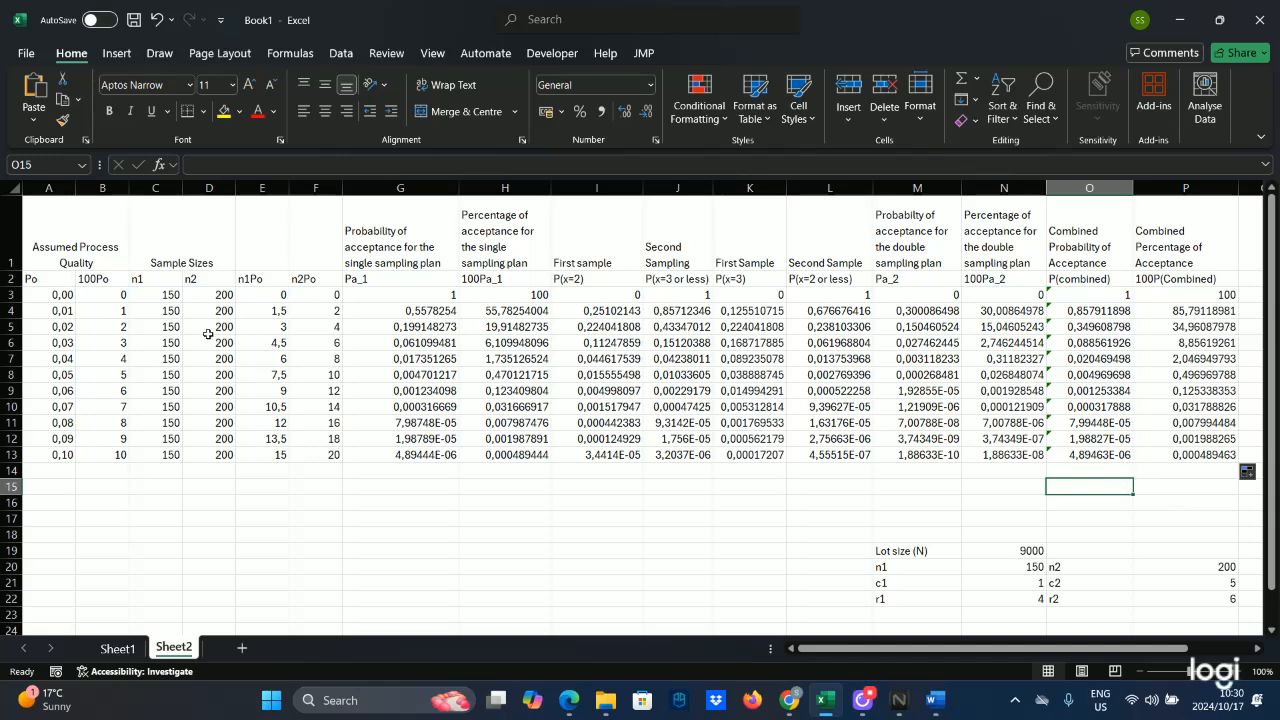
left_click(10, 327)
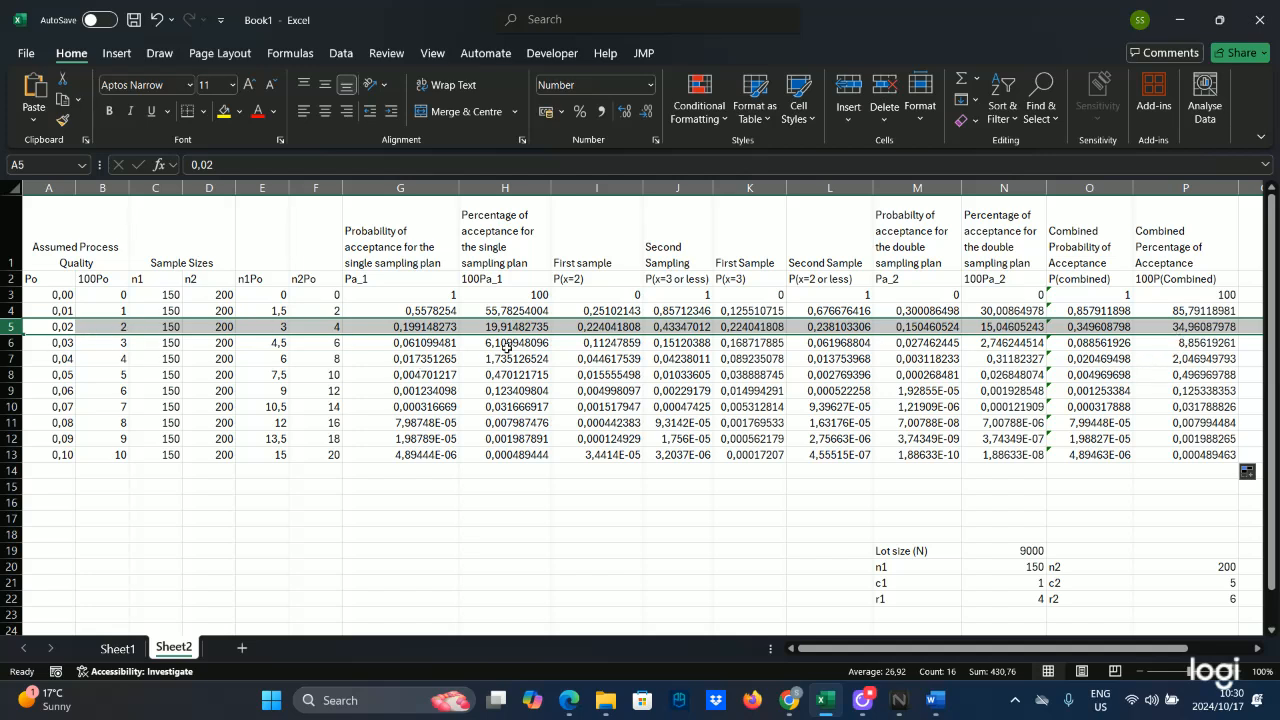
left_click(12, 311)
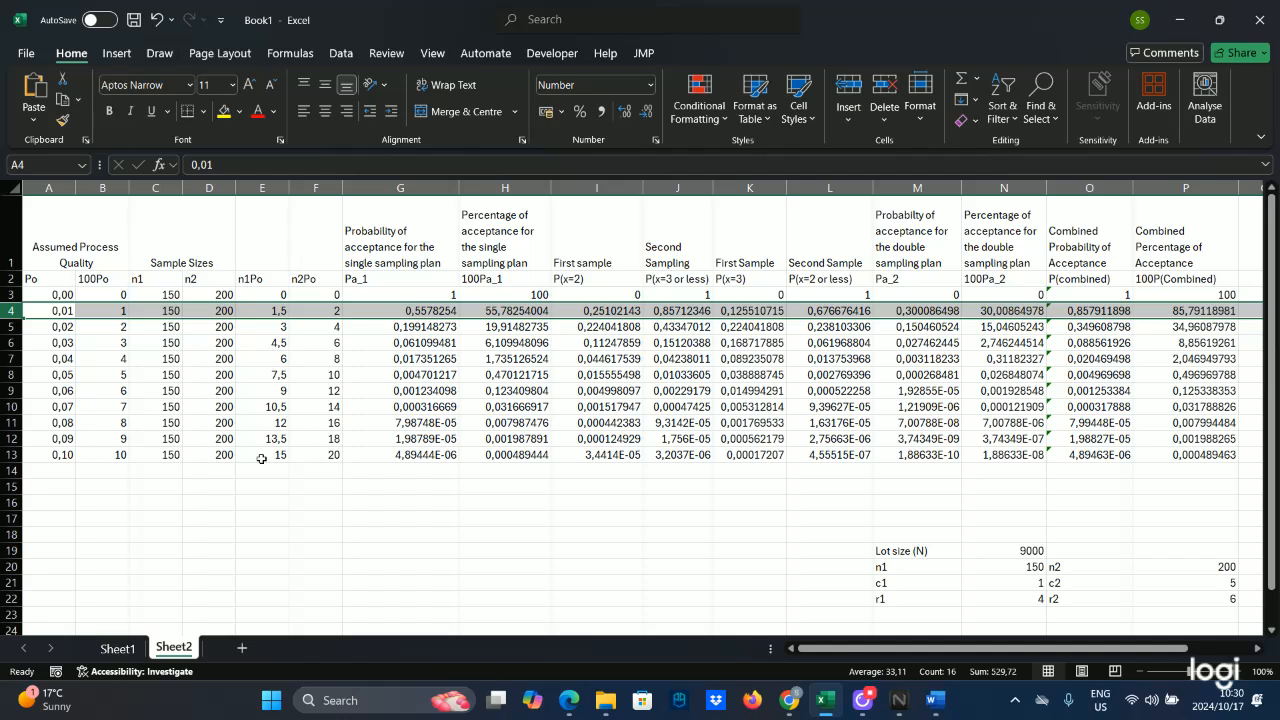
Step: Insert a Scatter with Smooth Lines and Markers chart plotting 100Pa_1 and 100P(Combined) against 100Po, using rows 2 to 13
left_click_drag(102, 279, 102, 454)
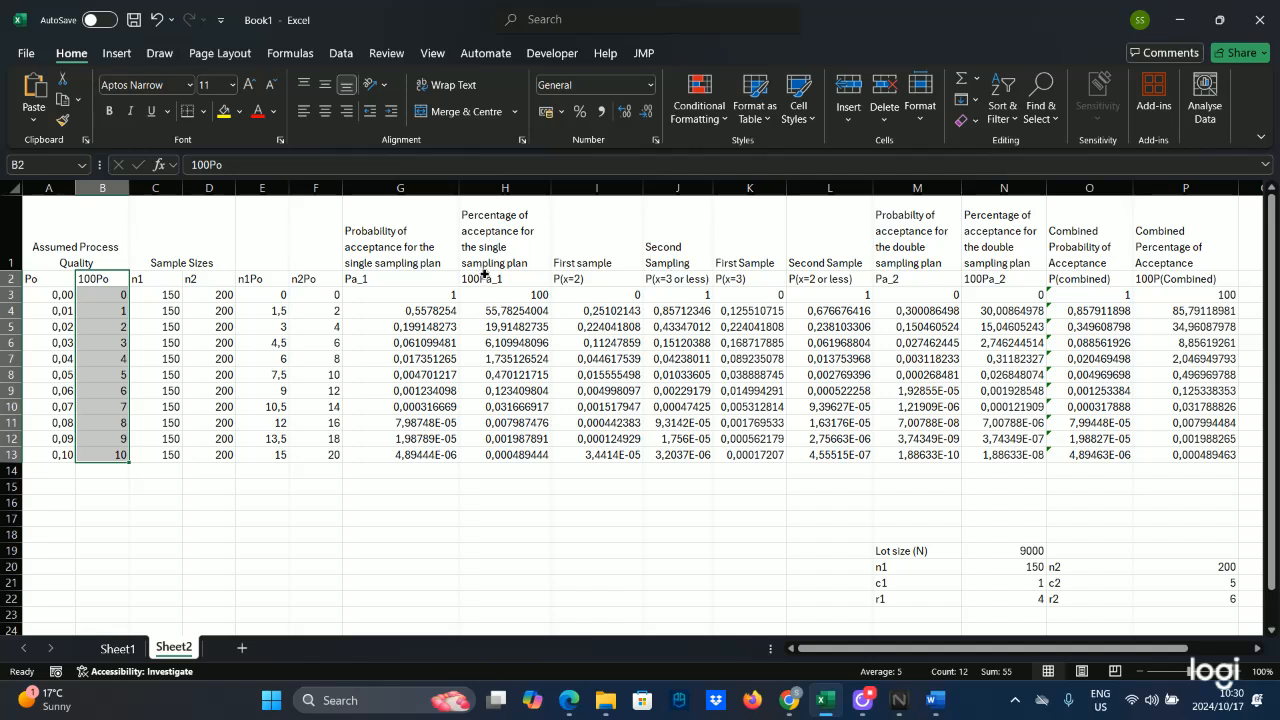
left_click_drag(484, 274, 500, 455)
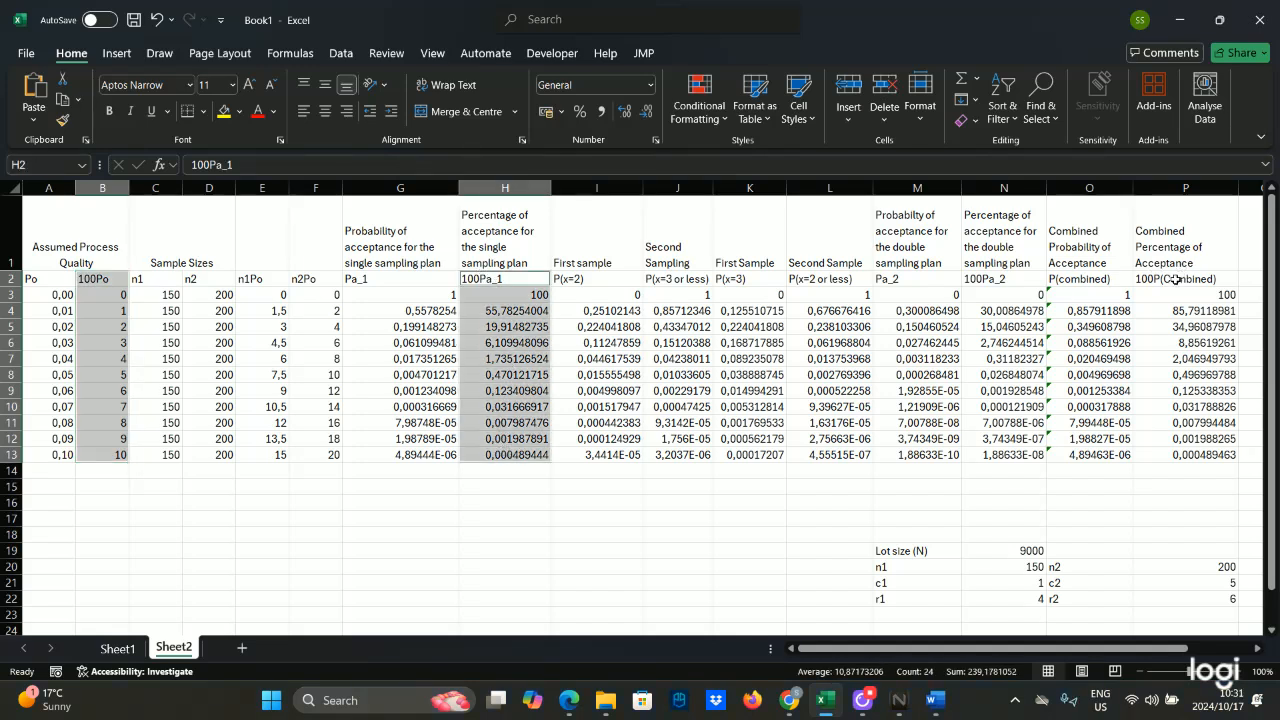
mouse_move(1176, 279)
left_mouse_down()
mouse_move(1213, 468)
mouse_move(1212, 456)
left_mouse_up()
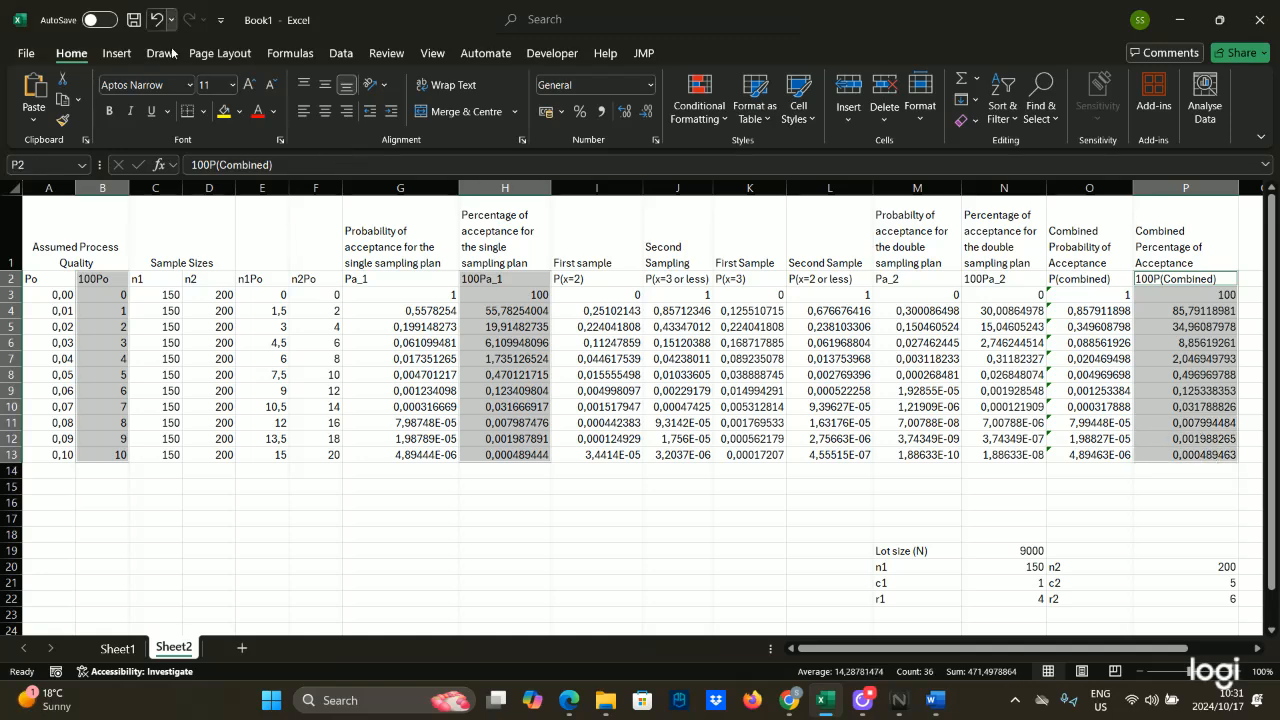
left_click(116, 53)
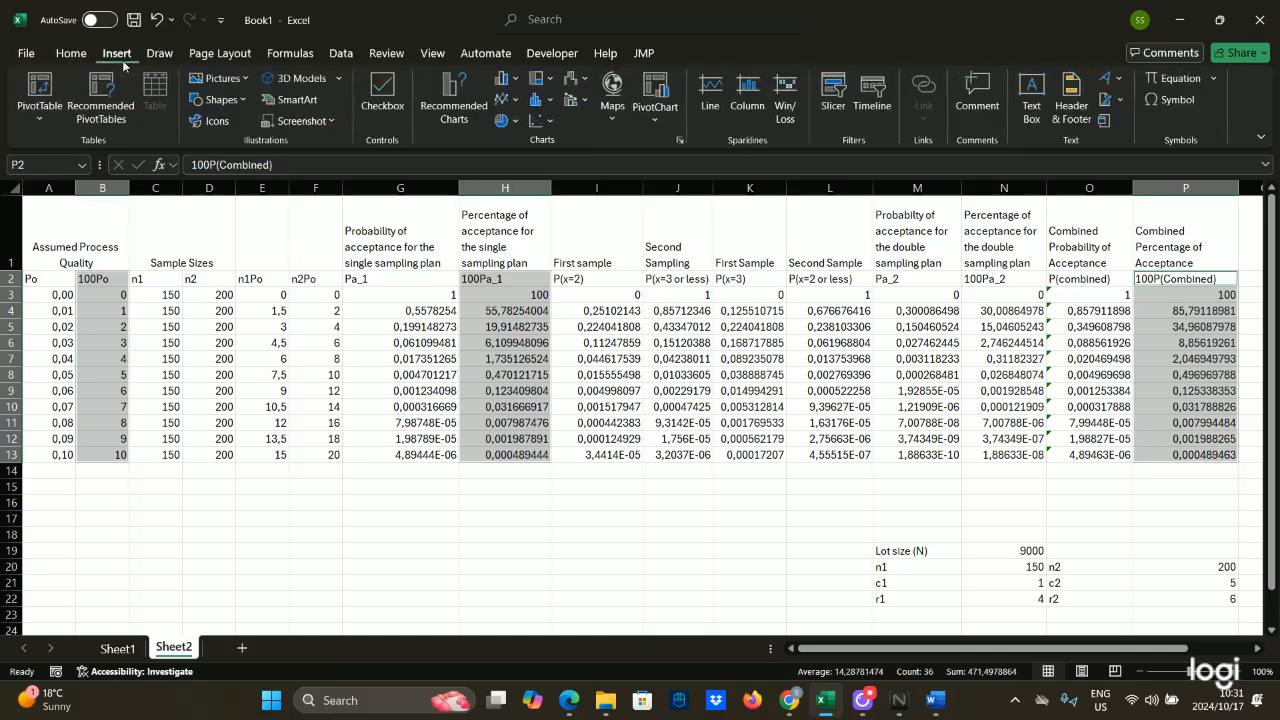
left_click(467, 97)
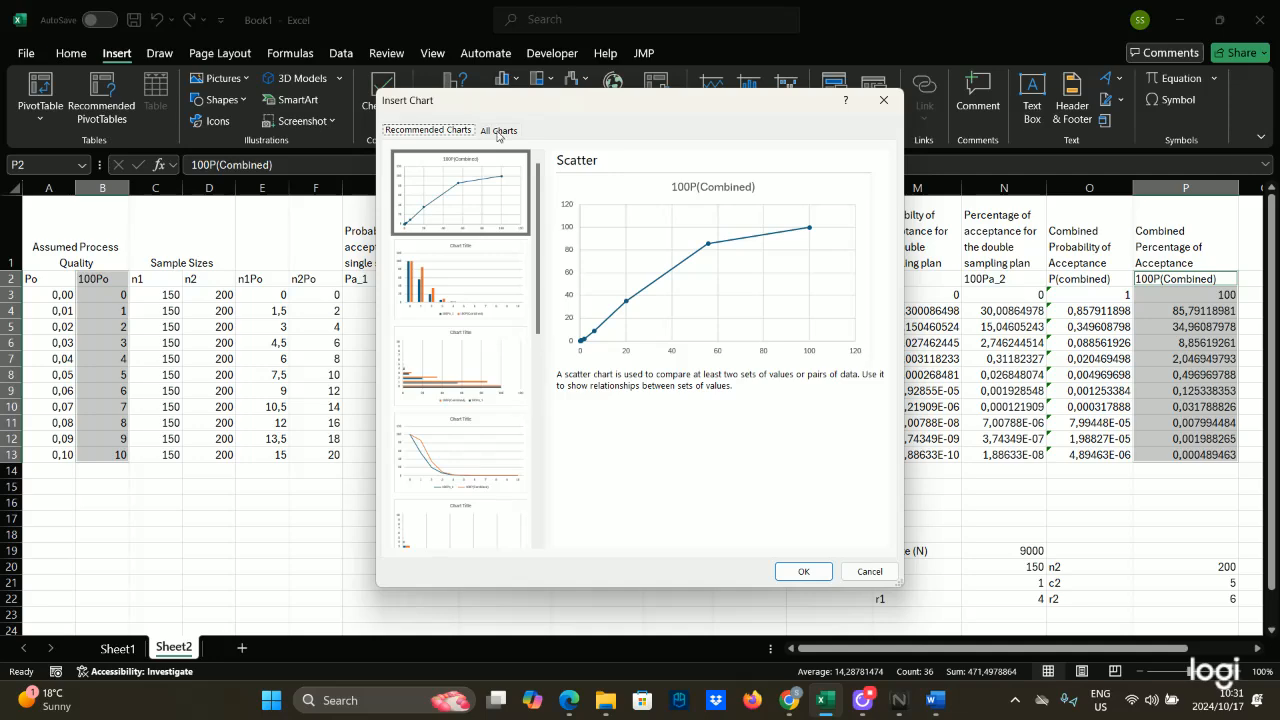
left_click(500, 131)
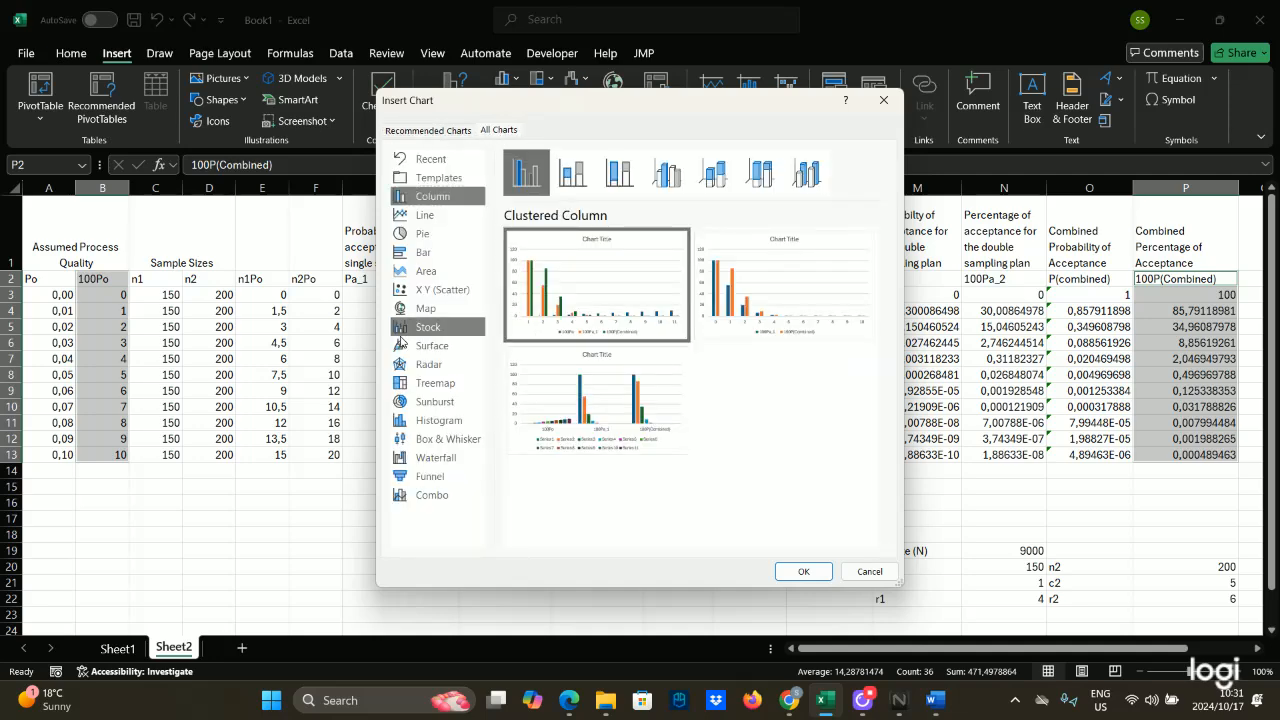
left_click(412, 292)
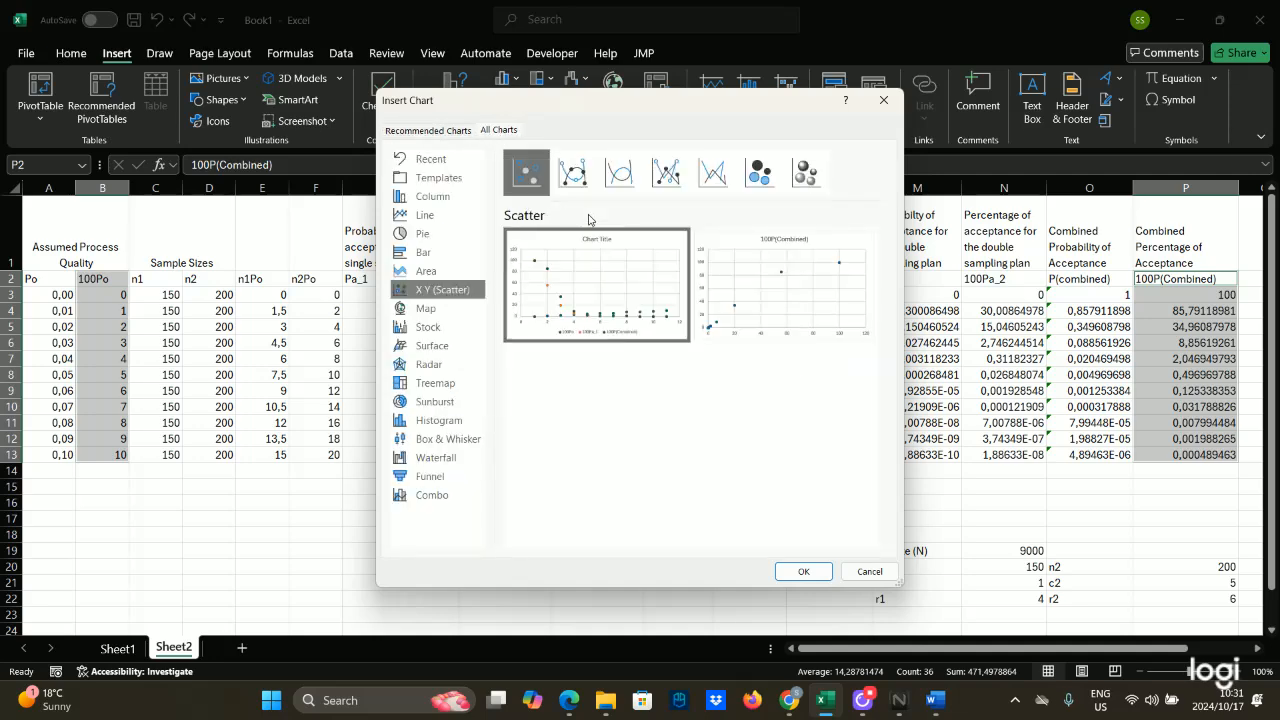
left_click(567, 179)
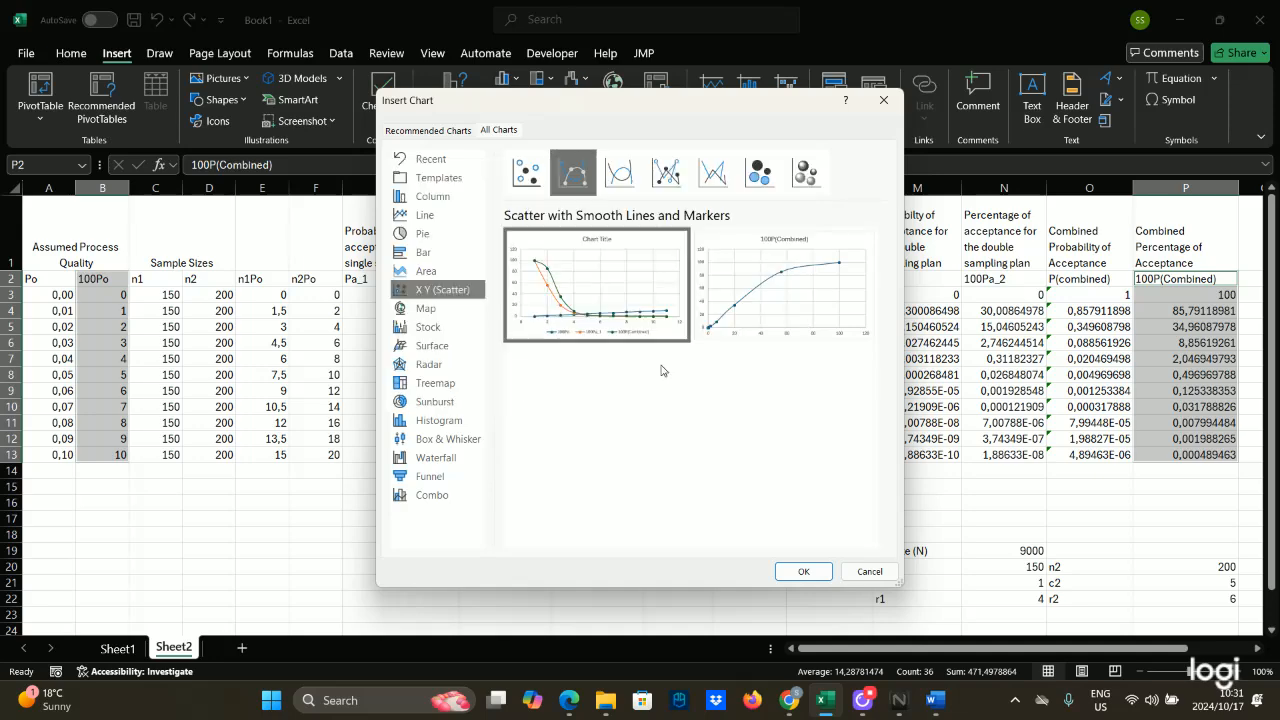
left_click(804, 570)
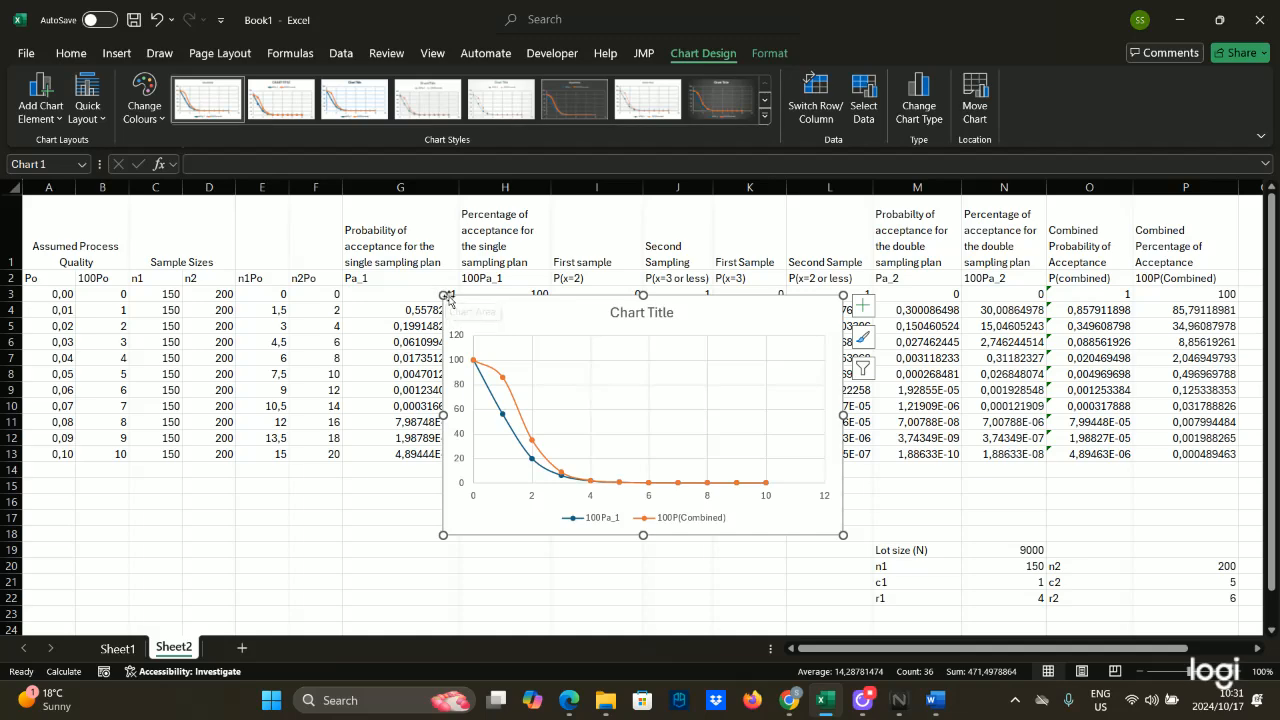
Step: Reposition the chart over the table and enlarge it to span about columns F to N and rows 1 to 16
left_click_drag(443, 293, 323, 254)
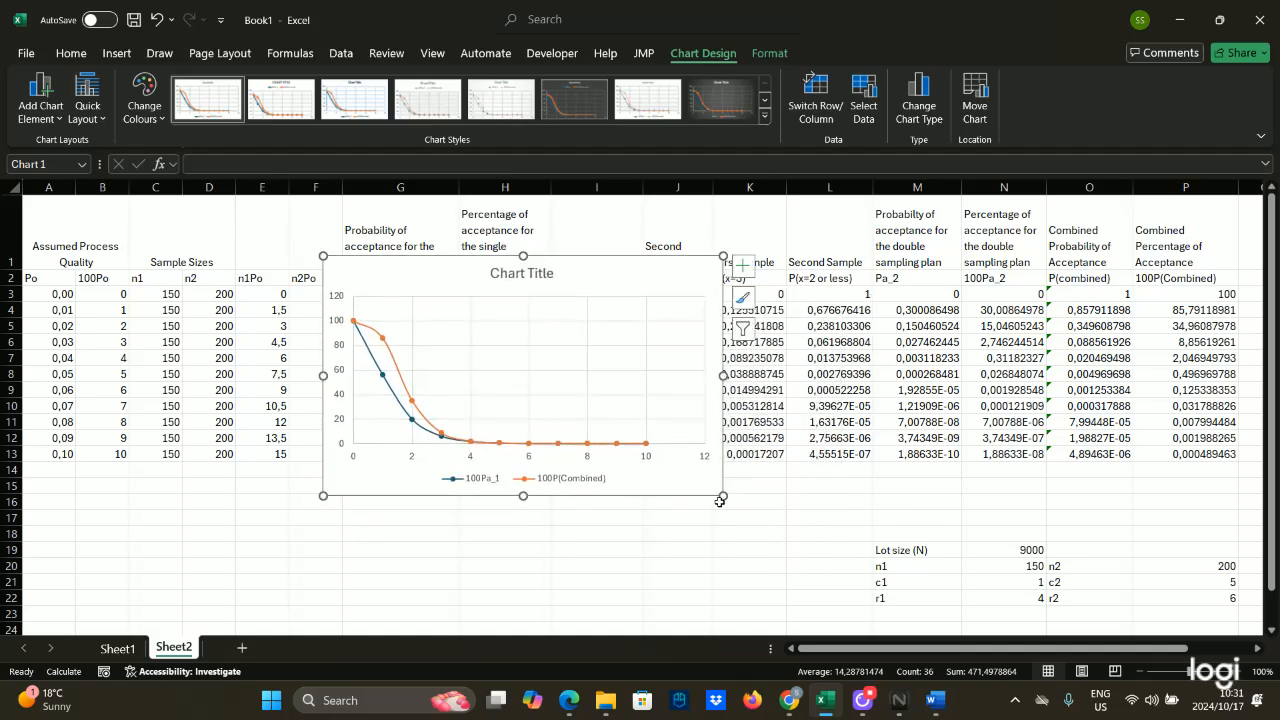
left_click_drag(723, 497, 1026, 632)
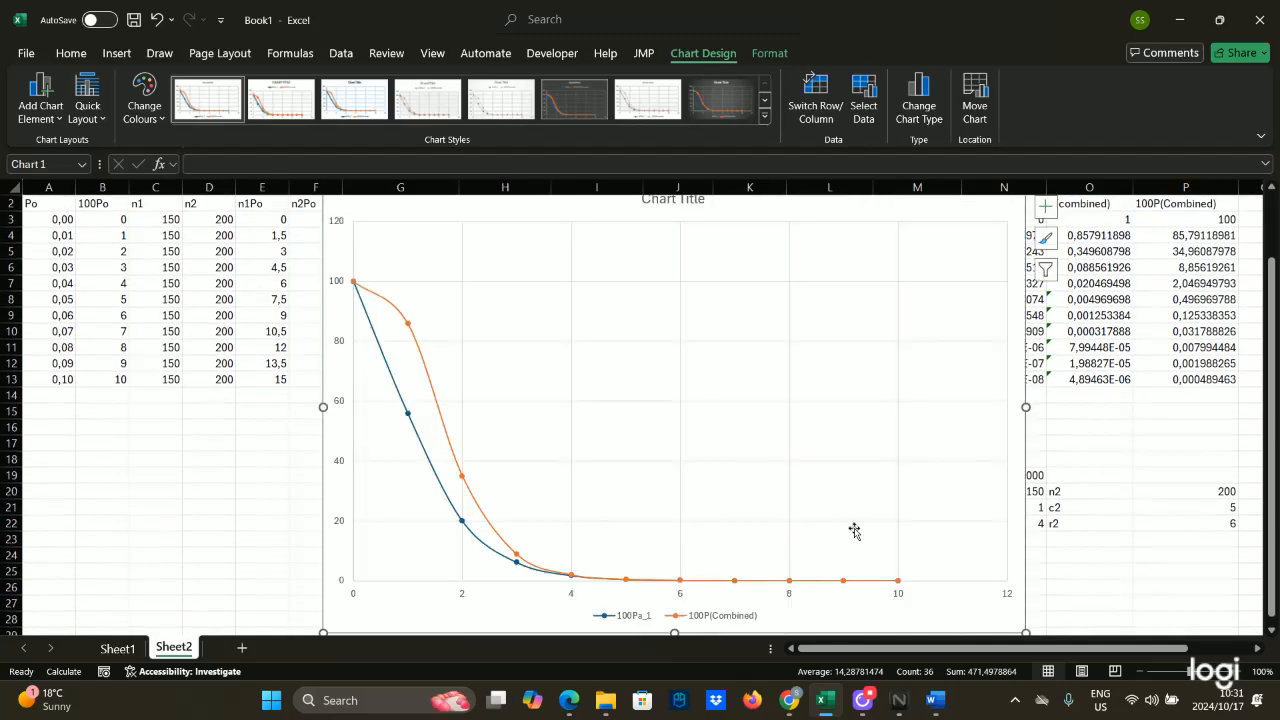
scroll(800, 565, "down", 1)
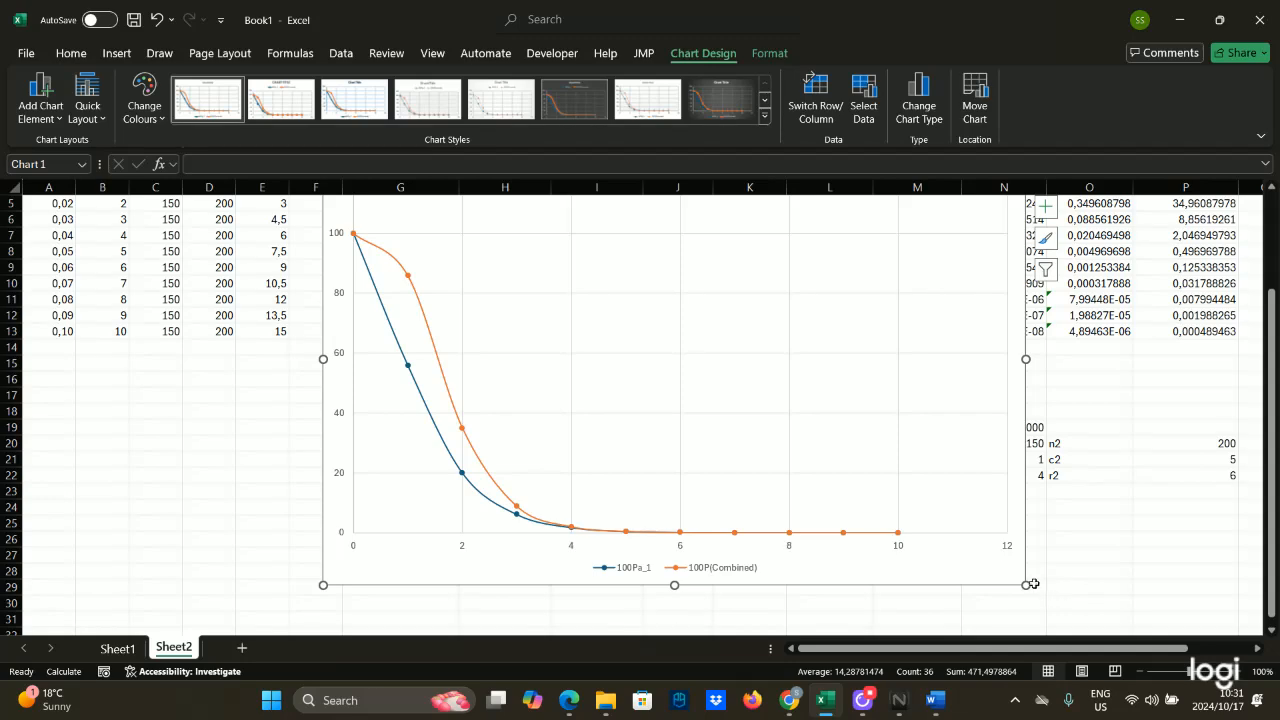
left_click_drag(1026, 585, 973, 385)
scroll(851, 397, "up", 3)
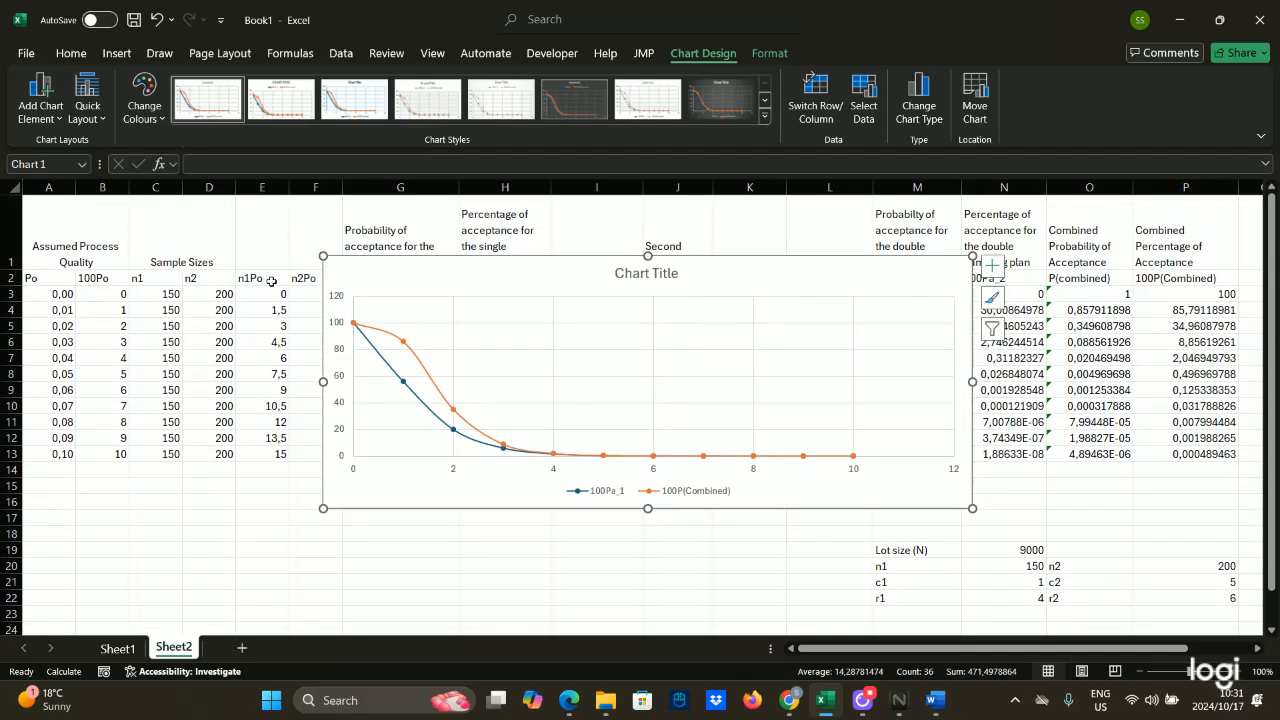
Step: Set the maximum bound of the chart's vertical axis to 100
double_click(337, 352)
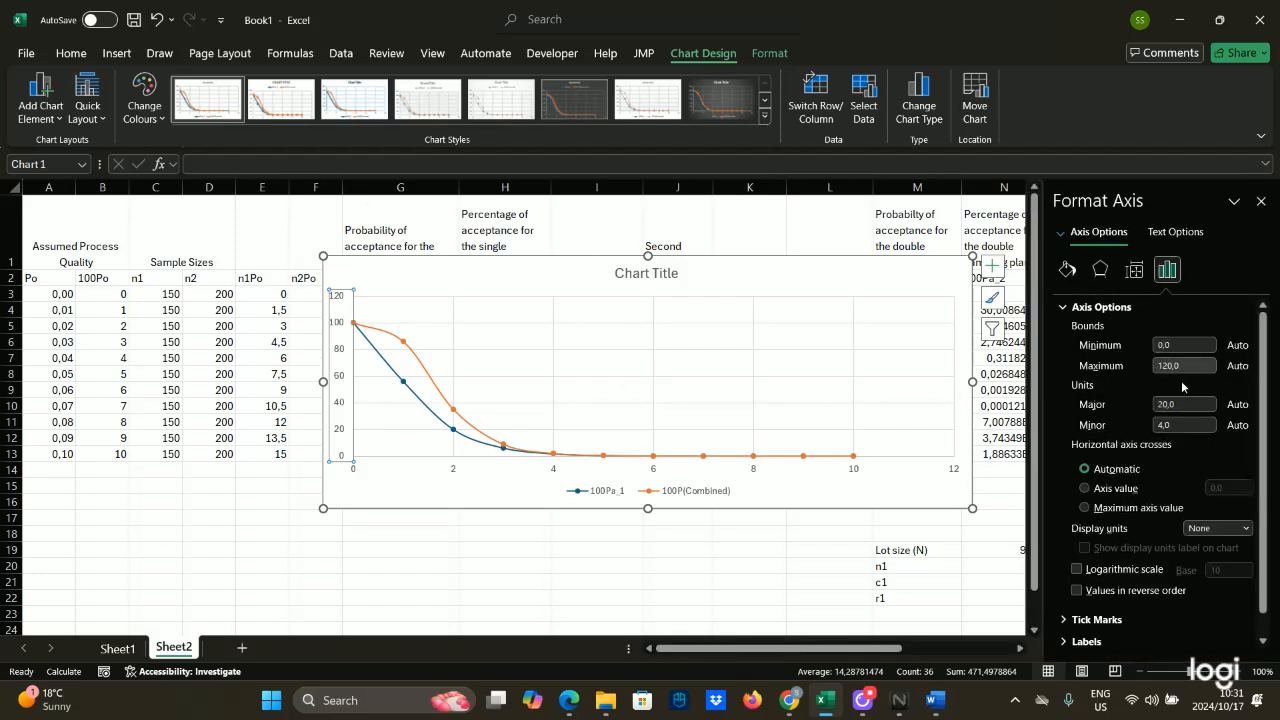
left_click(1182, 366)
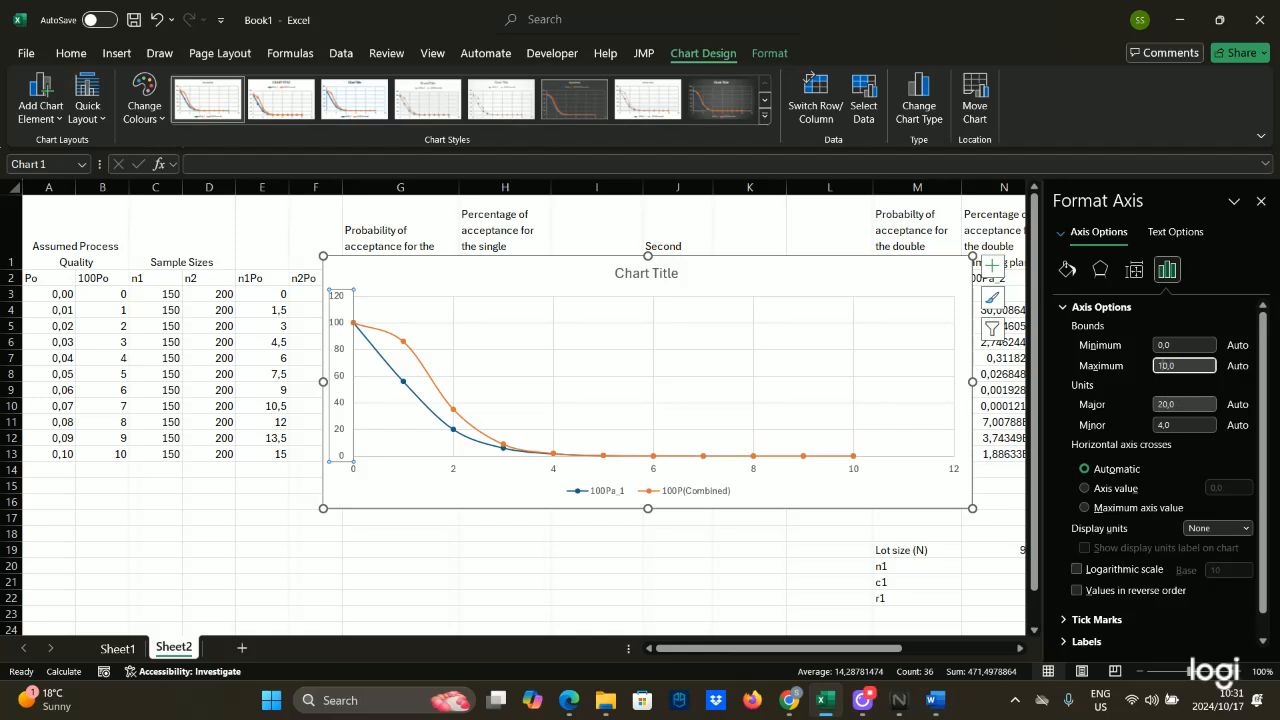
type("0")
key("Return")
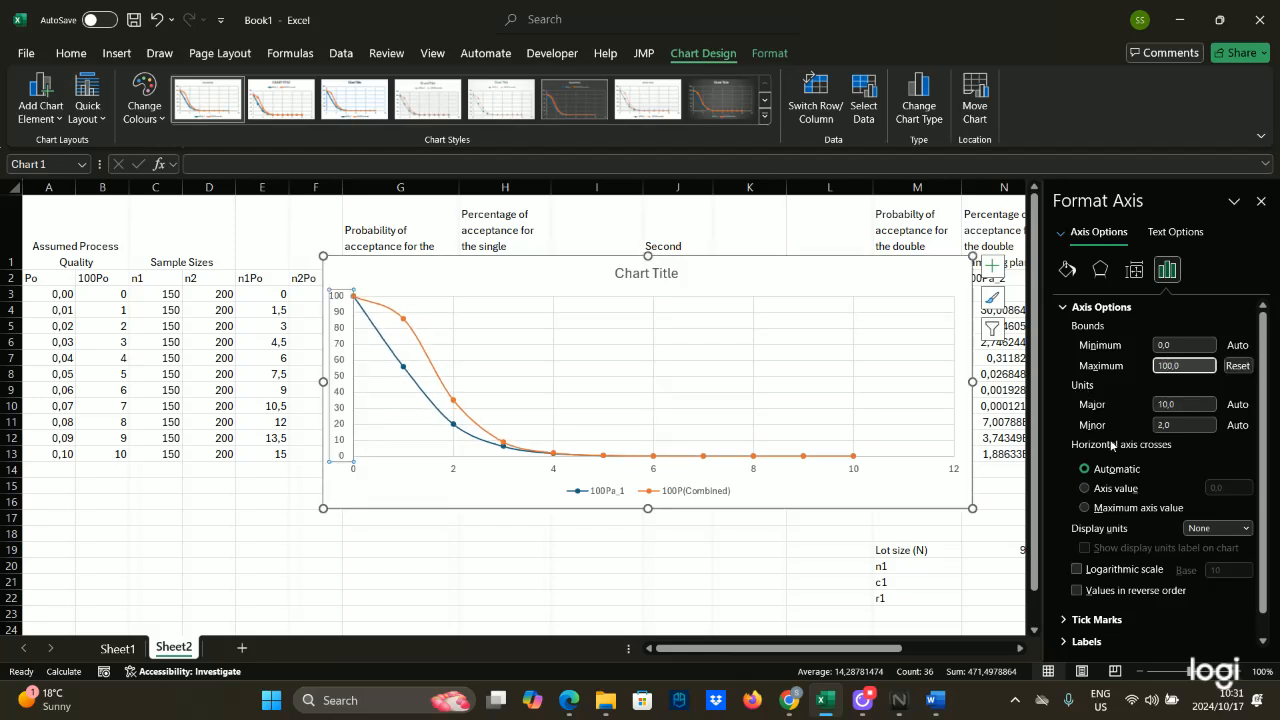
left_click(762, 475)
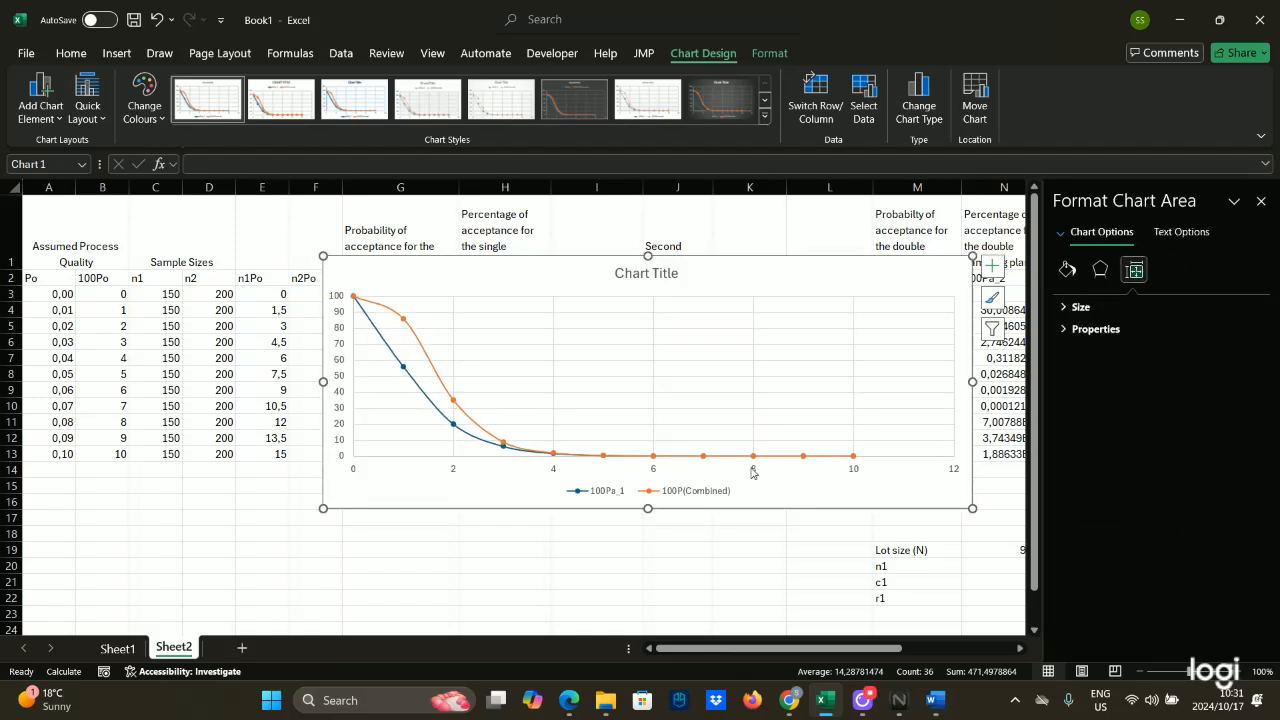
left_click(753, 470)
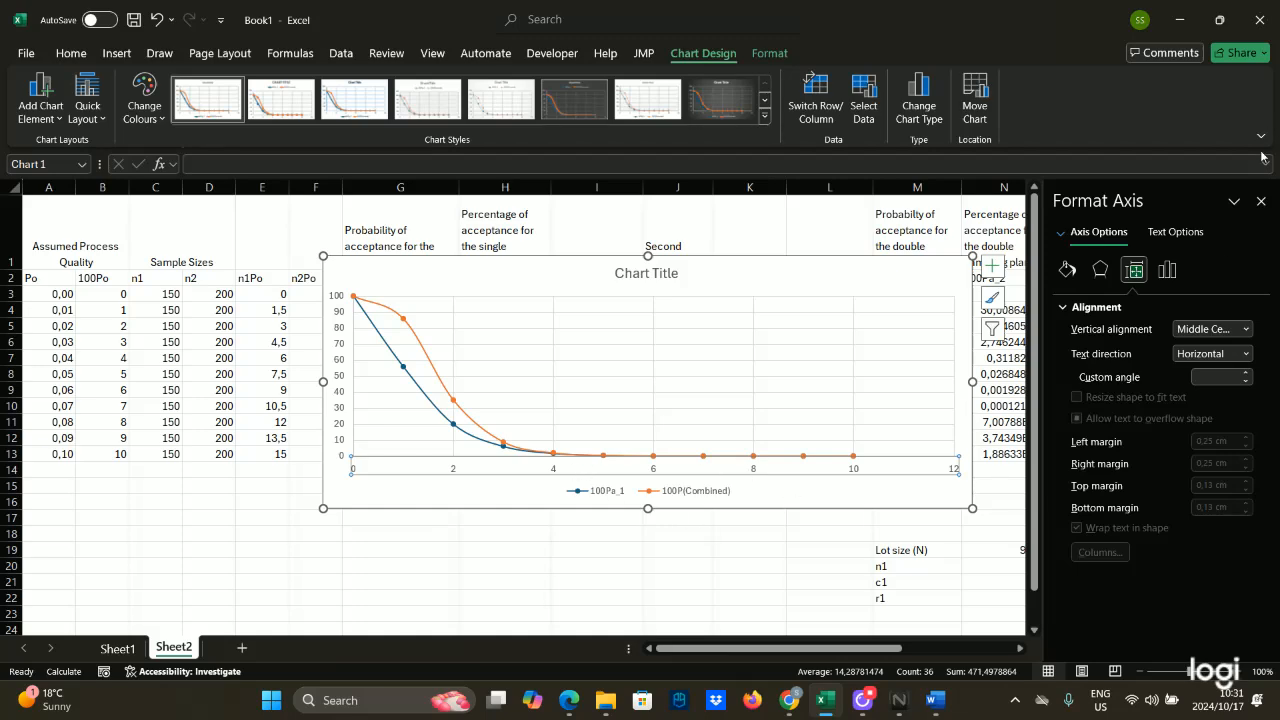
left_click(1259, 199)
left_click(380, 566)
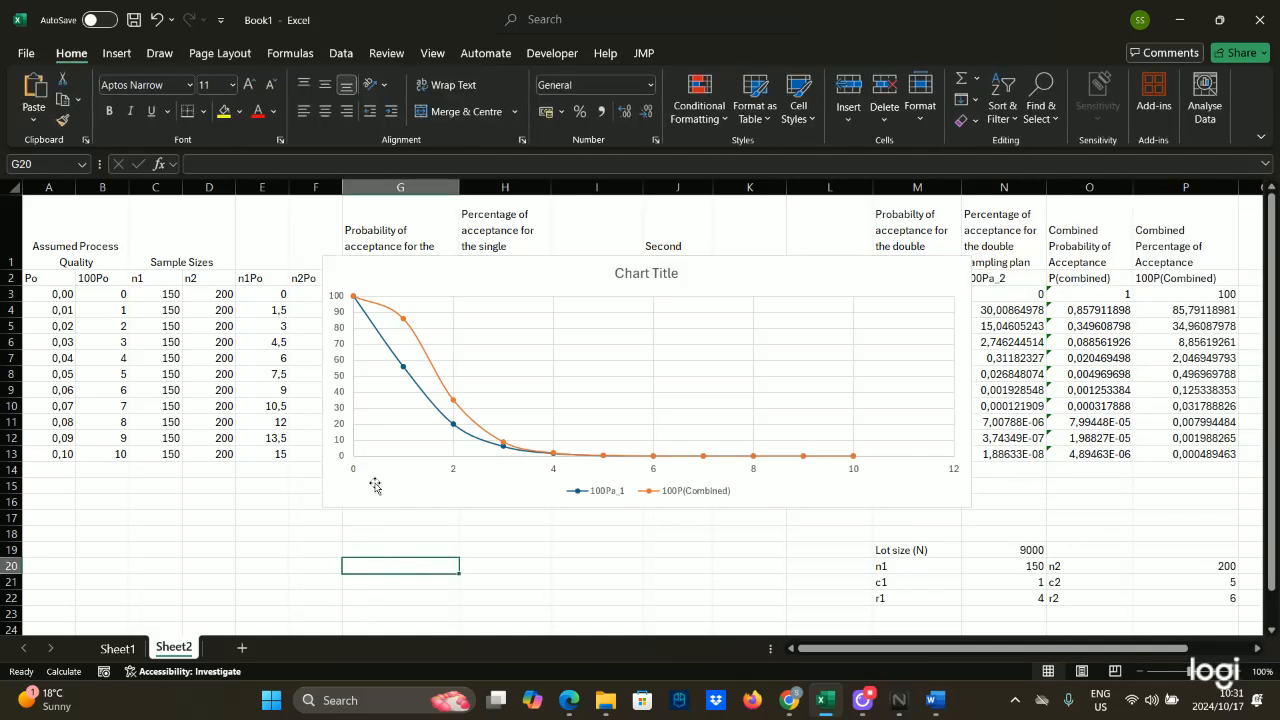
double_click(363, 466)
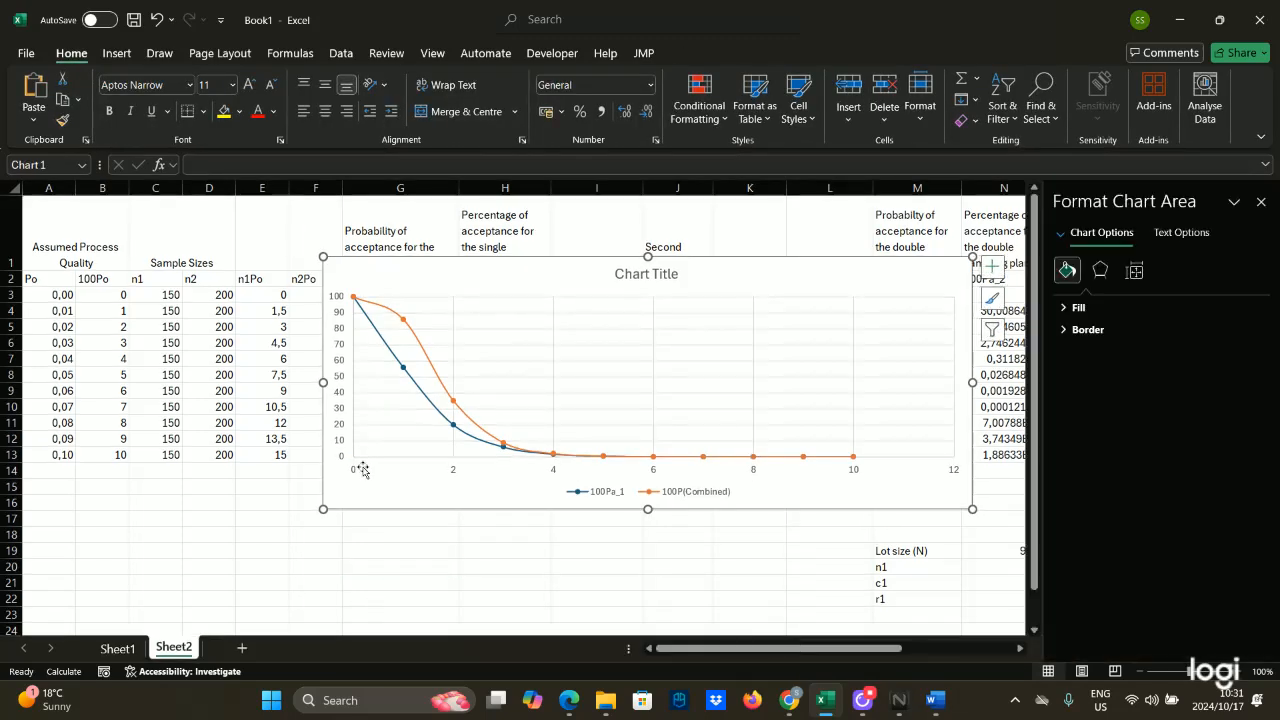
left_click(655, 472)
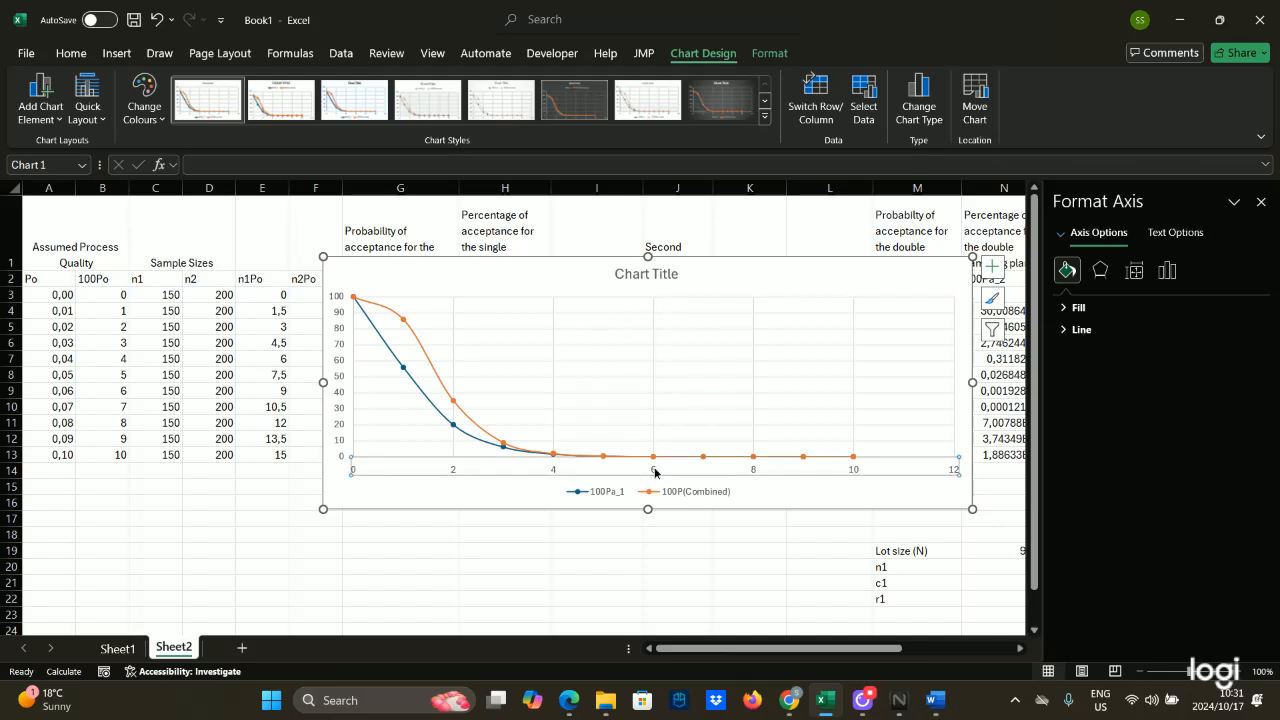
left_click(1134, 271)
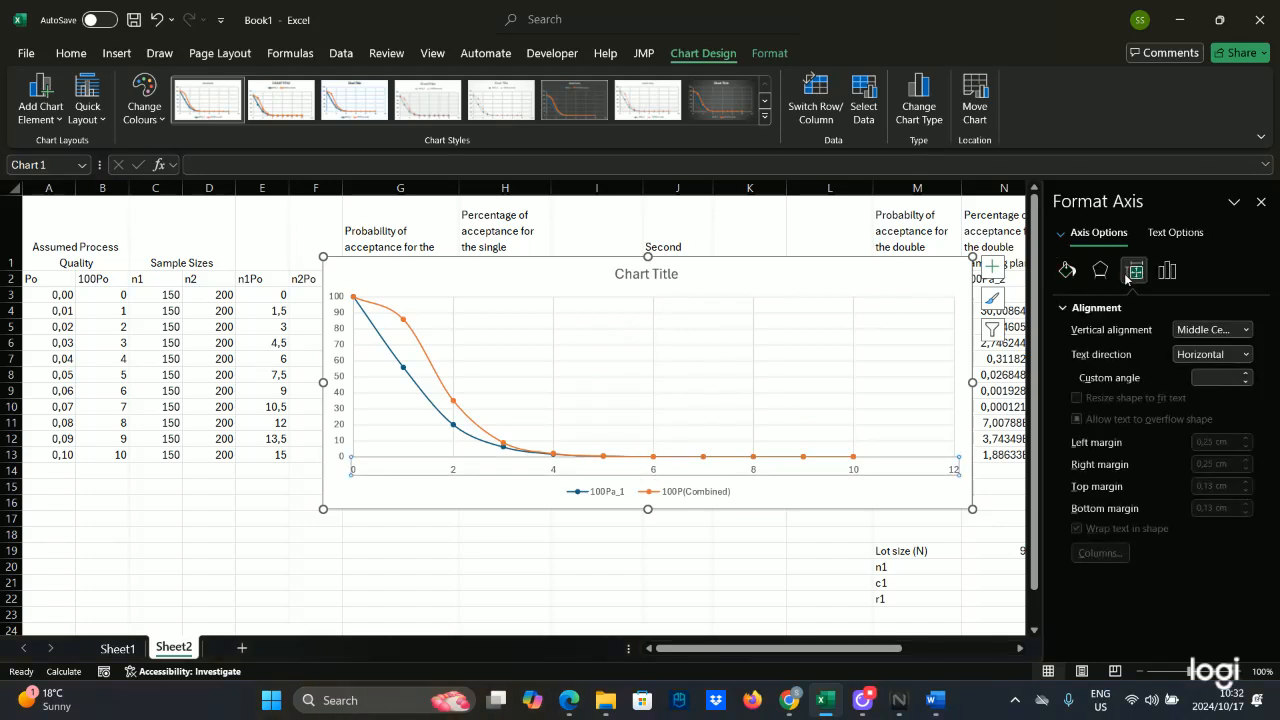
left_click(1165, 271)
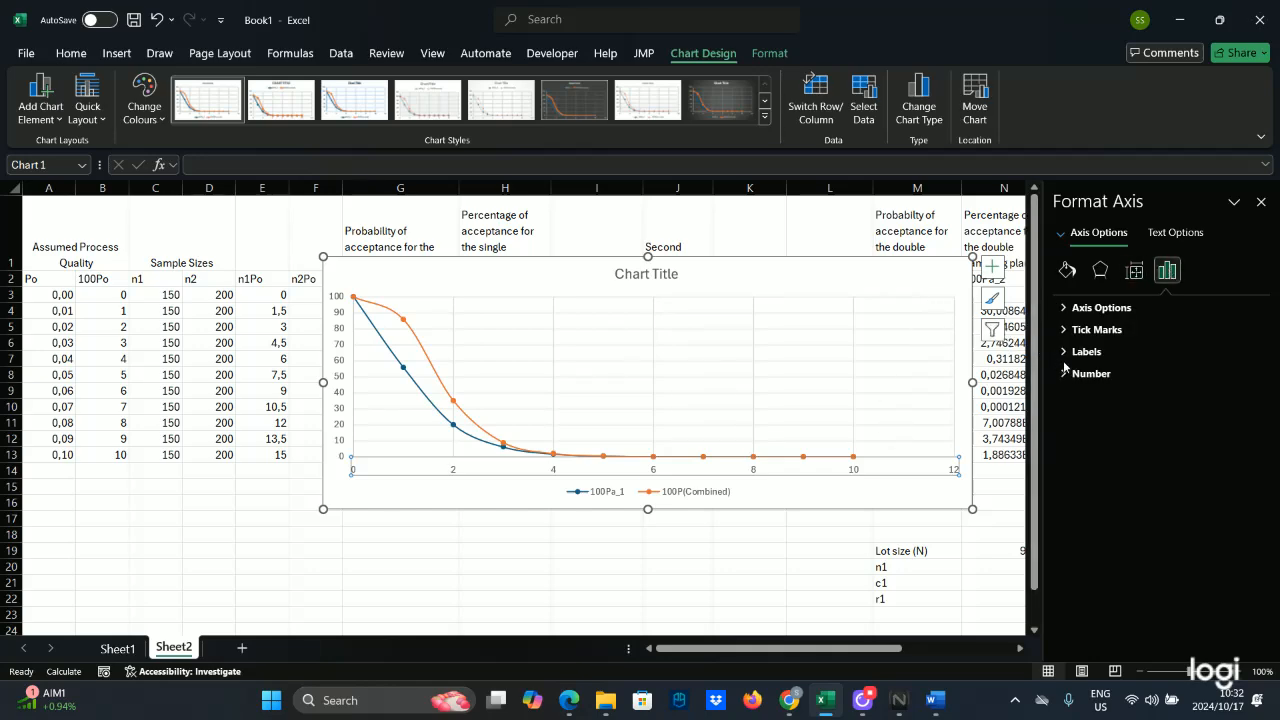
left_click(570, 517)
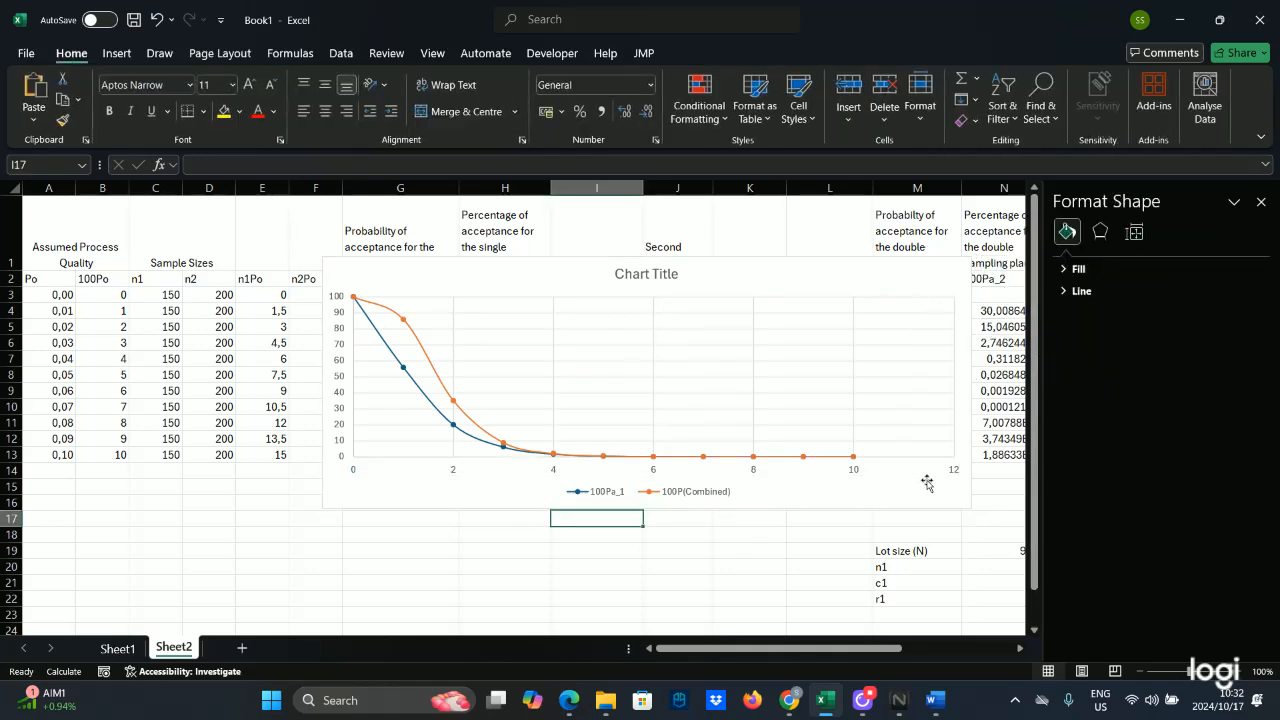
Step: Set the maximum bound of the chart's horizontal axis to 10 and extend the chart's lower edge down to about row 21
left_click(958, 464)
left_click(957, 470)
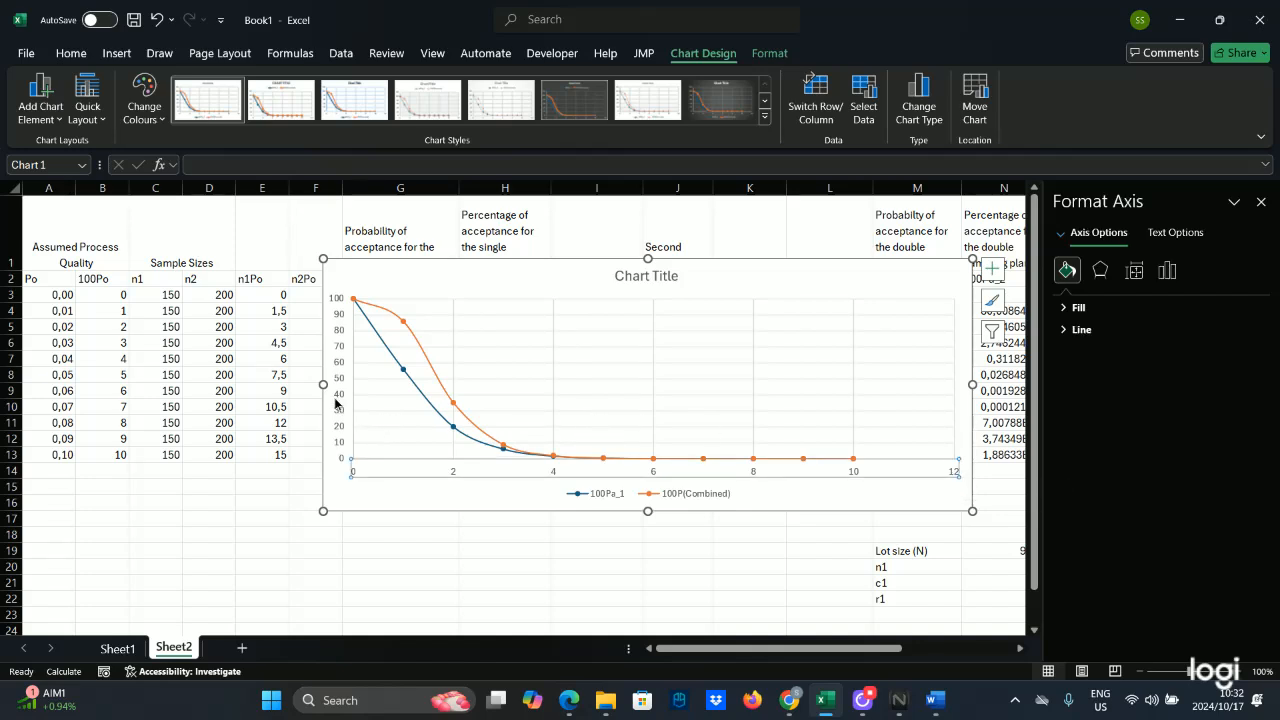
left_click(336, 403)
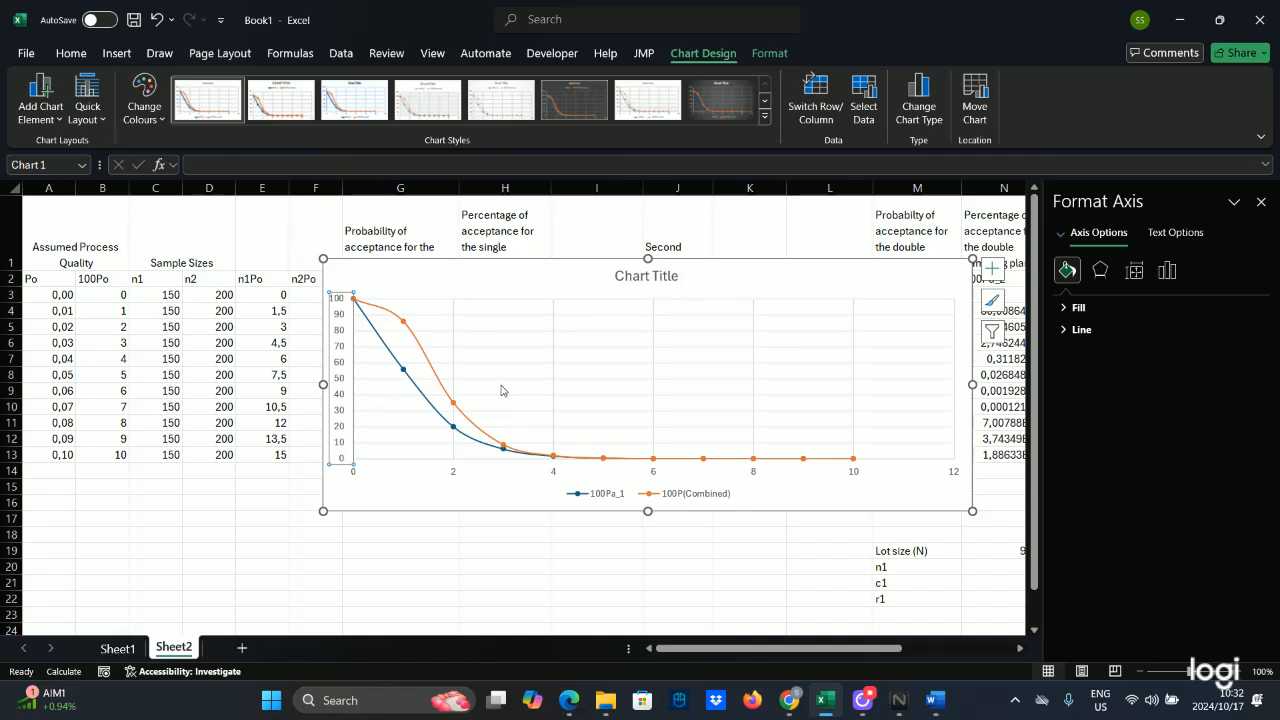
left_click(1260, 201)
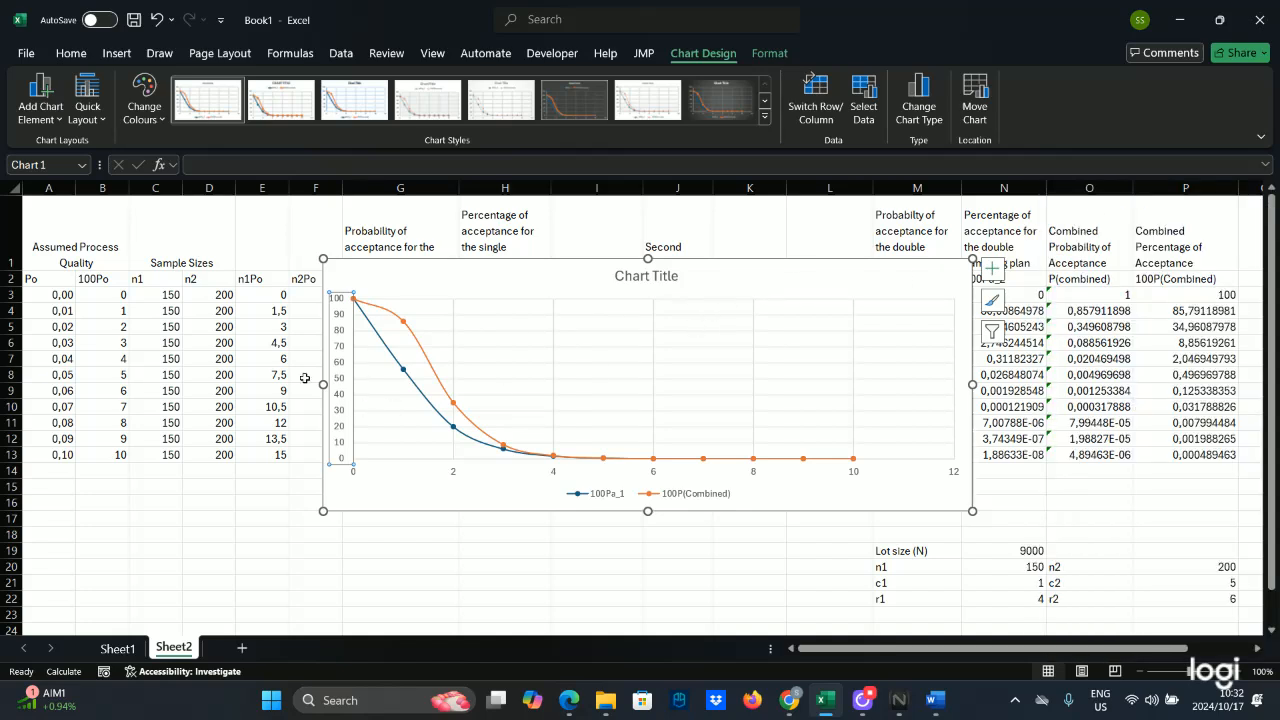
double_click(343, 316)
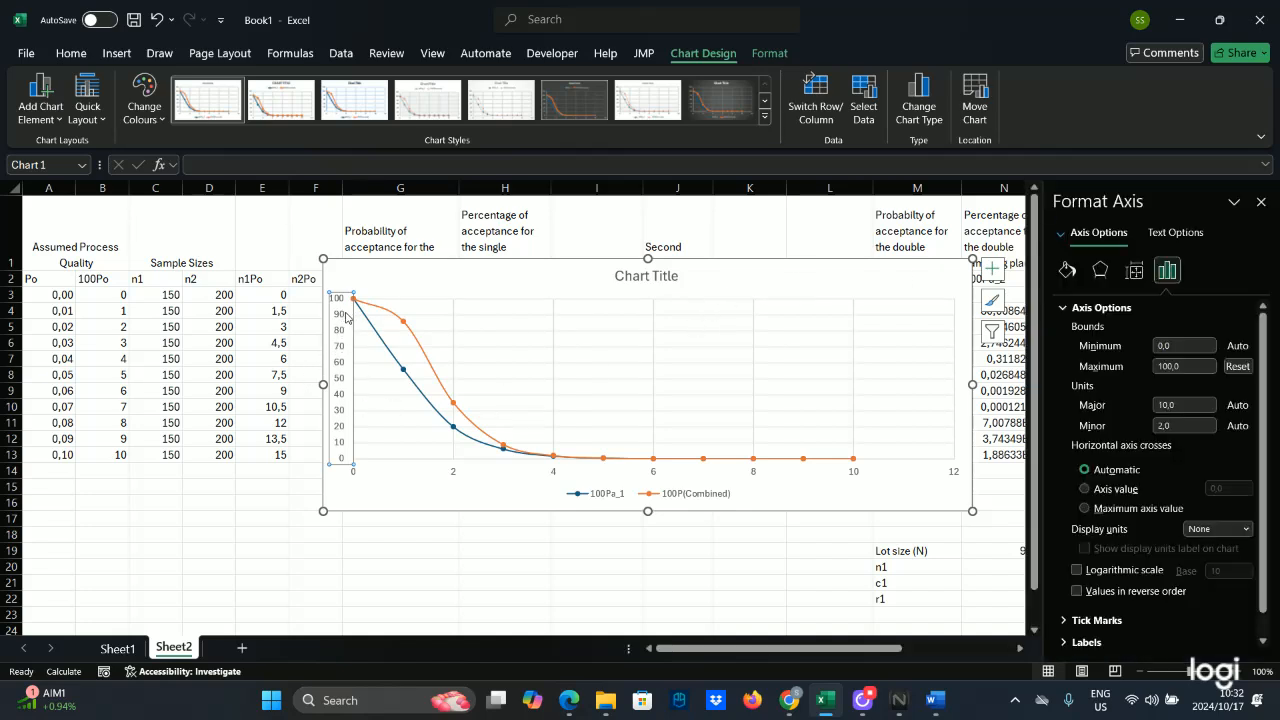
left_click(660, 482)
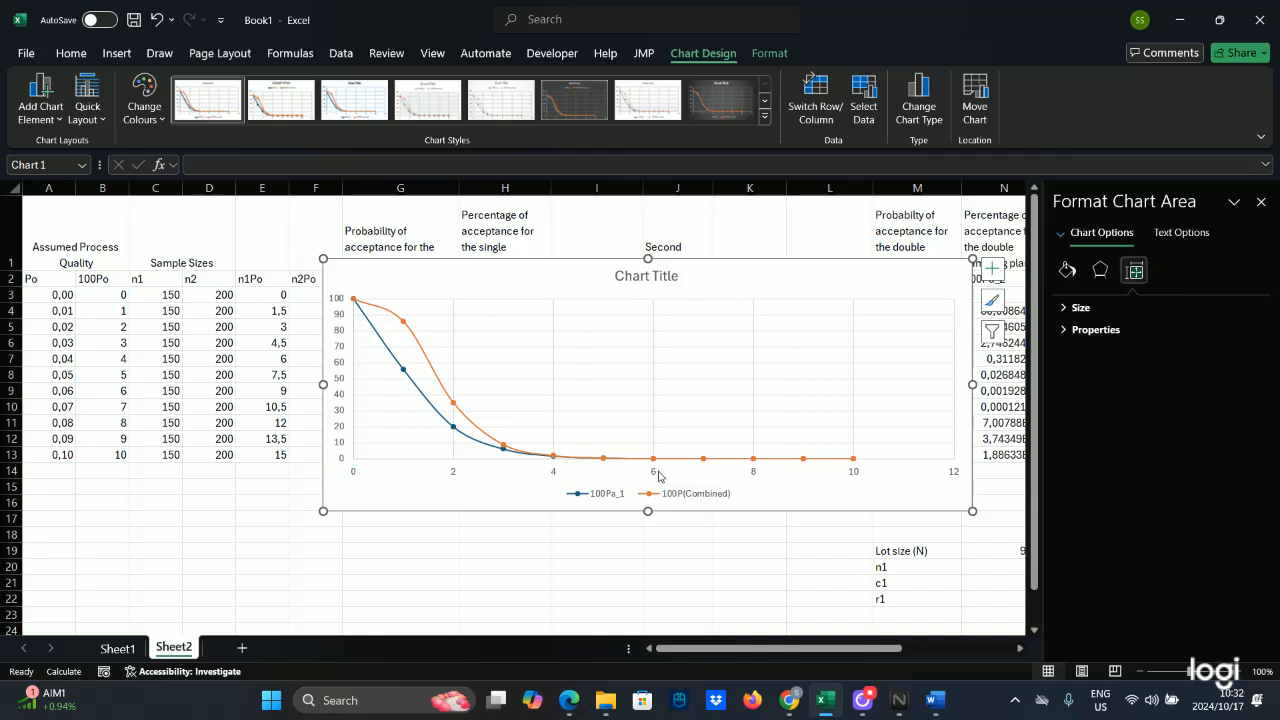
left_click(657, 475)
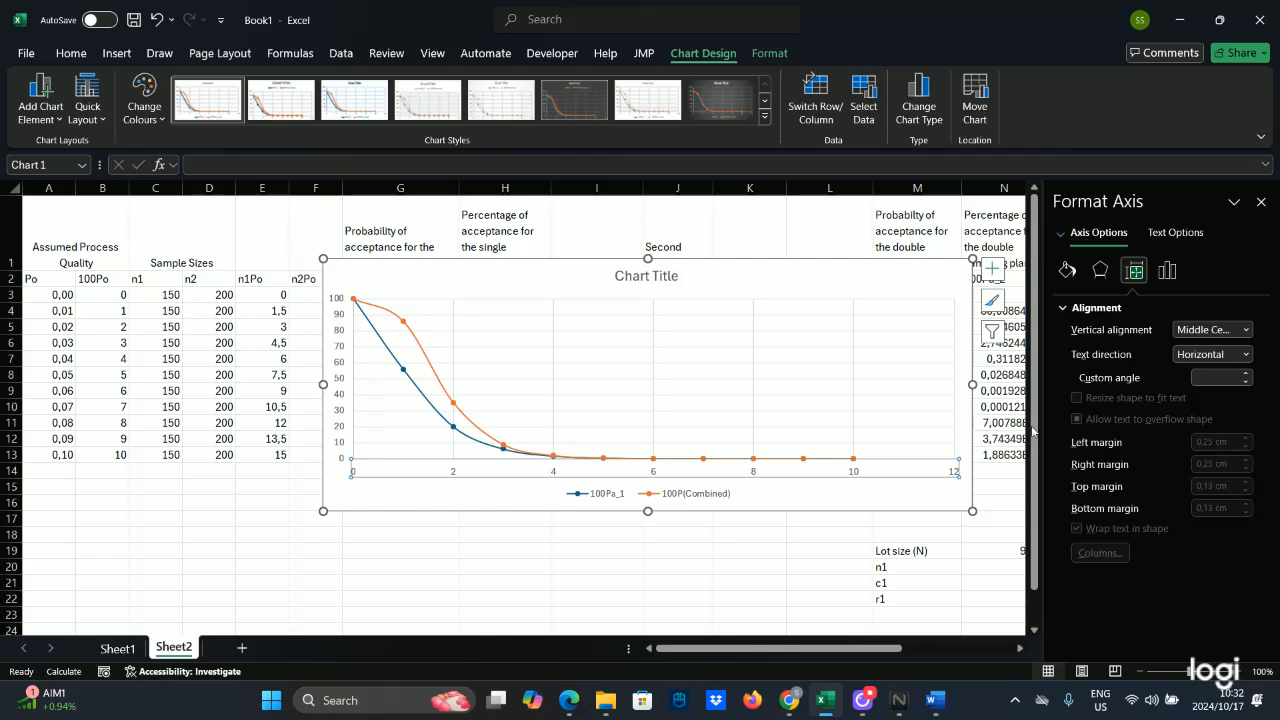
left_click(870, 550)
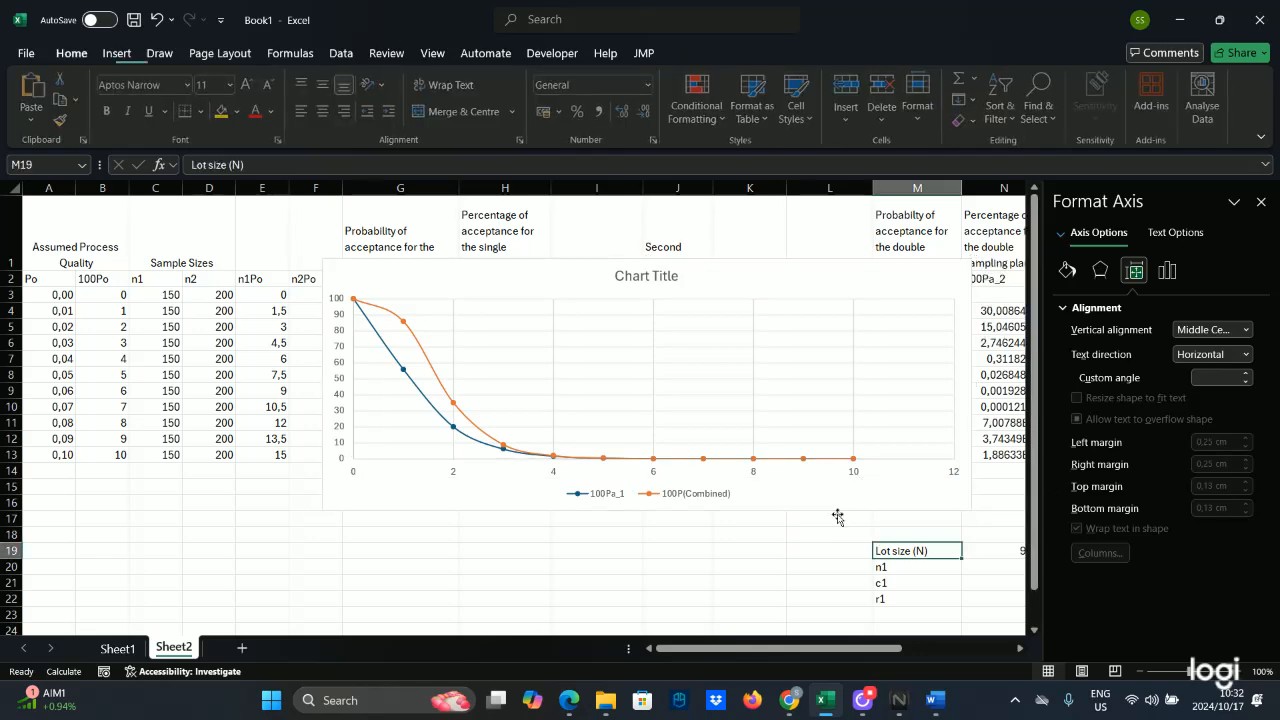
left_click(753, 475)
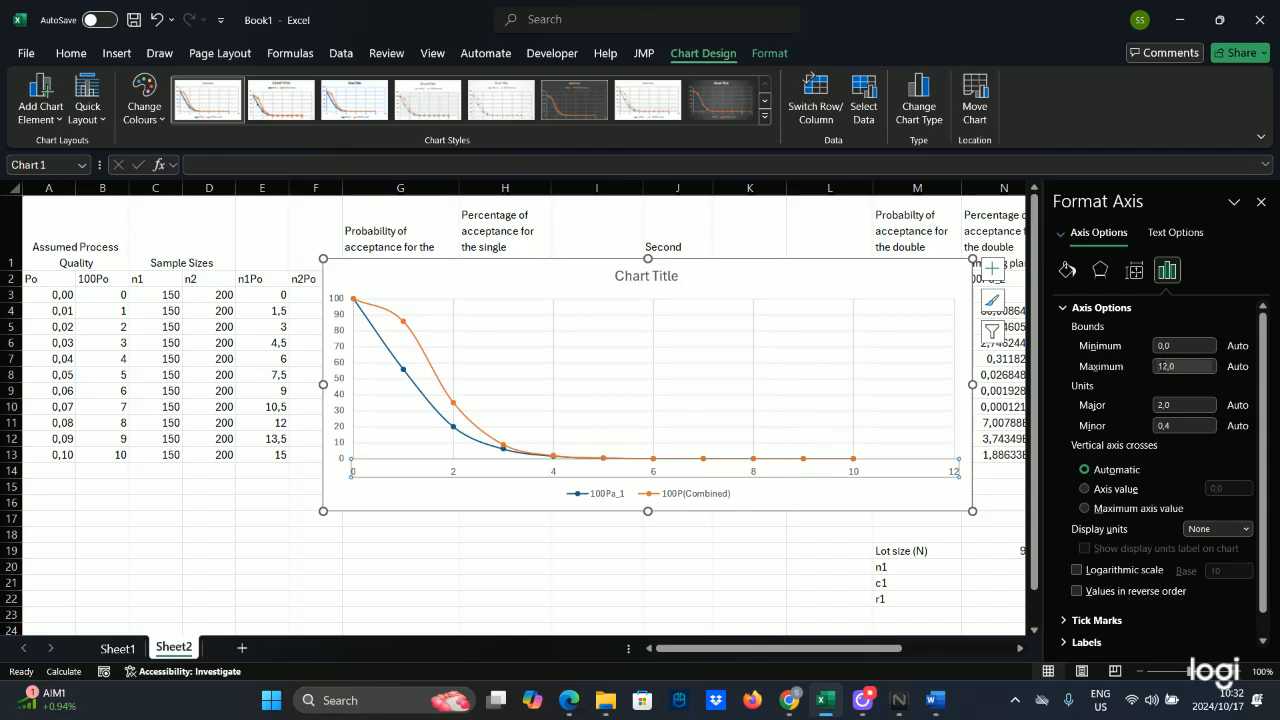
left_click(1163, 366)
type("0")
key("Return")
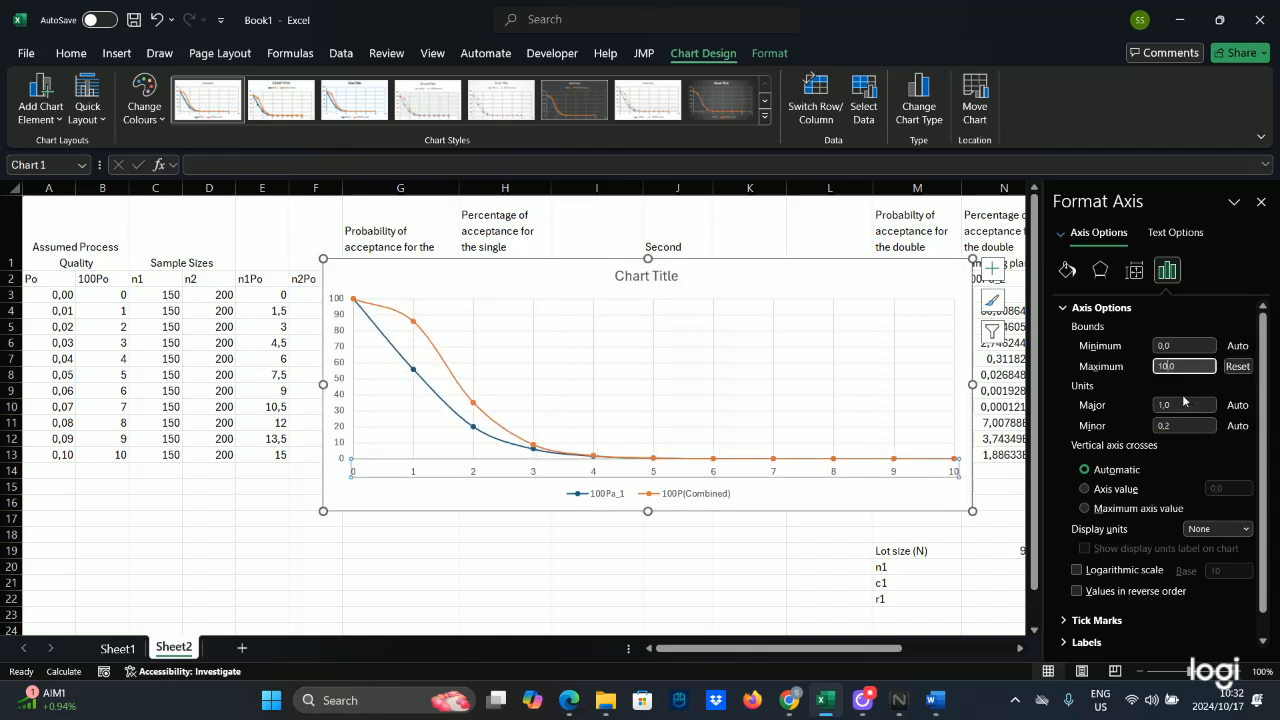
left_click_drag(648, 512, 648, 595)
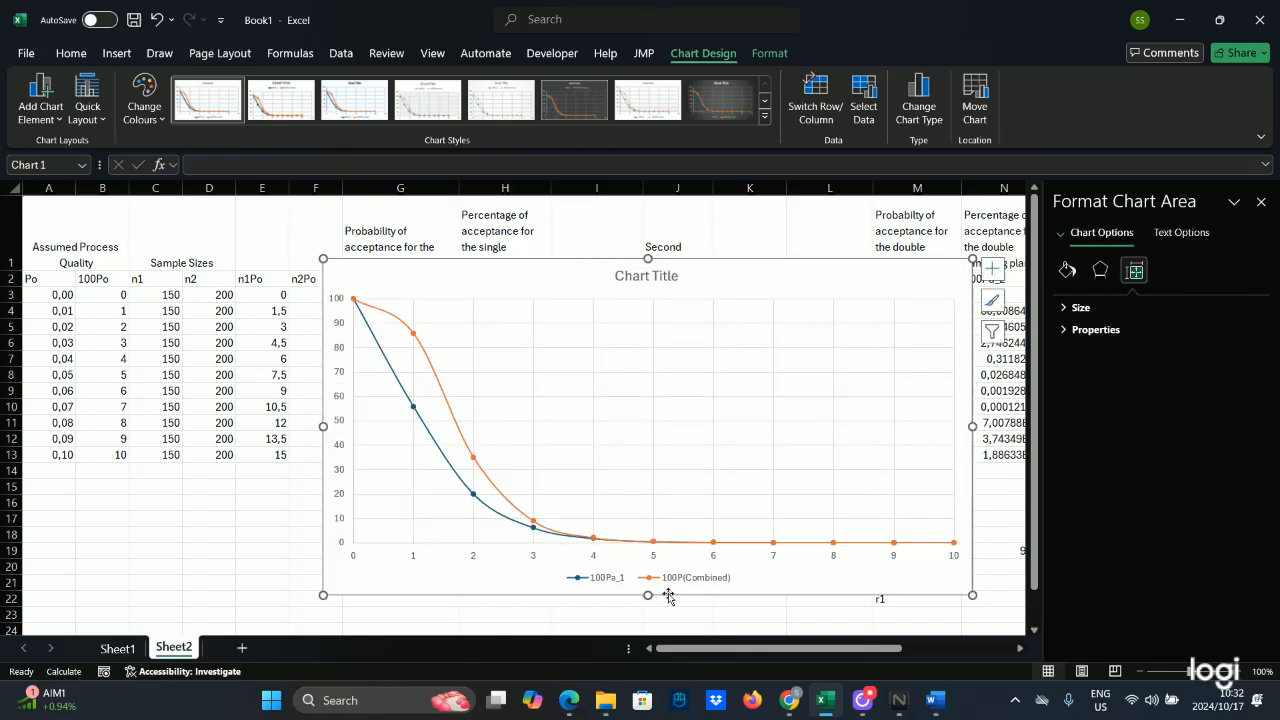
left_click(1260, 202)
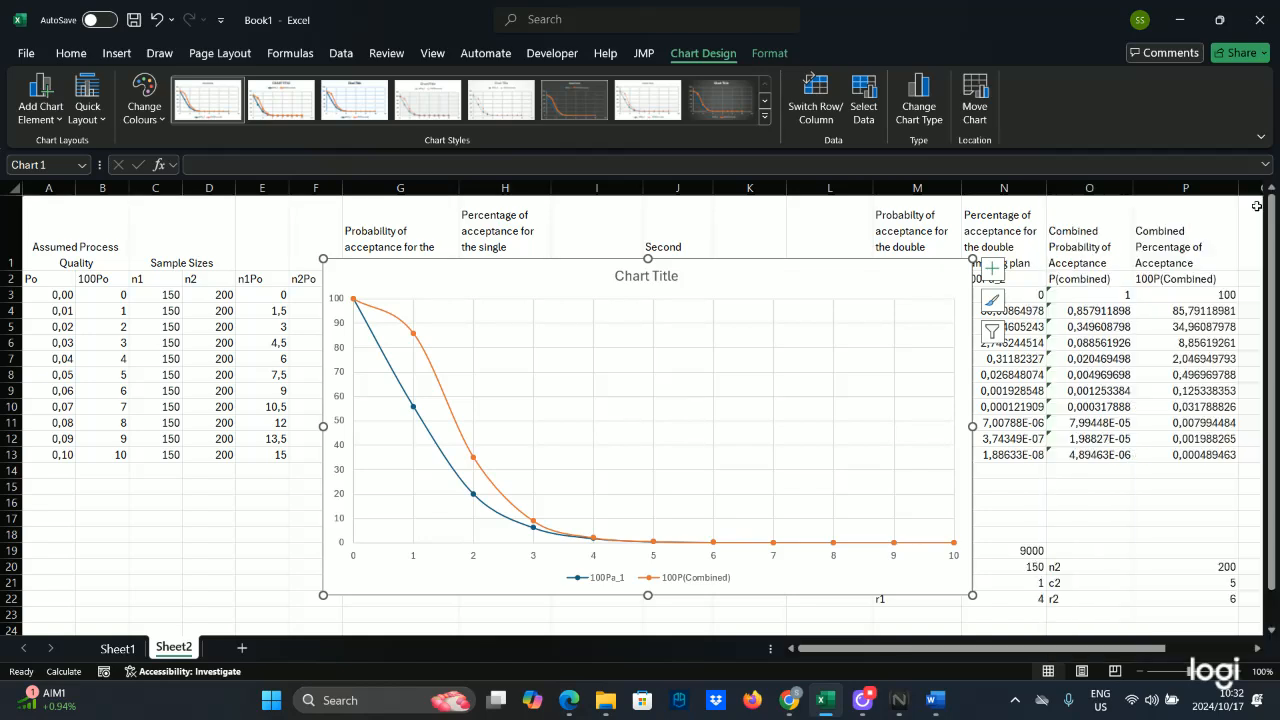
Step: Replace the chart's placeholder title with "OC Curve for a Double Sampling Plan"
double_click(655, 288)
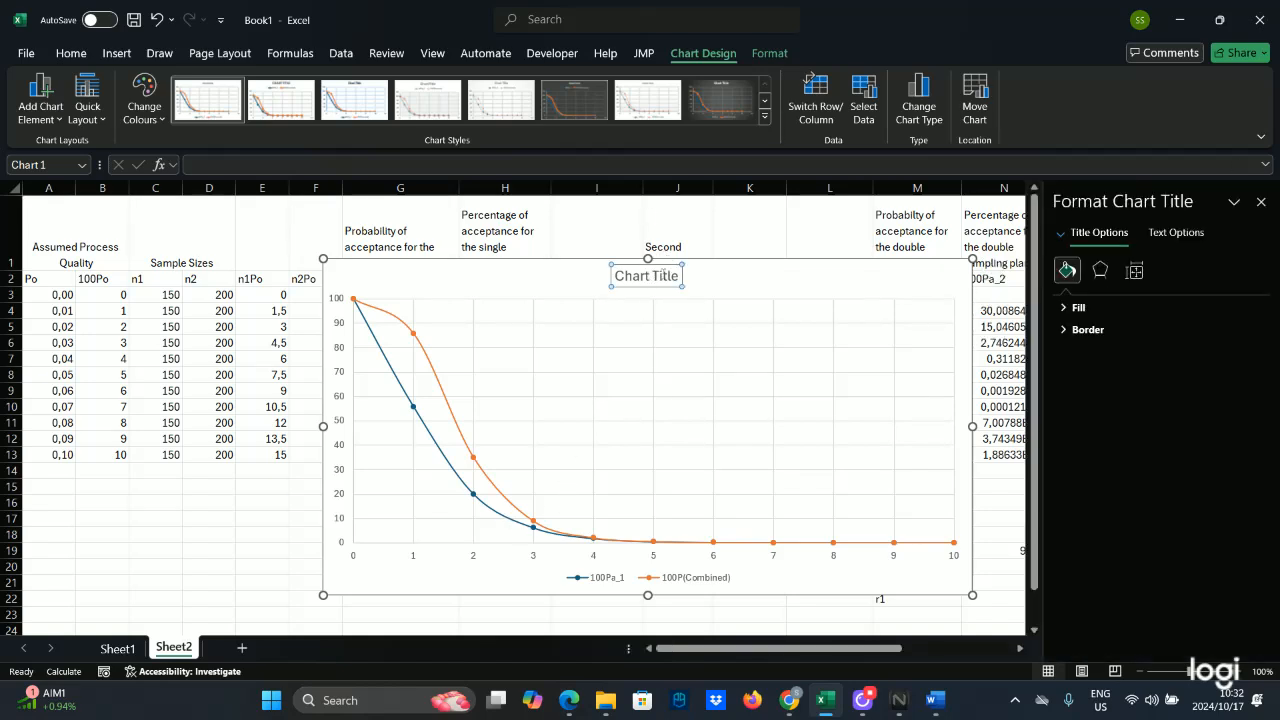
left_click_drag(652, 276, 672, 277)
key("BackSpace")
key("BackSpace")
key("BackSpace")
key("BackSpace")
key("BackSpace")
key("BackSpace")
key("BackSpace")
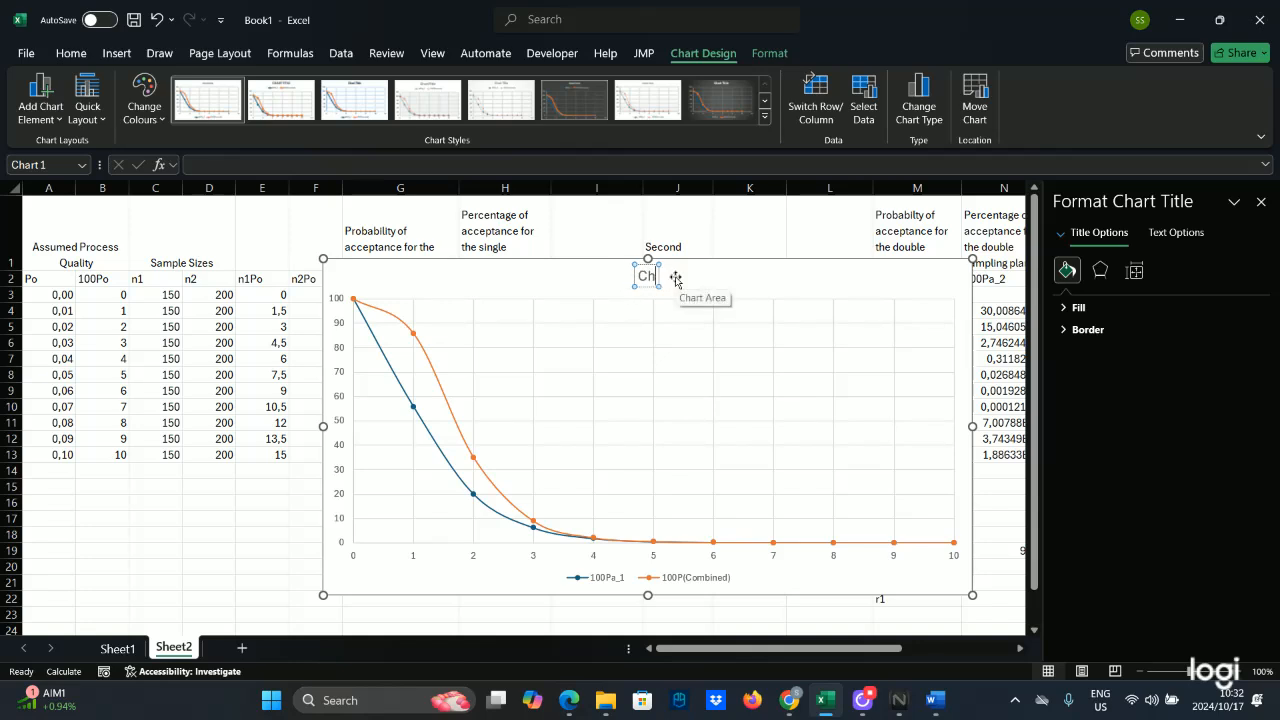
key("Caps_Lock")
type("OC C")
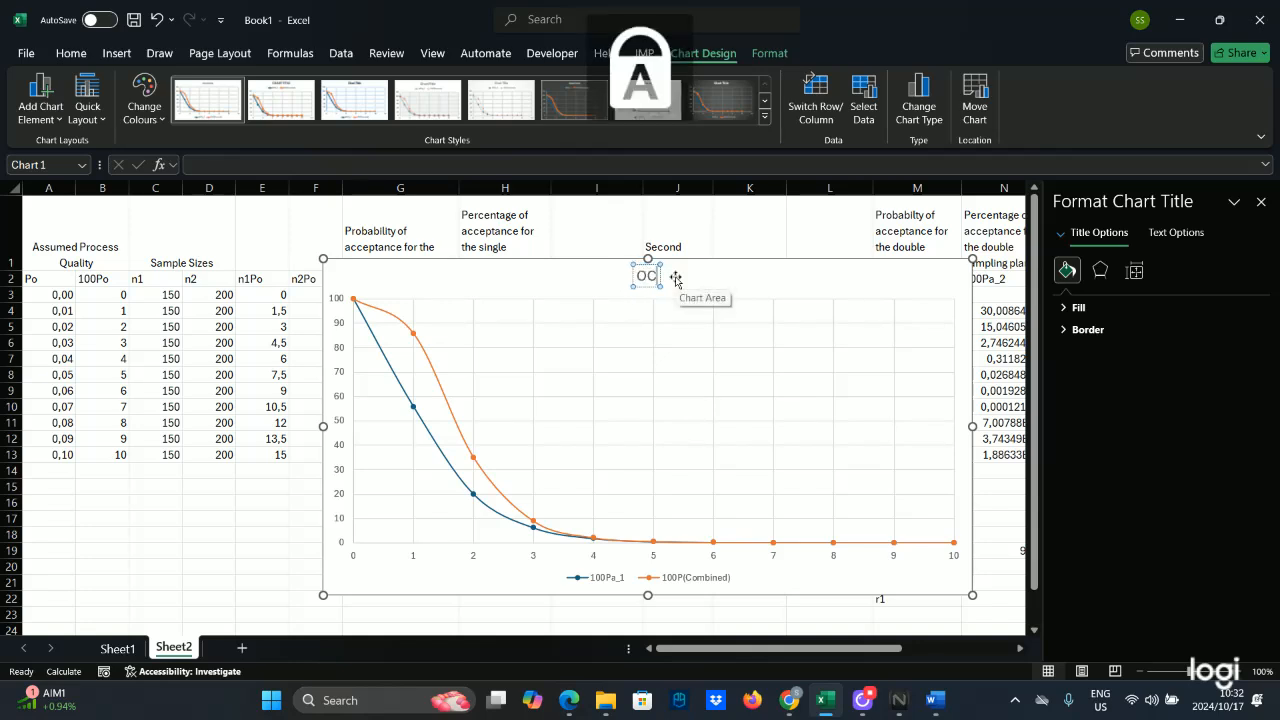
key("Caps_Lock")
type("urve")
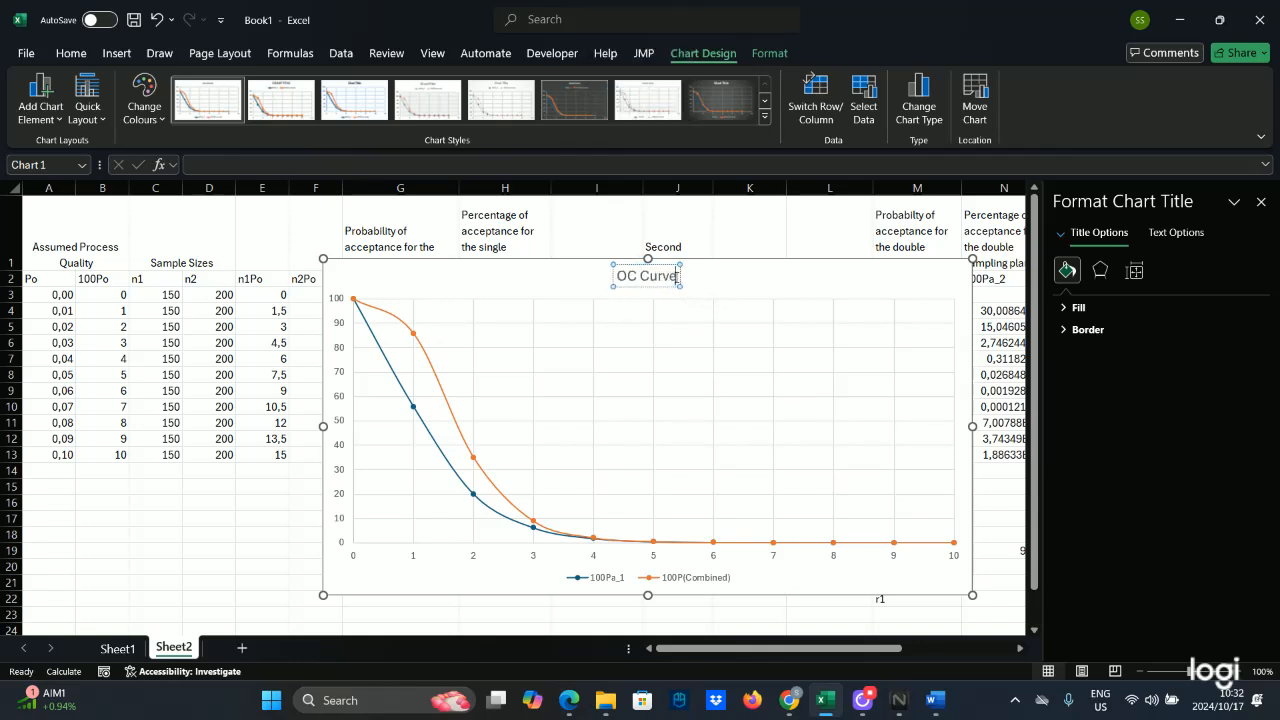
type(" for a")
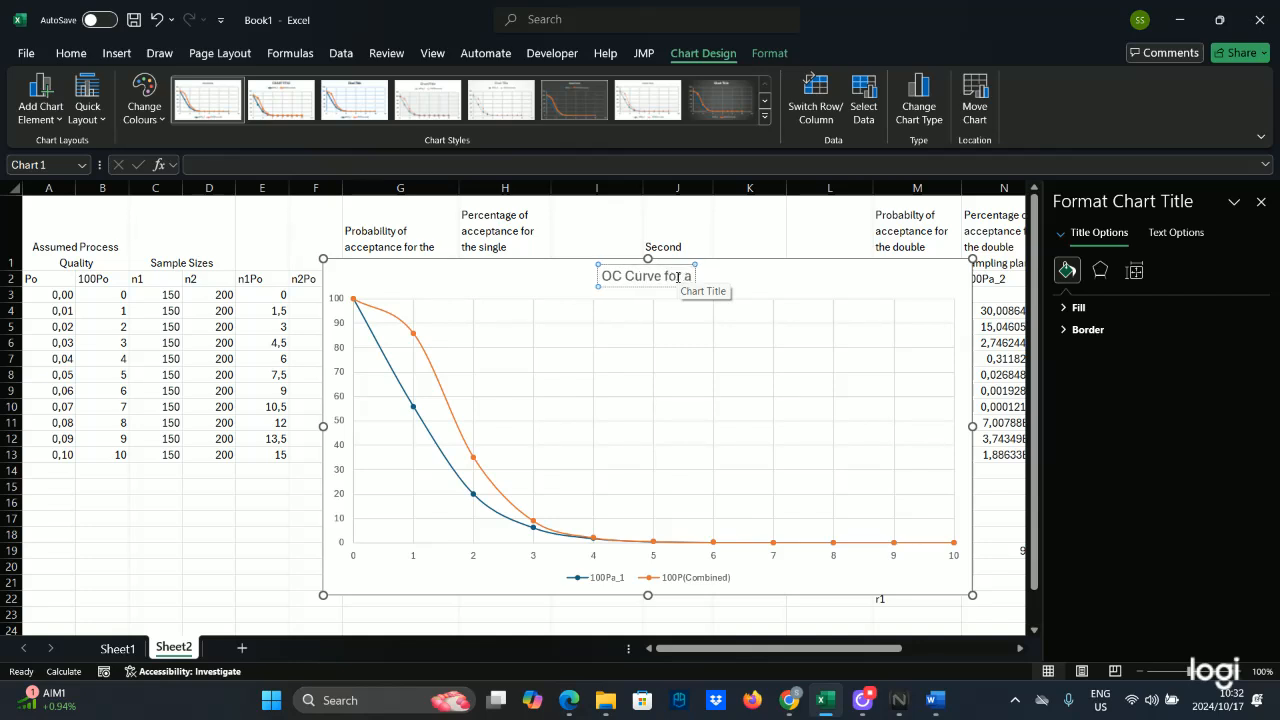
key("Caps_Lock")
type("D")
key("Caps_Lock")
type("ouble")
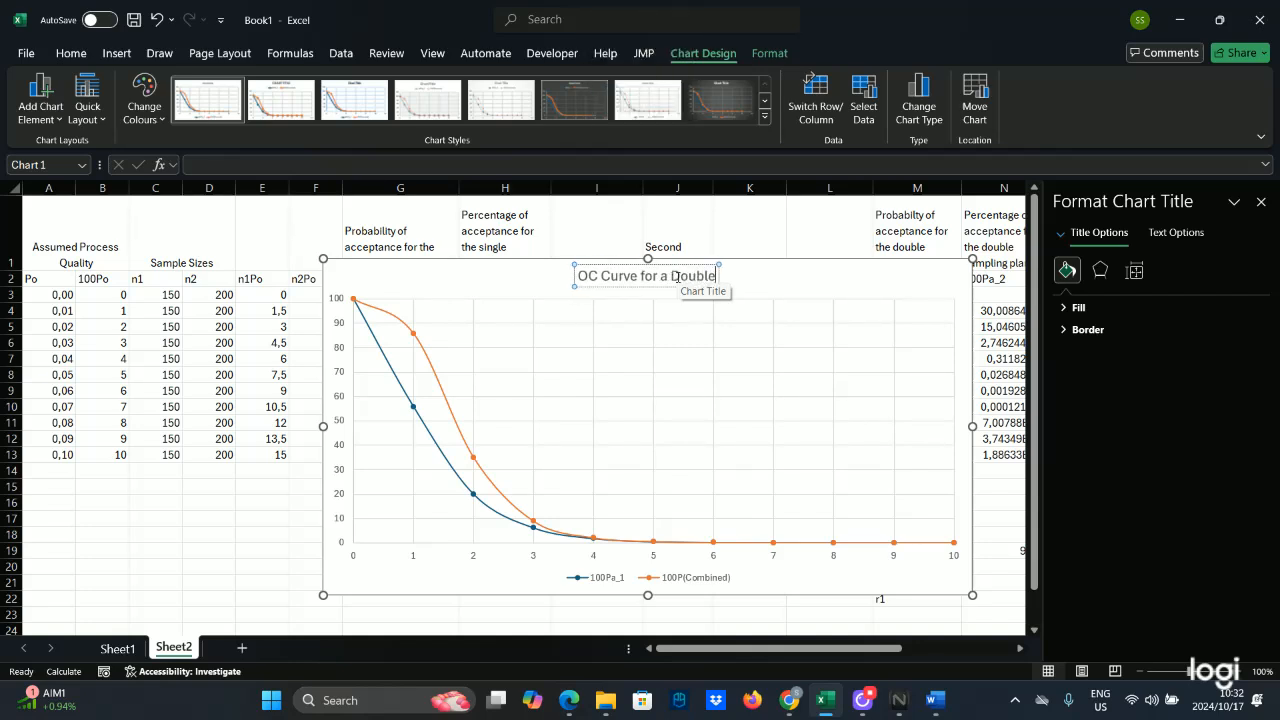
key("Caps_Lock")
type("S")
key("Caps_Lock")
type("ampling")
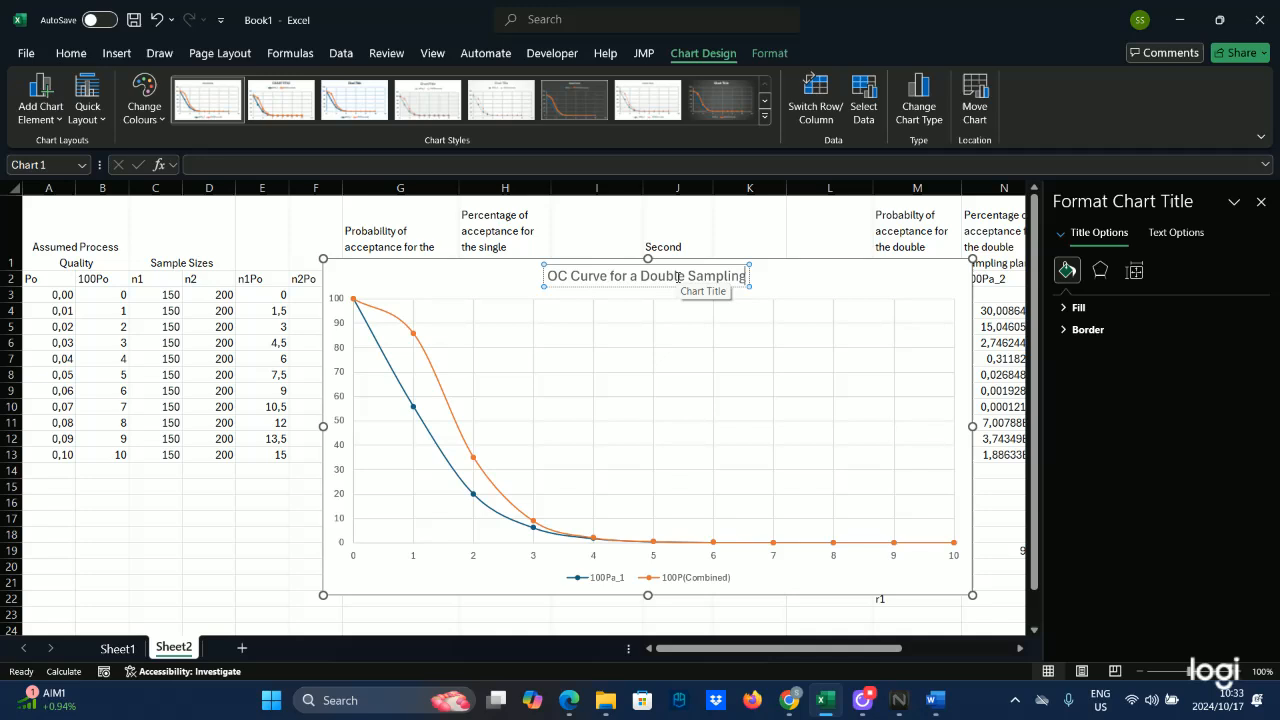
key("Caps_Lock")
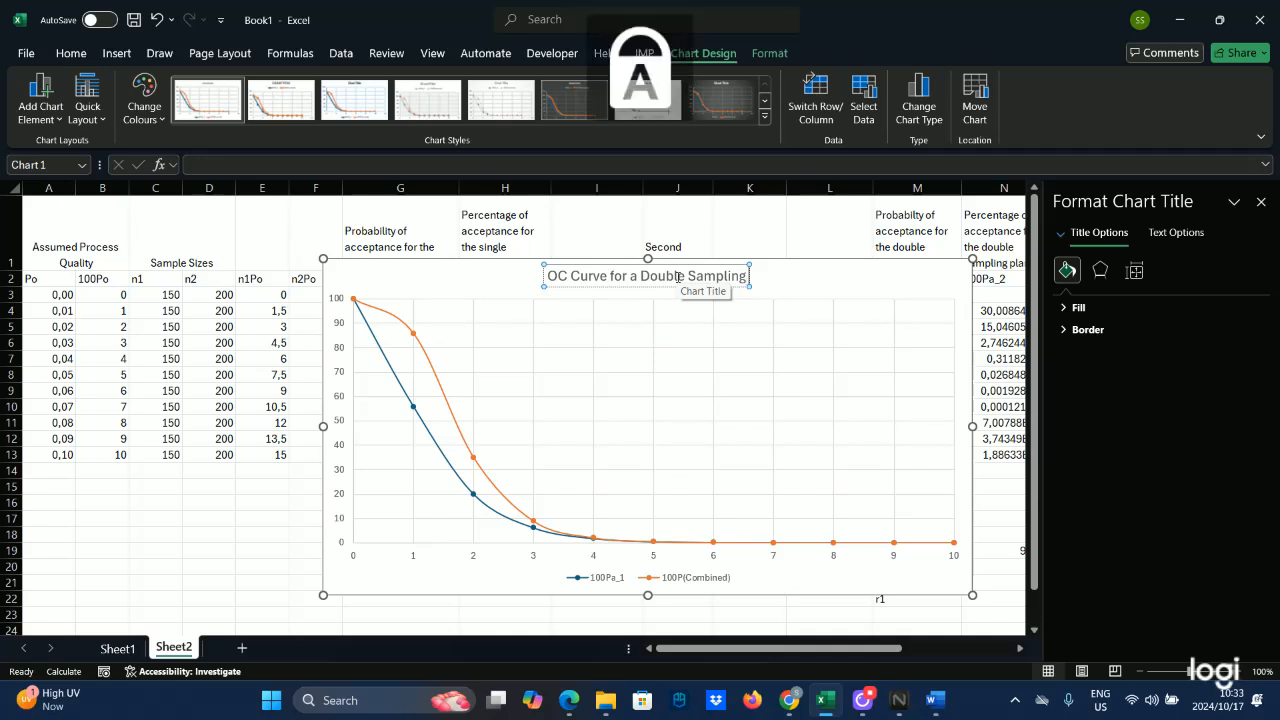
type("P")
key("Caps_Lock")
type("lan")
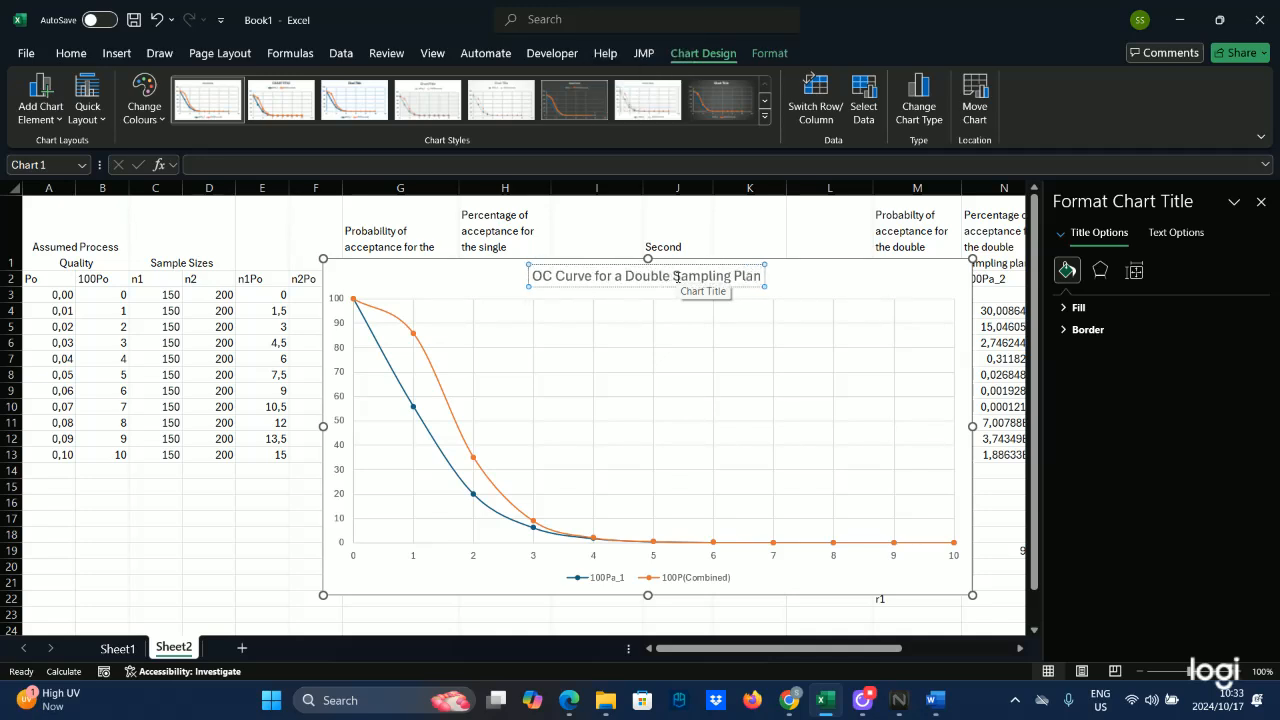
Step: Add primary vertical and primary horizontal axis titles to the chart
left_click(42, 108)
mouse_move(104, 188)
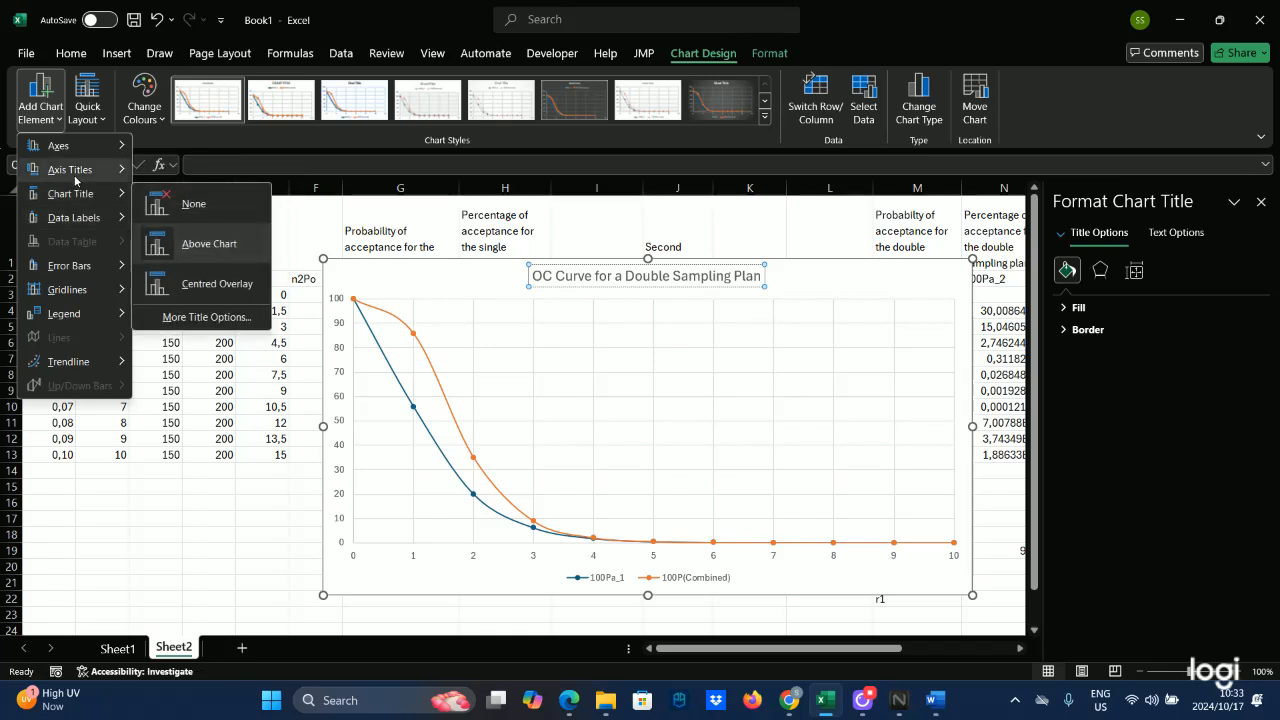
left_click(158, 217)
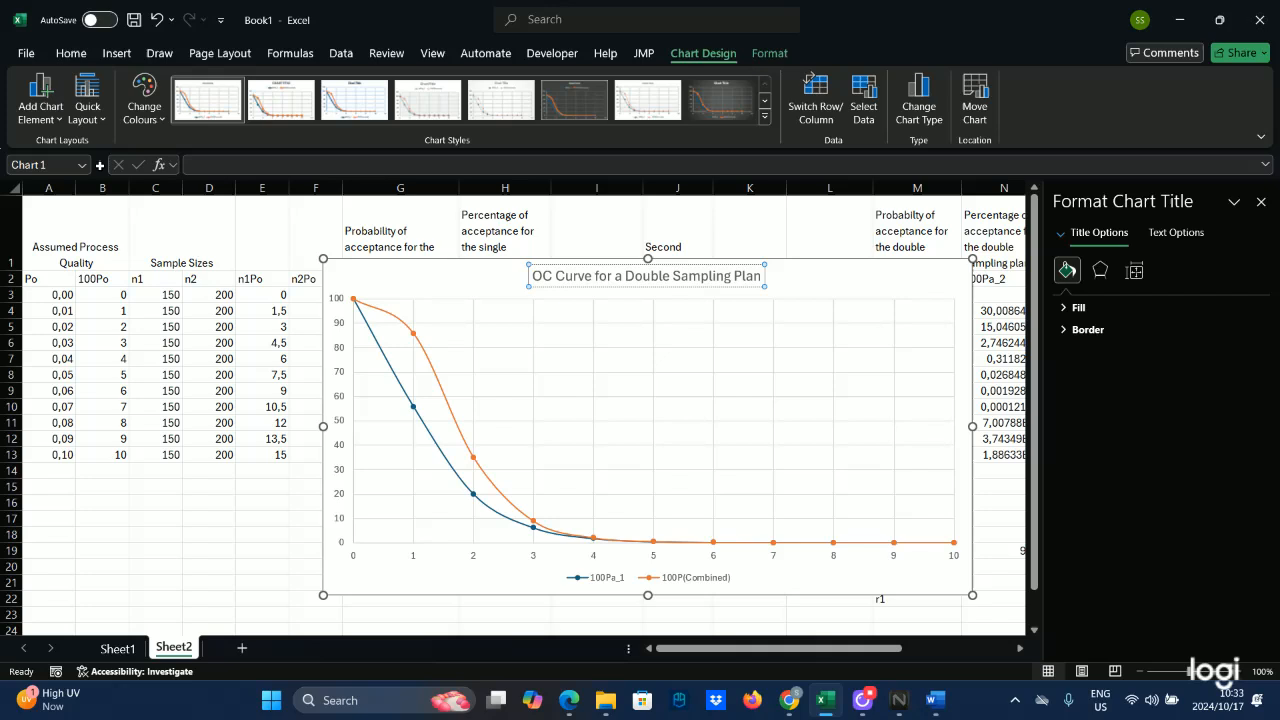
left_click(45, 105)
mouse_move(70, 172)
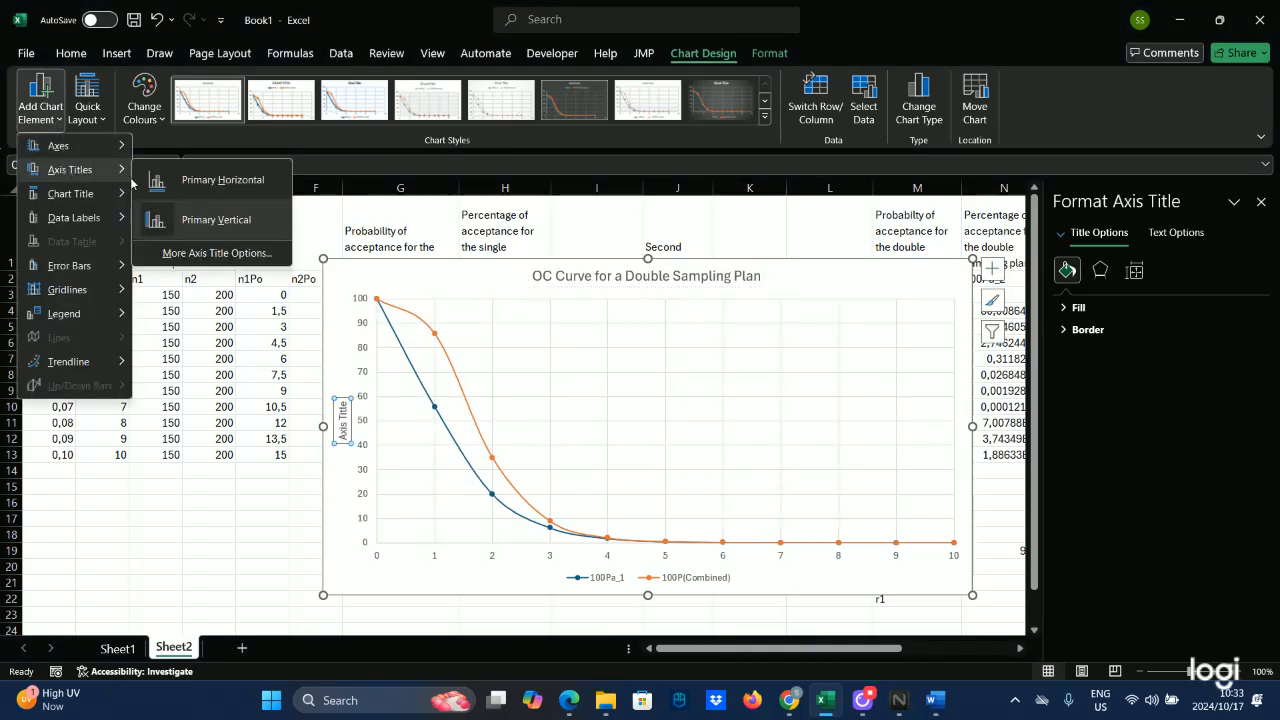
left_click(200, 180)
Step: Replace the horizontal axis title with "Proportion Nonconforming (100Po)"
left_click(669, 550)
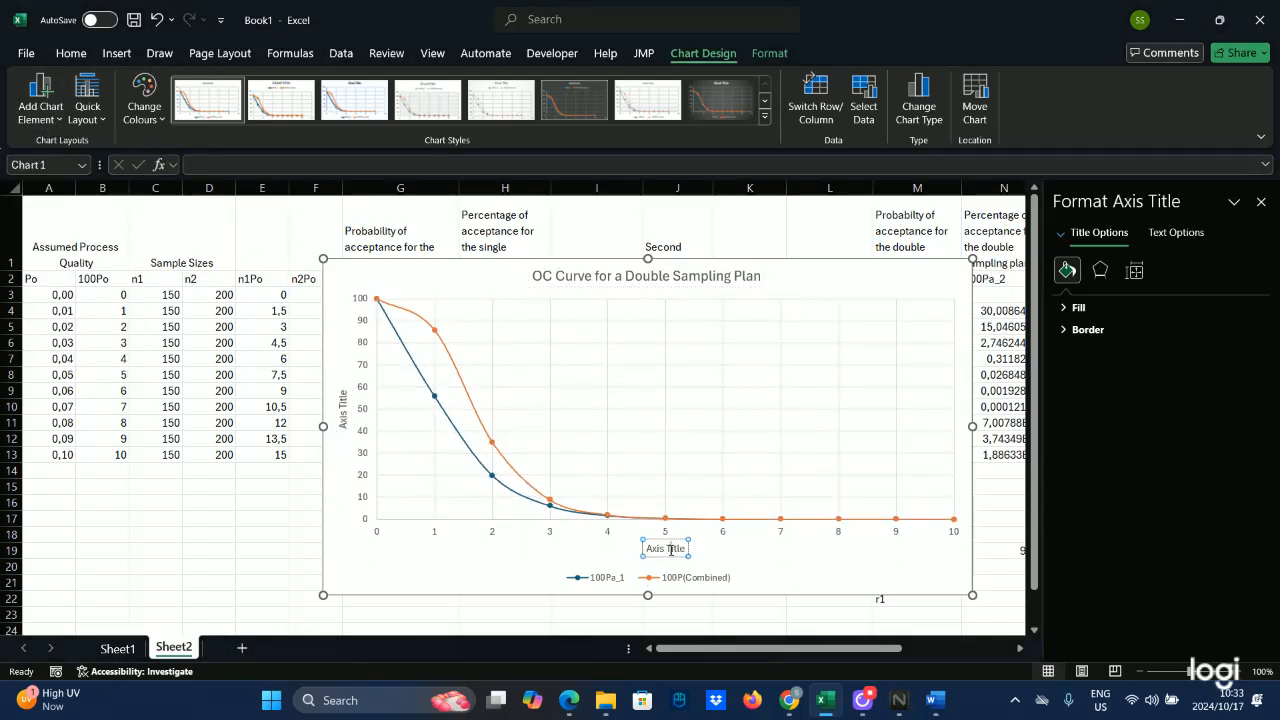
left_click_drag(680, 550, 640, 546)
key("Caps_Lock")
key("Caps_Lock")
type("Pro")
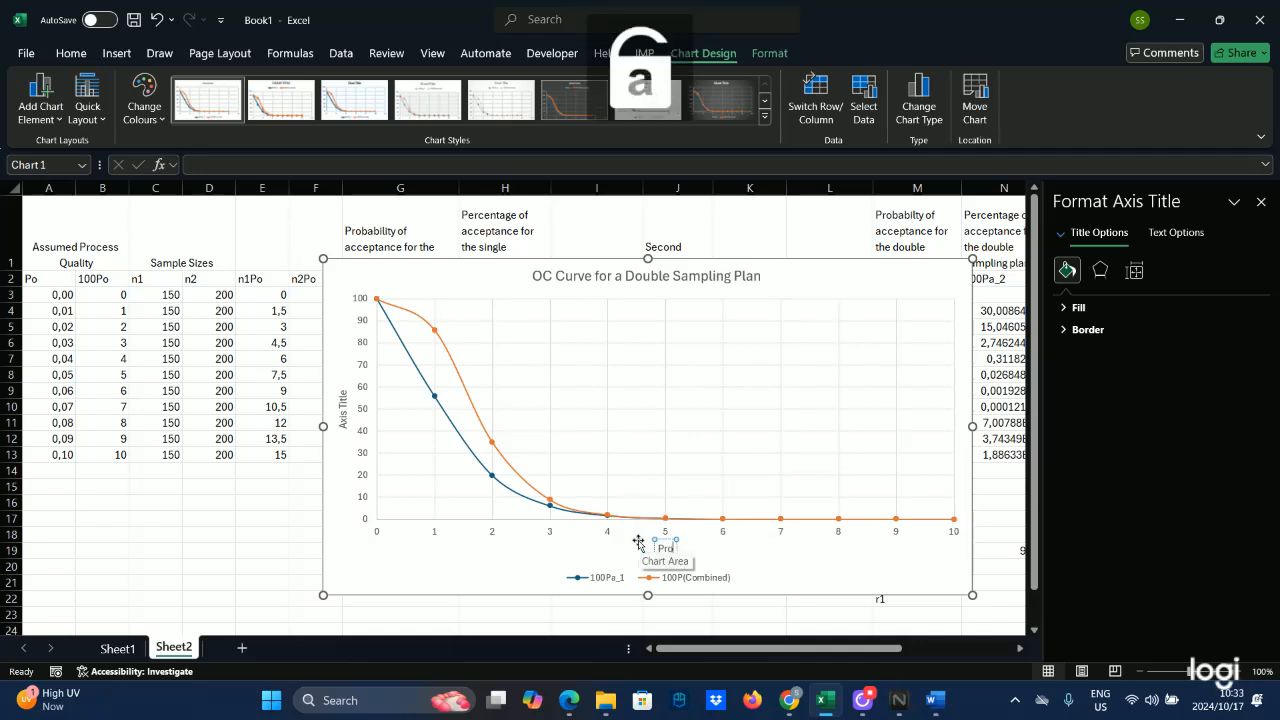
type("da")
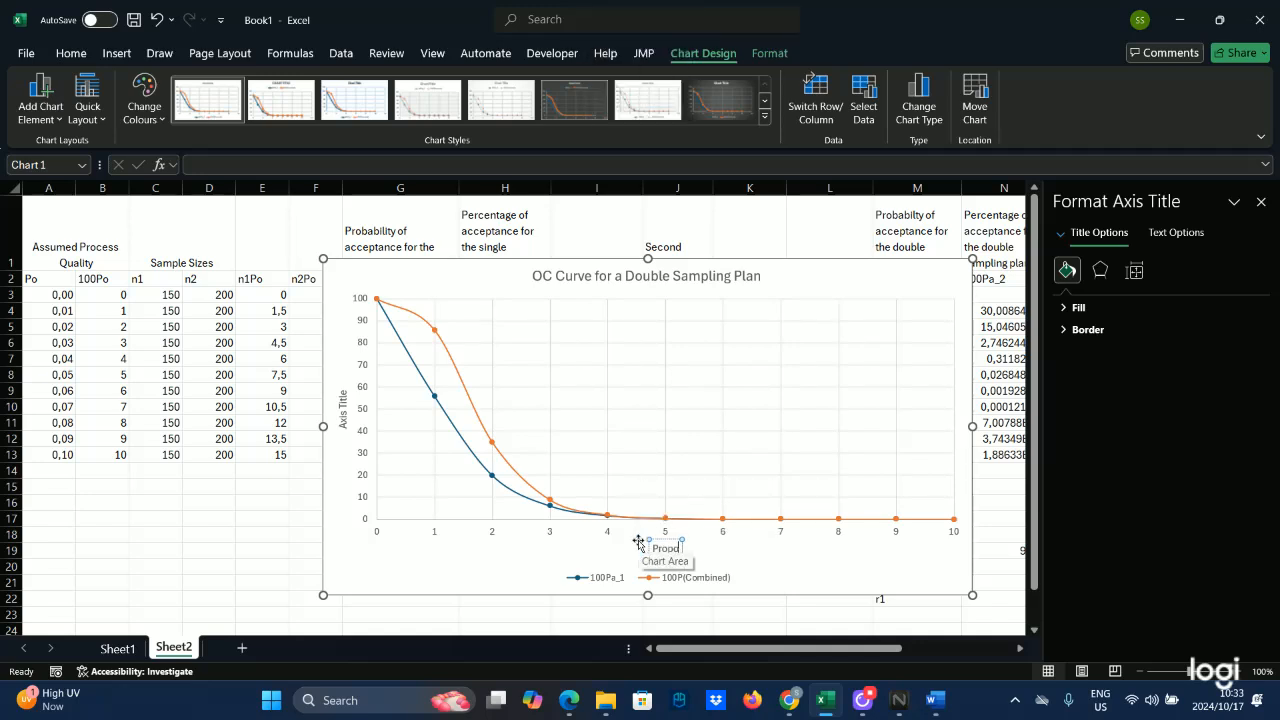
type("rtion")
key("Caps_Lock")
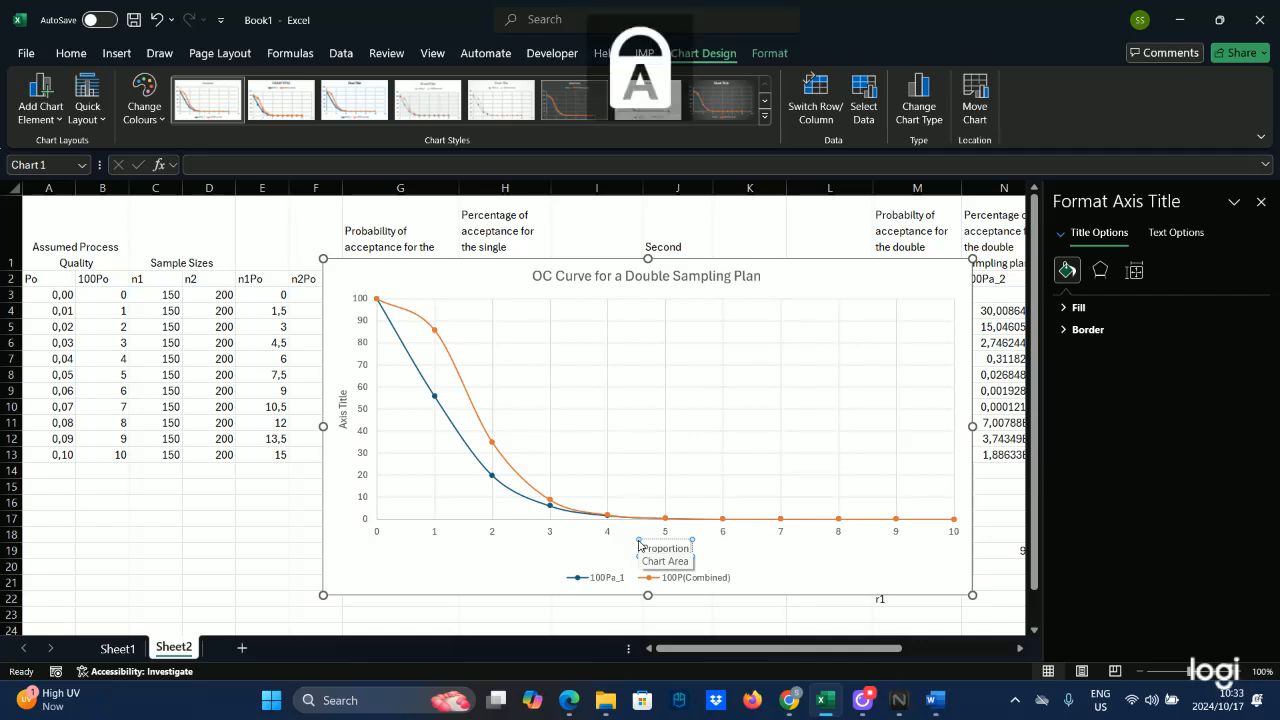
type("N")
key("Caps_Lock")
type("o")
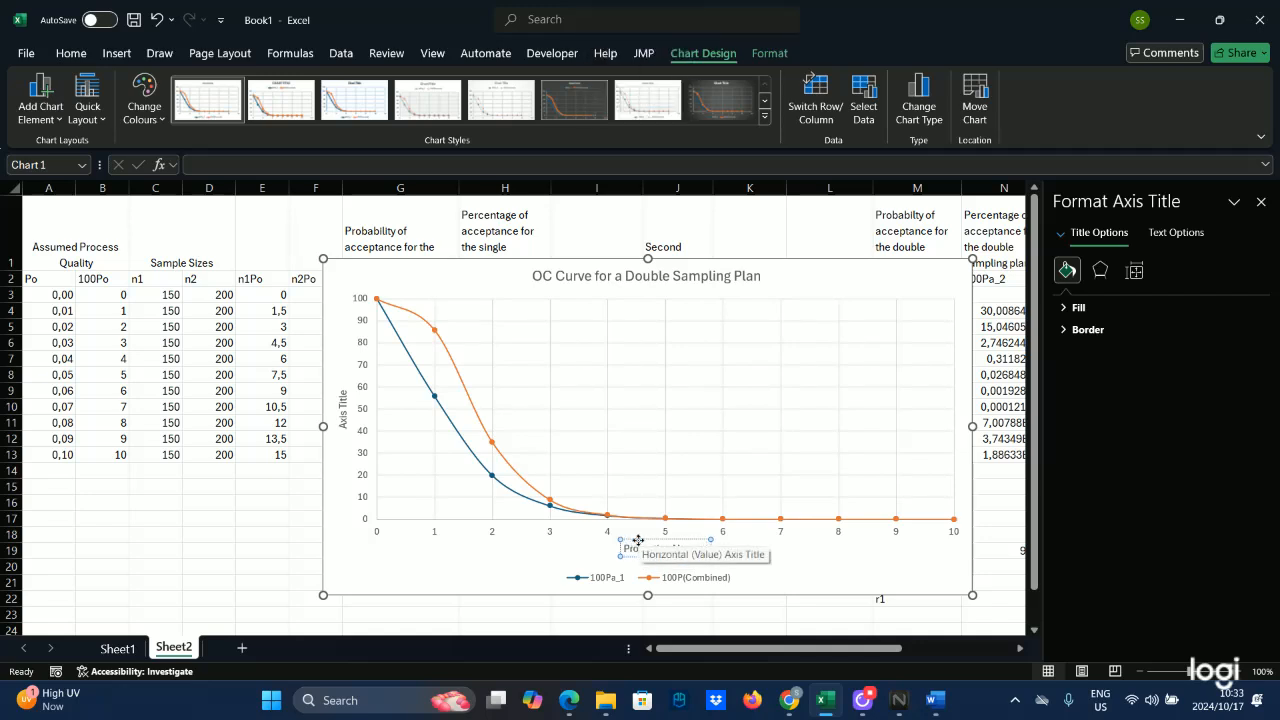
type("nconform")
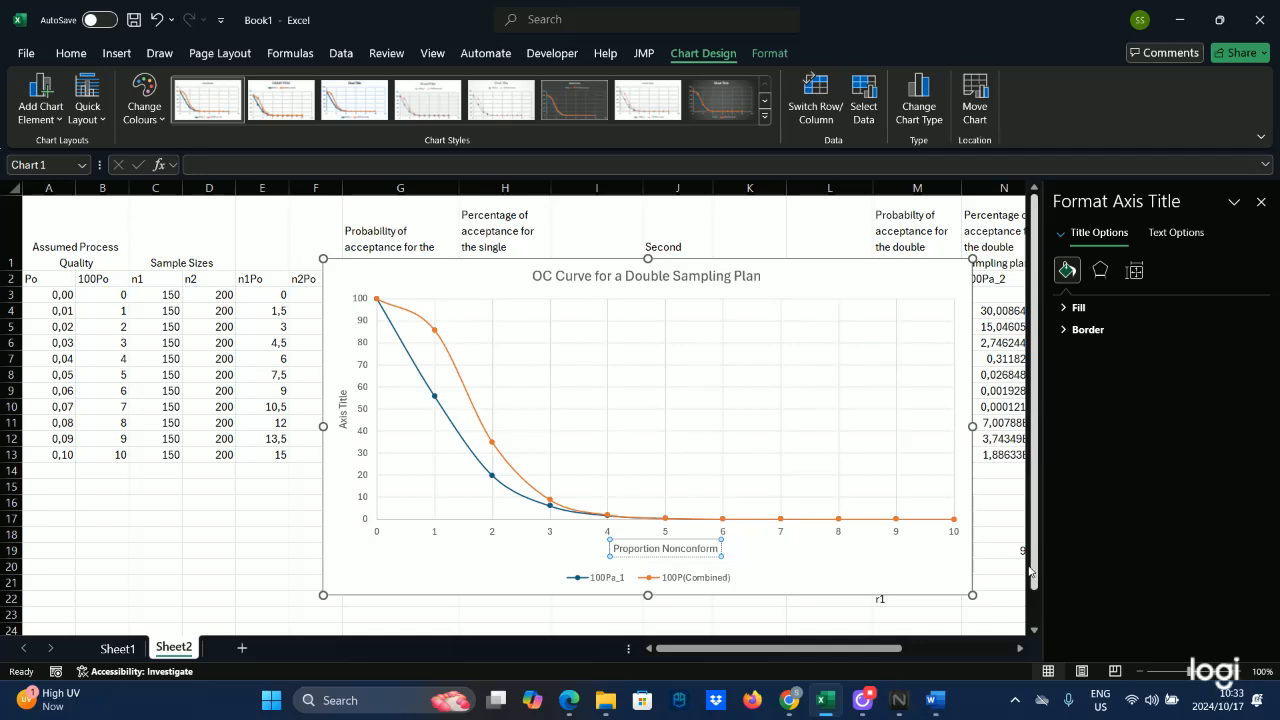
type("ing")
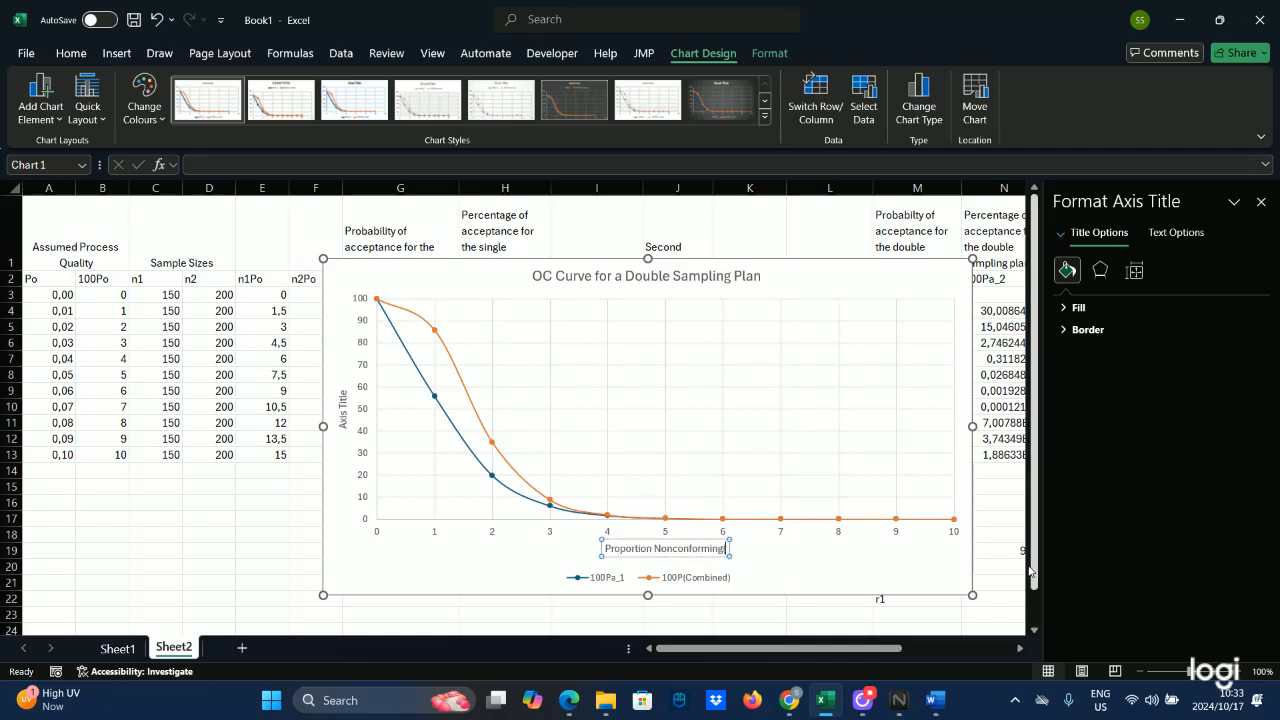
type(" (100")
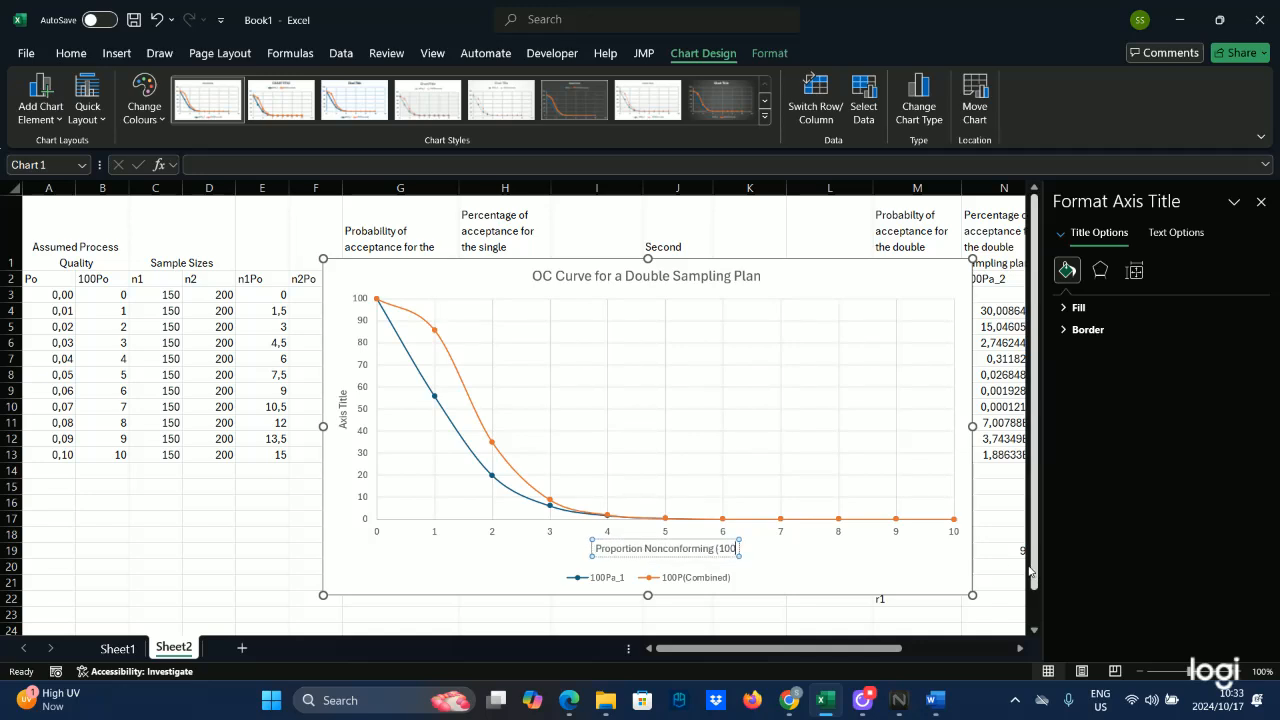
key("Caps_Lock")
type("P")
key("Caps_Lock")
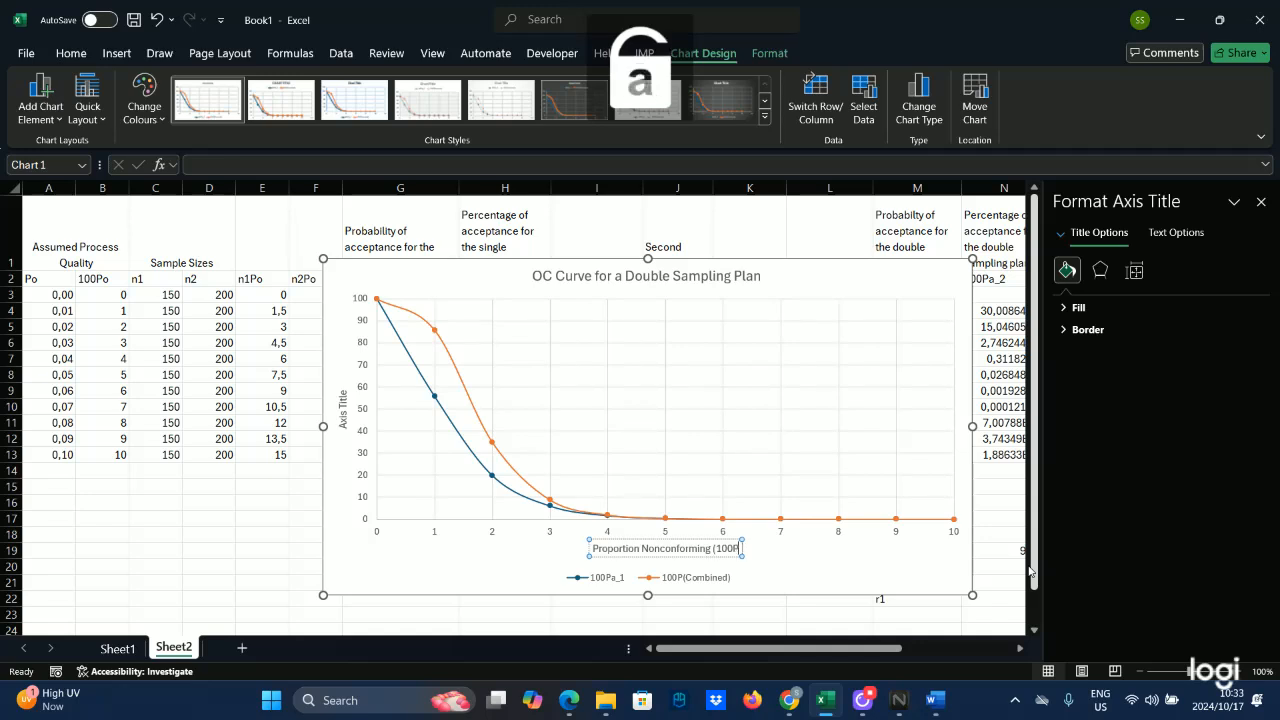
type("o)")
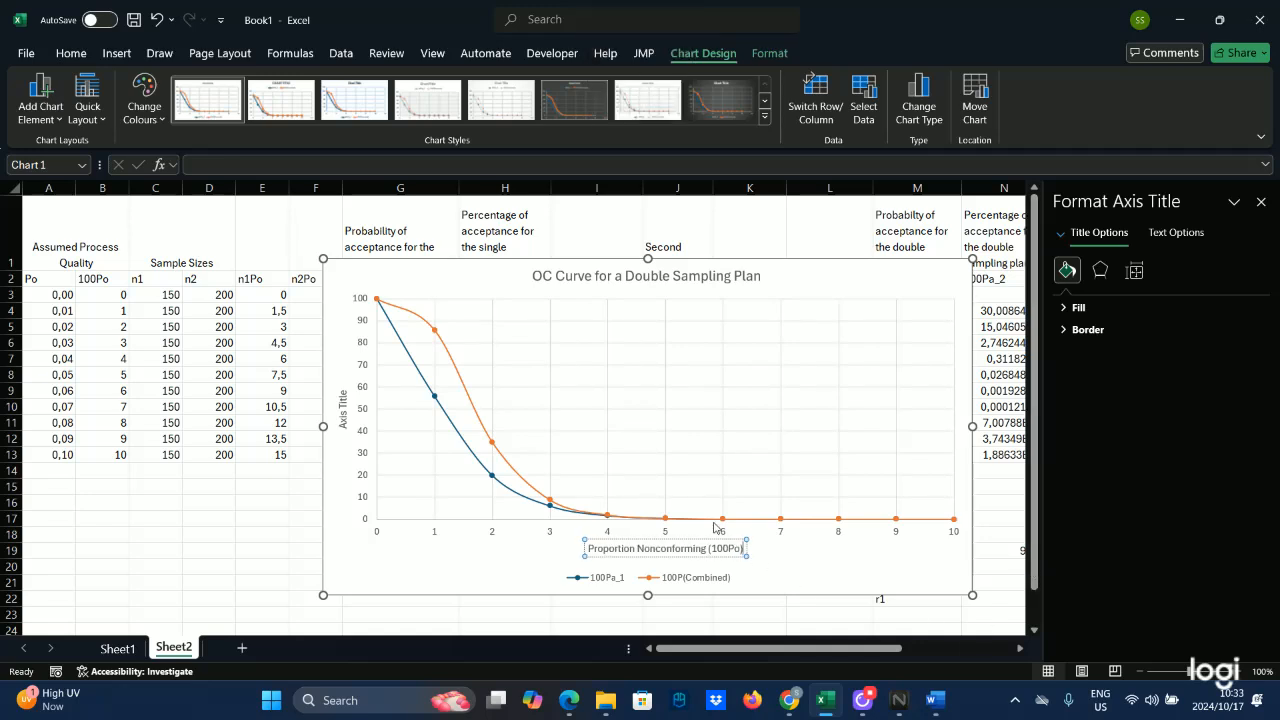
Step: Replace the vertical axis title with "Percentage of acceptance (Pa)" and close the axis title formatting pane
left_click(344, 402)
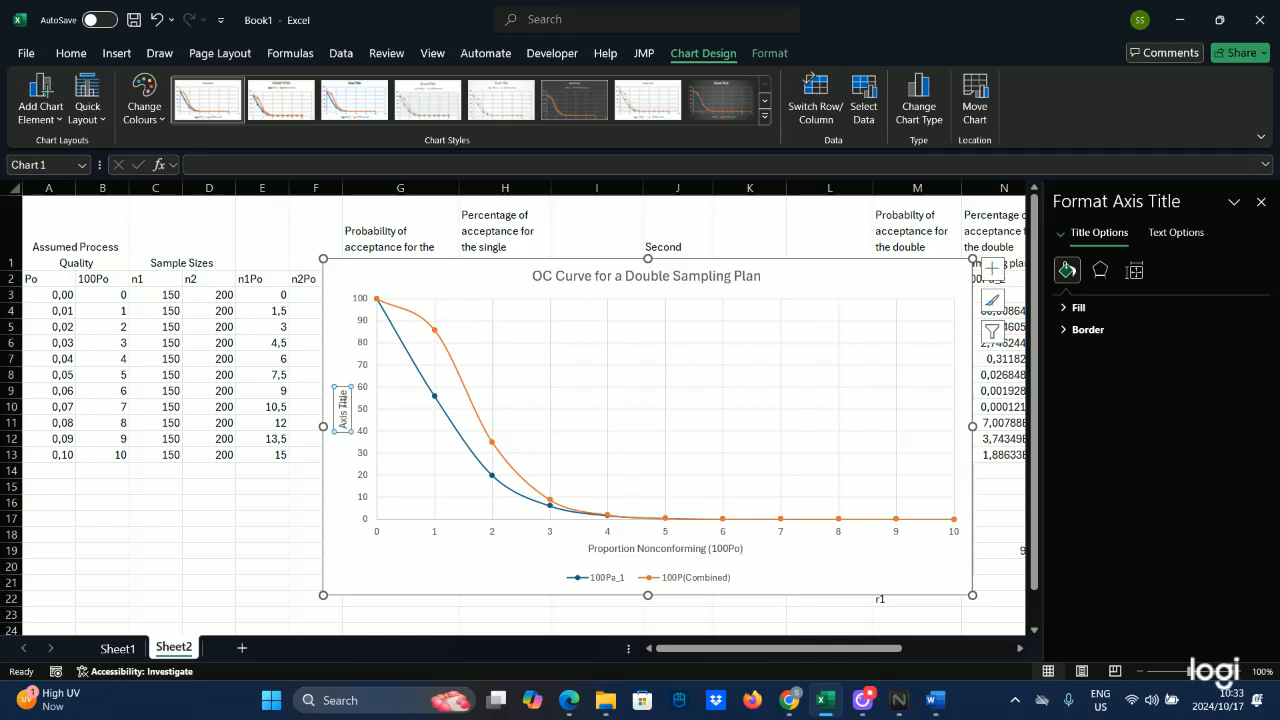
double_click(344, 402)
key("Caps_Lock")
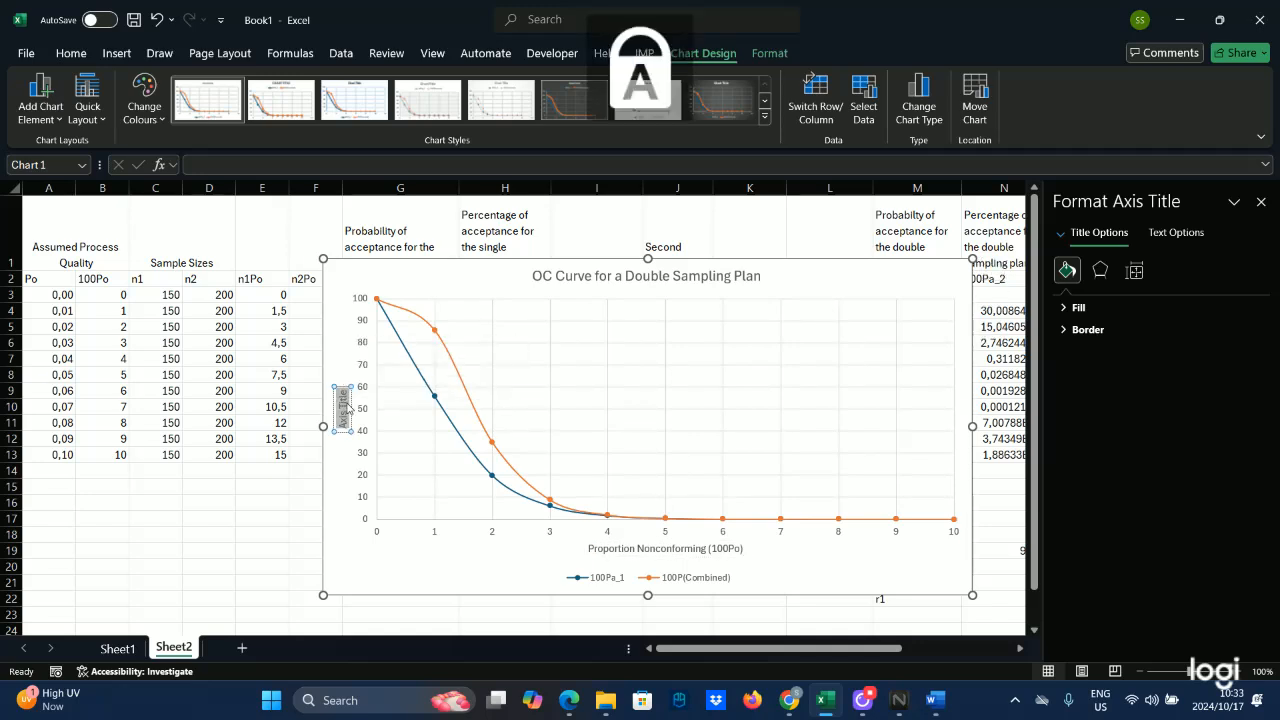
type("P")
key("Caps_Lock")
type("ercentage")
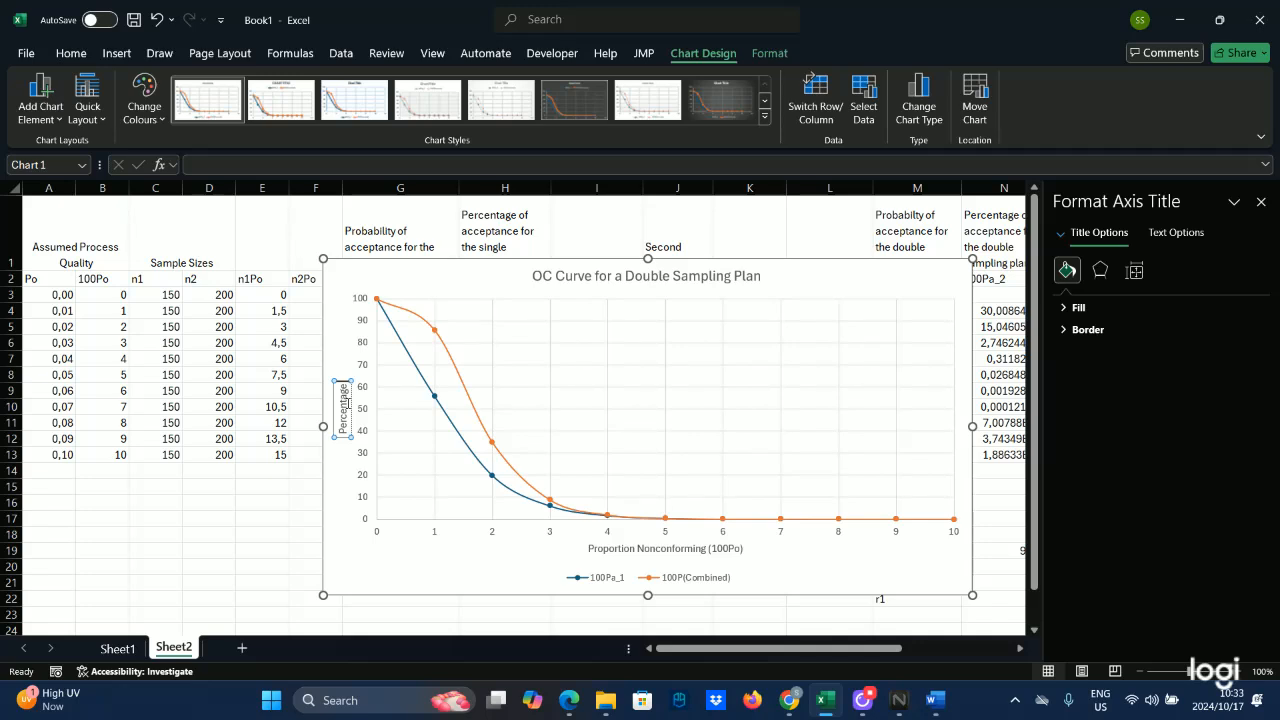
type(" of acce")
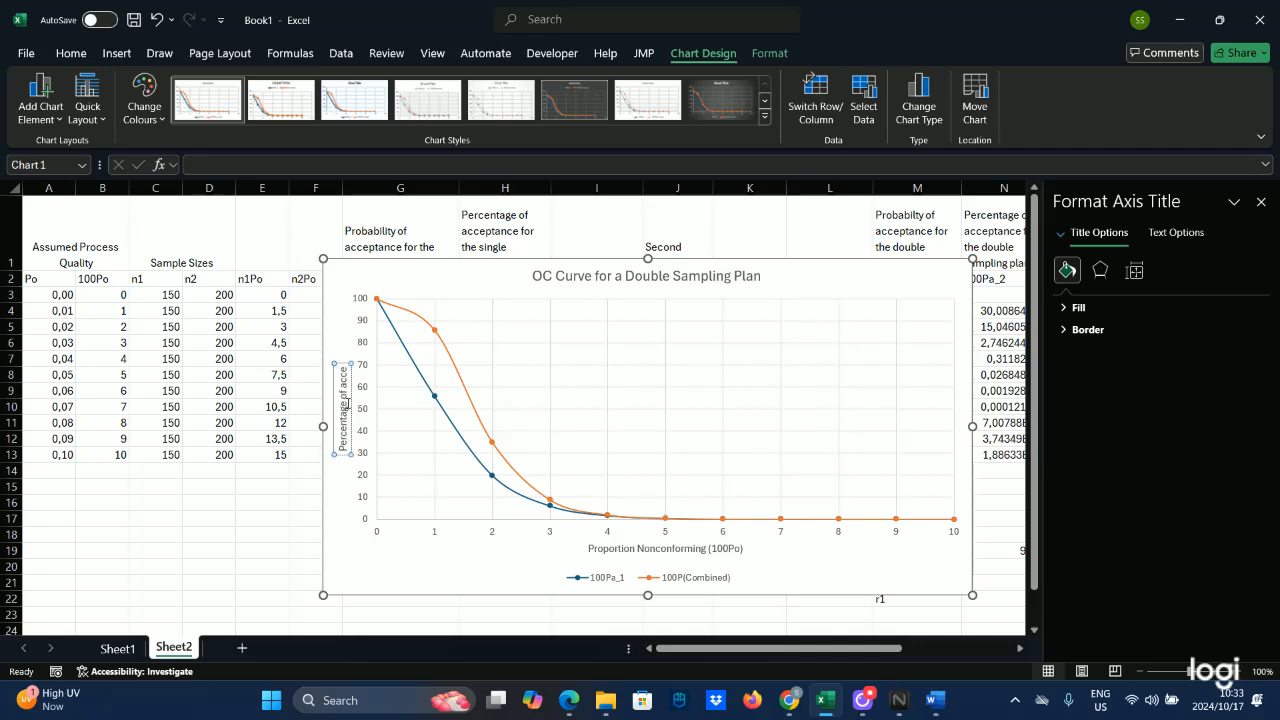
type("ptancre")
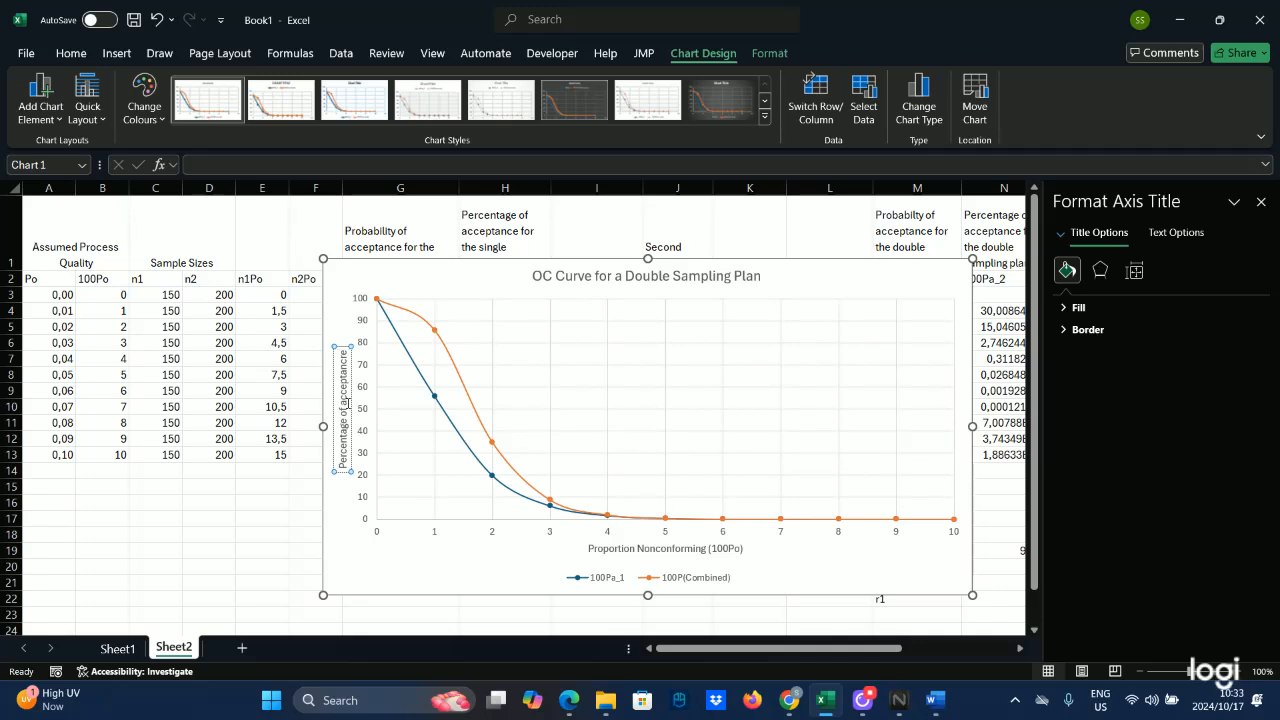
key("BackSpace")
key("BackSpace")
type("e")
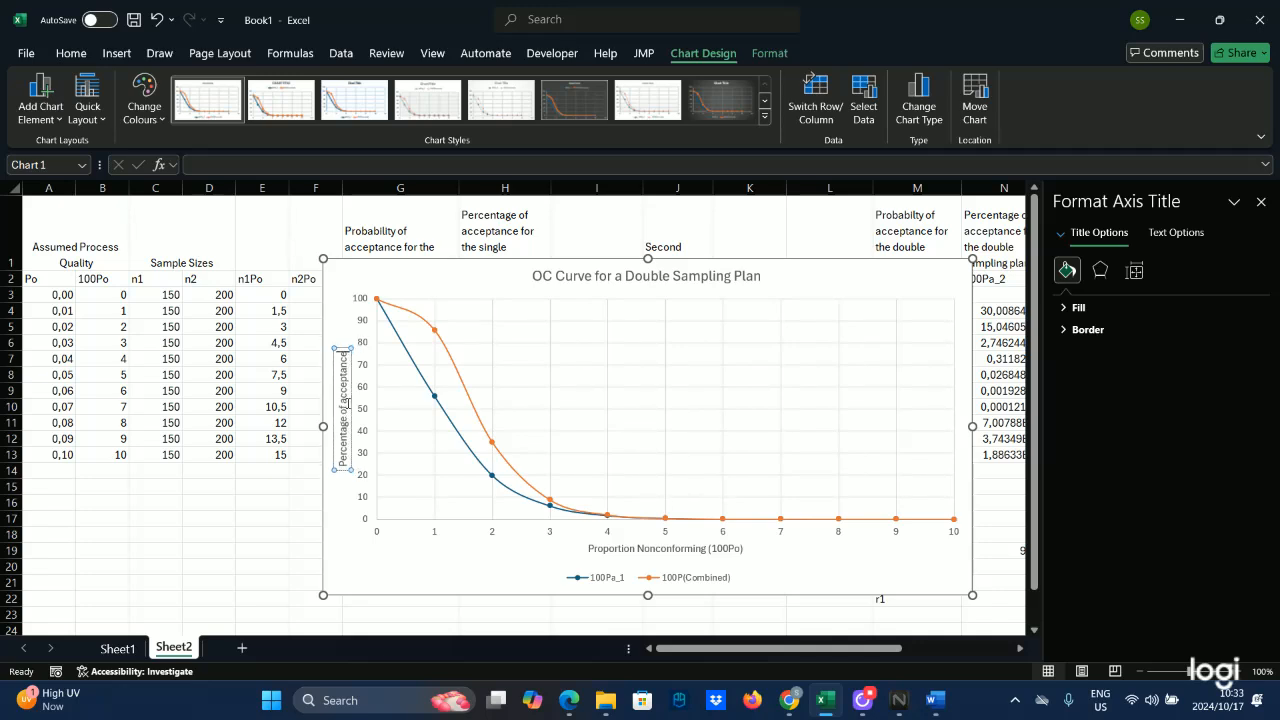
key("Caps_Lock")
type("(P")
key("Caps_Lock")
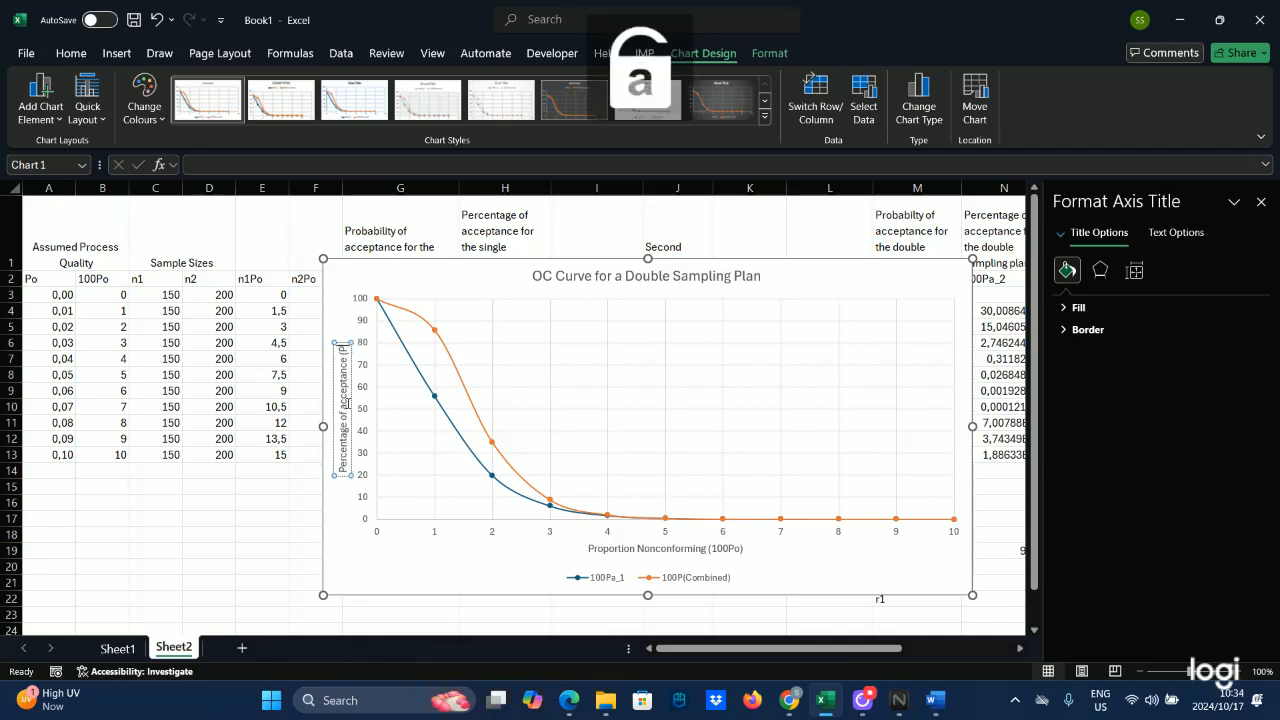
type("a)")
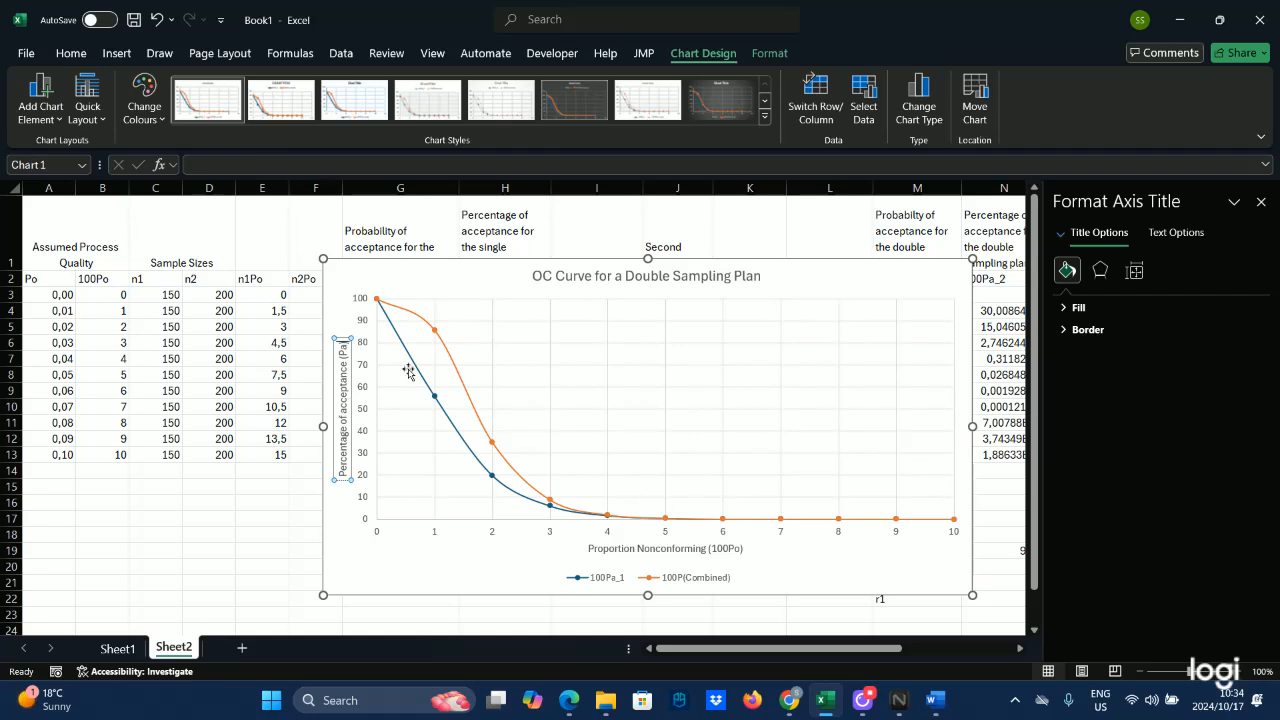
left_click(1261, 201)
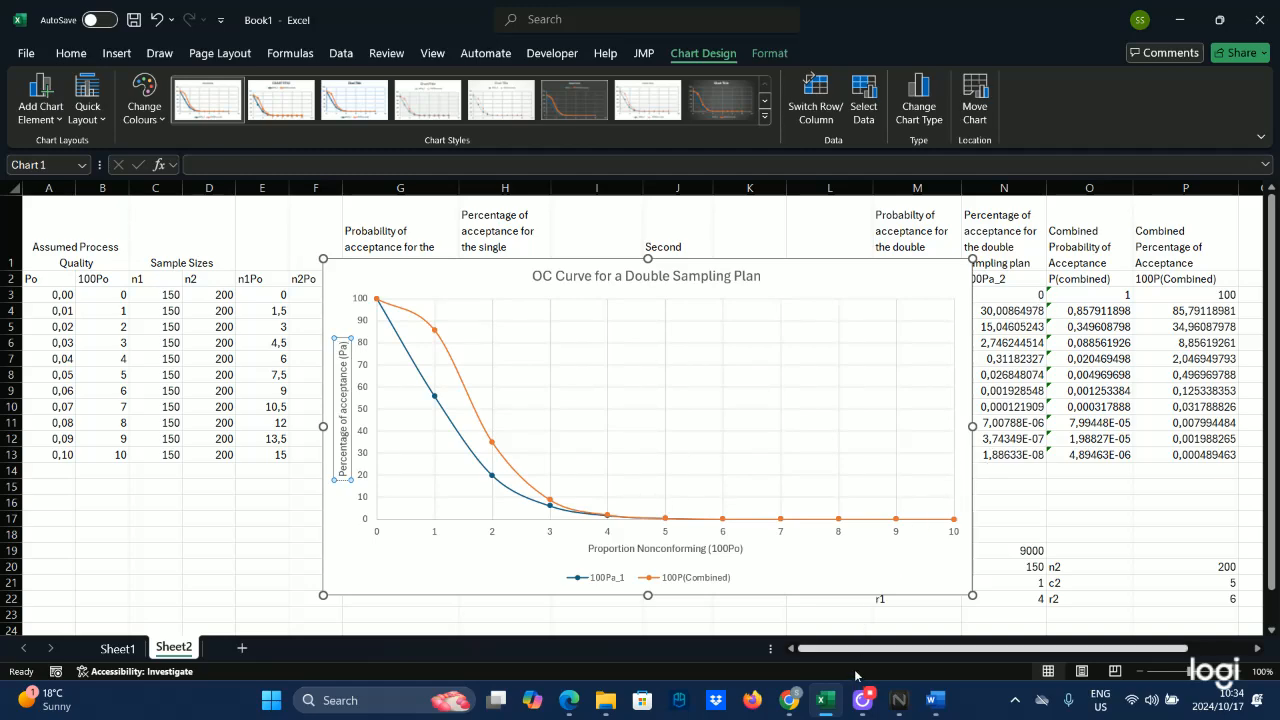
left_click(862, 700)
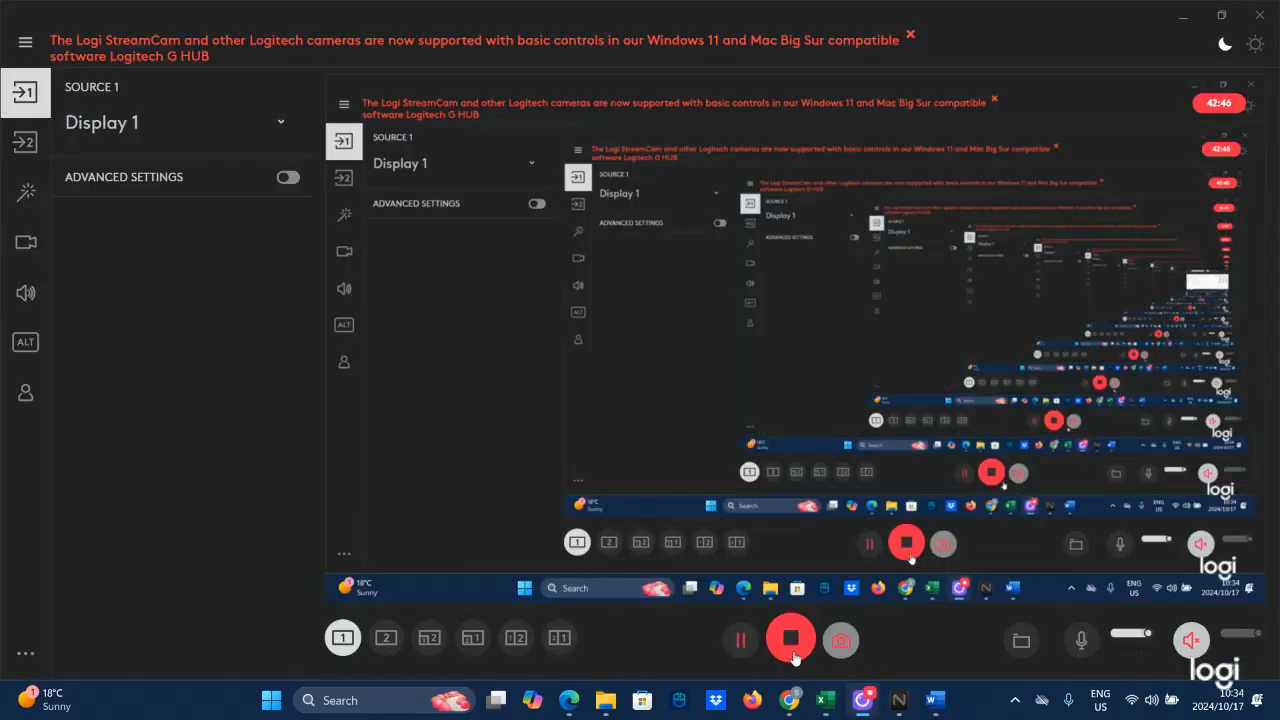